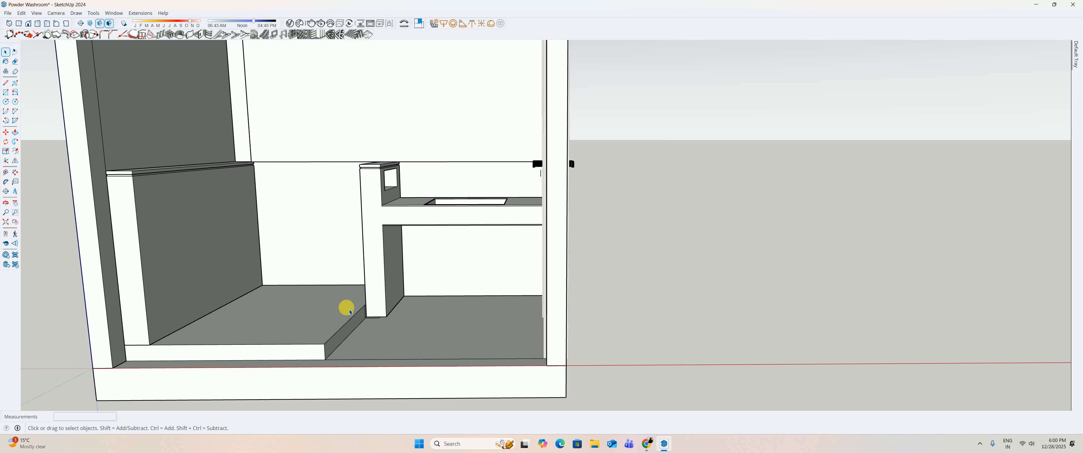
Place a guide line on the top of the low partition ledge, 40 mm in from its basin-side edge.
{"action": "middle_click_drag", "start_coordinate": [415, 310], "coordinate": [435, 331]}
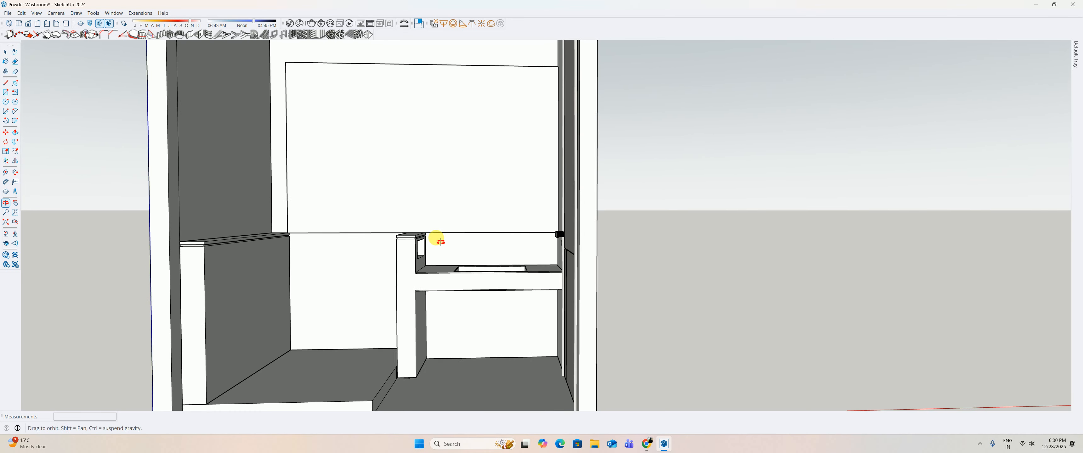
{"action": "middle_click_drag", "start_coordinate": [426, 244], "coordinate": [423, 186]}
{"action": "scroll", "coordinate": [423, 189], "scroll_direction": "up", "scroll_amount": 5}
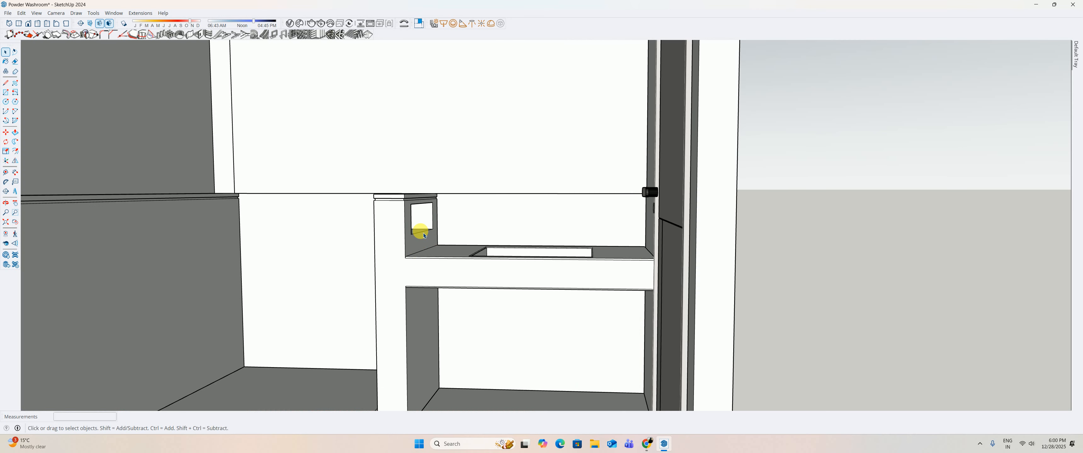
{"action": "middle_click_drag", "start_coordinate": [423, 236], "coordinate": [454, 332]}
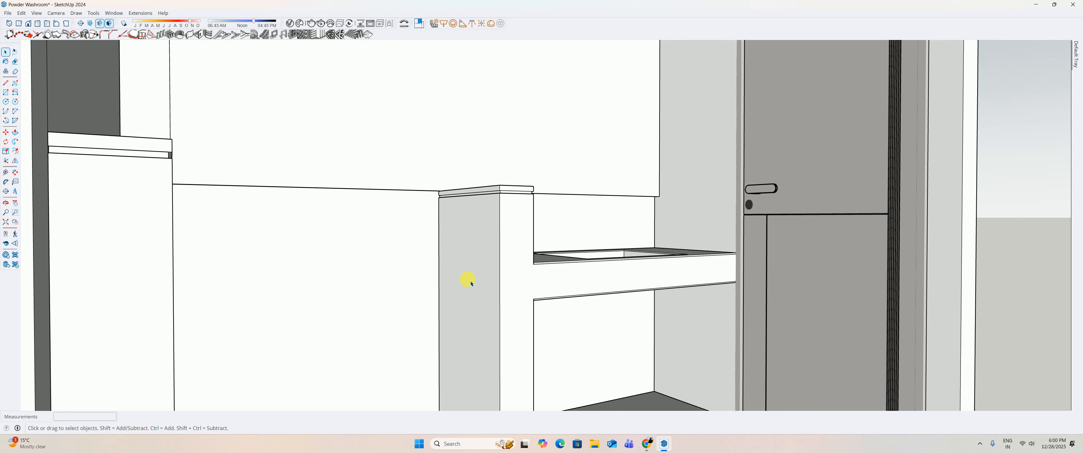
{"action": "middle_click_drag", "start_coordinate": [480, 303], "coordinate": [489, 264]}
{"action": "scroll", "coordinate": [492, 260], "scroll_direction": "up", "scroll_amount": 10}
{"action": "key", "text": "t"}
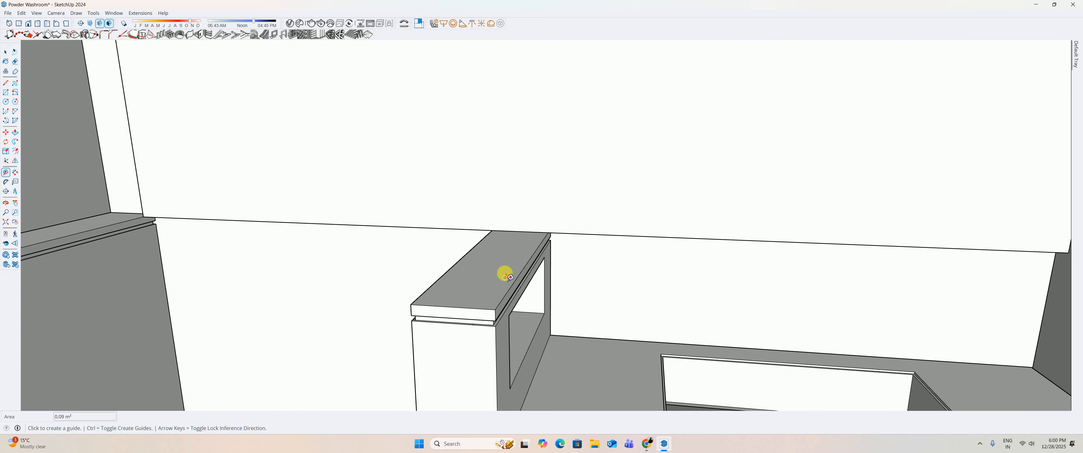
{"action": "left_click", "coordinate": [526, 279]}
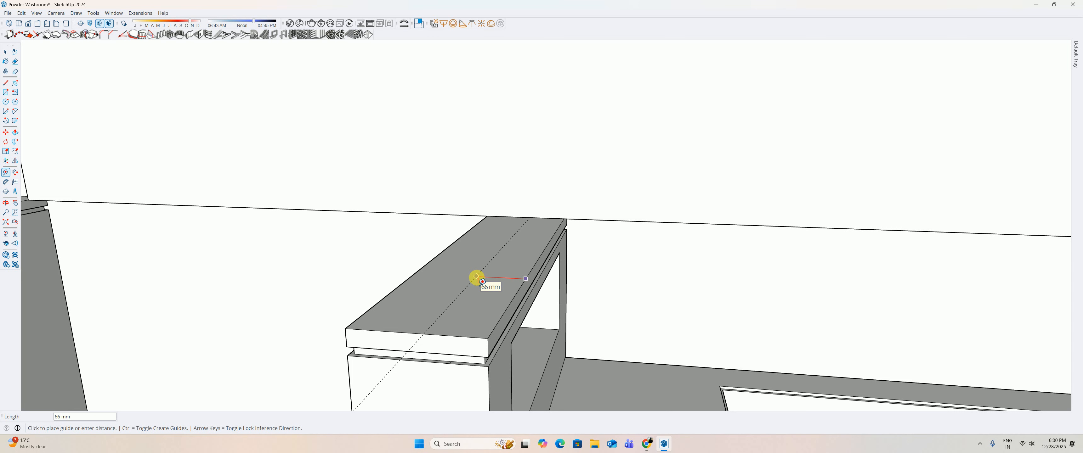
{"action": "type", "text": "40"}
{"action": "key", "text": "Return"}
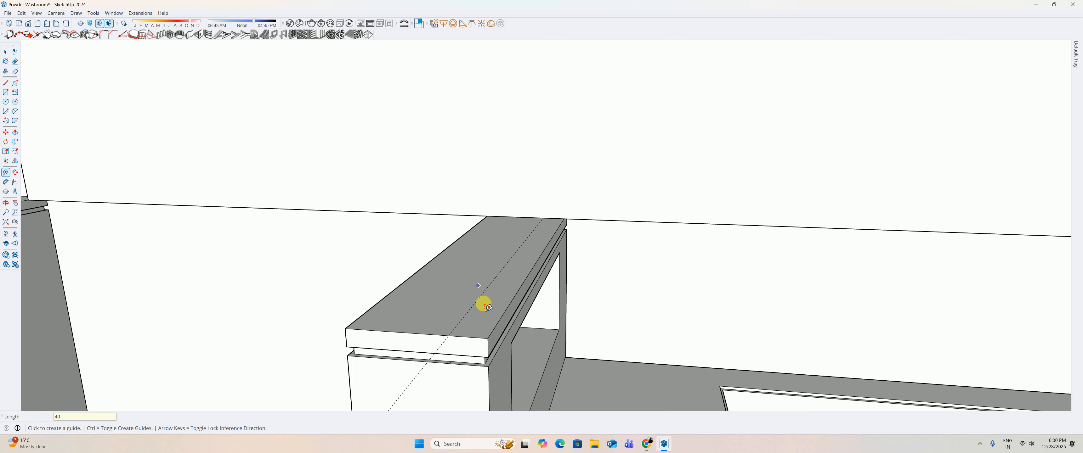
Draw a rectangle on the ledge top between the guide and the basin-side edge, and make the strip a group.
{"action": "middle_click_drag", "start_coordinate": [490, 297], "coordinate": [485, 313]}
{"action": "key", "text": "r"}
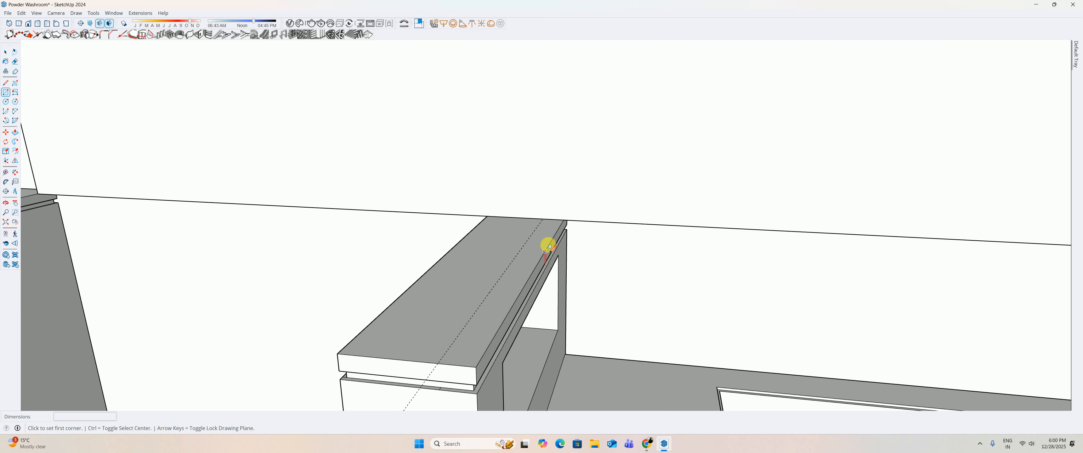
{"action": "left_click", "coordinate": [542, 221]}
{"action": "left_click", "coordinate": [477, 368]}
{"action": "key", "text": "space"}
{"action": "left_click", "coordinate": [478, 345]}
{"action": "right_click", "coordinate": [475, 347]}
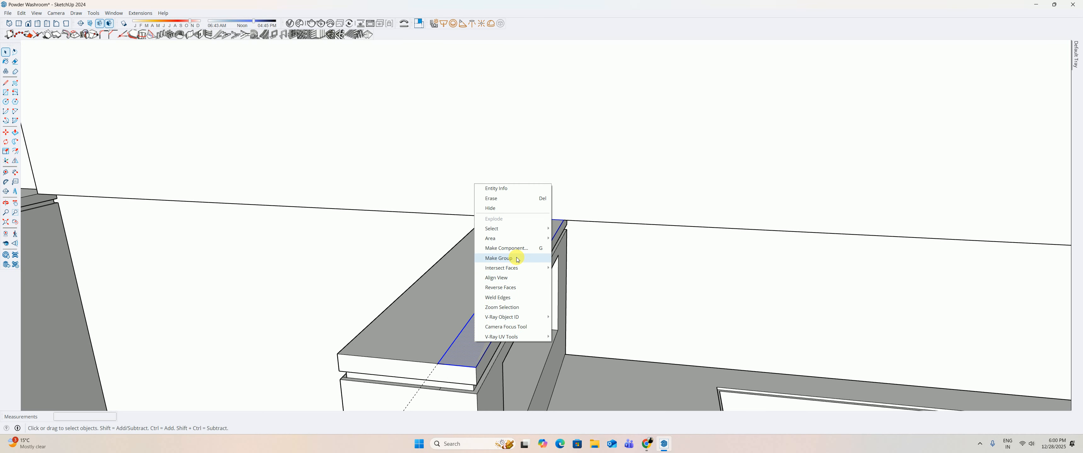
{"action": "left_click", "coordinate": [509, 252]}
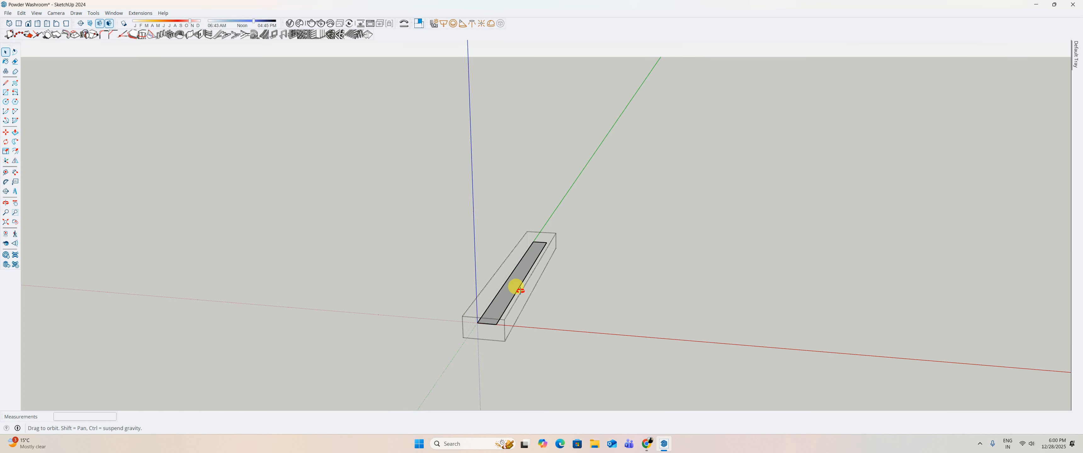
{"action": "key", "text": "p"}
{"action": "left_click", "coordinate": [515, 283]}
{"action": "type", "text": "8"}
{"action": "key", "text": "Return"}
{"action": "scroll", "coordinate": [507, 204], "scroll_direction": "down", "scroll_amount": 1}
{"action": "key", "text": "ctrl+z"}
Extrude the grouped strip upward 1500 mm to the top edge of the back wall panel.
{"action": "left_click", "coordinate": [505, 277]}
{"action": "type", "text": "8"}
{"action": "key", "text": "Return"}
{"action": "scroll", "coordinate": [505, 223], "scroll_direction": "down", "scroll_amount": 1}
{"action": "left_click", "coordinate": [494, 269]}
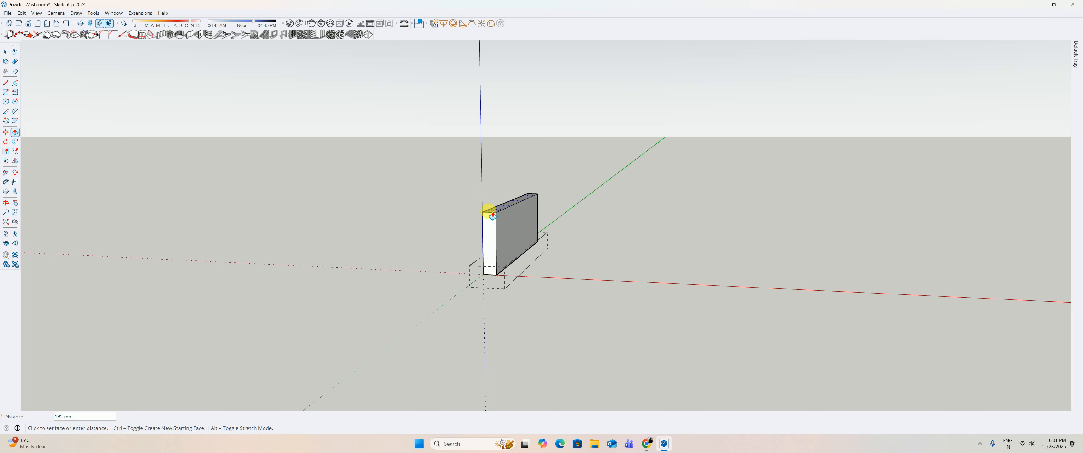
{"action": "key", "text": "i"}
{"action": "scroll", "coordinate": [564, 144], "scroll_direction": "down", "scroll_amount": 2}
{"action": "middle_click_drag", "start_coordinate": [595, 163], "coordinate": [545, 308], "text": "shift"}
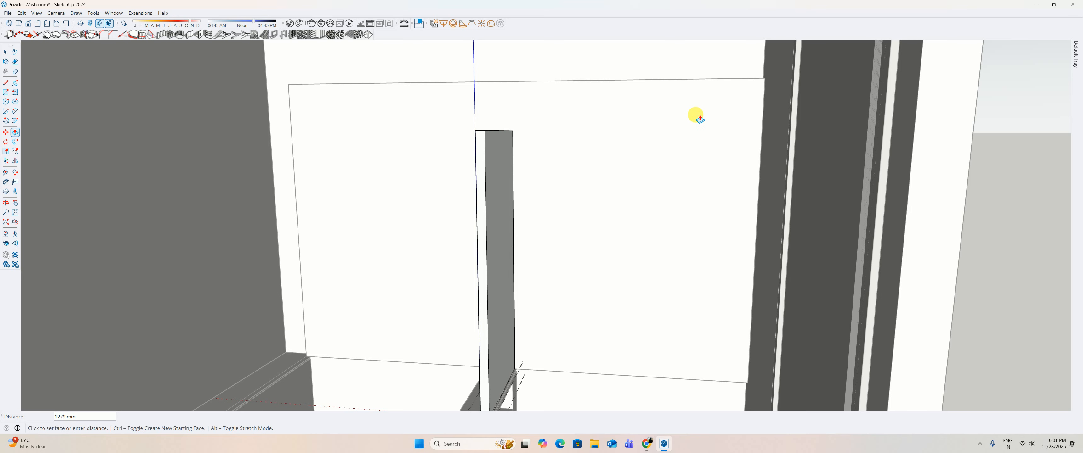
{"action": "left_click", "coordinate": [766, 78]}
Offset the outline of the tall panel's broad side face inward by 20 mm.
{"action": "middle_click_drag", "start_coordinate": [545, 213], "coordinate": [496, 230]}
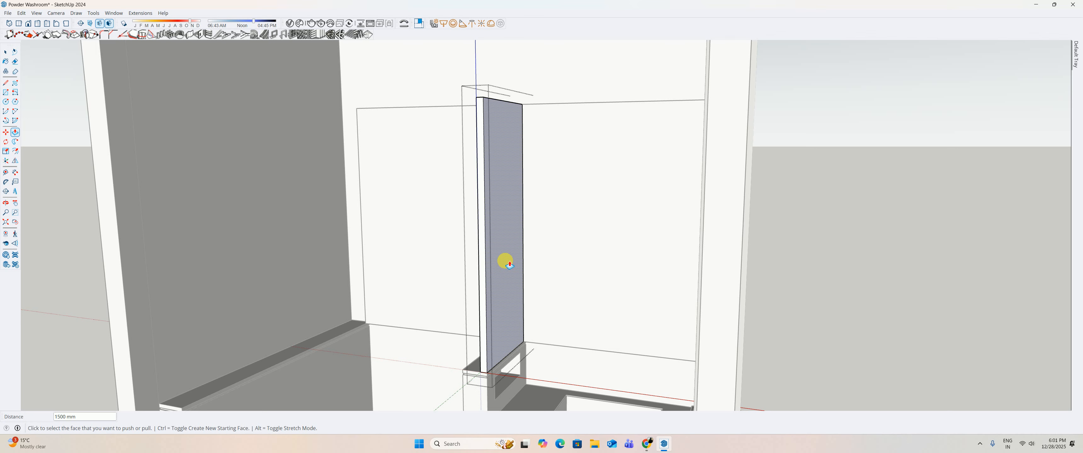
{"action": "key", "text": "i"}
{"action": "middle_click_drag", "start_coordinate": [508, 258], "coordinate": [216, 271]}
{"action": "middle_click_drag", "start_coordinate": [511, 269], "coordinate": [539, 281], "text": "shift"}
{"action": "key", "text": "f"}
{"action": "left_click", "coordinate": [509, 109]}
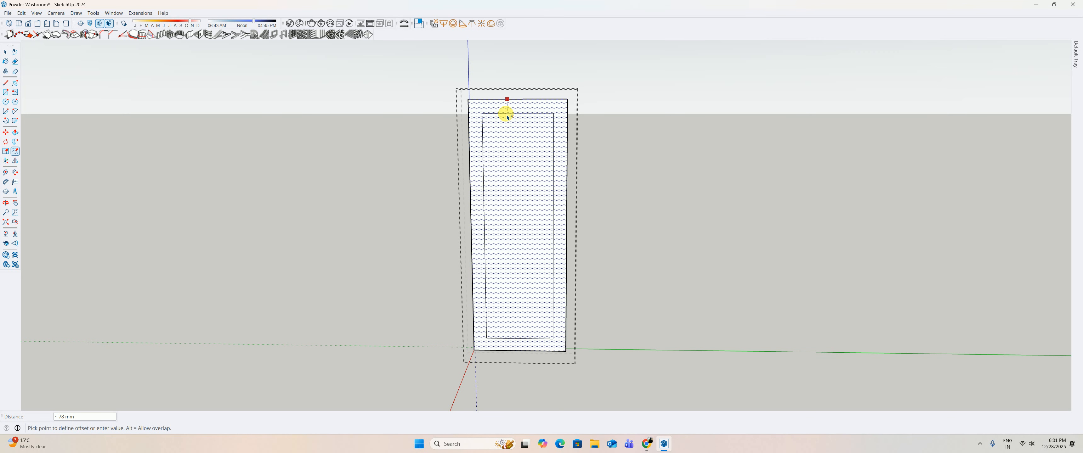
{"action": "type", "text": "20"}
{"action": "key", "text": "Return"}
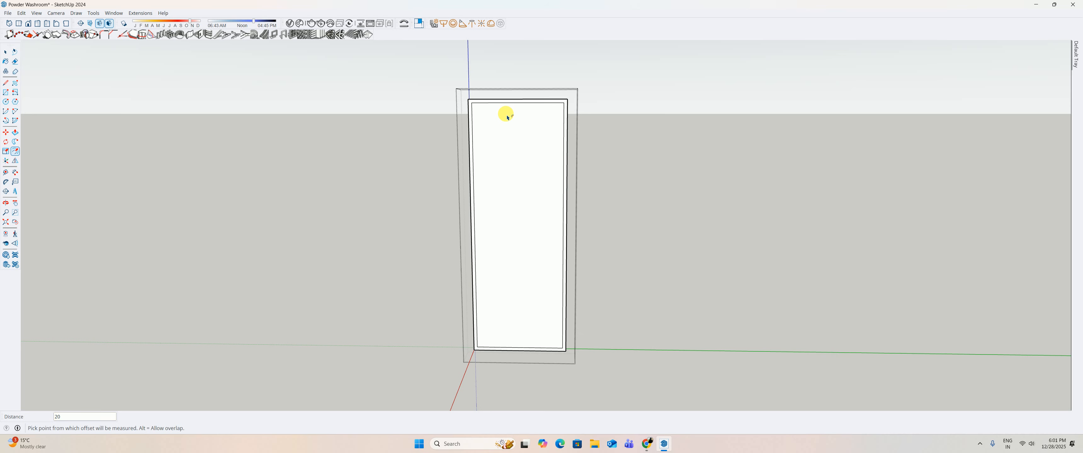
Copy the inner face of the panel and push it through the full thickness to leave an open frame.
{"action": "key", "text": "space"}
{"action": "left_click", "coordinate": [512, 131]}
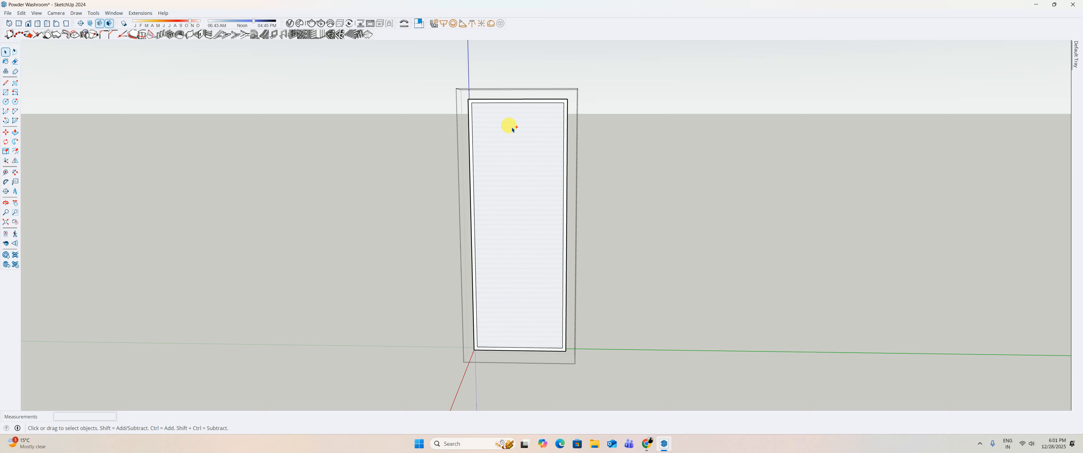
{"action": "middle_click_drag", "start_coordinate": [536, 176], "coordinate": [458, 262]}
{"action": "key", "text": "p"}
{"action": "scroll", "coordinate": [530, 272], "scroll_direction": "up", "scroll_amount": 3}
{"action": "left_click", "coordinate": [532, 272]}
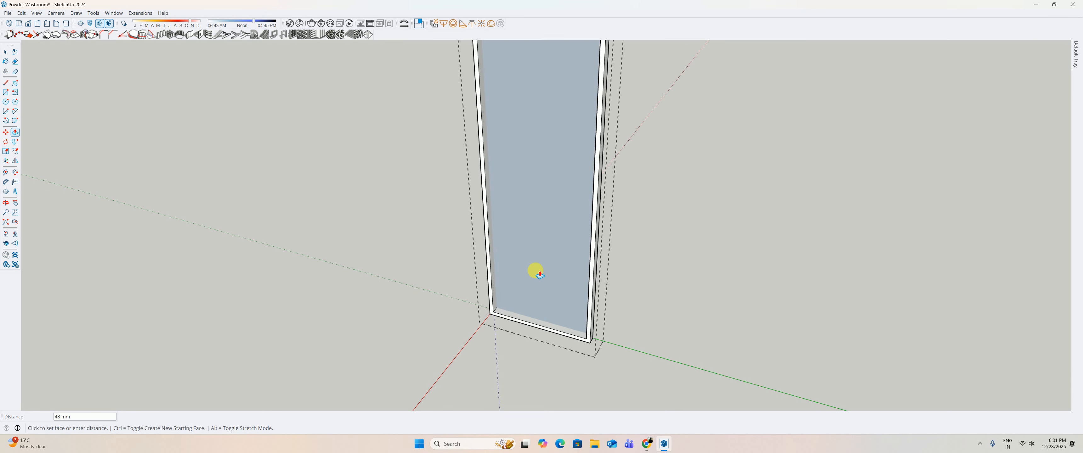
{"action": "left_click", "coordinate": [552, 262]}
Paste the copied inner face in place outside the frame group and make it its own group.
{"action": "scroll", "coordinate": [498, 316], "scroll_direction": "up", "scroll_amount": 5}
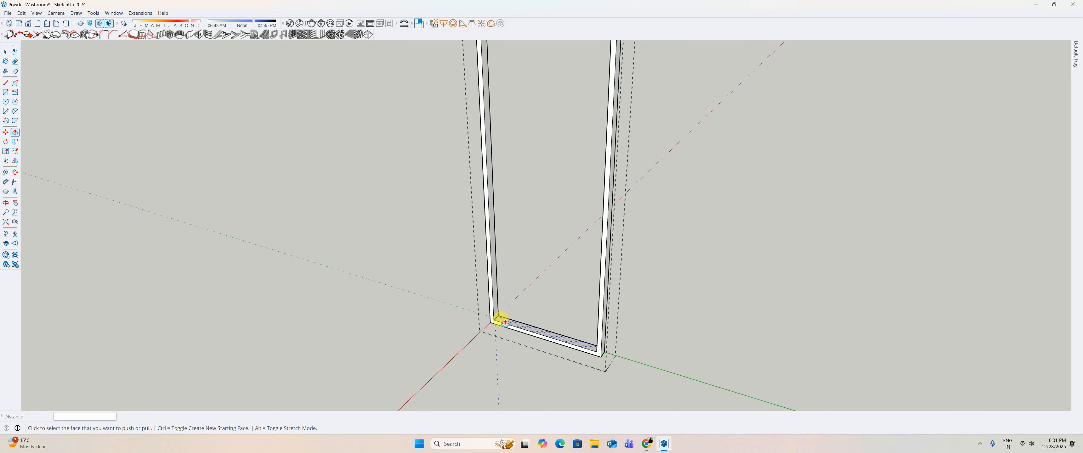
{"action": "scroll", "coordinate": [500, 324], "scroll_direction": "up", "scroll_amount": 2}
{"action": "key", "text": "space"}
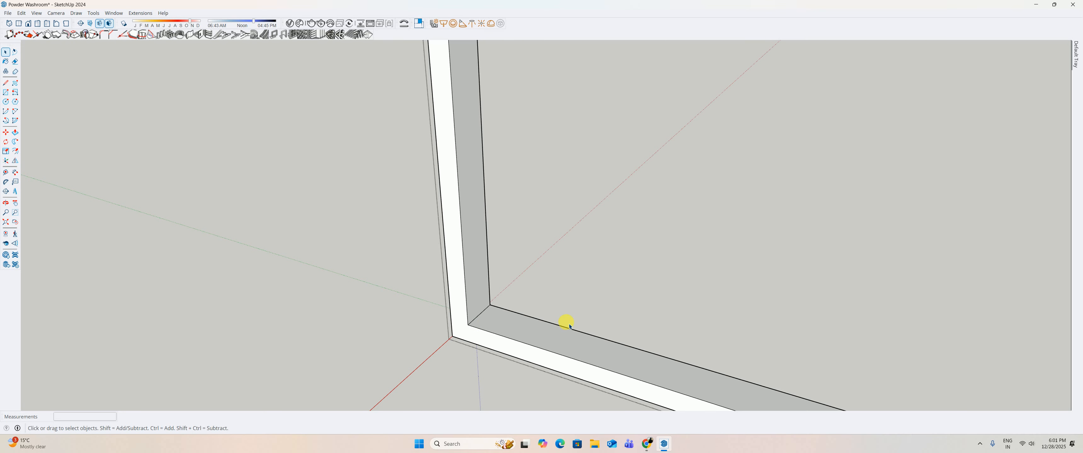
{"action": "scroll", "coordinate": [706, 188], "scroll_direction": "down", "scroll_amount": 10}
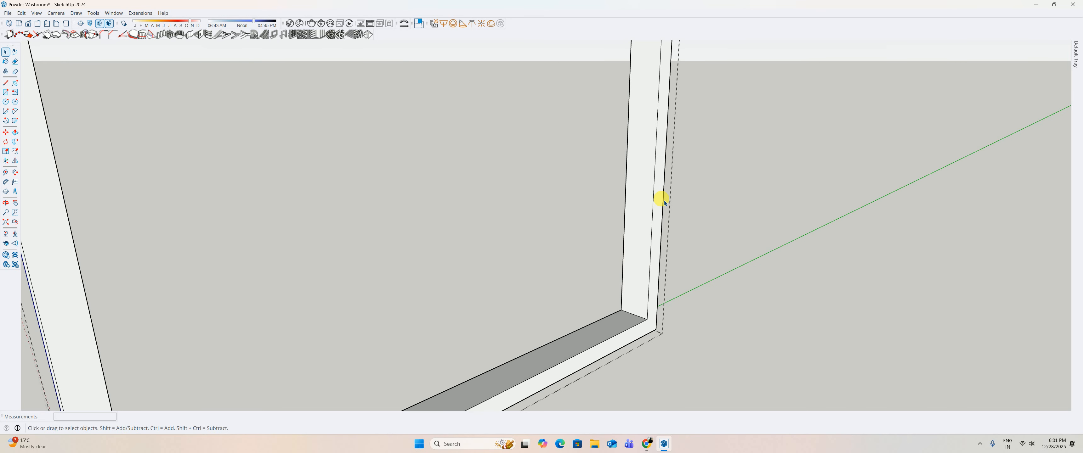
{"action": "left_click", "coordinate": [21, 13]}
{"action": "left_click", "coordinate": [67, 72]}
{"action": "right_click", "coordinate": [566, 277]}
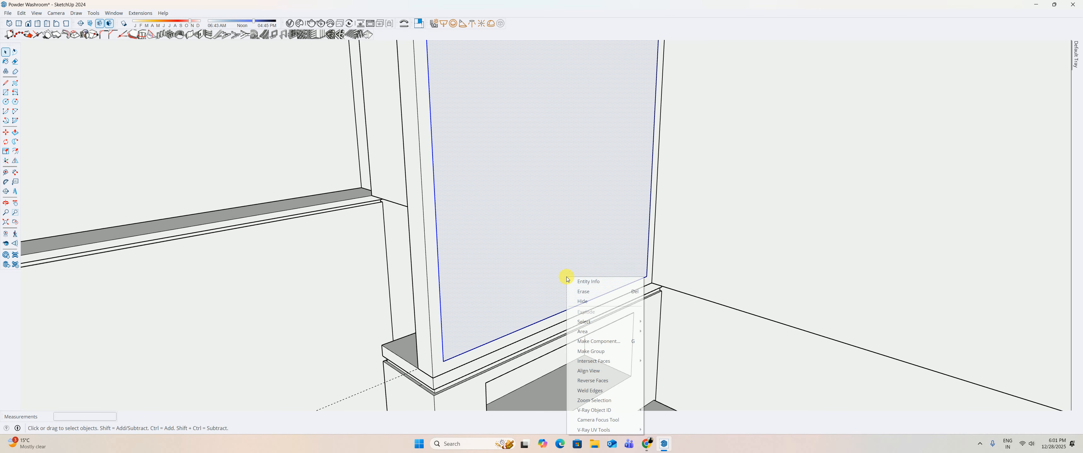
{"action": "left_click", "coordinate": [573, 345]}
Extrude the face inside the new group 10 mm to form a pane, and leave the group.
{"action": "middle_click_drag", "start_coordinate": [493, 314], "coordinate": [585, 323]}
{"action": "middle_click_drag", "start_coordinate": [546, 369], "coordinate": [558, 382]}
{"action": "double_click", "coordinate": [564, 346]}
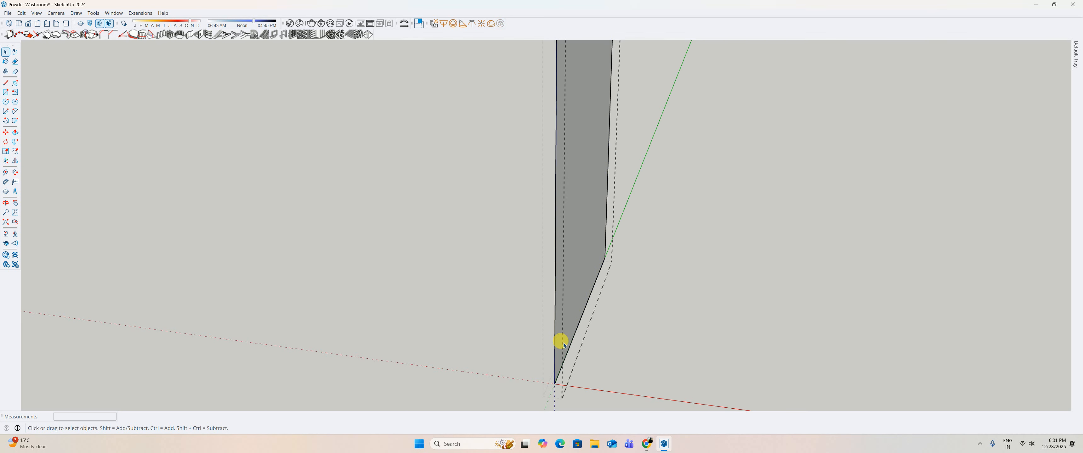
{"action": "key", "text": "p"}
{"action": "left_click", "coordinate": [553, 332]}
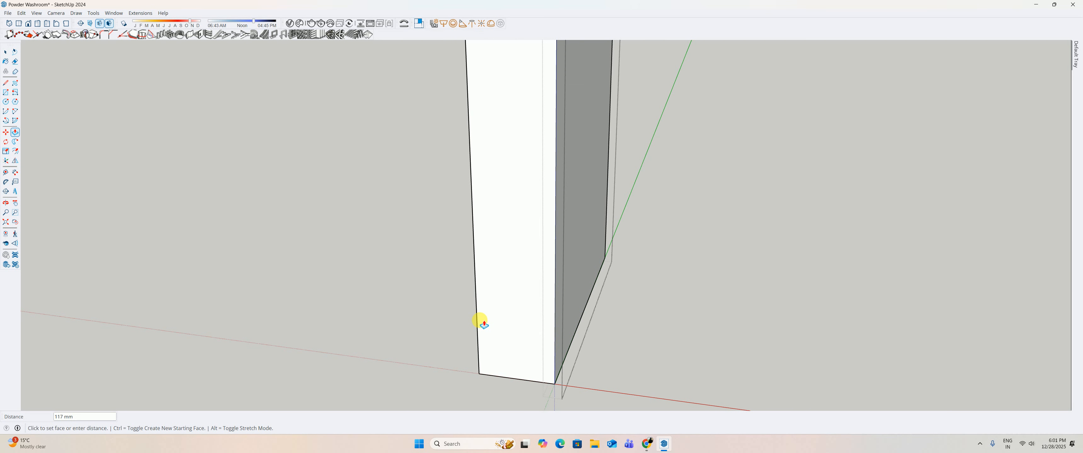
{"action": "key", "text": "Return"}
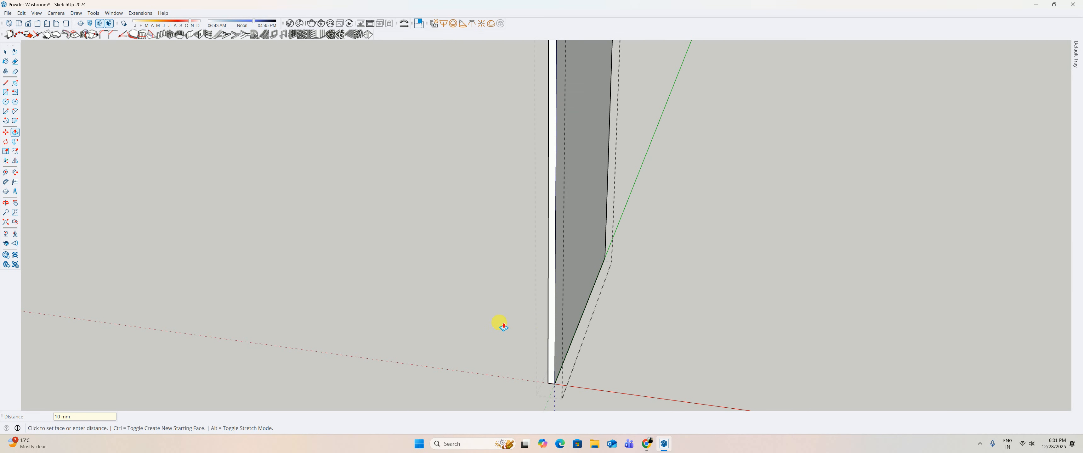
{"action": "key", "text": "space"}
{"action": "key", "text": "Escape"}
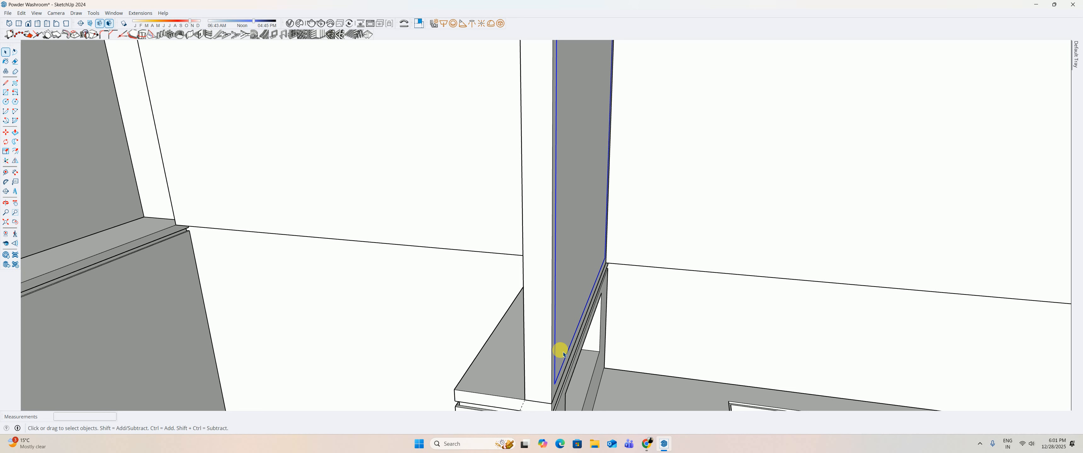
Move the pane 10 mm into the frame so its outer face sits flush with the frame's side.
{"action": "scroll", "coordinate": [614, 270], "scroll_direction": "up", "scroll_amount": 5}
{"action": "key", "text": "m"}
{"action": "scroll", "coordinate": [585, 255], "scroll_direction": "up", "scroll_amount": 5}
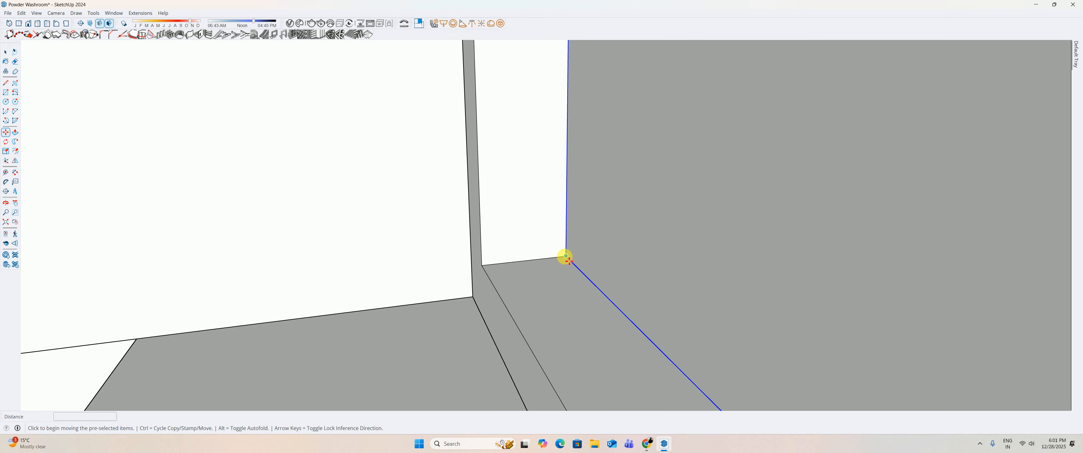
{"action": "left_click", "coordinate": [568, 262]}
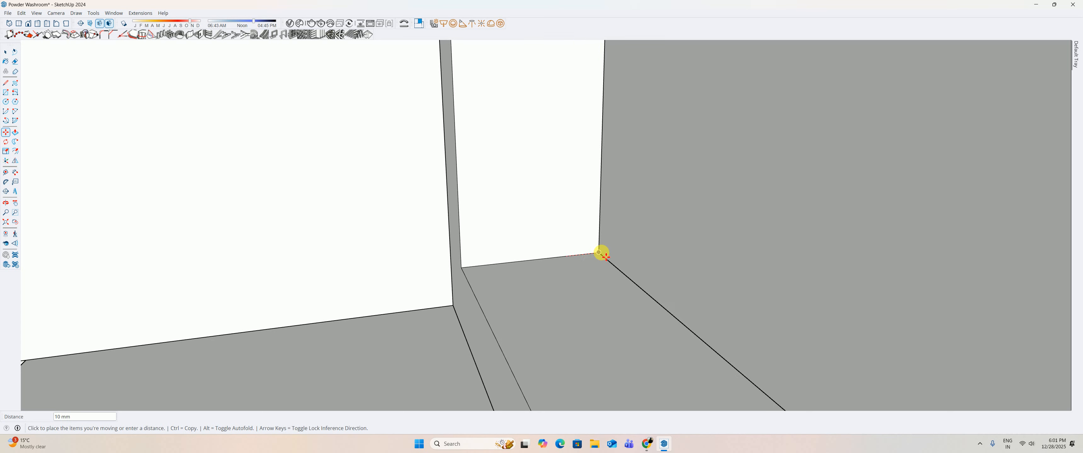
{"action": "left_click", "coordinate": [562, 258]}
{"action": "scroll", "coordinate": [566, 256], "scroll_direction": "up", "scroll_amount": 2}
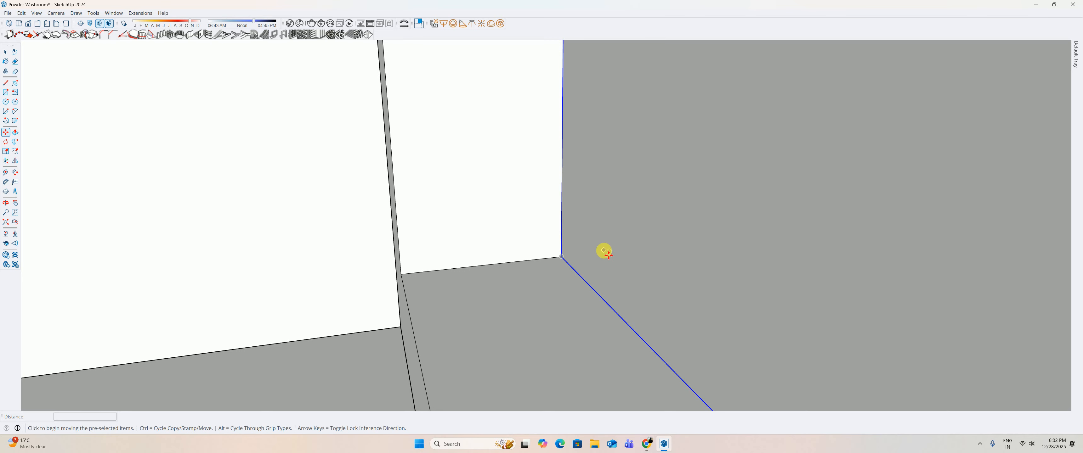
Move the pane 15 mm by its midpoint to centre it in the frame's depth, and measure the gap beside it.
{"action": "key", "text": "k"}
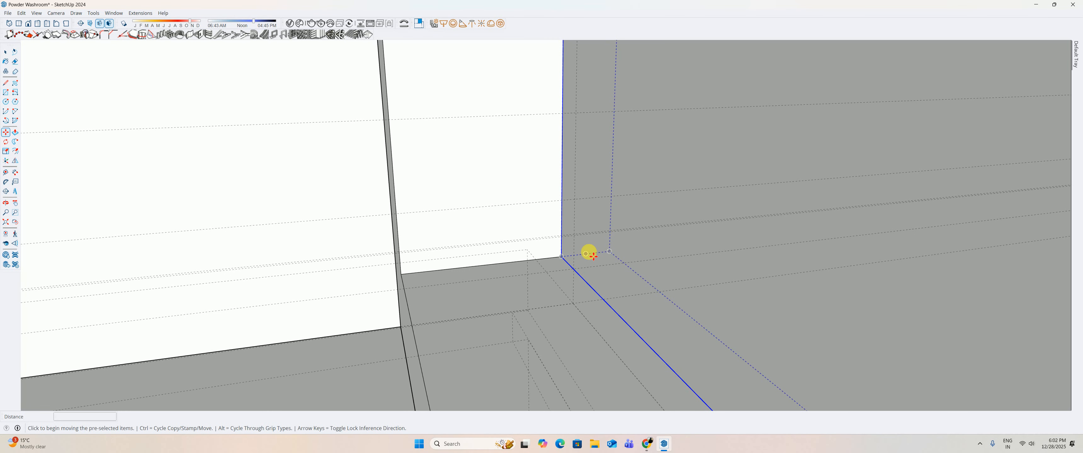
{"action": "left_click", "coordinate": [586, 255]}
{"action": "left_click", "coordinate": [512, 265]}
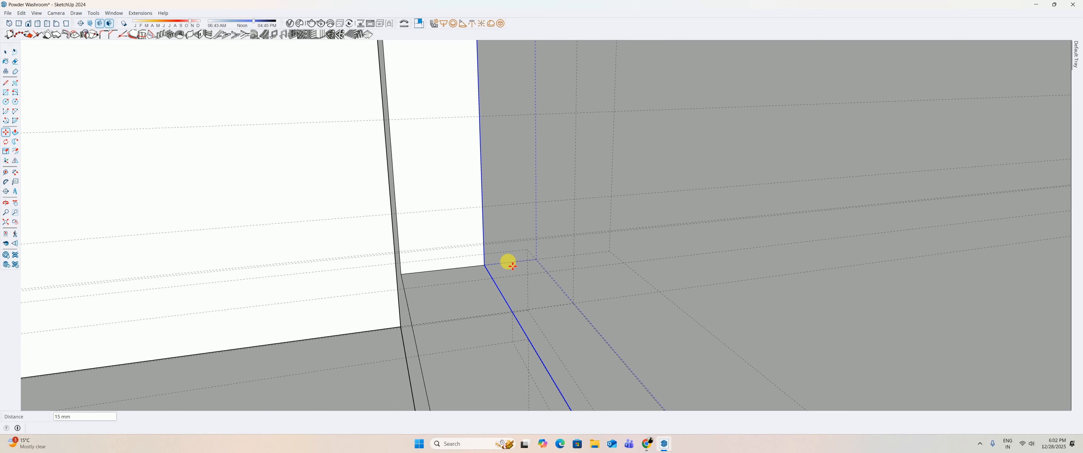
{"action": "scroll", "coordinate": [508, 267], "scroll_direction": "down", "scroll_amount": 6}
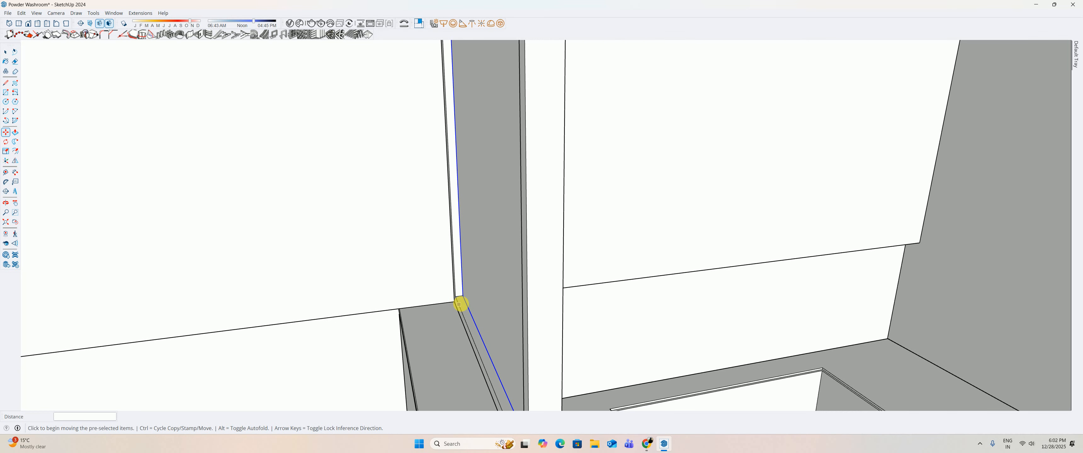
{"action": "scroll", "coordinate": [462, 308], "scroll_direction": "up", "scroll_amount": 8}
{"action": "key", "text": "t"}
{"action": "left_click", "coordinate": [478, 328]}
{"action": "left_click", "coordinate": [523, 329]}
Open the frame group for editing and select the edges around its opening on one side face.
{"action": "middle_click_drag", "start_coordinate": [517, 324], "coordinate": [391, 300]}
{"action": "scroll", "coordinate": [425, 306], "scroll_direction": "down", "scroll_amount": 2}
{"action": "scroll", "coordinate": [393, 299], "scroll_direction": "up", "scroll_amount": 4}
{"action": "key", "text": "space"}
{"action": "left_click", "coordinate": [395, 304]}
{"action": "double_click", "coordinate": [395, 304]}
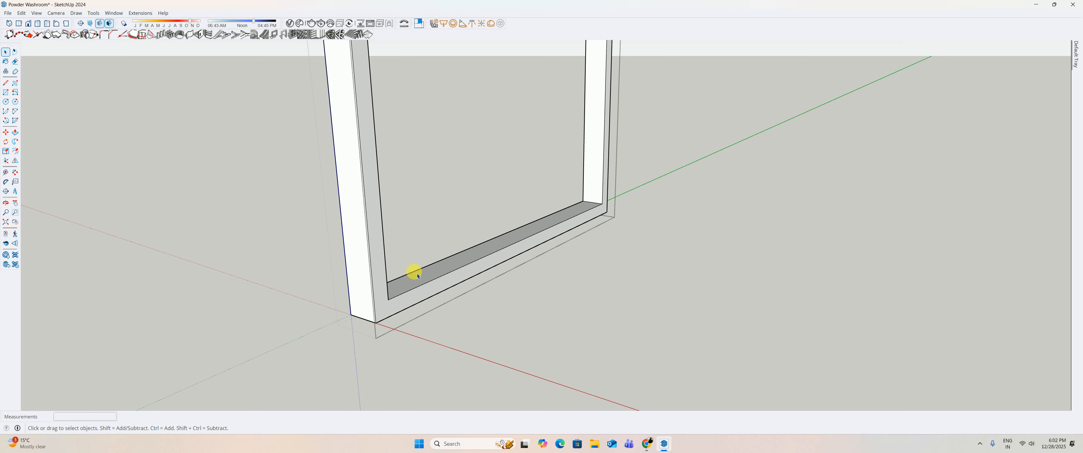
{"action": "middle_click_drag", "start_coordinate": [417, 270], "coordinate": [339, 366], "text": "shift"}
{"action": "middle_click_drag", "start_coordinate": [447, 303], "coordinate": [145, 343]}
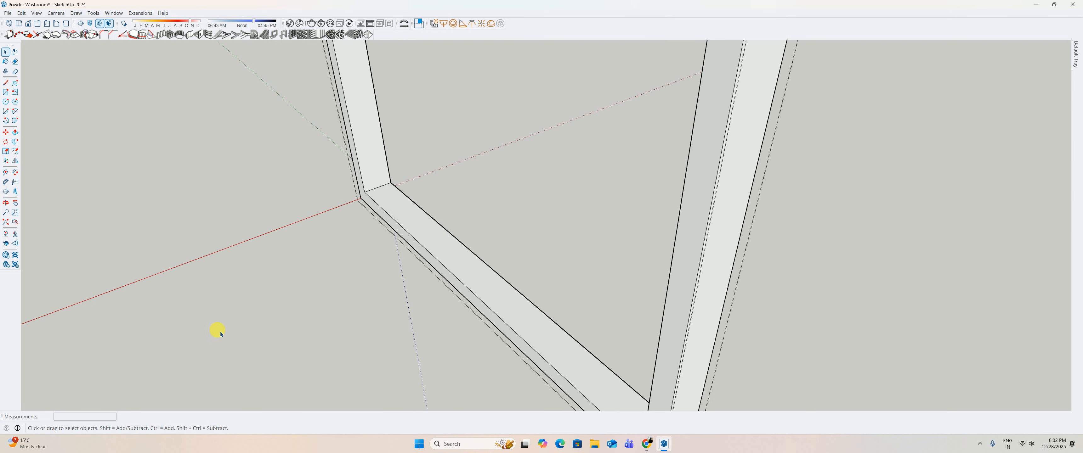
{"action": "scroll", "coordinate": [374, 212], "scroll_direction": "up", "scroll_amount": 2}
{"action": "left_click", "coordinate": [366, 204]}
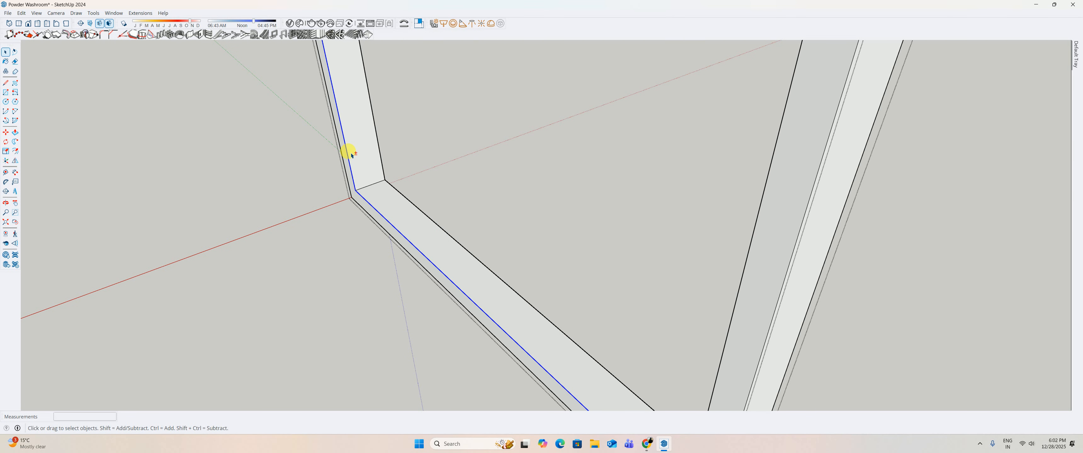
{"action": "scroll", "coordinate": [346, 147], "scroll_direction": "down", "scroll_amount": 6}
{"action": "middle_click_drag", "start_coordinate": [391, 257], "coordinate": [433, 415], "text": "shift"}
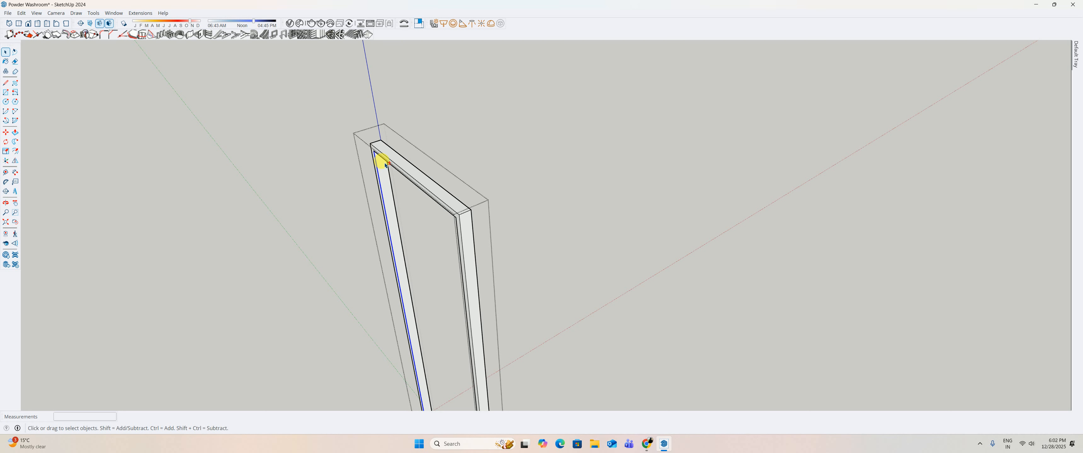
{"action": "middle_click_drag", "start_coordinate": [389, 165], "coordinate": [534, 257]}
{"action": "left_click", "coordinate": [533, 266], "text": "shift"}
{"action": "middle_click_drag", "start_coordinate": [503, 370], "coordinate": [572, 282], "text": "shift"}
Copy the selected opening edges a short way into the frame's depth to start one side of the pane seat.
{"action": "scroll", "coordinate": [555, 320], "scroll_direction": "up", "scroll_amount": 6}
{"action": "middle_click_drag", "start_coordinate": [576, 320], "coordinate": [635, 335]}
{"action": "key", "text": "m"}
{"action": "key", "text": "ctrl"}
{"action": "left_click", "coordinate": [654, 316]}
{"action": "key", "text": "Return"}
Copy the edge loop 20 mm across the frame's depth towards the opposite side.
{"action": "key", "text": "ctrl"}
{"action": "scroll", "coordinate": [642, 310], "scroll_direction": "up", "scroll_amount": 2}
{"action": "left_click", "coordinate": [638, 303]}
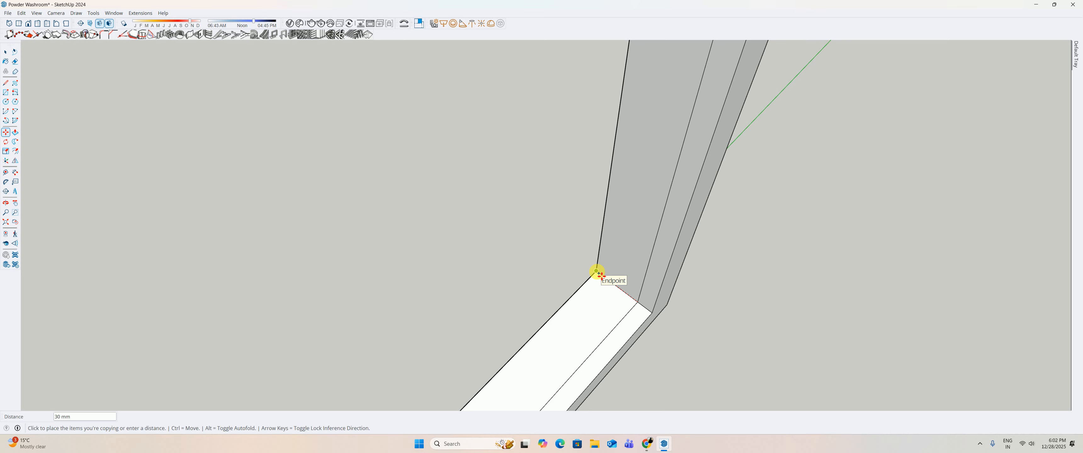
{"action": "type", "text": "20"}
{"action": "key", "text": "Return"}
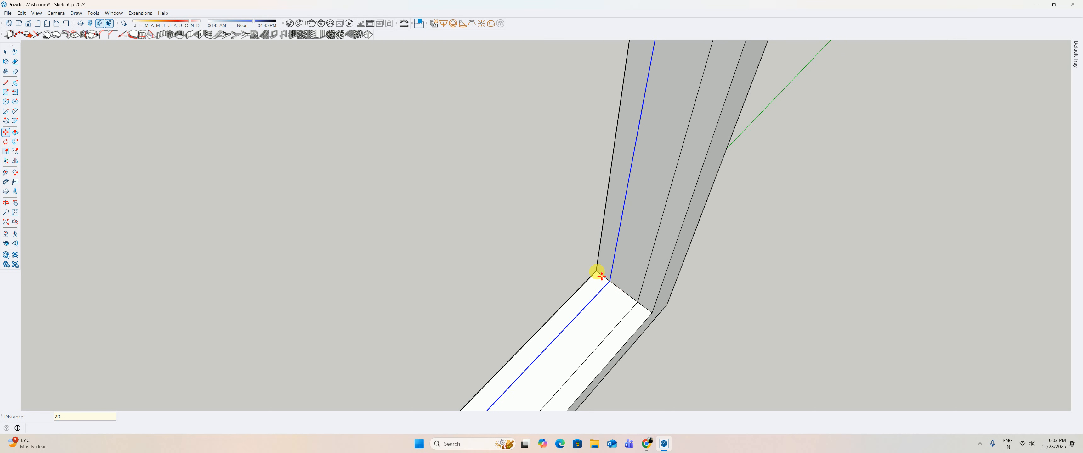
Copy the edge loop 5 mm back towards the first copy, and copy it once more to outline a second narrow band.
{"action": "scroll", "coordinate": [632, 302], "scroll_direction": "up", "scroll_amount": 3}
{"action": "left_click", "coordinate": [637, 302]}
{"action": "key", "text": "ctrl"}
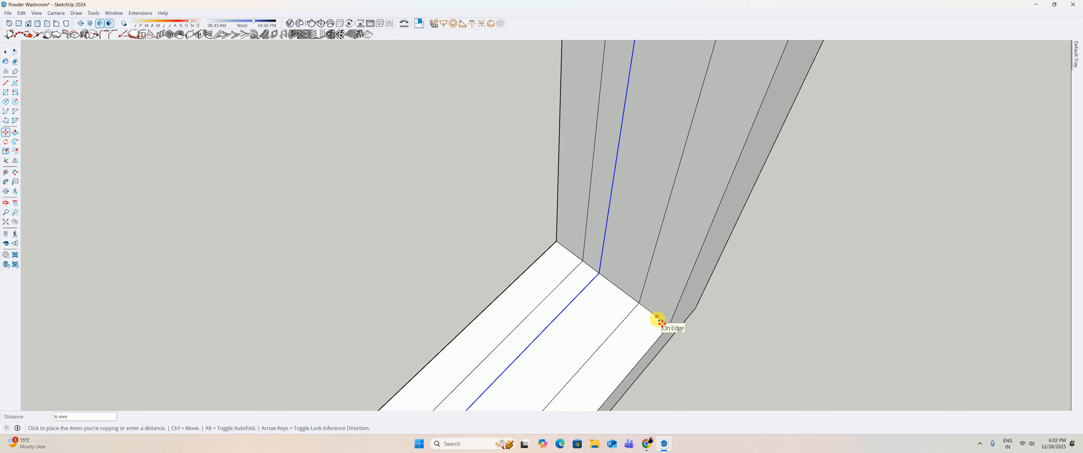
{"action": "type", "text": "5"}
{"action": "key", "text": "Return"}
{"action": "left_click", "coordinate": [596, 271]}
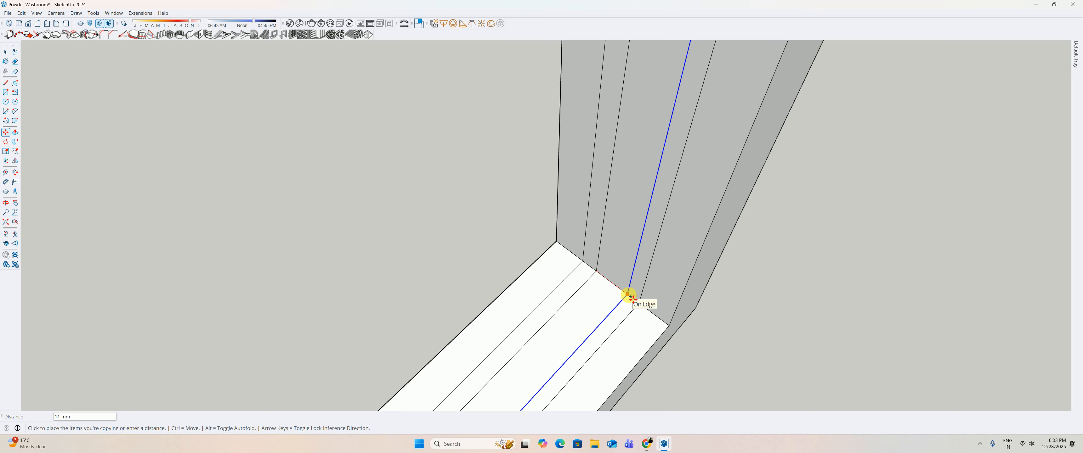
{"action": "key", "text": "Return"}
{"action": "key", "text": "space"}
Push/Pull the two narrow bands on the frame's lower inner corner sides into the opening as raised beads.
{"action": "scroll", "coordinate": [629, 297], "scroll_direction": "down", "scroll_amount": 2}
{"action": "middle_click_drag", "start_coordinate": [628, 296], "coordinate": [565, 207]}
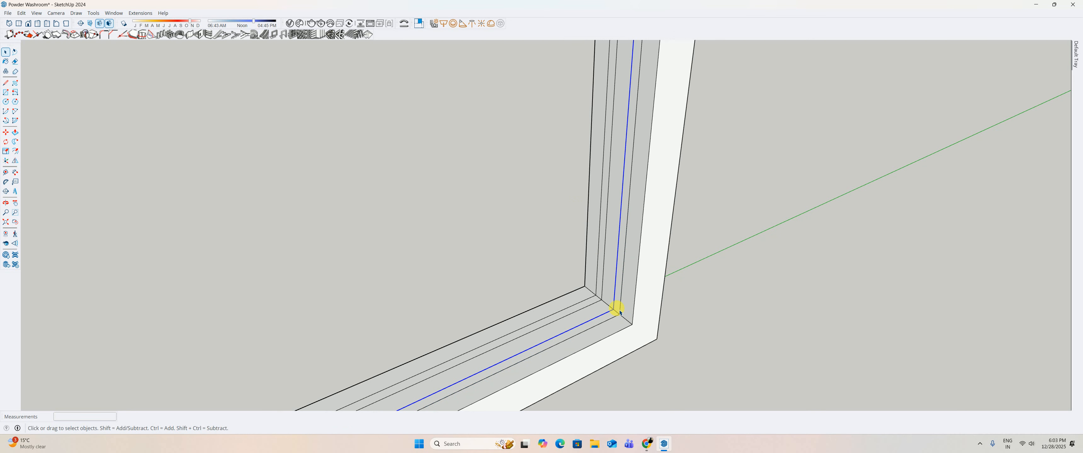
{"action": "scroll", "coordinate": [616, 309], "scroll_direction": "down", "scroll_amount": 1}
{"action": "key", "text": "p"}
{"action": "left_click", "coordinate": [618, 298]}
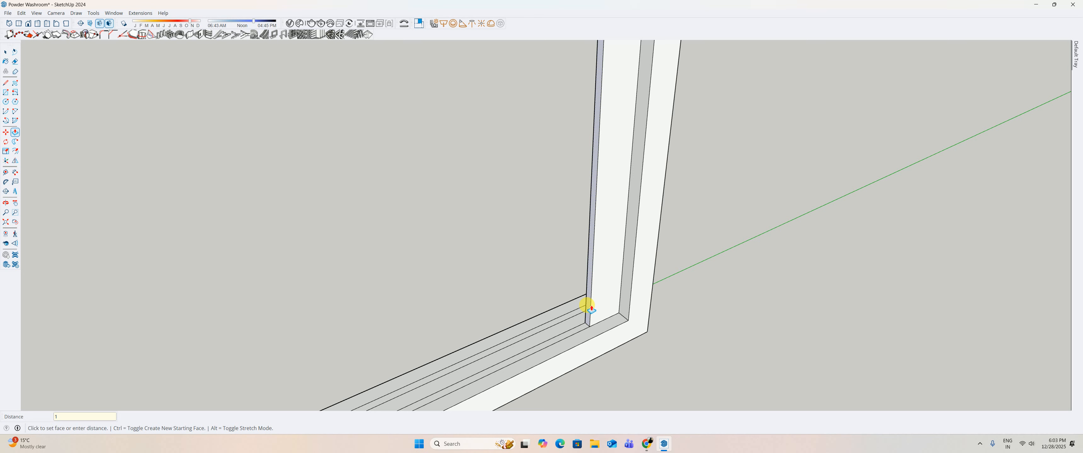
{"action": "key", "text": "Return"}
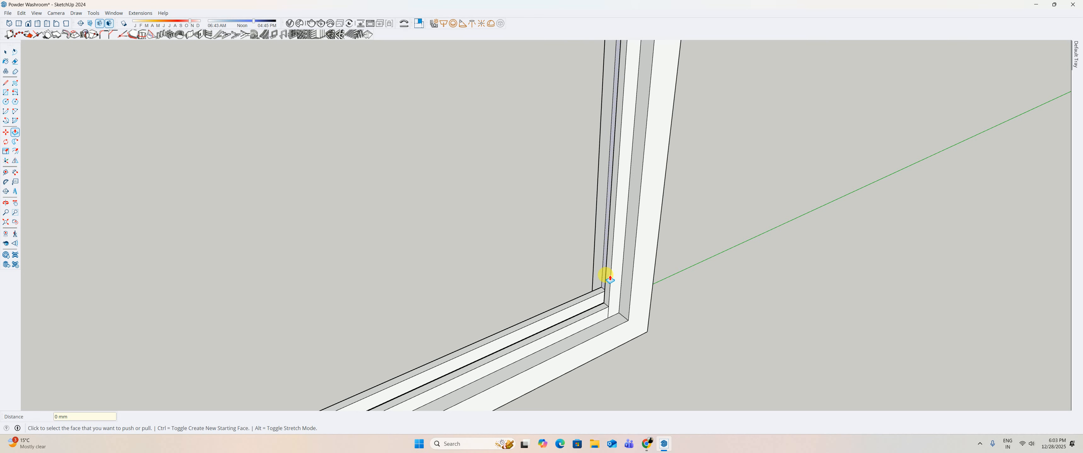
Raise the matching narrow bands on the frame's remaining inner sides, and leave the frame group.
{"action": "middle_click_drag", "start_coordinate": [608, 285], "coordinate": [363, 218]}
{"action": "left_click", "coordinate": [352, 252]}
{"action": "scroll", "coordinate": [377, 223], "scroll_direction": "up", "scroll_amount": 5}
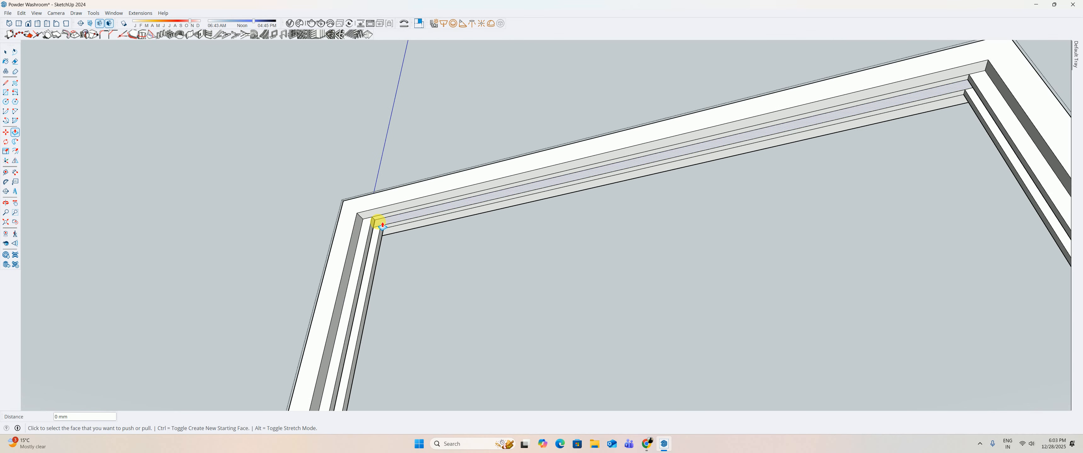
{"action": "left_click", "coordinate": [385, 217]}
{"action": "left_click", "coordinate": [399, 227]}
{"action": "middle_click_drag", "start_coordinate": [399, 228], "coordinate": [622, 260]}
{"action": "key", "text": "space"}
{"action": "key", "text": "Escape"}
{"action": "scroll", "coordinate": [524, 274], "scroll_direction": "down", "scroll_amount": 10}
Open the Chaos Cosmos browser and delete the Emissive material from the V-Ray Asset Editor.
{"action": "left_click", "coordinate": [290, 24]}
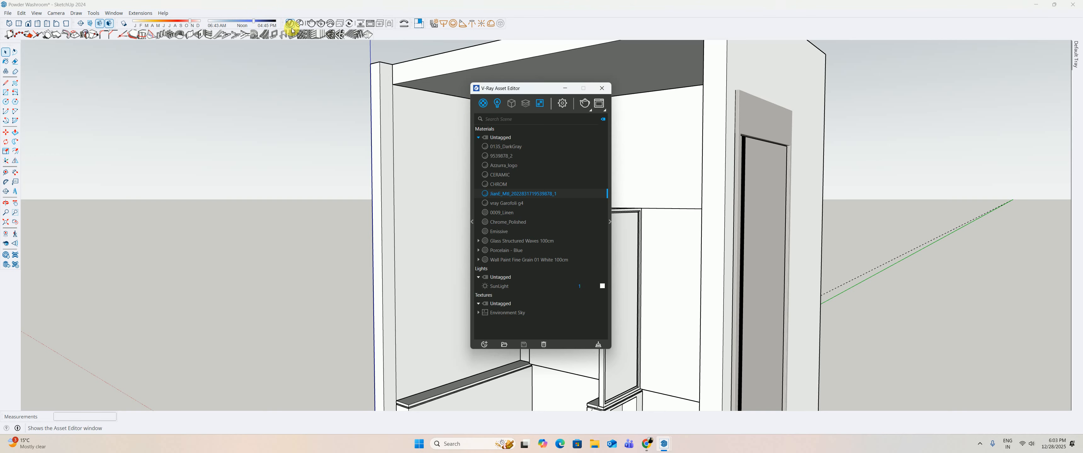
{"action": "left_click", "coordinate": [602, 88]}
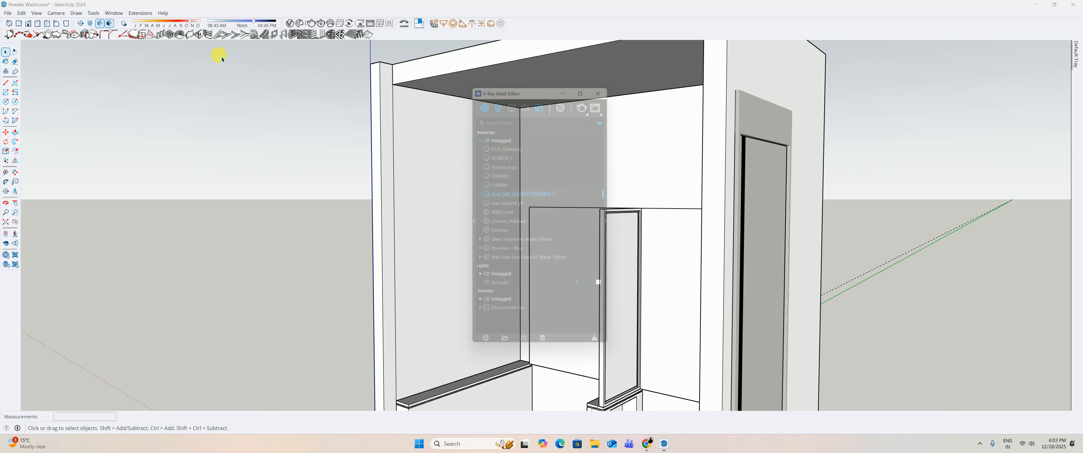
{"action": "left_click", "coordinate": [300, 24]}
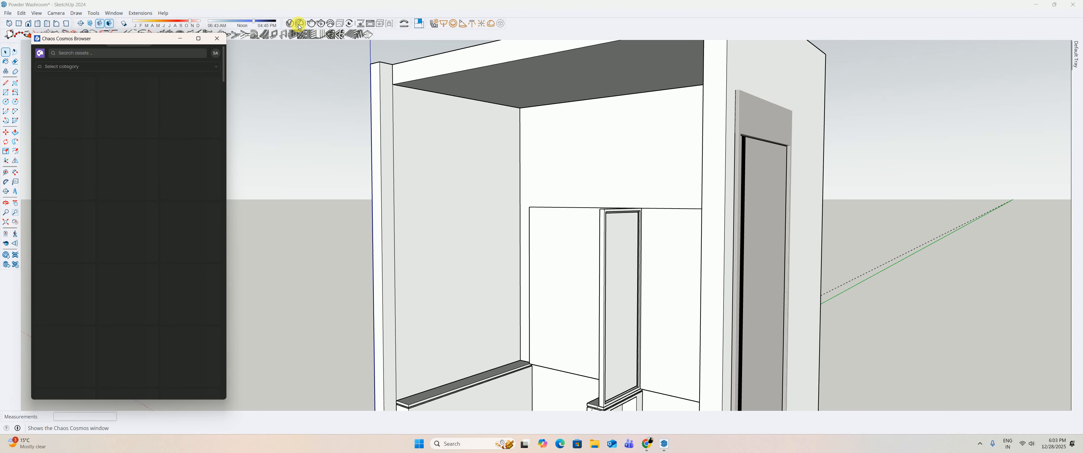
{"action": "left_click", "coordinate": [294, 24]}
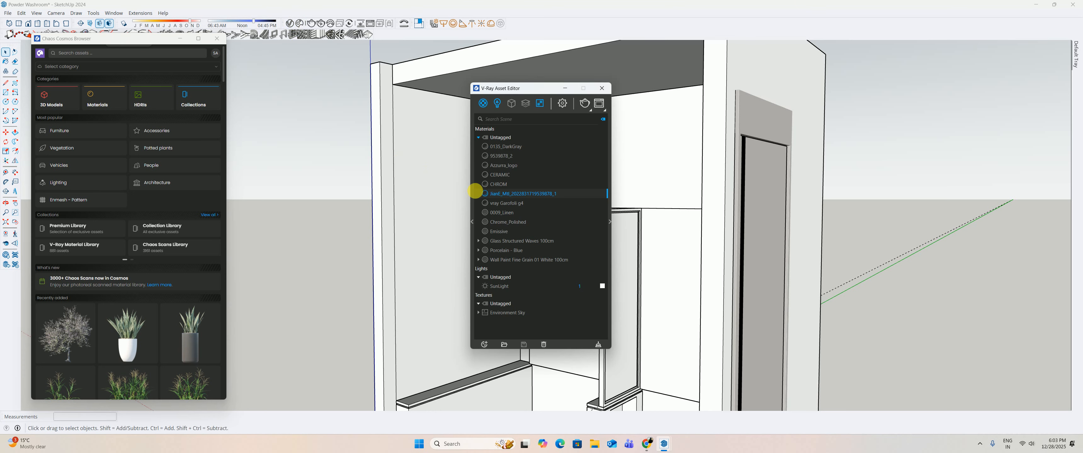
{"action": "right_click", "coordinate": [501, 232]}
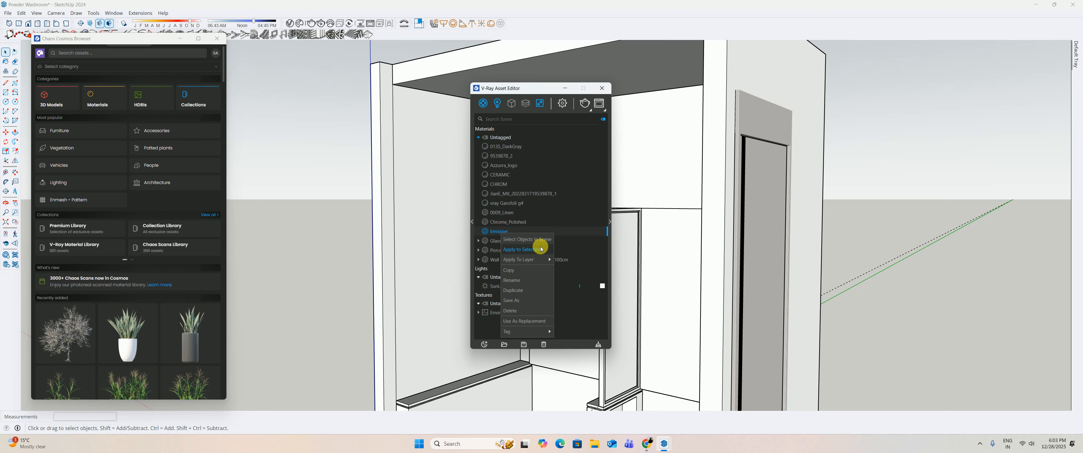
{"action": "left_click", "coordinate": [510, 312]}
{"action": "left_click", "coordinate": [566, 225]}
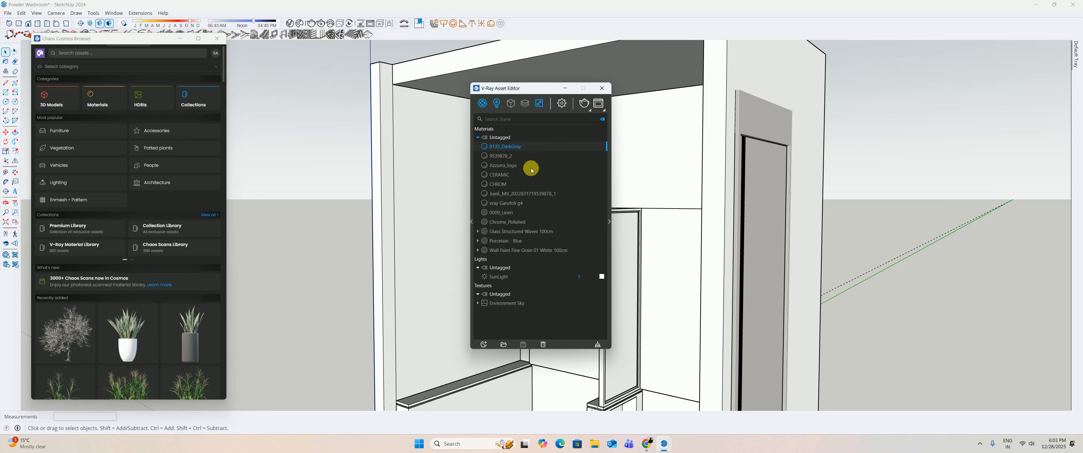
Import the Glass Structured Waves 100cm material from the Glass category of the Cosmos materials.
{"action": "left_click", "coordinate": [46, 67]}
{"action": "left_click", "coordinate": [58, 103]}
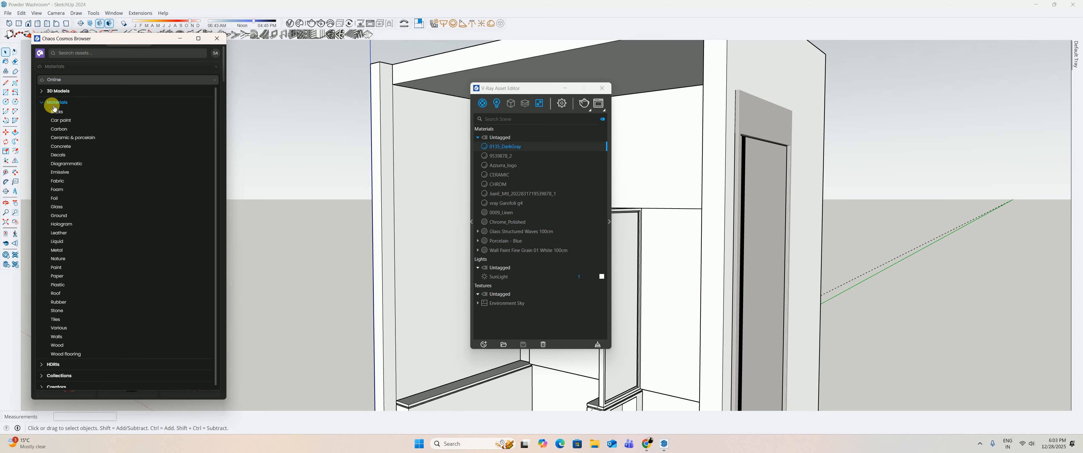
{"action": "left_click", "coordinate": [59, 208]}
{"action": "mouse_move", "coordinate": [203, 206]}
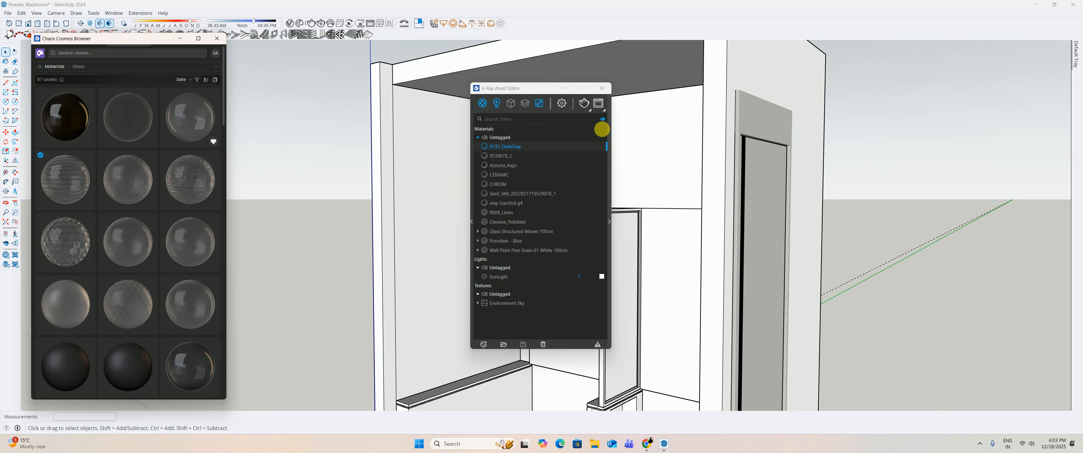
{"action": "left_click", "coordinate": [602, 88]}
{"action": "middle_click_drag", "start_coordinate": [648, 278], "coordinate": [625, 280]}
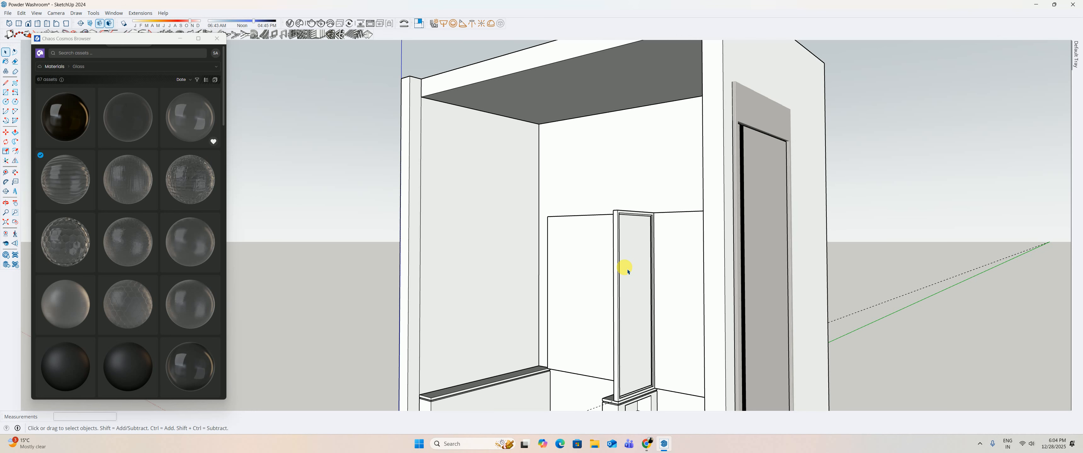
{"action": "mouse_move", "coordinate": [137, 206]}
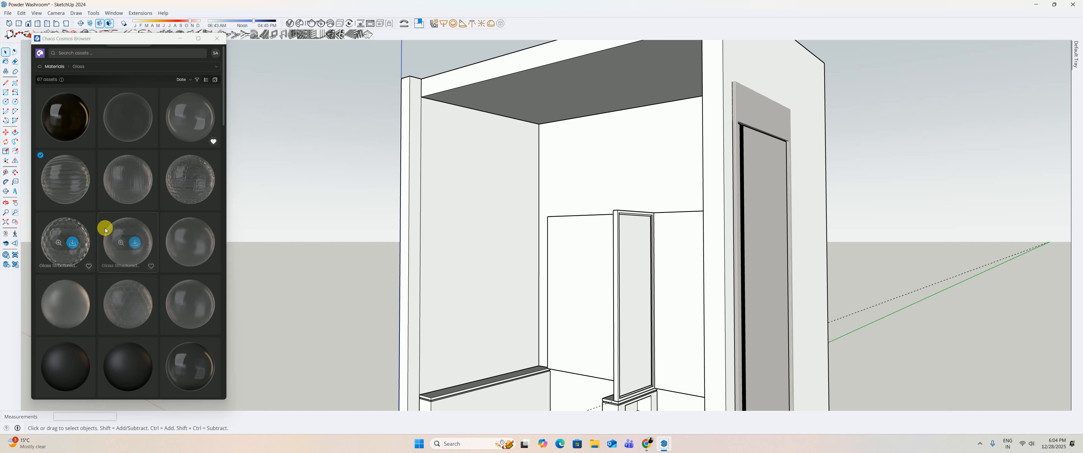
{"action": "mouse_move", "coordinate": [67, 188]}
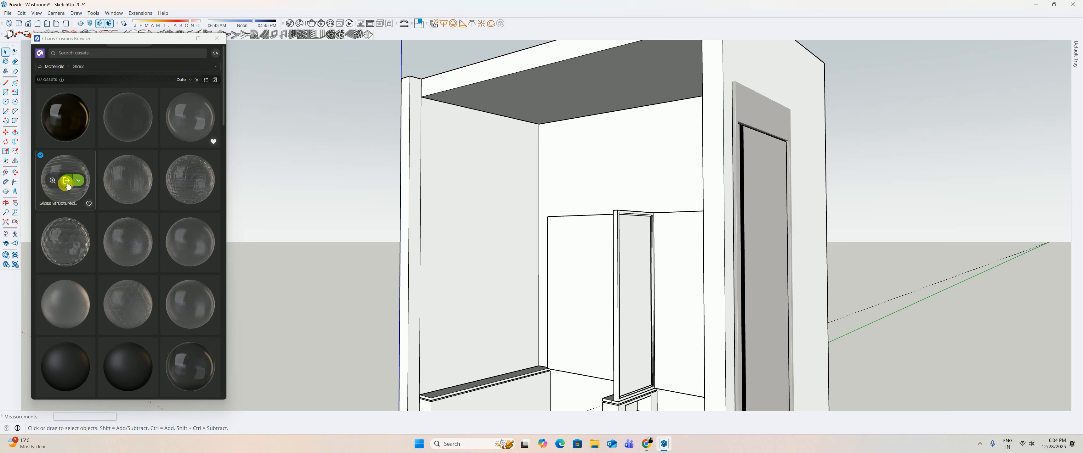
{"action": "left_click", "coordinate": [69, 181]}
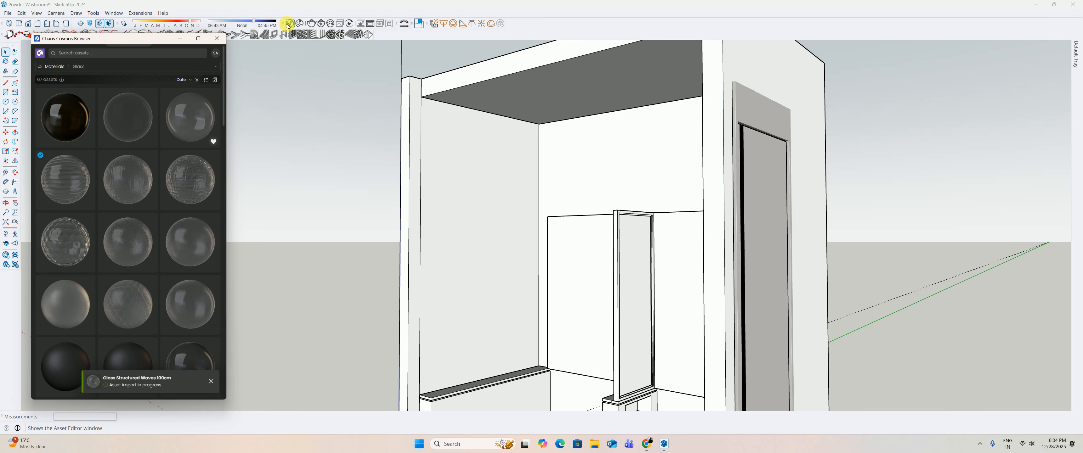
Delete the older Glass Structured Waves 100cm material from the V-Ray assets, keeping the newly imported copy.
{"action": "left_click", "coordinate": [291, 33]}
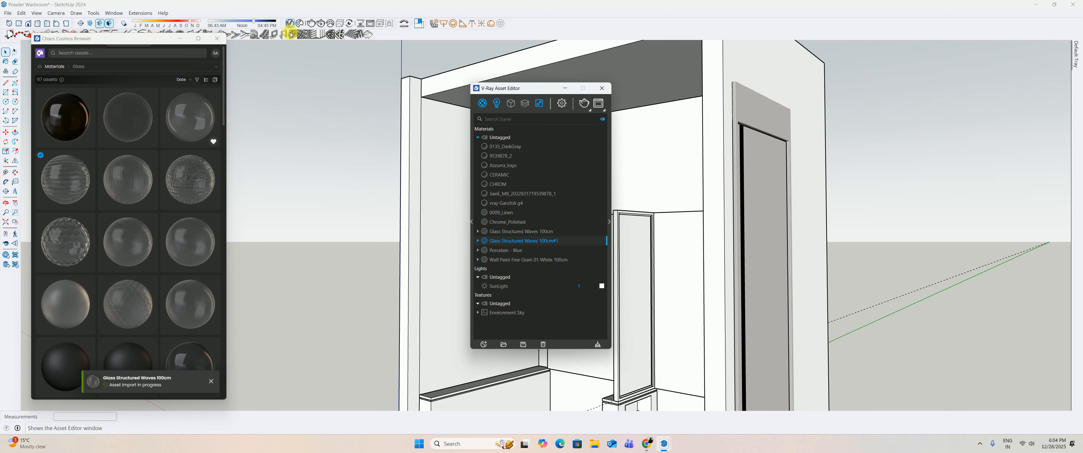
{"action": "right_click", "coordinate": [520, 233]}
{"action": "left_click", "coordinate": [530, 313]}
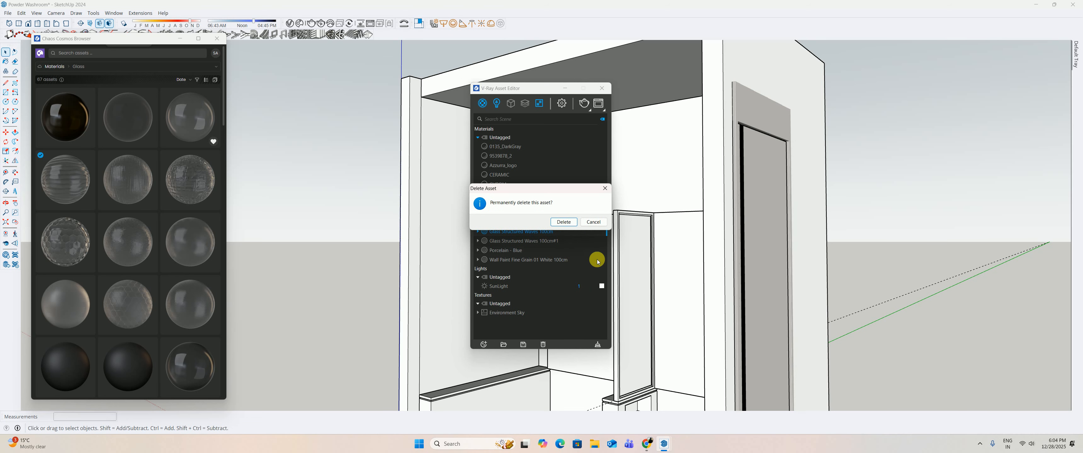
{"action": "left_click", "coordinate": [563, 222]}
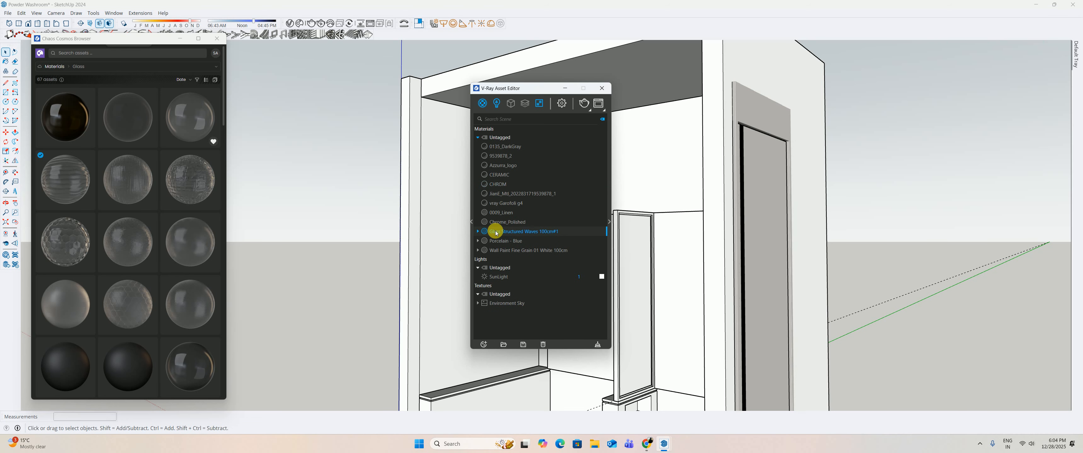
Pin the Default Tray open and paint the partition pane with the Glass Structured Waves 100cm#1 material.
{"action": "left_click", "coordinate": [1077, 54]}
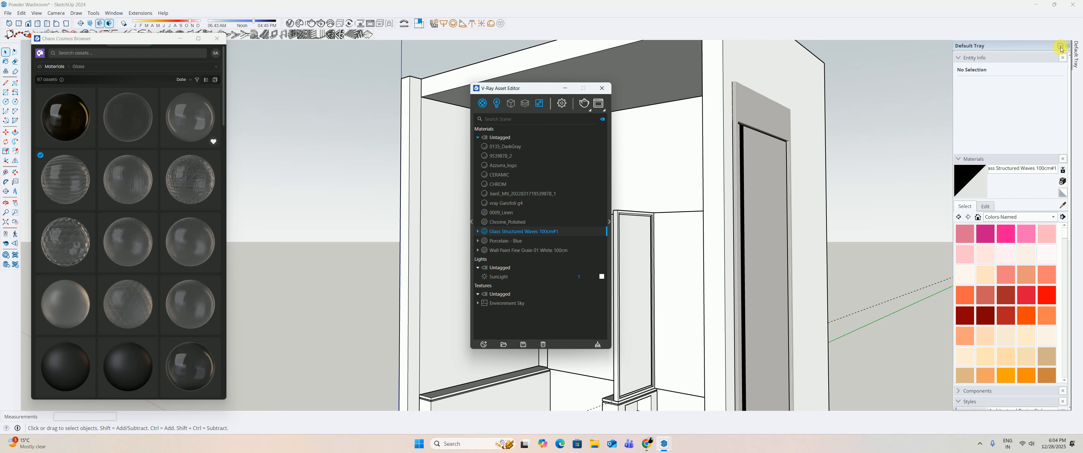
{"action": "left_click", "coordinate": [1060, 46]}
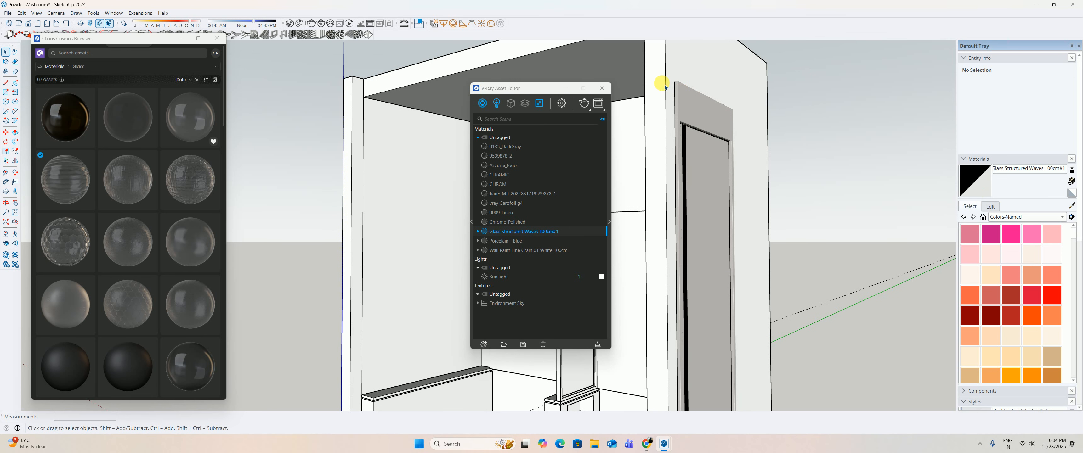
{"action": "left_click", "coordinate": [602, 88]}
{"action": "left_click", "coordinate": [977, 183]}
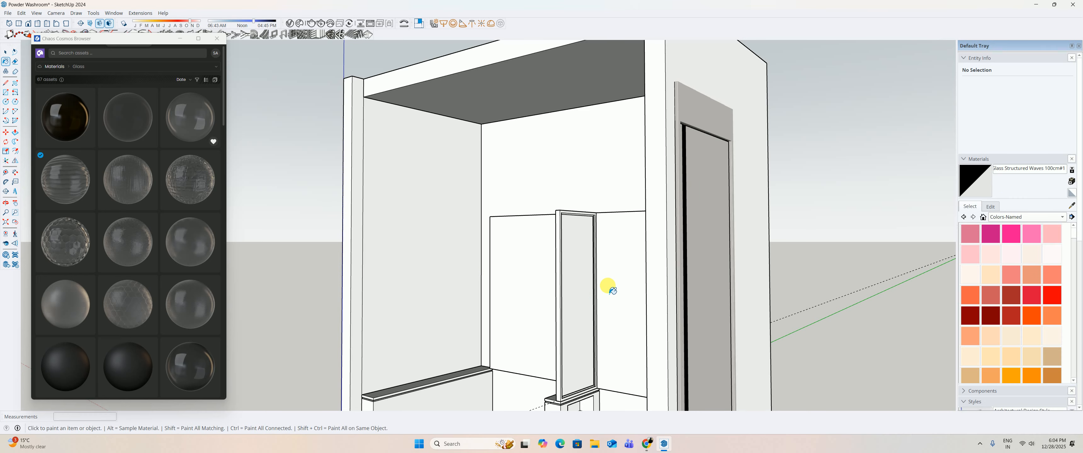
{"action": "scroll", "coordinate": [608, 287], "scroll_direction": "up", "scroll_amount": 3}
{"action": "left_click", "coordinate": [566, 234]}
{"action": "scroll", "coordinate": [565, 234], "scroll_direction": "down", "scroll_amount": 2}
{"action": "mouse_move", "coordinate": [566, 234]}
{"action": "middle_mouse_down"}
{"action": "mouse_move", "coordinate": [533, 314]}
{"action": "mouse_move", "coordinate": [553, 296]}
{"action": "mouse_move", "coordinate": [641, 266]}
{"action": "mouse_move", "coordinate": [353, 174]}
{"action": "mouse_move", "coordinate": [315, 65]}
{"action": "mouse_move", "coordinate": [324, 132]}
{"action": "middle_mouse_up"}
{"action": "key", "text": "space"}
Close the Chaos Cosmos browser.
{"action": "mouse_move", "coordinate": [60, 181]}
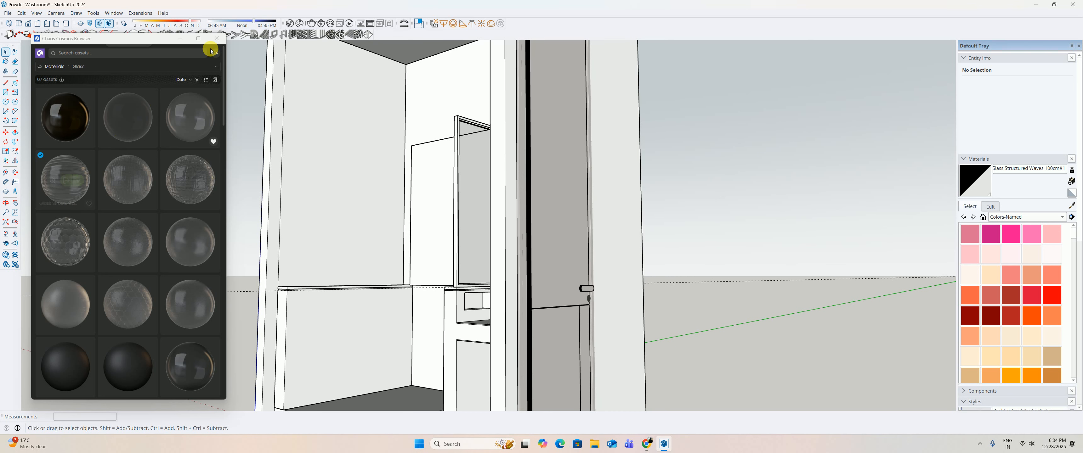
{"action": "left_click", "coordinate": [217, 39]}
{"action": "middle_click_drag", "start_coordinate": [443, 186], "coordinate": [449, 194]}
{"action": "key", "text": "space"}
Switch to Chrome and search Google for "flutted glass" in a new tab.
{"action": "mouse_move", "coordinate": [649, 451]}
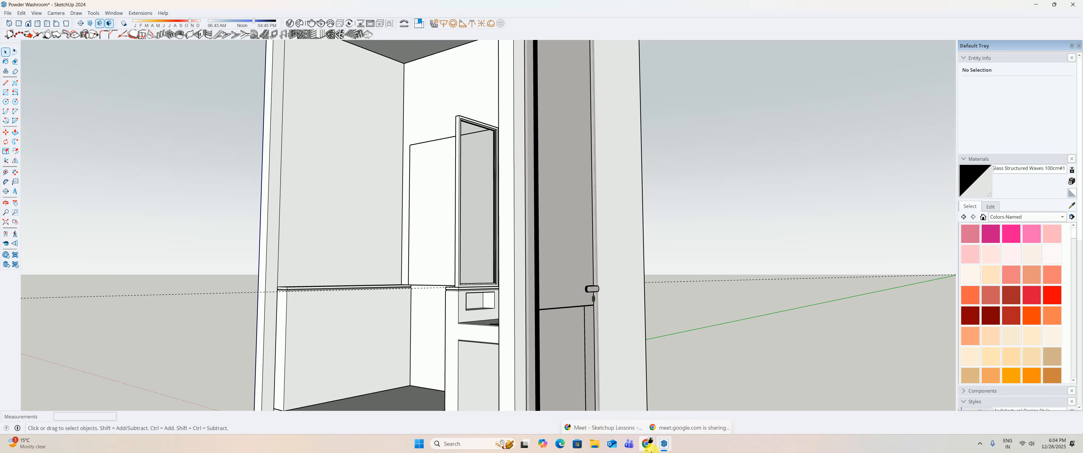
{"action": "left_click", "coordinate": [637, 418]}
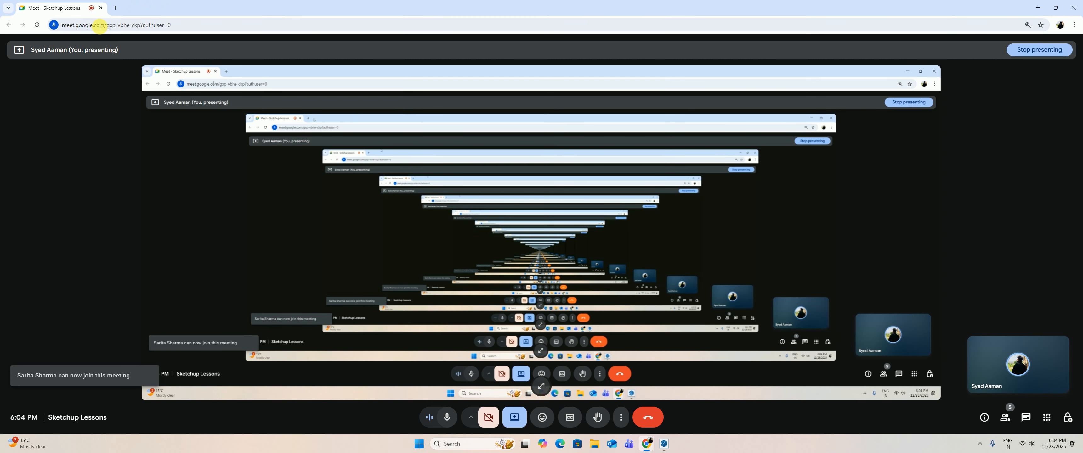
{"action": "left_click", "coordinate": [115, 8]}
{"action": "left_click", "coordinate": [462, 165]}
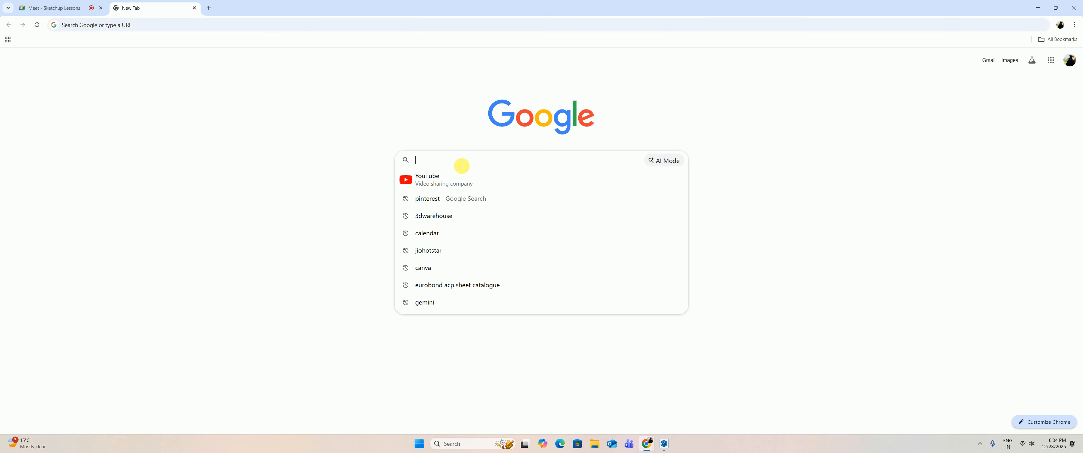
{"action": "type", "text": "flu"}
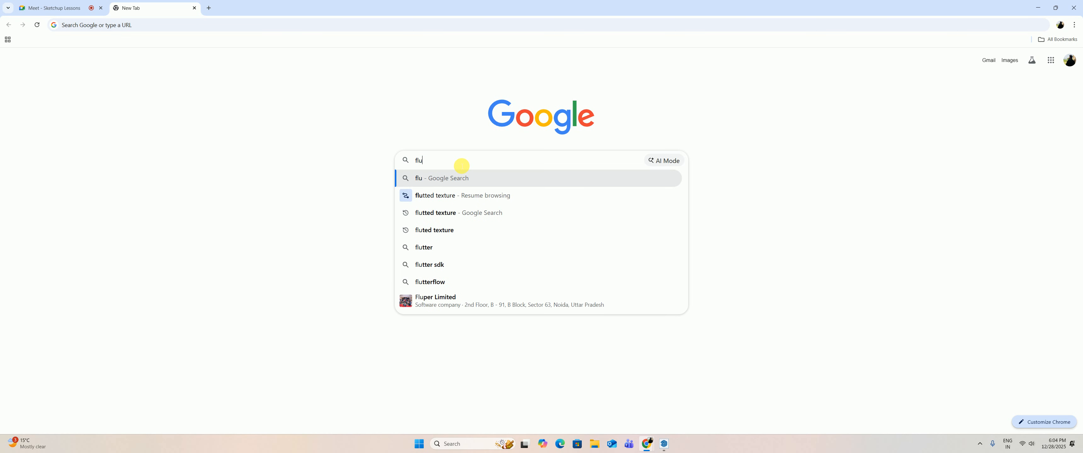
{"action": "type", "text": "tted gla"}
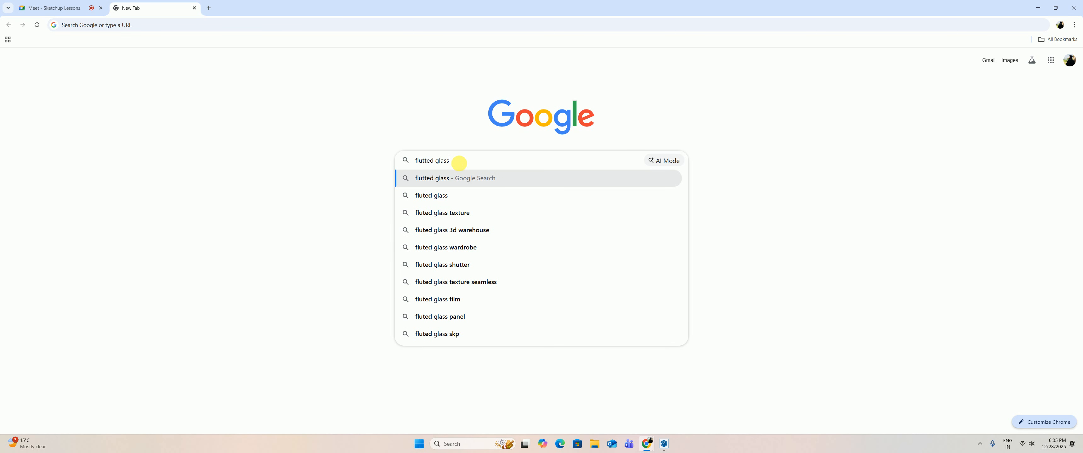
{"action": "type", "text": "ss"}
{"action": "key", "text": "Return"}
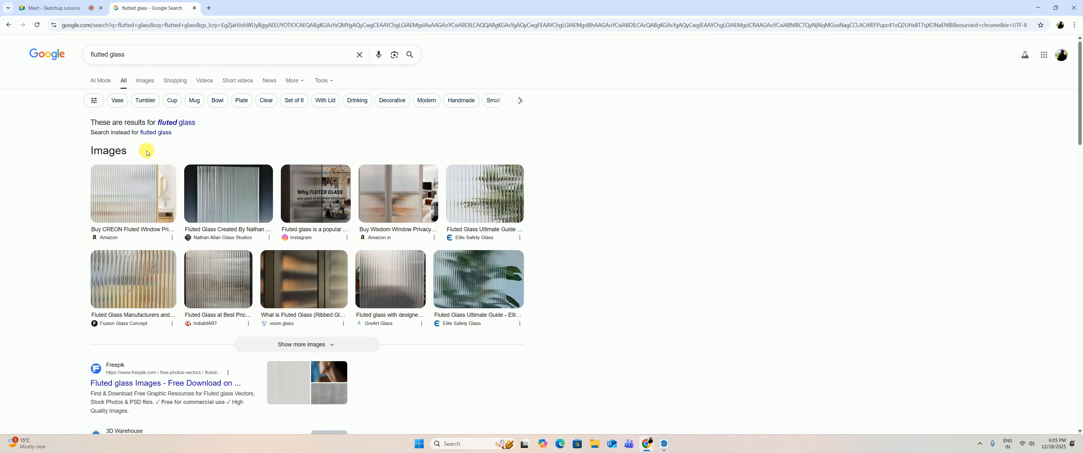
Search Google Images for "vertical line pattern".
{"action": "triple_click", "coordinate": [145, 60]}
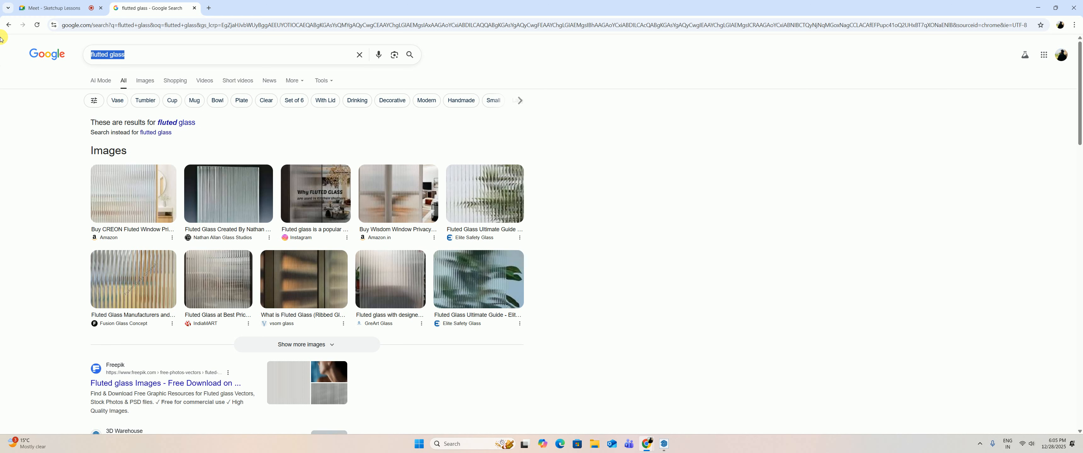
{"action": "type", "text": "line"}
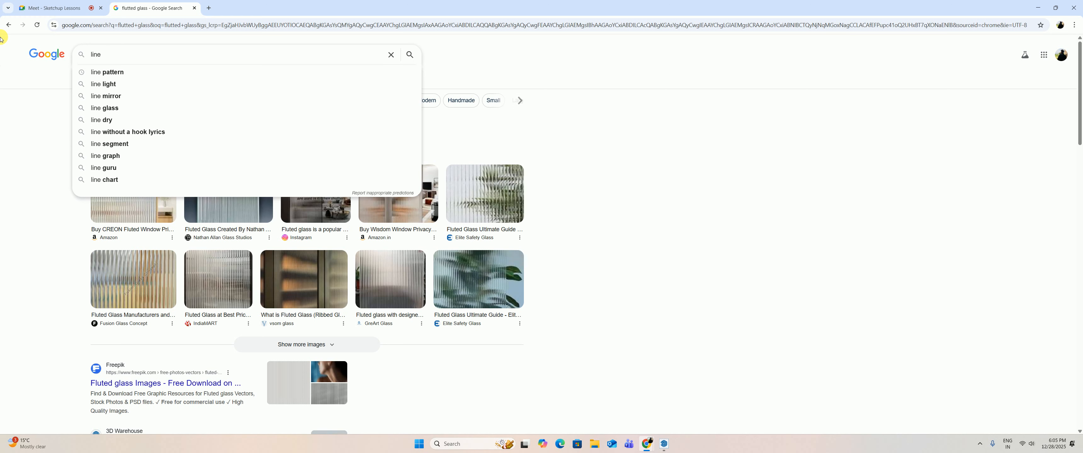
{"action": "type", "text": "vertical"}
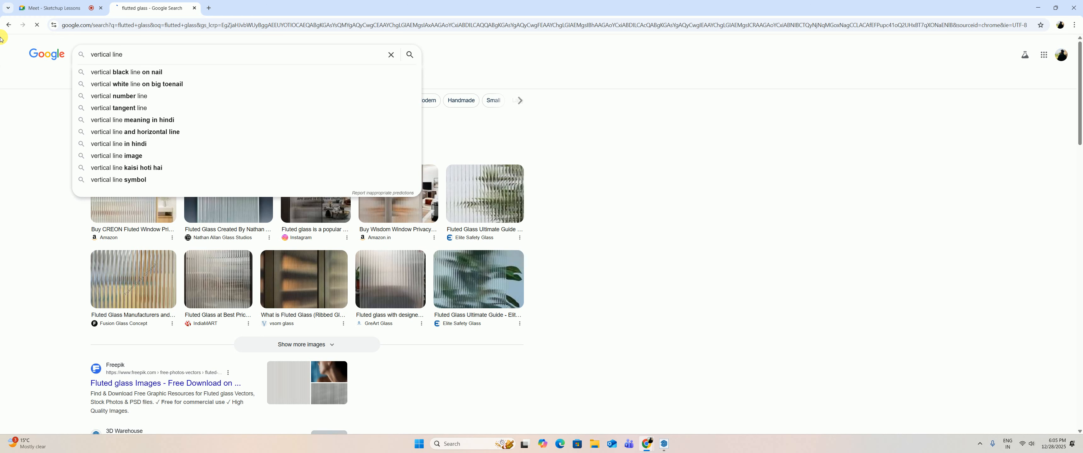
{"action": "key", "text": "Return"}
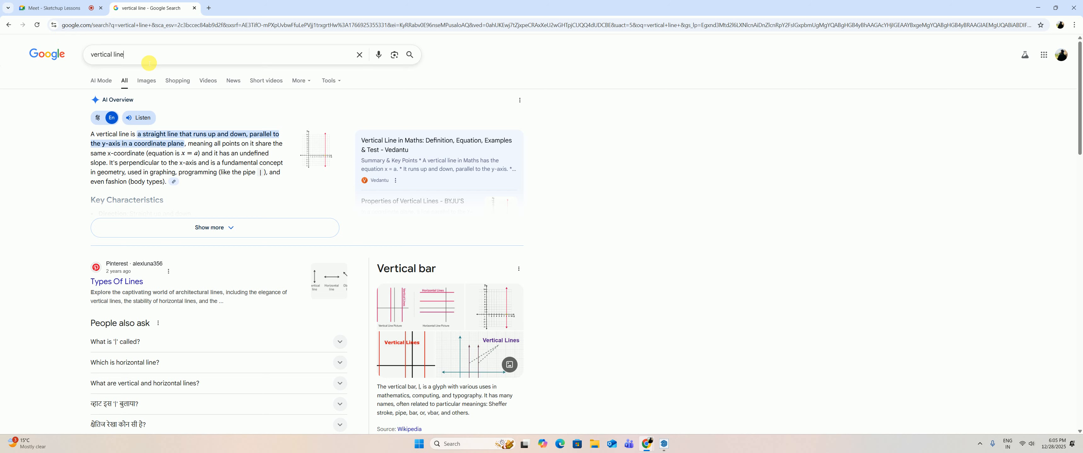
{"action": "left_click", "coordinate": [149, 62]}
{"action": "type", "text": "pattern"}
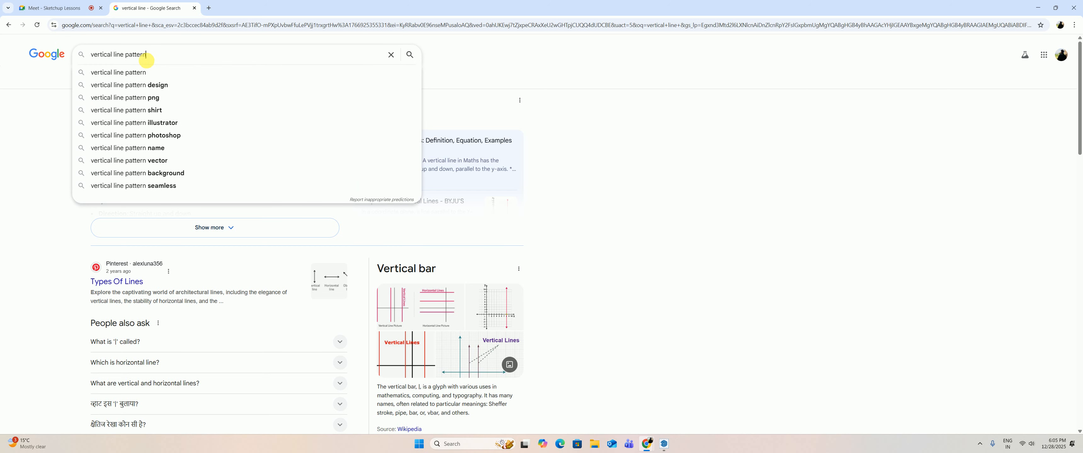
{"action": "key", "text": "Return"}
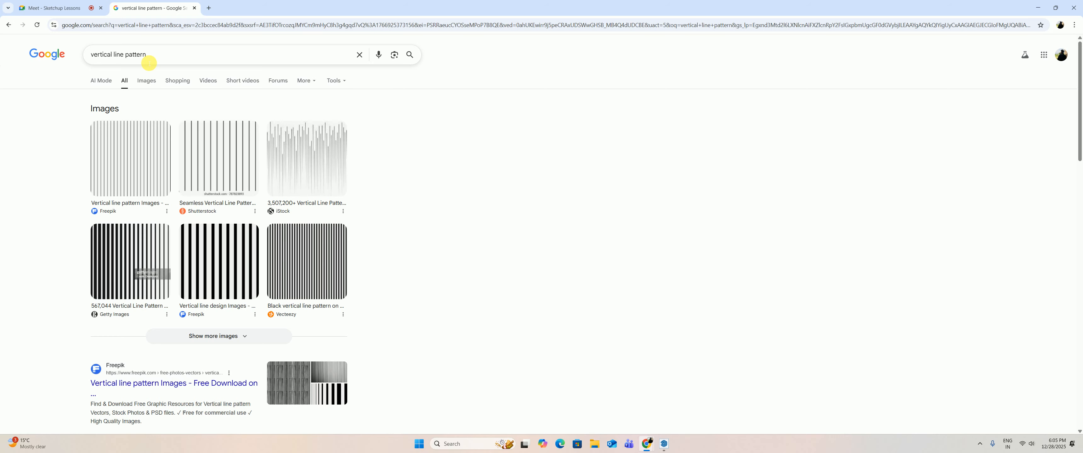
{"action": "left_click", "coordinate": [148, 81]}
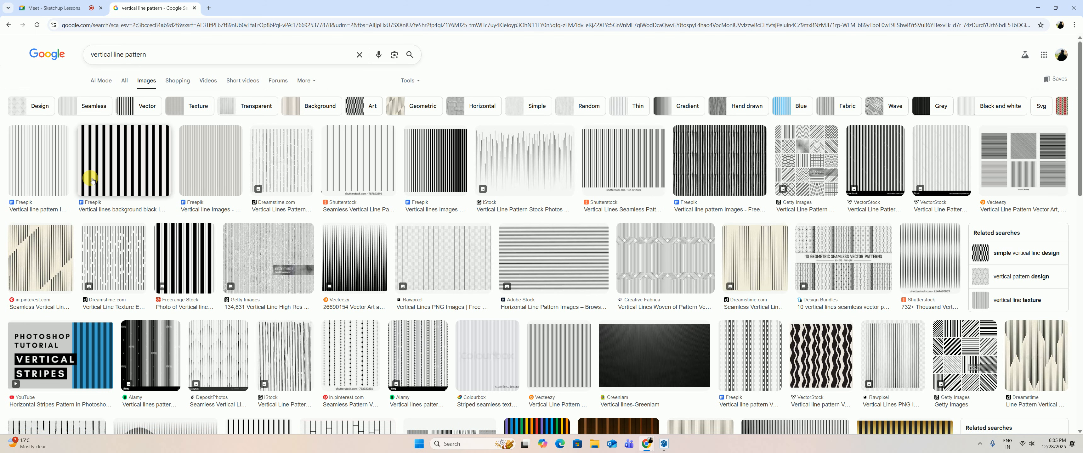
Open the Freepik vertical line pattern preview and pick the related image with bolder black stripes.
{"action": "left_click", "coordinate": [44, 151]}
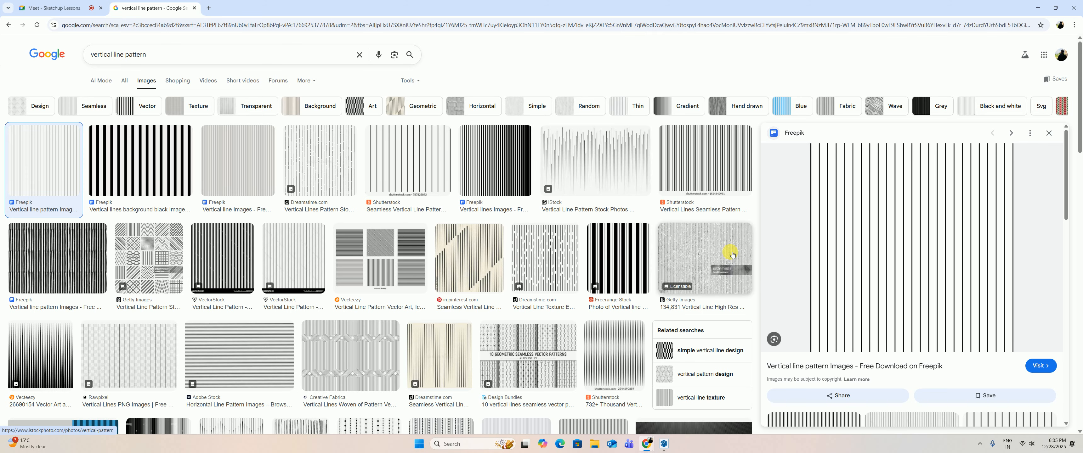
{"action": "scroll", "coordinate": [895, 258], "scroll_direction": "down", "scroll_amount": 2}
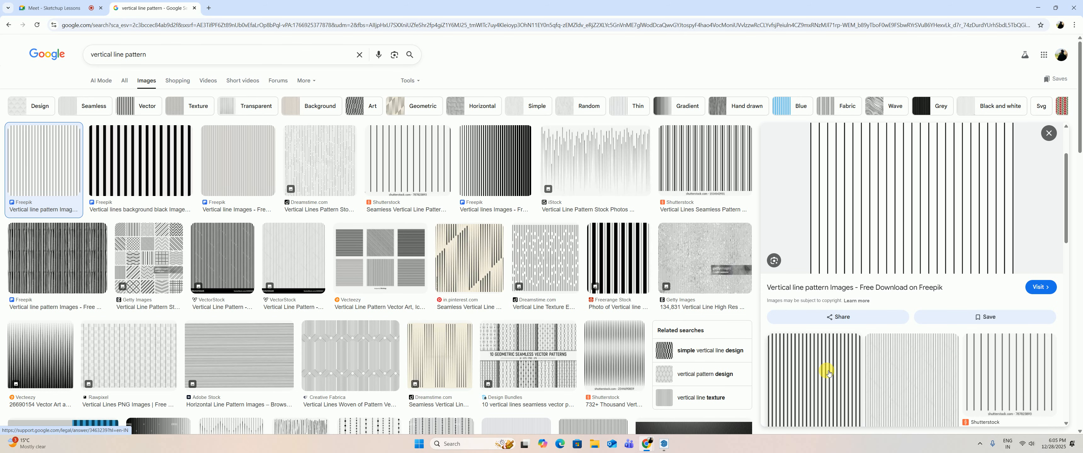
{"action": "left_click", "coordinate": [828, 365]}
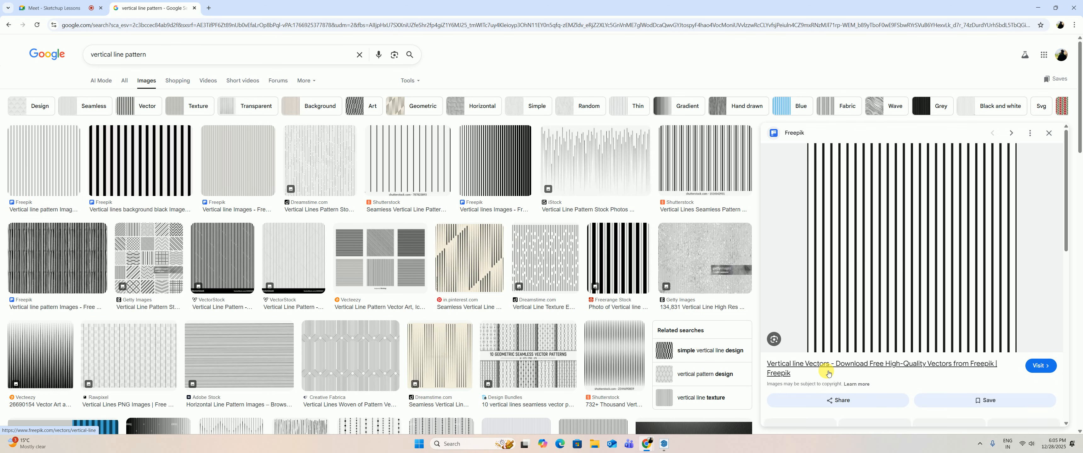
{"action": "right_click", "coordinate": [896, 248]}
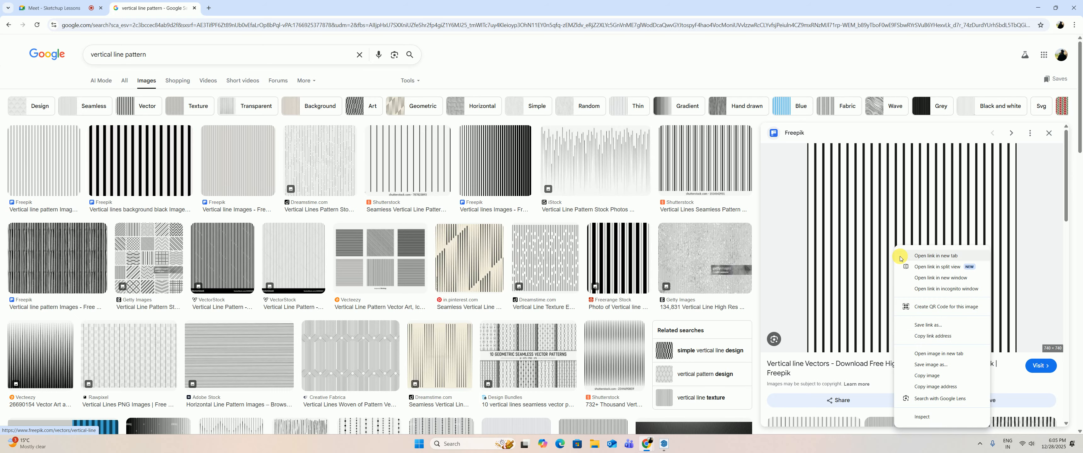
{"action": "left_click", "coordinate": [937, 365]}
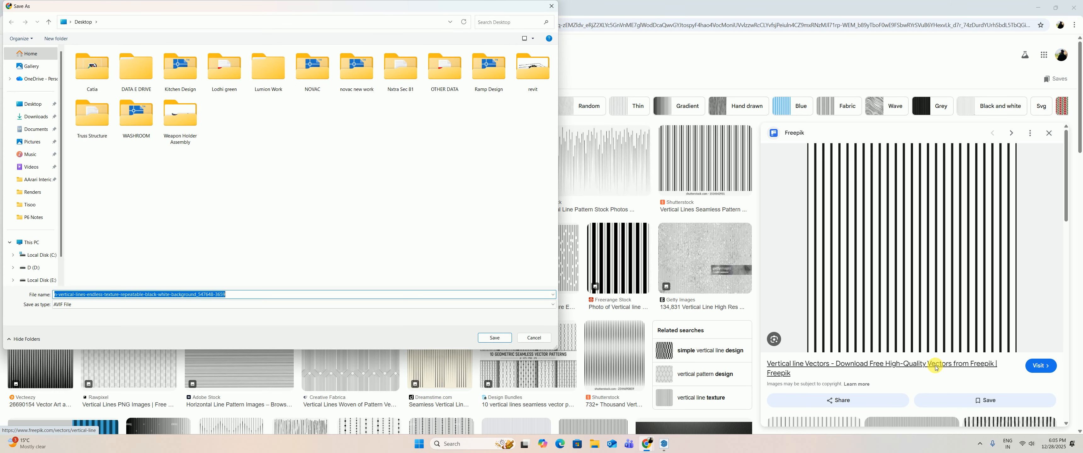
{"action": "left_click", "coordinate": [533, 338]}
Copy the previewed black-and-white stripe image and switch to Paint.
{"action": "right_click", "coordinate": [921, 269]}
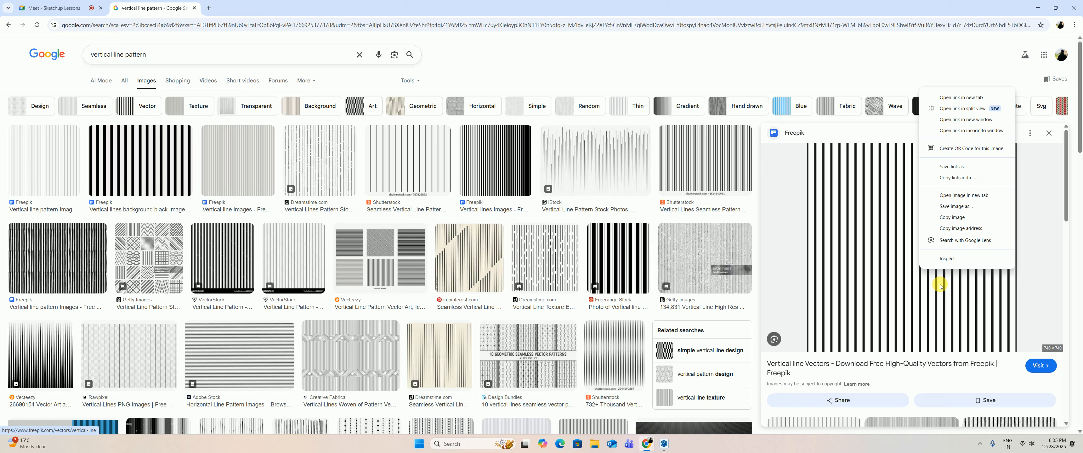
{"action": "left_click", "coordinate": [952, 218]}
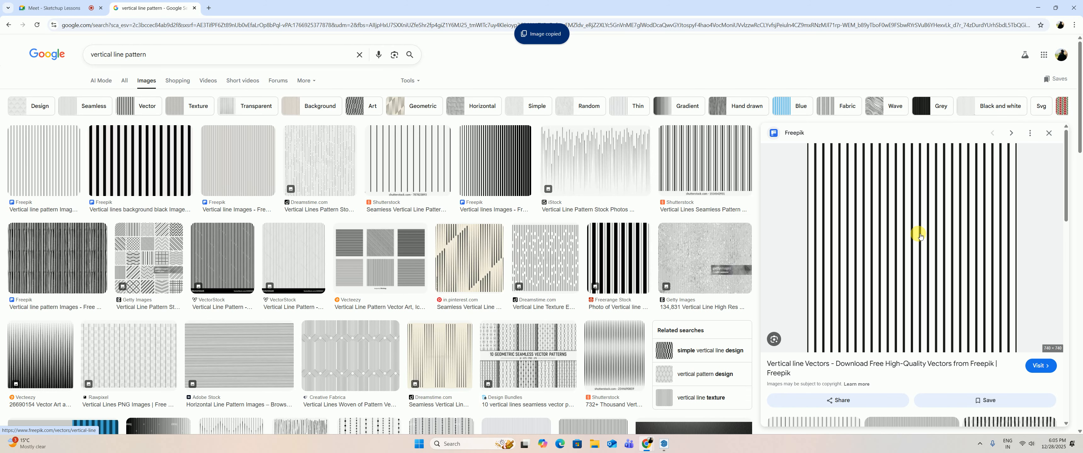
{"action": "key", "text": "super"}
{"action": "type", "text": "paint"}
{"action": "key", "text": "Return"}
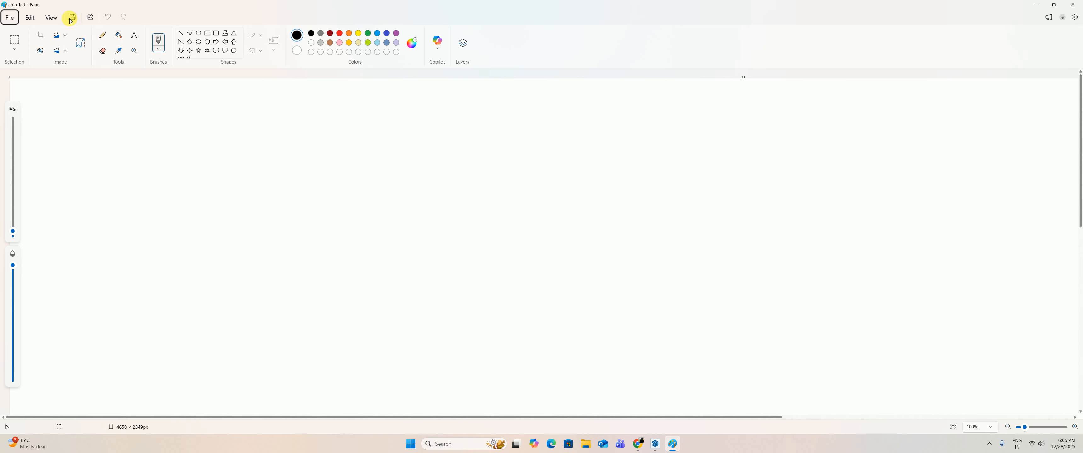
Paste the stripe image onto the blank canvas and crop the canvas to it.
{"action": "left_click", "coordinate": [32, 19]}
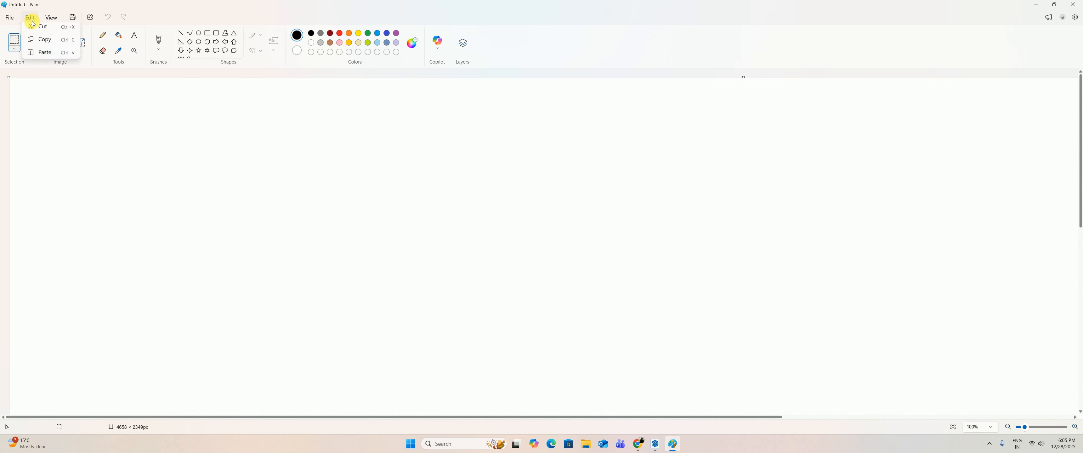
{"action": "left_click", "coordinate": [43, 47]}
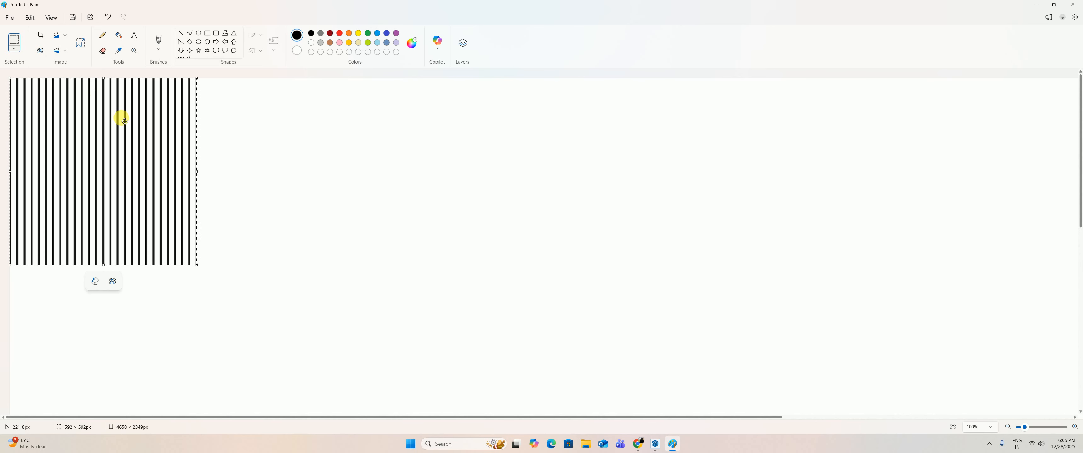
{"action": "left_click", "coordinate": [40, 35]}
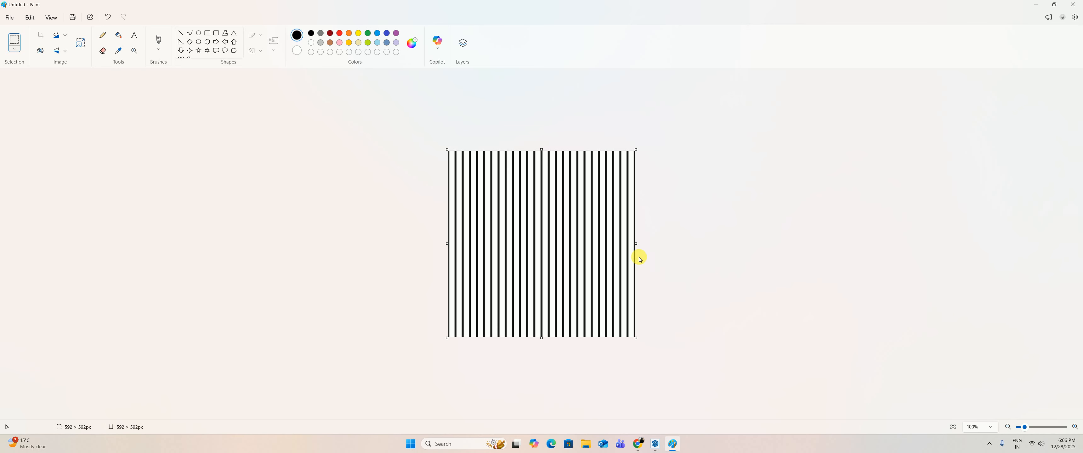
Save the stripe image as a PNG named "glass pattern" in Downloads, and close Paint and Chrome to return to SketchUp.
{"action": "left_click", "coordinate": [15, 21]}
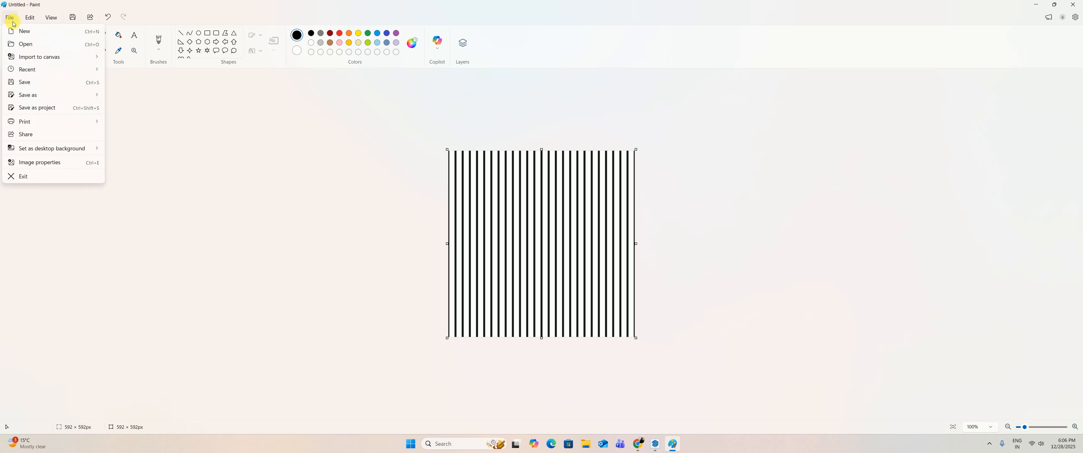
{"action": "left_click", "coordinate": [23, 82]}
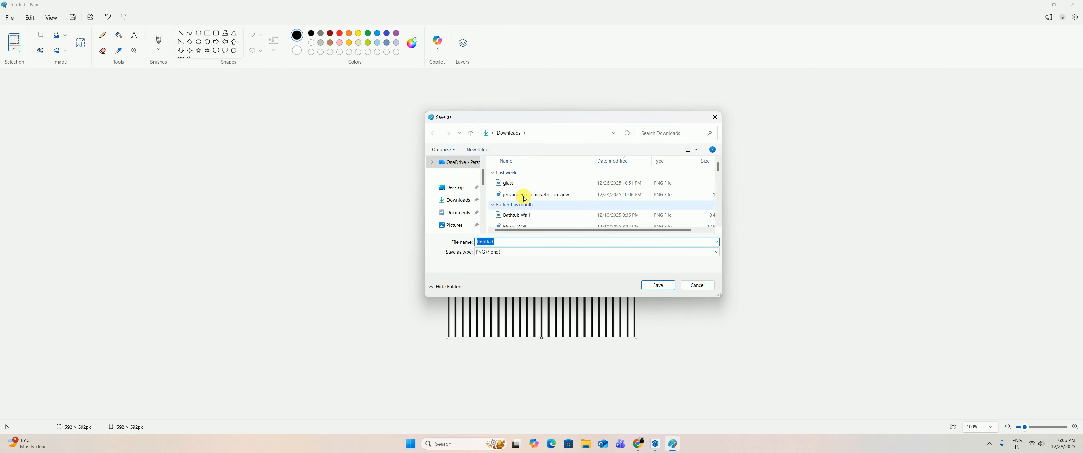
{"action": "left_click", "coordinate": [518, 186]}
{"action": "left_click", "coordinate": [508, 183]}
{"action": "left_click", "coordinate": [502, 243]}
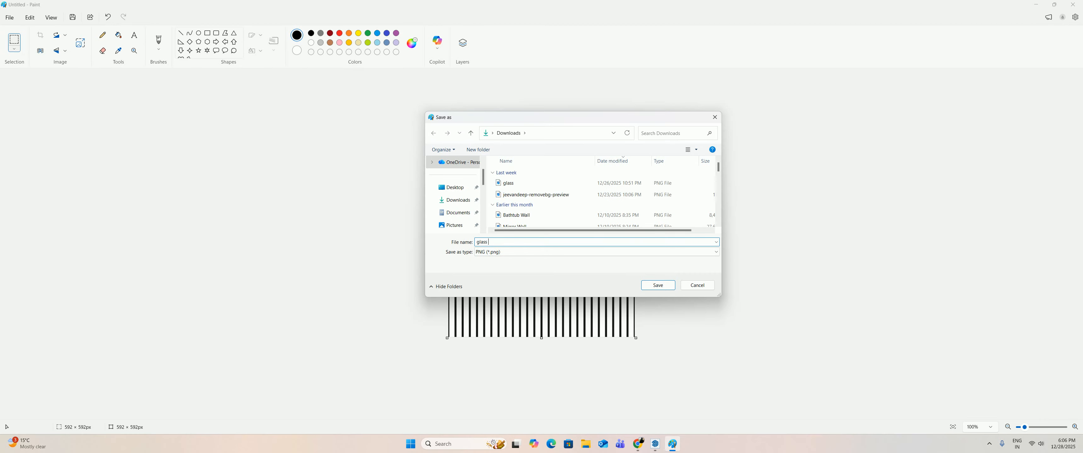
{"action": "type", "text": "pattern"}
{"action": "key", "text": "Return"}
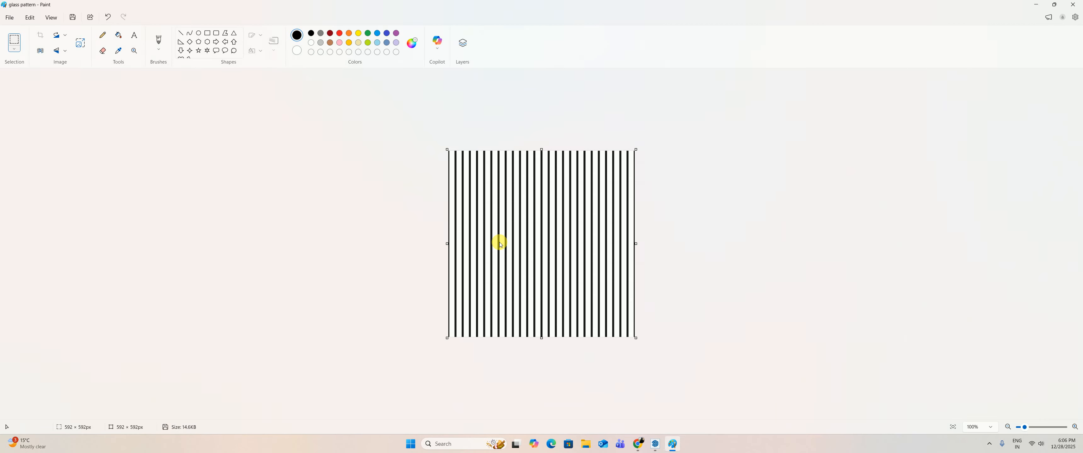
{"action": "left_click", "coordinate": [1075, 5]}
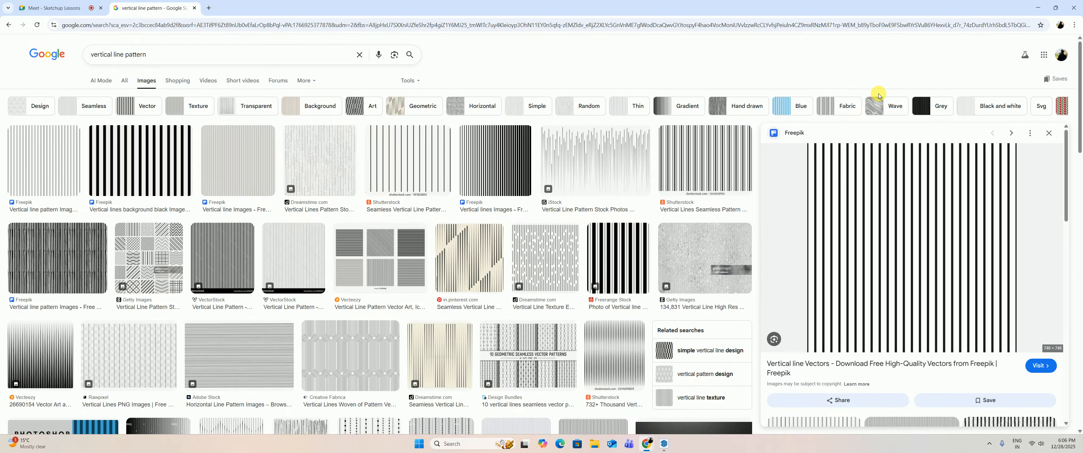
{"action": "left_click", "coordinate": [1073, 7]}
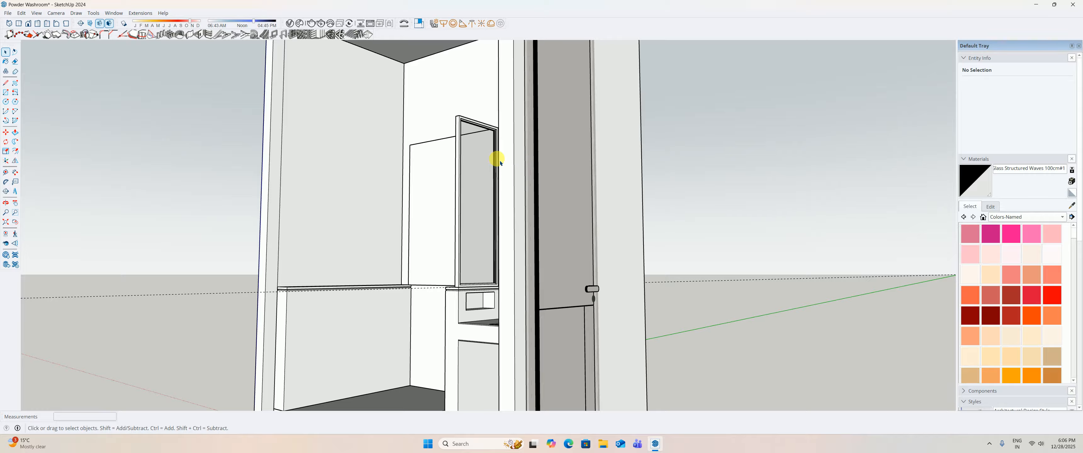
In the V-Ray Asset Editor, open the bitmap feeding the normal map of the Glass Structured Waves 100cm#1 material.
{"action": "left_click", "coordinate": [290, 24]}
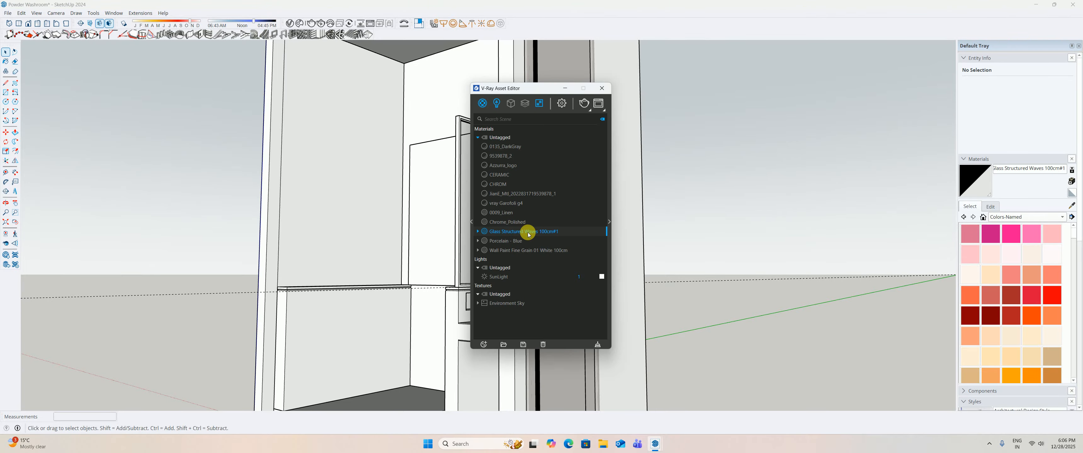
{"action": "left_click", "coordinate": [610, 223]}
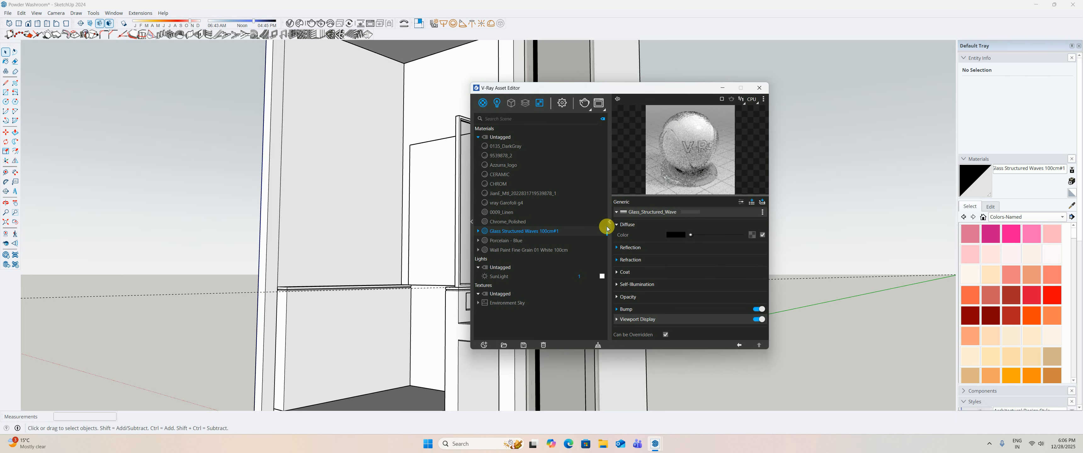
{"action": "left_click", "coordinate": [478, 231]}
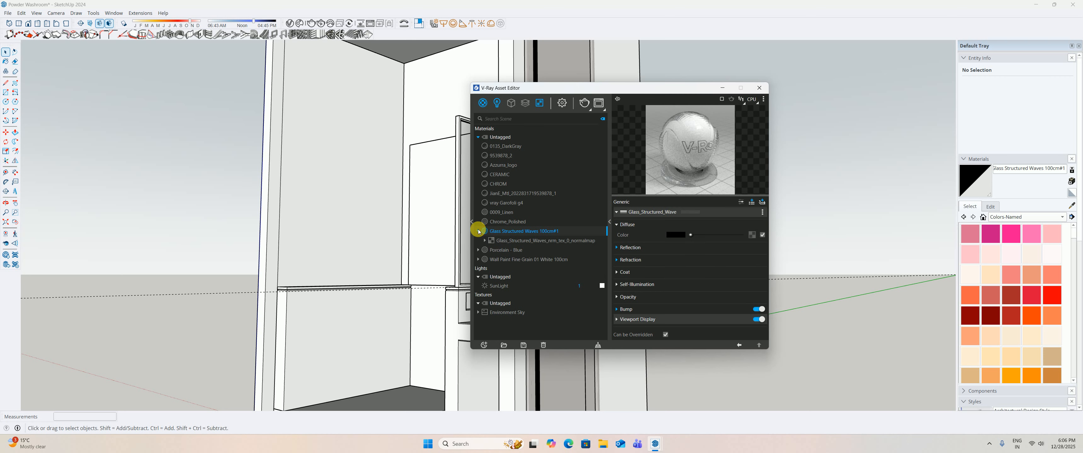
{"action": "left_click", "coordinate": [557, 241]}
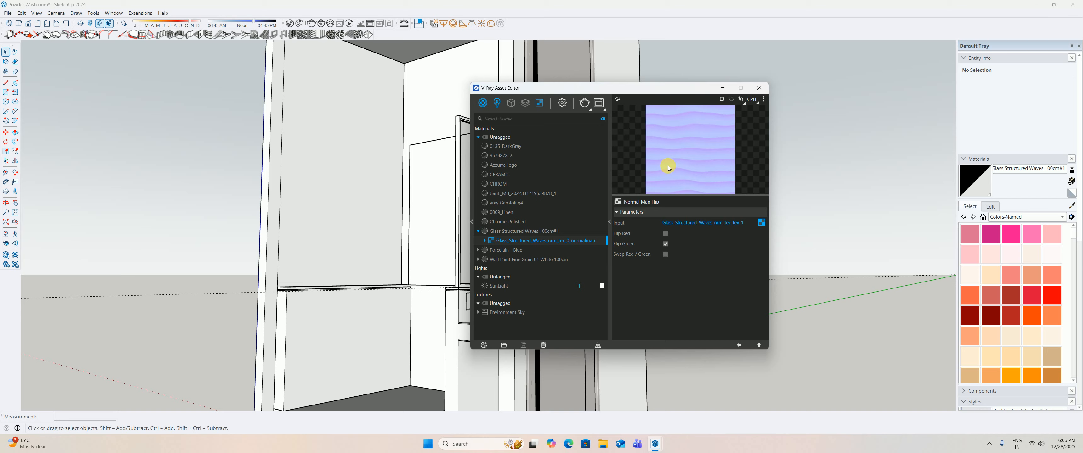
{"action": "left_click", "coordinate": [761, 223]}
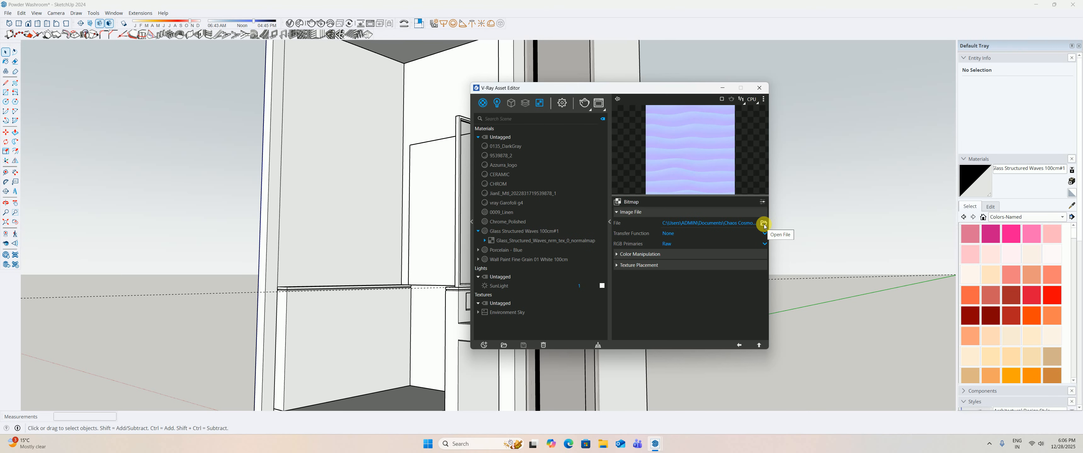
Replace the bitmap's image file with "glass pattern" from Downloads.
{"action": "left_click", "coordinate": [764, 226]}
{"action": "left_click", "coordinate": [509, 211]}
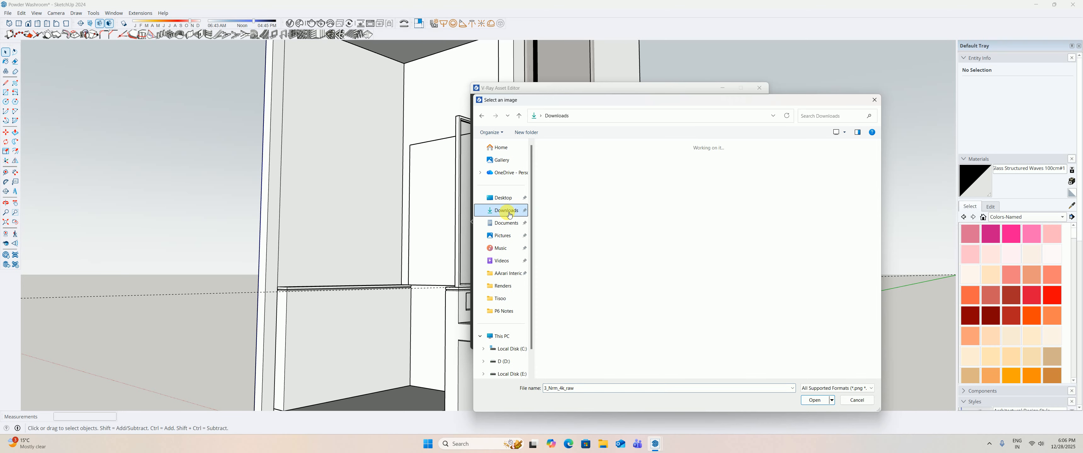
{"action": "left_click", "coordinate": [601, 174]}
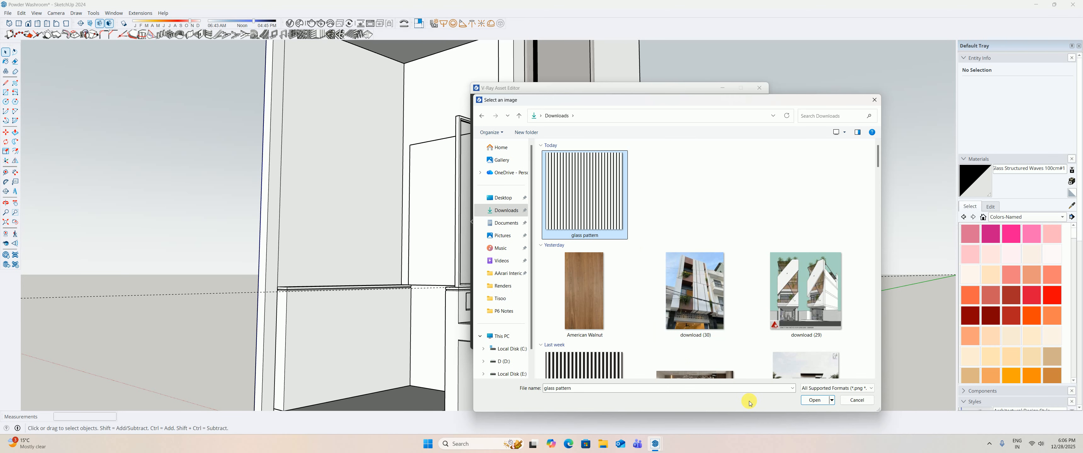
{"action": "left_click", "coordinate": [817, 400]}
Set the bitmap's texture placement type to 2D (UV Channel) and return to the Glass Structured Waves 100cm#1 material settings.
{"action": "left_click", "coordinate": [660, 266]}
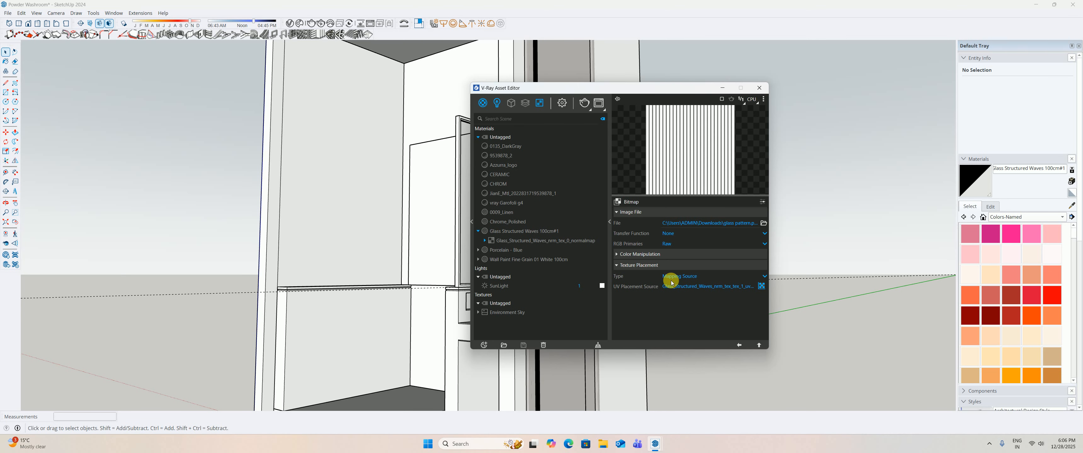
{"action": "left_click", "coordinate": [688, 277]}
{"action": "left_click", "coordinate": [683, 286]}
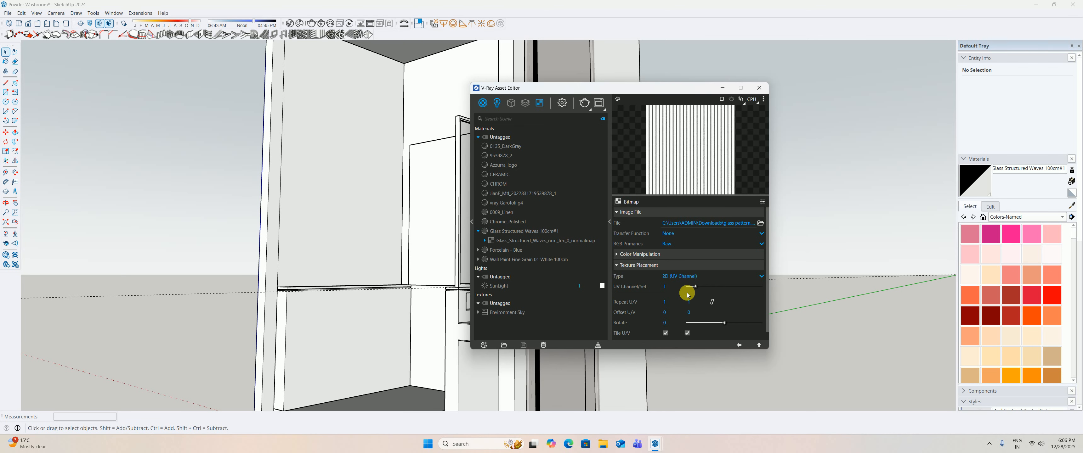
{"action": "left_click", "coordinate": [740, 346]}
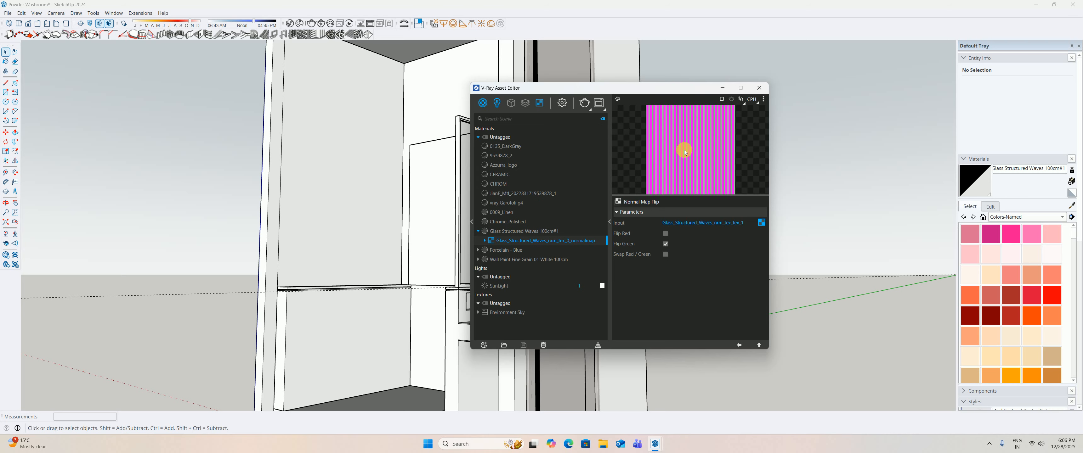
{"action": "left_click", "coordinate": [519, 231]}
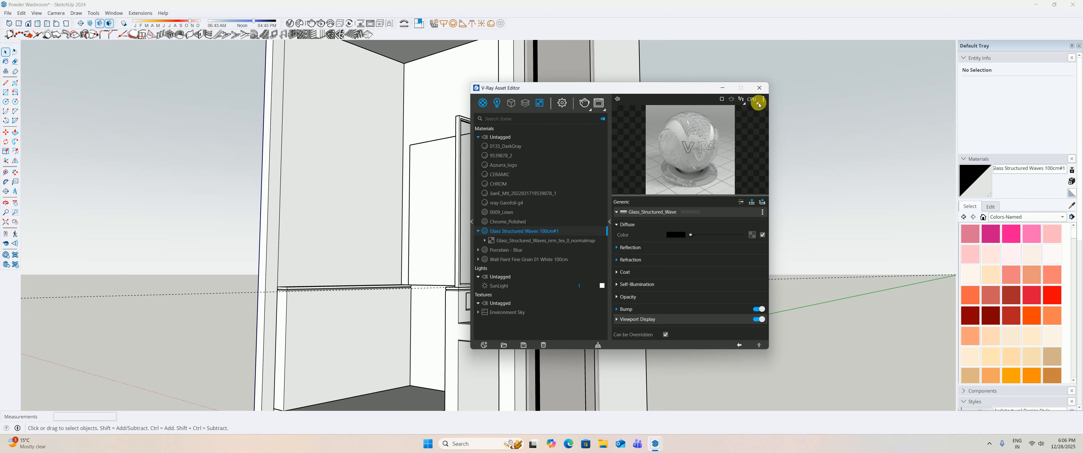
Switch the material preview scene of Glass Structured Waves 100cm#1 to Wall Closeup.
{"action": "left_click", "coordinate": [742, 100]}
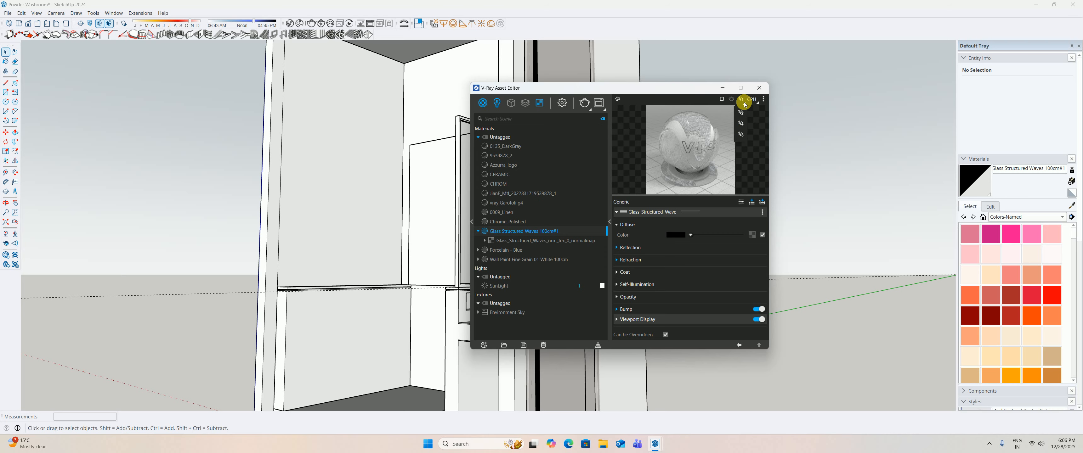
{"action": "left_click", "coordinate": [763, 99]}
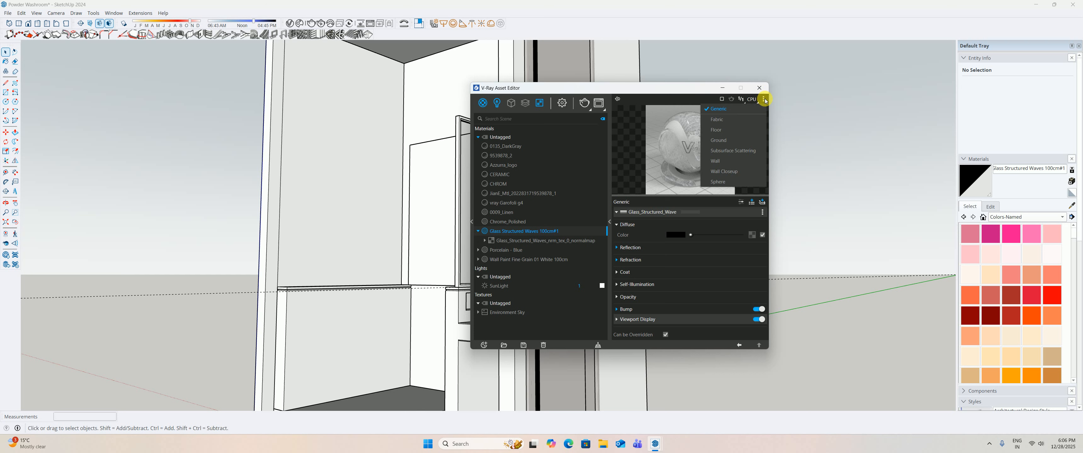
{"action": "left_click", "coordinate": [723, 173]}
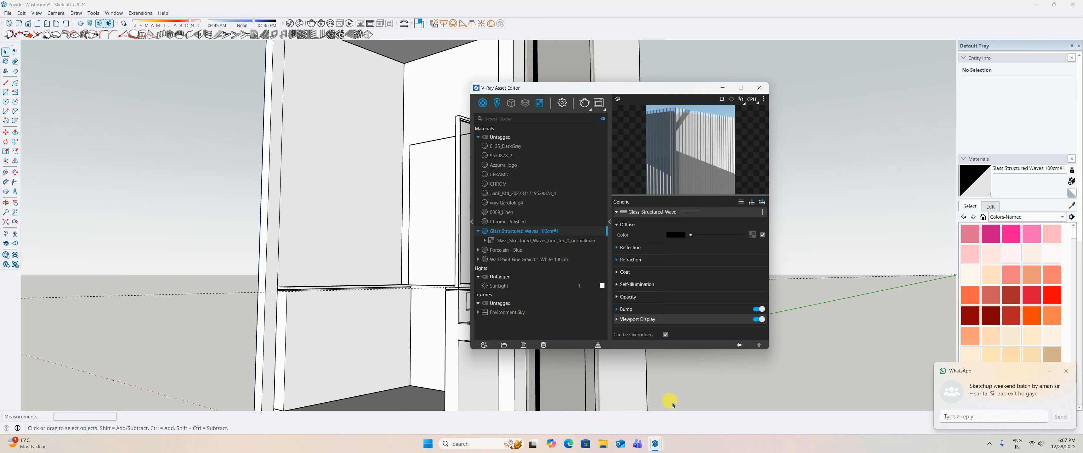
Search Windows for Google Chrome and open it.
{"action": "key", "text": "super"}
{"action": "type", "text": "cr"}
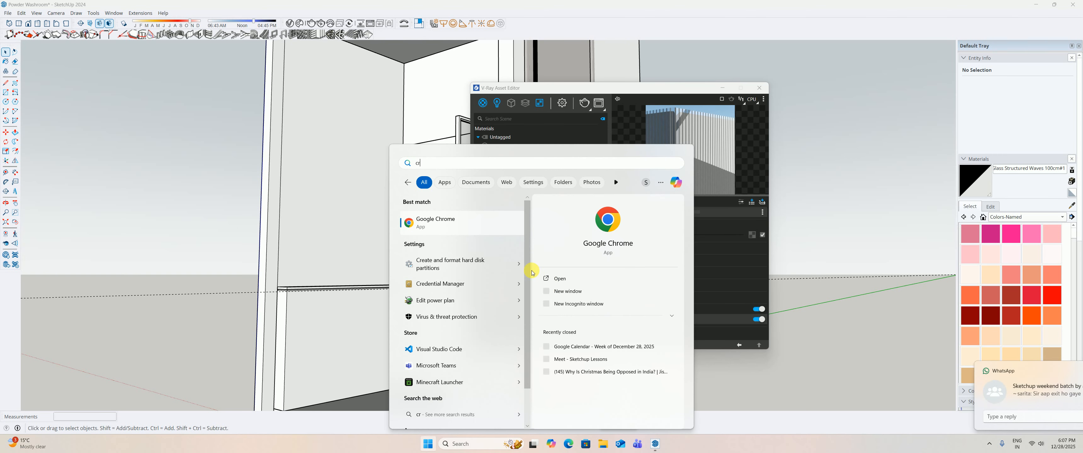
{"action": "left_click", "coordinate": [461, 227]}
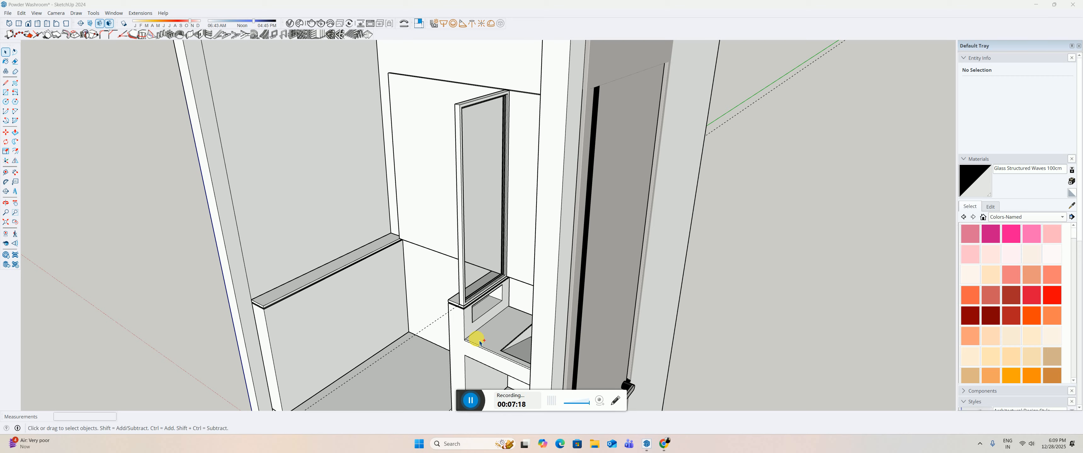
In the V-Ray render settings, set the quality to High, the engine to GPU and the denoiser to V-Ray.
{"action": "scroll", "coordinate": [483, 278], "scroll_direction": "down", "scroll_amount": 5}
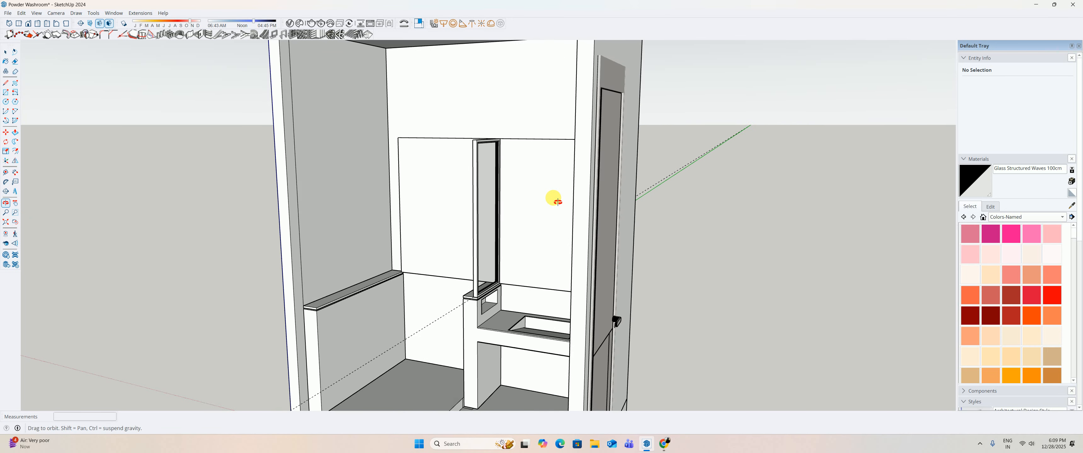
{"action": "middle_click_drag", "start_coordinate": [408, 184], "coordinate": [397, 167]}
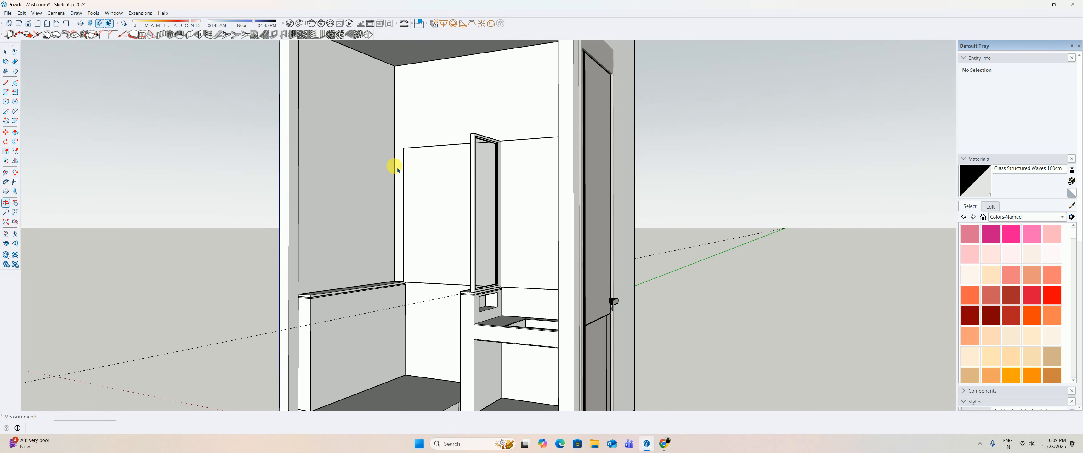
{"action": "scroll", "coordinate": [478, 236], "scroll_direction": "up", "scroll_amount": 2}
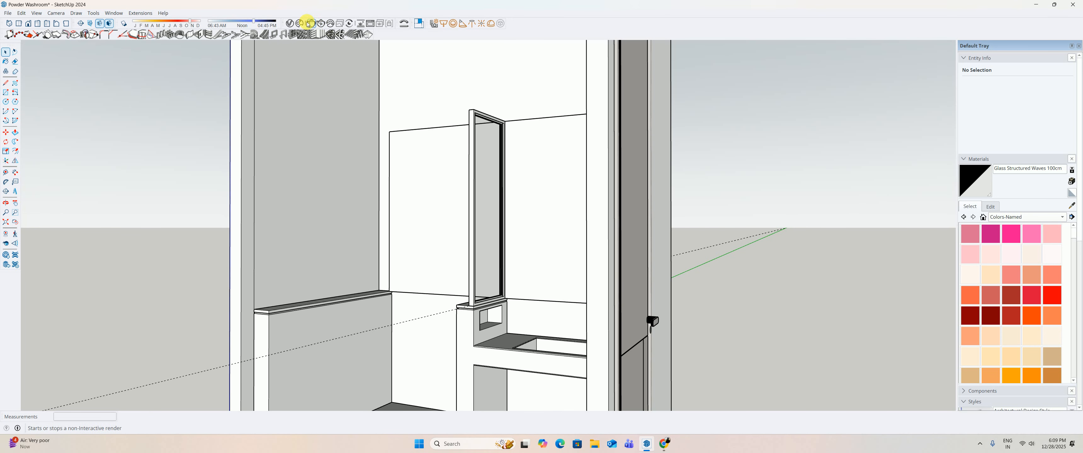
{"action": "left_click", "coordinate": [289, 23]}
{"action": "left_click", "coordinate": [569, 106]}
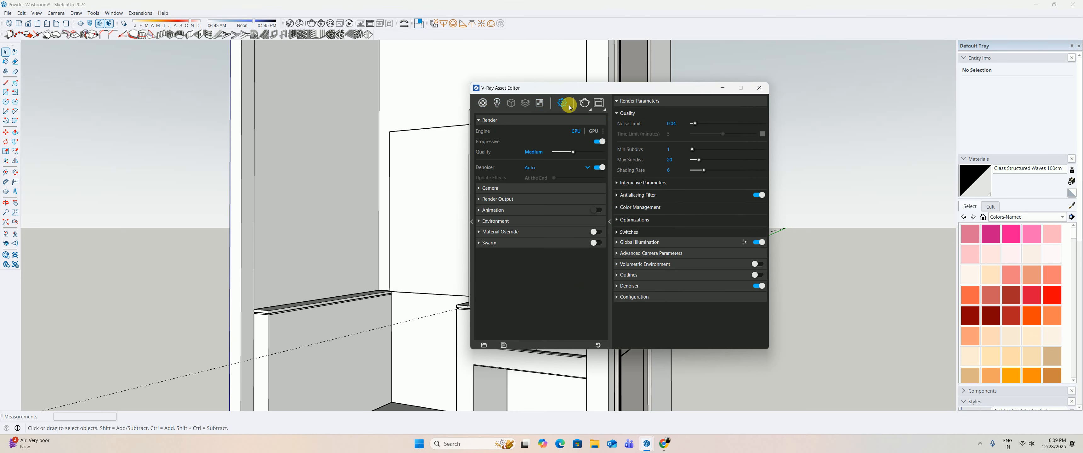
{"action": "left_click_drag", "start_coordinate": [573, 152], "coordinate": [597, 154]}
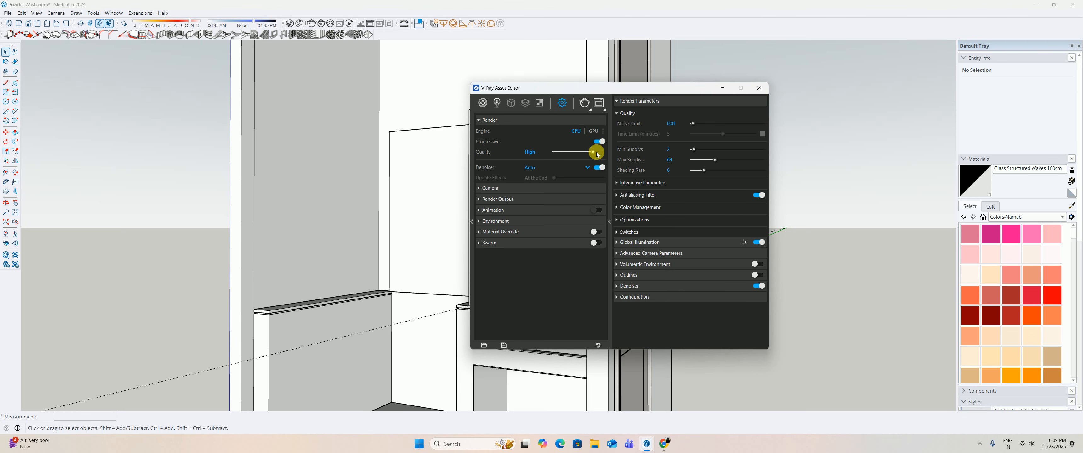
{"action": "left_click", "coordinate": [594, 131]}
{"action": "left_click", "coordinate": [540, 170]}
{"action": "left_click", "coordinate": [533, 181]}
Render the washroom view, inspect the partition's glass pane up close, and stop and close the render.
{"action": "left_click", "coordinate": [589, 111]}
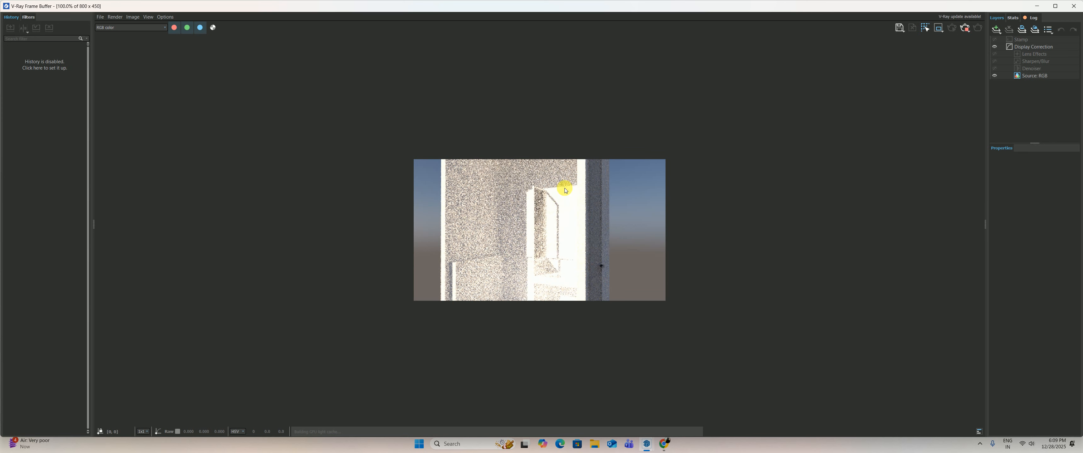
{"action": "scroll", "coordinate": [542, 231], "scroll_direction": "up", "scroll_amount": 1}
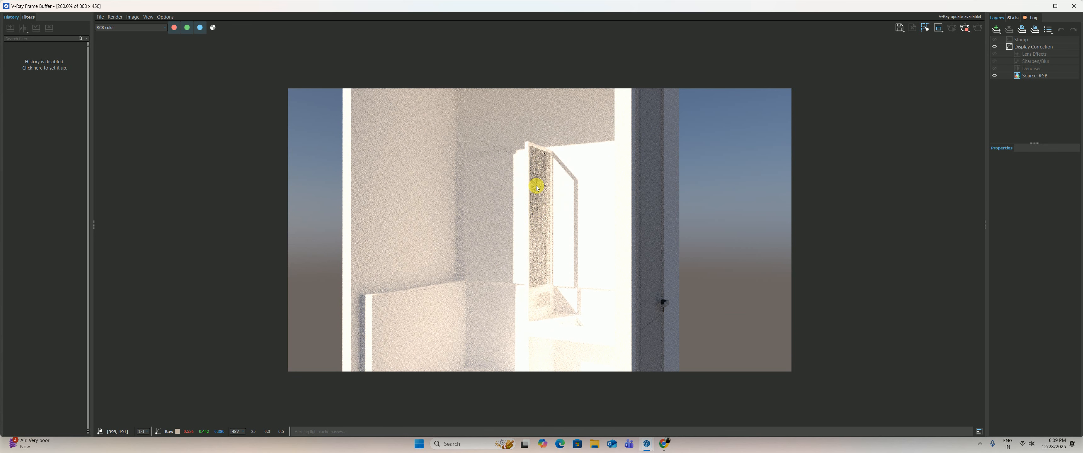
{"action": "scroll", "coordinate": [534, 170], "scroll_direction": "up", "scroll_amount": 1}
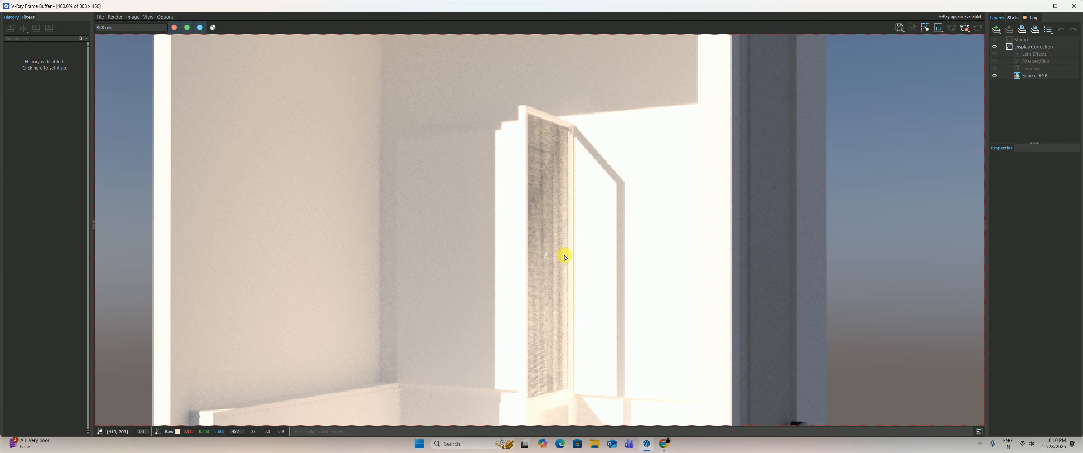
{"action": "left_click", "coordinate": [967, 27]}
{"action": "left_click", "coordinate": [1073, 6]}
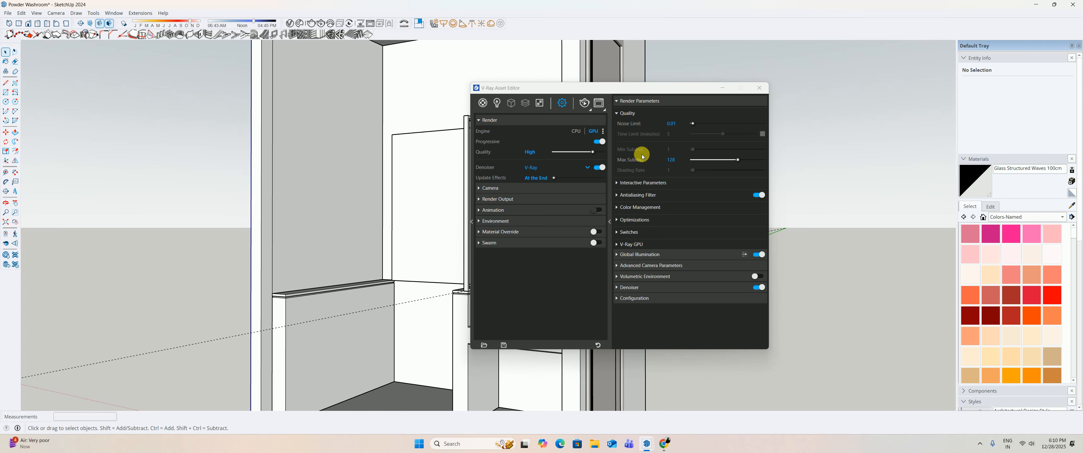
Minimize the Asset Editor and render a closer view of the partition's glass pane from its other side.
{"action": "left_click", "coordinate": [723, 87]}
{"action": "middle_click_drag", "start_coordinate": [722, 90], "coordinate": [542, 245]}
{"action": "scroll", "coordinate": [527, 177], "scroll_direction": "up", "scroll_amount": 3}
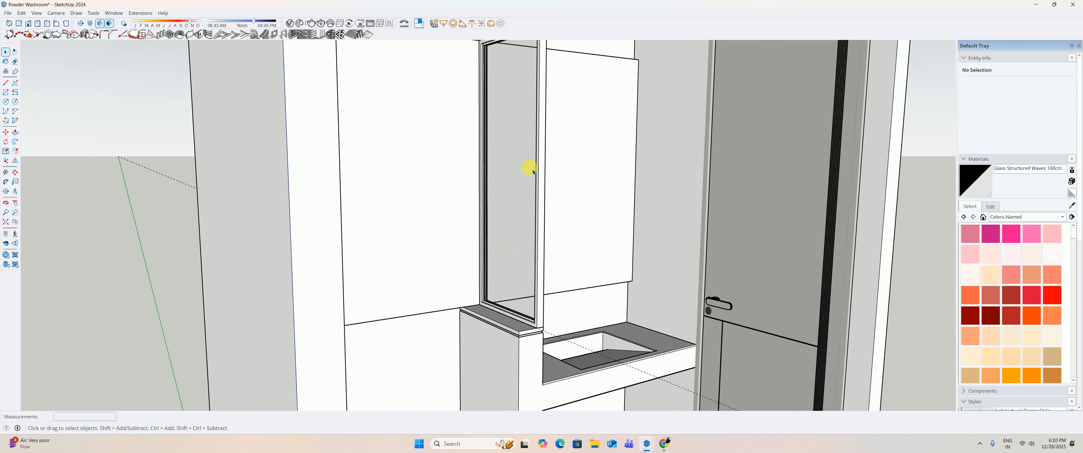
{"action": "middle_click_drag", "start_coordinate": [529, 165], "coordinate": [511, 182]}
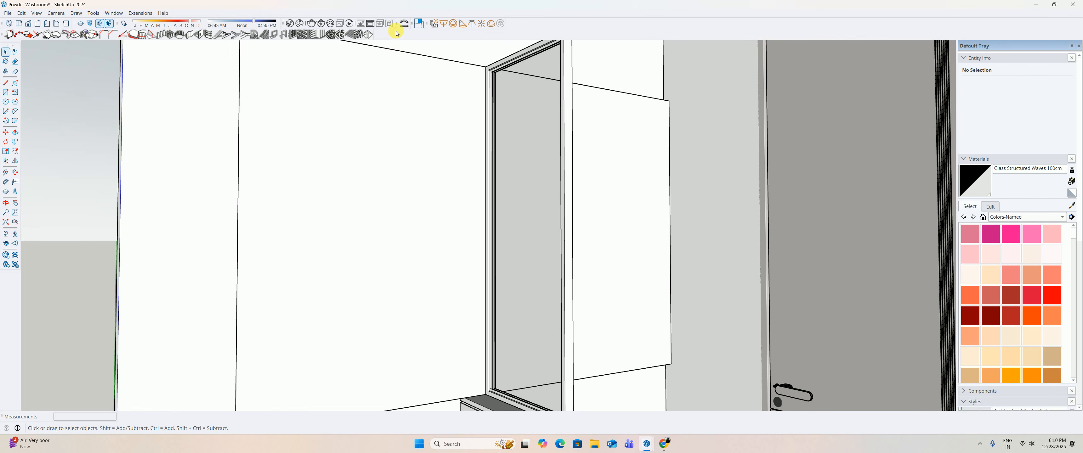
{"action": "left_click", "coordinate": [320, 24]}
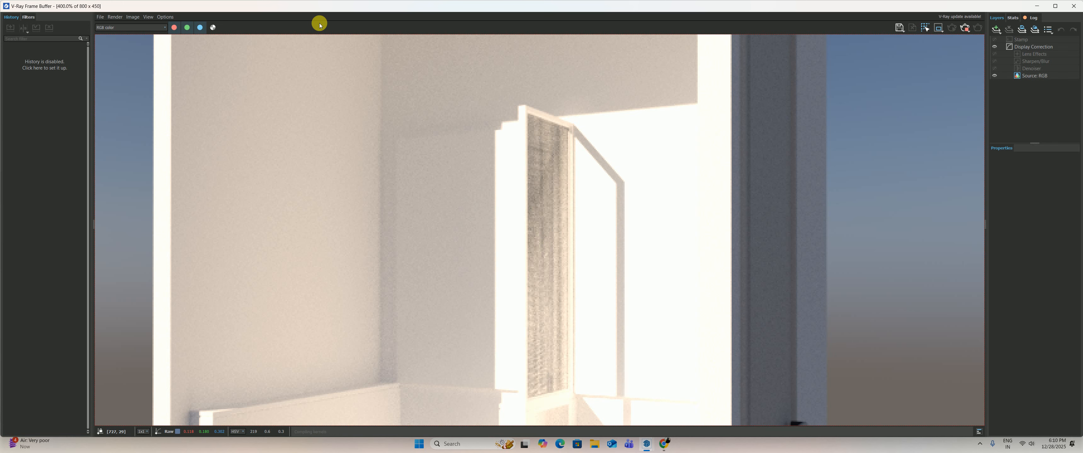
Examine the stripe pattern on the rendered glass pane at different magnifications, and stop the render.
{"action": "scroll", "coordinate": [596, 293], "scroll_direction": "down", "scroll_amount": 2}
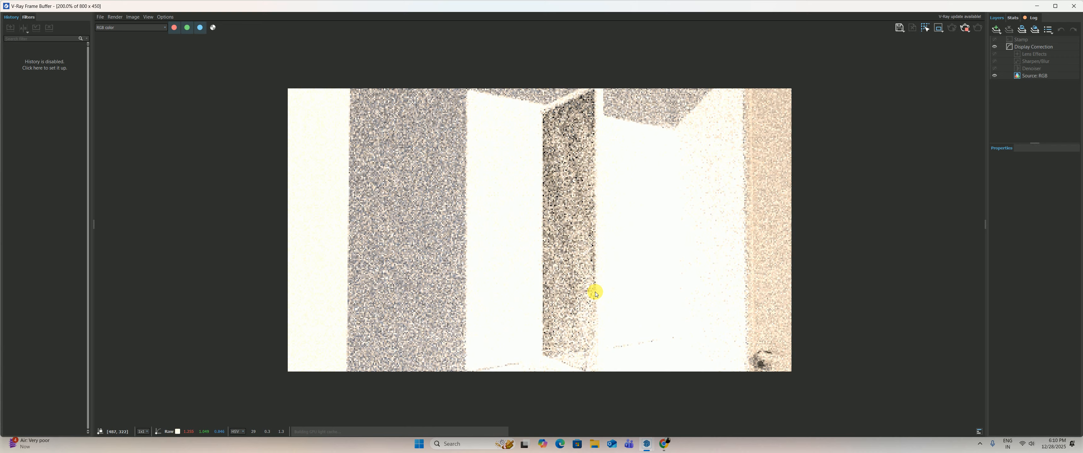
{"action": "scroll", "coordinate": [600, 297], "scroll_direction": "down", "scroll_amount": 1}
{"action": "scroll", "coordinate": [554, 205], "scroll_direction": "up", "scroll_amount": 1}
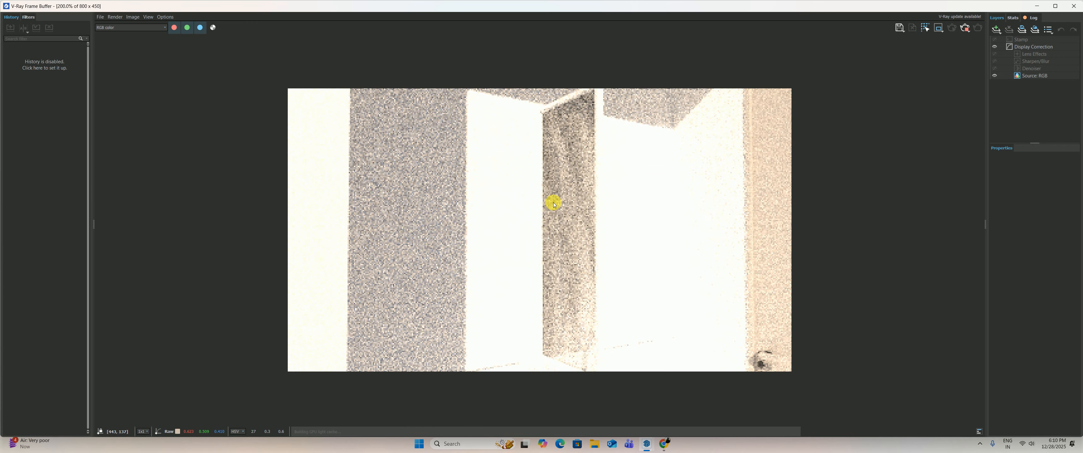
{"action": "scroll", "coordinate": [553, 205], "scroll_direction": "down", "scroll_amount": 1}
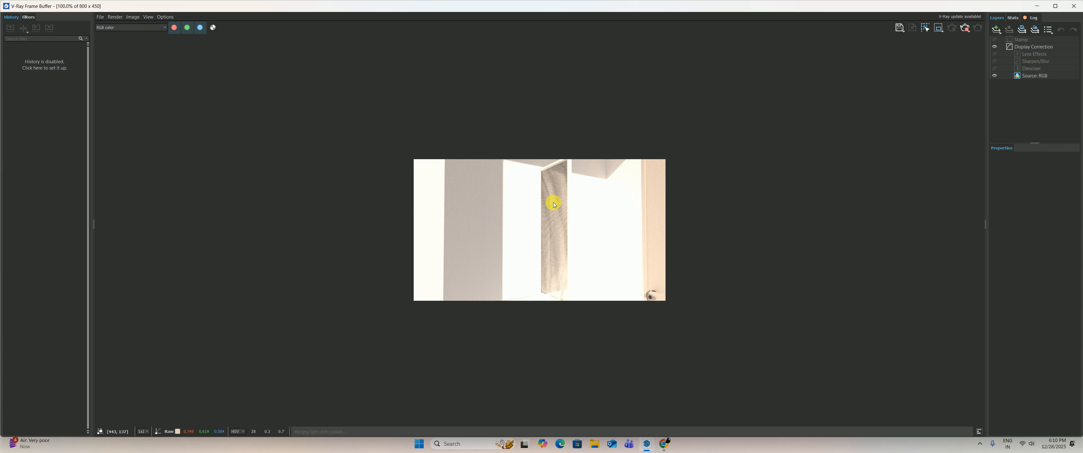
{"action": "scroll", "coordinate": [554, 205], "scroll_direction": "up", "scroll_amount": 1}
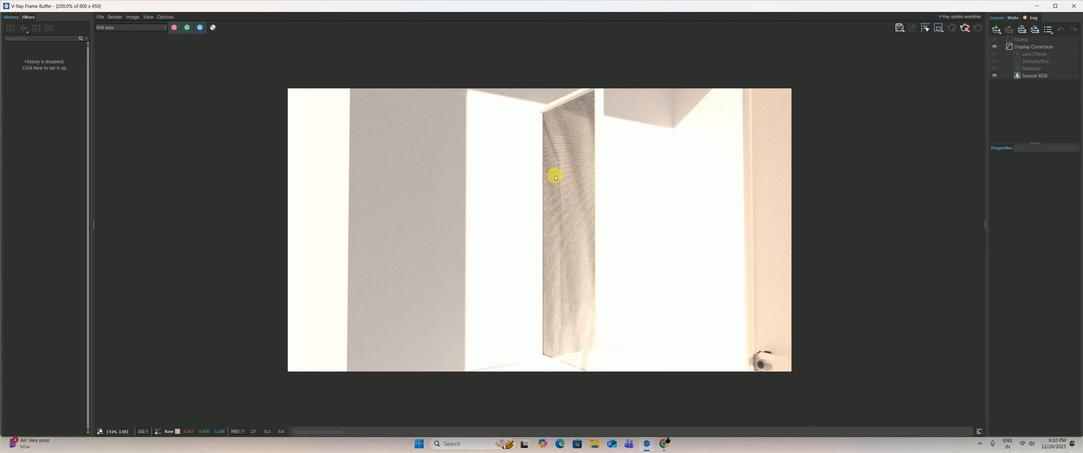
{"action": "scroll", "coordinate": [555, 177], "scroll_direction": "up", "scroll_amount": 1}
{"action": "scroll", "coordinate": [554, 167], "scroll_direction": "down", "scroll_amount": 1}
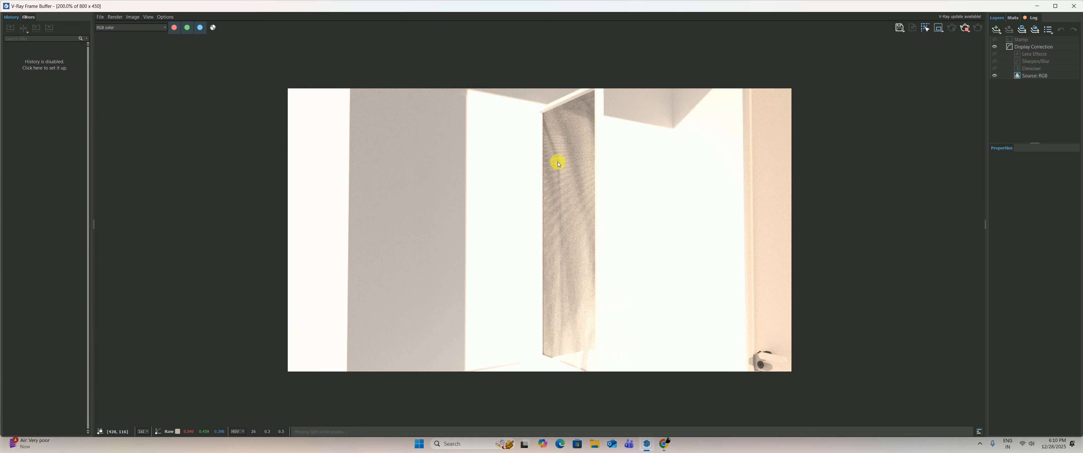
{"action": "left_click", "coordinate": [965, 28]}
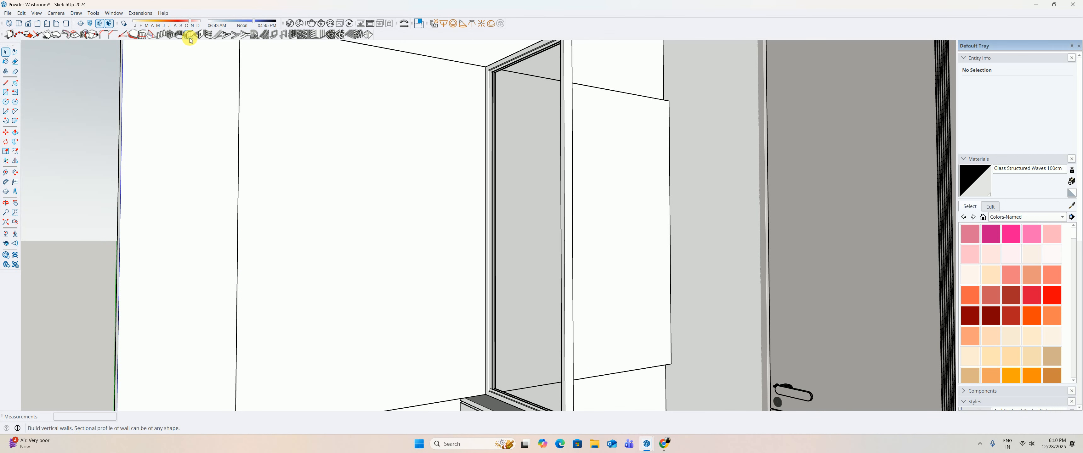
Open the bitmap feeding the normal map of the Glass Structured Waves 100cm material in the Asset Editor.
{"action": "left_click", "coordinate": [290, 23]}
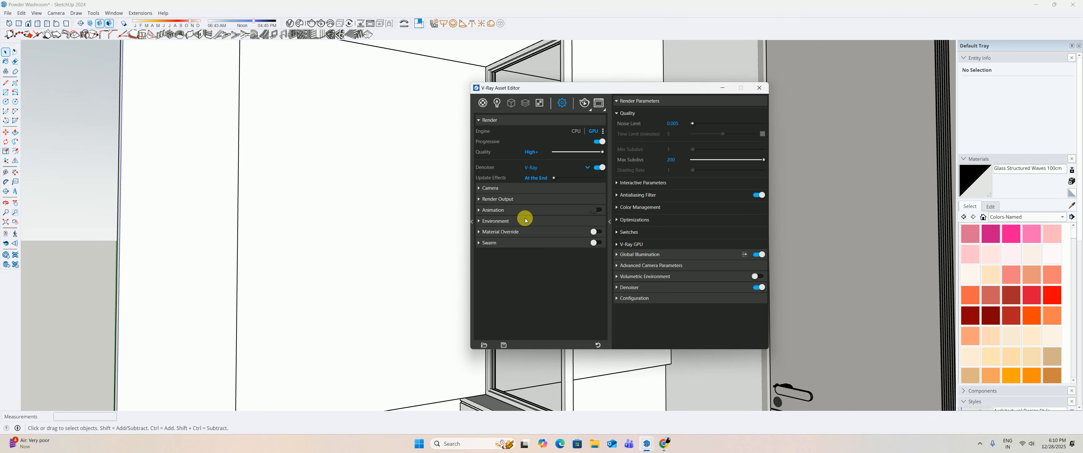
{"action": "left_click", "coordinate": [483, 104]}
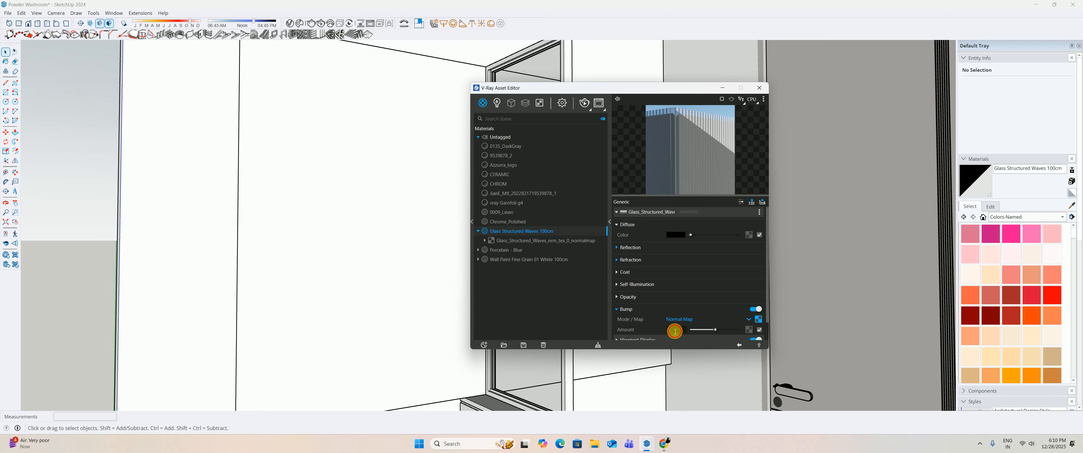
{"action": "left_click", "coordinate": [758, 320]}
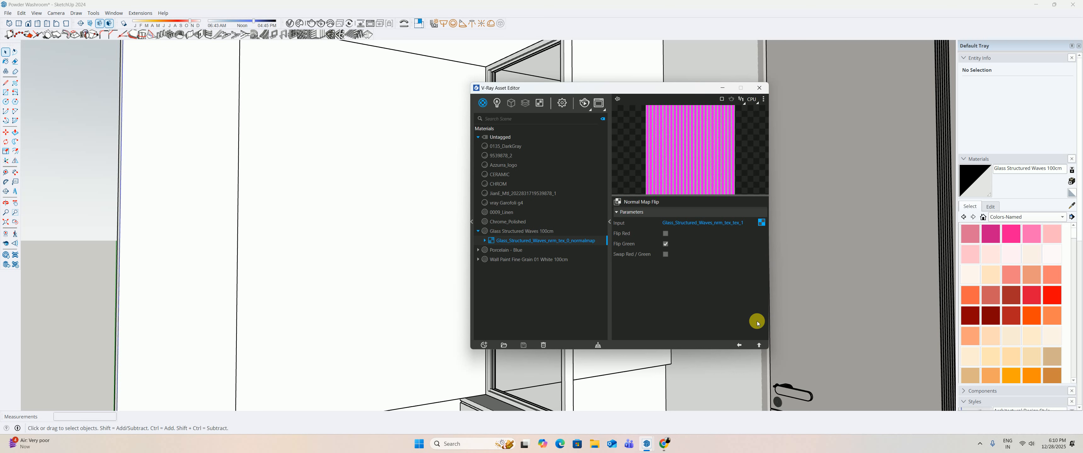
{"action": "left_click", "coordinate": [758, 224]}
Try U repeat values of 0.5 and 0.25 on the stripe bitmap.
{"action": "left_click", "coordinate": [672, 303]}
{"action": "type", "text": ".5"}
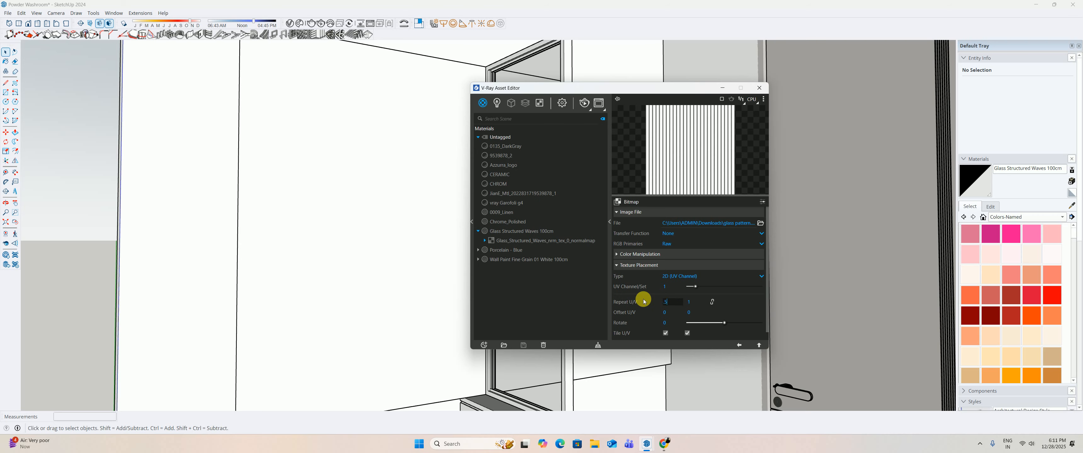
{"action": "left_click", "coordinate": [699, 307]}
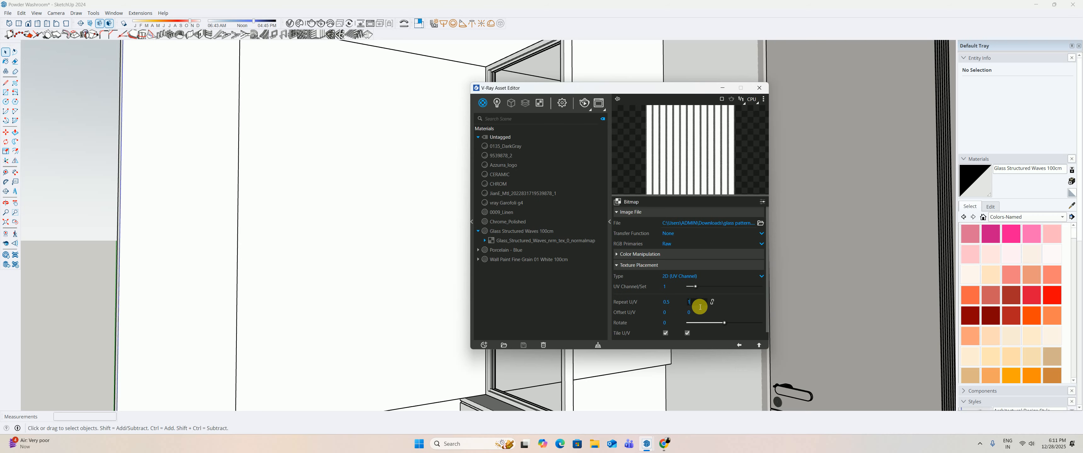
{"action": "left_click", "coordinate": [675, 302]}
{"action": "key", "text": "Return"}
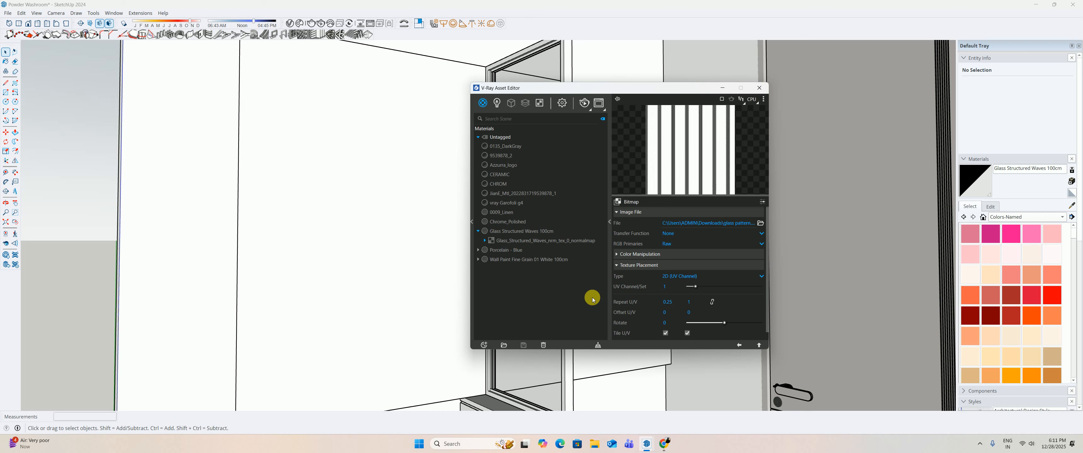
Set the stripe bitmap's U repeat to 0.3.
{"action": "left_click", "coordinate": [678, 306]}
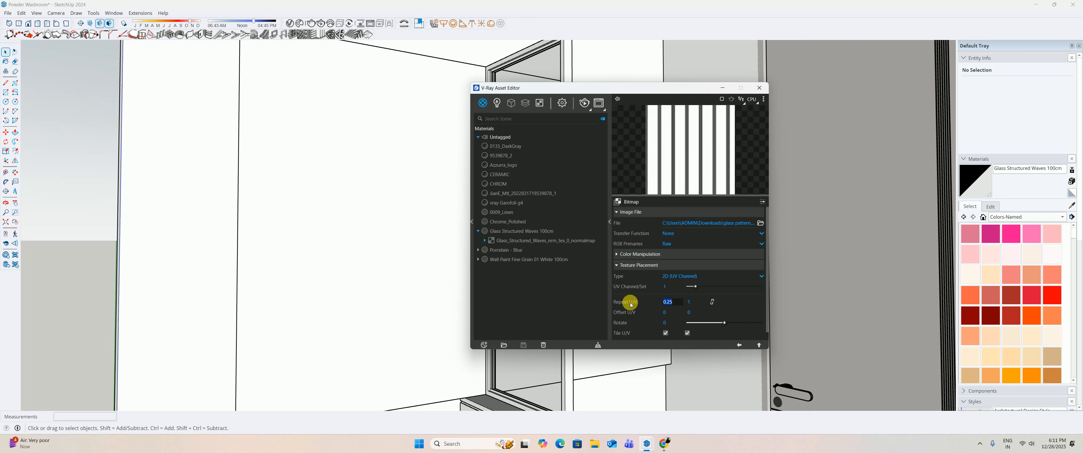
{"action": "type", "text": ".3"}
{"action": "left_click", "coordinate": [631, 304]}
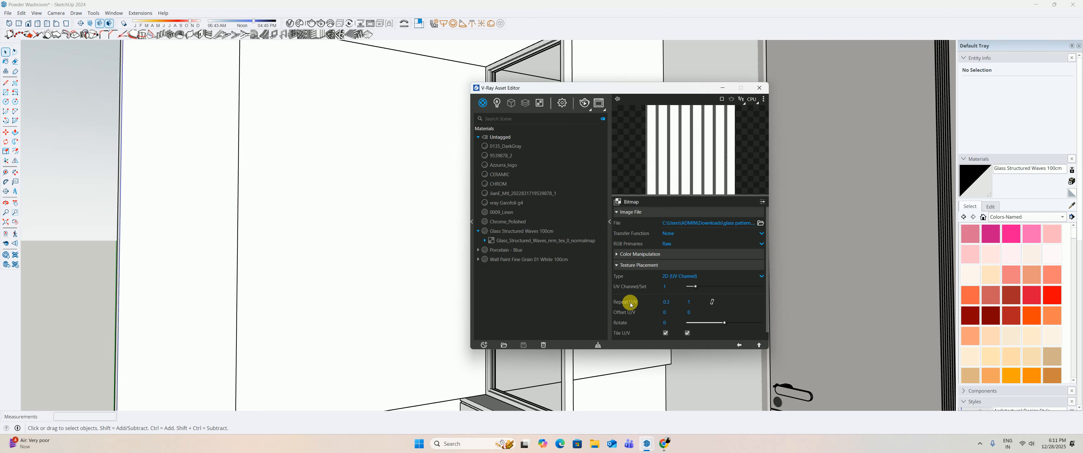
Close the Asset Editor, render the same view again to check the glass stripes, and close the render.
{"action": "left_click", "coordinate": [759, 89]}
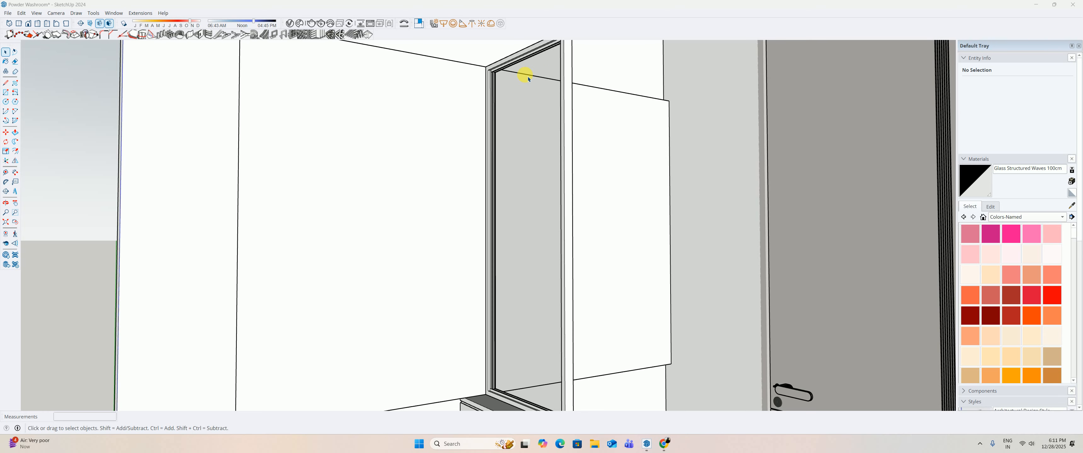
{"action": "left_click", "coordinate": [319, 24]}
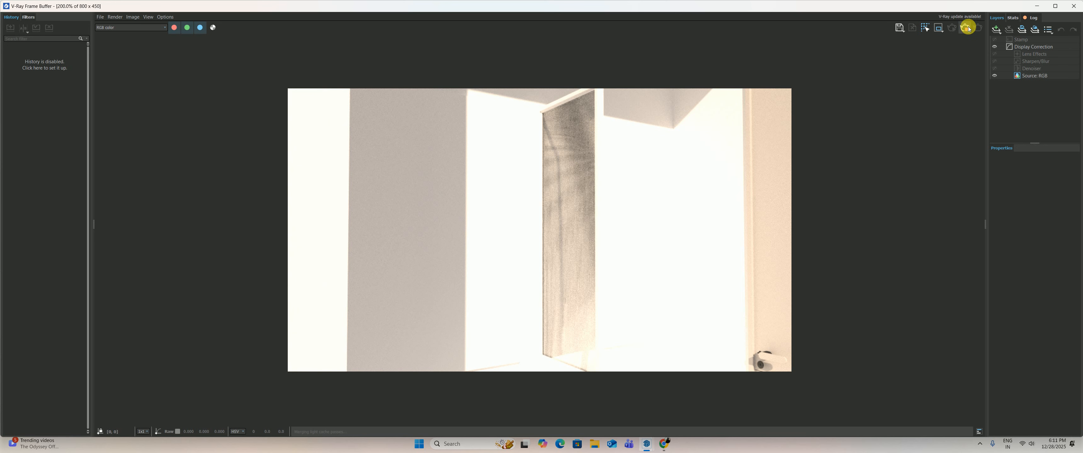
{"action": "left_click", "coordinate": [1074, 6]}
Close the render and check the texture commands offered for the face inside the glass pane group.
{"action": "left_click", "coordinate": [993, 207]}
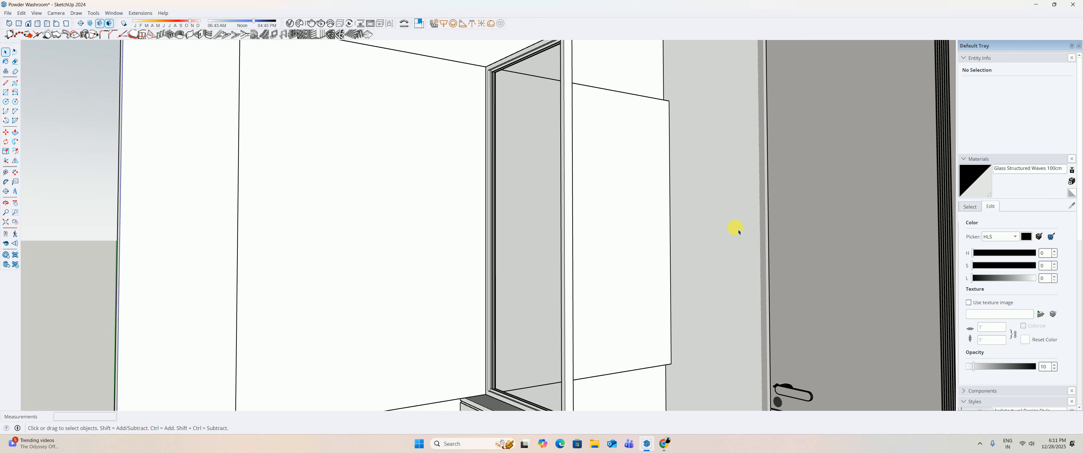
{"action": "double_click", "coordinate": [524, 238]}
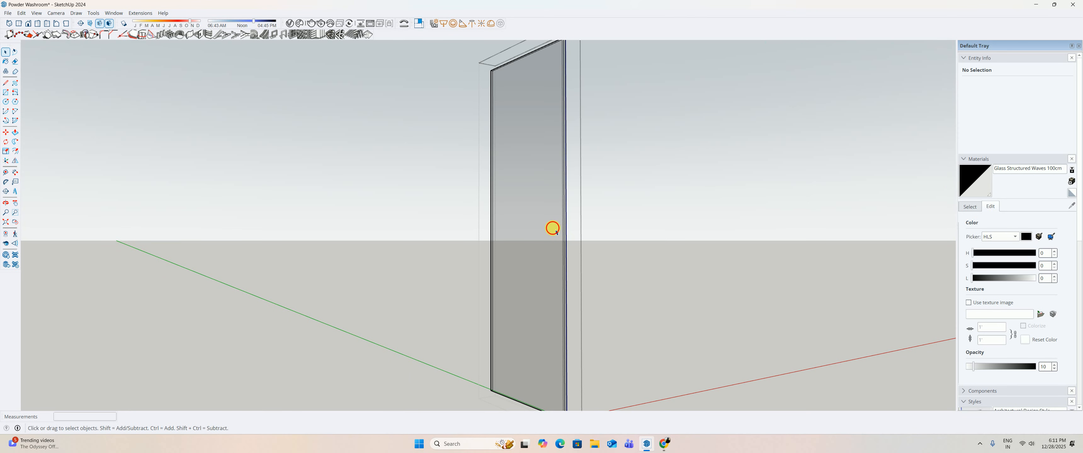
{"action": "right_click", "coordinate": [545, 226]}
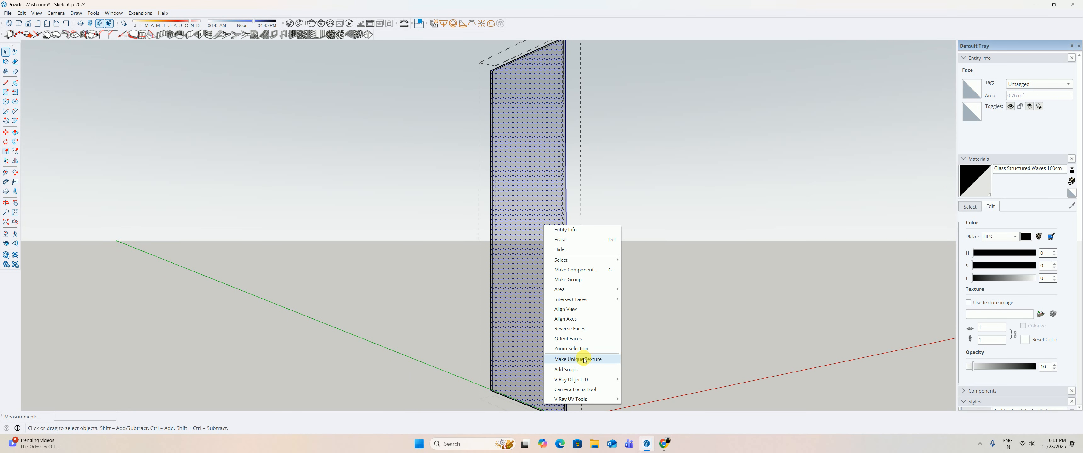
{"action": "left_click", "coordinate": [678, 309]}
Sample the partition frame's default material, paint the glass pane group with it, and open the group for editing.
{"action": "key", "text": "b"}
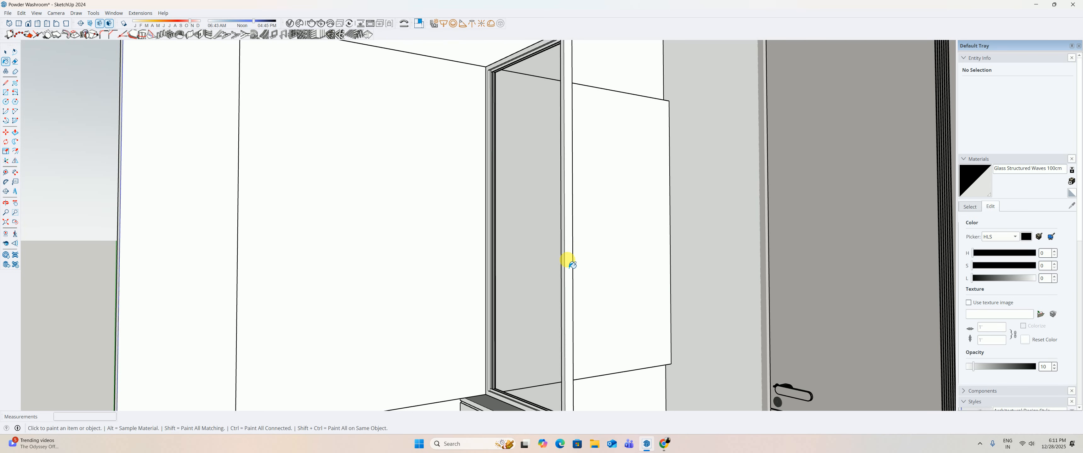
{"action": "left_click", "coordinate": [569, 258], "text": "alt"}
{"action": "left_click", "coordinate": [545, 253]}
{"action": "key", "text": "space"}
{"action": "double_click", "coordinate": [529, 226]}
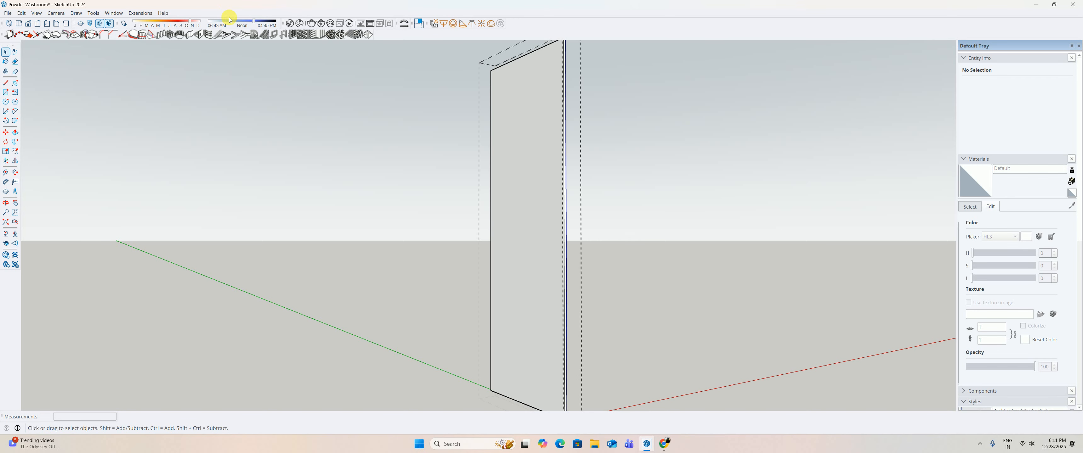
Paint the pane's front face inside the group with the Glass Structured Waves 100cm material.
{"action": "left_click", "coordinate": [289, 23]}
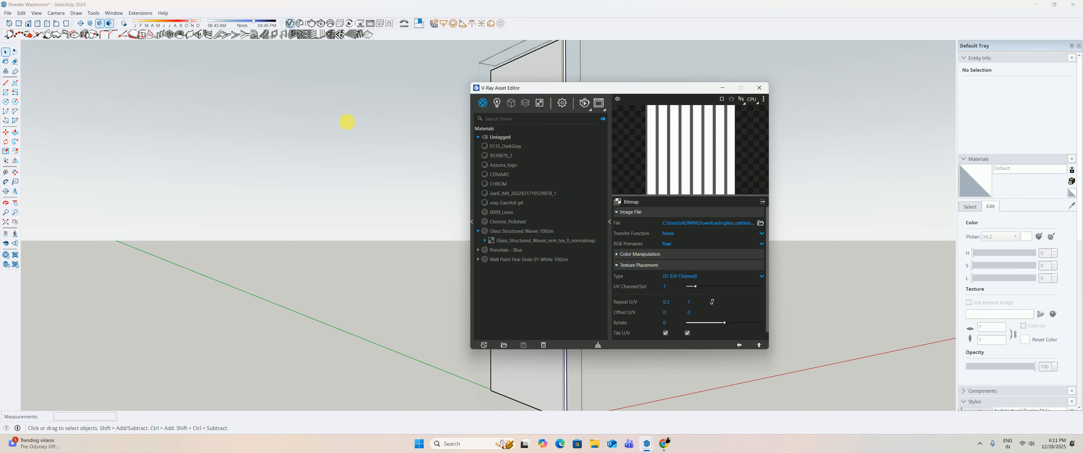
{"action": "left_click", "coordinate": [511, 232]}
{"action": "left_click", "coordinate": [759, 87]}
{"action": "key", "text": "b"}
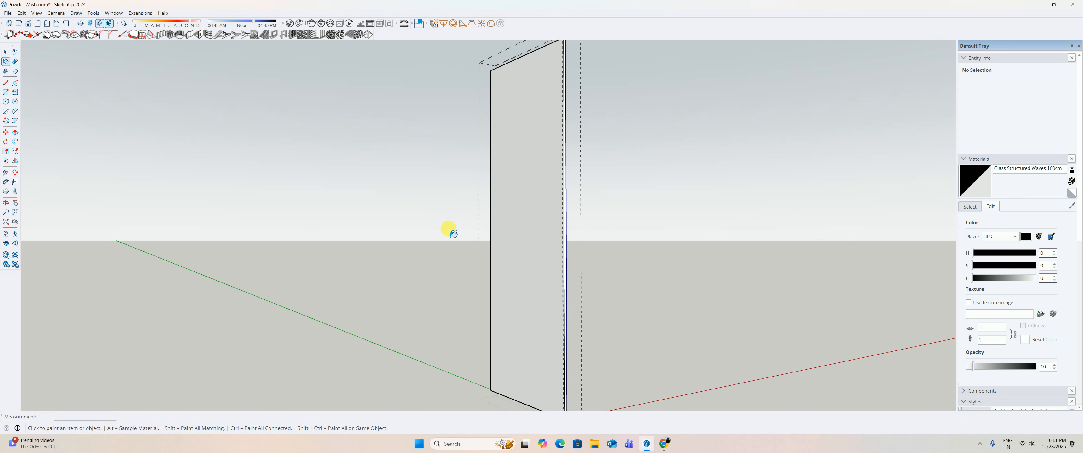
{"action": "left_click", "coordinate": [542, 226]}
{"action": "key", "text": "space"}
{"action": "right_click", "coordinate": [513, 276]}
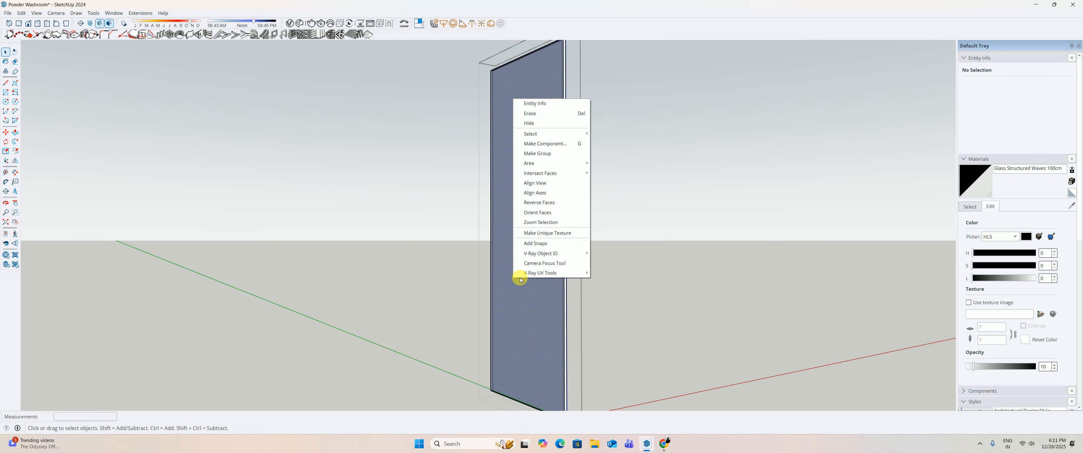
{"action": "left_click", "coordinate": [541, 233]}
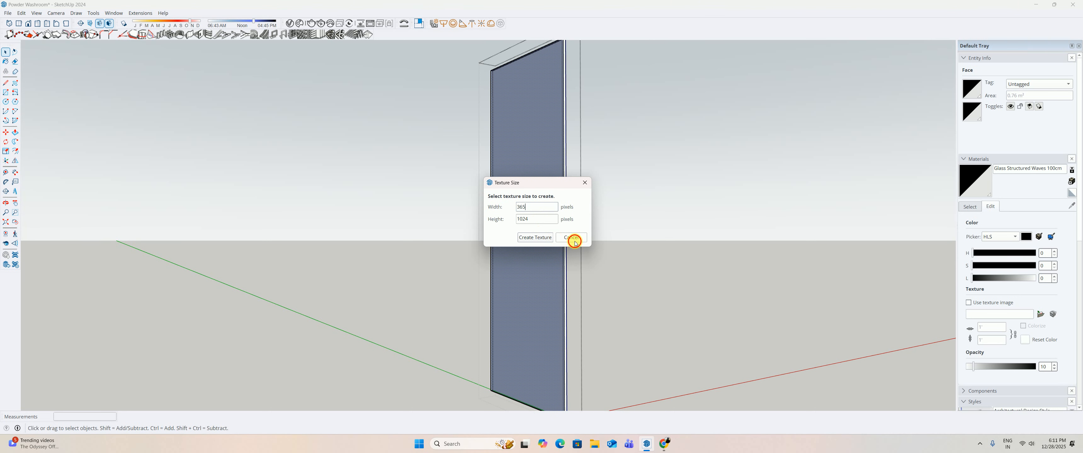
{"action": "left_click", "coordinate": [574, 242]}
{"action": "left_click", "coordinate": [662, 281]}
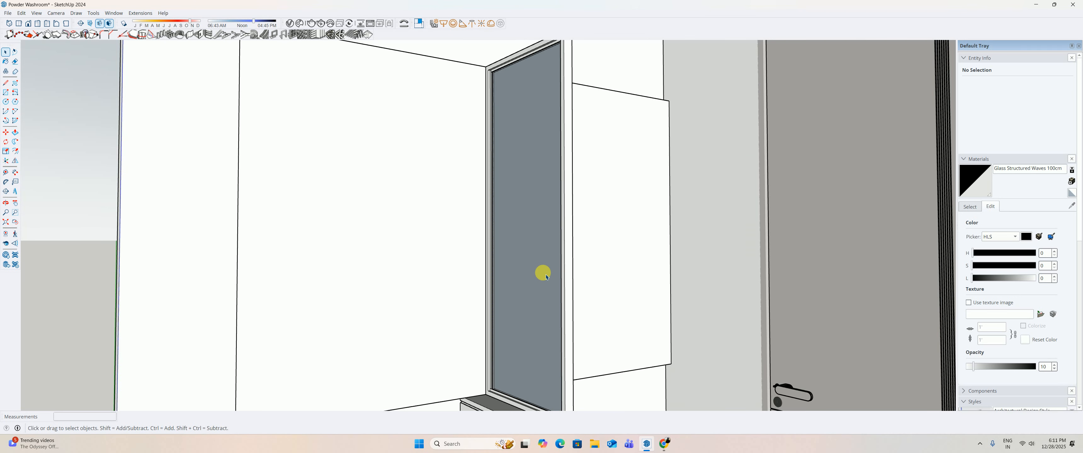
{"action": "triple_click", "coordinate": [545, 274]}
{"action": "right_click", "coordinate": [545, 276]}
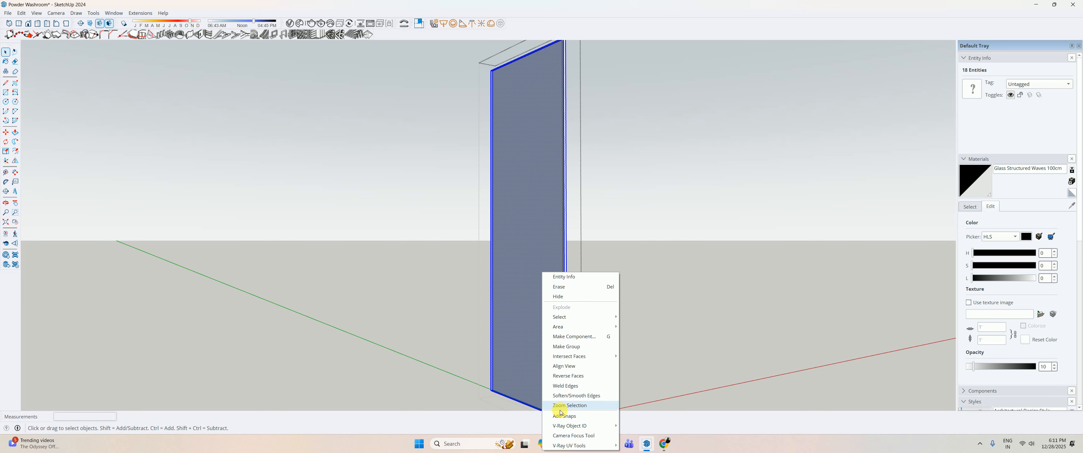
{"action": "left_click", "coordinate": [513, 316]}
{"action": "right_click", "coordinate": [513, 315]}
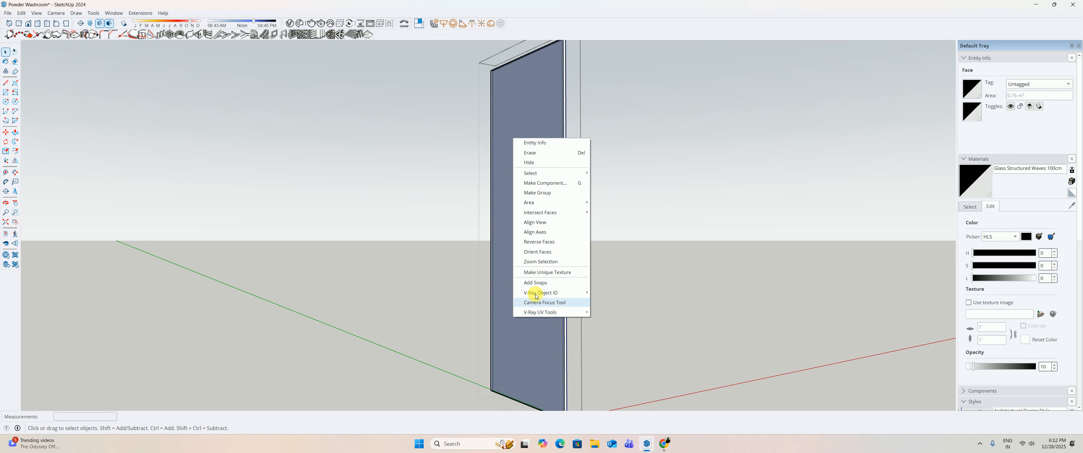
{"action": "left_click", "coordinate": [545, 274]}
{"action": "left_click", "coordinate": [624, 259]}
Paint the pane's opposite face with Glass Structured Waves 100cm and leave the pane group.
{"action": "double_click", "coordinate": [542, 276]}
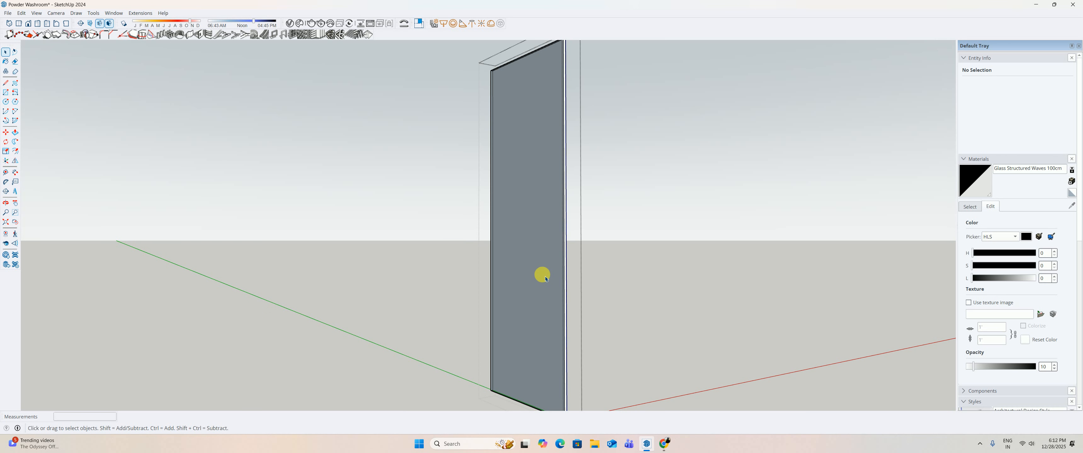
{"action": "key", "text": "b"}
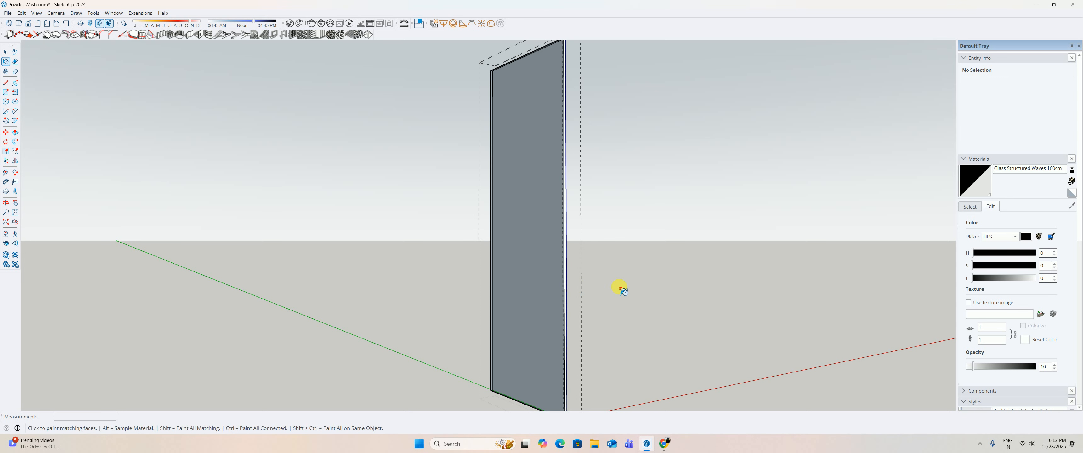
{"action": "middle_click_drag", "start_coordinate": [580, 286], "coordinate": [435, 314]}
{"action": "left_click", "coordinate": [510, 290]}
{"action": "middle_click_drag", "start_coordinate": [506, 288], "coordinate": [633, 275]}
{"action": "key", "text": "space"}
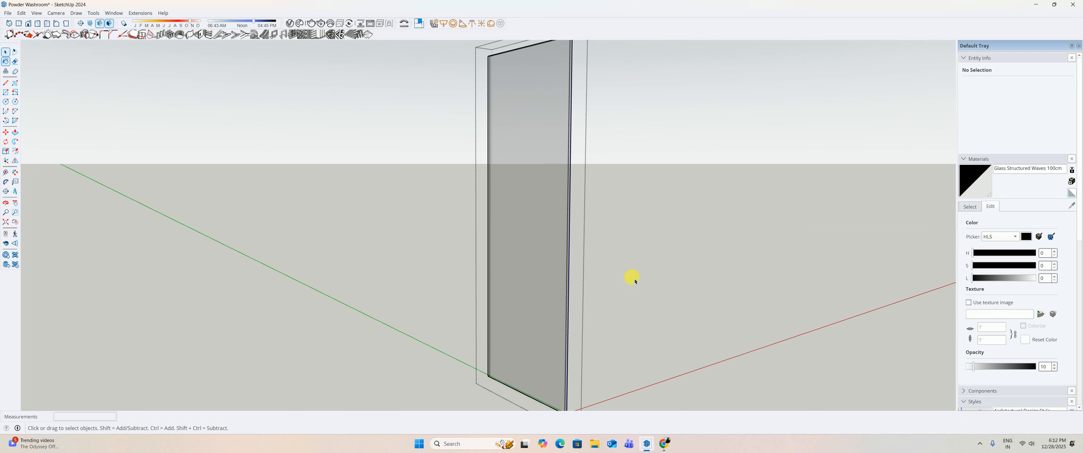
{"action": "left_click", "coordinate": [633, 275]}
Render a view framing the partition to check the glass stripes, reopen the Asset Editor, and close the render.
{"action": "scroll", "coordinate": [518, 223], "scroll_direction": "down", "scroll_amount": 2}
{"action": "scroll", "coordinate": [518, 223], "scroll_direction": "down", "scroll_amount": 4}
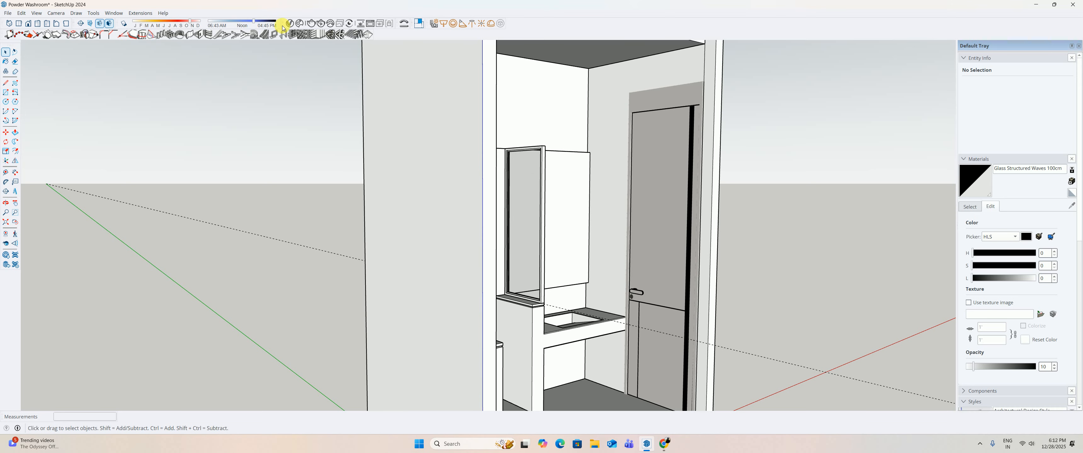
{"action": "scroll", "coordinate": [527, 138], "scroll_direction": "up", "scroll_amount": 5}
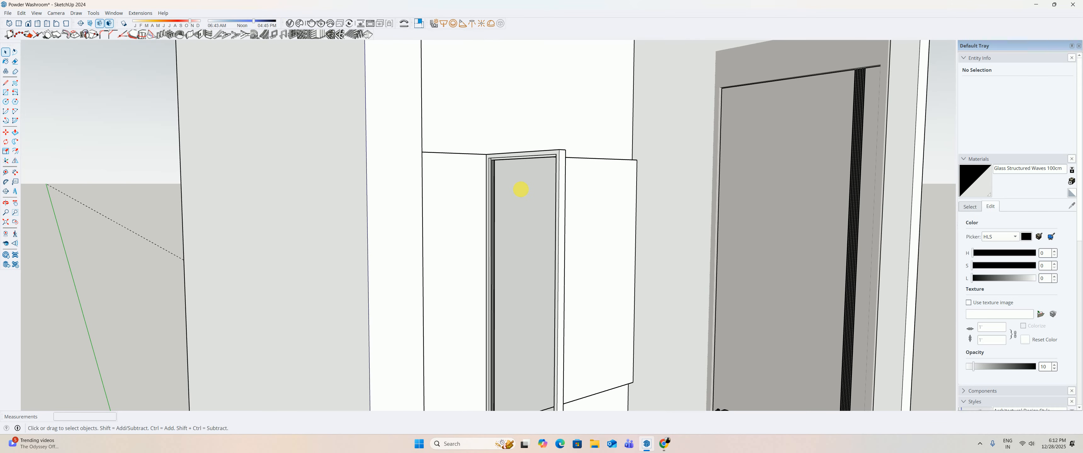
{"action": "middle_click_drag", "start_coordinate": [519, 191], "coordinate": [477, 68], "text": "shift"}
{"action": "scroll", "coordinate": [479, 101], "scroll_direction": "up", "scroll_amount": 1}
{"action": "middle_click_drag", "start_coordinate": [480, 112], "coordinate": [485, 148], "text": "shift"}
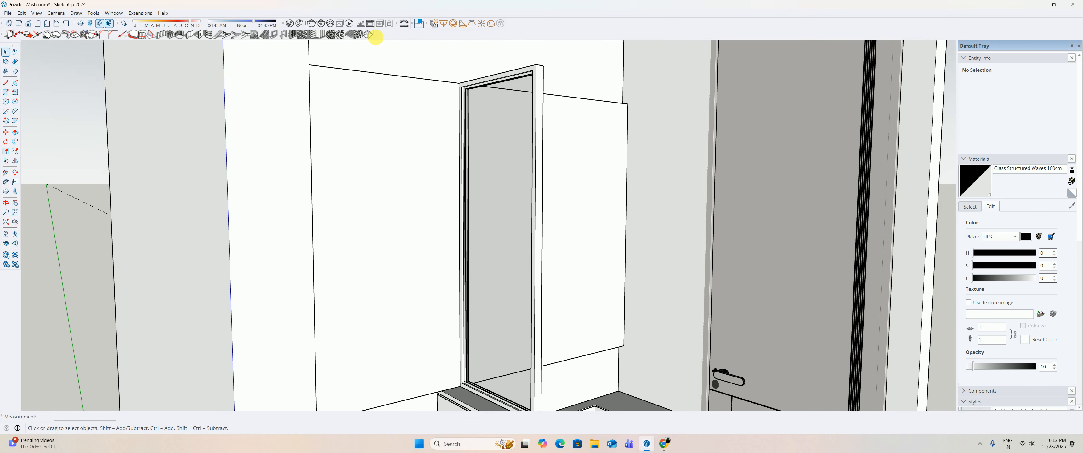
{"action": "left_click", "coordinate": [322, 23]}
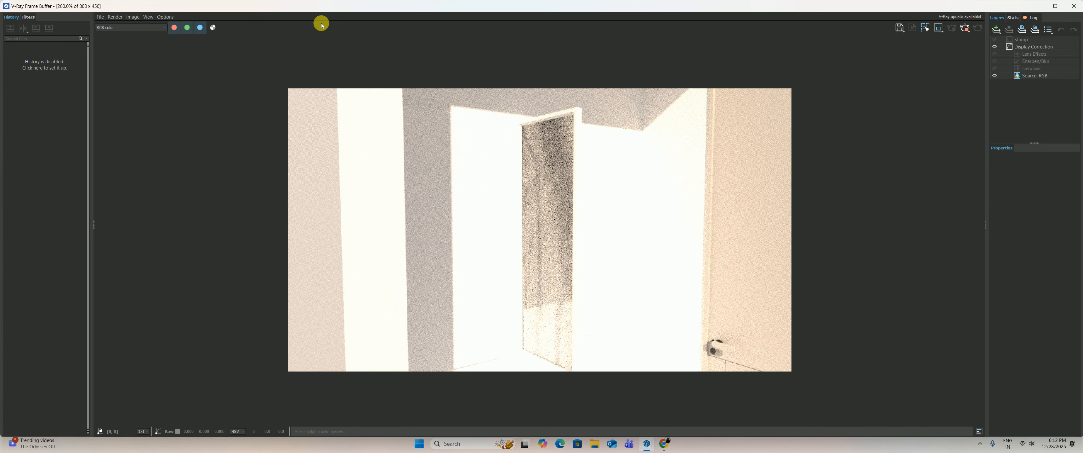
{"action": "left_click_drag", "start_coordinate": [406, 6], "coordinate": [408, 100]}
{"action": "left_click", "coordinate": [290, 23]}
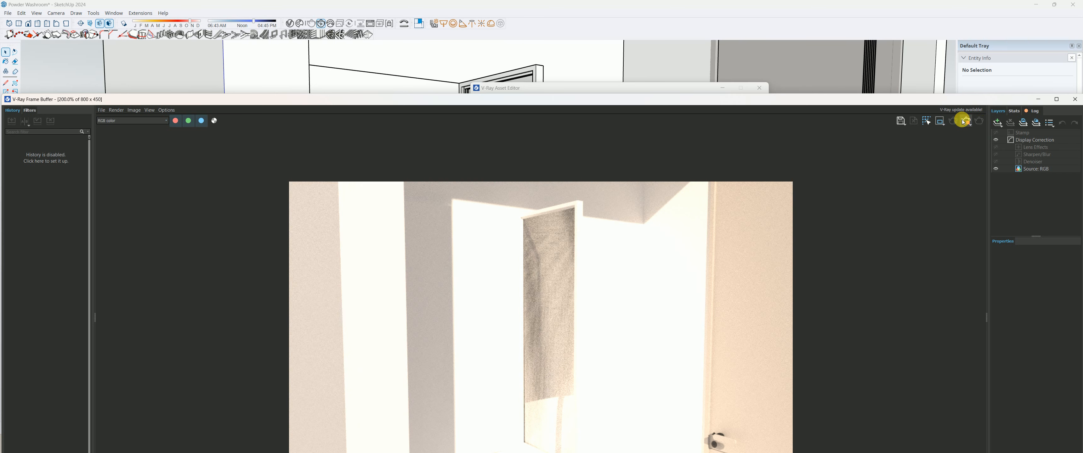
{"action": "left_click", "coordinate": [1075, 99]}
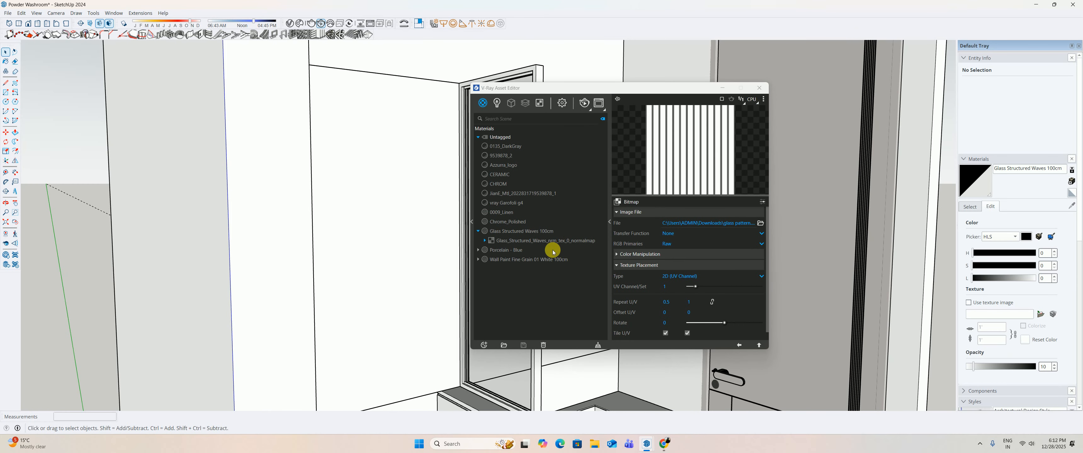
Permanently delete the Glass Structured Waves 100cm material from the scene.
{"action": "left_click", "coordinate": [546, 231]}
{"action": "right_click", "coordinate": [544, 232]}
{"action": "left_click", "coordinate": [553, 310]}
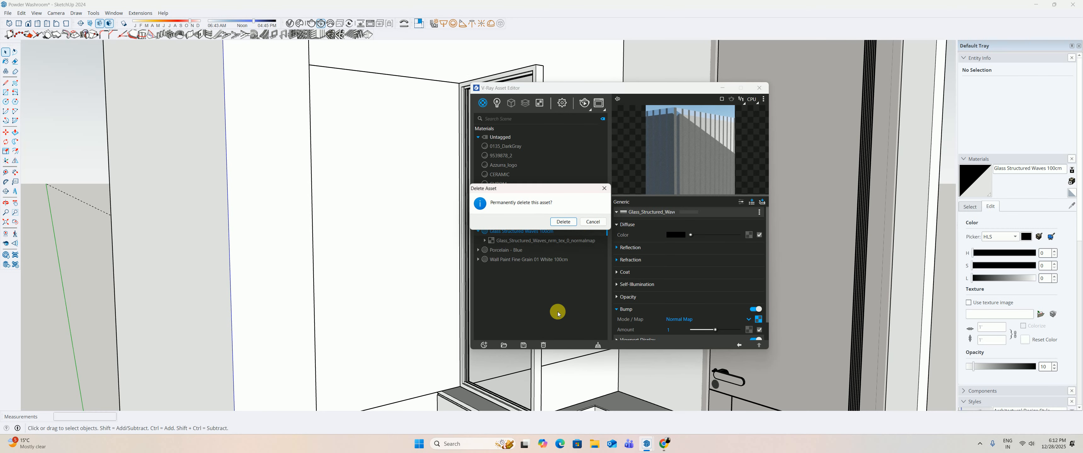
{"action": "left_click", "coordinate": [569, 223]}
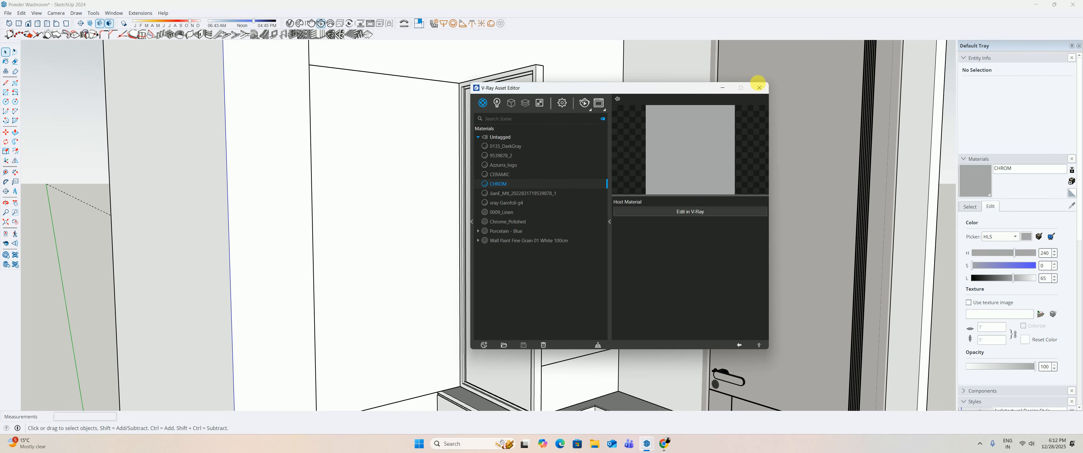
Close the Asset Editor, run a quick render of the partition without the glass material, and close the render.
{"action": "left_click", "coordinate": [760, 87]}
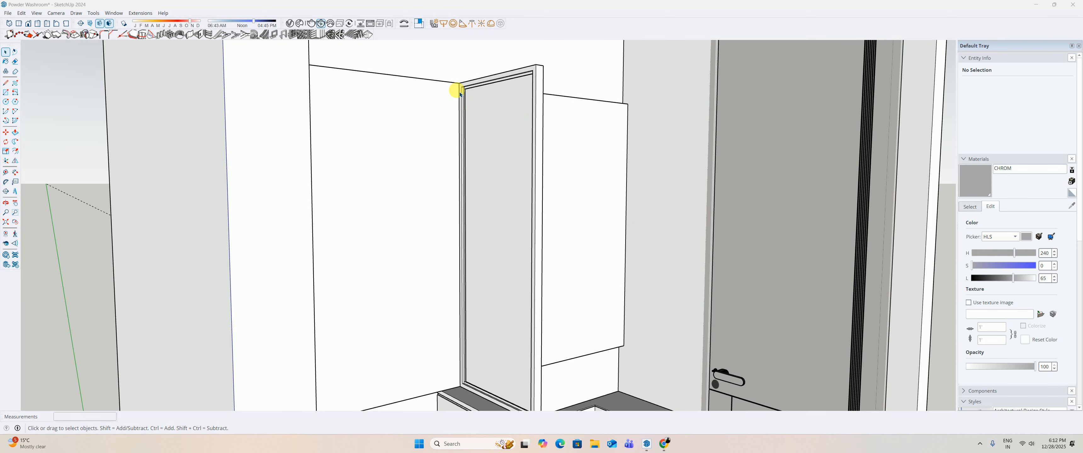
{"action": "left_click", "coordinate": [312, 24]}
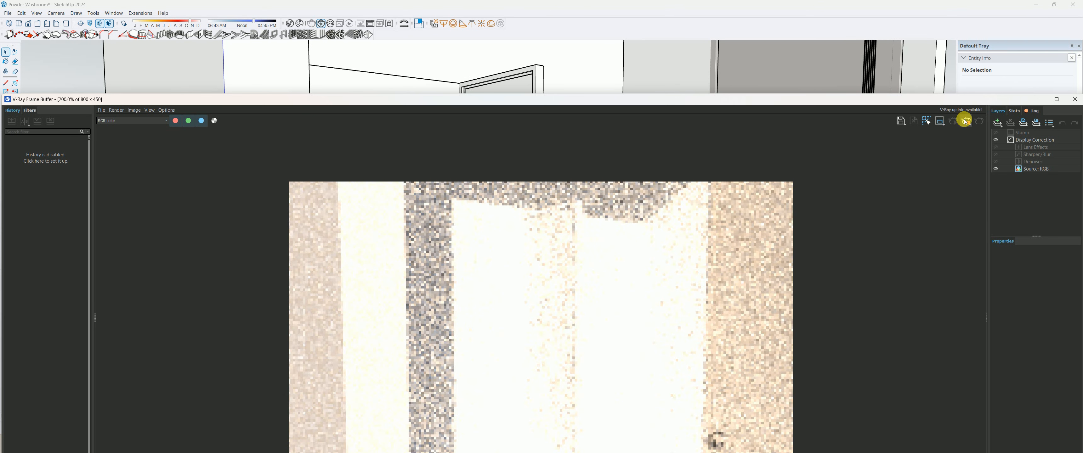
{"action": "left_click", "coordinate": [1077, 99]}
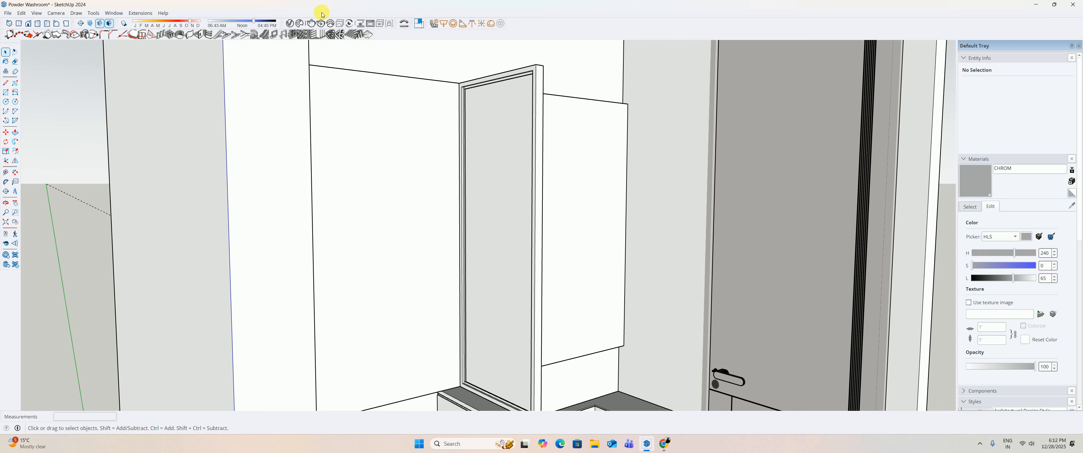
Import the plain Glass material from the Glass category of Chaos Cosmos with the Asset Editor open.
{"action": "left_click", "coordinate": [290, 24]}
{"action": "left_click", "coordinate": [299, 24]}
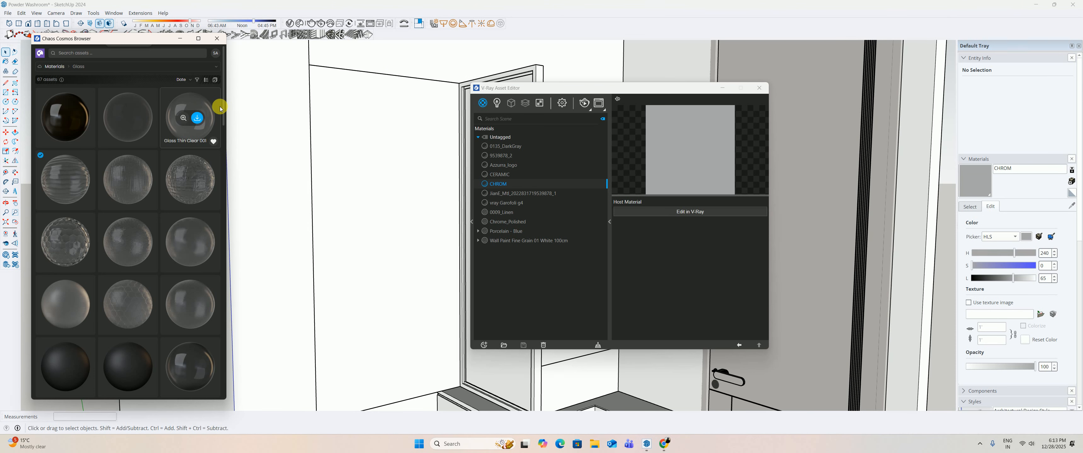
{"action": "left_click_drag", "start_coordinate": [223, 107], "coordinate": [202, 388]}
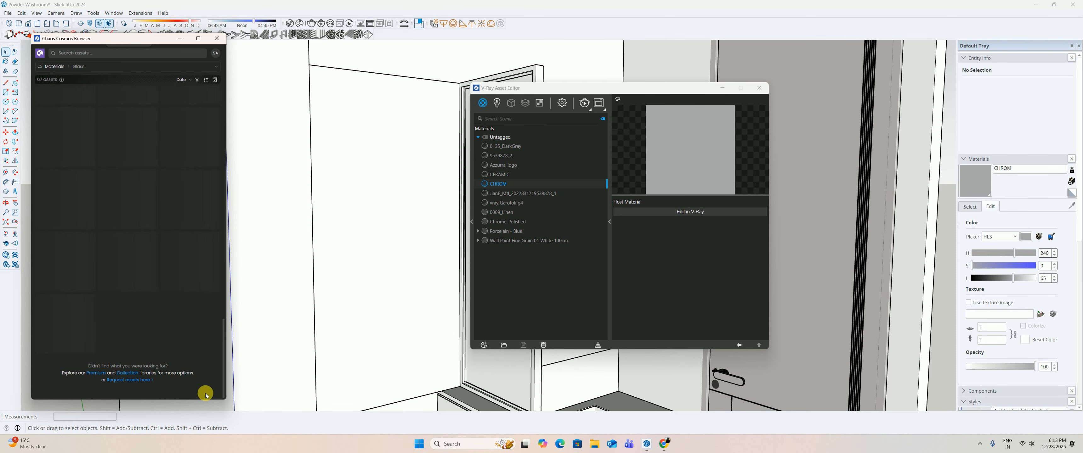
{"action": "mouse_move", "coordinate": [199, 263]}
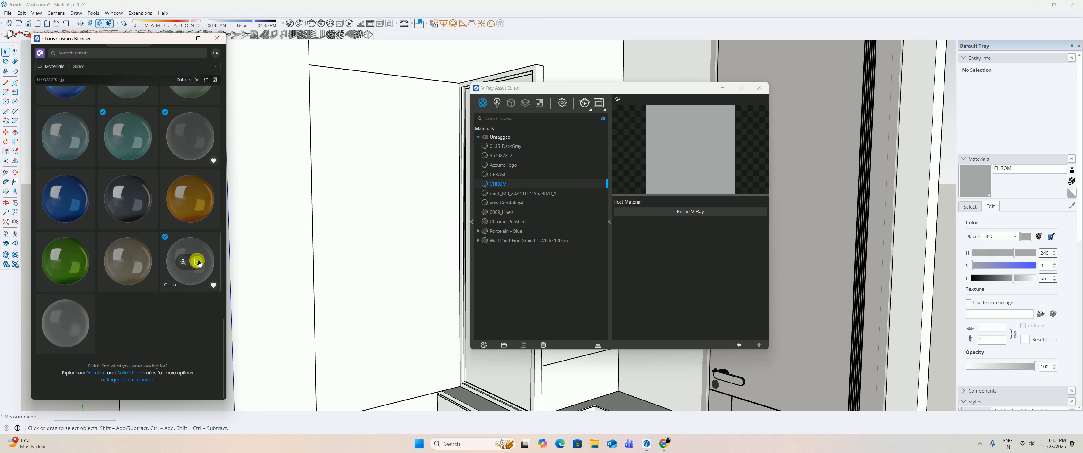
{"action": "left_click", "coordinate": [197, 262]}
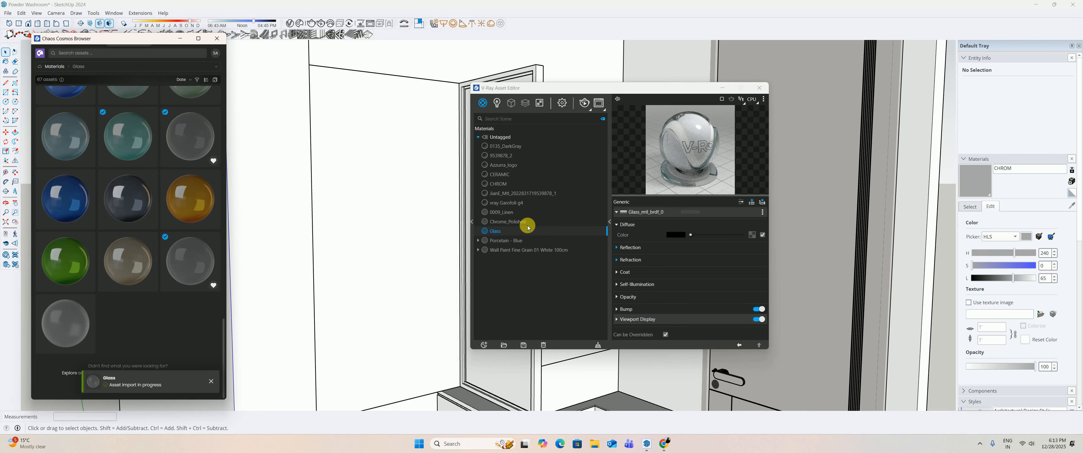
Assign a Gradient texture to the Glass material's diffuse colour and add a middle colour stop at position 0.5.
{"action": "left_click", "coordinate": [752, 237]}
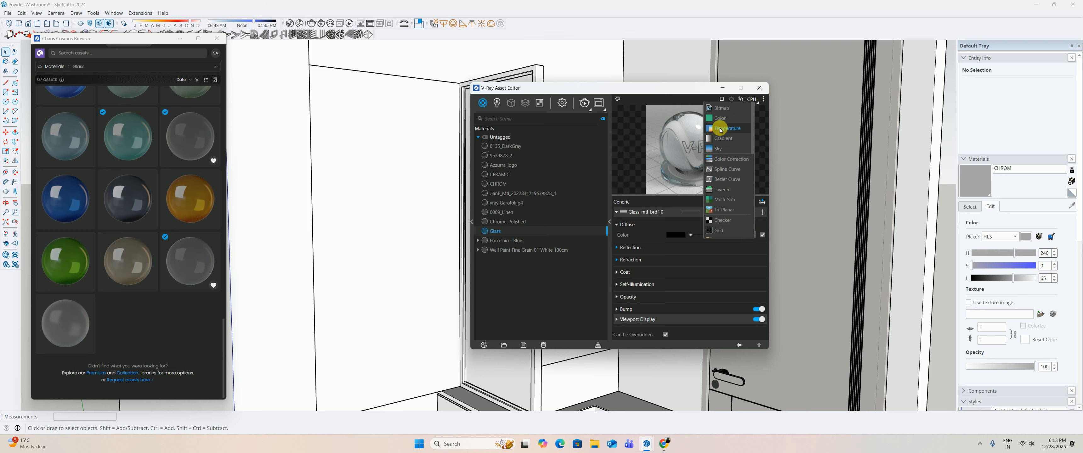
{"action": "left_click", "coordinate": [731, 142]}
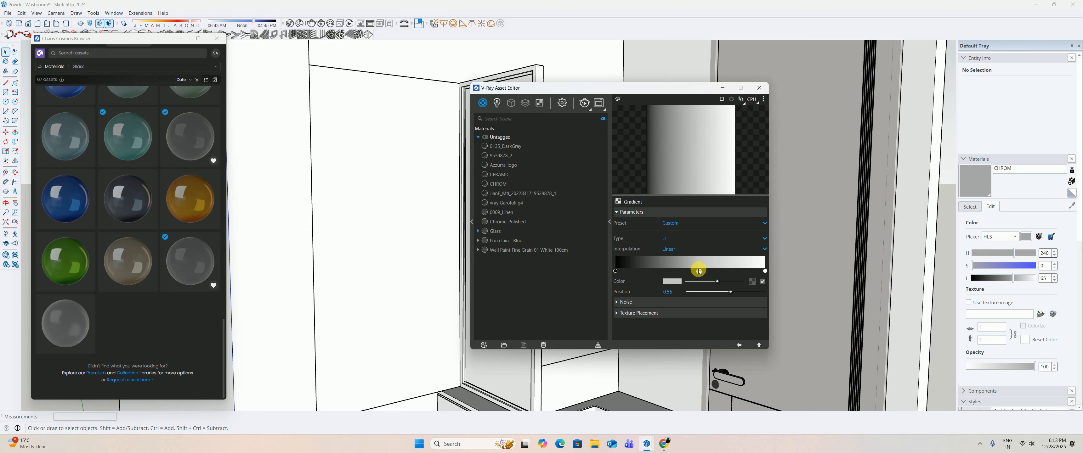
{"action": "left_click", "coordinate": [699, 270]}
{"action": "left_click_drag", "start_coordinate": [692, 272], "coordinate": [690, 272]}
{"action": "left_click", "coordinate": [673, 291]}
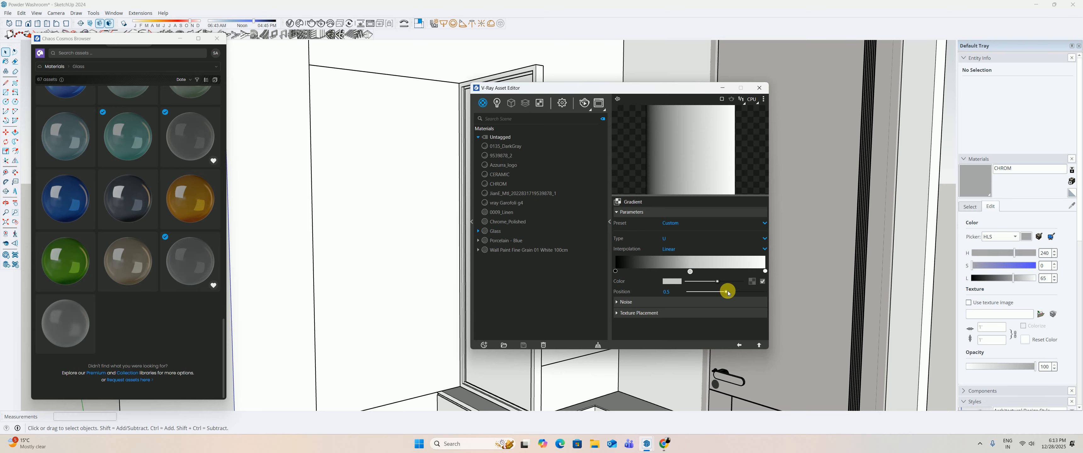
Darken the end stop of the Glass diffuse gradient to grey and set its U repeat to 10.
{"action": "mouse_move", "coordinate": [717, 281]}
{"action": "left_mouse_down"}
{"action": "mouse_move", "coordinate": [754, 281]}
{"action": "mouse_move", "coordinate": [710, 282]}
{"action": "left_mouse_up"}
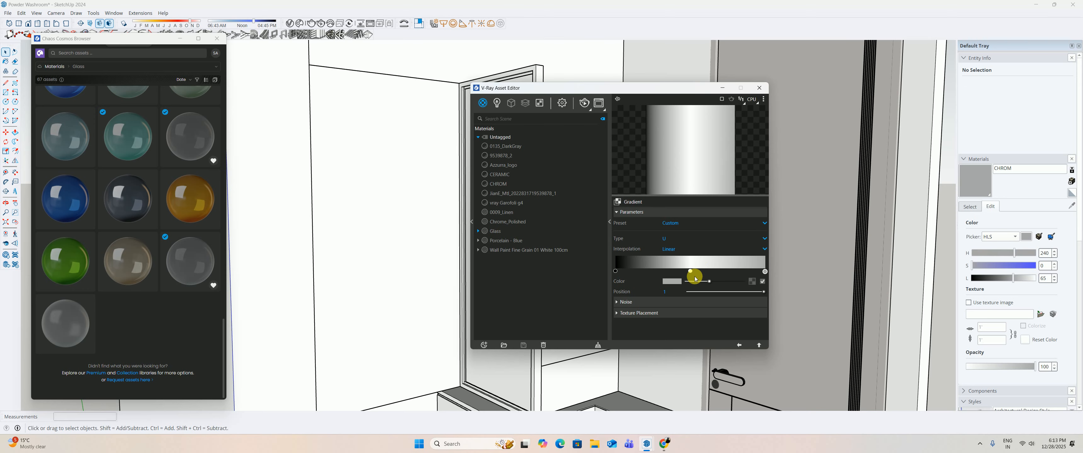
{"action": "left_click_drag", "start_coordinate": [709, 282], "coordinate": [705, 284]}
{"action": "left_click", "coordinate": [662, 312]}
{"action": "scroll", "coordinate": [663, 290], "scroll_direction": "down", "scroll_amount": 2}
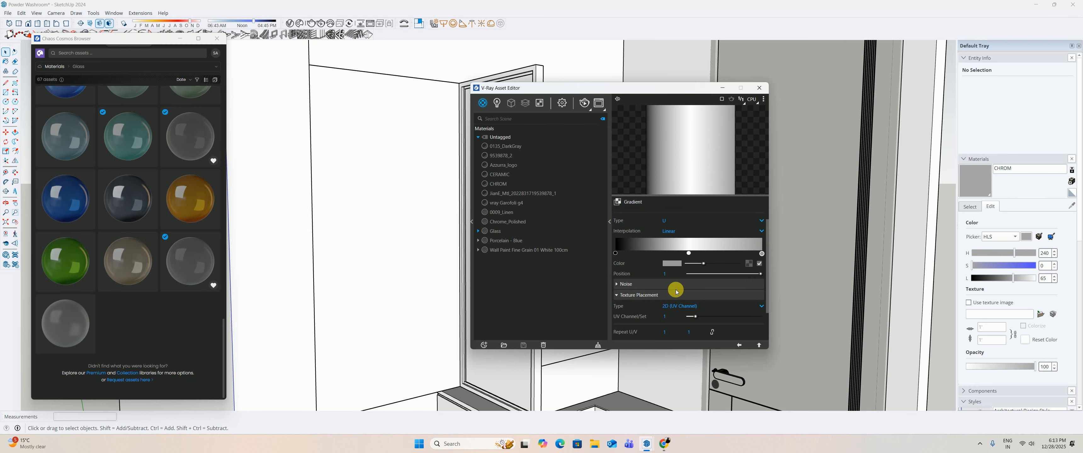
{"action": "left_click", "coordinate": [676, 298]}
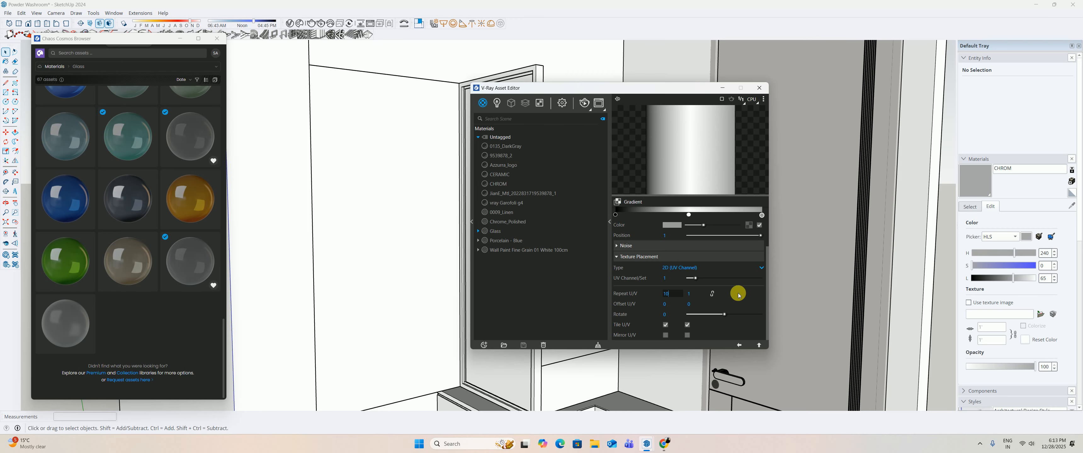
{"action": "key", "text": "Return"}
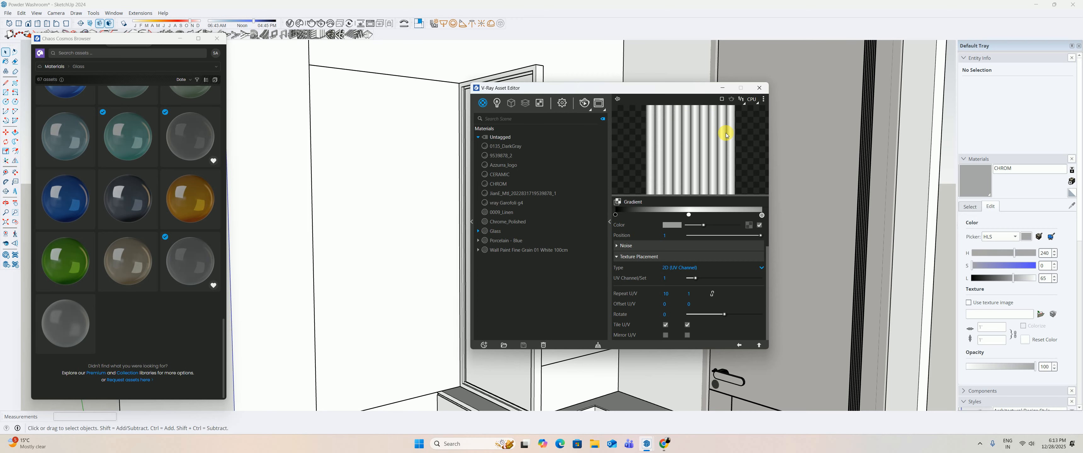
{"action": "left_click", "coordinate": [738, 344]}
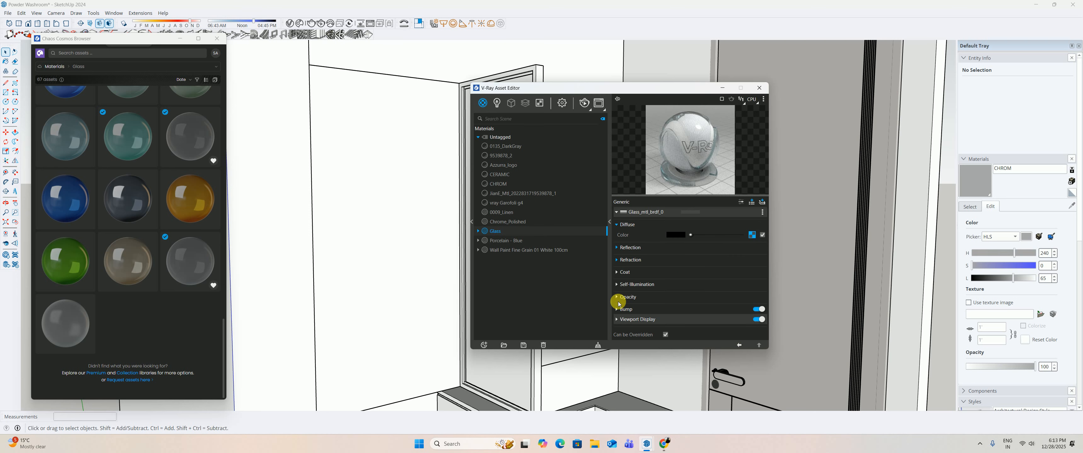
Assign a Gradient texture to the Glass material's bump map, with an added white middle stop and a grey end stop.
{"action": "left_click", "coordinate": [631, 311]}
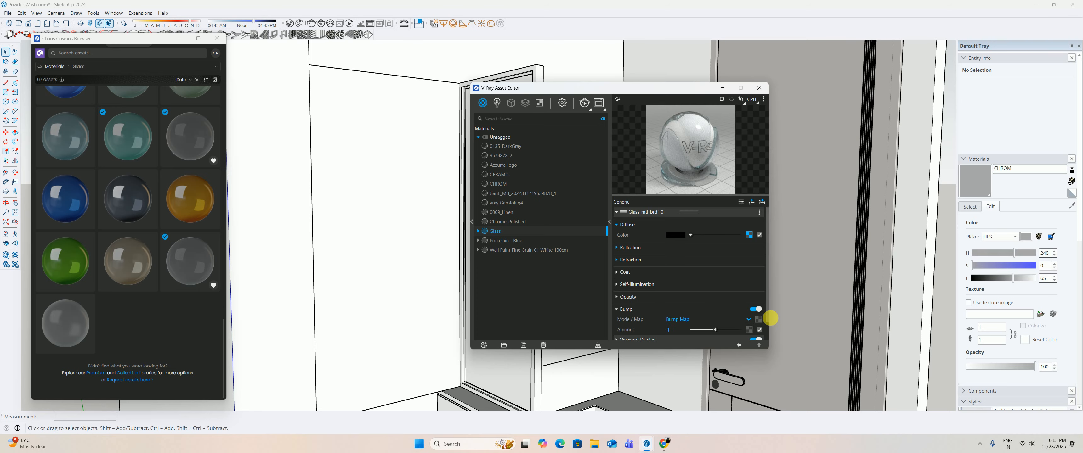
{"action": "left_click", "coordinate": [759, 320]}
{"action": "left_click", "coordinate": [731, 138]}
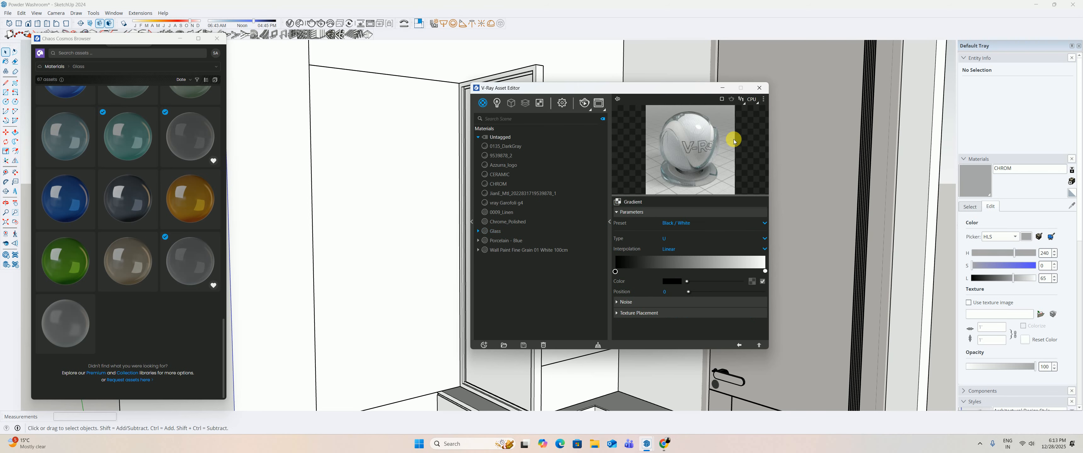
{"action": "left_click", "coordinate": [688, 265]}
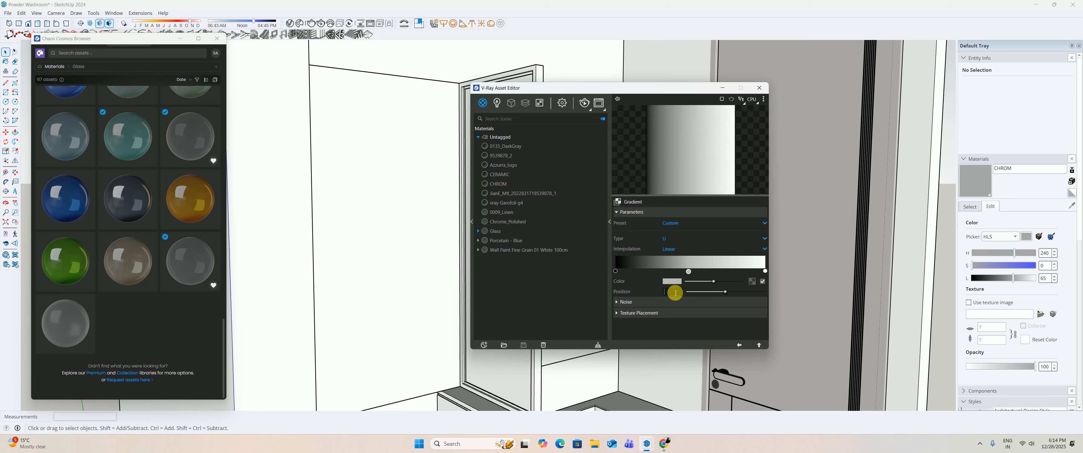
{"action": "left_click_drag", "start_coordinate": [715, 282], "coordinate": [766, 271]}
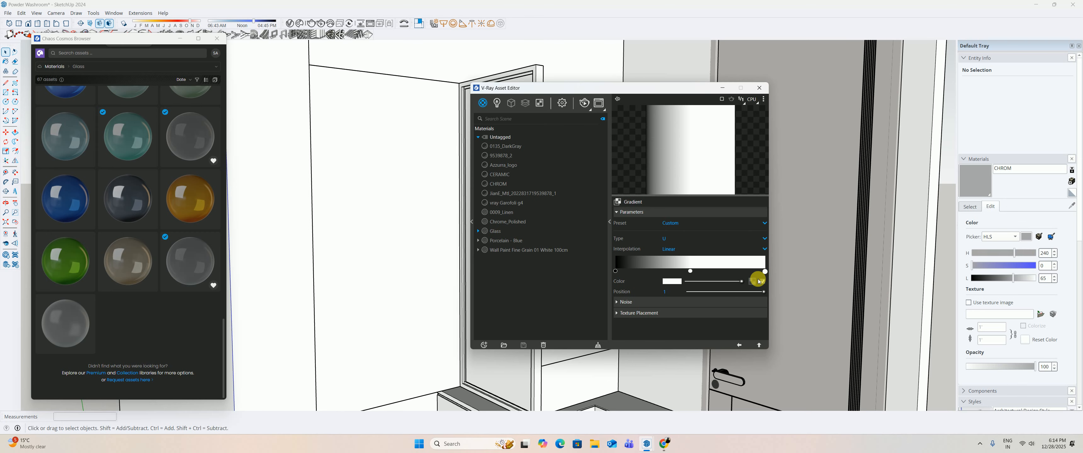
{"action": "left_click_drag", "start_coordinate": [739, 284], "coordinate": [701, 284]}
Set the bump gradient's U repeat to 10 in its texture placement and return to the Glass material.
{"action": "left_click", "coordinate": [685, 314]}
{"action": "scroll", "coordinate": [678, 316], "scroll_direction": "down", "scroll_amount": 2}
{"action": "left_click", "coordinate": [672, 295]}
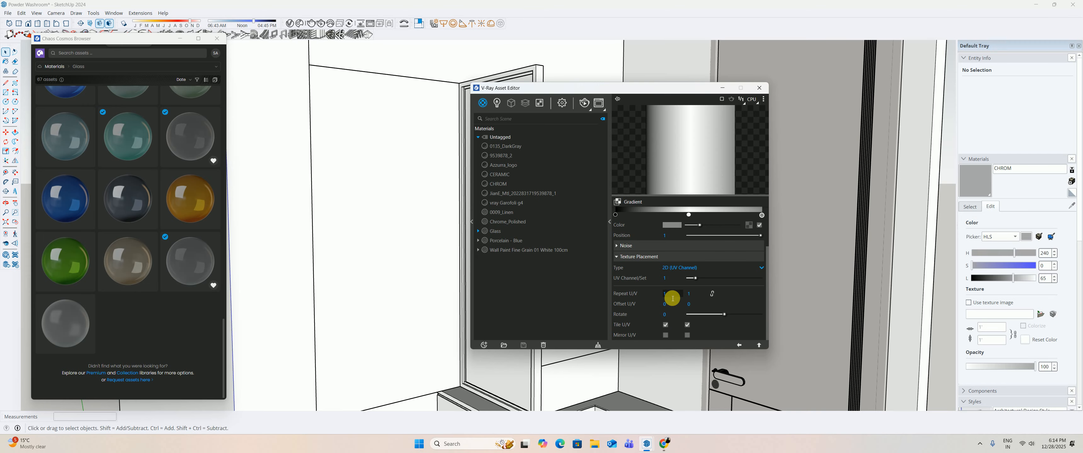
{"action": "type", "text": "0"}
{"action": "key", "text": "Return"}
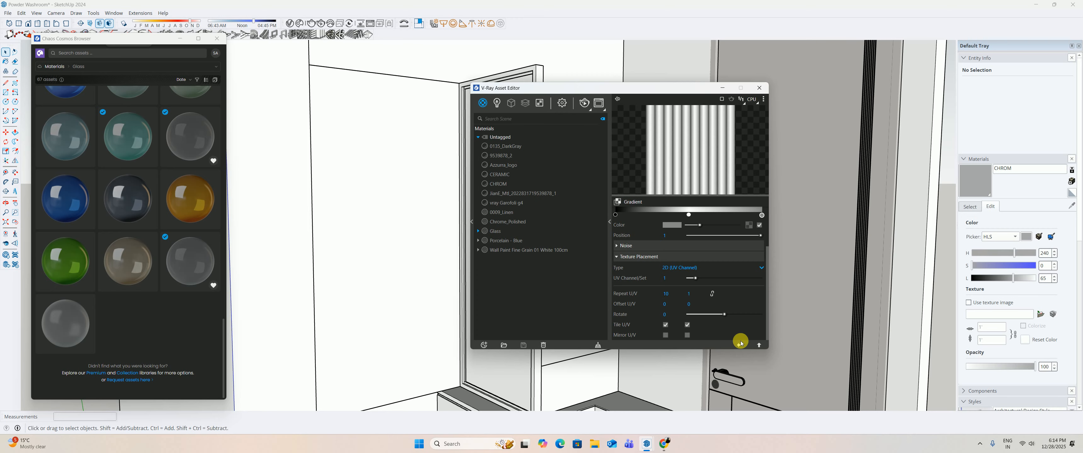
{"action": "left_click", "coordinate": [740, 345]}
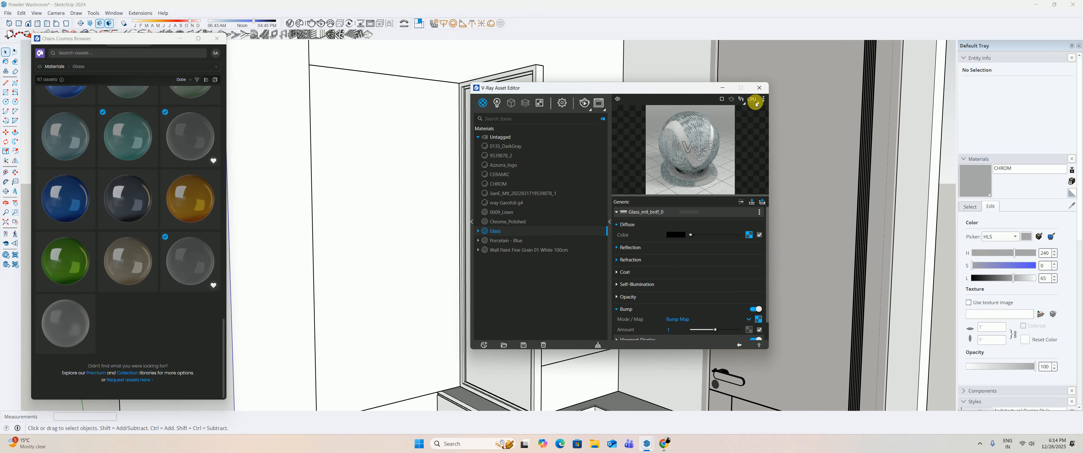
Switch the material preview to the Wall scene and expand the Glass material's refraction settings.
{"action": "left_click", "coordinate": [763, 99]}
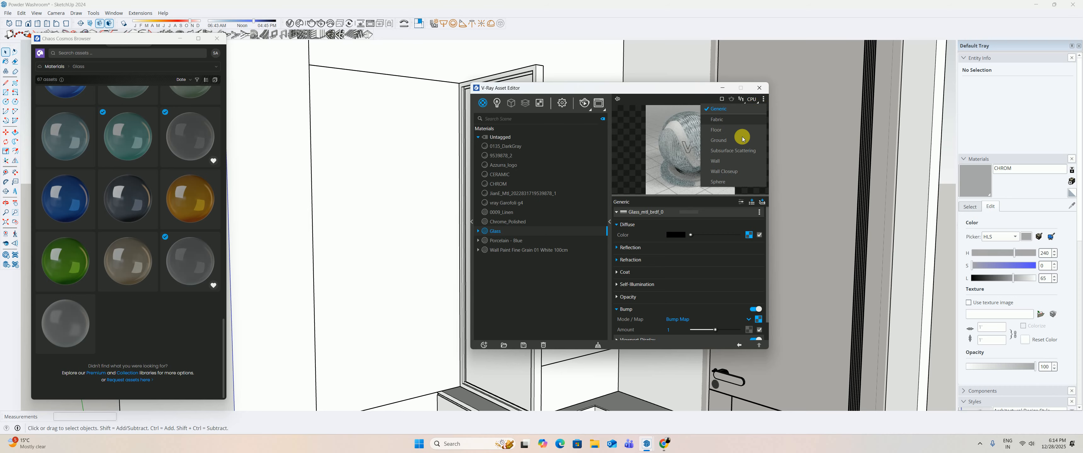
{"action": "left_click", "coordinate": [723, 163]}
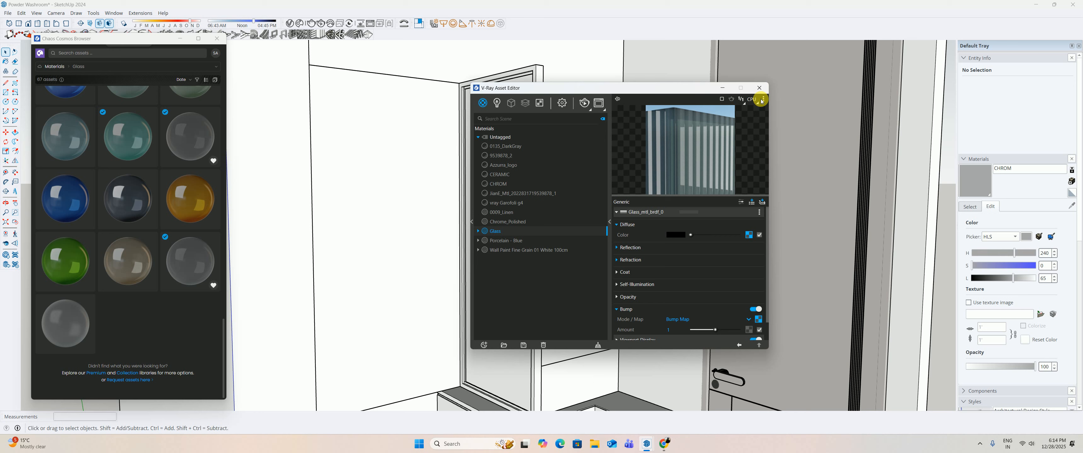
{"action": "left_click", "coordinate": [630, 260]}
Switch to the Google Meet call, admit the waiting participant, and return to SketchUp.
{"action": "mouse_move", "coordinate": [662, 444]}
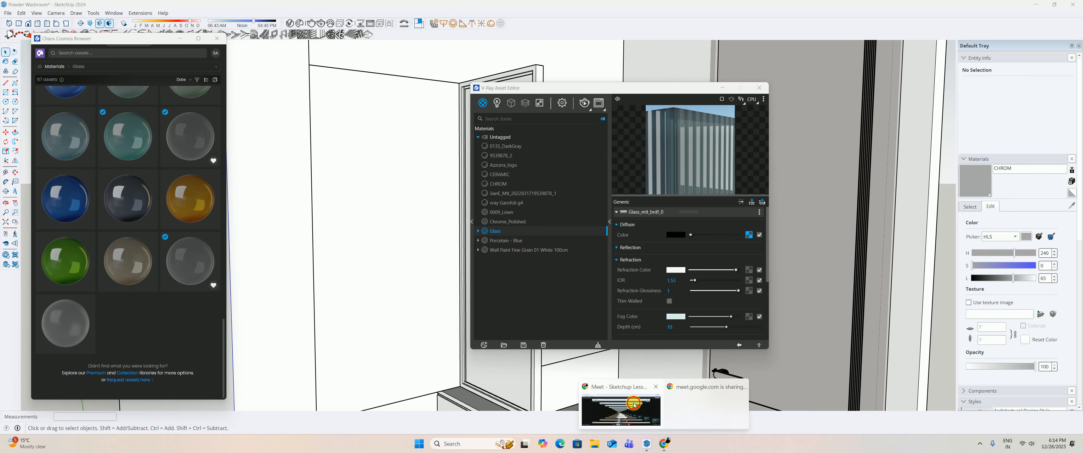
{"action": "left_click", "coordinate": [664, 410]}
{"action": "left_click", "coordinate": [1028, 389]}
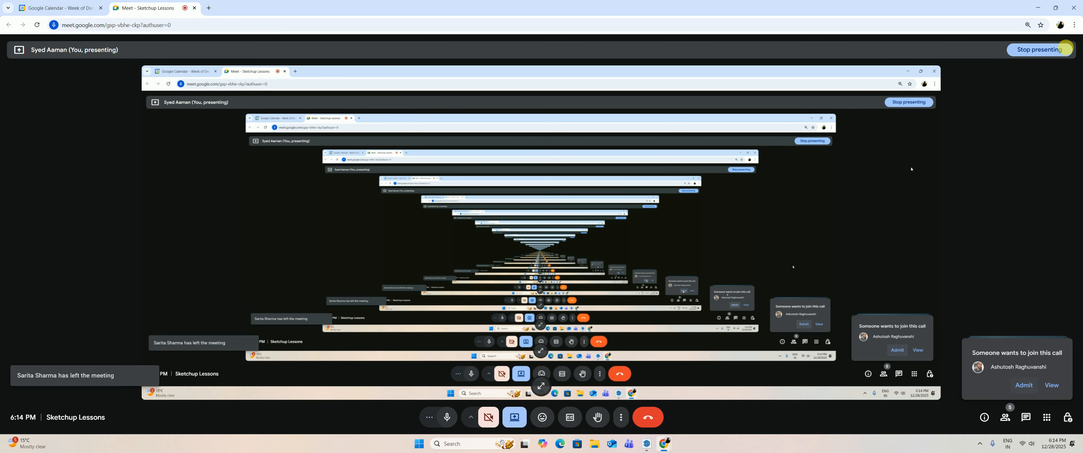
{"action": "left_click", "coordinate": [1038, 8]}
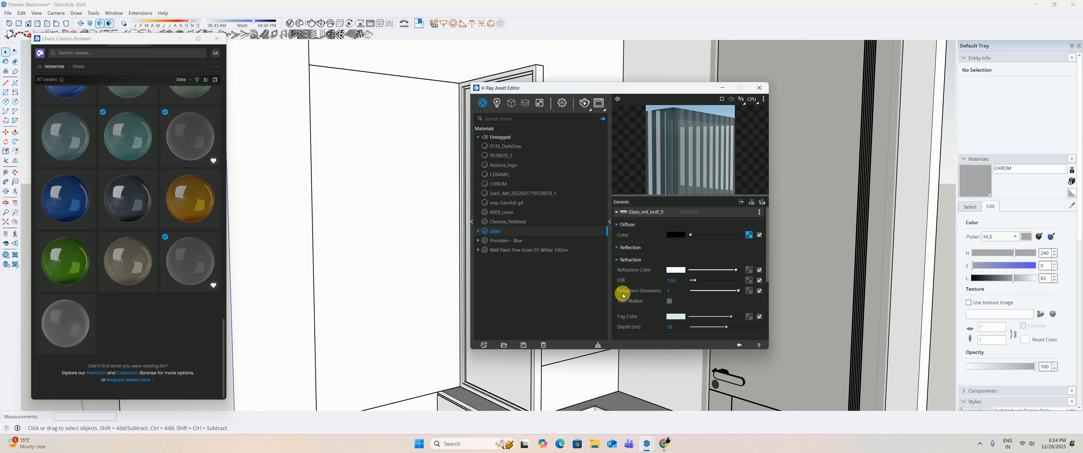
Change the Glass material's refraction fog colour to a light grey and close the Asset Editor.
{"action": "left_click", "coordinate": [675, 317]}
{"action": "left_click_drag", "start_coordinate": [422, 186], "coordinate": [420, 182]}
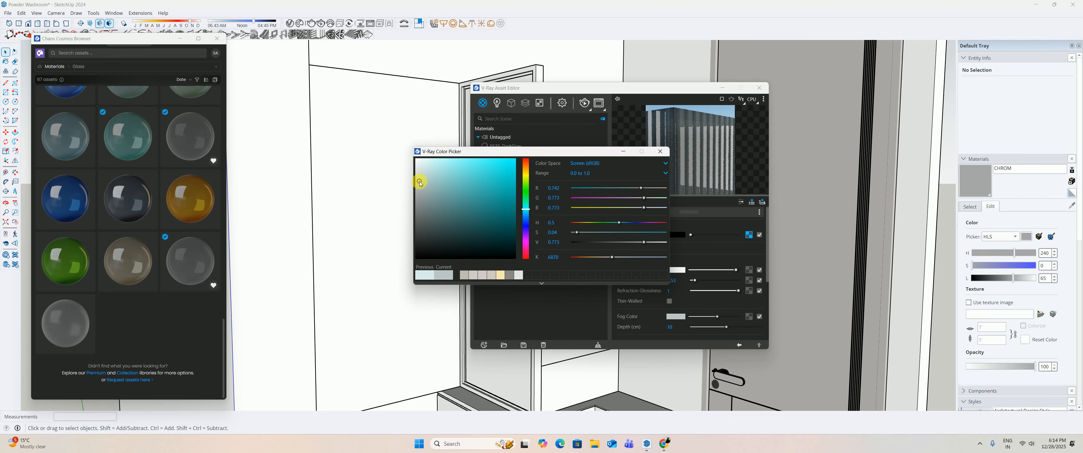
{"action": "left_click_drag", "start_coordinate": [419, 177], "coordinate": [419, 178]}
{"action": "left_click", "coordinate": [660, 151]}
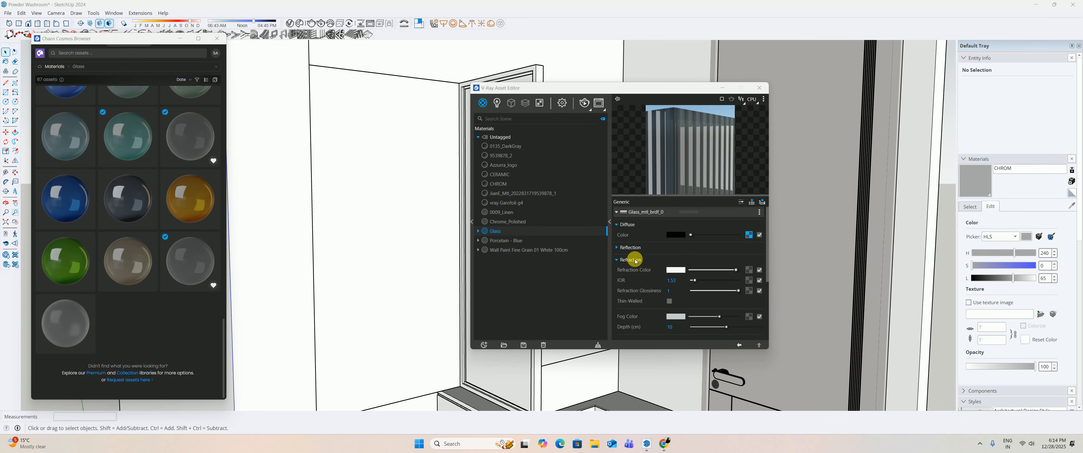
{"action": "left_click", "coordinate": [759, 87]}
Select the Glass material in the Asset Editor and paint it onto the partition's framed pane.
{"action": "middle_click_drag", "start_coordinate": [493, 162], "coordinate": [521, 161]}
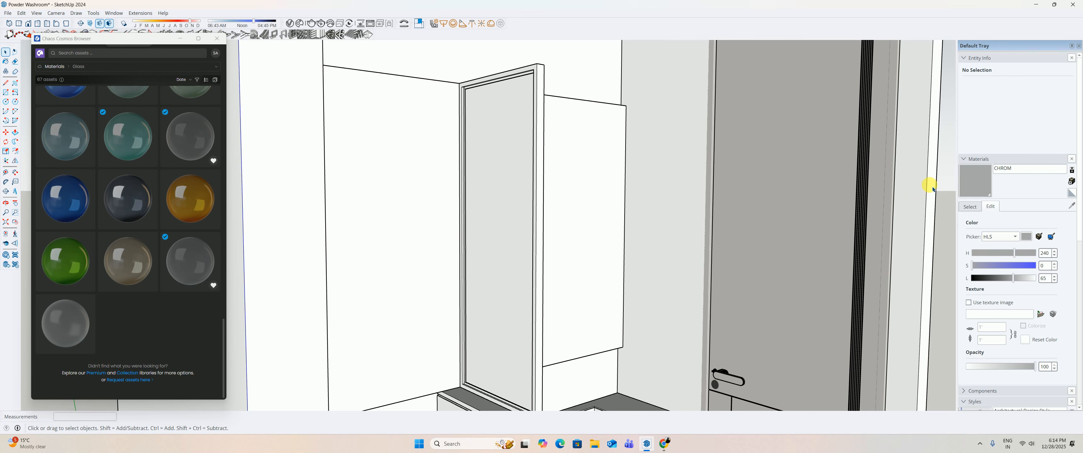
{"action": "left_click", "coordinate": [290, 23]}
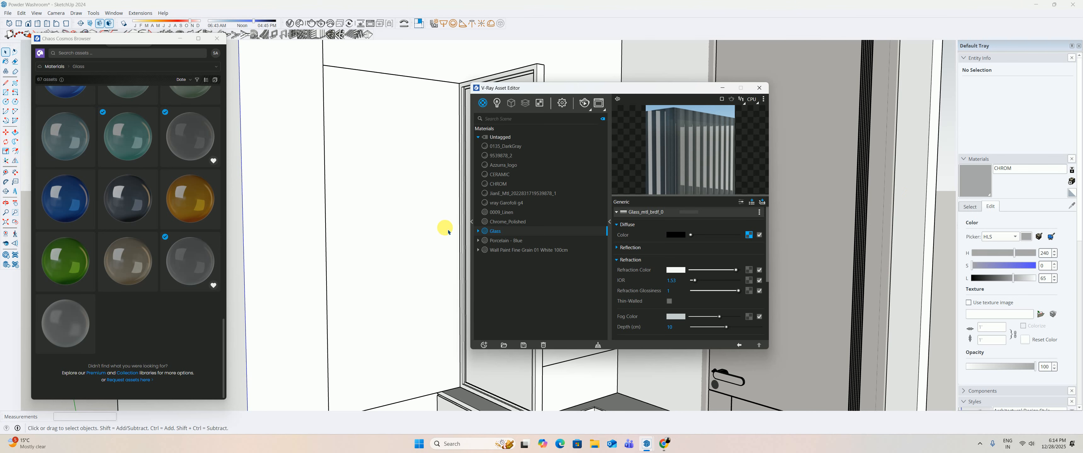
{"action": "left_click", "coordinate": [495, 230]}
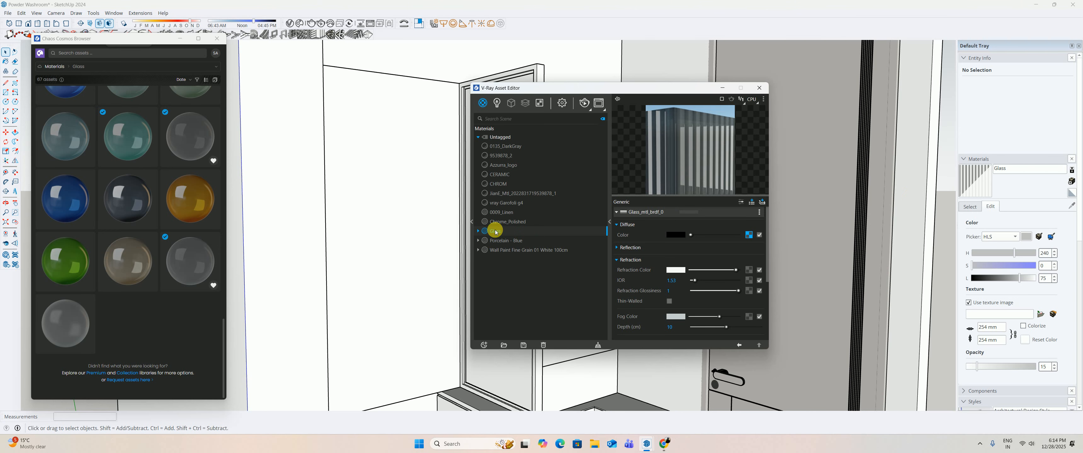
{"action": "left_click", "coordinate": [759, 87]}
{"action": "left_click", "coordinate": [967, 180]}
{"action": "left_click", "coordinate": [506, 207]}
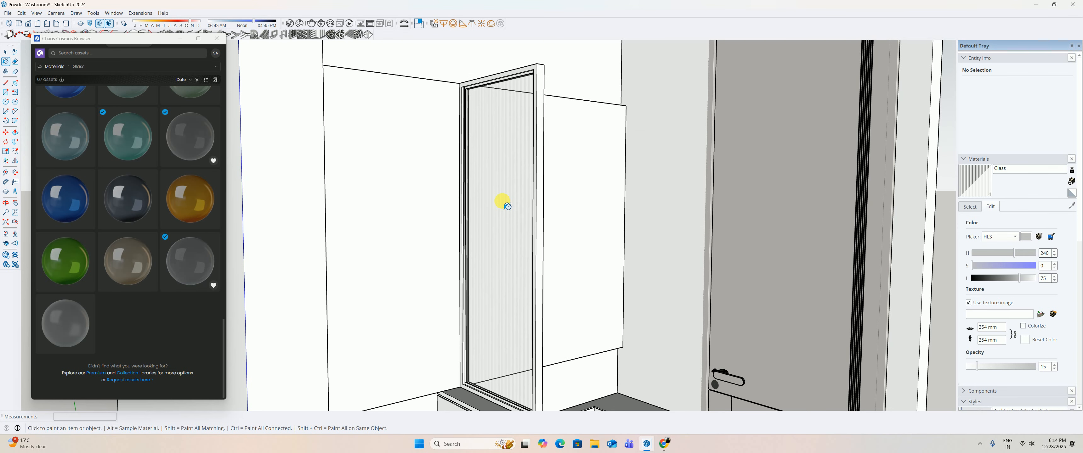
{"action": "key", "text": "space"}
Run an interactive V-Ray render of the partition, inspect the fluted pane up close, and close the render.
{"action": "scroll", "coordinate": [501, 227], "scroll_direction": "up", "scroll_amount": 5}
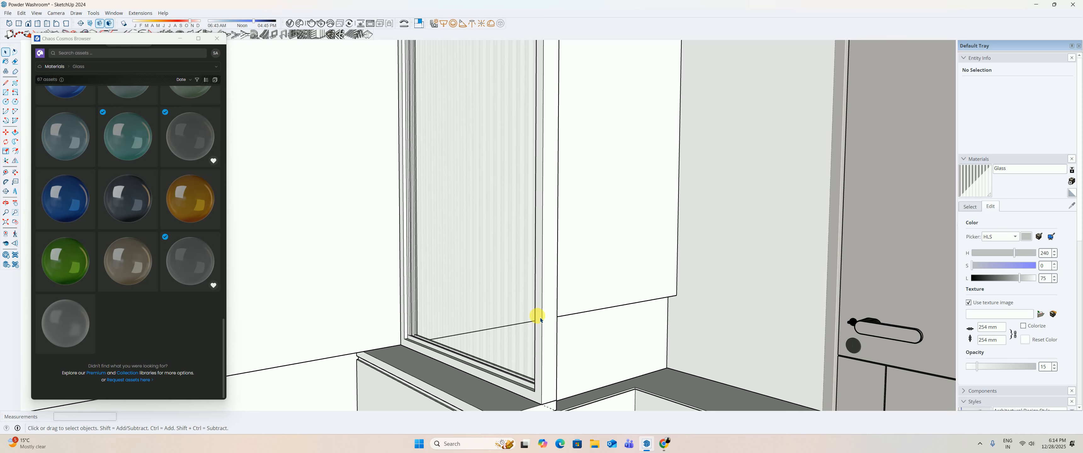
{"action": "scroll", "coordinate": [541, 320], "scroll_direction": "down", "scroll_amount": 3}
{"action": "scroll", "coordinate": [479, 213], "scroll_direction": "down", "scroll_amount": 2}
{"action": "middle_click_drag", "start_coordinate": [479, 213], "coordinate": [449, 263], "text": "shift"}
{"action": "scroll", "coordinate": [455, 279], "scroll_direction": "up", "scroll_amount": 3}
{"action": "scroll", "coordinate": [449, 264], "scroll_direction": "down", "scroll_amount": 1}
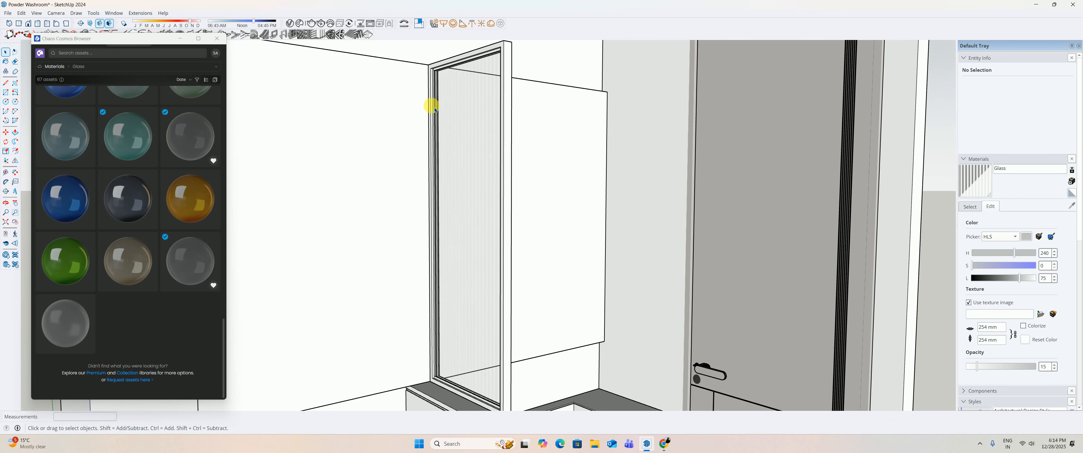
{"action": "left_click", "coordinate": [320, 23]}
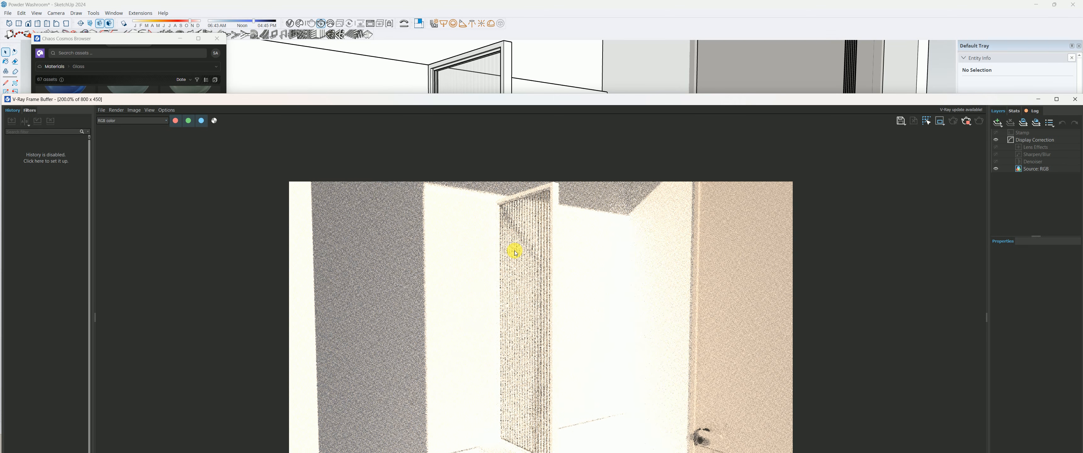
{"action": "scroll", "coordinate": [509, 211], "scroll_direction": "up", "scroll_amount": 1}
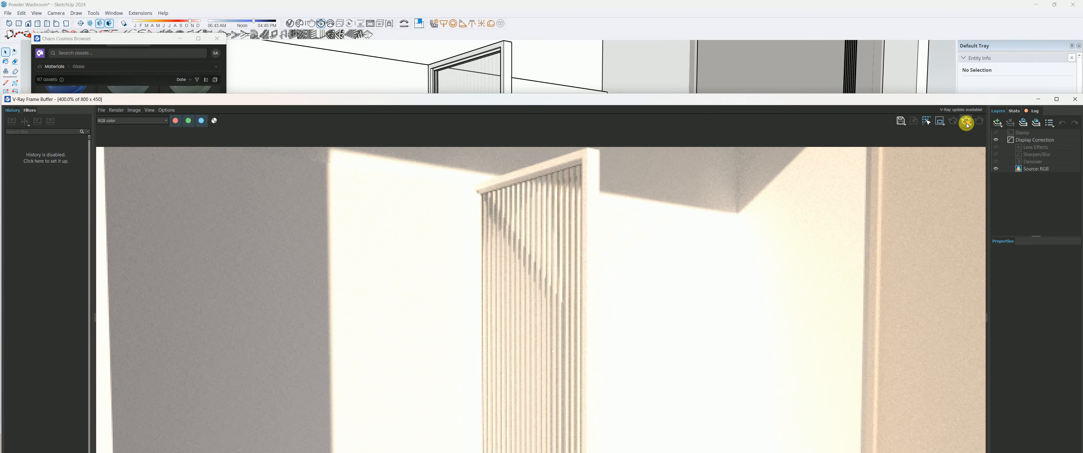
{"action": "left_click", "coordinate": [1075, 99]}
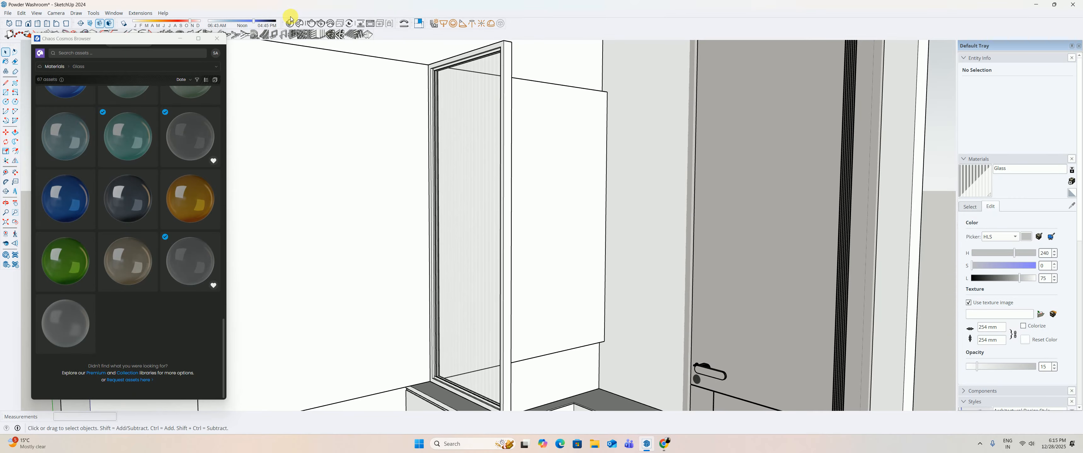
Reopen the Glass material's diffuse gradient and set its U repeat to 5.
{"action": "left_click", "coordinate": [291, 22]}
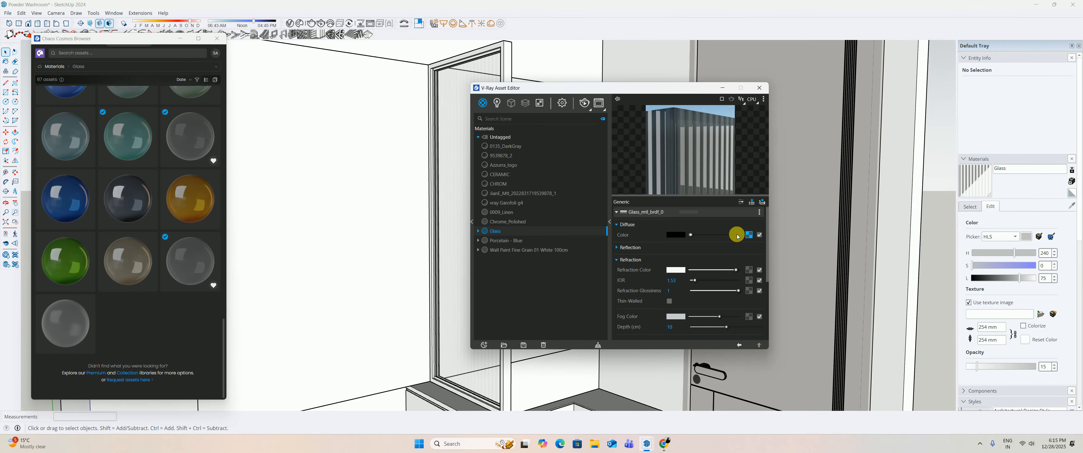
{"action": "left_click", "coordinate": [749, 235]}
{"action": "left_click", "coordinate": [678, 299]}
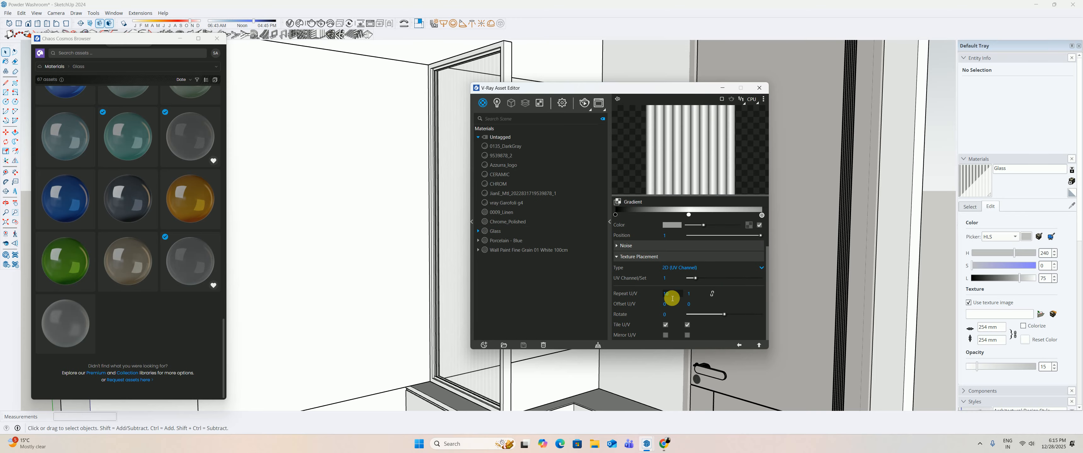
{"action": "type", "text": "5"}
{"action": "left_click", "coordinate": [693, 294]}
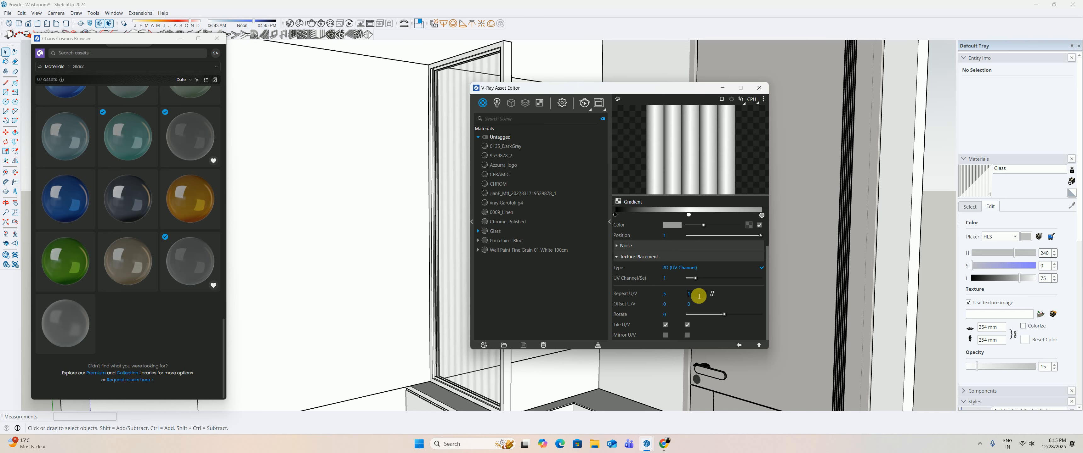
{"action": "left_click", "coordinate": [739, 345]}
Set the U repeat of the Glass bump gradient to 5 and close the Asset Editor.
{"action": "scroll", "coordinate": [696, 269], "scroll_direction": "down", "scroll_amount": 2}
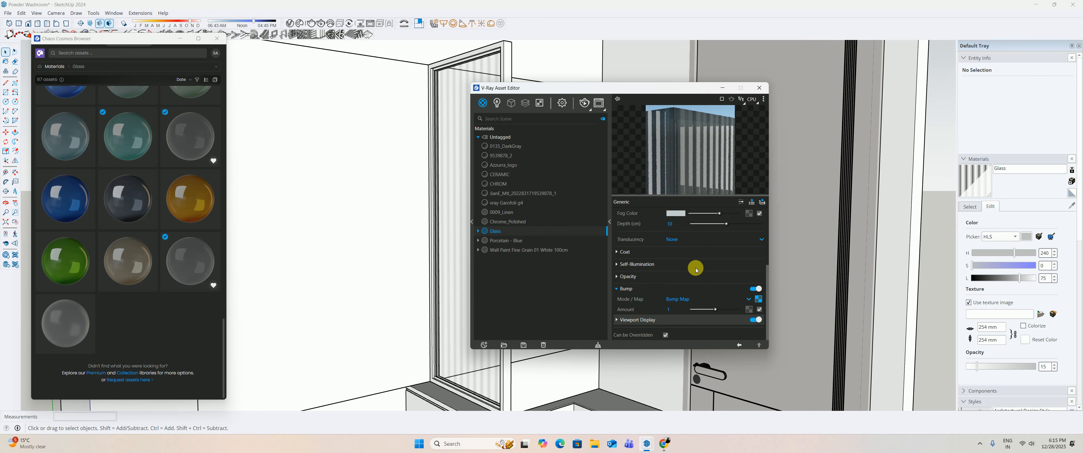
{"action": "left_click", "coordinate": [758, 300]}
{"action": "left_click", "coordinate": [673, 294]}
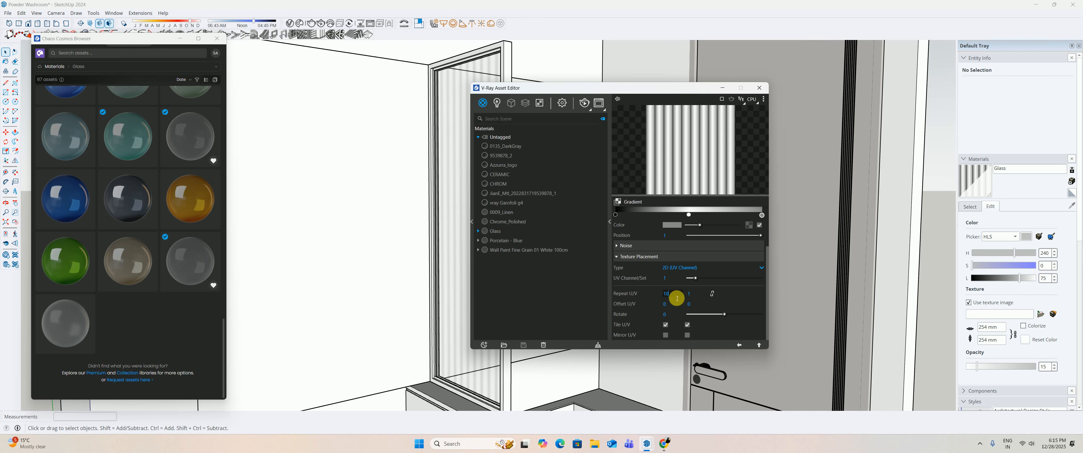
{"action": "type", "text": "5"}
{"action": "left_click", "coordinate": [740, 345]}
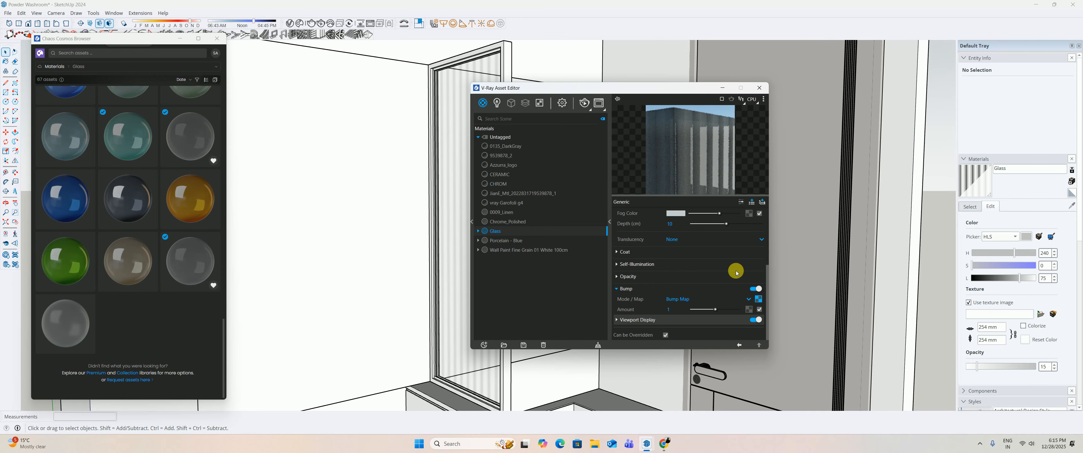
{"action": "left_click", "coordinate": [759, 90]}
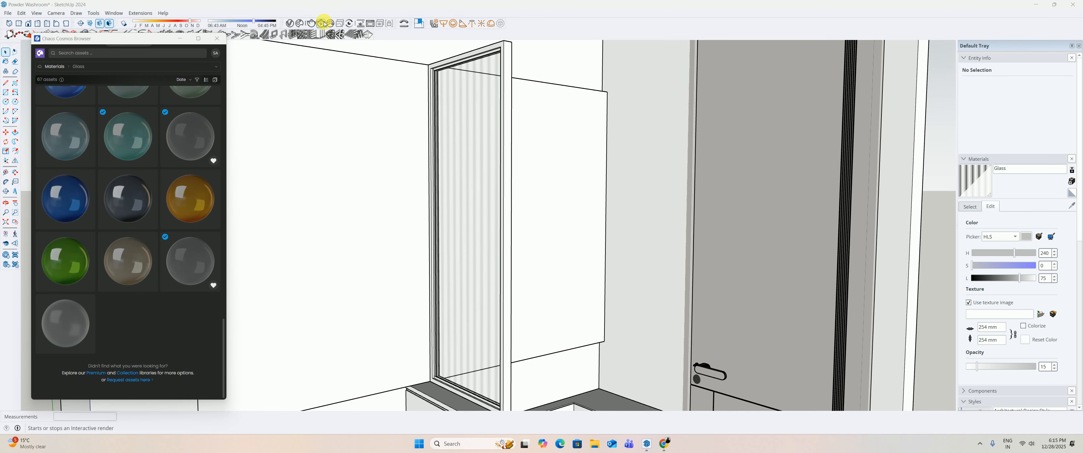
Run an interactive V-Ray render of the partition, examine the flute spacing, and put the frame buffer away.
{"action": "left_click", "coordinate": [326, 24]}
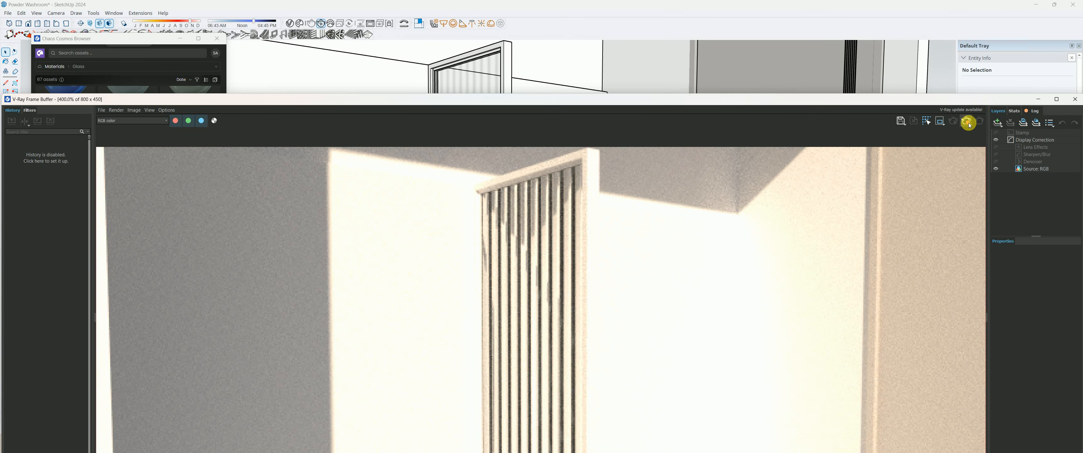
{"action": "left_click", "coordinate": [1040, 99]}
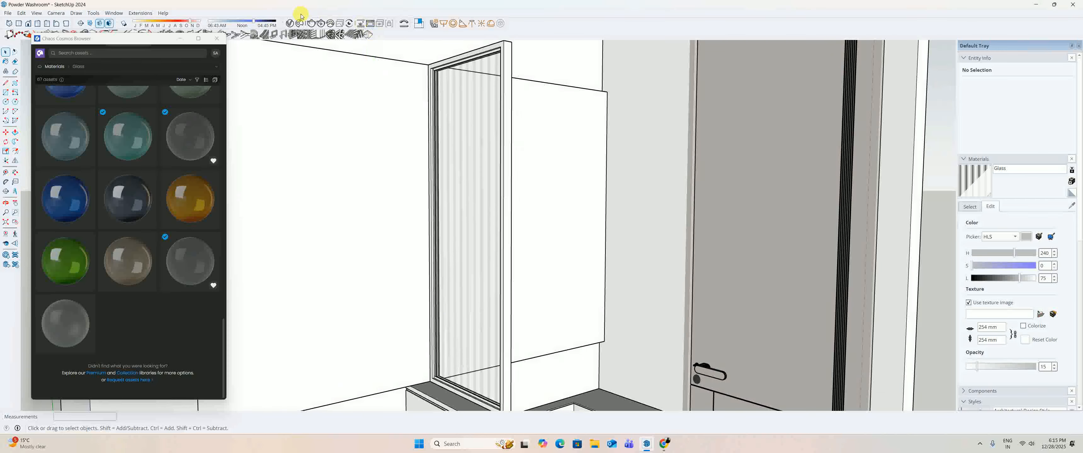
Set the U repeat of the Glass material's bump and diffuse gradients to 10 for narrower flutes.
{"action": "left_click", "coordinate": [290, 23]}
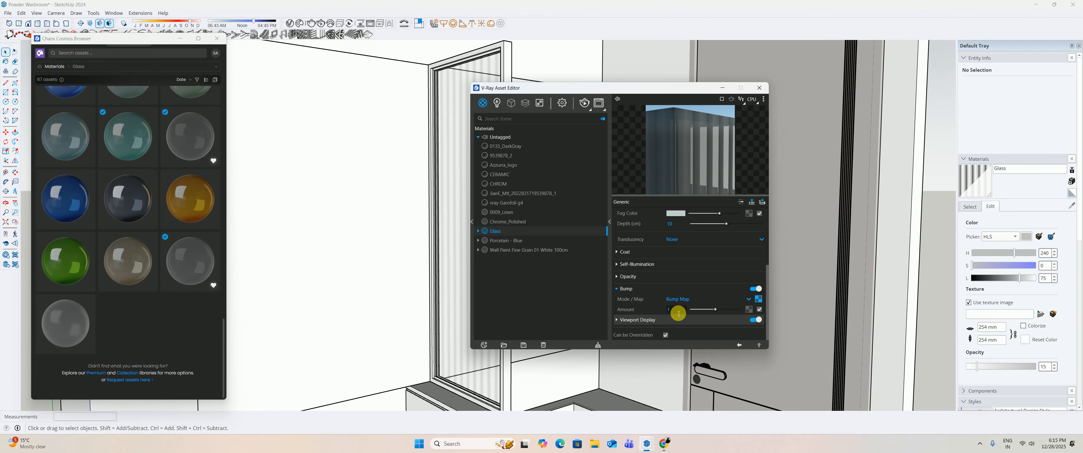
{"action": "left_click", "coordinate": [758, 299]}
{"action": "double_click", "coordinate": [670, 294]}
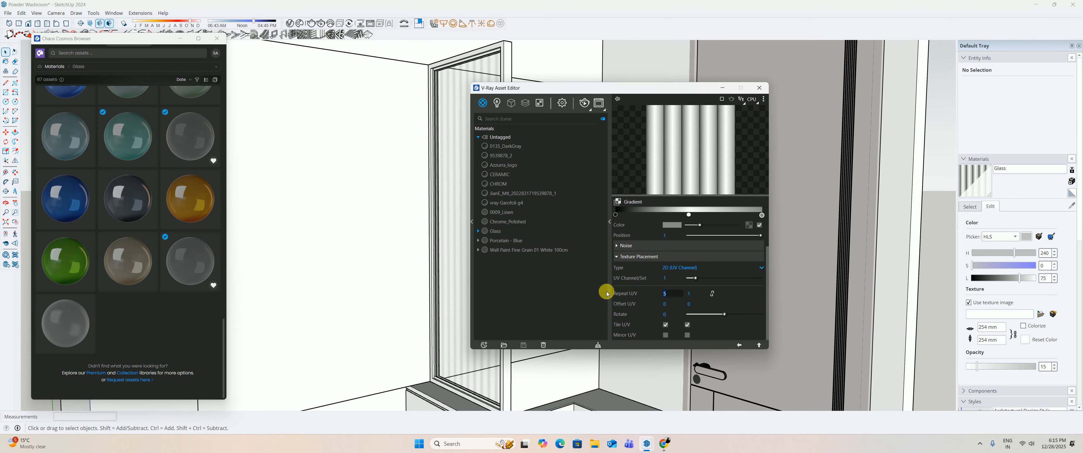
{"action": "type", "text": "1"}
{"action": "left_click", "coordinate": [740, 346]}
{"action": "scroll", "coordinate": [746, 227], "scroll_direction": "up", "scroll_amount": 4}
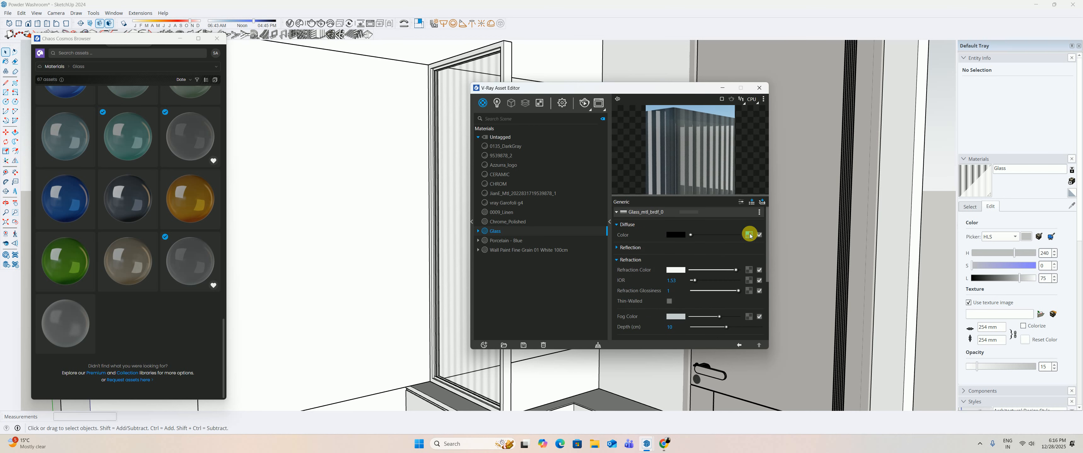
{"action": "left_click", "coordinate": [749, 236]}
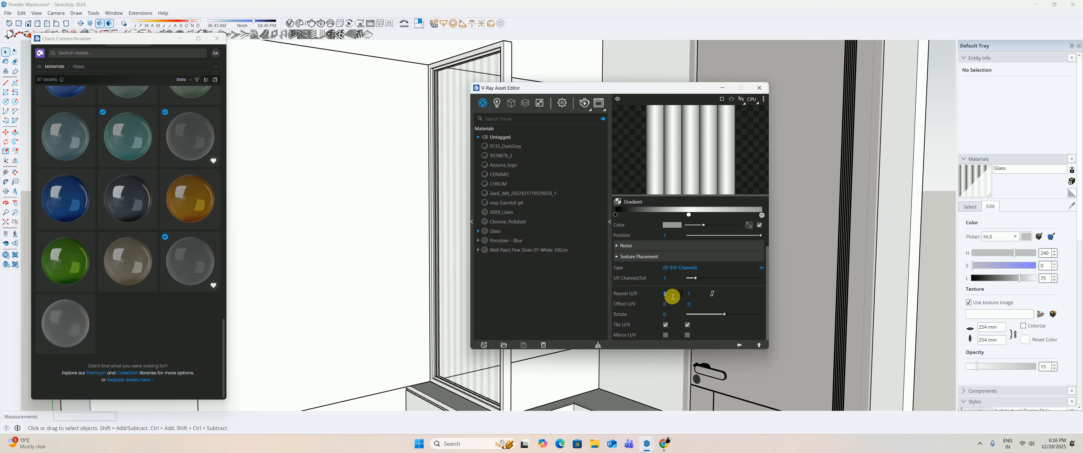
{"action": "type", "text": "10"}
{"action": "key", "text": "Tab"}
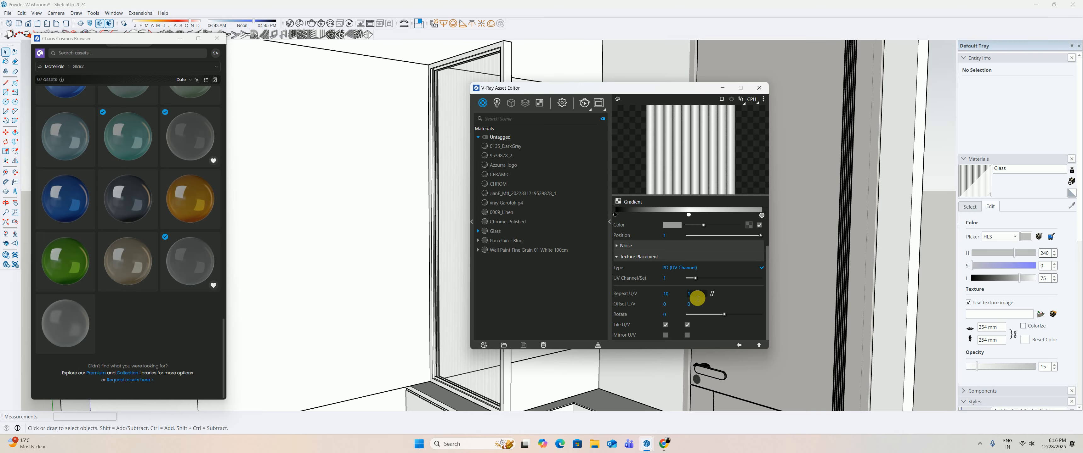
{"action": "left_click", "coordinate": [739, 344]}
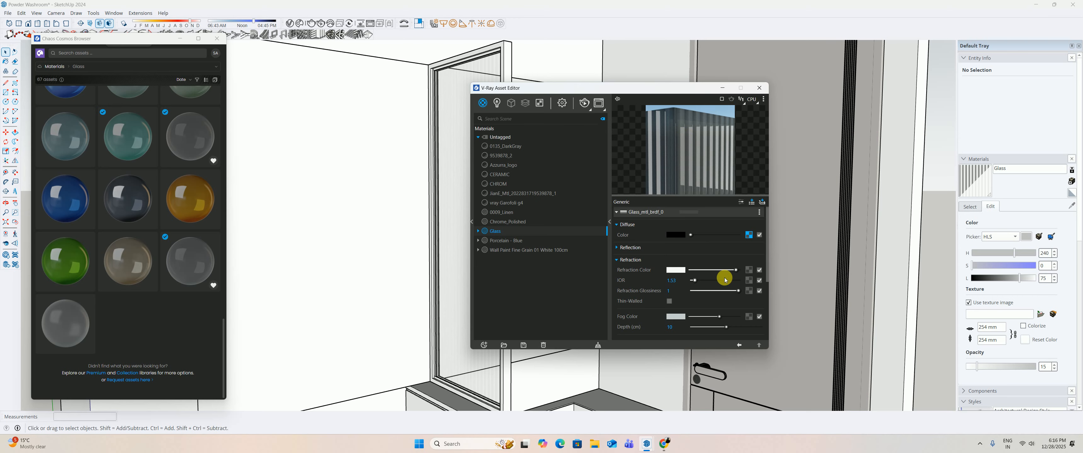
Set the Glass fog color to a near-neutral warm grey of about R 0.738, G 0.726, B 0.72.
{"action": "left_click", "coordinate": [667, 319]}
{"action": "left_click", "coordinate": [420, 183]}
{"action": "left_click_drag", "start_coordinate": [525, 209], "coordinate": [526, 165]}
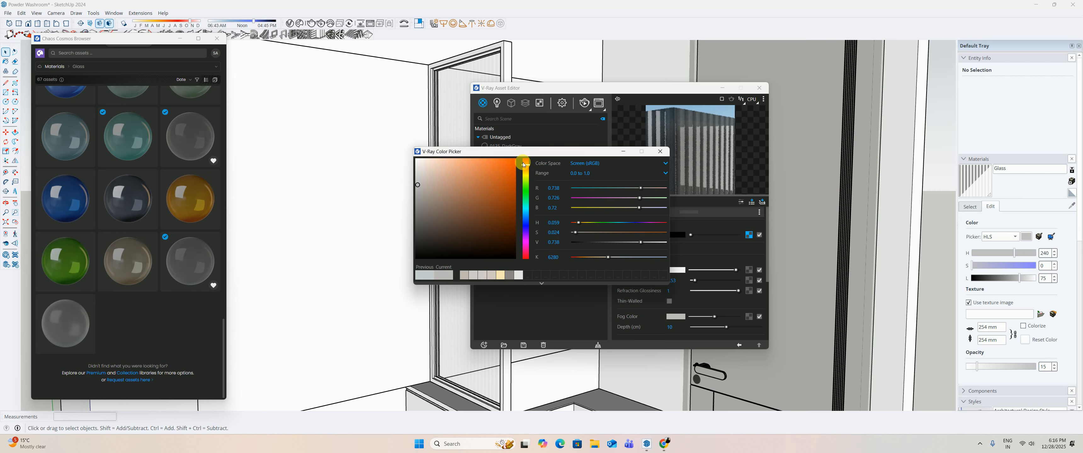
{"action": "left_click", "coordinate": [667, 151]}
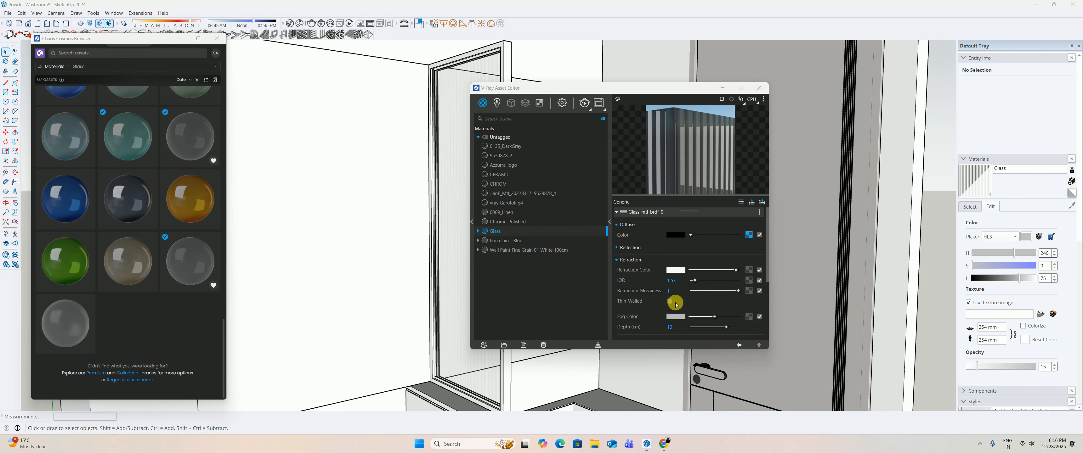
Set the Glass refraction IOR to 1.5 and its reflection glossiness to 1, and close the Asset Editor.
{"action": "left_click", "coordinate": [681, 281]}
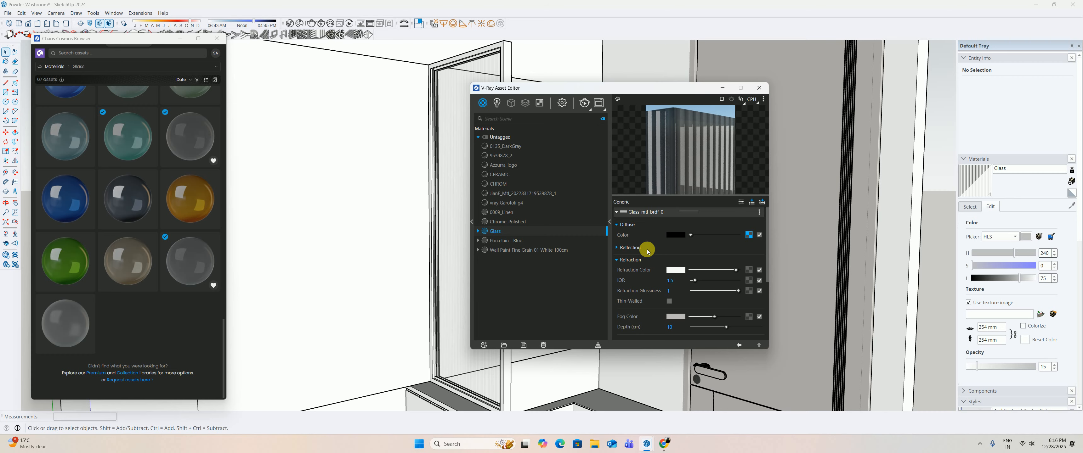
{"action": "left_click", "coordinate": [631, 247]}
{"action": "left_click_drag", "start_coordinate": [737, 269], "coordinate": [749, 267]}
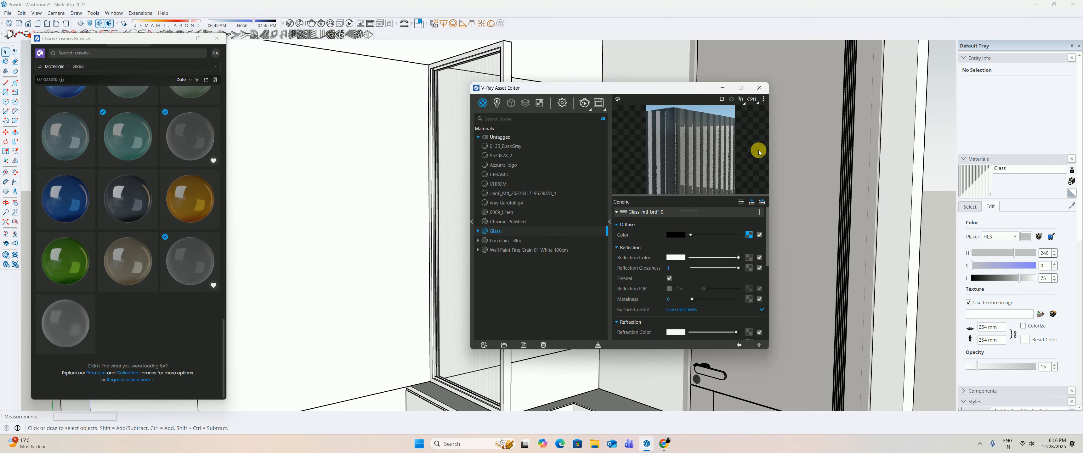
{"action": "left_click", "coordinate": [760, 88]}
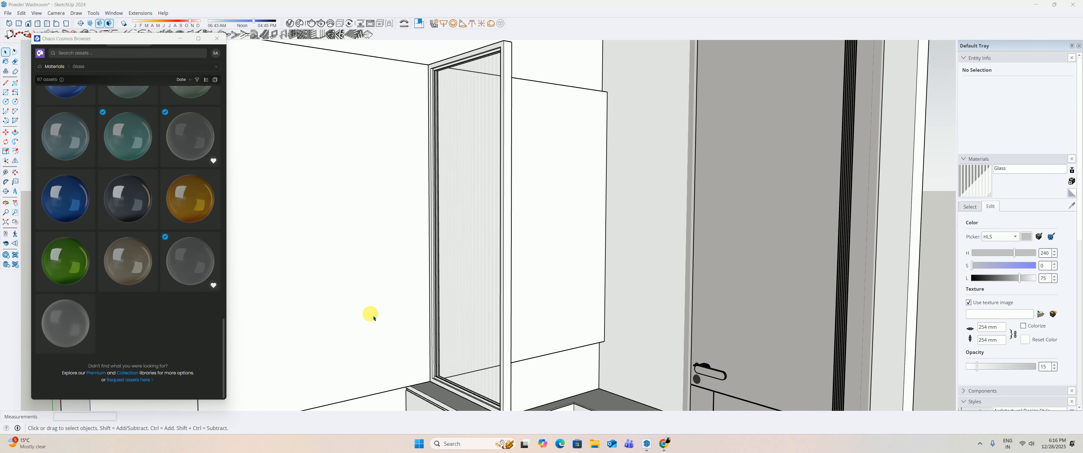
Close the Chaos Cosmos browser and open the back-wall panel group for editing with its rear beveled edge in view.
{"action": "left_click", "coordinate": [217, 38]}
{"action": "middle_click_drag", "start_coordinate": [537, 273], "coordinate": [360, 237]}
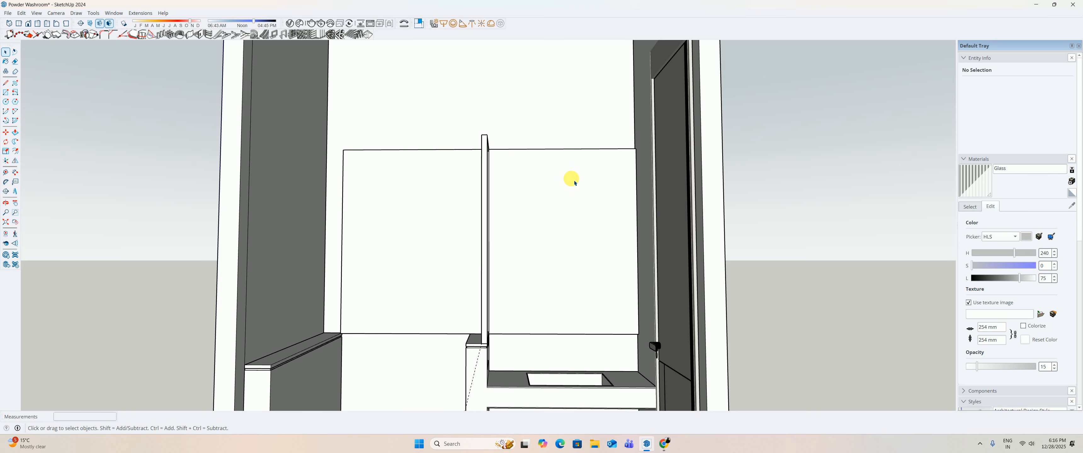
{"action": "double_click", "coordinate": [525, 187]}
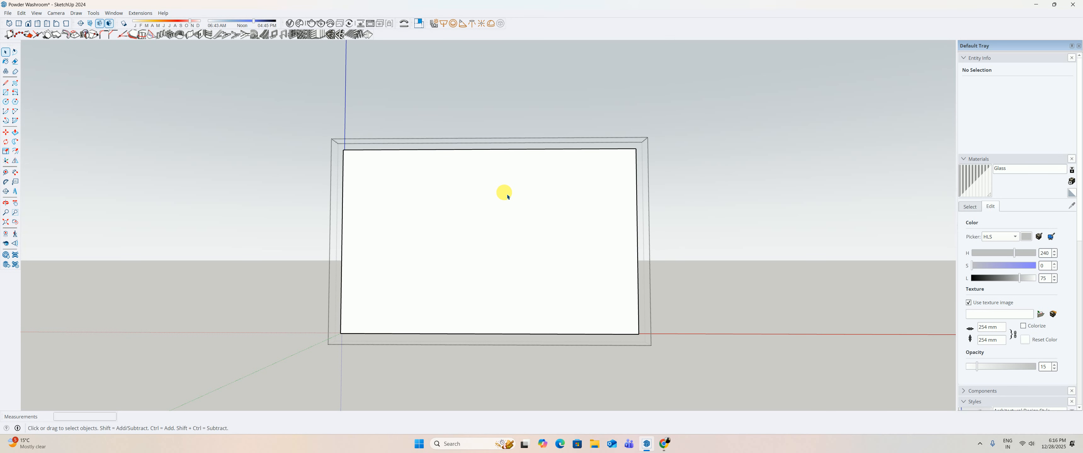
{"action": "middle_click_drag", "start_coordinate": [351, 203], "coordinate": [519, 225]}
{"action": "scroll", "coordinate": [357, 189], "scroll_direction": "up", "scroll_amount": 5}
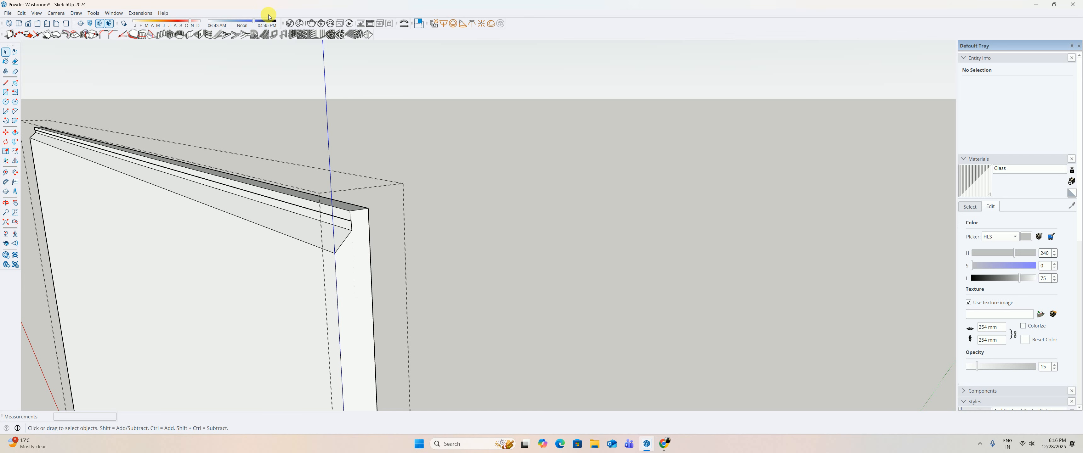
Create a new V-Ray Emissive material in the Asset Editor.
{"action": "left_click", "coordinate": [290, 24]}
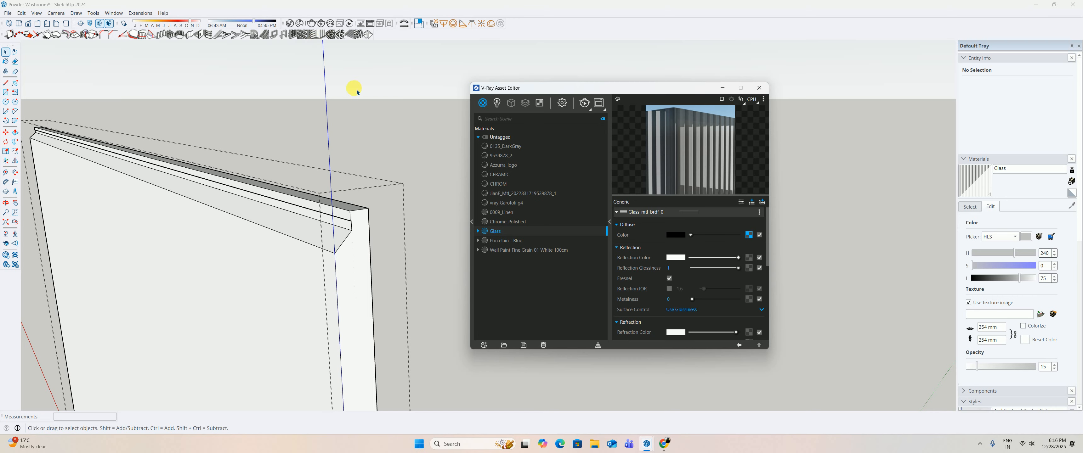
{"action": "left_click", "coordinate": [484, 346]}
{"action": "mouse_move", "coordinate": [502, 336]}
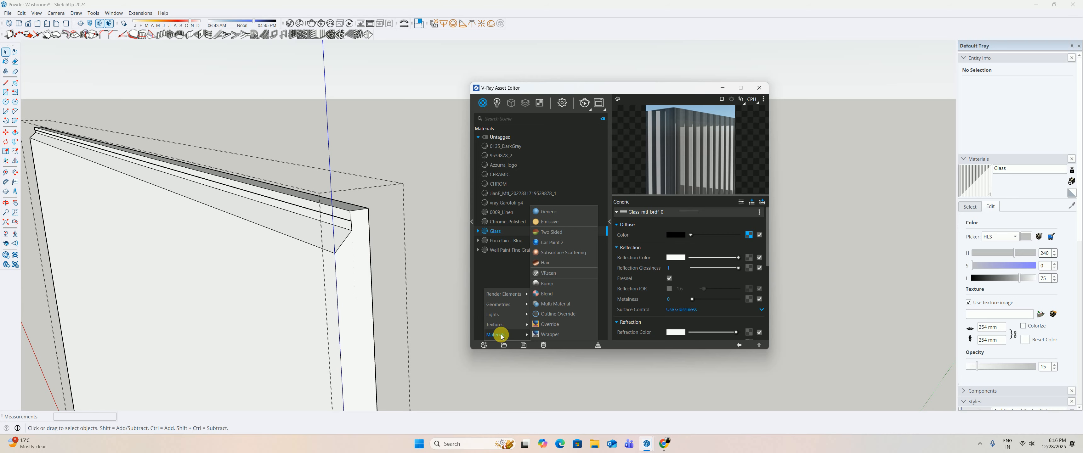
{"action": "left_click", "coordinate": [561, 222]}
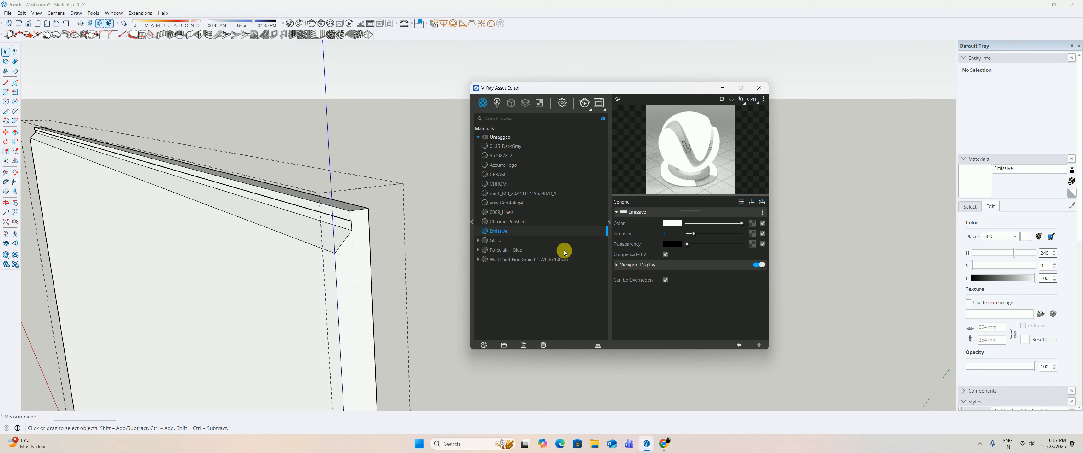
Set the Emissive color to a pale warm yellow of about R 1, G 0.96, B 0.616.
{"action": "left_click", "coordinate": [669, 224]}
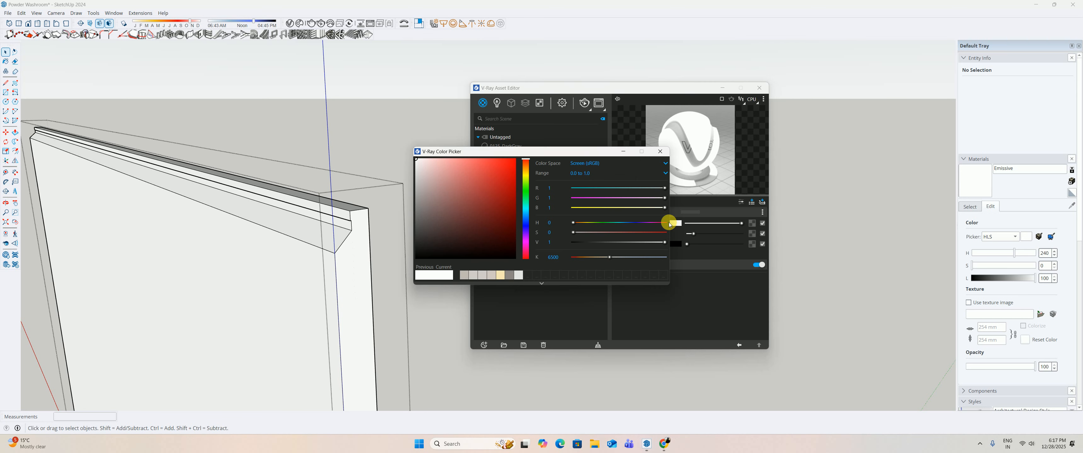
{"action": "left_click_drag", "start_coordinate": [526, 163], "coordinate": [524, 174]}
{"action": "left_click", "coordinate": [449, 161]}
{"action": "left_click_drag", "start_coordinate": [450, 160], "coordinate": [453, 161]}
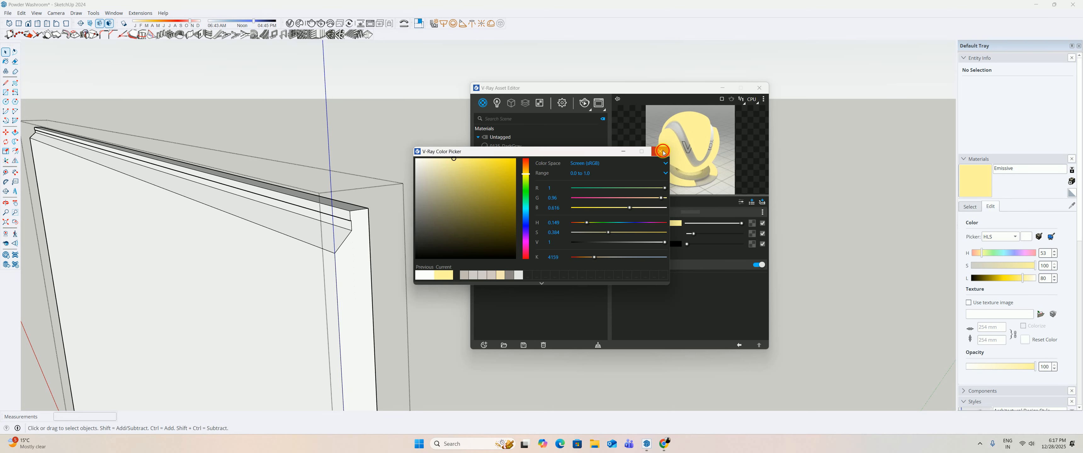
{"action": "left_click", "coordinate": [662, 153]}
Raise the Emissive material's intensity, deepen its yellow to a more saturated tone, and close the Asset Editor.
{"action": "left_click", "coordinate": [676, 234]}
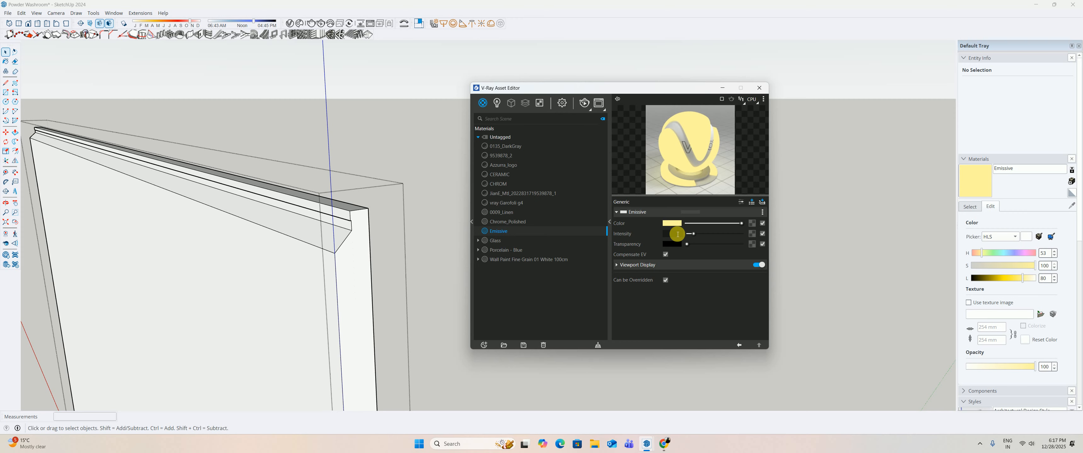
{"action": "left_click", "coordinate": [672, 223]}
{"action": "left_click", "coordinate": [456, 160]}
{"action": "left_click_drag", "start_coordinate": [457, 160], "coordinate": [465, 159]}
{"action": "left_click", "coordinate": [660, 152]}
{"action": "left_click", "coordinate": [759, 87]}
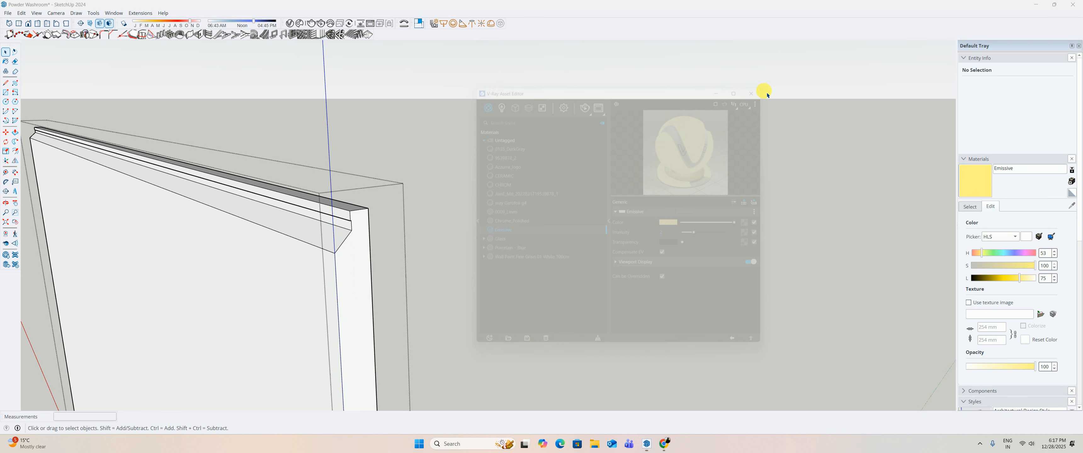
Paint the Emissive material onto the beveled faces behind the back-wall panel's edges and leave the group.
{"action": "left_click", "coordinate": [963, 207]}
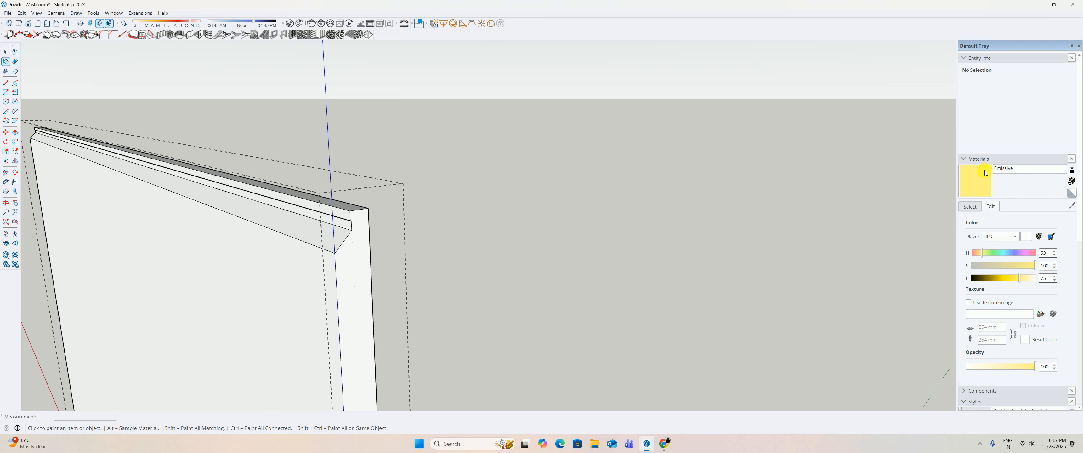
{"action": "left_click", "coordinate": [339, 238]}
{"action": "mouse_move", "coordinate": [341, 239]}
{"action": "middle_mouse_down"}
{"action": "mouse_move", "coordinate": [353, 226]}
{"action": "mouse_move", "coordinate": [329, 177]}
{"action": "mouse_move", "coordinate": [322, 121]}
{"action": "mouse_move", "coordinate": [354, 218]}
{"action": "mouse_move", "coordinate": [341, 354]}
{"action": "mouse_move", "coordinate": [355, 390]}
{"action": "mouse_move", "coordinate": [346, 358]}
{"action": "mouse_move", "coordinate": [194, 306]}
{"action": "mouse_move", "coordinate": [249, 276]}
{"action": "middle_mouse_up"}
{"action": "left_click", "coordinate": [347, 356]}
{"action": "left_click", "coordinate": [348, 362]}
{"action": "scroll", "coordinate": [387, 274], "scroll_direction": "down", "scroll_amount": 3}
{"action": "key", "text": "space"}
{"action": "scroll", "coordinate": [399, 278], "scroll_direction": "down", "scroll_amount": 5}
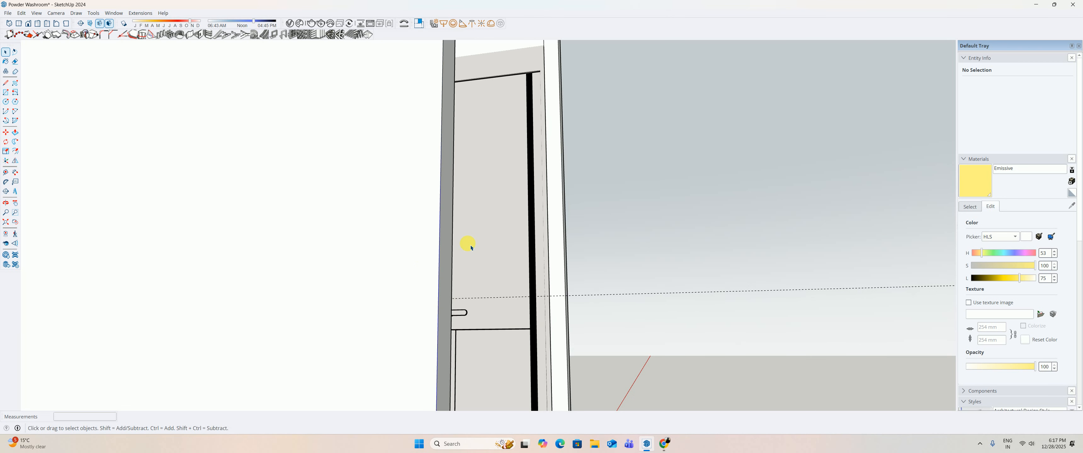
Switch to the Front view and frame the washroom interior with the partition and basin counter.
{"action": "middle_click_drag", "start_coordinate": [471, 246], "coordinate": [354, 226]}
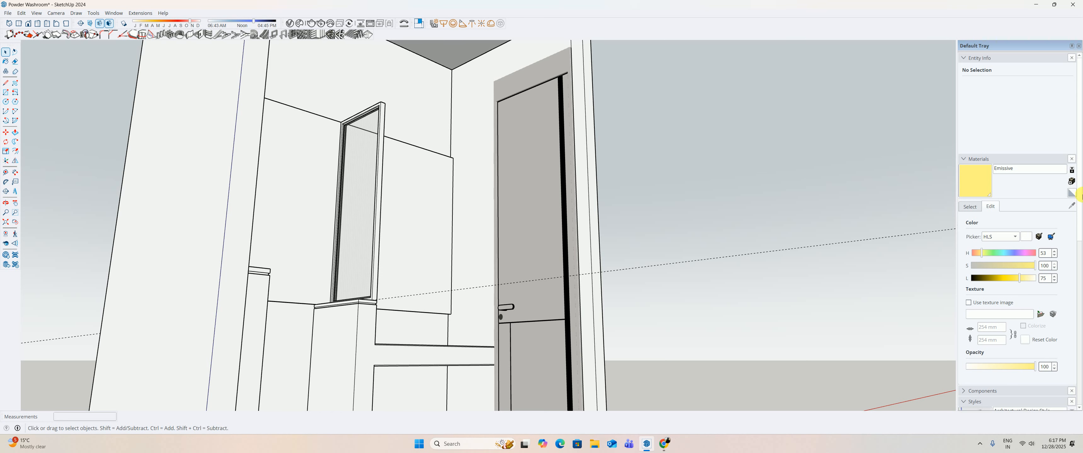
{"action": "left_click", "coordinate": [36, 13]}
{"action": "left_click", "coordinate": [29, 27]}
{"action": "left_click", "coordinate": [29, 27]}
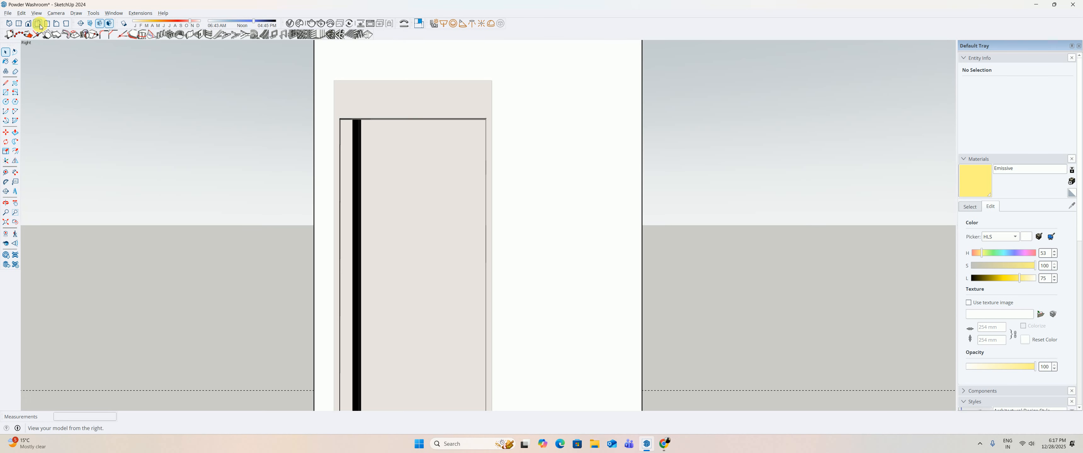
{"action": "left_click", "coordinate": [29, 27]}
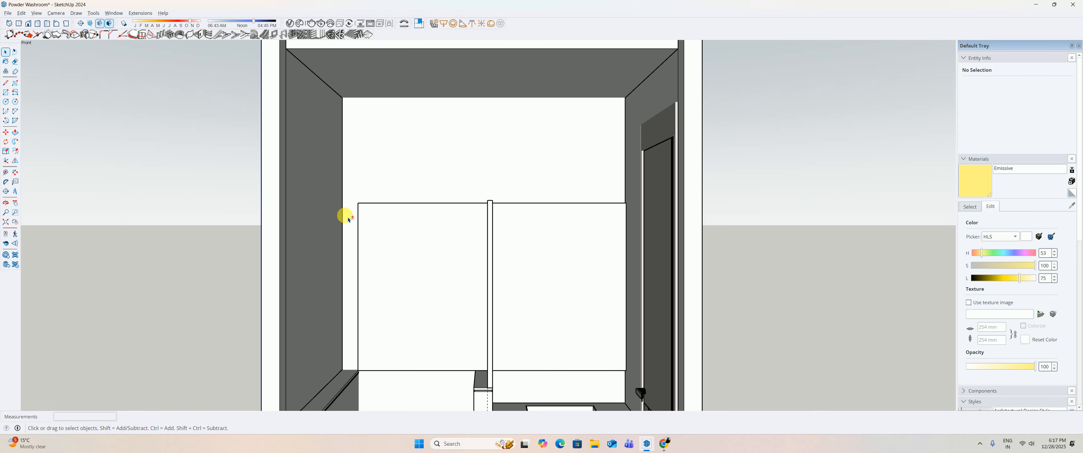
{"action": "middle_click_drag", "start_coordinate": [344, 217], "coordinate": [299, 99], "text": "shift"}
{"action": "scroll", "coordinate": [360, 150], "scroll_direction": "down", "scroll_amount": 1}
{"action": "middle_click_drag", "start_coordinate": [337, 152], "coordinate": [364, 192], "text": "shift"}
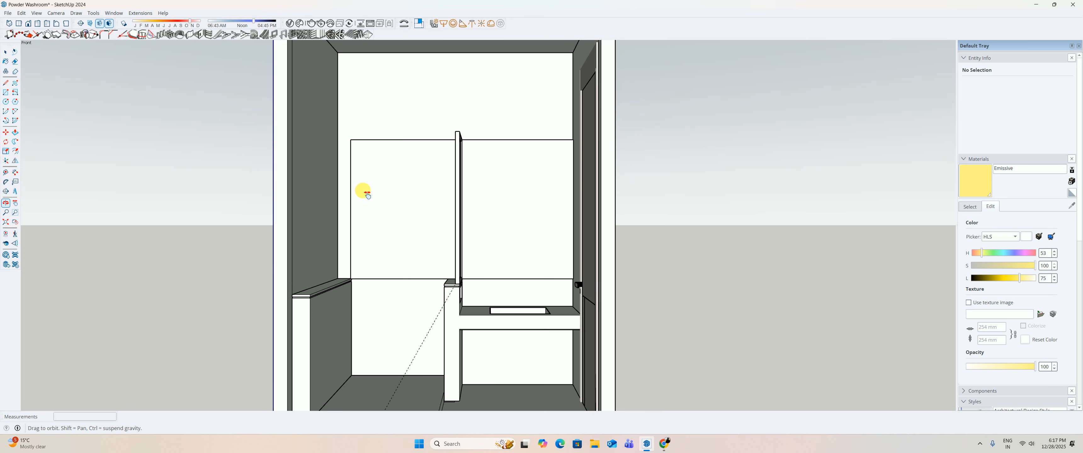
{"action": "key", "text": "space"}
Turn on the V-Ray safe frame, set the render output aspect ratio to 4:5 - Portrait, and close the Asset Editor.
{"action": "left_click", "coordinate": [289, 23]}
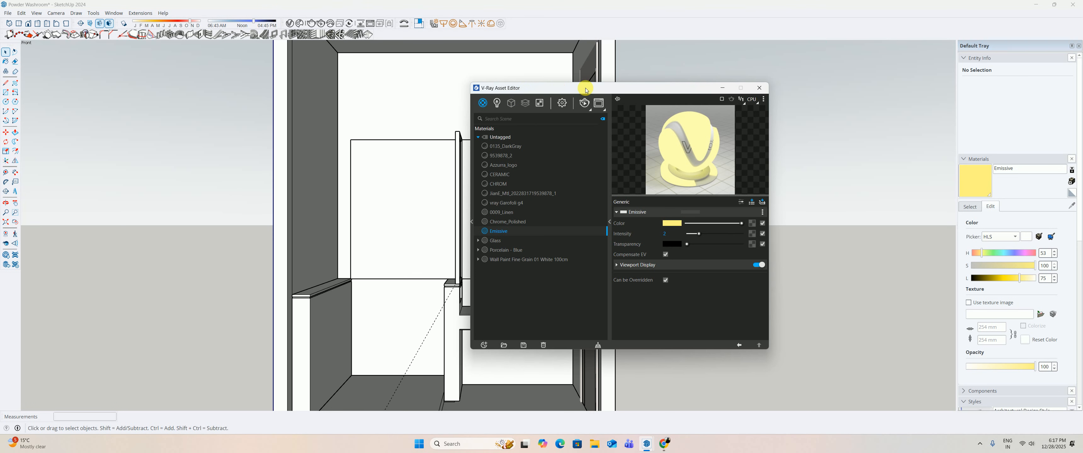
{"action": "left_click", "coordinate": [563, 102]}
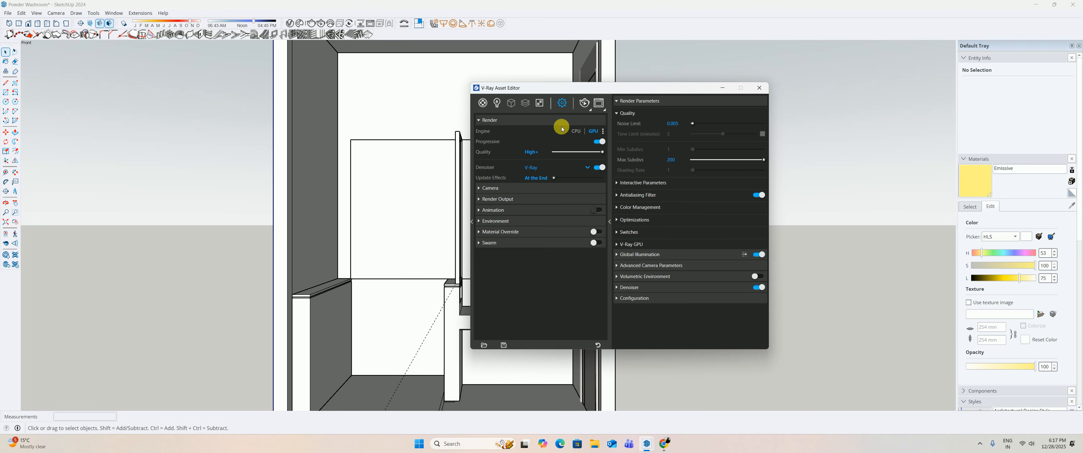
{"action": "left_click", "coordinate": [556, 199]}
{"action": "left_click", "coordinate": [598, 210]}
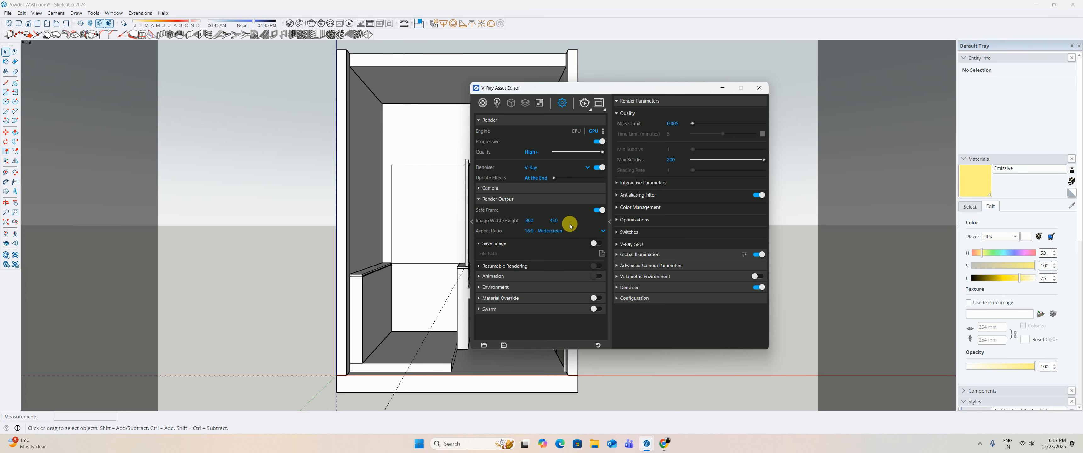
{"action": "left_click", "coordinate": [561, 229]}
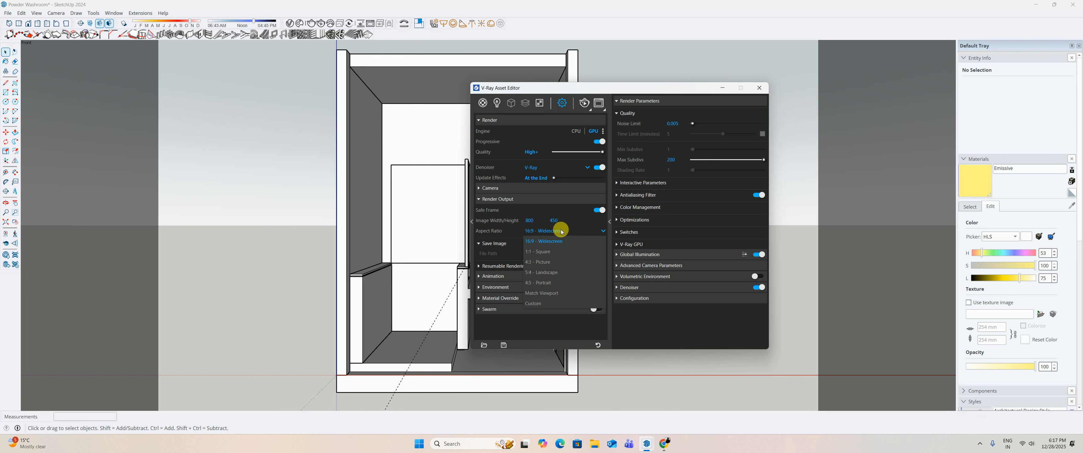
{"action": "left_click", "coordinate": [544, 282]}
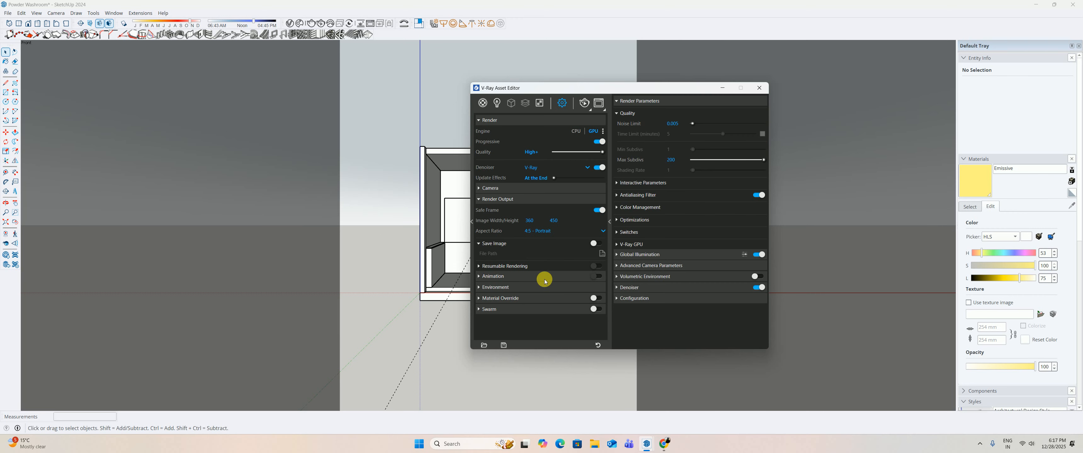
{"action": "left_click", "coordinate": [760, 95]}
Zoom the front view in on the washroom interior so the back wall, partition and basin counter fill the frame.
{"action": "key", "text": "z"}
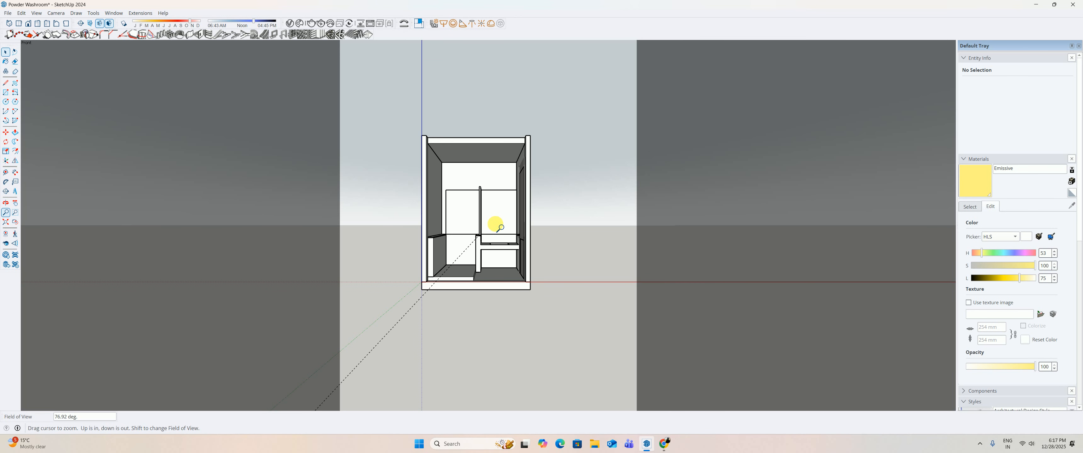
{"action": "left_click_drag", "start_coordinate": [479, 322], "coordinate": [464, 148]}
{"action": "key", "text": "o"}
{"action": "left_click_drag", "start_coordinate": [498, 179], "coordinate": [519, 177]}
{"action": "key", "text": "z"}
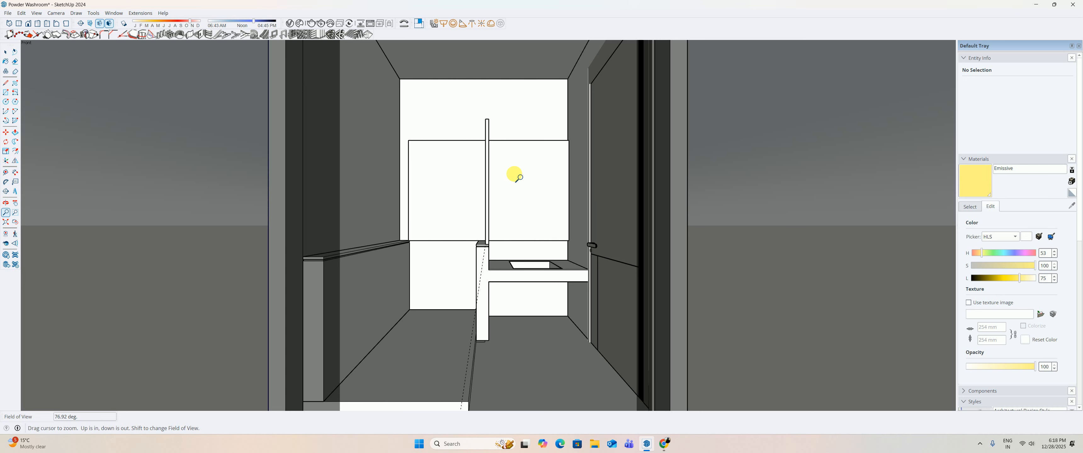
{"action": "left_click_drag", "start_coordinate": [499, 337], "coordinate": [507, 297]}
{"action": "key", "text": "space"}
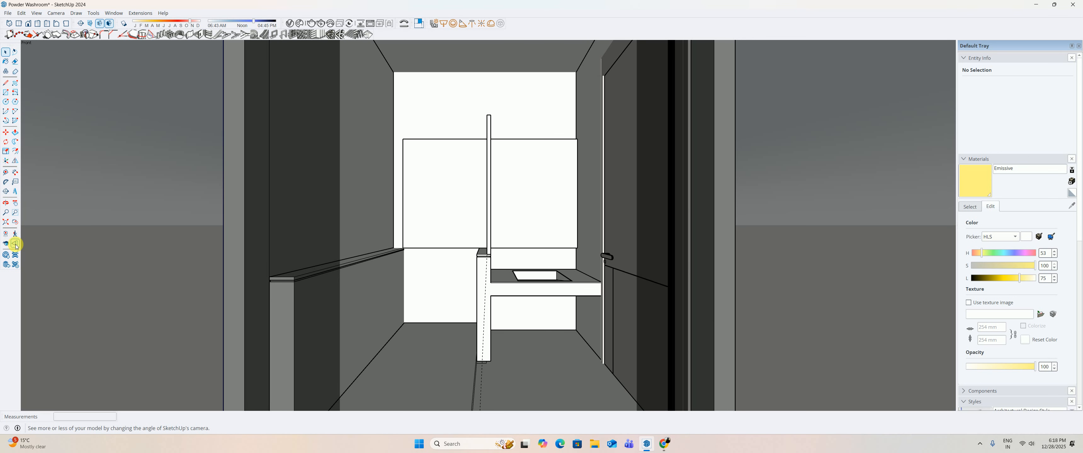
Set the camera's field of view to 40 degrees and recenter the washroom interior in the frame.
{"action": "left_click", "coordinate": [17, 247]}
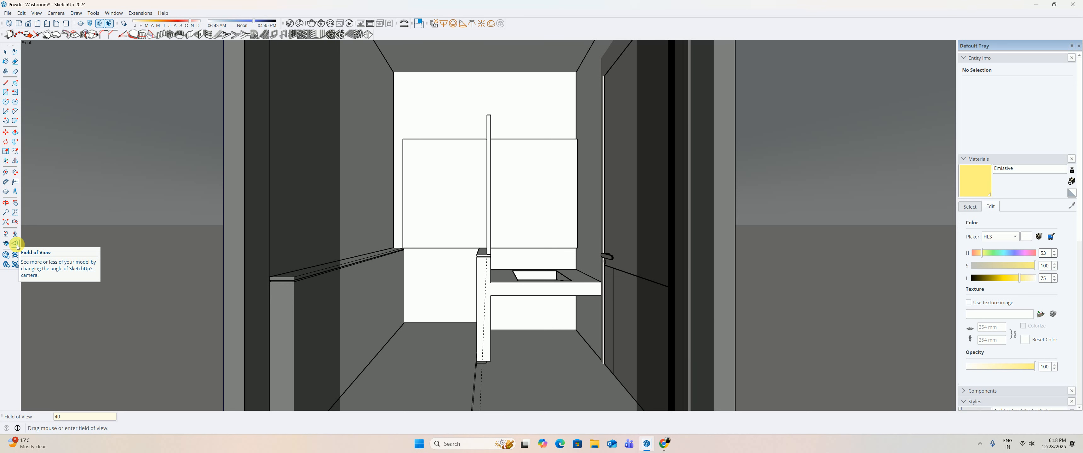
{"action": "key", "text": "Return"}
{"action": "mouse_move", "coordinate": [288, 297]}
{"action": "middle_mouse_down"}
{"action": "mouse_move", "coordinate": [280, 317]}
{"action": "mouse_move", "coordinate": [298, 341]}
{"action": "middle_mouse_up"}
{"action": "key", "text": "space"}
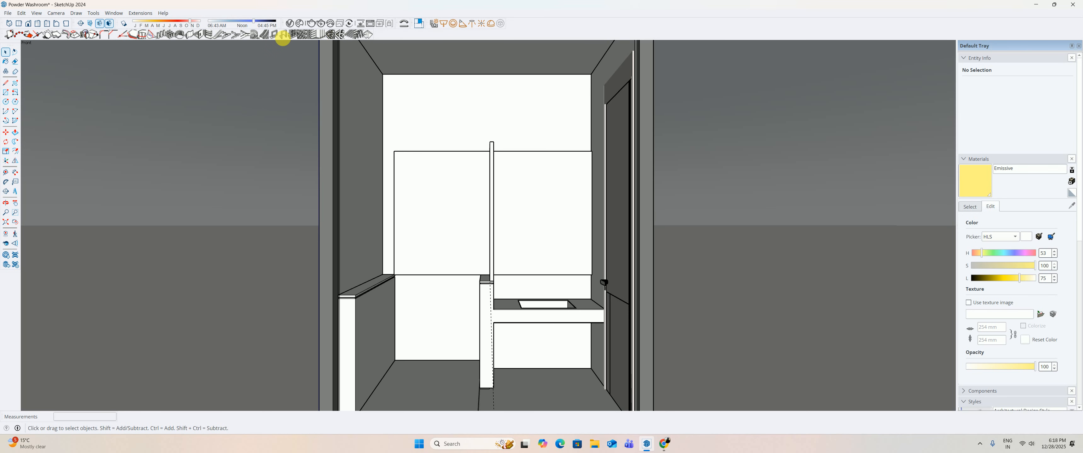
Save the framed front view of the washroom as a new scene.
{"action": "left_click", "coordinate": [37, 13]}
{"action": "mouse_move", "coordinate": [76, 163]}
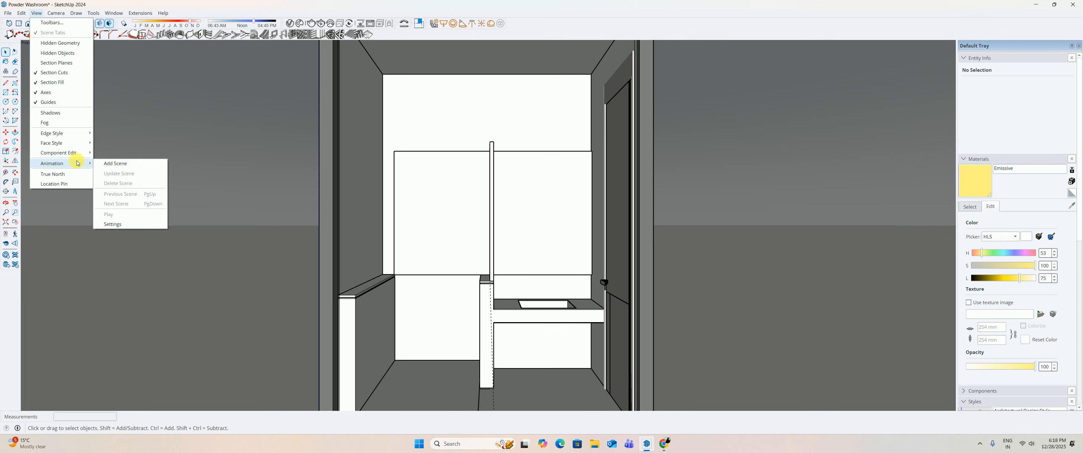
{"action": "left_click", "coordinate": [117, 166]}
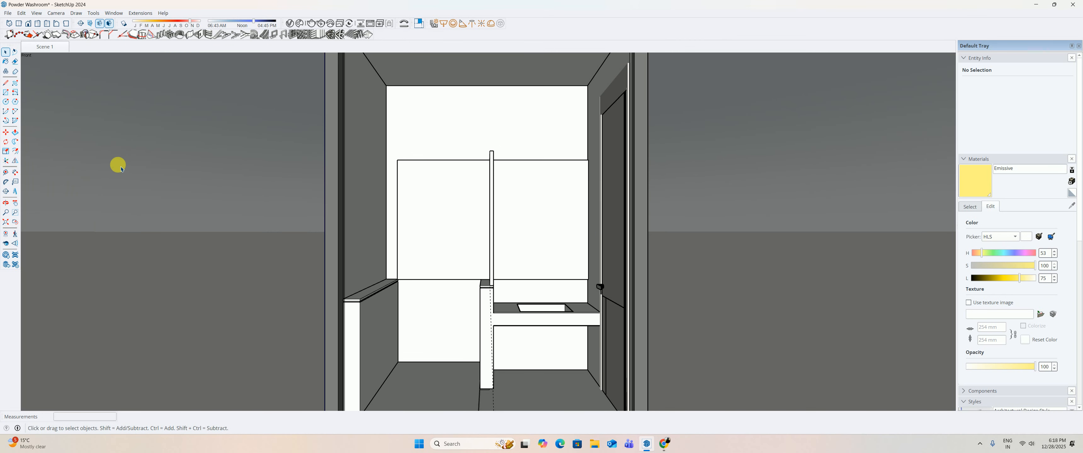
Start an interactive V-Ray render of the scene and turn off the SunLight.
{"action": "left_click", "coordinate": [326, 23]}
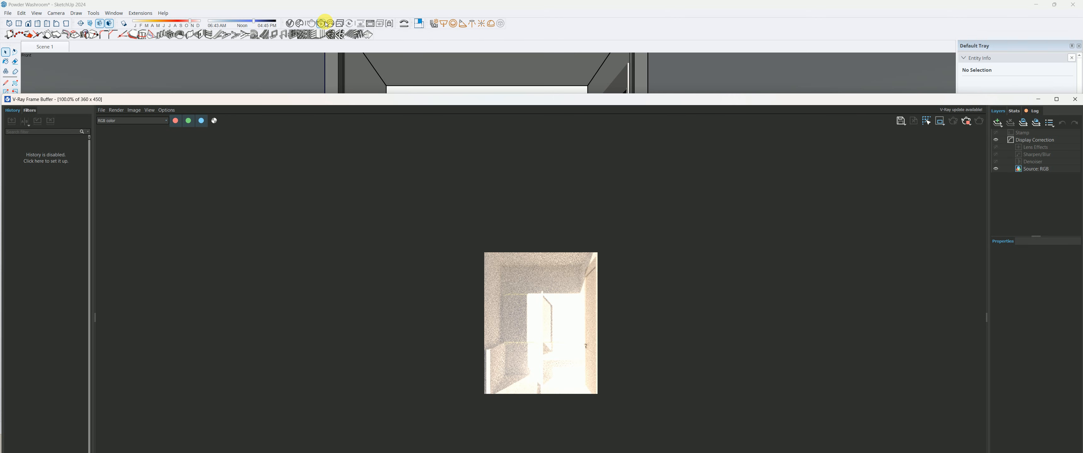
{"action": "left_click", "coordinate": [294, 24]}
{"action": "left_click", "coordinate": [497, 103]}
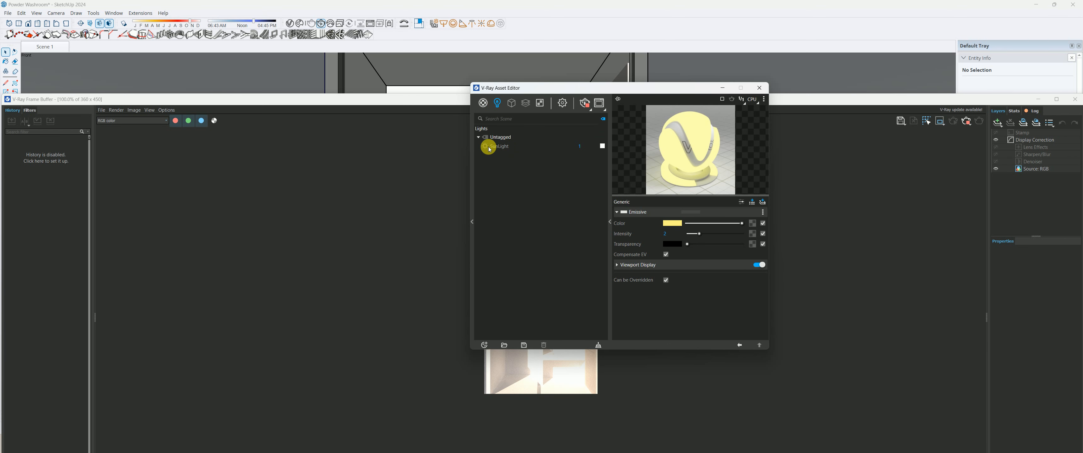
{"action": "left_click", "coordinate": [986, 131]}
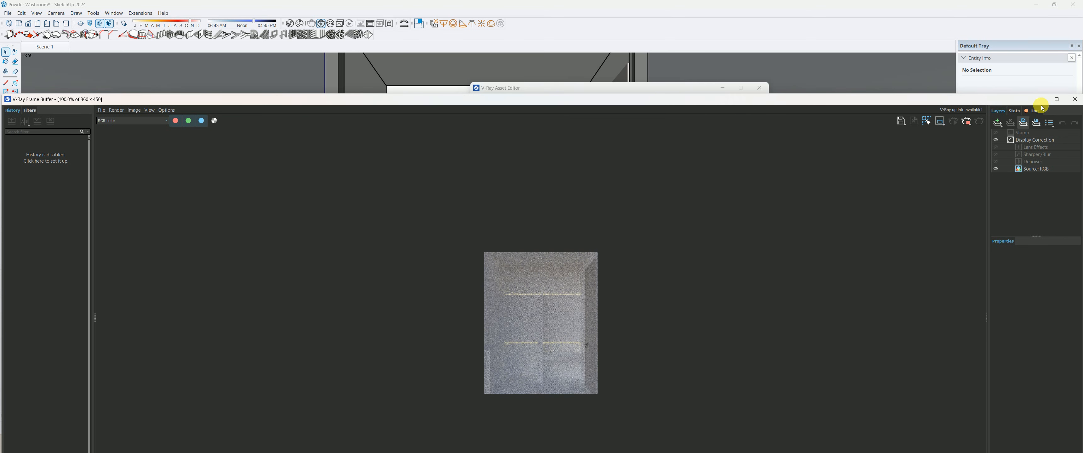
Enlarge the render window, inspect the back-wall panel's backlighting up close, and close the render window.
{"action": "left_click", "coordinate": [1057, 100]}
{"action": "scroll", "coordinate": [543, 208], "scroll_direction": "up", "scroll_amount": 1}
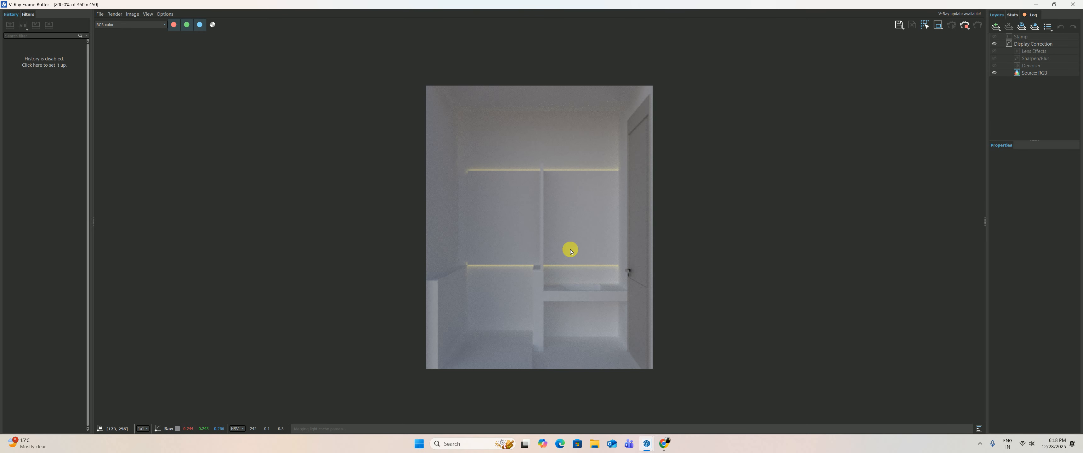
{"action": "scroll", "coordinate": [595, 281], "scroll_direction": "up", "scroll_amount": 2}
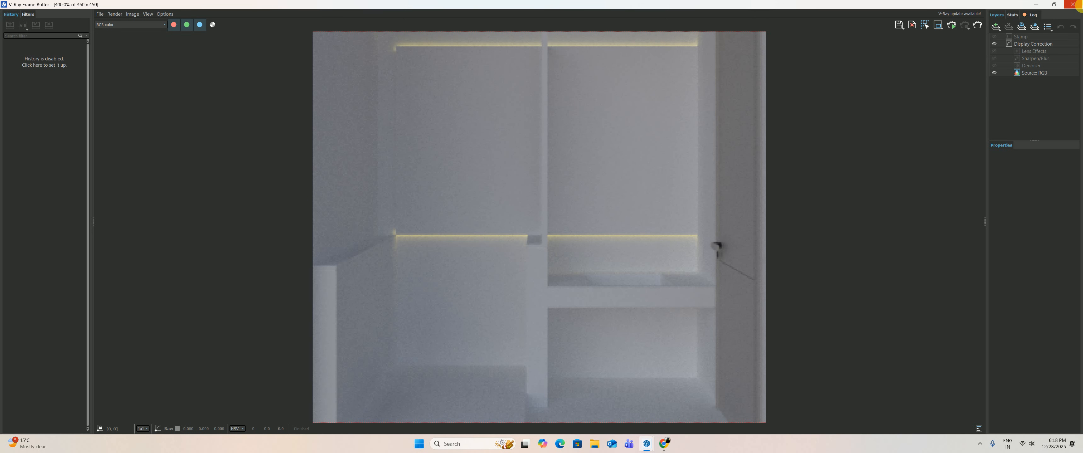
{"action": "left_click", "coordinate": [1073, 4]}
Extend the back-wall panel by moving its left end along the red axis to the left wall, leave the group, and close the Asset Editor.
{"action": "double_click", "coordinate": [401, 218]}
{"action": "left_click_drag", "start_coordinate": [350, 118], "coordinate": [425, 366]}
{"action": "key", "text": "m"}
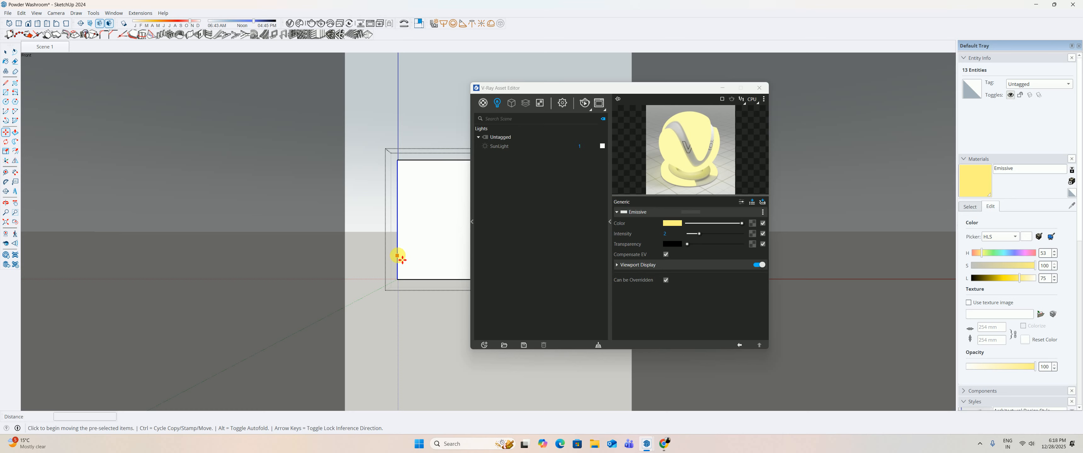
{"action": "left_click", "coordinate": [397, 255]}
{"action": "key", "text": "shift"}
{"action": "key", "text": "i"}
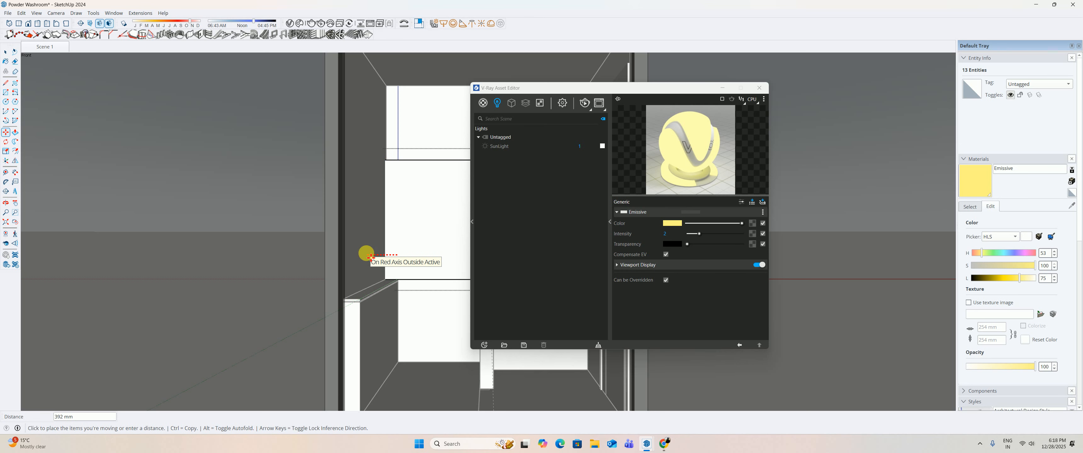
{"action": "left_click", "coordinate": [349, 297]}
{"action": "key", "text": "space"}
{"action": "key", "text": "Escape"}
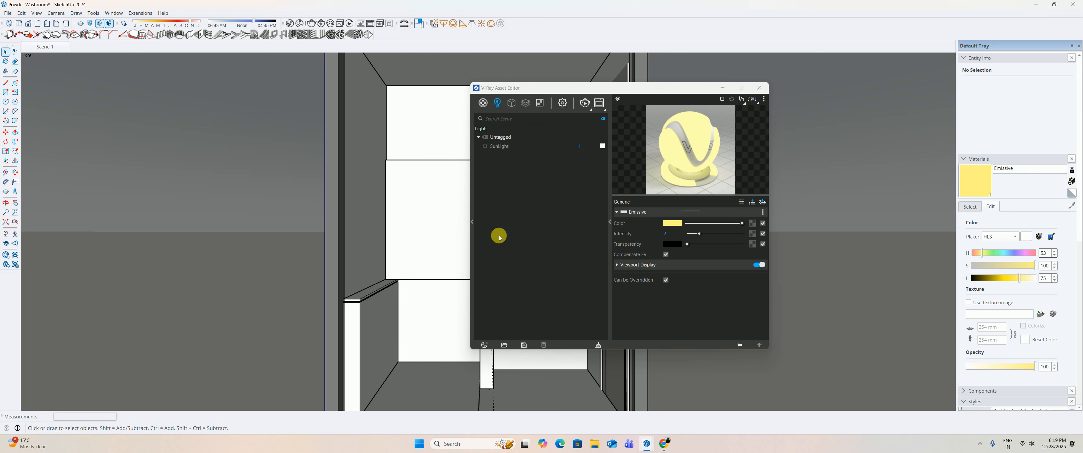
{"action": "left_click", "coordinate": [759, 88]}
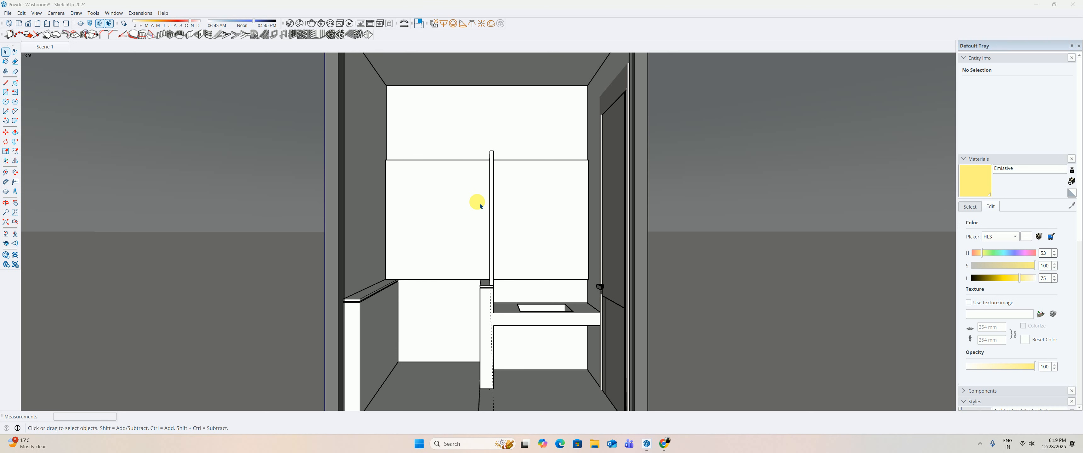
Switch to Chrome and open the 3D Warehouse website in a new tab.
{"action": "scroll", "coordinate": [480, 210], "scroll_direction": "down", "scroll_amount": 4}
{"action": "middle_click_drag", "start_coordinate": [483, 221], "coordinate": [429, 332]}
{"action": "scroll", "coordinate": [428, 309], "scroll_direction": "up", "scroll_amount": 3}
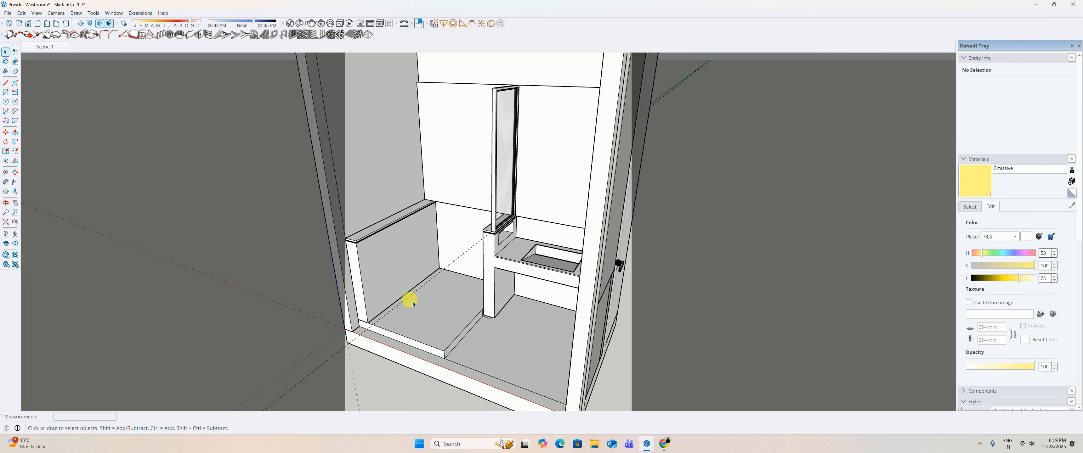
{"action": "left_click", "coordinate": [664, 450]}
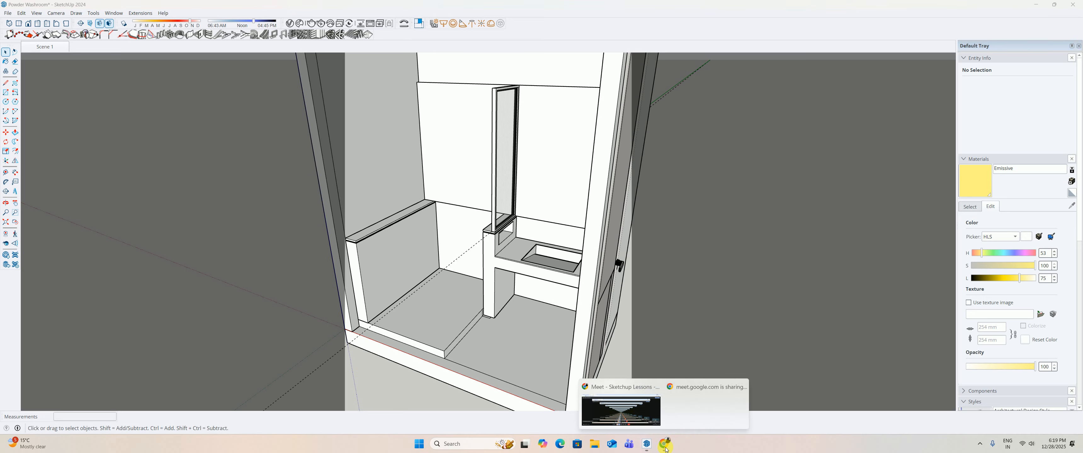
{"action": "left_click", "coordinate": [648, 421]}
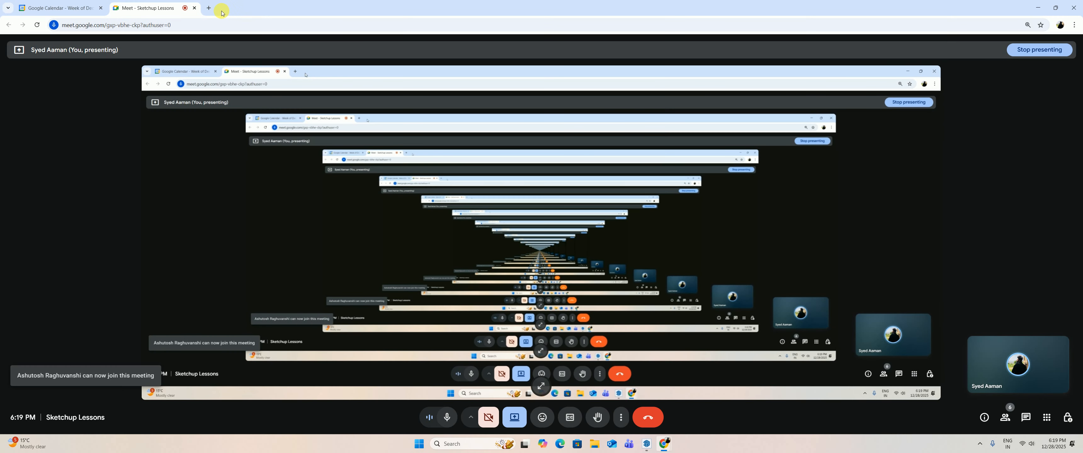
{"action": "left_click", "coordinate": [209, 8]}
{"action": "left_click", "coordinate": [441, 150]}
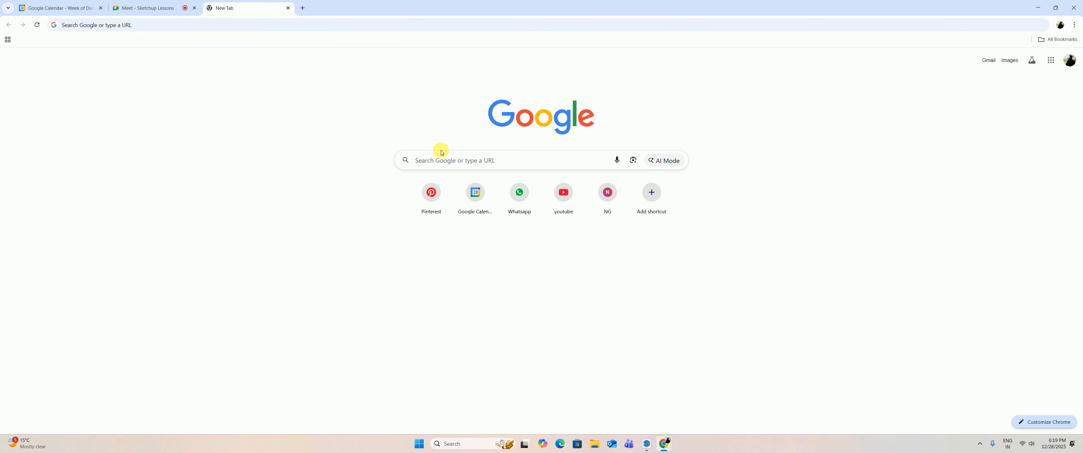
{"action": "left_click", "coordinate": [439, 167]}
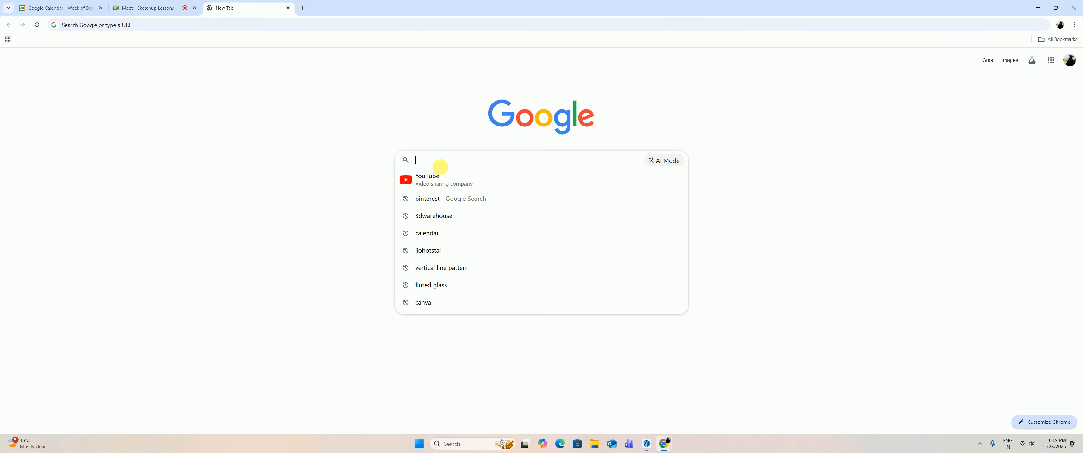
{"action": "left_click", "coordinate": [435, 214]}
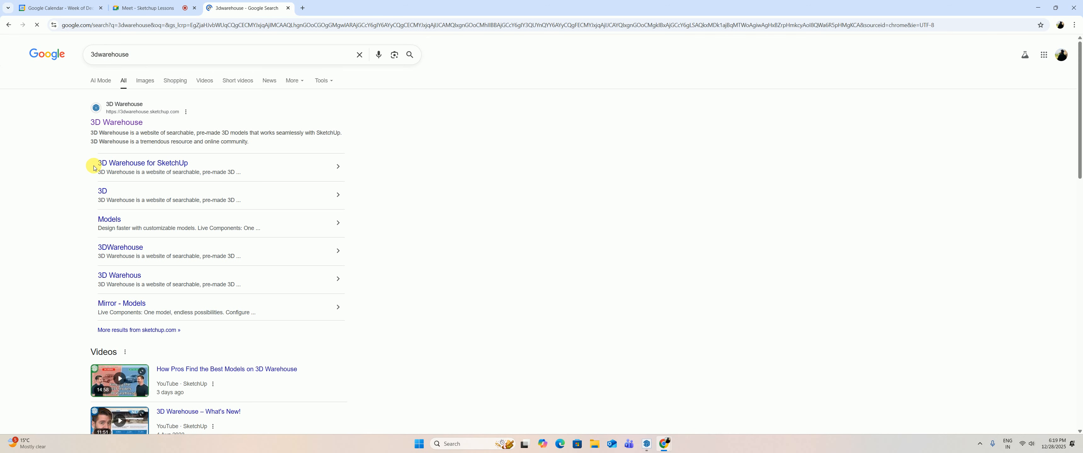
{"action": "left_click", "coordinate": [123, 124]}
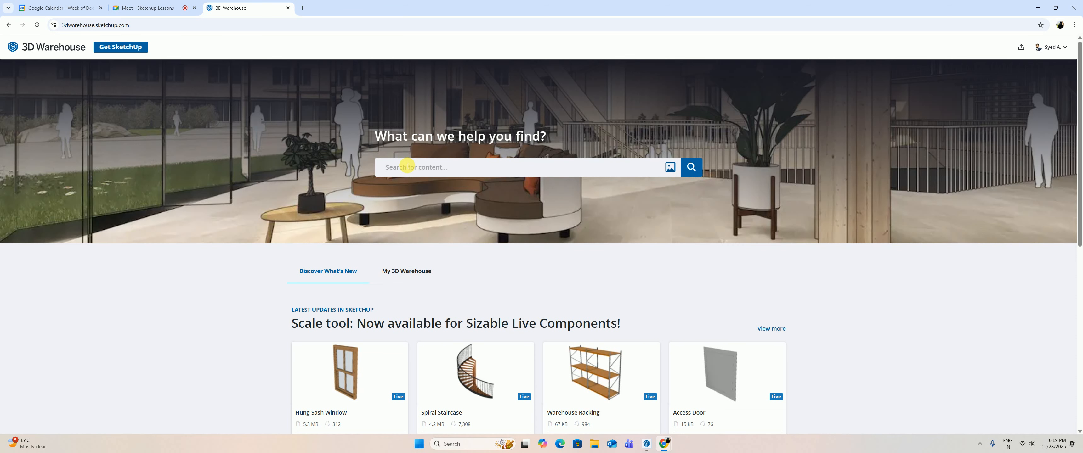
Search 3D Warehouse for wc and download the 383 KB Toilet model from a WC collection.
{"action": "key", "text": "Return"}
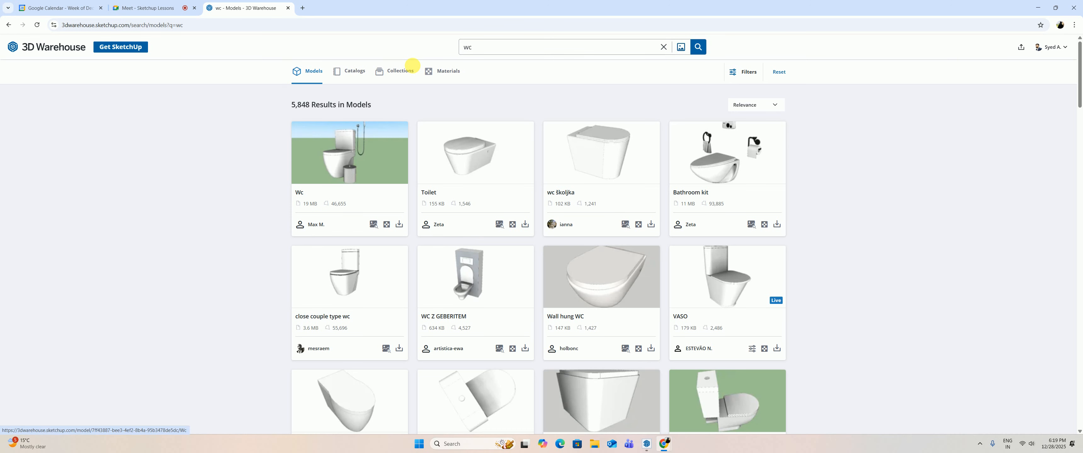
{"action": "left_click", "coordinate": [408, 70]}
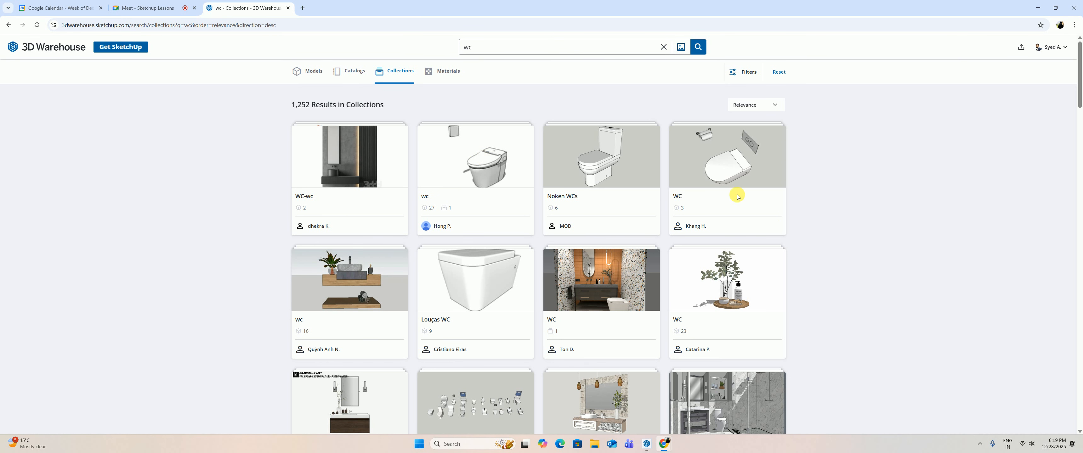
{"action": "left_click", "coordinate": [735, 176]}
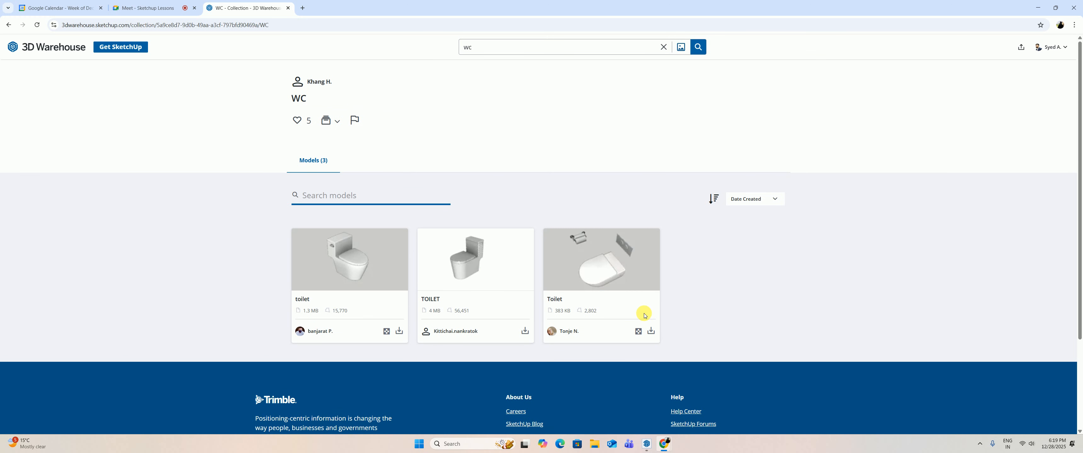
{"action": "left_click", "coordinate": [653, 333]}
{"action": "left_click", "coordinate": [666, 350]}
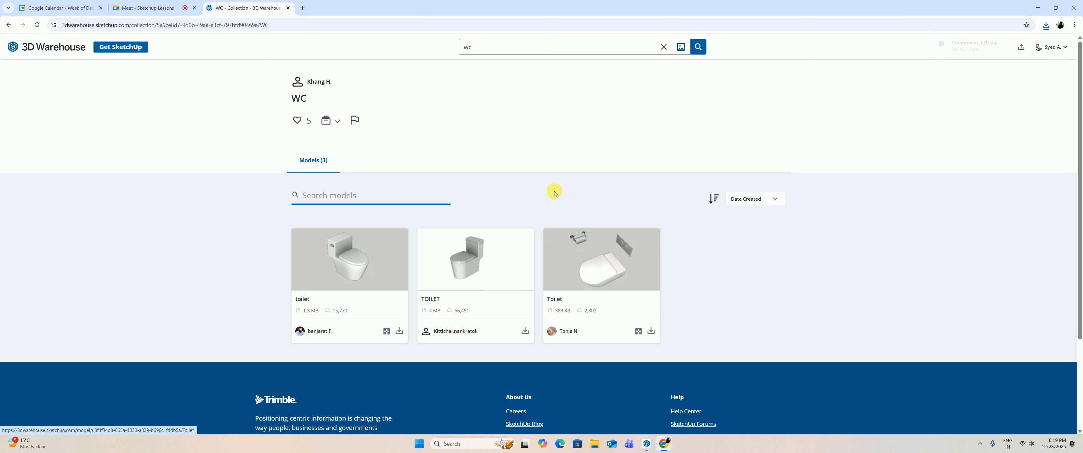
Search 3D Warehouse for indian wc and show the matching models instead of collections.
{"action": "left_click", "coordinate": [1038, 8]}
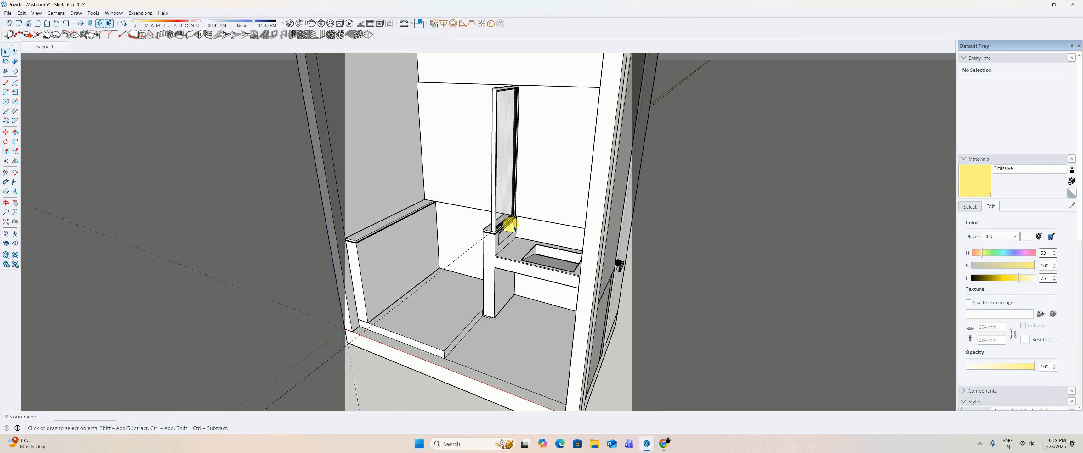
{"action": "left_click", "coordinate": [662, 447]}
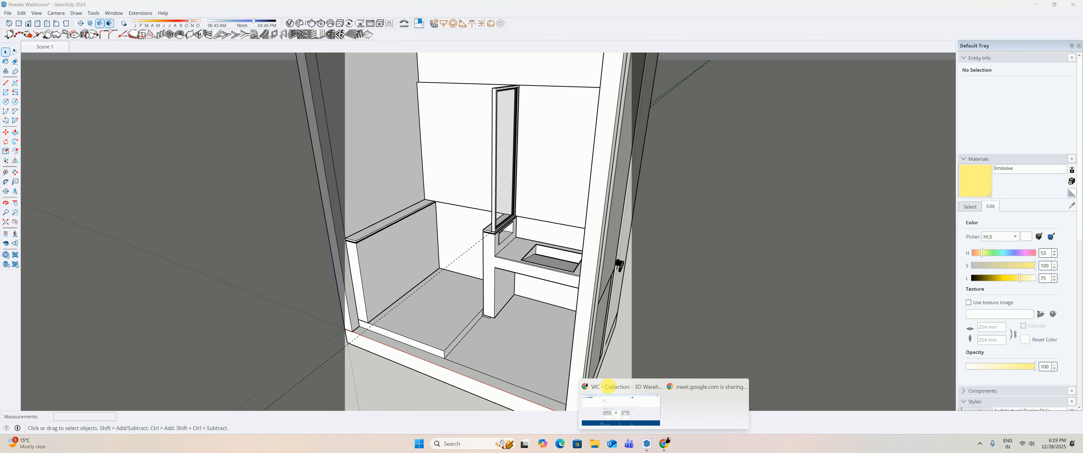
{"action": "left_click", "coordinate": [615, 403]}
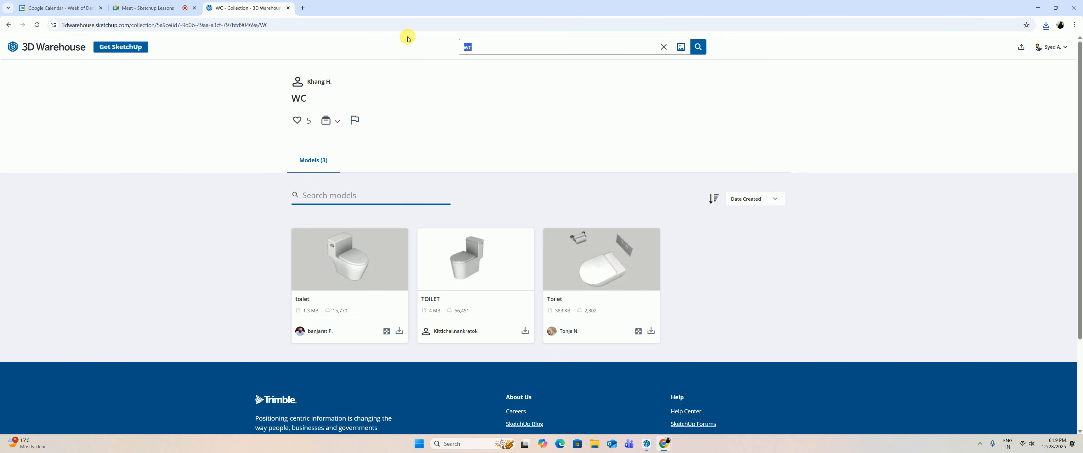
{"action": "type", "text": "indian wc"}
{"action": "key", "text": "Return"}
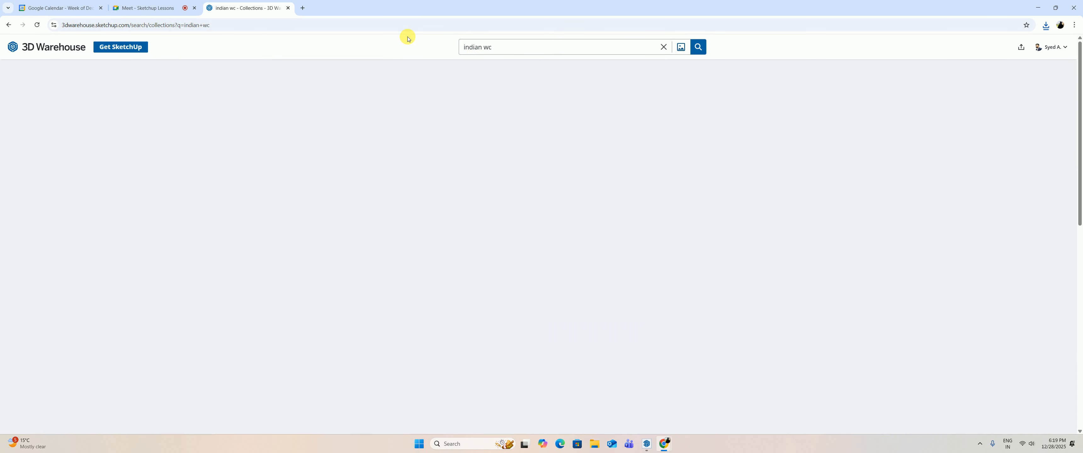
{"action": "left_click", "coordinate": [322, 80]}
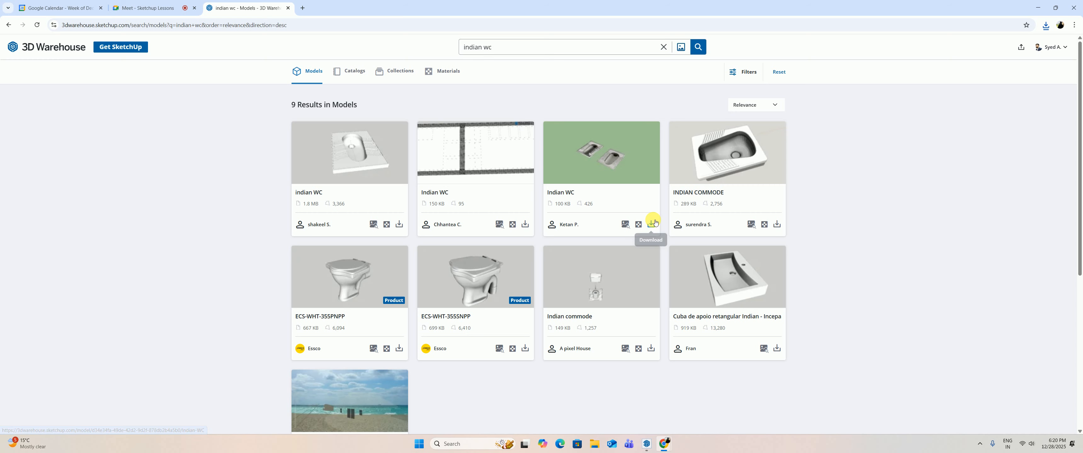
Download the 100 KB and 1.8 MB Indian WC models and browse the remaining search results.
{"action": "left_click", "coordinate": [654, 223]}
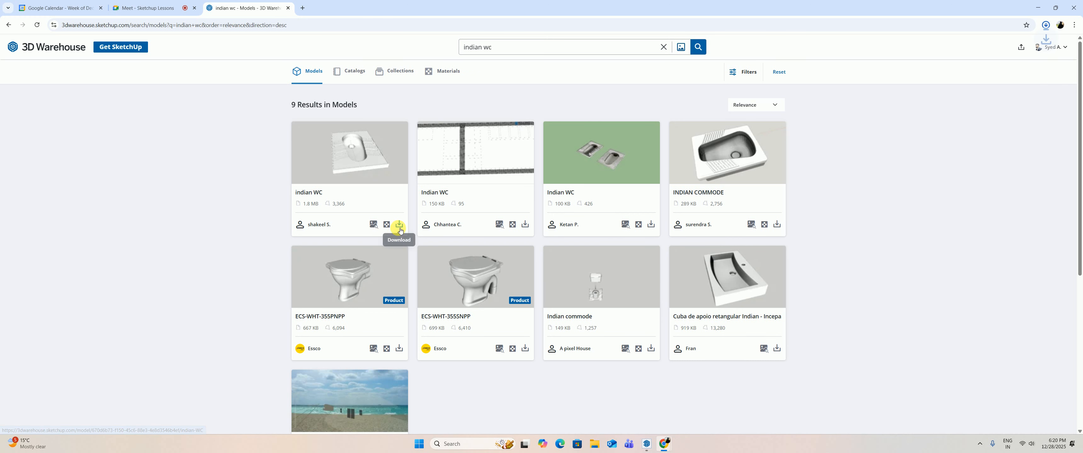
{"action": "left_click", "coordinate": [399, 224]}
{"action": "left_click", "coordinate": [416, 243]}
{"action": "scroll", "coordinate": [479, 266], "scroll_direction": "down", "scroll_amount": 6}
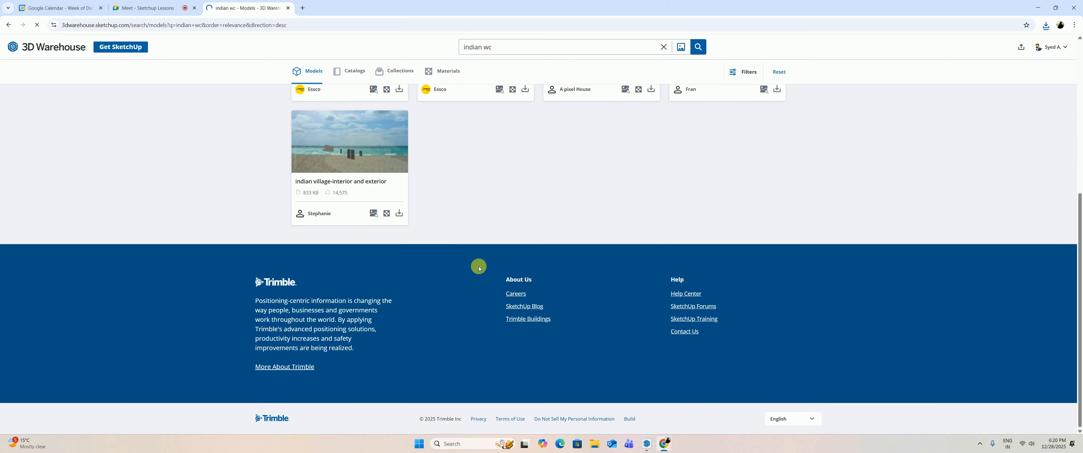
{"action": "scroll", "coordinate": [479, 266], "scroll_direction": "up", "scroll_amount": 3}
{"action": "scroll", "coordinate": [479, 266], "scroll_direction": "up", "scroll_amount": 3}
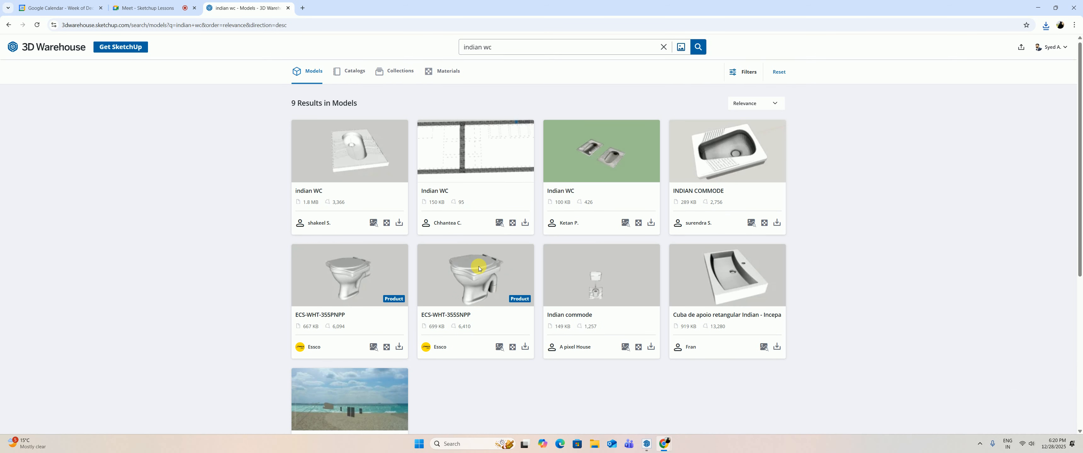
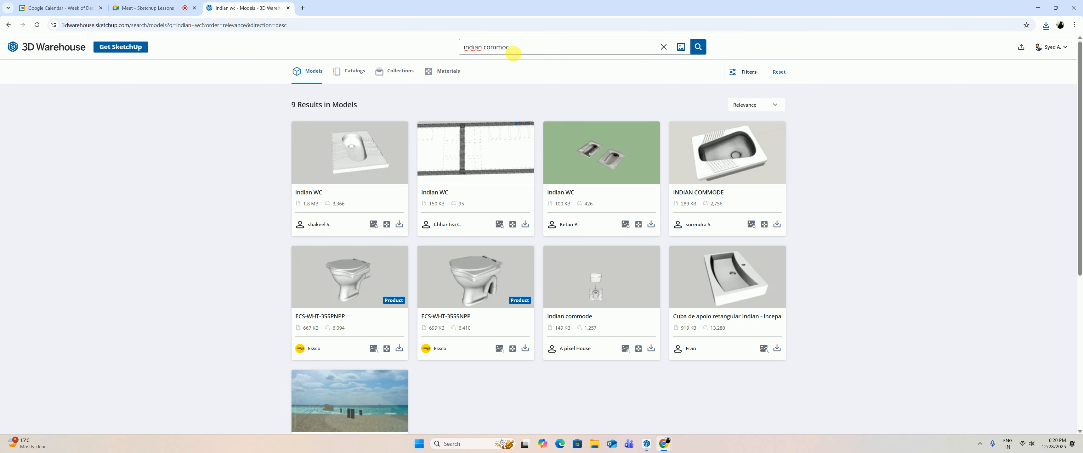
Search 3D Warehouse for indian commode and commode, checking both the matching models and collections.
{"action": "key", "text": "Return"}
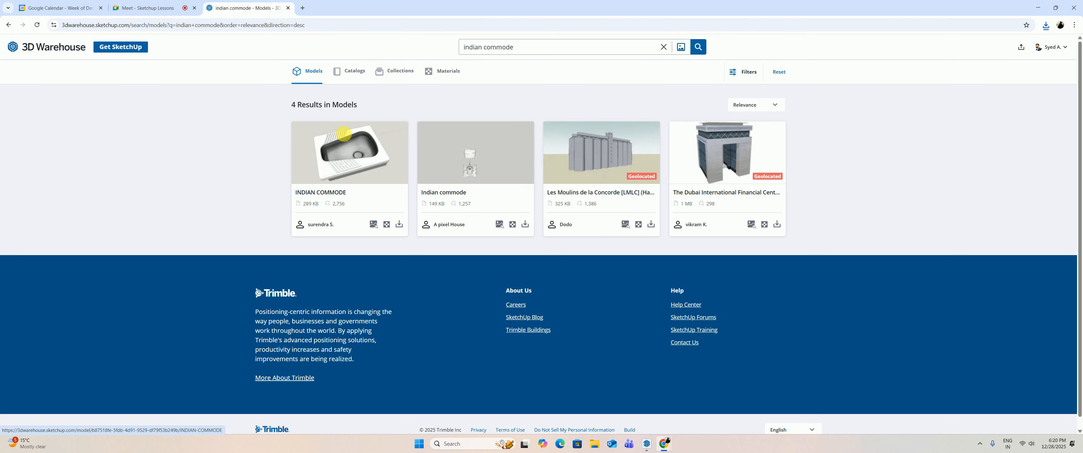
{"action": "left_click", "coordinate": [354, 70]}
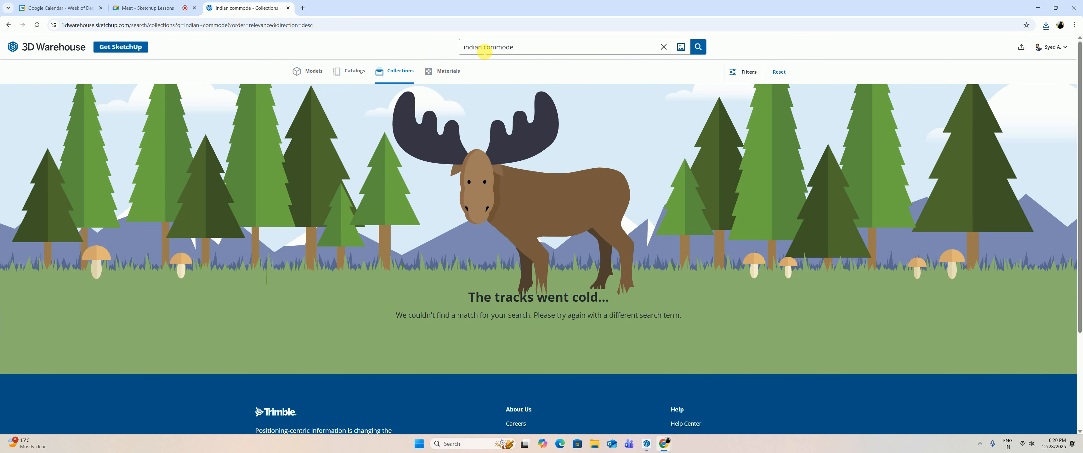
{"action": "left_click_drag", "start_coordinate": [484, 48], "coordinate": [361, 47]}
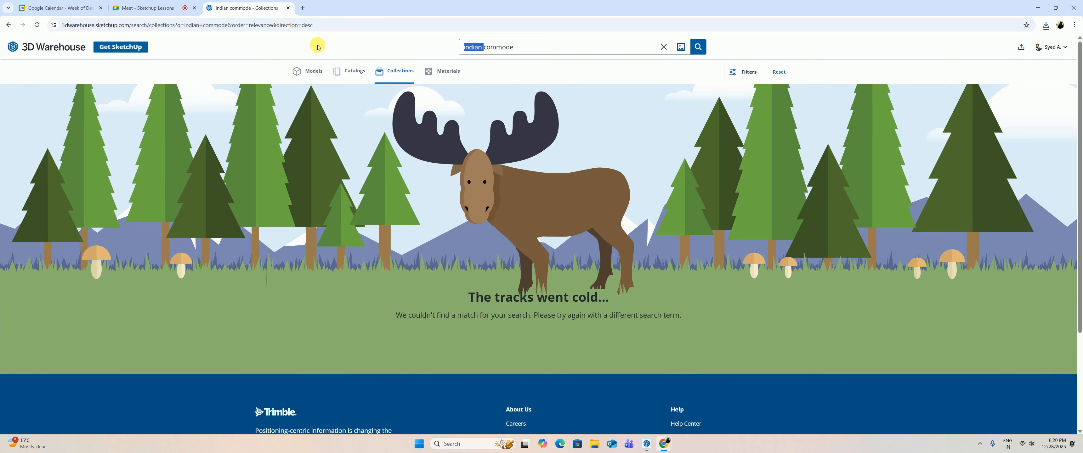
{"action": "key", "text": "Return"}
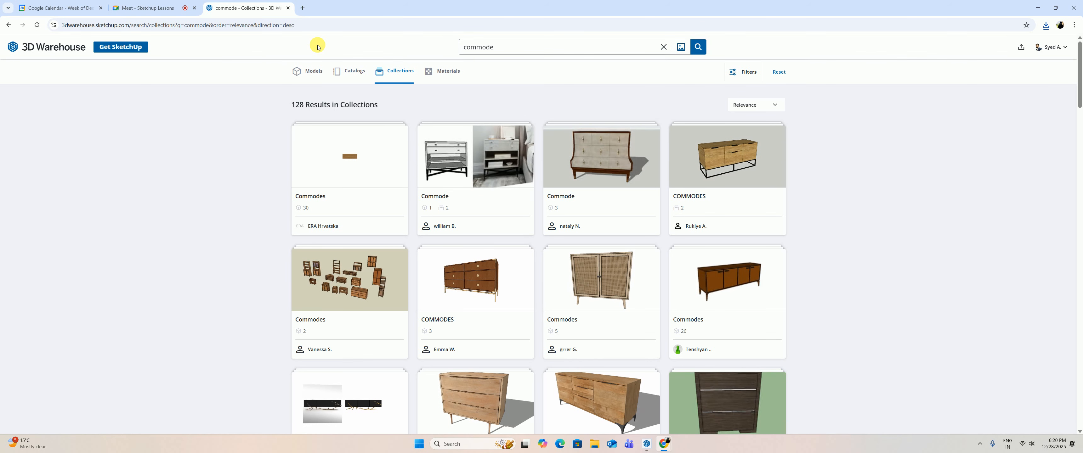
{"action": "scroll", "coordinate": [420, 185], "scroll_direction": "down", "scroll_amount": 4}
{"action": "scroll", "coordinate": [425, 210], "scroll_direction": "up", "scroll_amount": 4}
{"action": "scroll", "coordinate": [441, 278], "scroll_direction": "down", "scroll_amount": 5}
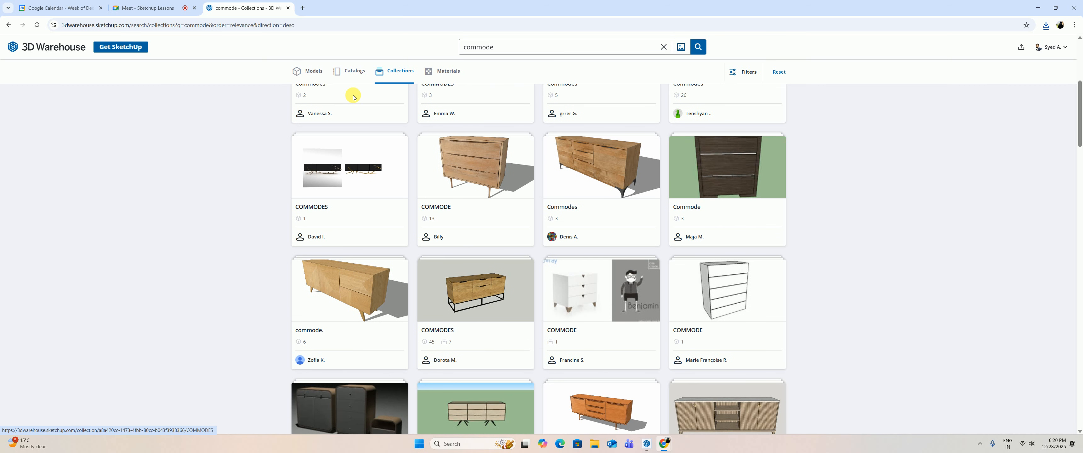
{"action": "left_click", "coordinate": [309, 72]}
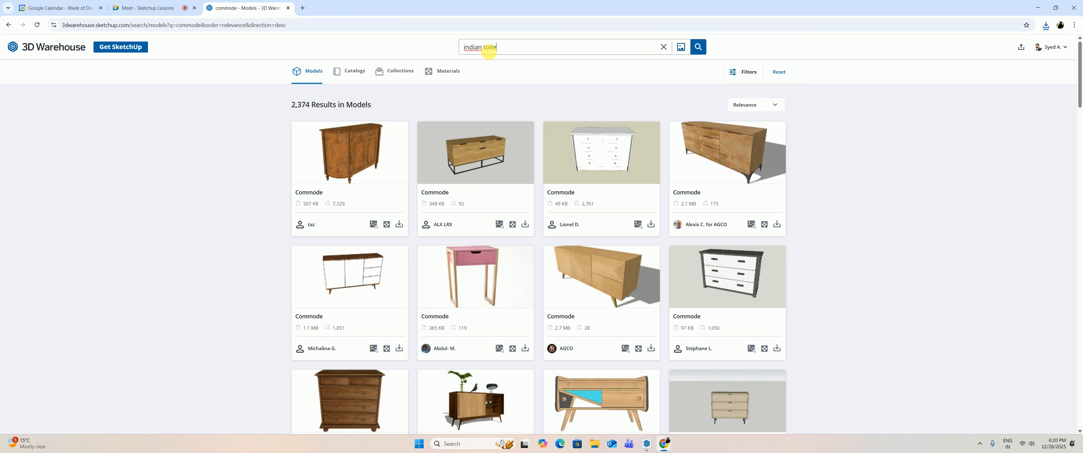
Search the 3D Warehouse models for indian toilet and browse through the results.
{"action": "key", "text": "Return"}
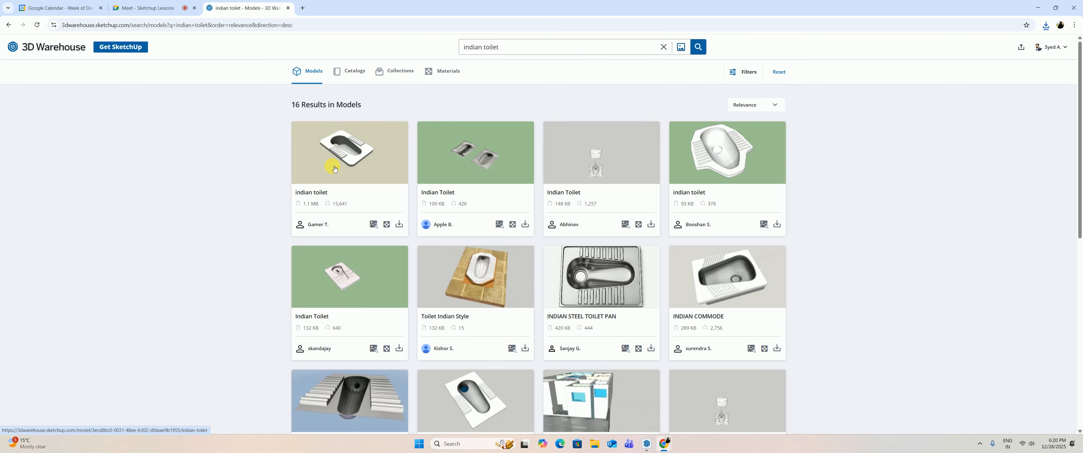
{"action": "scroll", "coordinate": [342, 166], "scroll_direction": "down", "scroll_amount": 5}
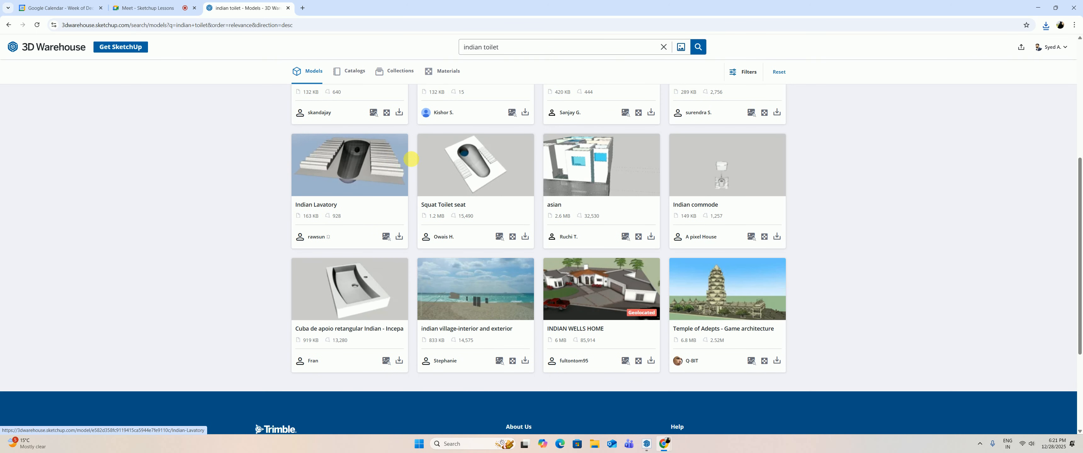
{"action": "scroll", "coordinate": [515, 174], "scroll_direction": "down", "scroll_amount": 2}
{"action": "scroll", "coordinate": [606, 188], "scroll_direction": "up", "scroll_amount": 5}
{"action": "scroll", "coordinate": [620, 202], "scroll_direction": "up", "scroll_amount": 2}
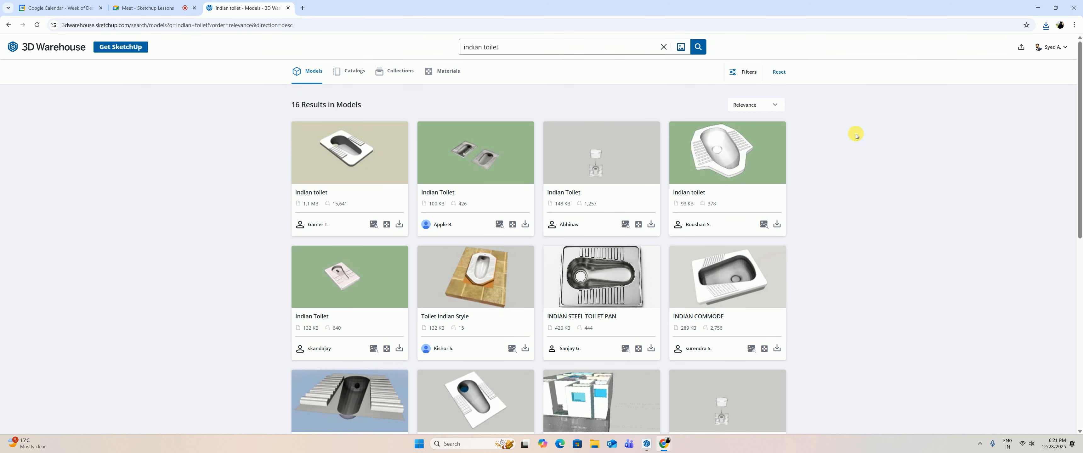
Switch to SketchUp, import the toilet file Component_1 (1) from Downloads and place it on the washroom floor.
{"action": "left_click", "coordinate": [1037, 8]}
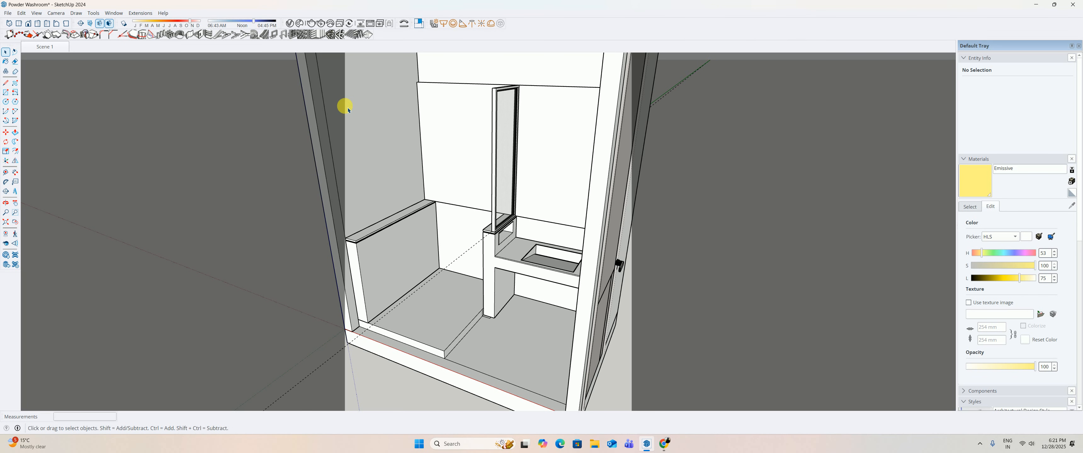
{"action": "left_click", "coordinate": [8, 14]}
{"action": "left_click", "coordinate": [16, 120]}
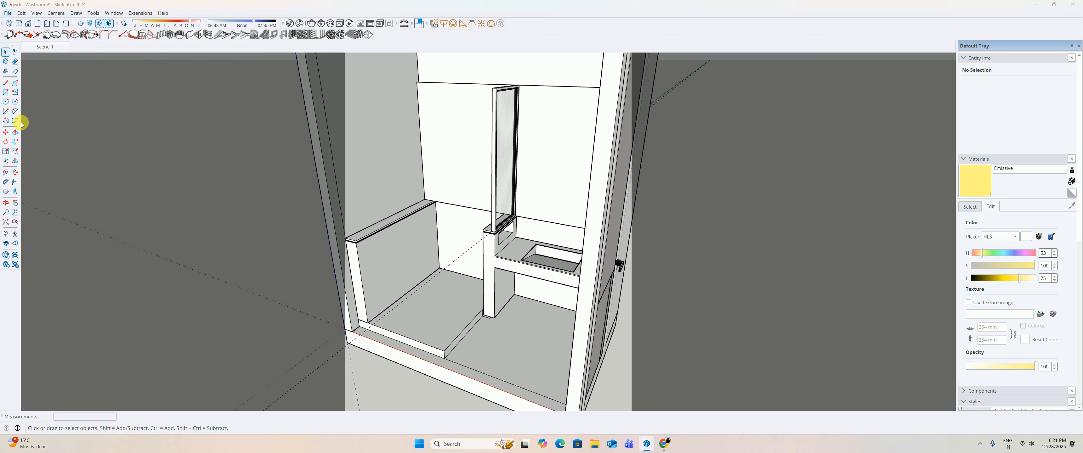
{"action": "left_click", "coordinate": [34, 126]}
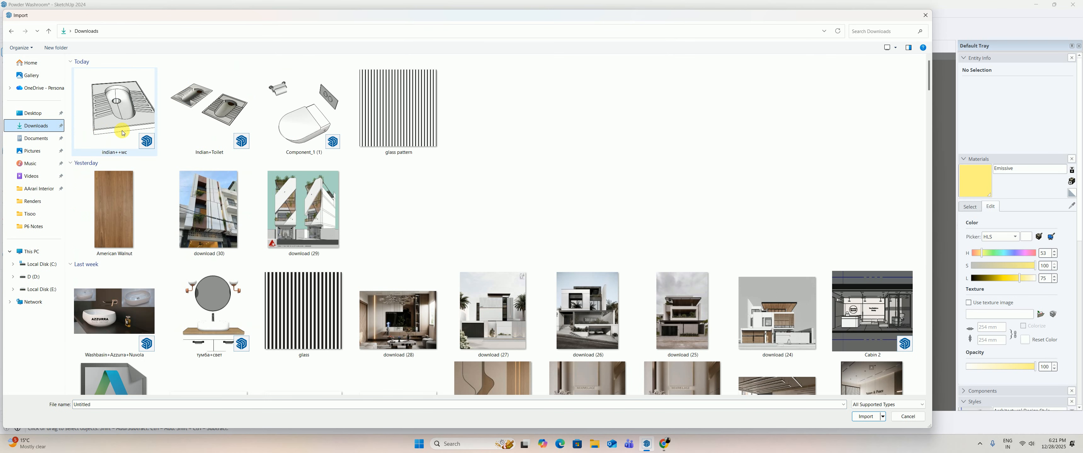
{"action": "left_click", "coordinate": [303, 116]}
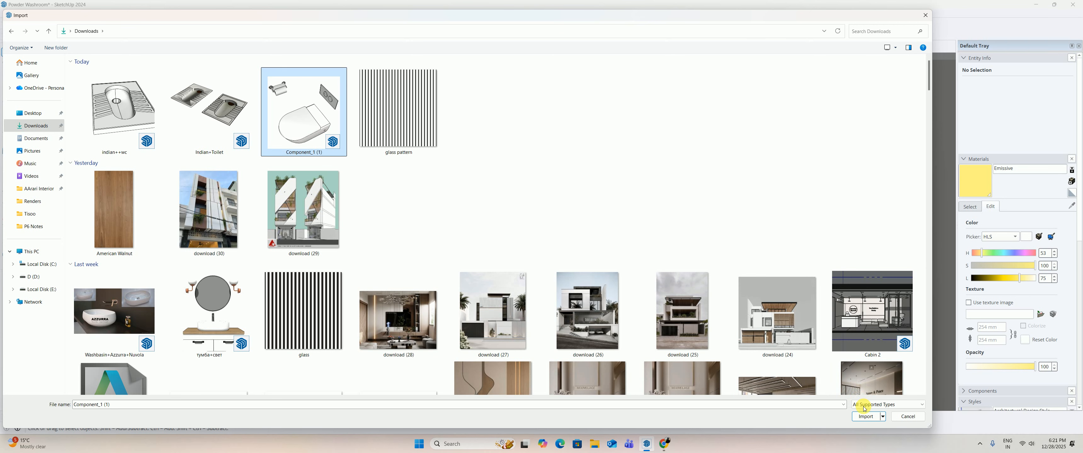
{"action": "left_click", "coordinate": [867, 416]}
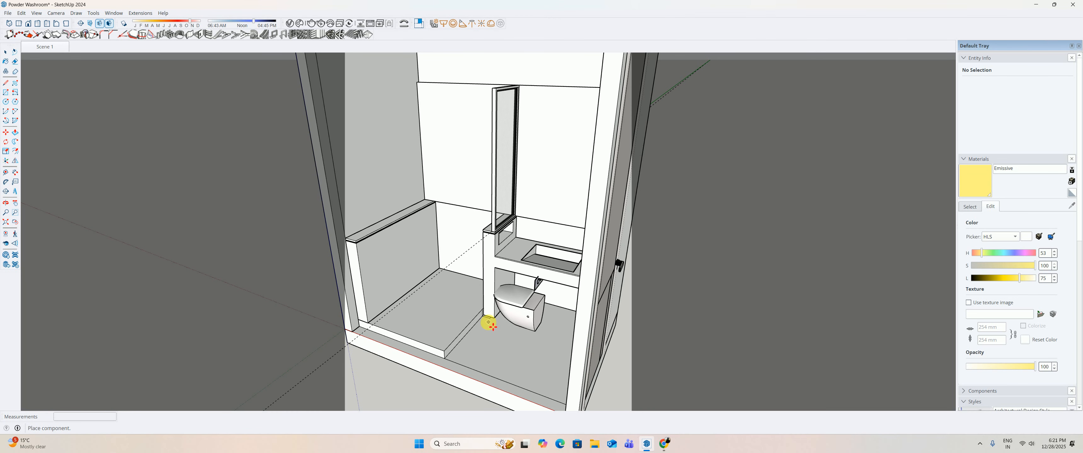
{"action": "scroll", "coordinate": [432, 332], "scroll_direction": "up", "scroll_amount": 3}
{"action": "left_click", "coordinate": [479, 356]}
{"action": "scroll", "coordinate": [500, 341], "scroll_direction": "up", "scroll_amount": 3}
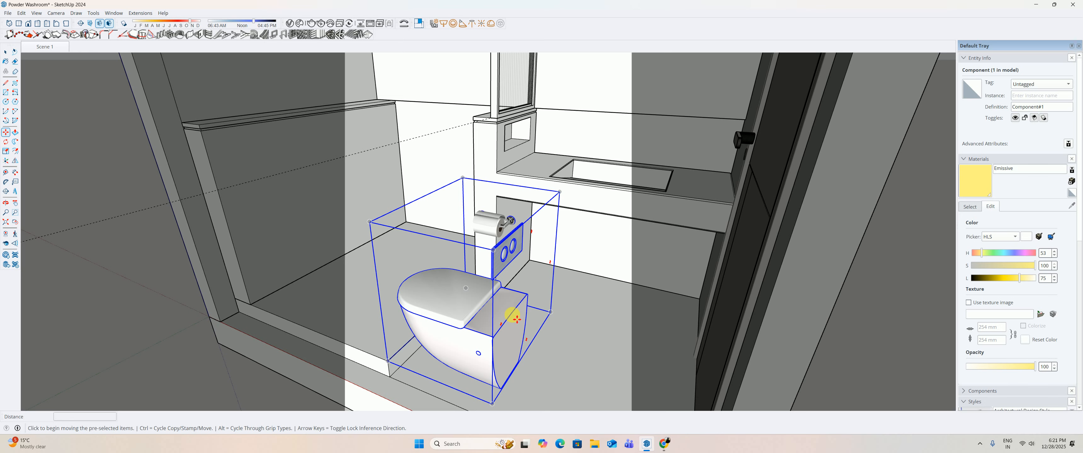
Show the back edges and move the toilet to the foot of the low ledge wall, snapping it to the floor edge.
{"action": "left_click", "coordinate": [517, 320]}
{"action": "middle_click_drag", "start_coordinate": [339, 356], "coordinate": [557, 311]}
{"action": "scroll", "coordinate": [401, 290], "scroll_direction": "up", "scroll_amount": 2}
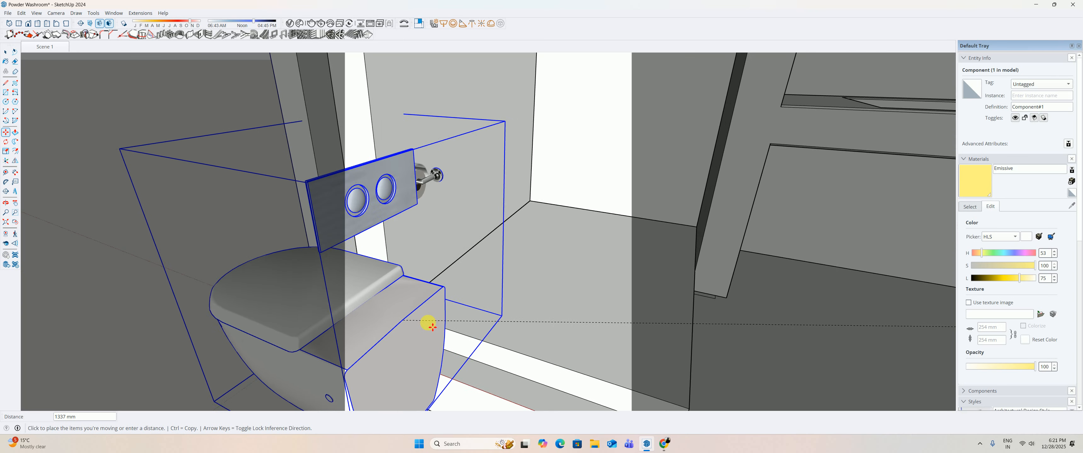
{"action": "middle_click_drag", "start_coordinate": [427, 323], "coordinate": [234, 298]}
{"action": "scroll", "coordinate": [370, 284], "scroll_direction": "up", "scroll_amount": 2}
{"action": "middle_click_drag", "start_coordinate": [404, 281], "coordinate": [485, 315]}
{"action": "key", "text": "k"}
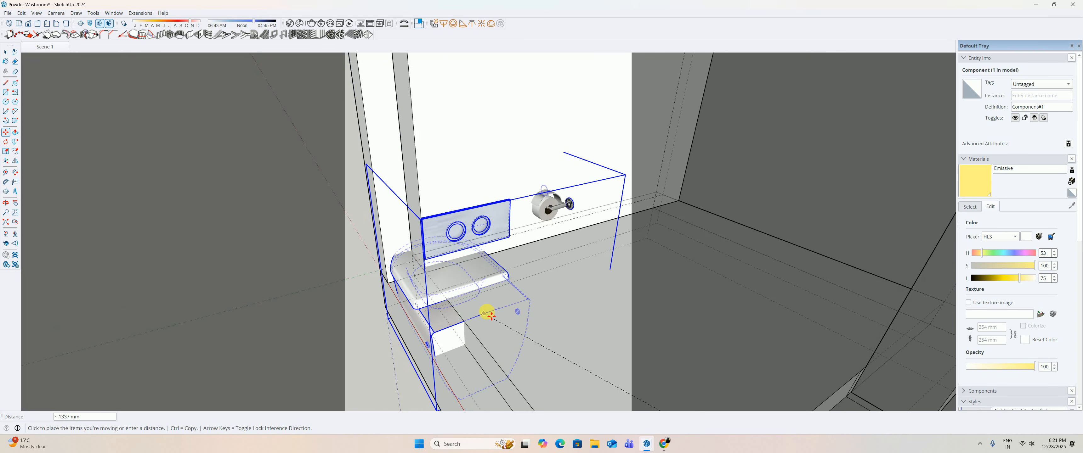
{"action": "scroll", "coordinate": [486, 315], "scroll_direction": "up", "scroll_amount": 2}
{"action": "left_click", "coordinate": [407, 267]}
{"action": "scroll", "coordinate": [422, 298], "scroll_direction": "down", "scroll_amount": 3}
{"action": "middle_click_drag", "start_coordinate": [423, 299], "coordinate": [399, 278]}
{"action": "scroll", "coordinate": [387, 288], "scroll_direction": "down", "scroll_amount": 1}
{"action": "left_click", "coordinate": [387, 259]}
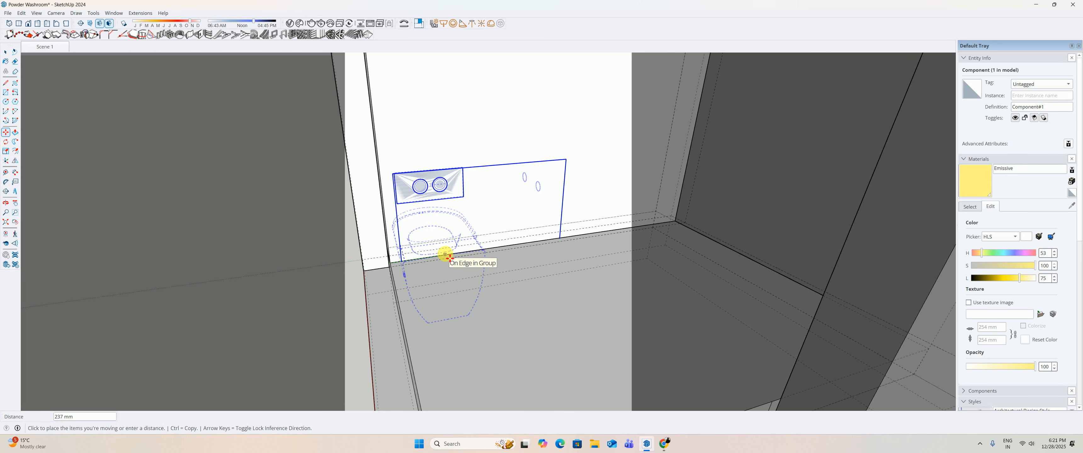
{"action": "key", "text": "space"}
Flip the toilet component front to back so it faces away from the ledge wall.
{"action": "middle_click_drag", "start_coordinate": [394, 269], "coordinate": [404, 283]}
{"action": "left_click", "coordinate": [15, 161]}
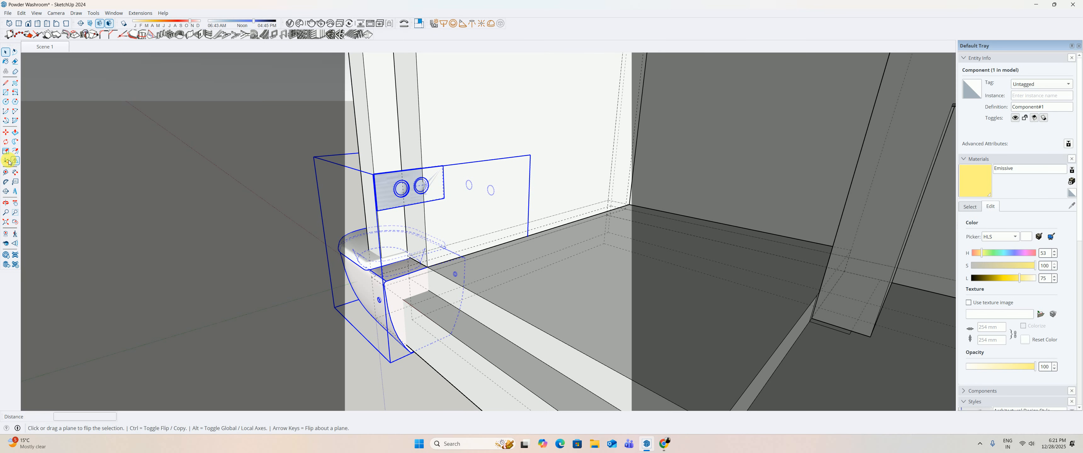
{"action": "key", "text": "space"}
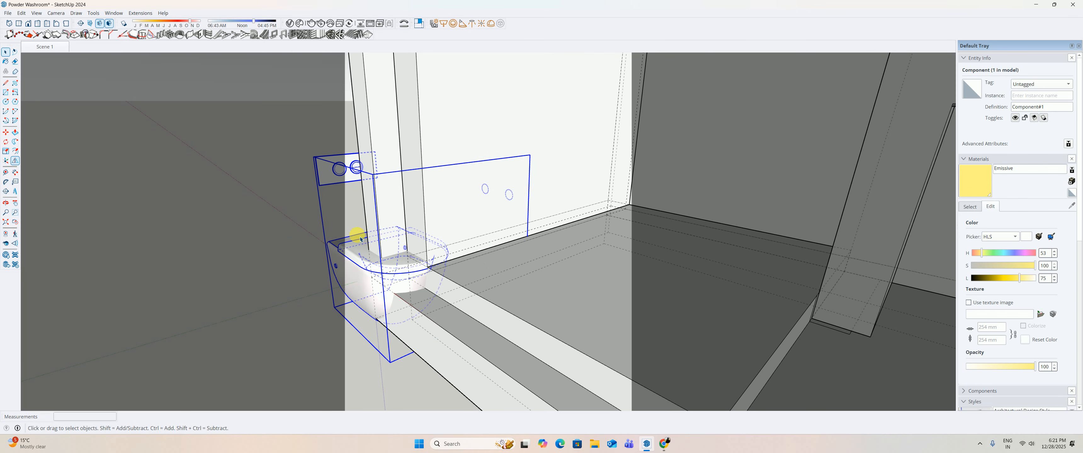
Move the toilet by its rear top edge so its back sits against the foot of the ledge wall.
{"action": "middle_click_drag", "start_coordinate": [456, 238], "coordinate": [583, 227]}
{"action": "key", "text": "m"}
{"action": "scroll", "coordinate": [420, 289], "scroll_direction": "up", "scroll_amount": 2}
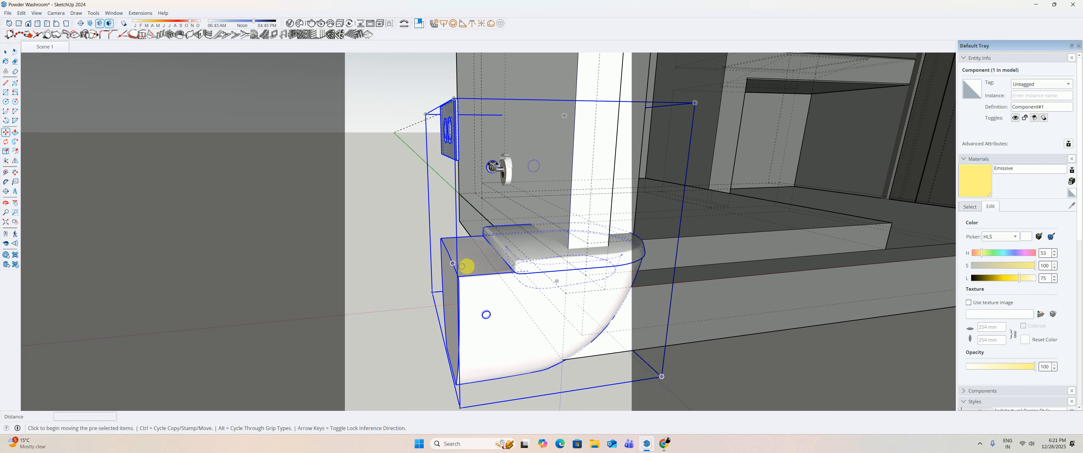
{"action": "middle_click_drag", "start_coordinate": [466, 264], "coordinate": [517, 257]}
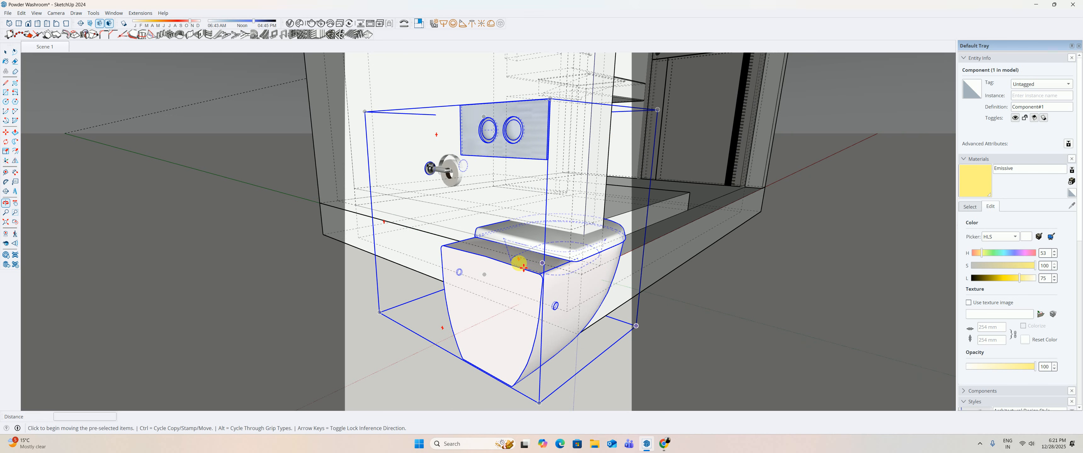
{"action": "left_click", "coordinate": [486, 257]}
{"action": "middle_click_drag", "start_coordinate": [515, 315], "coordinate": [382, 274]}
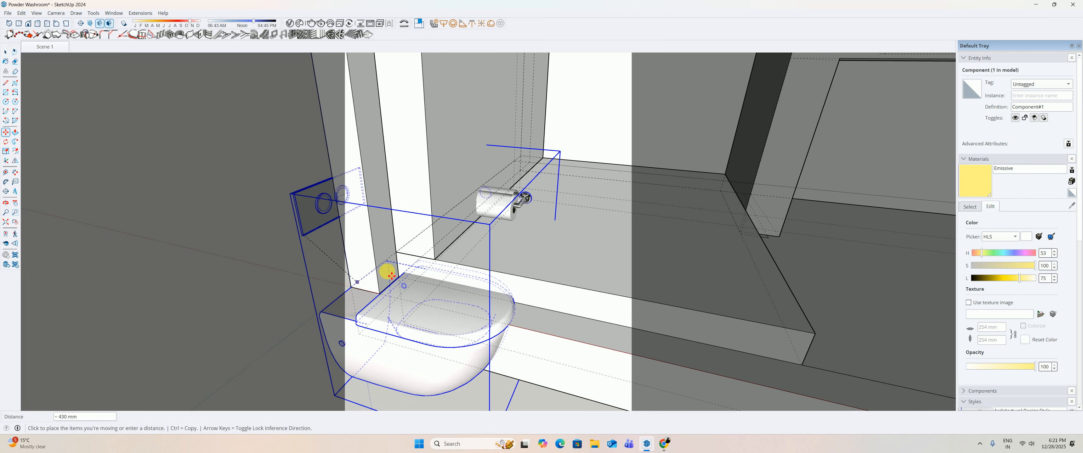
{"action": "left_click", "coordinate": [439, 264]}
Raise the toilet 450 mm above the floor and shift it 450 mm along the ledge wall.
{"action": "middle_click_drag", "start_coordinate": [450, 266], "coordinate": [420, 229]}
{"action": "left_click", "coordinate": [425, 235]}
{"action": "type", "text": "450"}
{"action": "key", "text": "Return"}
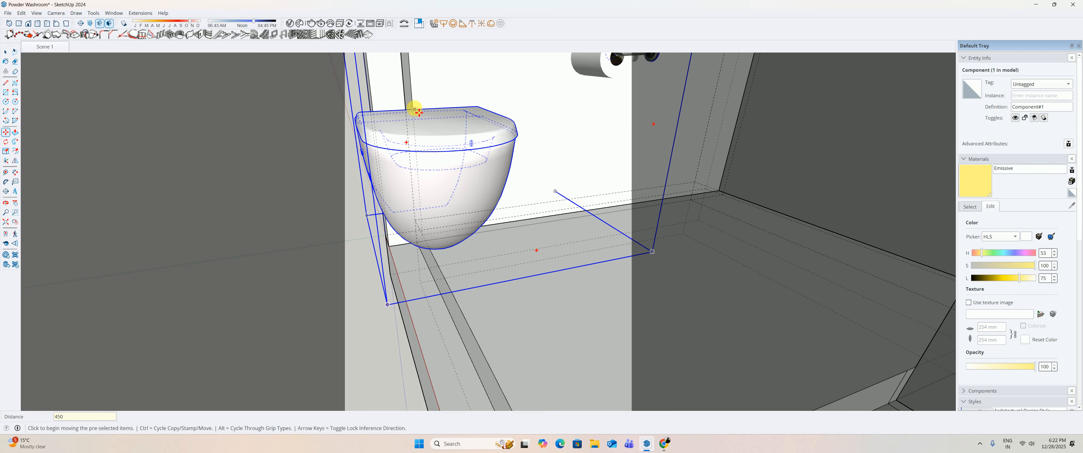
{"action": "left_click", "coordinate": [411, 90]}
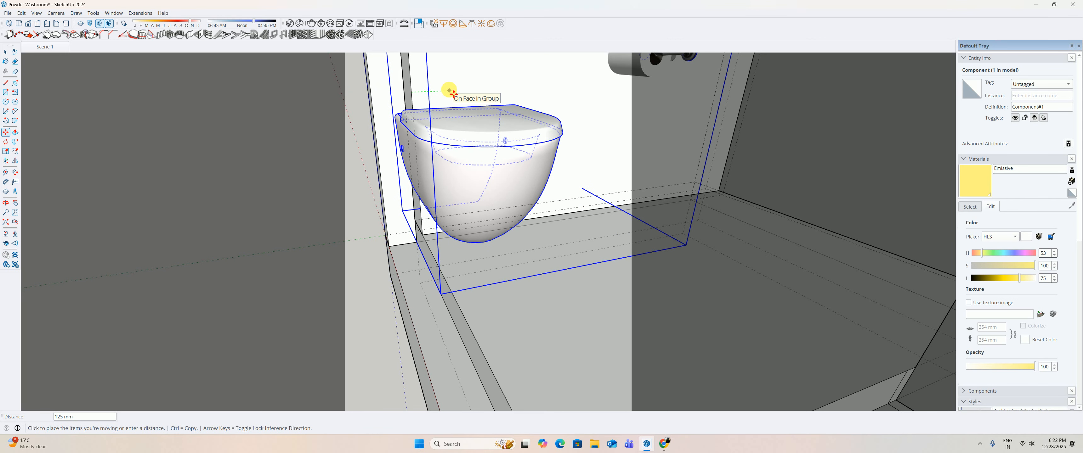
{"action": "type", "text": "450"}
{"action": "key", "text": "Return"}
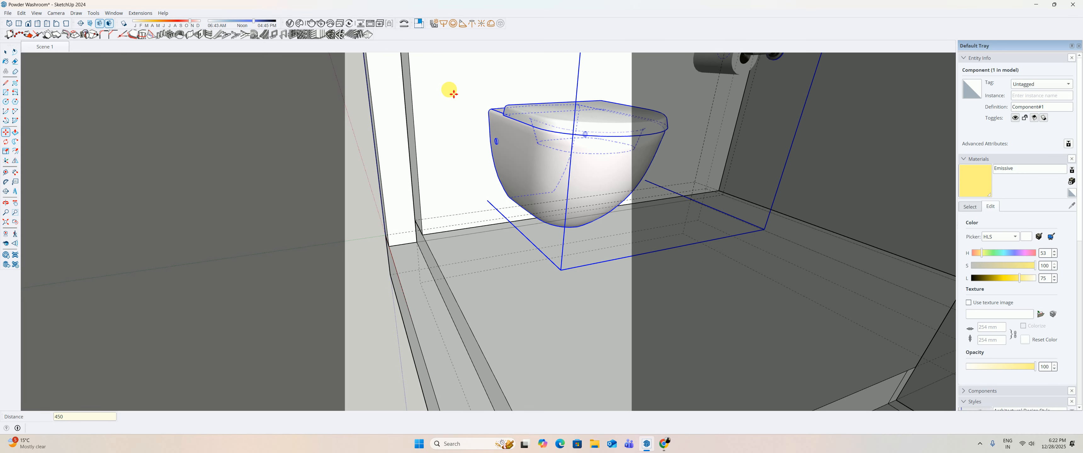
{"action": "scroll", "coordinate": [474, 239], "scroll_direction": "down", "scroll_amount": 4}
{"action": "scroll", "coordinate": [477, 240], "scroll_direction": "down", "scroll_amount": 5}
{"action": "middle_click_drag", "start_coordinate": [469, 248], "coordinate": [484, 206]}
{"action": "key", "text": "space"}
Open the toilet component for editing and flip the toilet-paper holder to face the opposite side wall.
{"action": "scroll", "coordinate": [480, 210], "scroll_direction": "up", "scroll_amount": 4}
{"action": "double_click", "coordinate": [489, 211]}
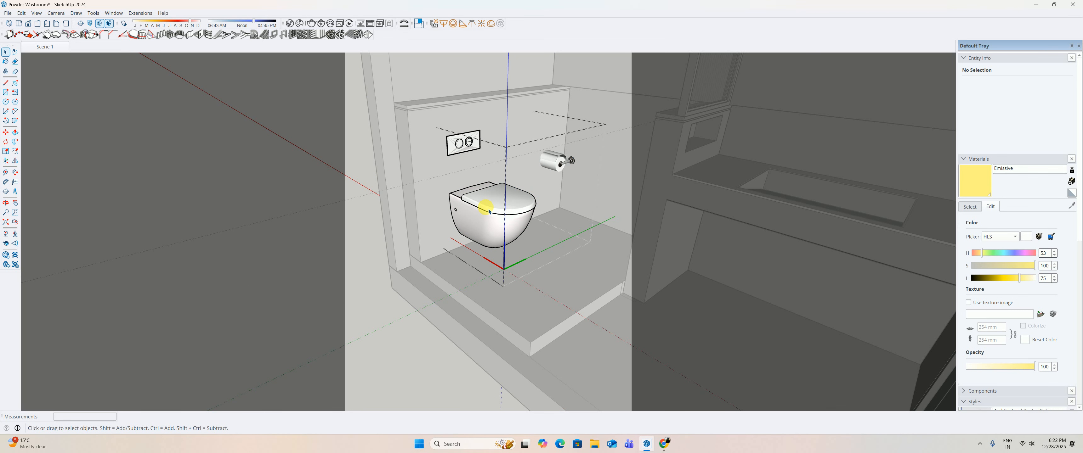
{"action": "left_click", "coordinate": [556, 170]}
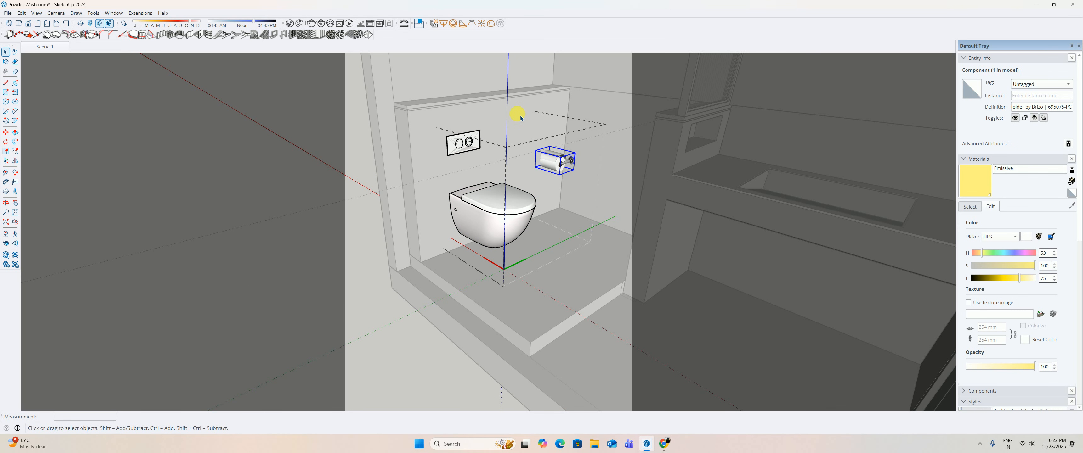
{"action": "middle_click_drag", "start_coordinate": [525, 216], "coordinate": [380, 187]}
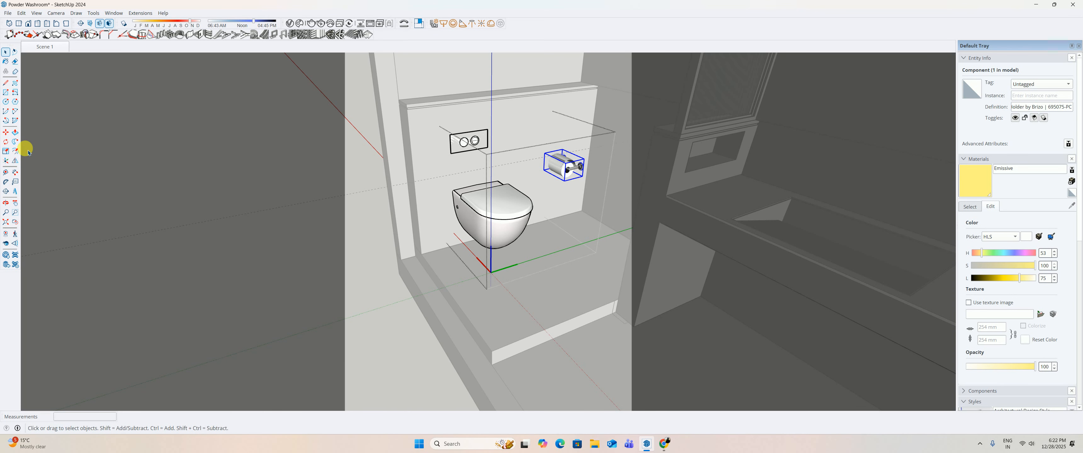
{"action": "left_click", "coordinate": [16, 161]}
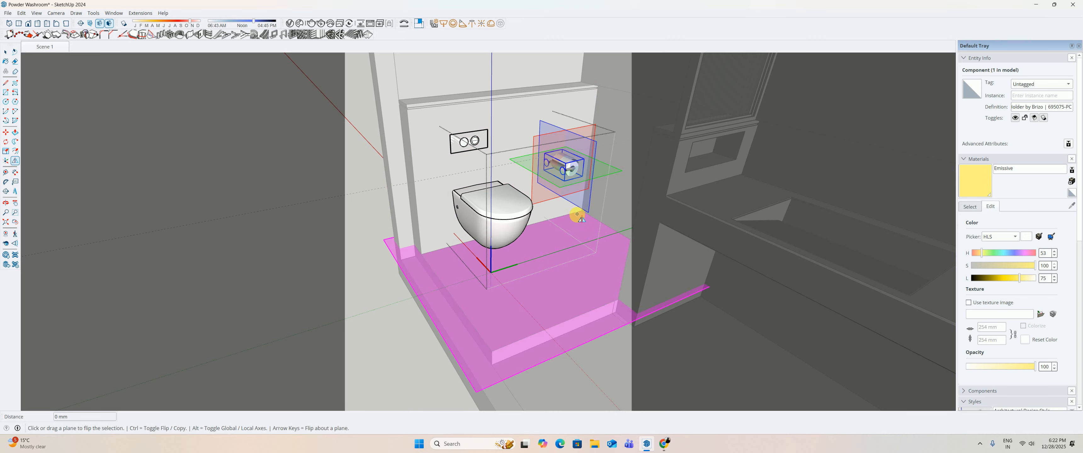
Move the toilet-paper holder across to the other side of the toilet and close the component.
{"action": "key", "text": "m"}
{"action": "left_click", "coordinate": [567, 182]}
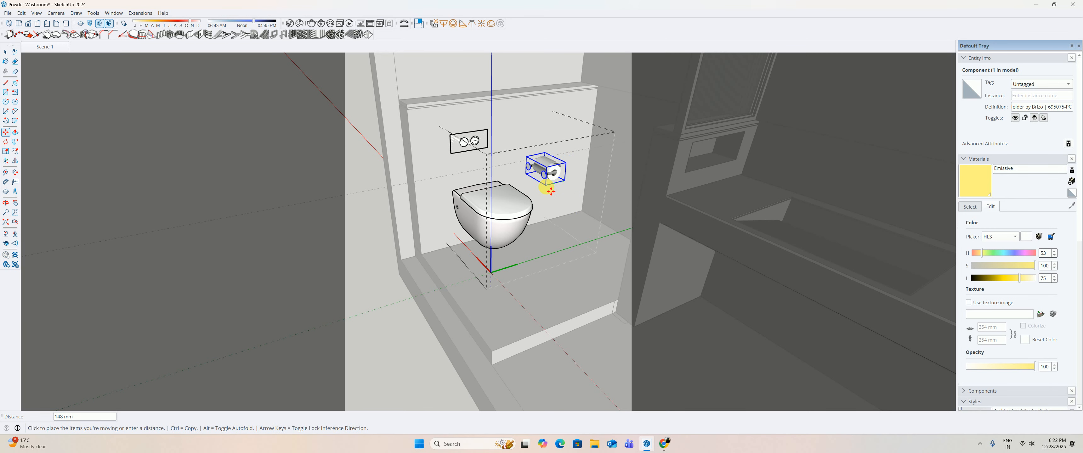
{"action": "left_click", "coordinate": [496, 353]}
{"action": "middle_click_drag", "start_coordinate": [495, 353], "coordinate": [326, 285]}
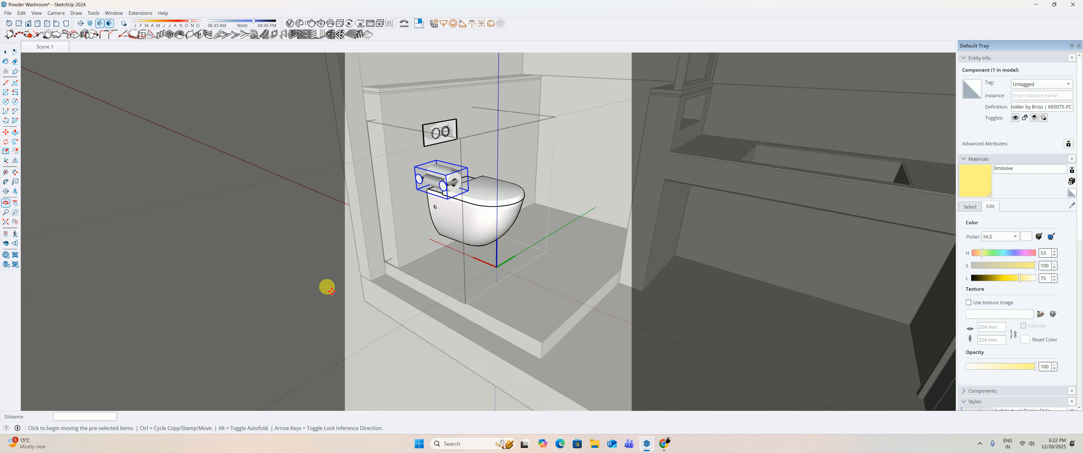
{"action": "middle_click_drag", "start_coordinate": [440, 278], "coordinate": [437, 203]}
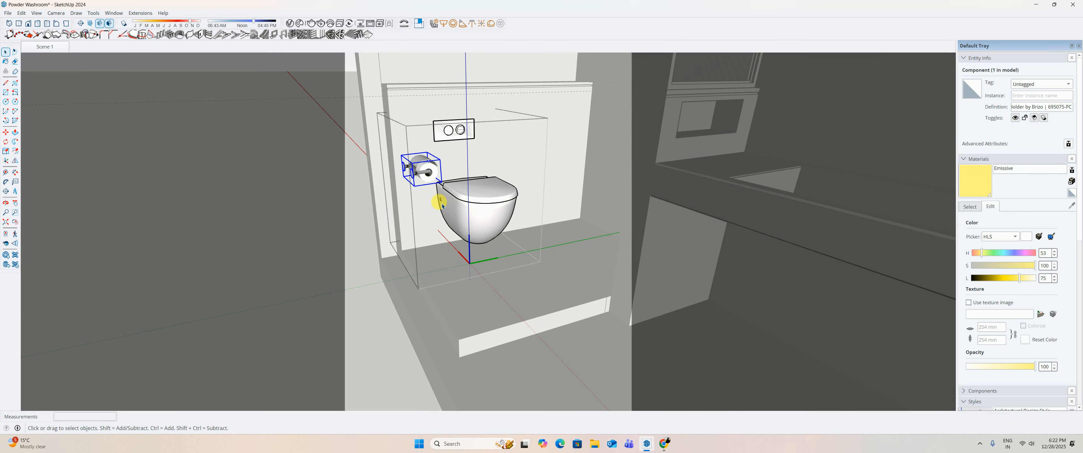
{"action": "left_click", "coordinate": [389, 182]}
{"action": "middle_click_drag", "start_coordinate": [348, 189], "coordinate": [387, 194]}
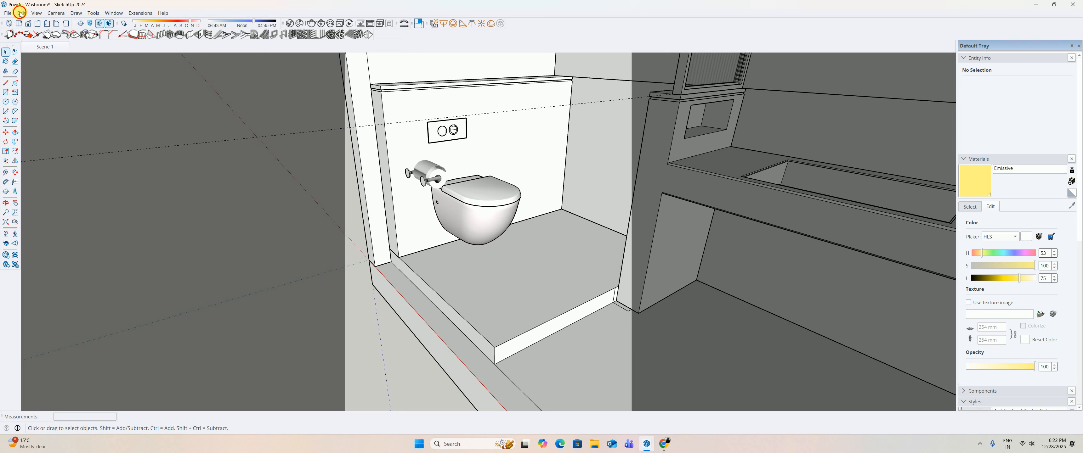
Delete all guides from the model and check the wall-hung toilet and paper holder up close.
{"action": "left_click", "coordinate": [20, 14]}
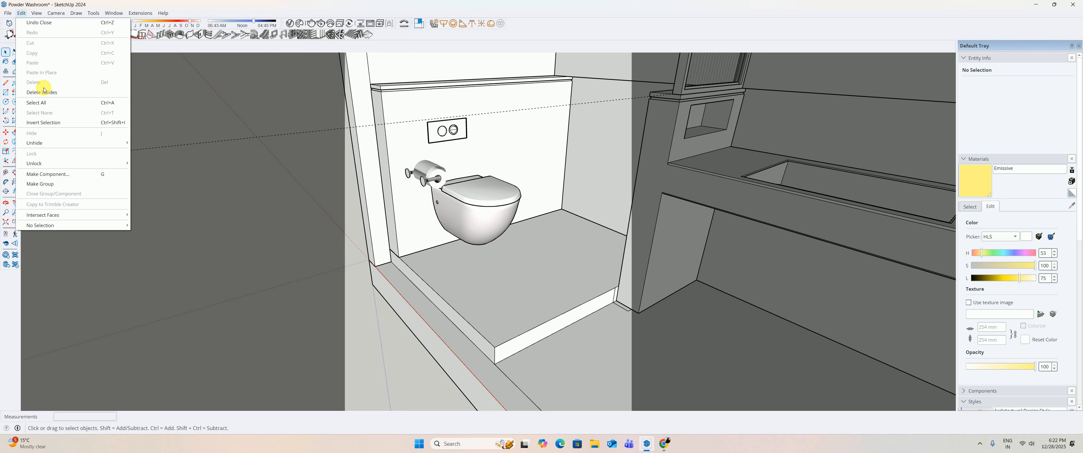
{"action": "left_click", "coordinate": [45, 90]}
{"action": "middle_click_drag", "start_coordinate": [203, 206], "coordinate": [382, 228]}
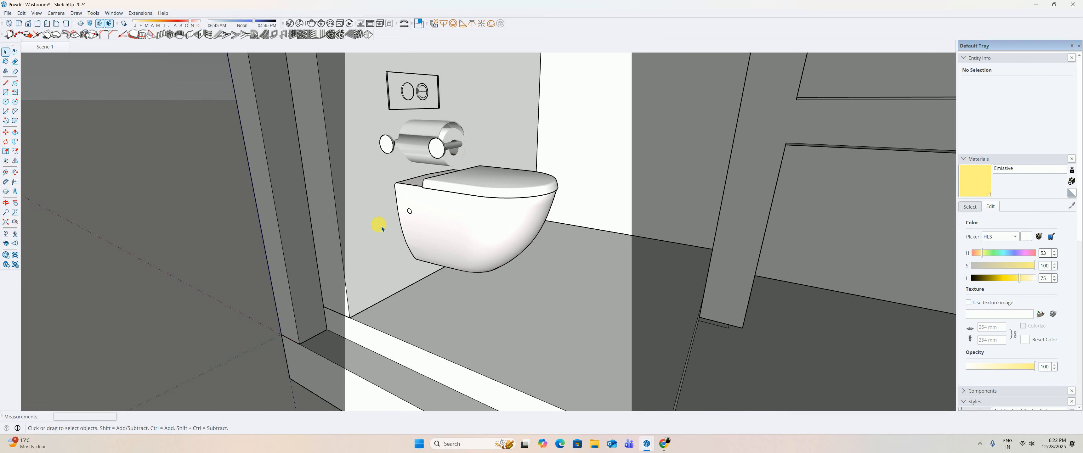
{"action": "mouse_move", "coordinate": [508, 205]}
{"action": "middle_mouse_down"}
{"action": "mouse_move", "coordinate": [407, 177]}
{"action": "mouse_move", "coordinate": [487, 207]}
{"action": "middle_mouse_up"}
Switch to 3D Warehouse in Chrome and search the models for "hand fauset", broadening the term to "fauset".
{"action": "left_click", "coordinate": [666, 443]}
{"action": "left_click", "coordinate": [631, 397]}
{"action": "triple_click", "coordinate": [519, 52]}
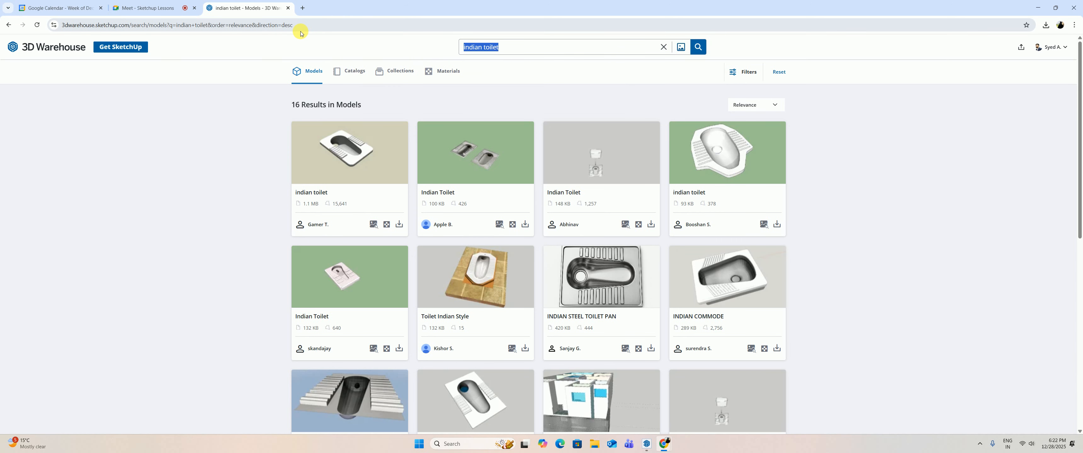
{"action": "type", "text": "hand fauset"}
{"action": "key", "text": "Return"}
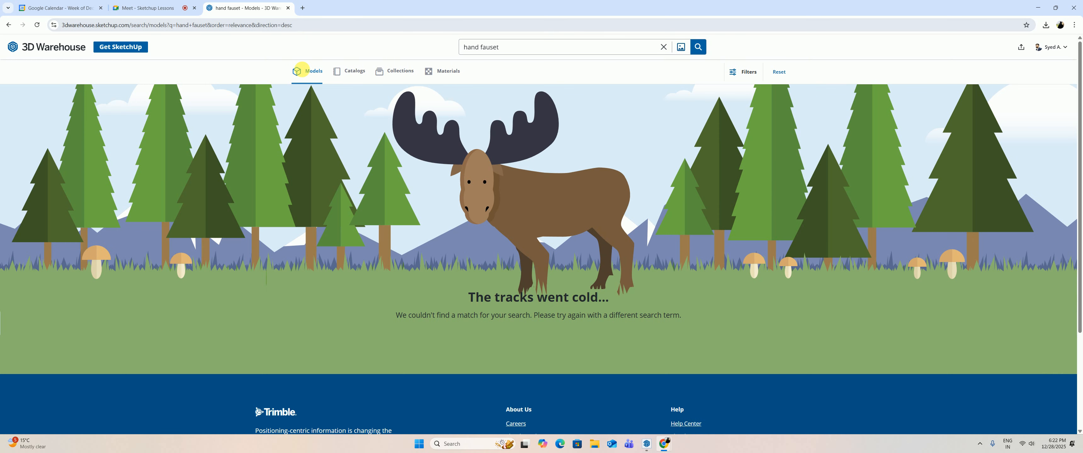
{"action": "left_click_drag", "start_coordinate": [482, 48], "coordinate": [305, 54]}
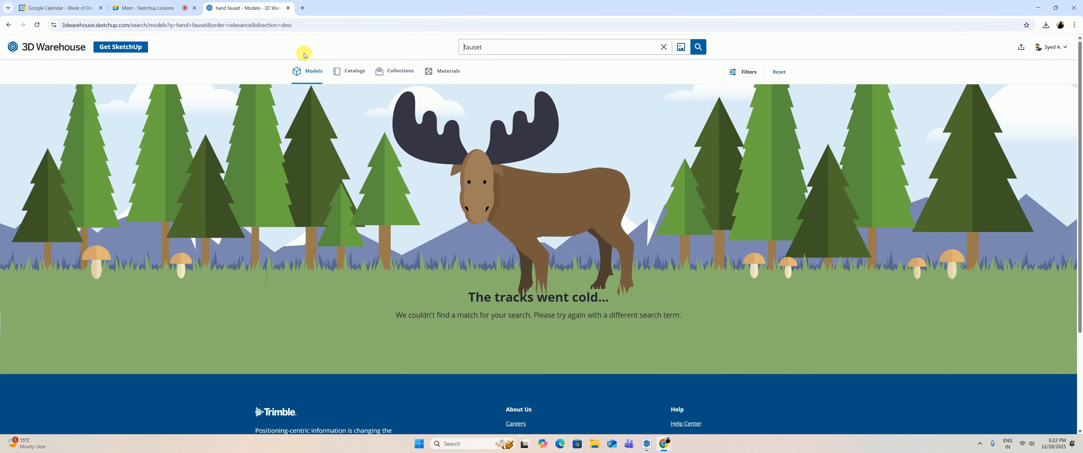
{"action": "key", "text": "Return"}
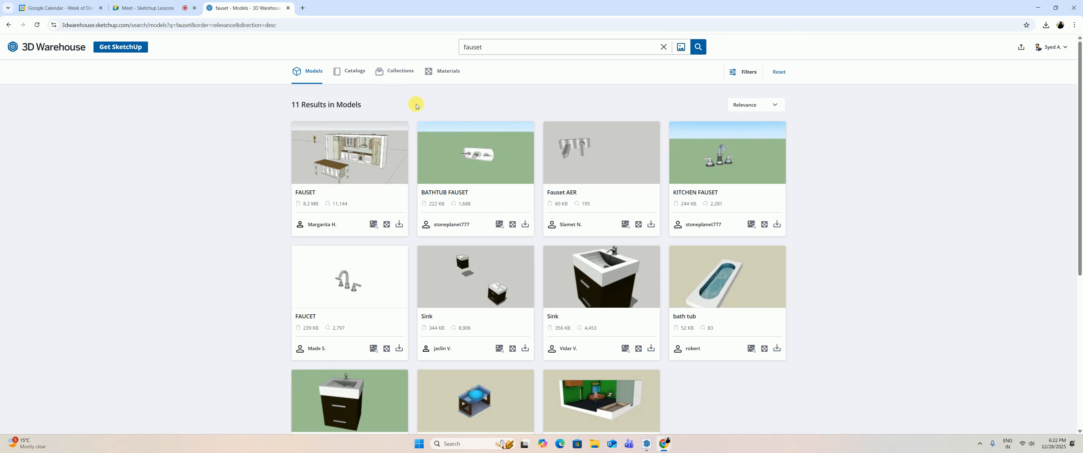
Search the 3D Warehouse models for "hand shower" and look through the results for a suitable fitting.
{"action": "left_click_drag", "start_coordinate": [492, 47], "coordinate": [411, 47]}
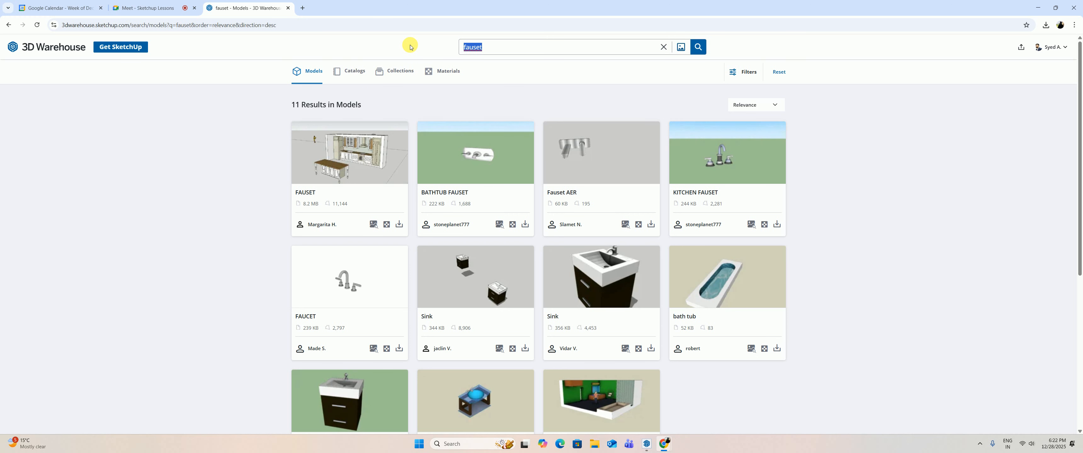
{"action": "type", "text": "hand shower"}
{"action": "key", "text": "Return"}
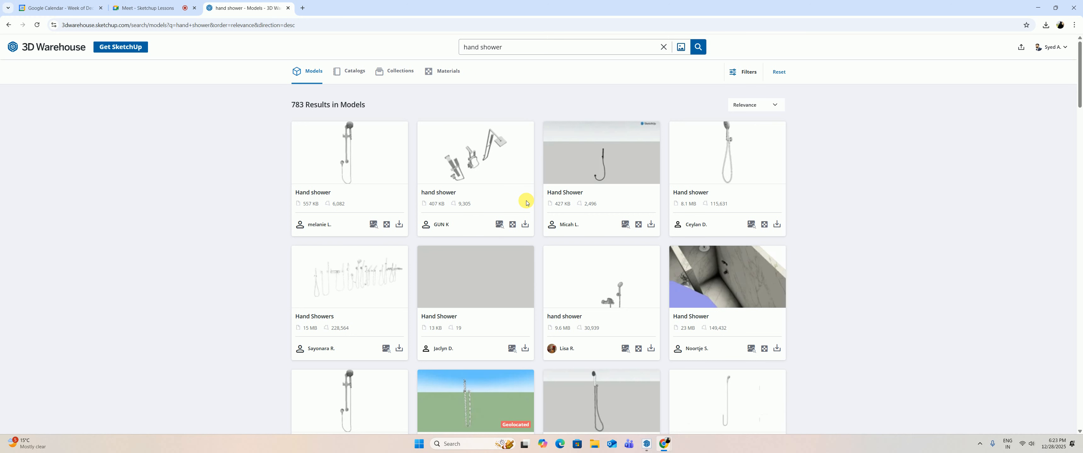
{"action": "scroll", "coordinate": [576, 206], "scroll_direction": "down", "scroll_amount": 5}
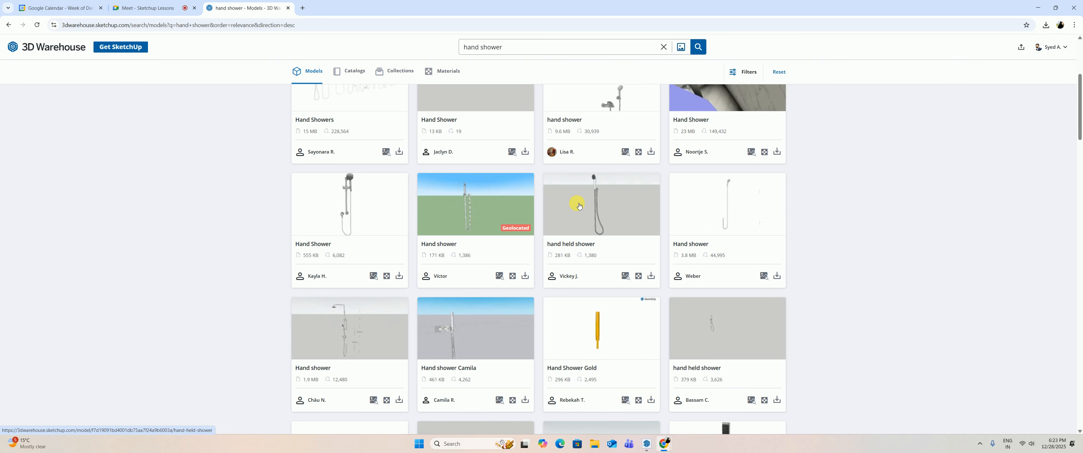
{"action": "scroll", "coordinate": [579, 206], "scroll_direction": "down", "scroll_amount": 4}
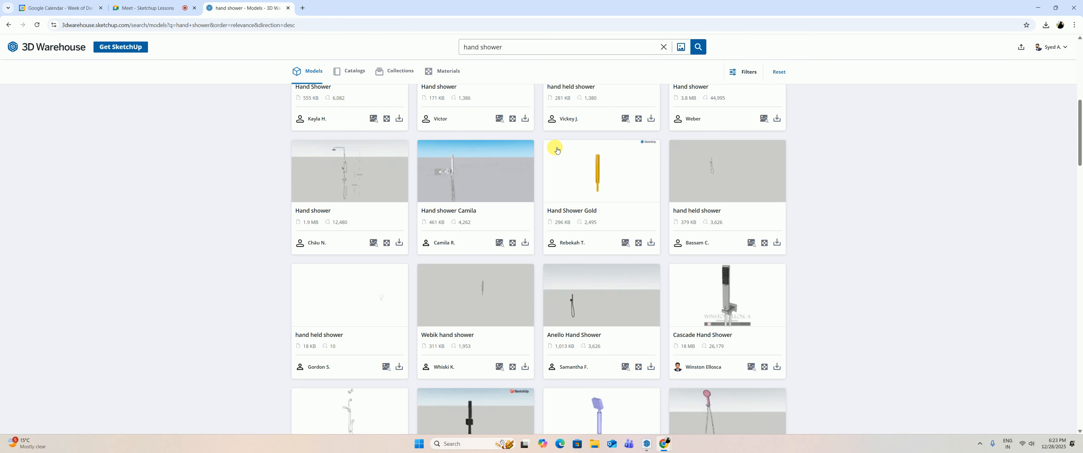
{"action": "scroll", "coordinate": [560, 162], "scroll_direction": "up", "scroll_amount": 9}
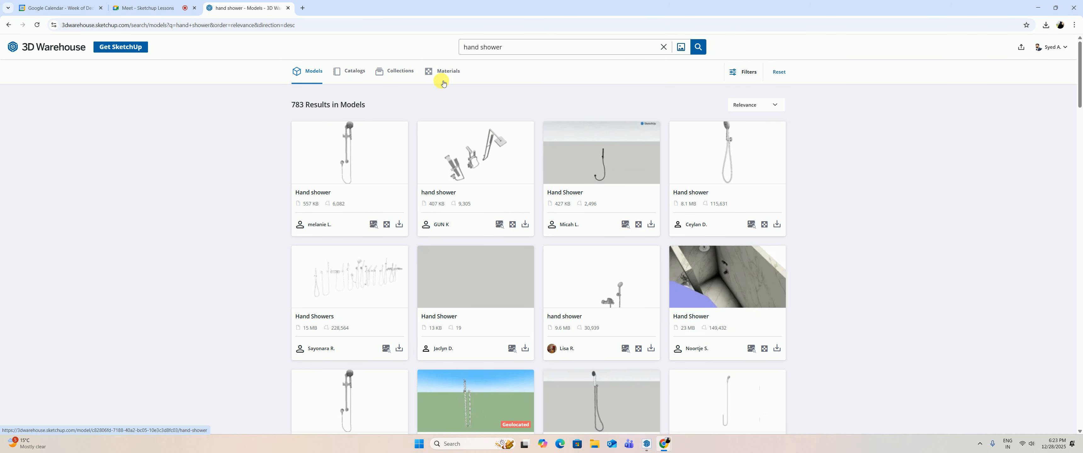
Broaden the model search to "shower" and glance over the results.
{"action": "double_click", "coordinate": [473, 48]}
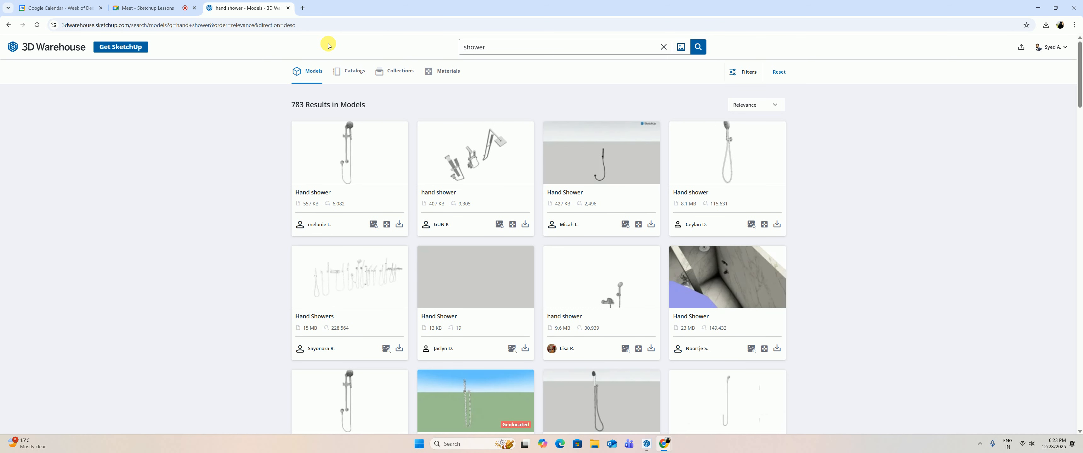
{"action": "key", "text": "Return"}
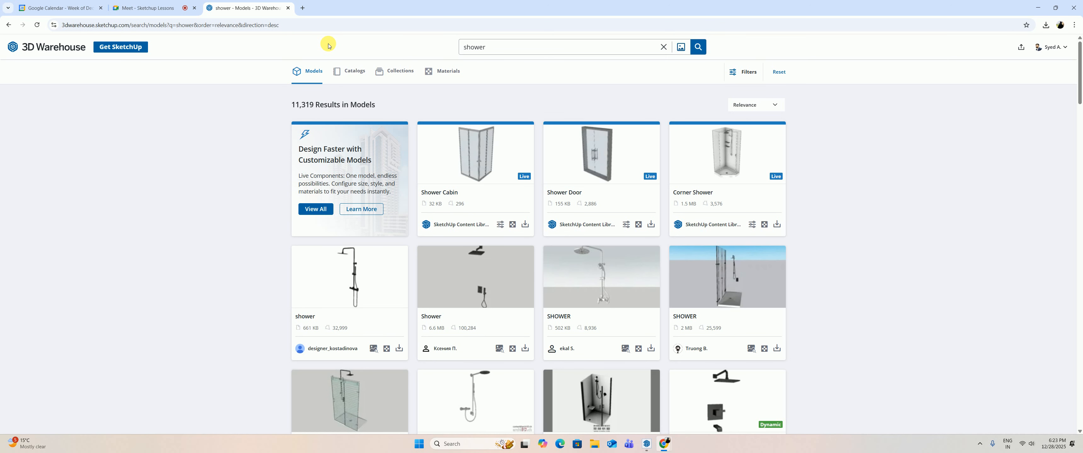
{"action": "scroll", "coordinate": [472, 164], "scroll_direction": "down", "scroll_amount": 2}
{"action": "scroll", "coordinate": [472, 164], "scroll_direction": "up", "scroll_amount": 2}
Search the models for "washroom" and look through the results for one with usable fittings.
{"action": "left_click", "coordinate": [489, 43]}
{"action": "double_click", "coordinate": [489, 43]}
{"action": "key", "text": "Return"}
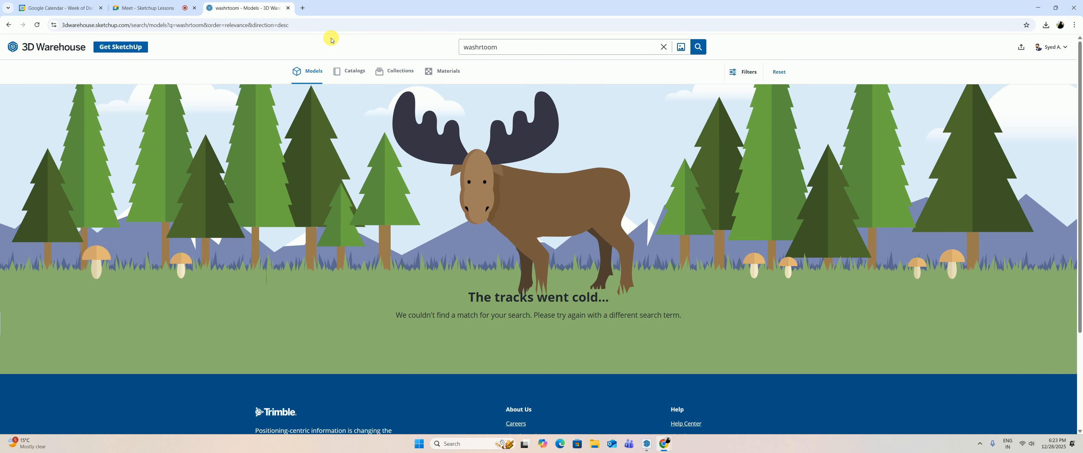
{"action": "left_click", "coordinate": [486, 47]}
{"action": "key", "text": "BackSpace"}
{"action": "key", "text": "Return"}
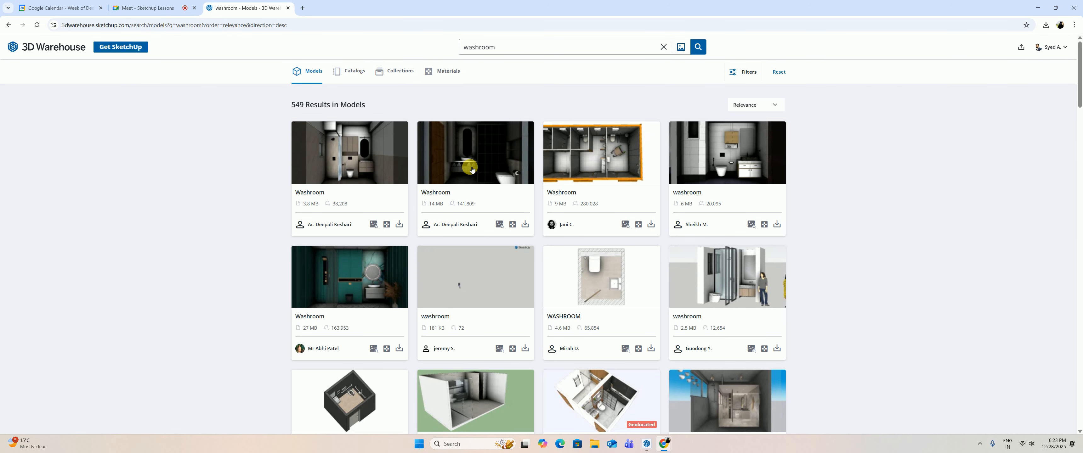
{"action": "scroll", "coordinate": [499, 200], "scroll_direction": "down", "scroll_amount": 5}
{"action": "scroll", "coordinate": [501, 202], "scroll_direction": "down", "scroll_amount": 7}
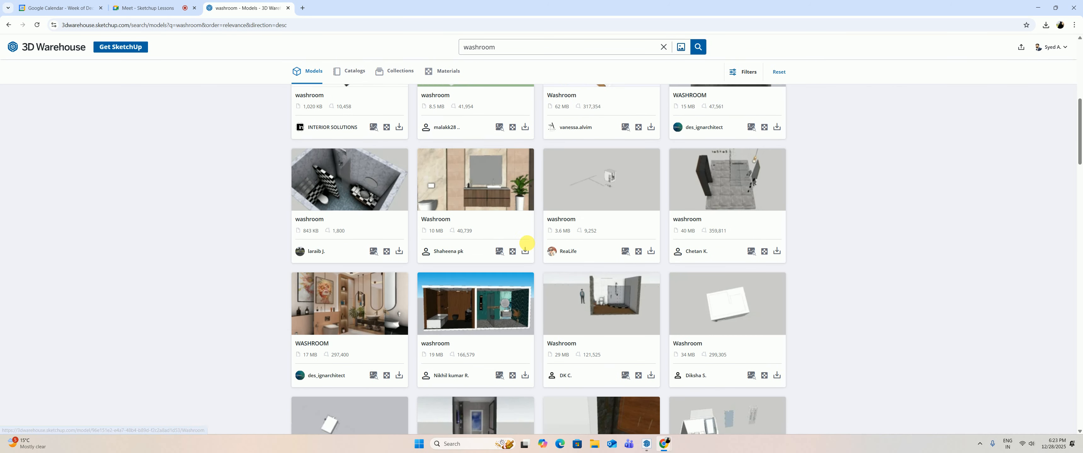
{"action": "scroll", "coordinate": [574, 244], "scroll_direction": "down", "scroll_amount": 6}
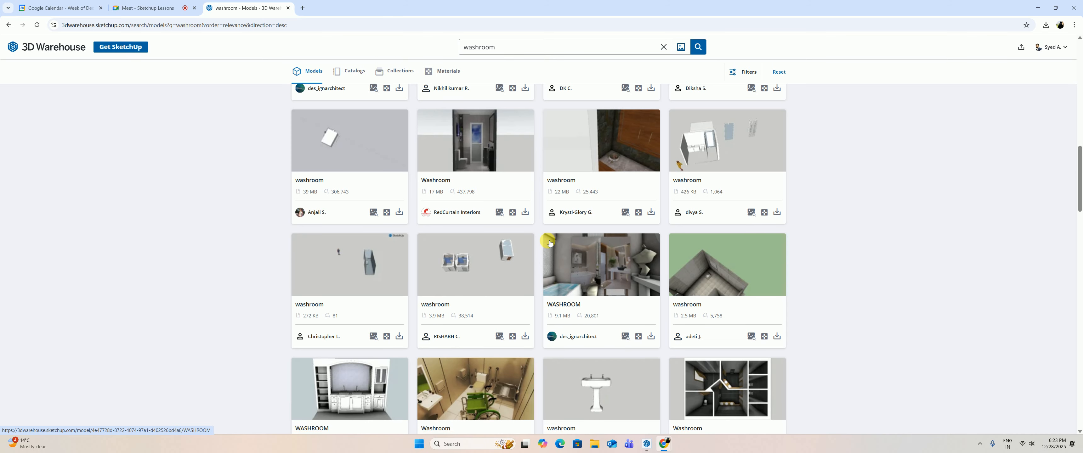
{"action": "scroll", "coordinate": [522, 214], "scroll_direction": "up", "scroll_amount": 8}
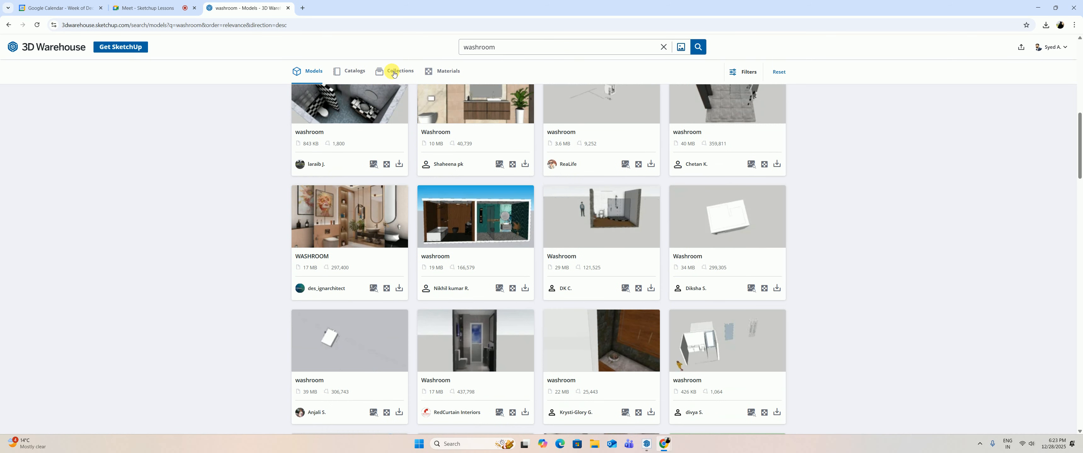
Limit the "washroom" search to collections and look through them for one containing suitable washroom fittings.
{"action": "left_click", "coordinate": [401, 73]}
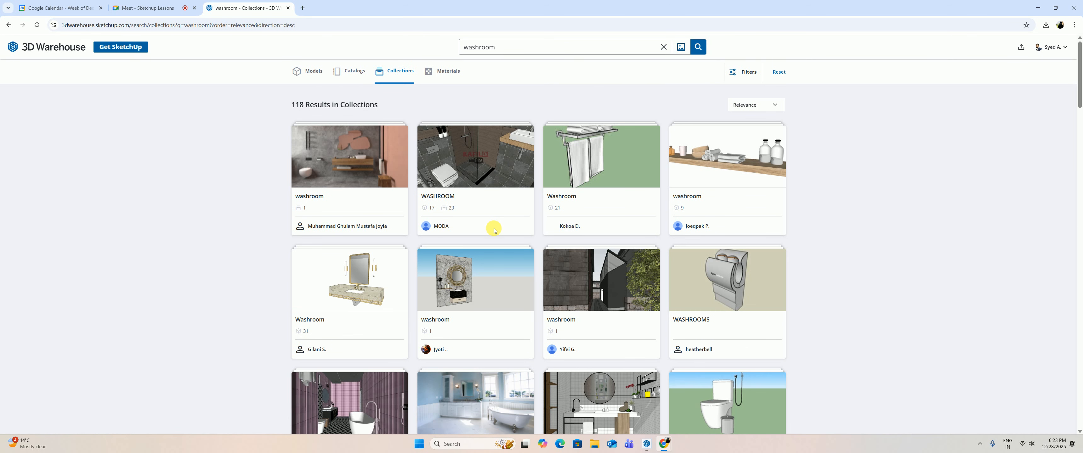
{"action": "scroll", "coordinate": [484, 223], "scroll_direction": "down", "scroll_amount": 6}
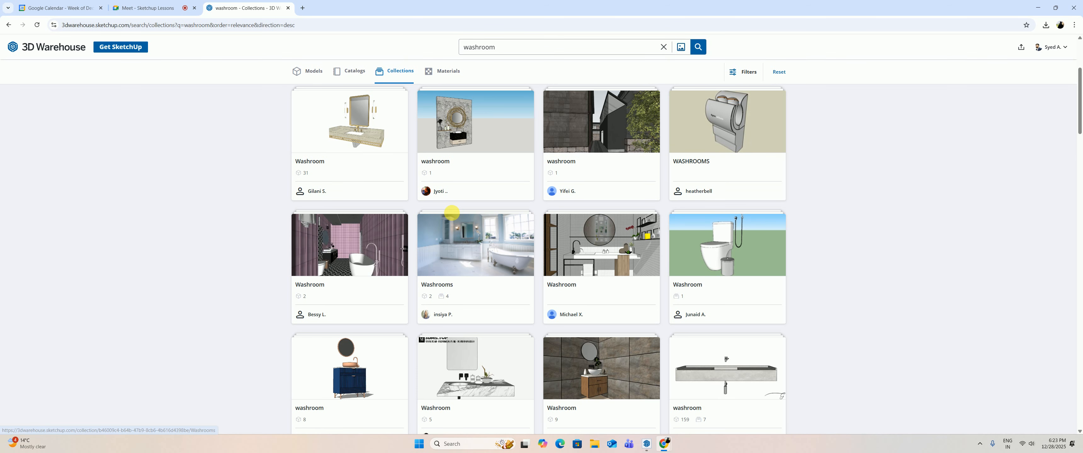
{"action": "scroll", "coordinate": [527, 234], "scroll_direction": "down", "scroll_amount": 4}
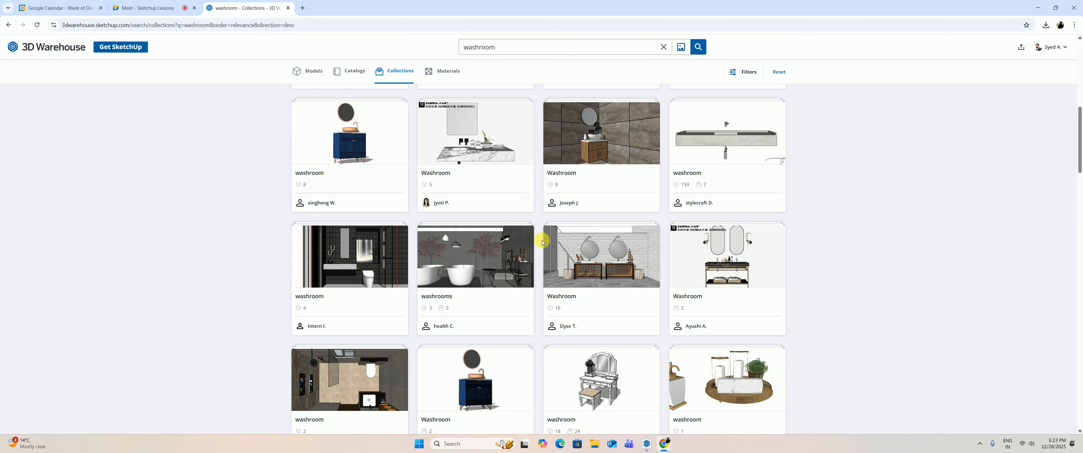
{"action": "scroll", "coordinate": [545, 246], "scroll_direction": "down", "scroll_amount": 8}
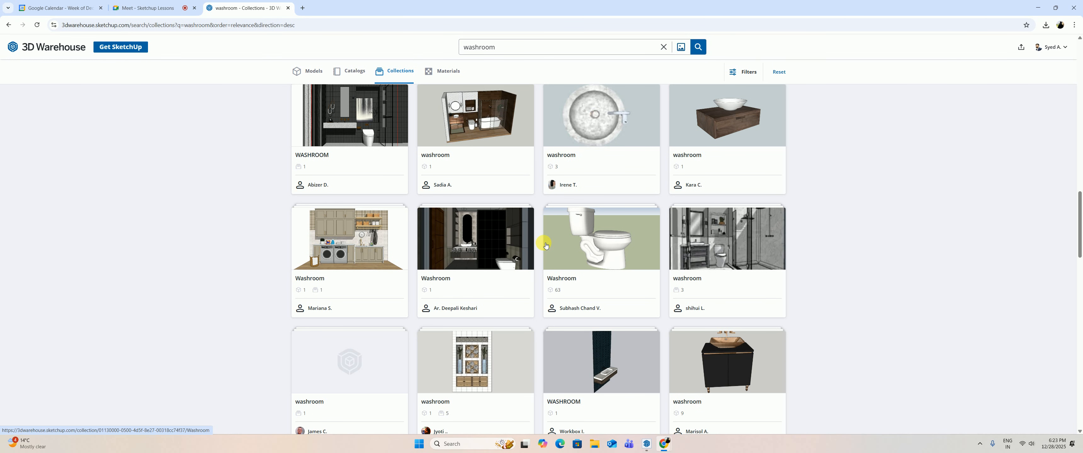
{"action": "scroll", "coordinate": [546, 246], "scroll_direction": "down", "scroll_amount": 4}
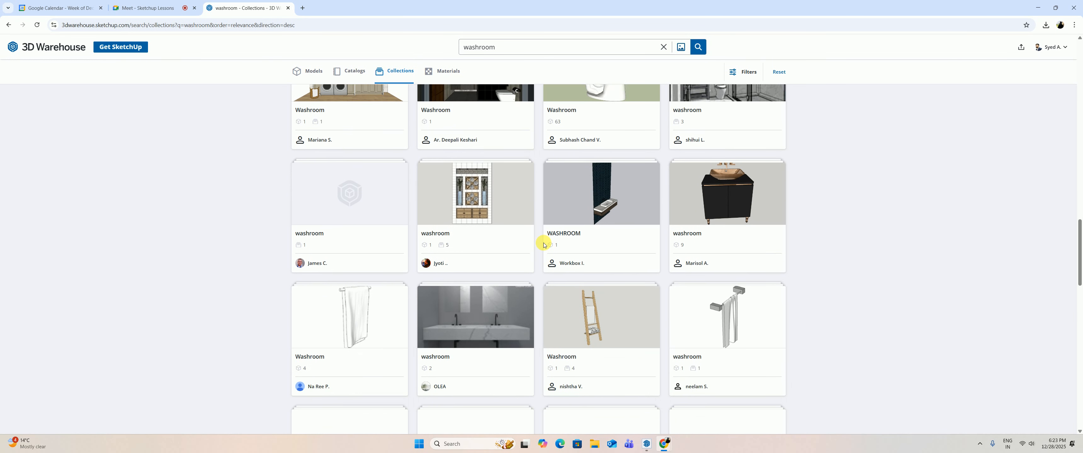
{"action": "scroll", "coordinate": [546, 246], "scroll_direction": "down", "scroll_amount": 3}
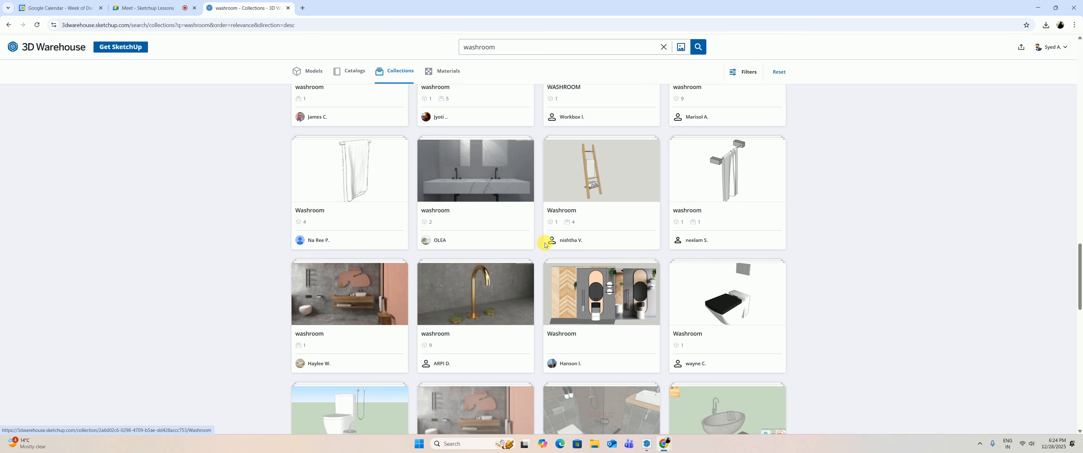
Search 3D Warehouse for "health fauset" and check both the model and collection results.
{"action": "left_click", "coordinate": [501, 46]}
{"action": "left_click_drag", "start_coordinate": [501, 47], "coordinate": [402, 47]}
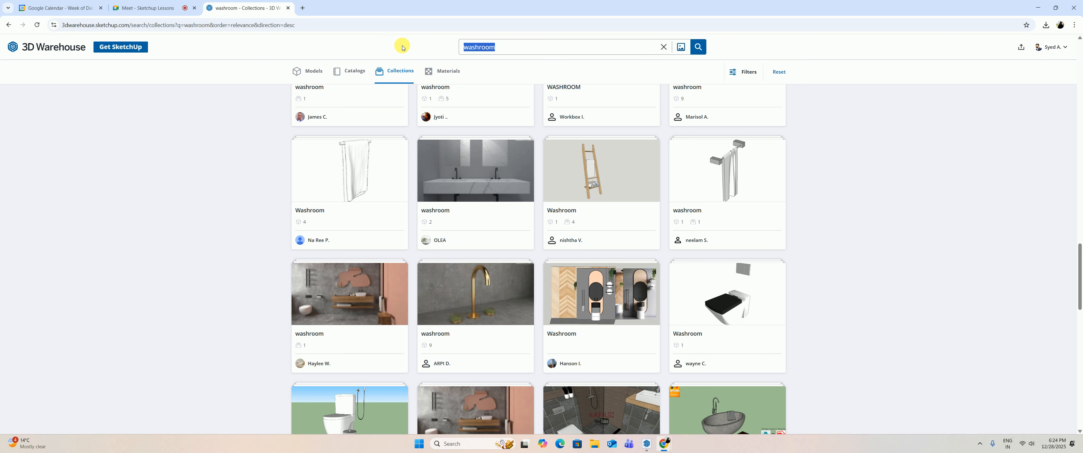
{"action": "type", "text": "health fauset"}
{"action": "key", "text": "Return"}
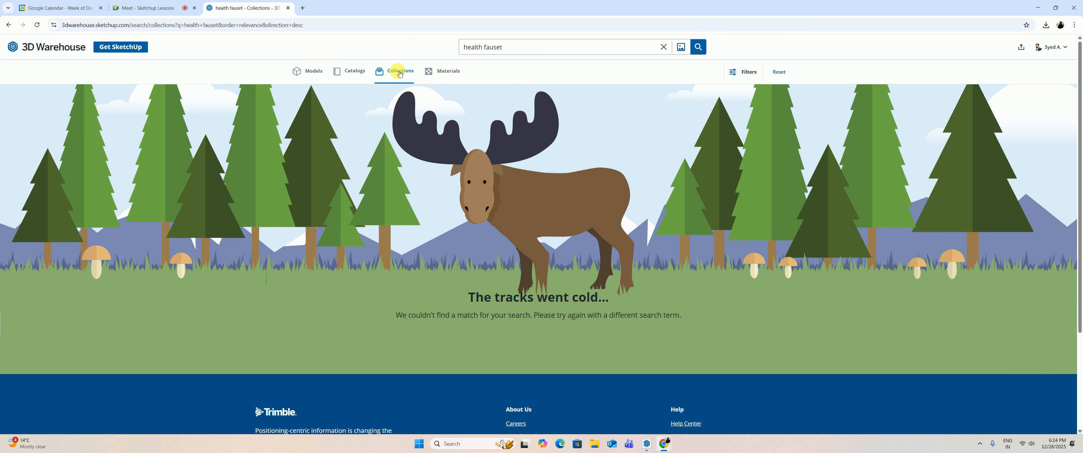
{"action": "left_click", "coordinate": [310, 71]}
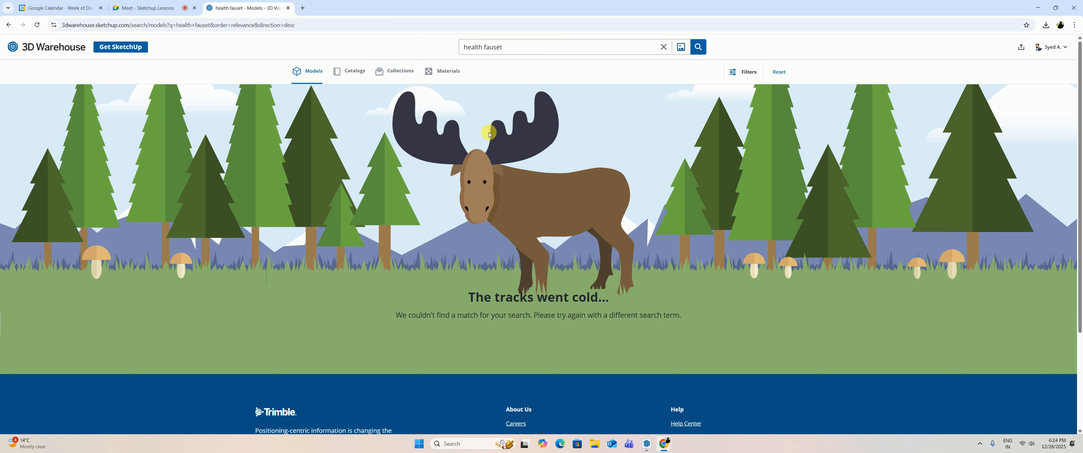
{"action": "left_click", "coordinate": [382, 73]}
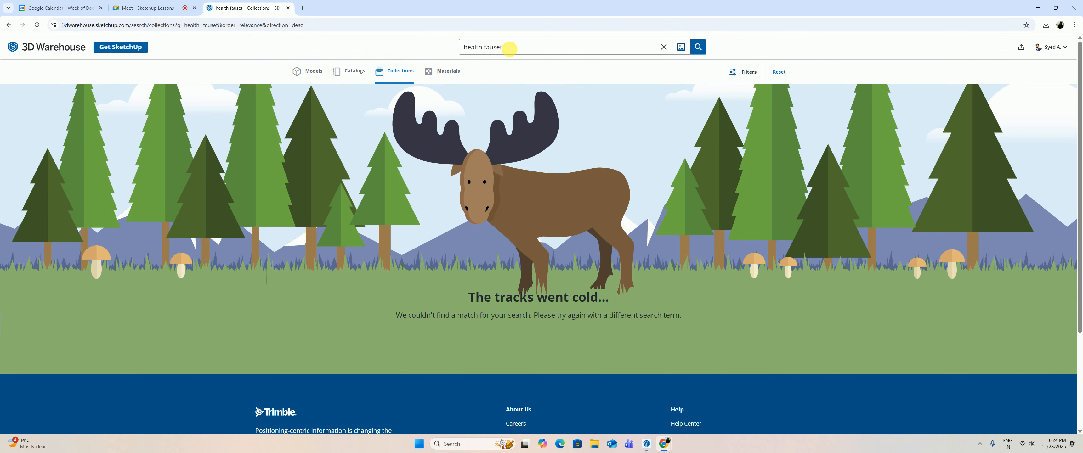
Search the collections for "washroom" and open the bathroom collection inside the Washroom collection with the toilet thumbnail.
{"action": "left_click_drag", "start_coordinate": [510, 47], "coordinate": [330, 46]}
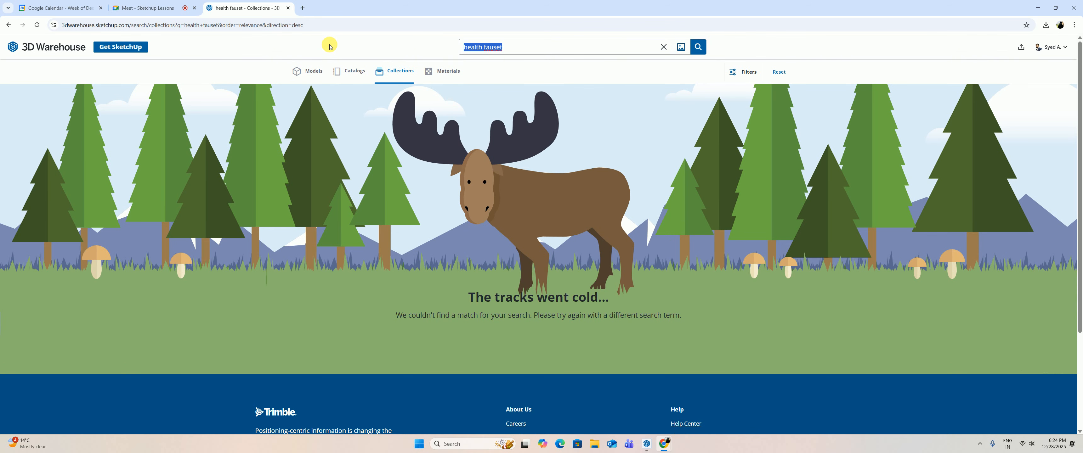
{"action": "type", "text": "washroom"}
{"action": "key", "text": "Return"}
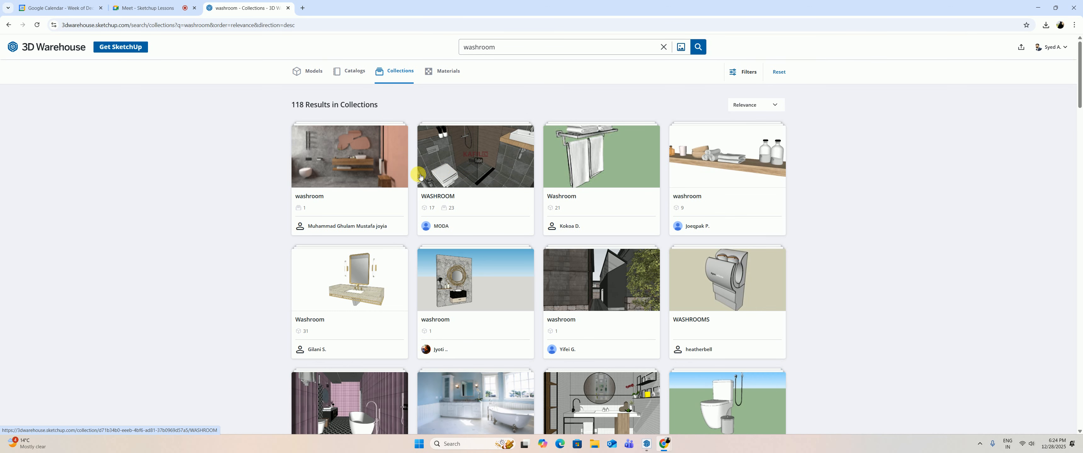
{"action": "scroll", "coordinate": [717, 222], "scroll_direction": "down", "scroll_amount": 2}
{"action": "scroll", "coordinate": [717, 221], "scroll_direction": "down", "scroll_amount": 1}
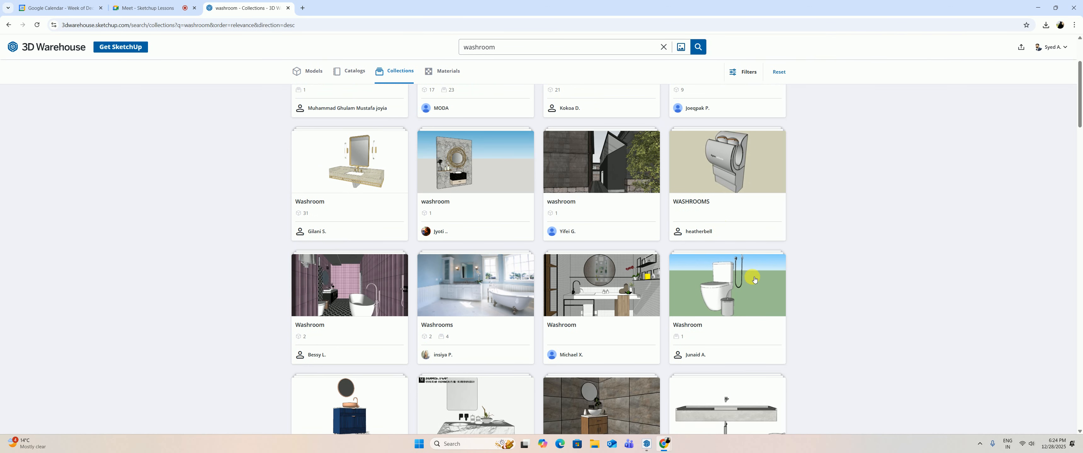
{"action": "left_click", "coordinate": [730, 271]}
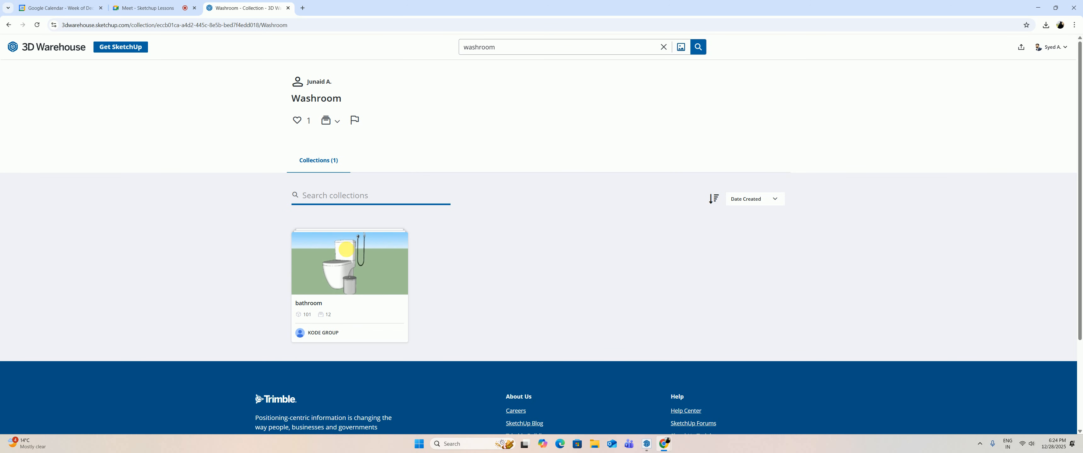
{"action": "left_click", "coordinate": [365, 263]}
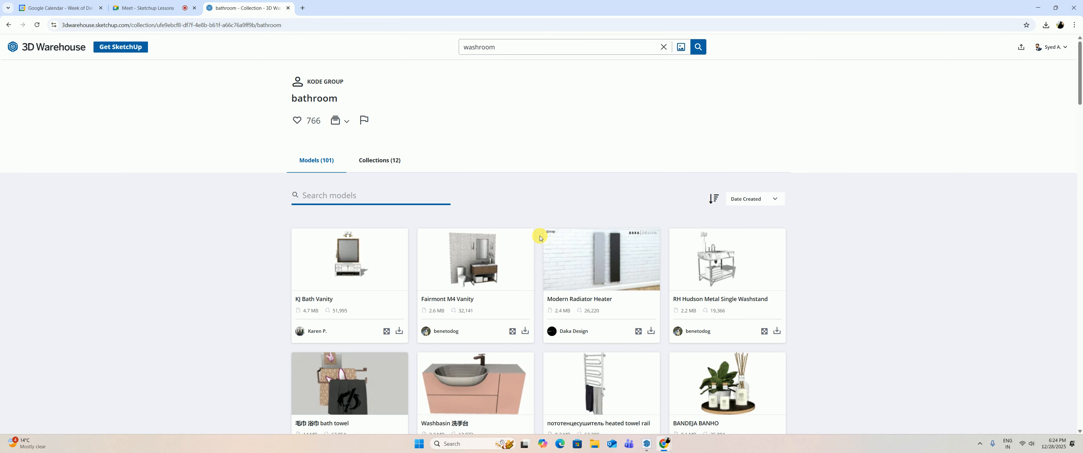
Download the toilet model with the wall-mounted hose and bin from the bathroom collection as a SketchUp file.
{"action": "scroll", "coordinate": [540, 236], "scroll_direction": "down", "scroll_amount": 4}
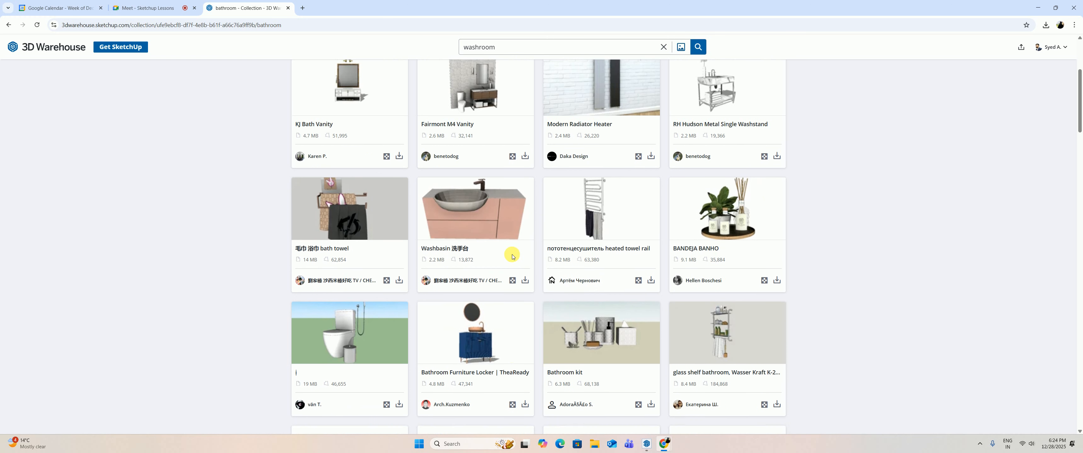
{"action": "scroll", "coordinate": [513, 256], "scroll_direction": "down", "scroll_amount": 2}
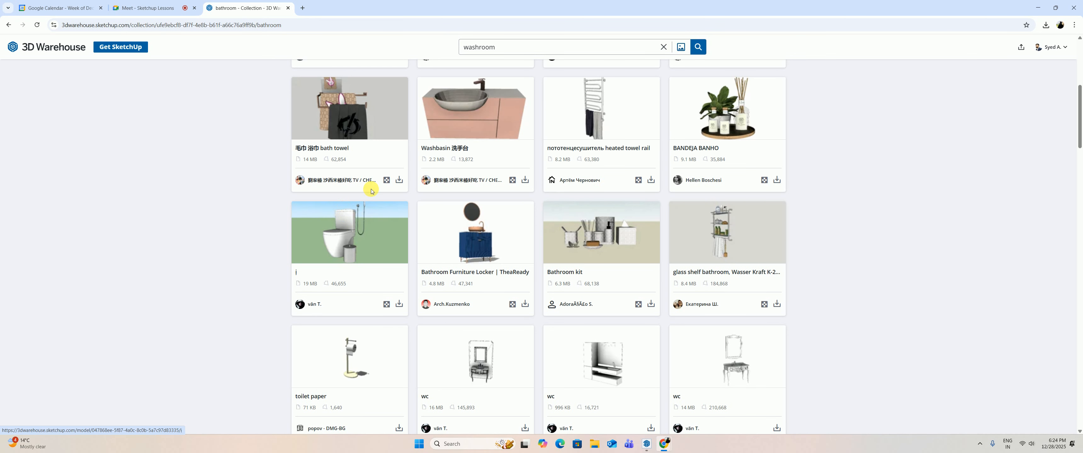
{"action": "left_click", "coordinate": [398, 304]}
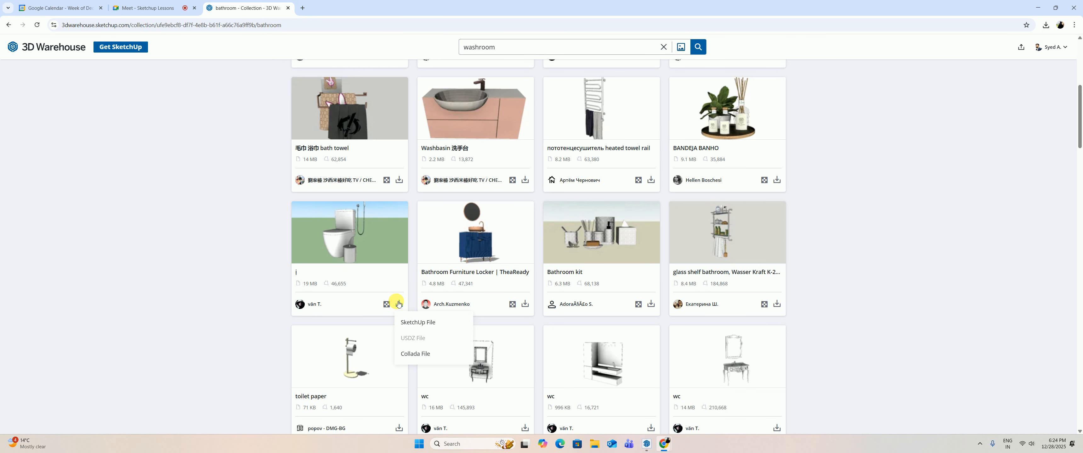
{"action": "left_click", "coordinate": [416, 322]}
Look through the remaining models of the bathroom collection for further washroom fittings and load more of them.
{"action": "scroll", "coordinate": [375, 222], "scroll_direction": "down", "scroll_amount": 5}
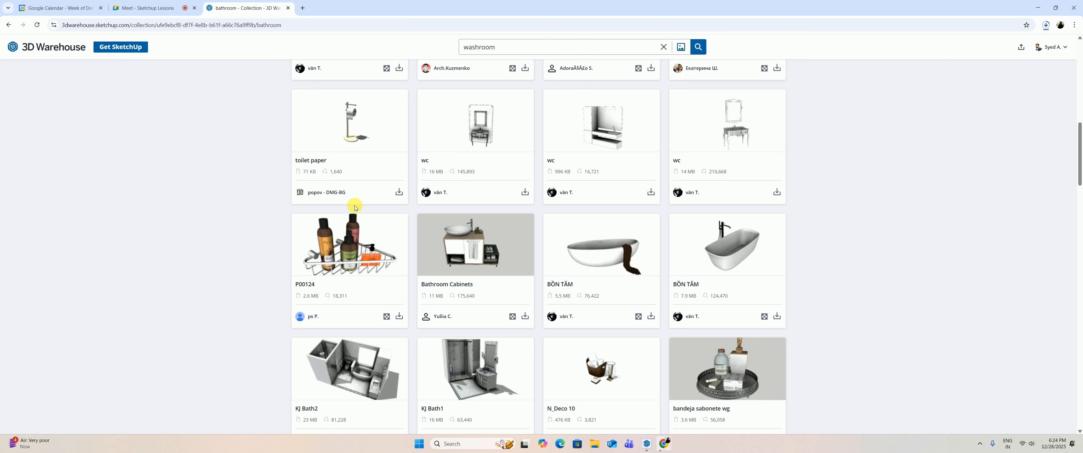
{"action": "scroll", "coordinate": [349, 219], "scroll_direction": "down", "scroll_amount": 5}
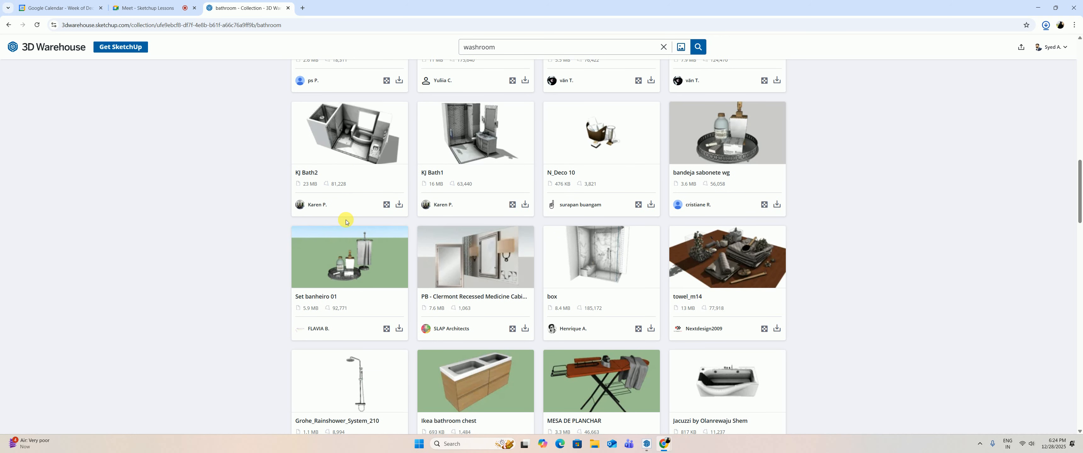
{"action": "scroll", "coordinate": [347, 222], "scroll_direction": "down", "scroll_amount": 2}
{"action": "scroll", "coordinate": [379, 281], "scroll_direction": "down", "scroll_amount": 4}
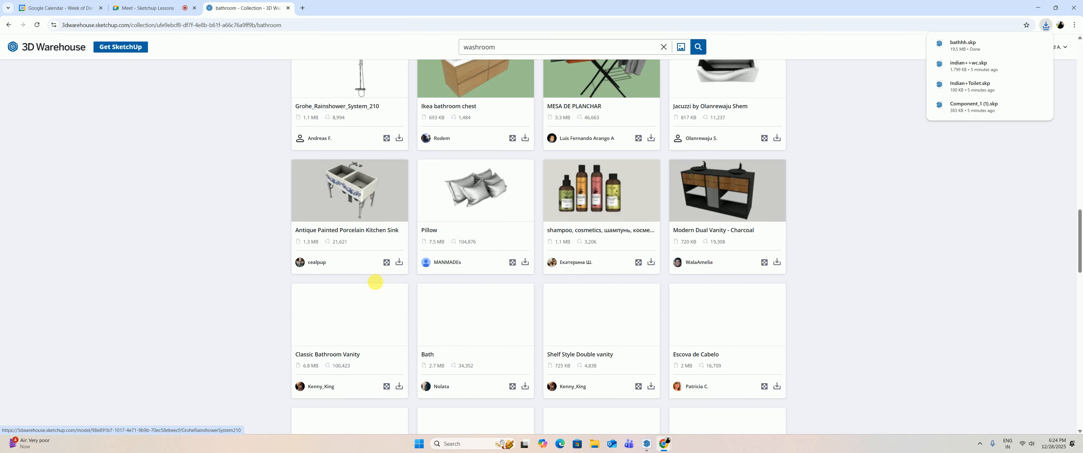
{"action": "scroll", "coordinate": [374, 295], "scroll_direction": "down", "scroll_amount": 5}
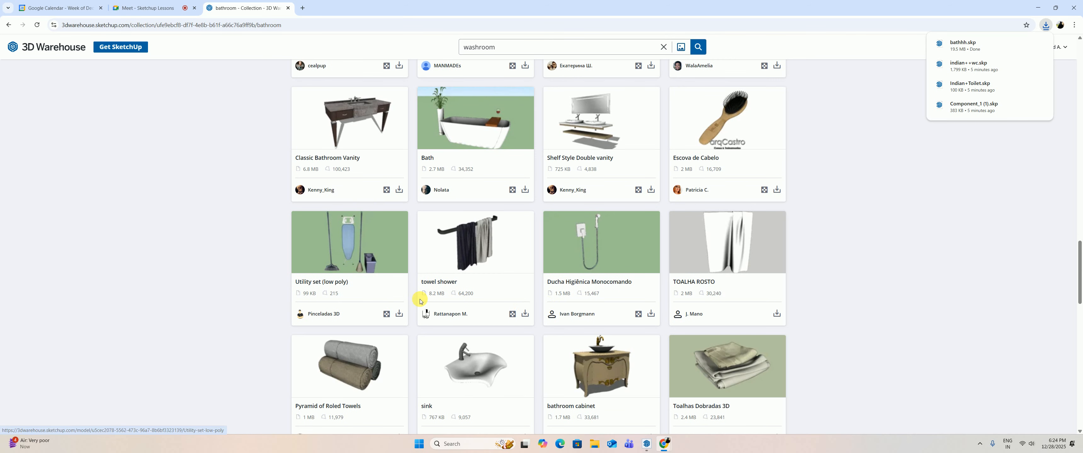
{"action": "scroll", "coordinate": [605, 267], "scroll_direction": "down", "scroll_amount": 6}
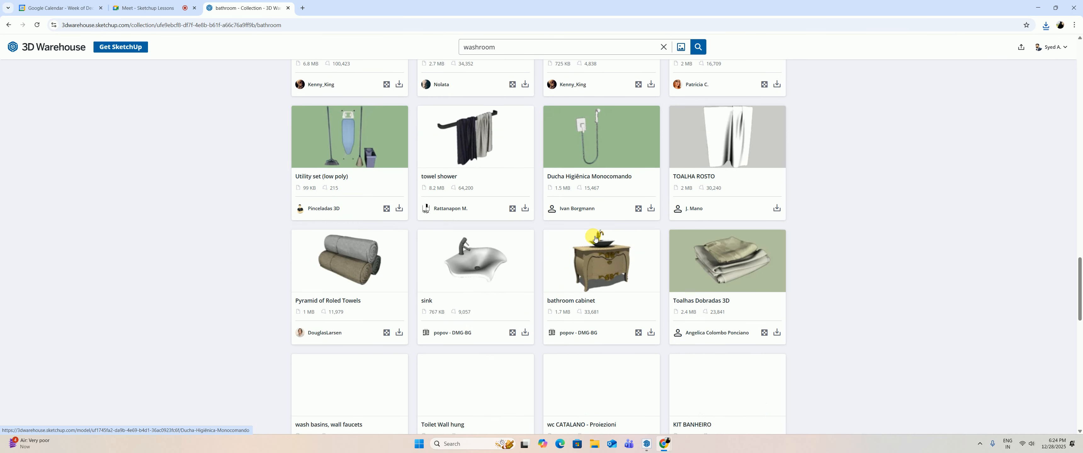
{"action": "scroll", "coordinate": [602, 179], "scroll_direction": "down", "scroll_amount": 6}
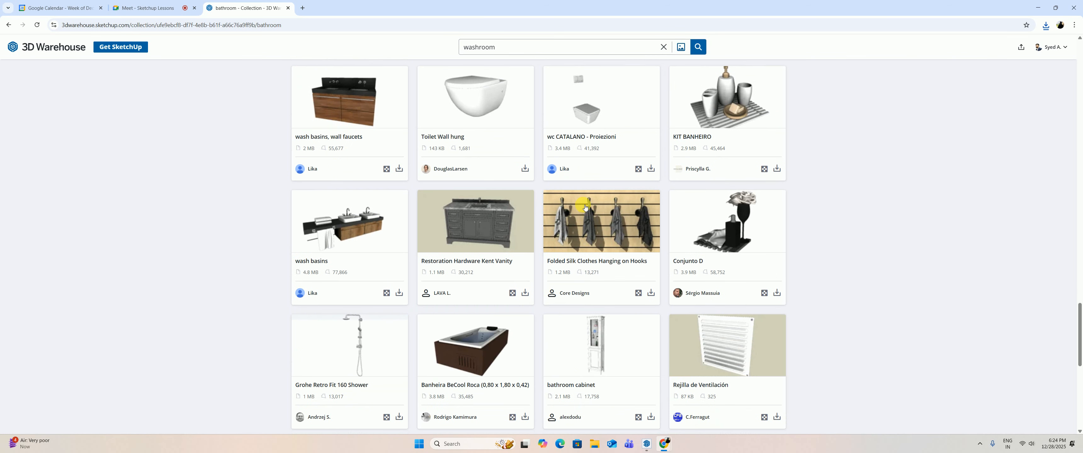
{"action": "scroll", "coordinate": [589, 226], "scroll_direction": "down", "scroll_amount": 4}
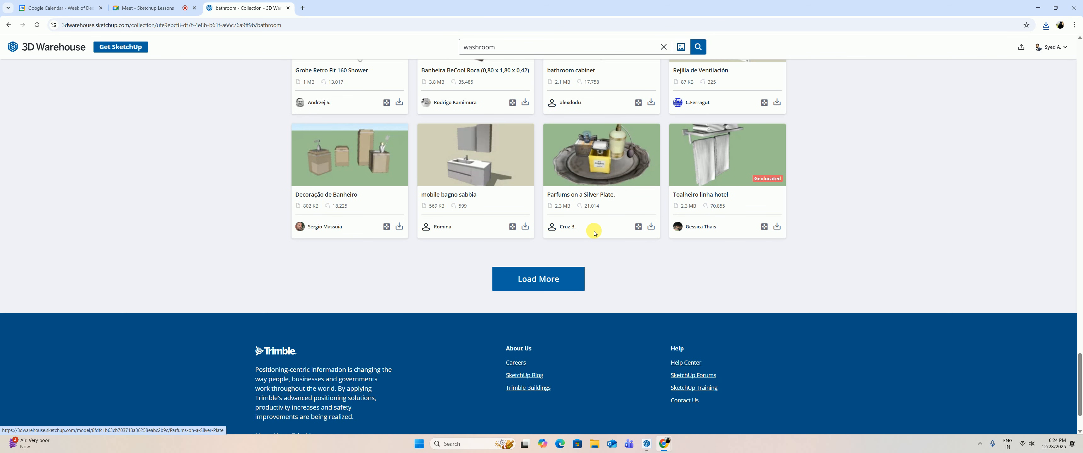
{"action": "left_click", "coordinate": [563, 274]}
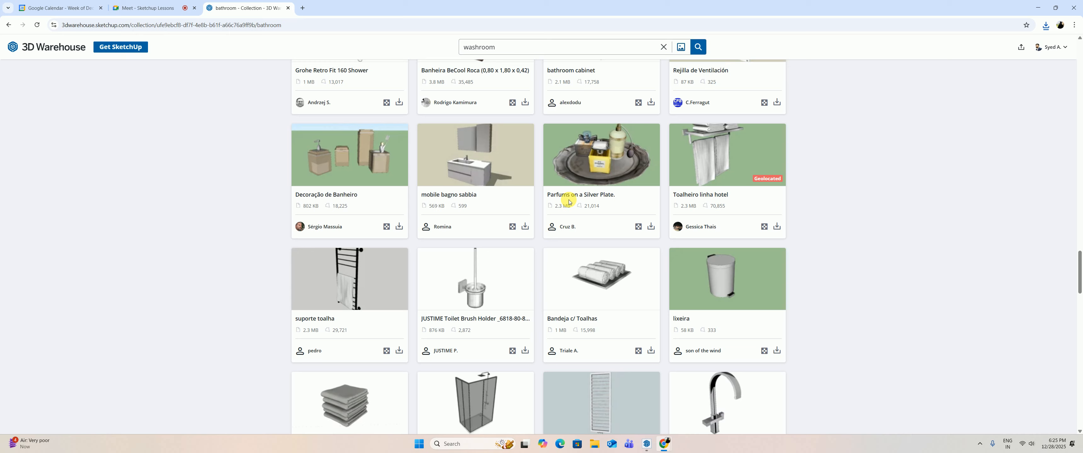
Search the collections for "wc" and open the wc collection whose thumbnail shows many taps and shower fittings.
{"action": "left_click_drag", "start_coordinate": [513, 47], "coordinate": [425, 44]}
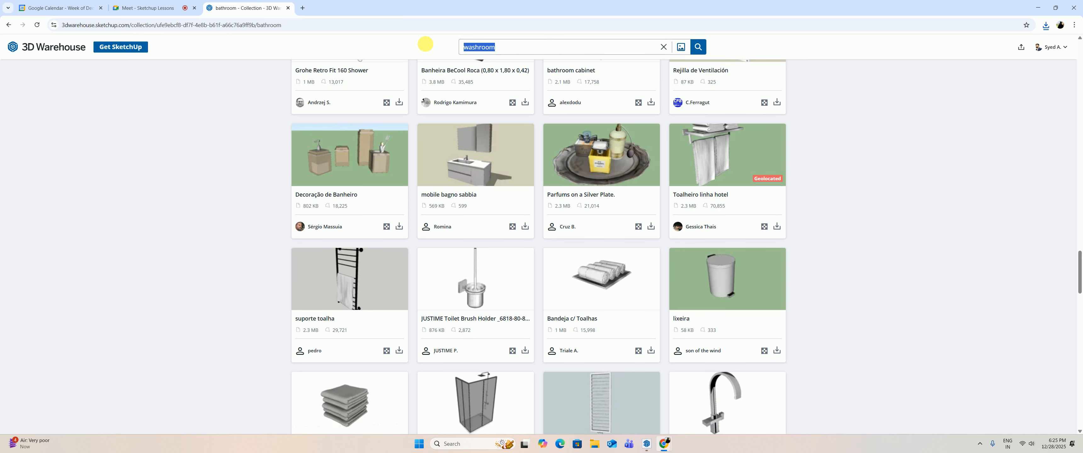
{"action": "type", "text": "w"}
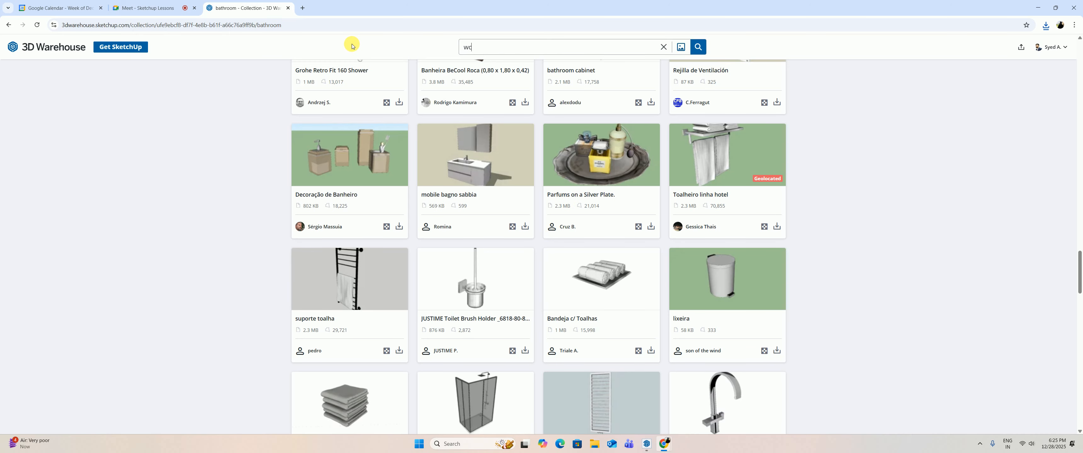
{"action": "type", "text": "c"}
{"action": "key", "text": "Return"}
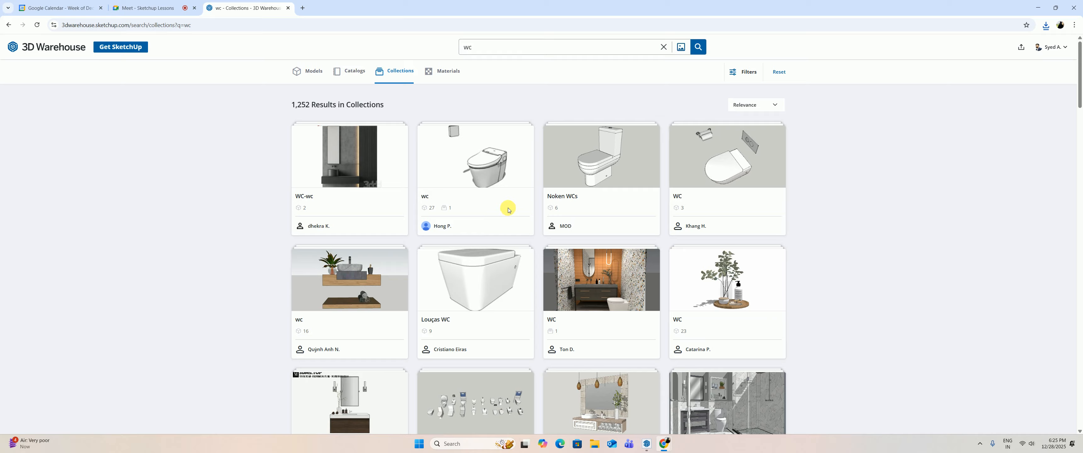
{"action": "scroll", "coordinate": [504, 223], "scroll_direction": "down", "scroll_amount": 3}
{"action": "scroll", "coordinate": [639, 294], "scroll_direction": "down", "scroll_amount": 2}
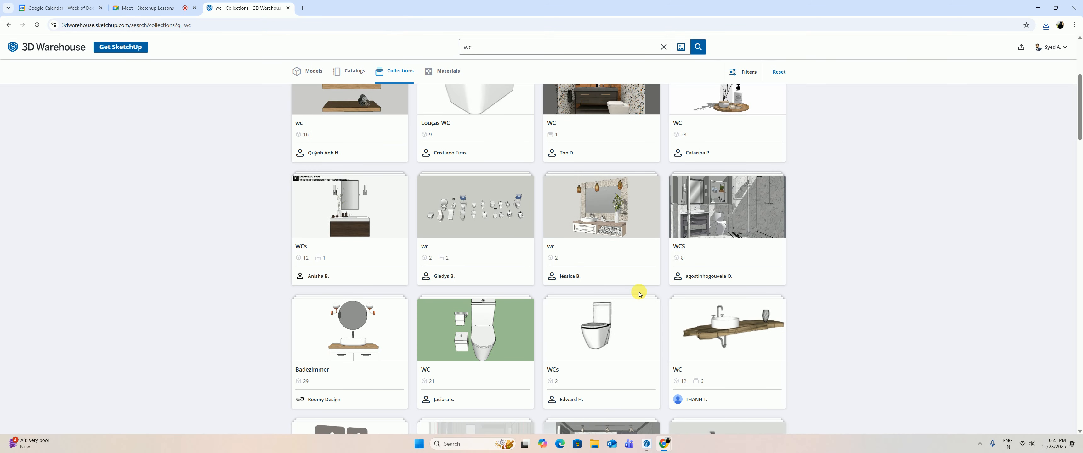
{"action": "scroll", "coordinate": [639, 293], "scroll_direction": "down", "scroll_amount": 4}
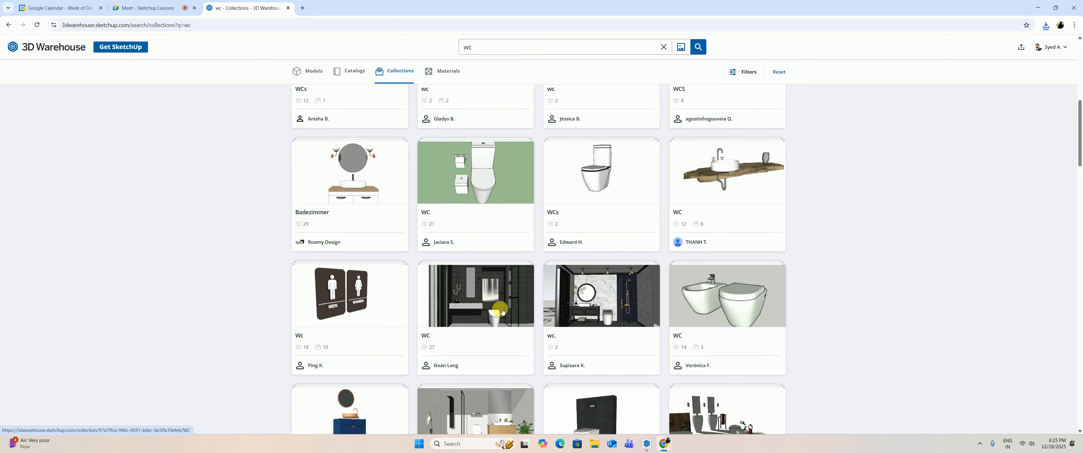
{"action": "scroll", "coordinate": [500, 313], "scroll_direction": "down", "scroll_amount": 3}
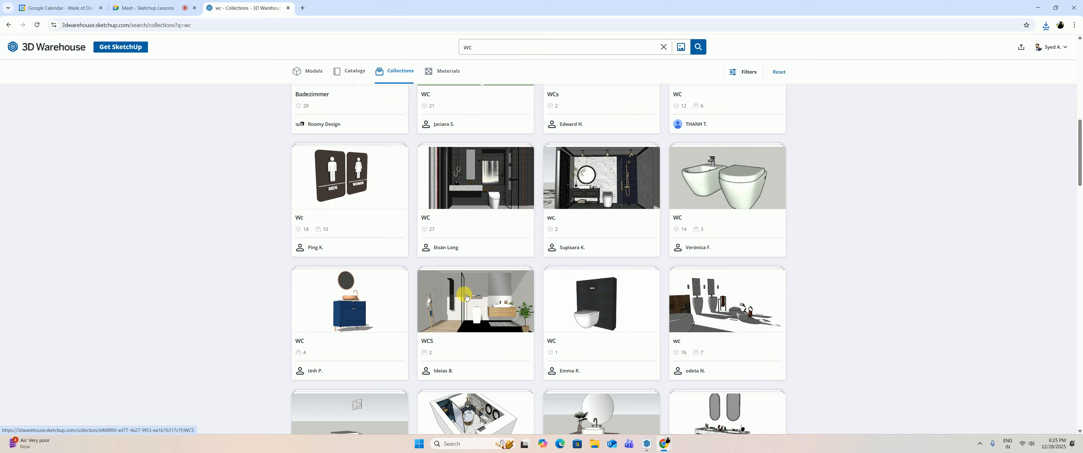
{"action": "scroll", "coordinate": [478, 297], "scroll_direction": "down", "scroll_amount": 3}
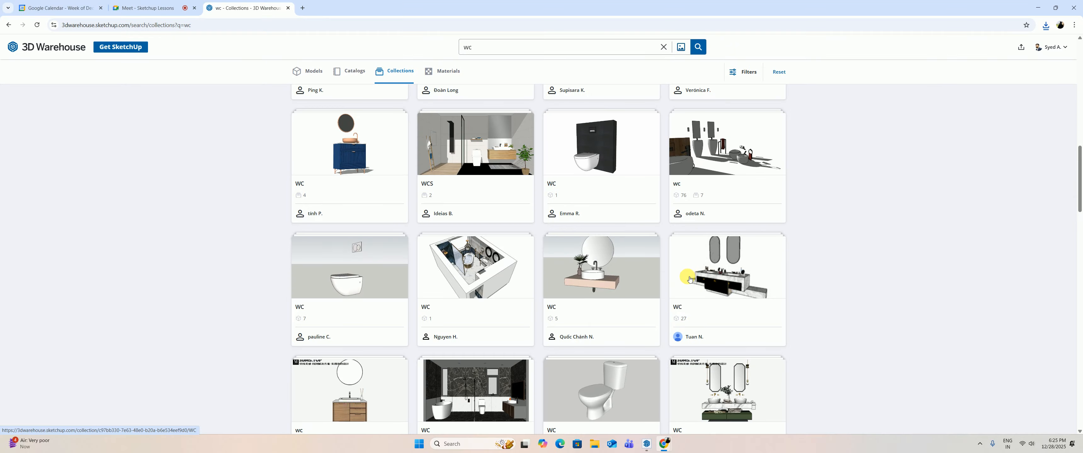
{"action": "scroll", "coordinate": [652, 284], "scroll_direction": "down", "scroll_amount": 3}
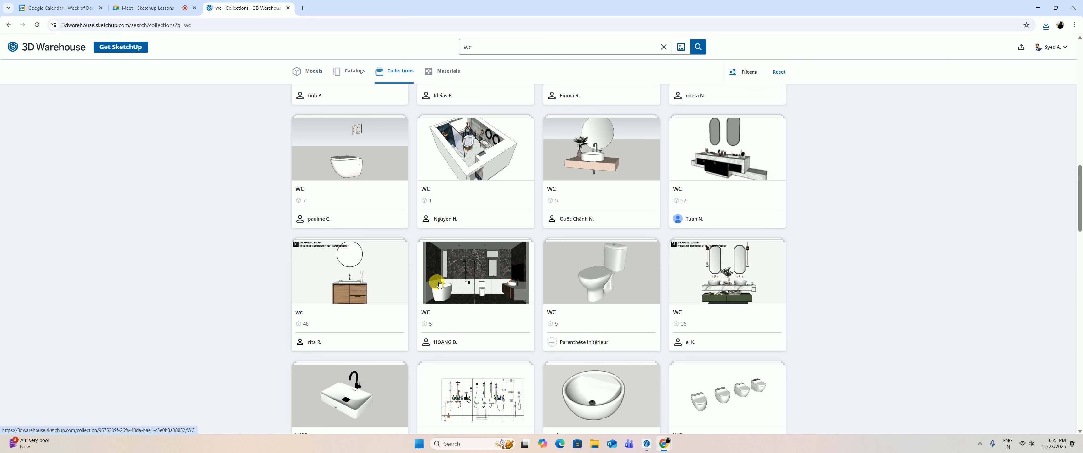
{"action": "scroll", "coordinate": [462, 285], "scroll_direction": "down", "scroll_amount": 3}
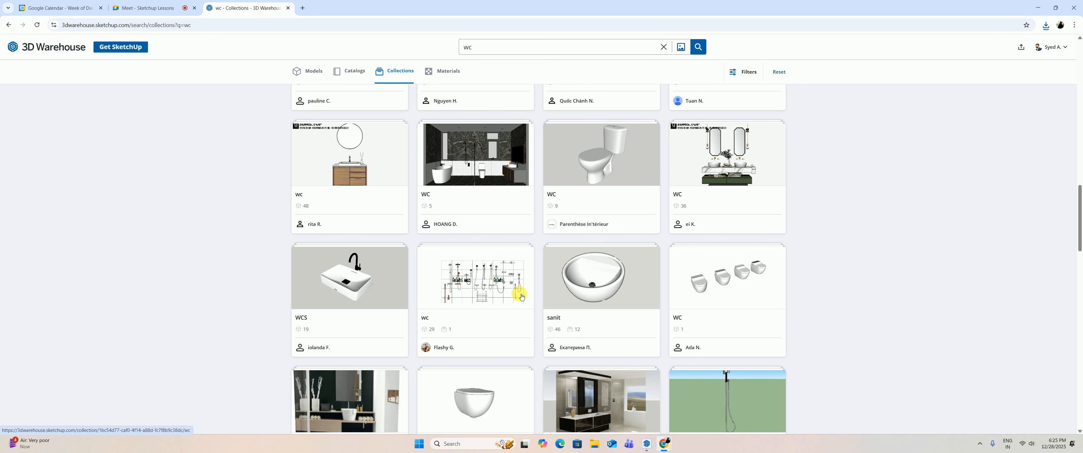
{"action": "left_click", "coordinate": [509, 281]}
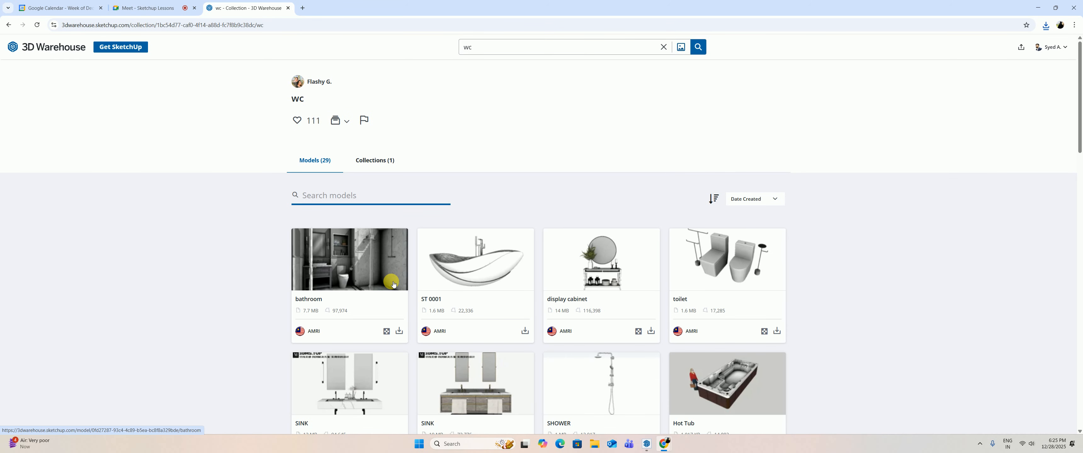
Download the "thiet bi wc 2" model from the wc collection as a SketchUp file.
{"action": "scroll", "coordinate": [394, 285], "scroll_direction": "down", "scroll_amount": 3}
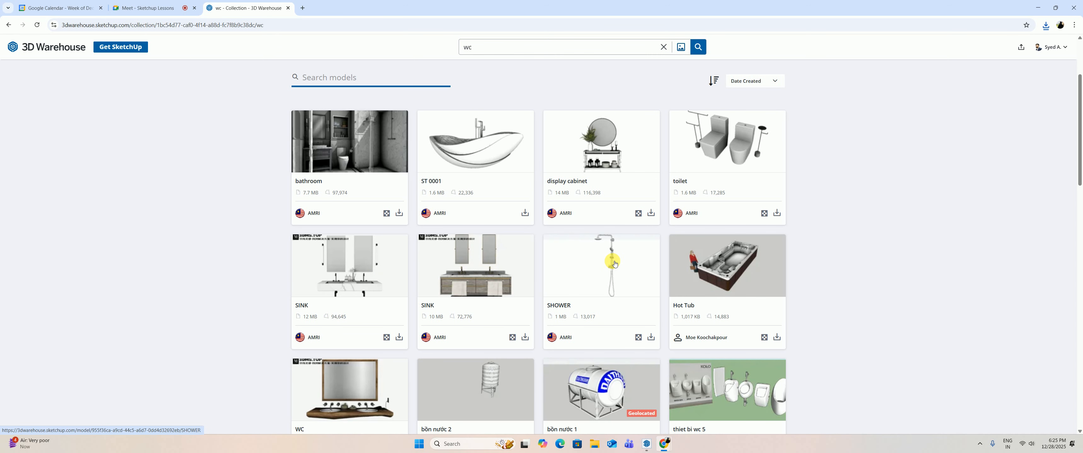
{"action": "scroll", "coordinate": [652, 228], "scroll_direction": "down", "scroll_amount": 3}
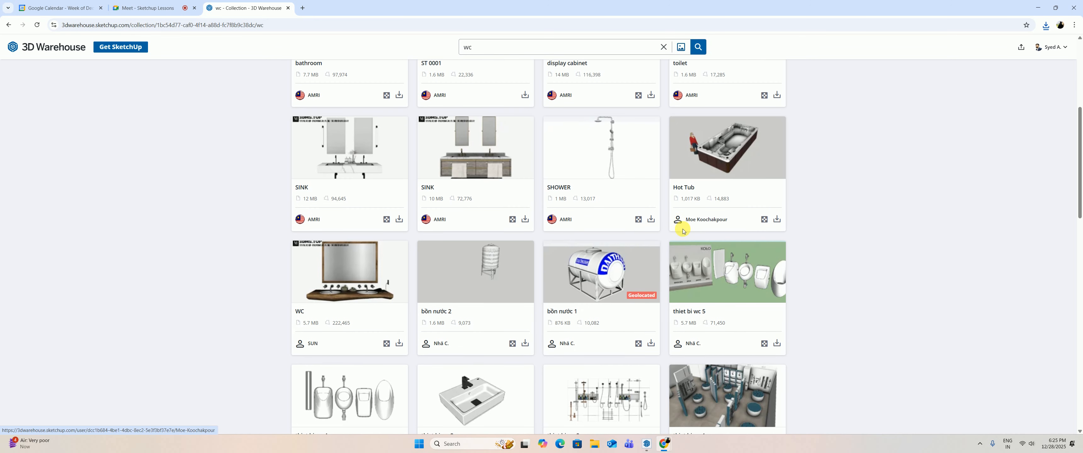
{"action": "scroll", "coordinate": [568, 223], "scroll_direction": "down", "scroll_amount": 4}
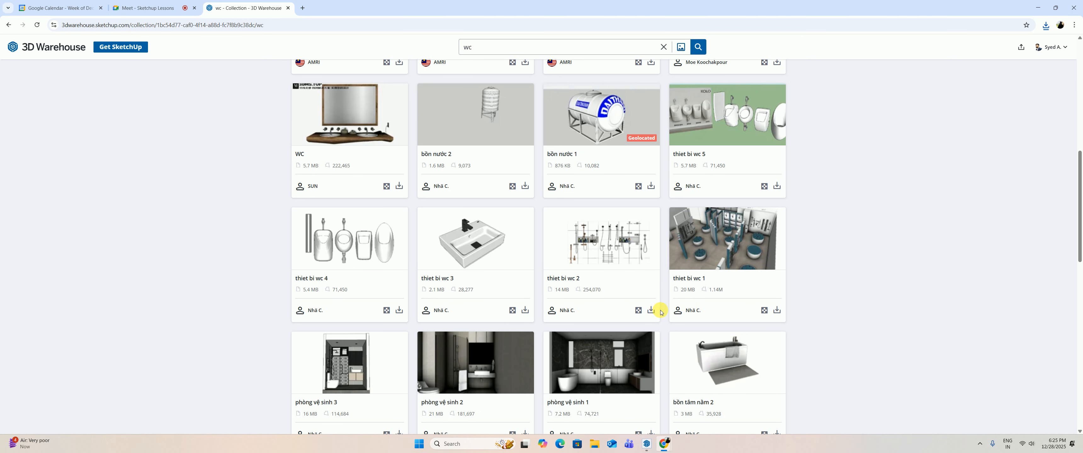
{"action": "left_click", "coordinate": [651, 311]}
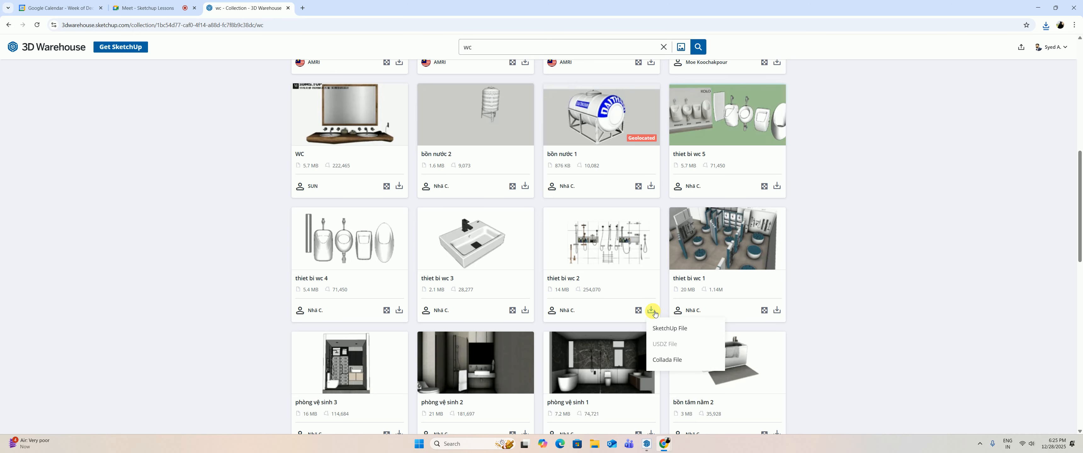
{"action": "left_click", "coordinate": [664, 326]}
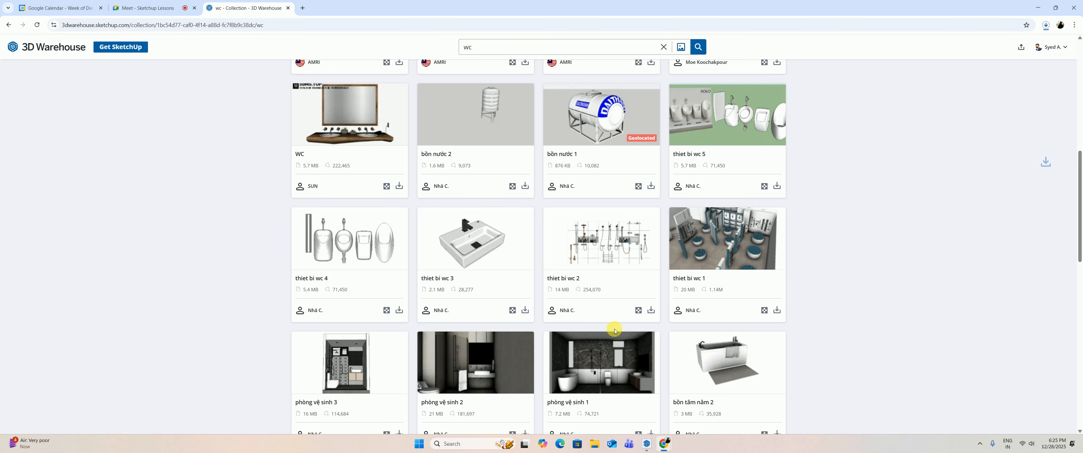
Download the CERSANIT MISKA ZAWIESZANA CASPIA wall-hung toilet from the wc collection as a SketchUp file.
{"action": "scroll", "coordinate": [525, 306], "scroll_direction": "down", "scroll_amount": 3}
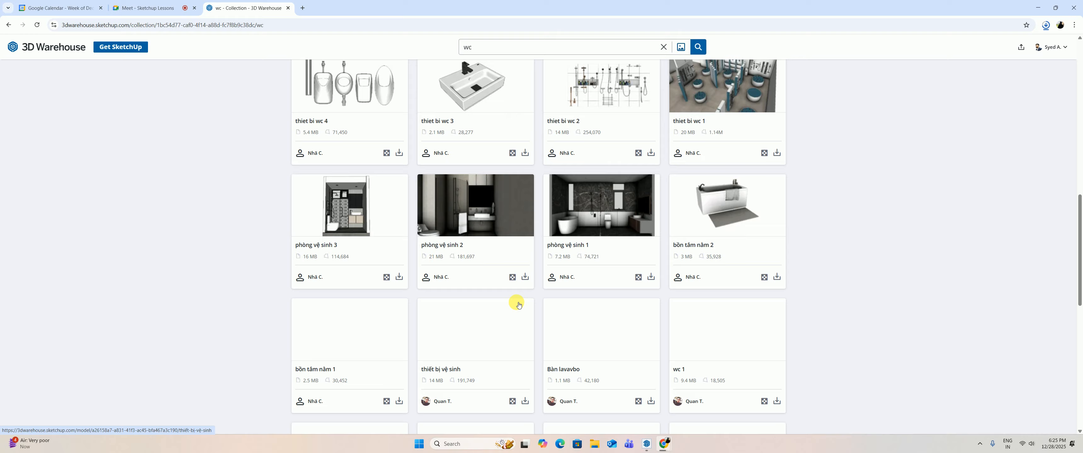
{"action": "scroll", "coordinate": [519, 306], "scroll_direction": "down", "scroll_amount": 3}
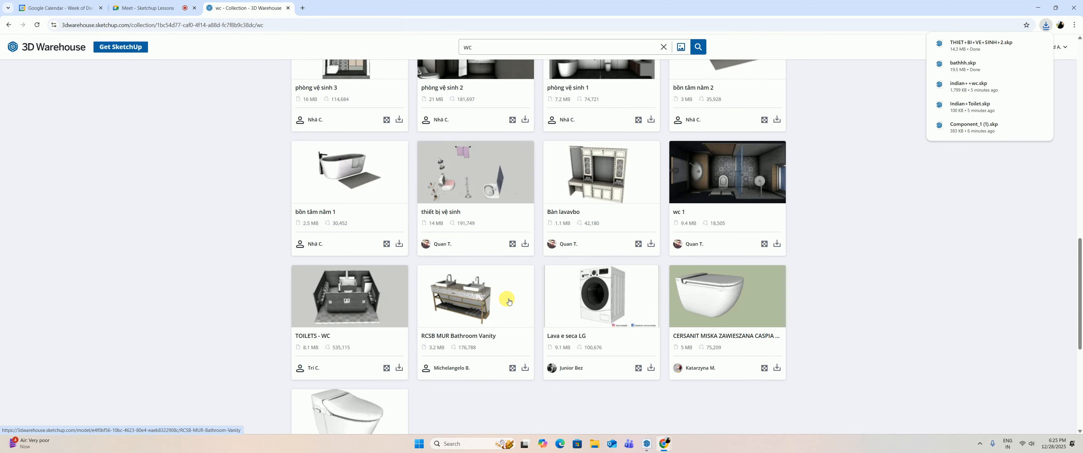
{"action": "scroll", "coordinate": [508, 302], "scroll_direction": "down", "scroll_amount": 3}
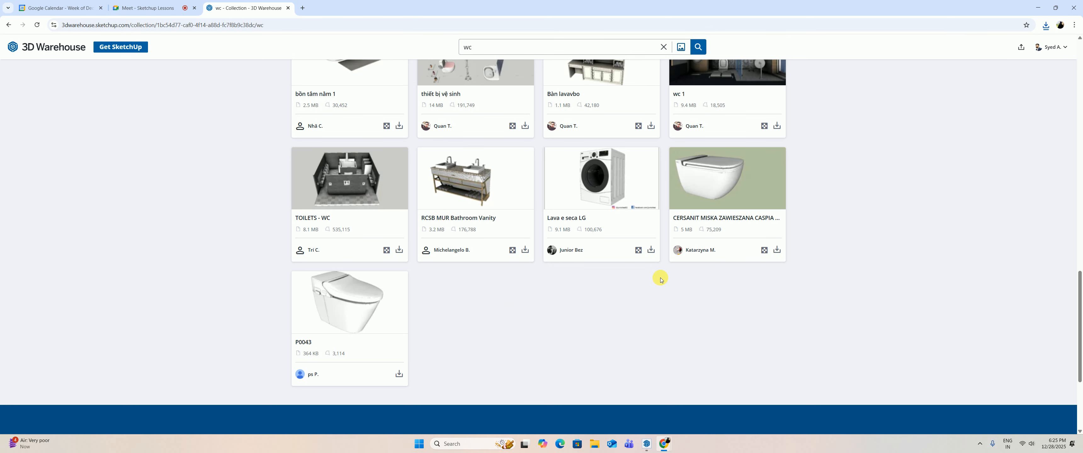
{"action": "left_click", "coordinate": [777, 250]}
{"action": "left_click", "coordinate": [792, 270]}
{"action": "scroll", "coordinate": [530, 219], "scroll_direction": "down", "scroll_amount": 4}
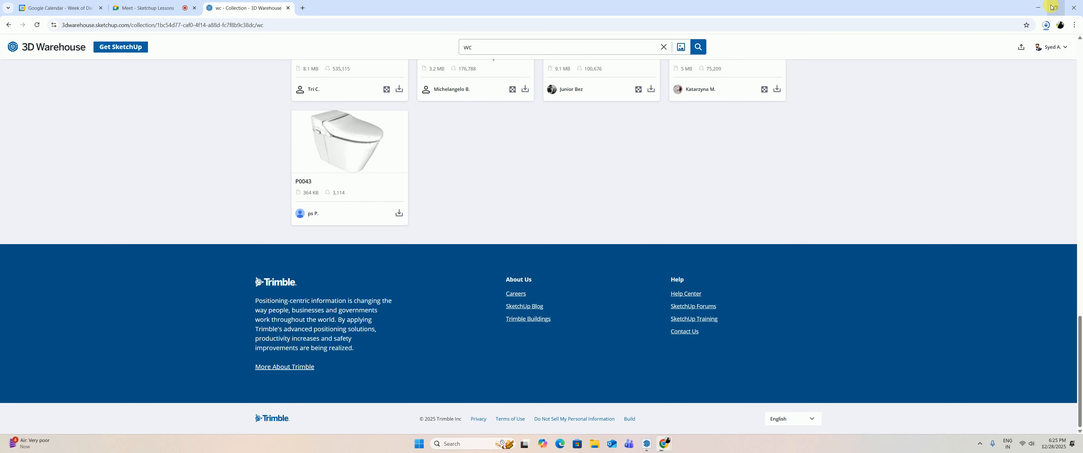
Switch to the Powder Washroom model in SketchUp and import the downloaded bathhh file, placing it near the washroom.
{"action": "left_click", "coordinate": [1038, 7]}
{"action": "scroll", "coordinate": [321, 194], "scroll_direction": "up", "scroll_amount": 5}
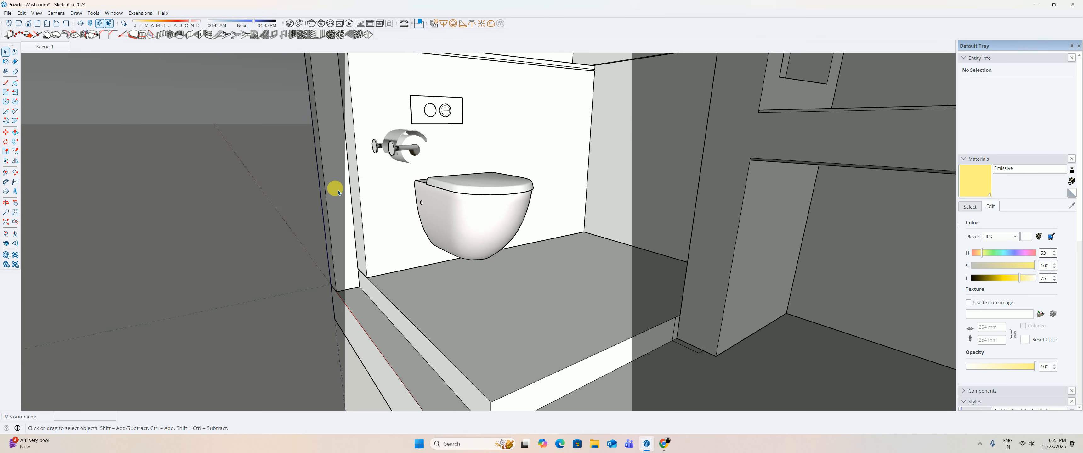
{"action": "middle_click_drag", "start_coordinate": [321, 200], "coordinate": [310, 200]}
{"action": "left_click", "coordinate": [6, 52]}
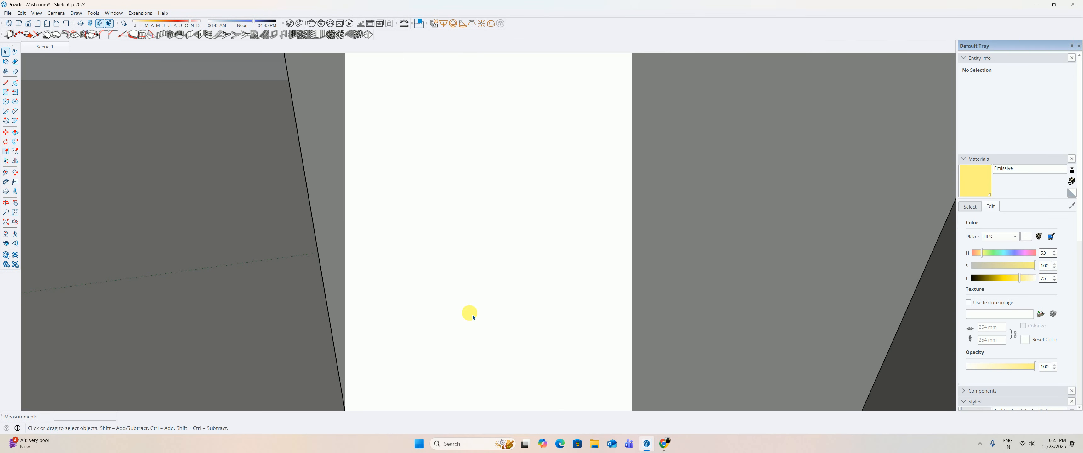
{"action": "left_click", "coordinate": [9, 11]}
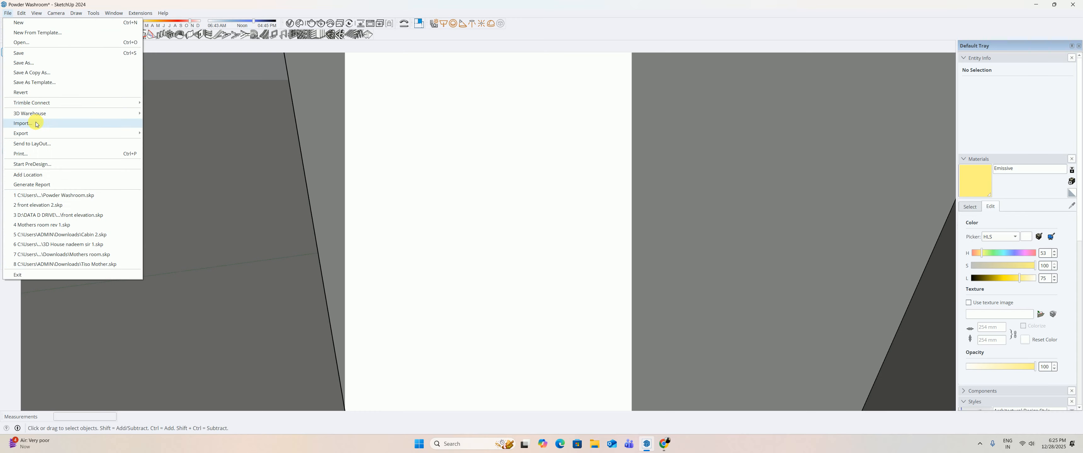
{"action": "left_click", "coordinate": [71, 121]}
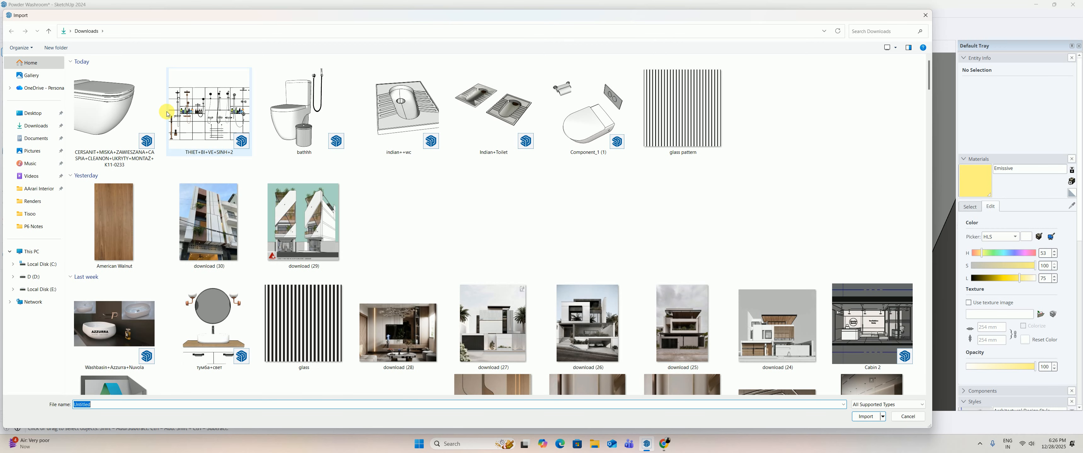
{"action": "left_click", "coordinate": [300, 124]}
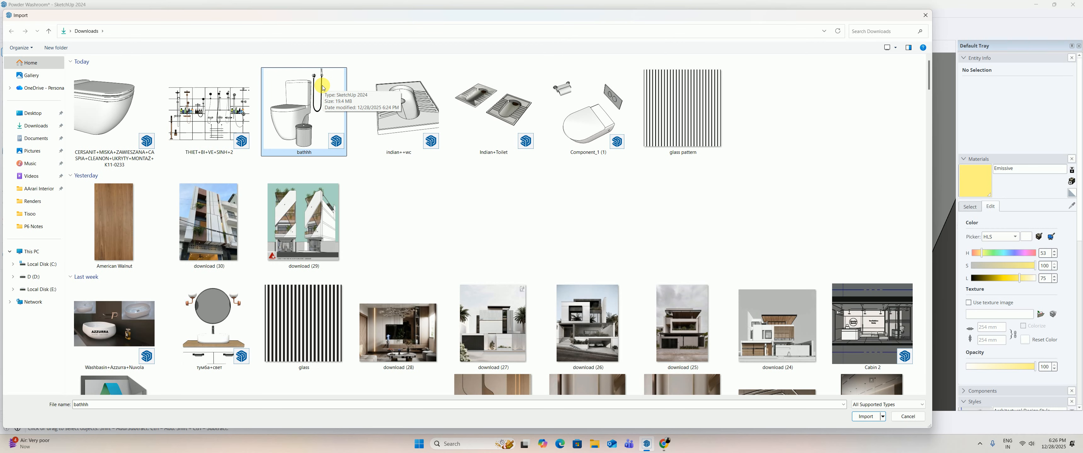
{"action": "left_click", "coordinate": [866, 416]}
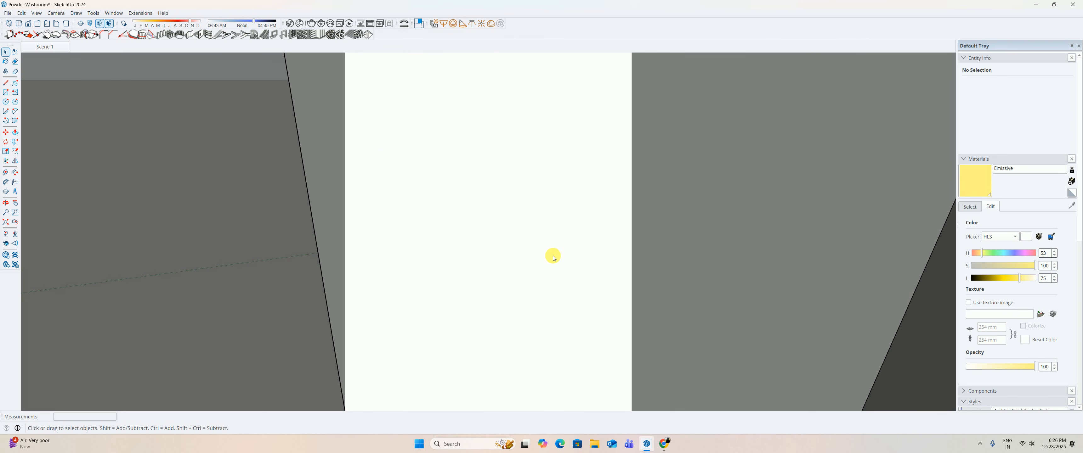
{"action": "scroll", "coordinate": [382, 269], "scroll_direction": "down", "scroll_amount": 8}
{"action": "scroll", "coordinate": [274, 261], "scroll_direction": "down", "scroll_amount": 10}
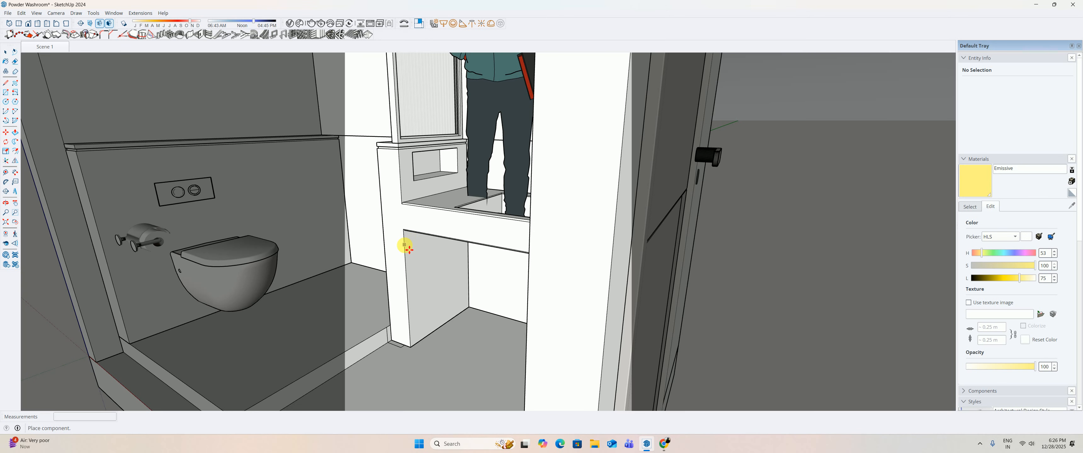
{"action": "left_click", "coordinate": [321, 289]}
{"action": "middle_click_drag", "start_coordinate": [323, 291], "coordinate": [373, 281]}
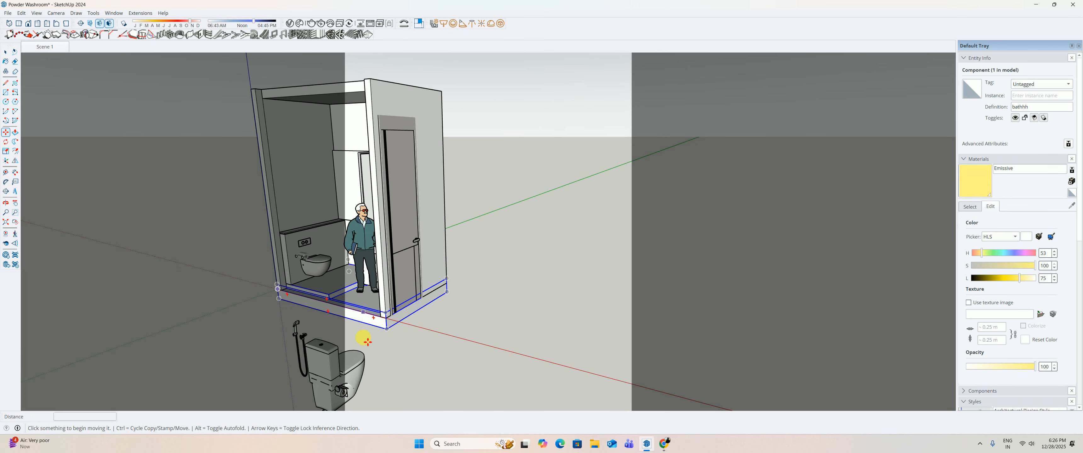
Open the imported toilet set for editing and select its nested accessories component with the hose, bin and paper holder.
{"action": "key", "text": "space"}
{"action": "left_click", "coordinate": [332, 374]}
{"action": "double_click", "coordinate": [333, 373]}
{"action": "mouse_move", "coordinate": [380, 358]}
{"action": "middle_mouse_down", "text": "shift"}
{"action": "mouse_move", "coordinate": [501, 302]}
{"action": "mouse_move", "coordinate": [334, 343]}
{"action": "mouse_move", "coordinate": [636, 279]}
{"action": "mouse_move", "coordinate": [347, 303]}
{"action": "mouse_move", "coordinate": [527, 313]}
{"action": "mouse_move", "coordinate": [561, 329]}
{"action": "middle_mouse_up", "text": "shift"}
{"action": "scroll", "coordinate": [499, 302], "scroll_direction": "up", "scroll_amount": 7}
{"action": "left_click", "coordinate": [471, 293]}
{"action": "scroll", "coordinate": [363, 205], "scroll_direction": "up", "scroll_amount": 5}
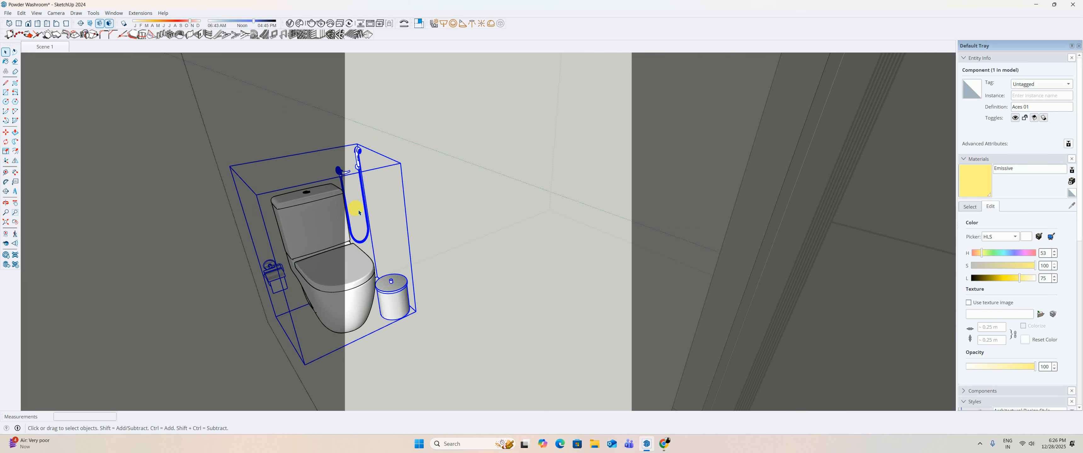
Open the accessories component, copy only the health faucet with its hose, and leave the imported toilet set.
{"action": "double_click", "coordinate": [360, 147]}
{"action": "scroll", "coordinate": [360, 147], "scroll_direction": "up", "scroll_amount": 4}
{"action": "left_click", "coordinate": [358, 148]}
{"action": "mouse_move", "coordinate": [353, 153]}
{"action": "middle_mouse_down"}
{"action": "mouse_move", "coordinate": [459, 191]}
{"action": "mouse_move", "coordinate": [404, 194]}
{"action": "mouse_move", "coordinate": [466, 209]}
{"action": "mouse_move", "coordinate": [394, 231]}
{"action": "middle_mouse_up"}
{"action": "double_click", "coordinate": [473, 174]}
{"action": "left_click", "coordinate": [474, 172]}
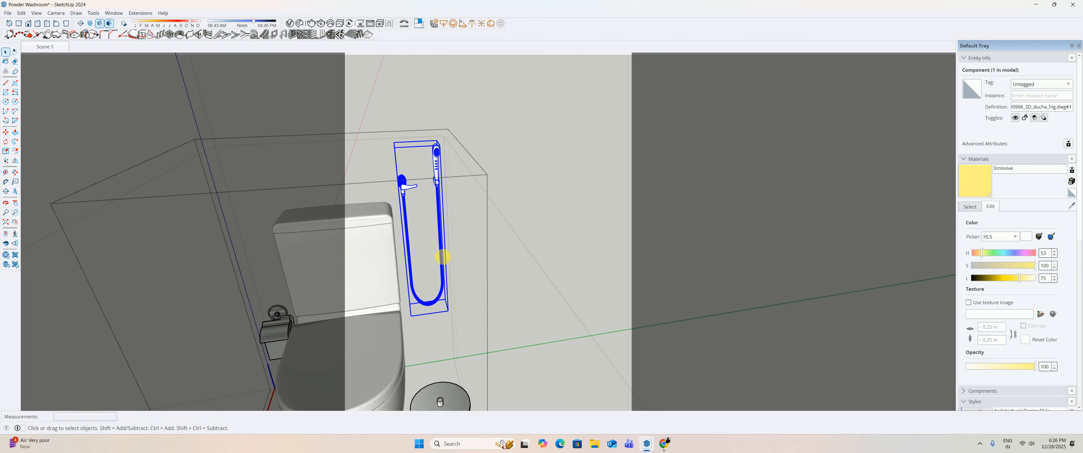
{"action": "middle_click_drag", "start_coordinate": [443, 255], "coordinate": [624, 242]}
{"action": "double_click", "coordinate": [624, 242]}
Open the washroom's wall-hung toilet component and paste the health faucet at the floor corner beside the toilet.
{"action": "scroll", "coordinate": [597, 242], "scroll_direction": "down", "scroll_amount": 6}
{"action": "middle_click_drag", "start_coordinate": [636, 283], "coordinate": [717, 199]}
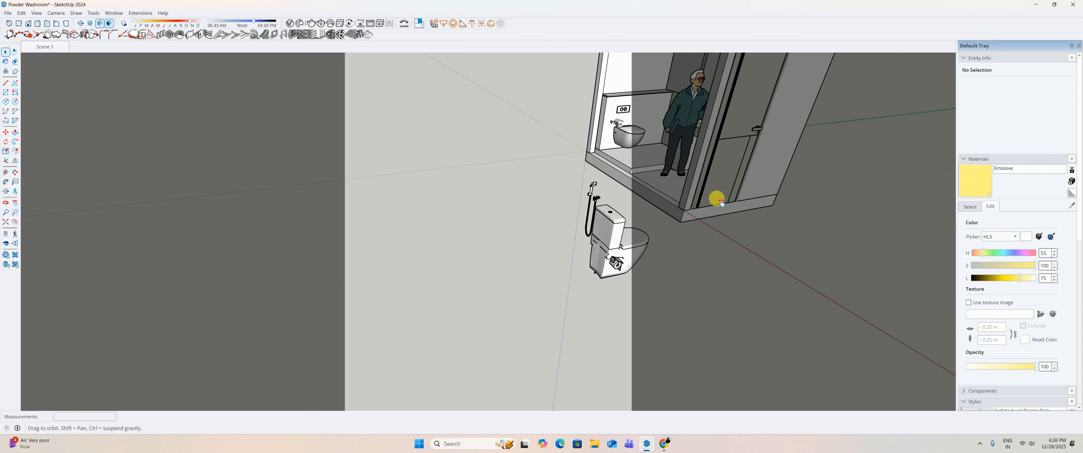
{"action": "scroll", "coordinate": [561, 235], "scroll_direction": "up", "scroll_amount": 6}
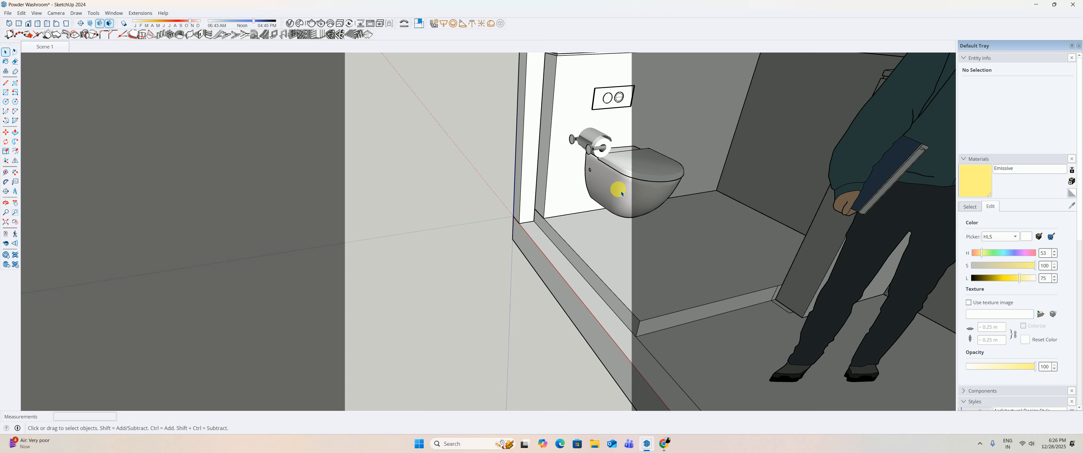
{"action": "double_click", "coordinate": [621, 188]}
{"action": "middle_click_drag", "start_coordinate": [588, 198], "coordinate": [601, 274]}
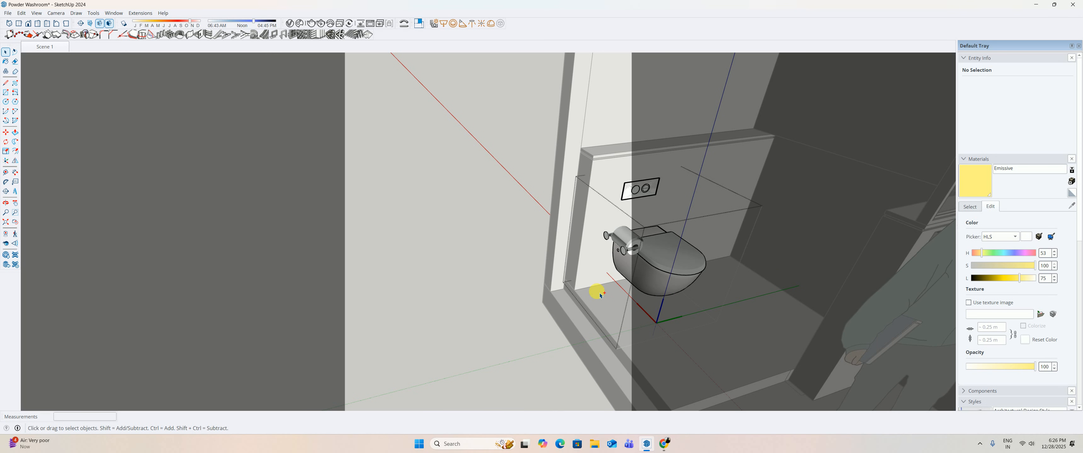
{"action": "key", "text": "ctrl+v"}
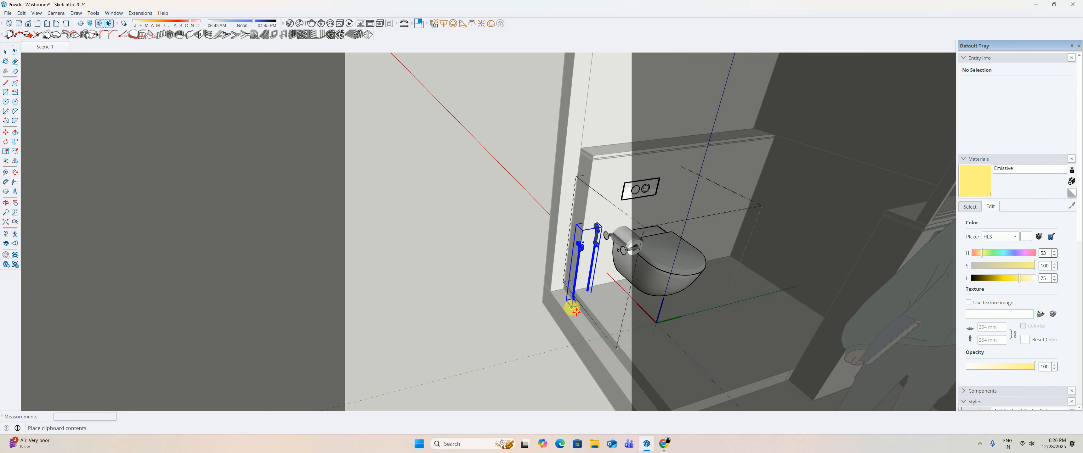
{"action": "scroll", "coordinate": [577, 278], "scroll_direction": "up", "scroll_amount": 2}
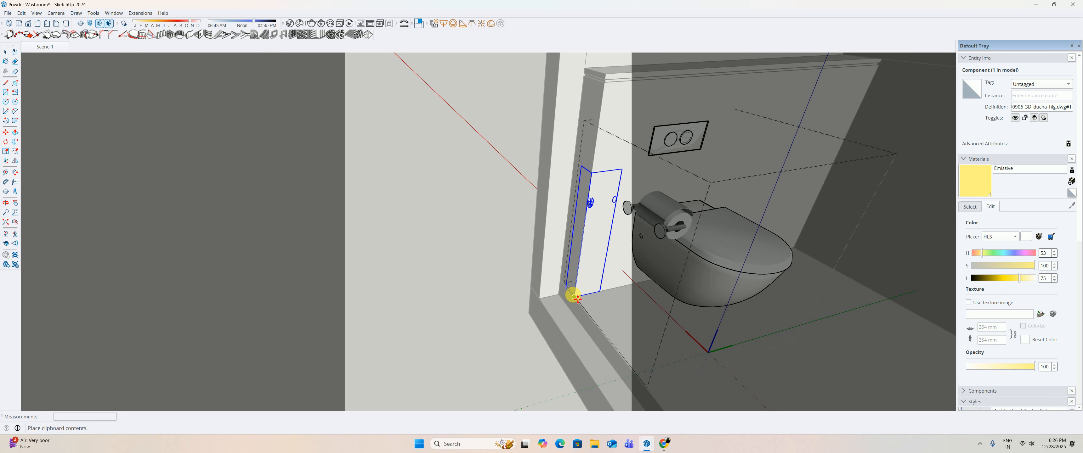
{"action": "scroll", "coordinate": [578, 297], "scroll_direction": "up", "scroll_amount": 3}
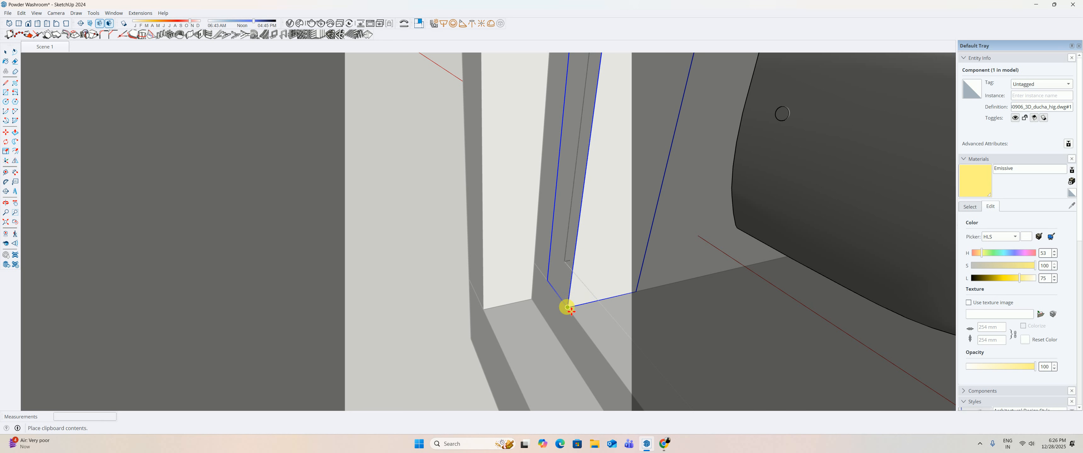
{"action": "left_click", "coordinate": [568, 309]}
{"action": "middle_click_drag", "start_coordinate": [569, 309], "coordinate": [619, 290]}
Move the health faucet by its base corner about 85 mm out of the wall so its hose clears the surface.
{"action": "scroll", "coordinate": [591, 285], "scroll_direction": "up", "scroll_amount": 3}
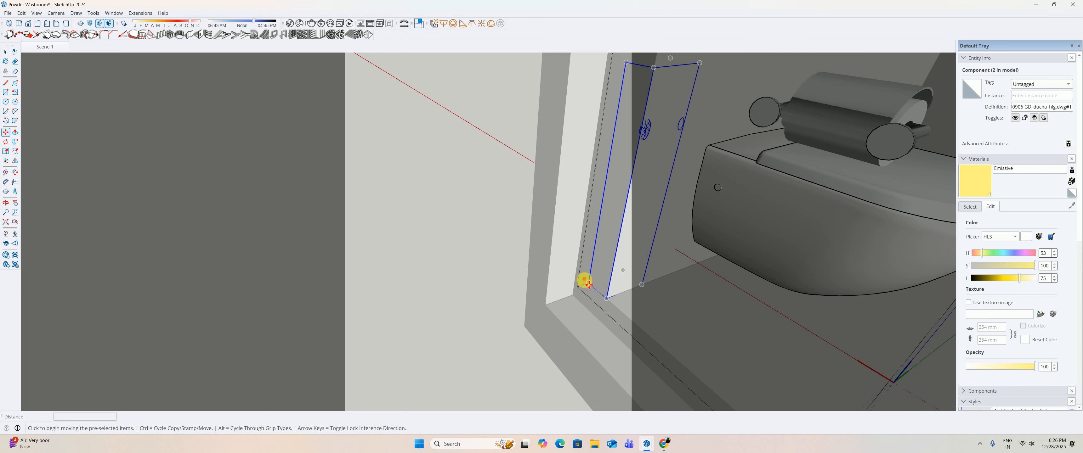
{"action": "scroll", "coordinate": [614, 292], "scroll_direction": "up", "scroll_amount": 2}
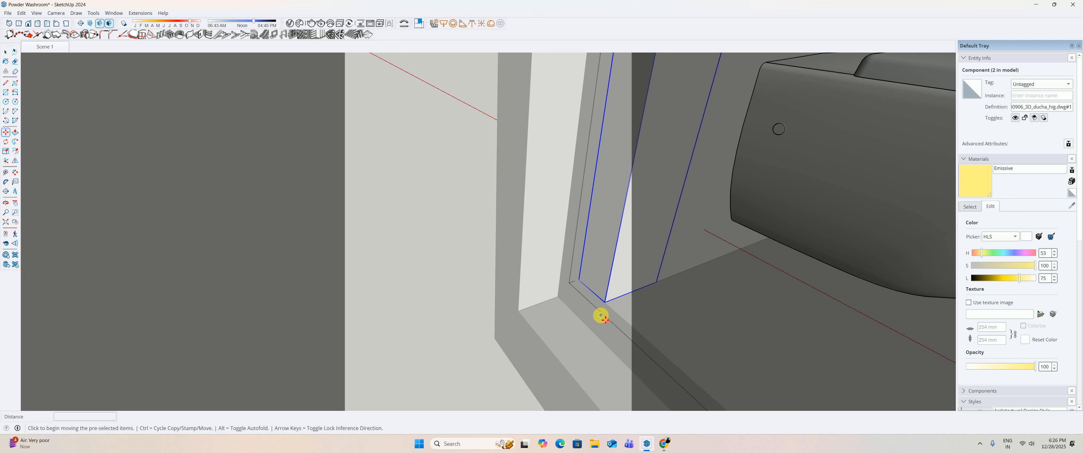
{"action": "left_click", "coordinate": [579, 280]}
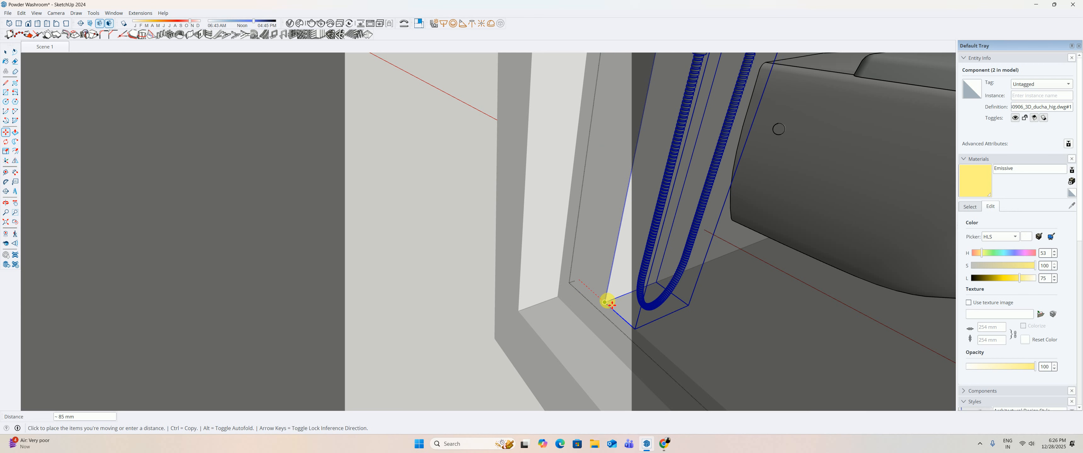
{"action": "left_click", "coordinate": [606, 304]}
{"action": "scroll", "coordinate": [606, 304], "scroll_direction": "up", "scroll_amount": 5}
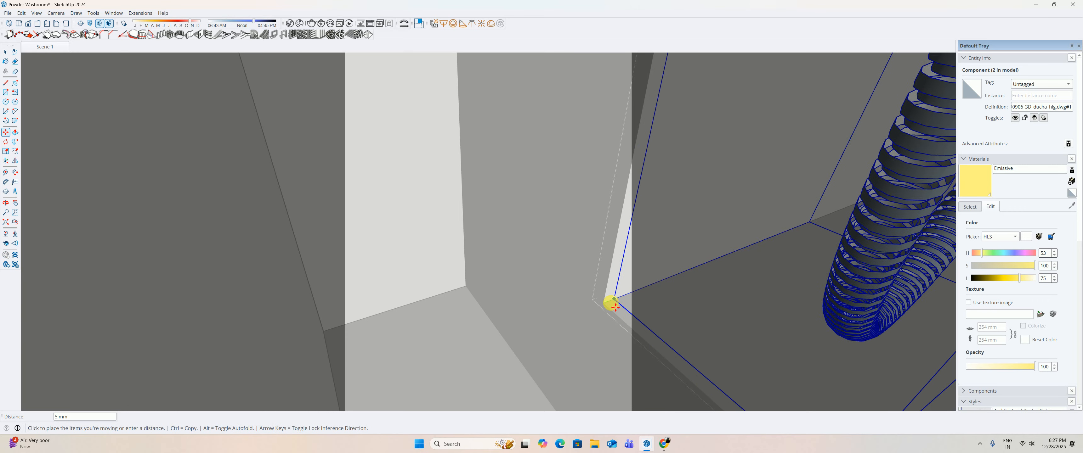
{"action": "scroll", "coordinate": [608, 306], "scroll_direction": "down", "scroll_amount": 5}
{"action": "scroll", "coordinate": [606, 332], "scroll_direction": "down", "scroll_amount": 6}
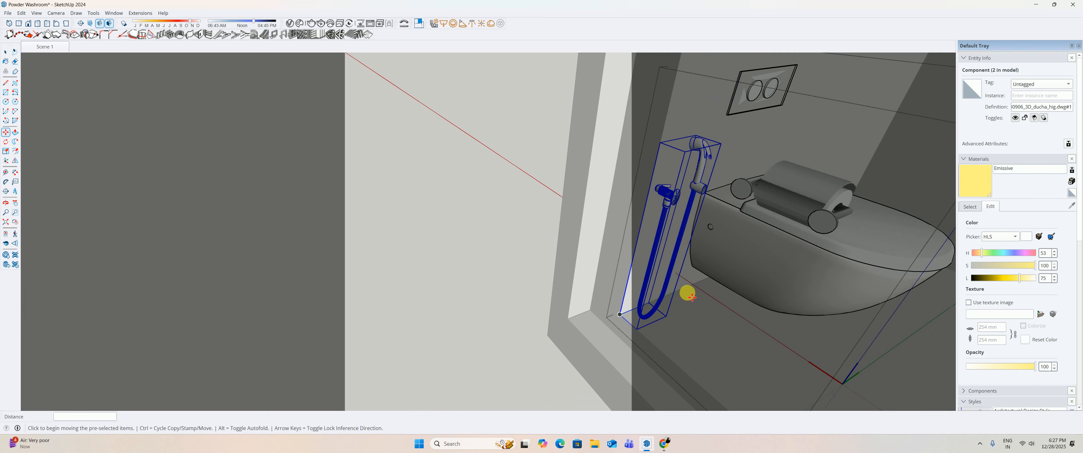
Flip the health faucet about its red plane.
{"action": "middle_click_drag", "start_coordinate": [687, 293], "coordinate": [639, 250]}
{"action": "scroll", "coordinate": [639, 250], "scroll_direction": "up", "scroll_amount": 3}
{"action": "middle_click_drag", "start_coordinate": [627, 143], "coordinate": [645, 246]}
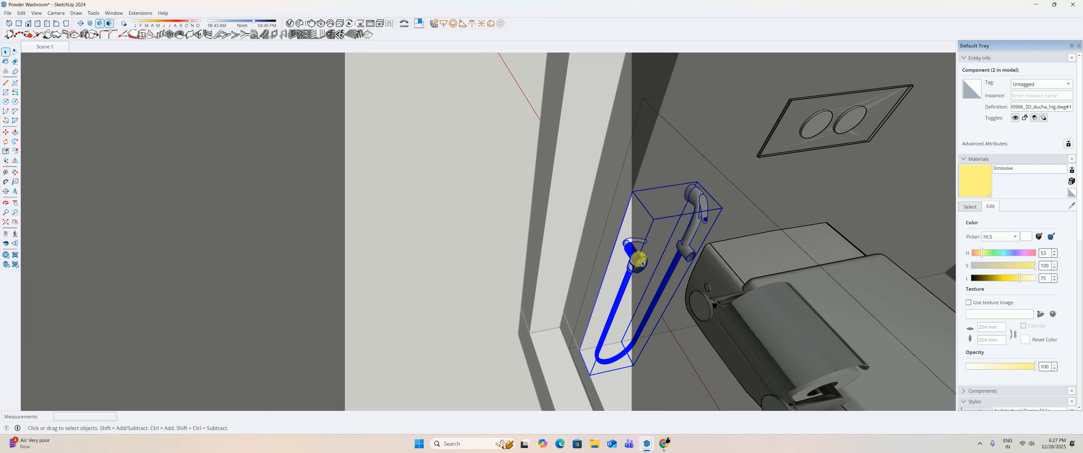
{"action": "left_click", "coordinate": [15, 161]}
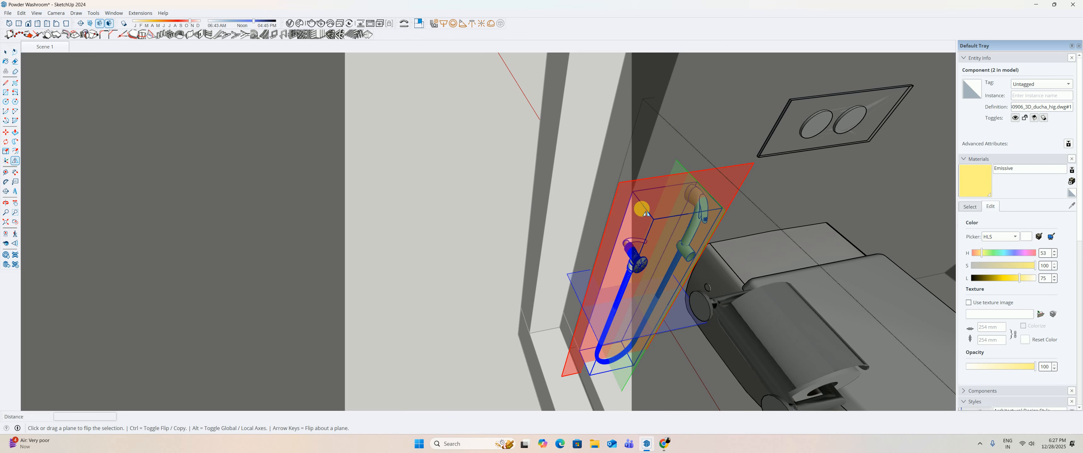
{"action": "left_click", "coordinate": [628, 187]}
Move the health faucet 150 mm along the wall toward the toilet, then 50 mm back toward the side wall.
{"action": "middle_click_drag", "start_coordinate": [671, 263], "coordinate": [607, 243]}
{"action": "key", "text": "m"}
{"action": "left_click", "coordinate": [586, 355]}
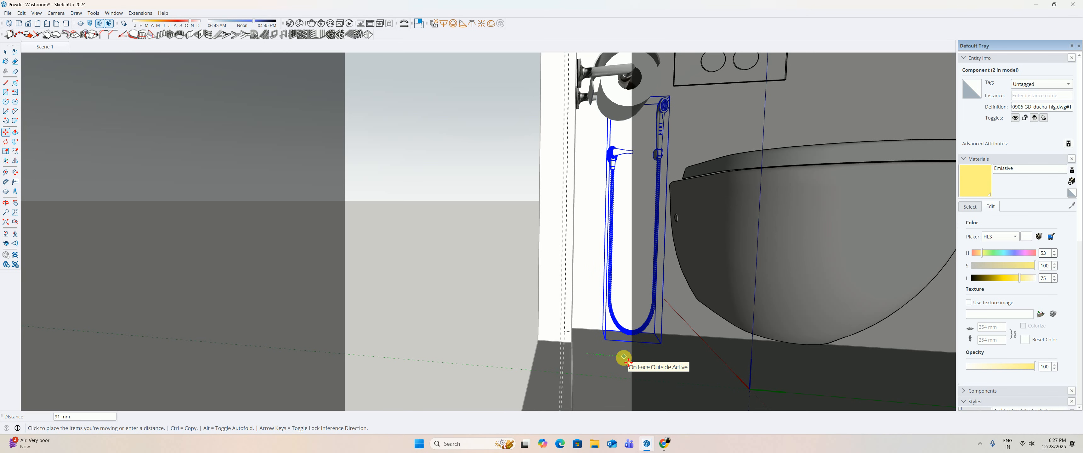
{"action": "type", "text": "150"}
{"action": "key", "text": "Return"}
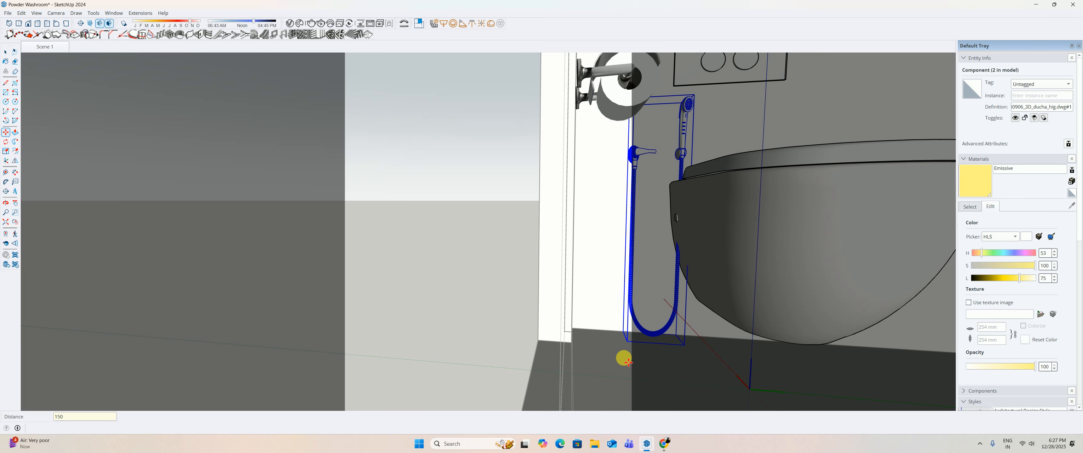
{"action": "left_click", "coordinate": [602, 344]}
{"action": "type", "text": "5"}
{"action": "key", "text": "Return"}
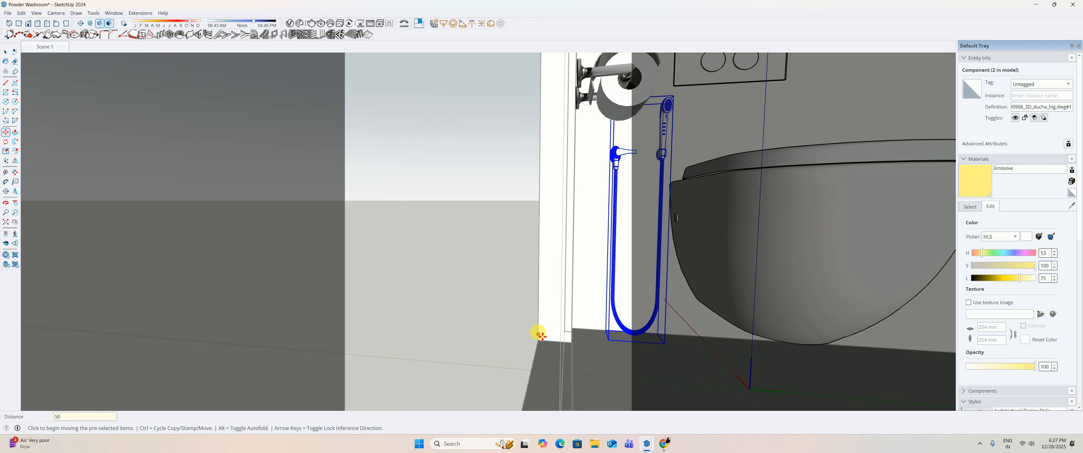
Raise the health faucet 150 mm up the wall.
{"action": "scroll", "coordinate": [546, 326], "scroll_direction": "down", "scroll_amount": 2}
{"action": "left_click", "coordinate": [562, 312]}
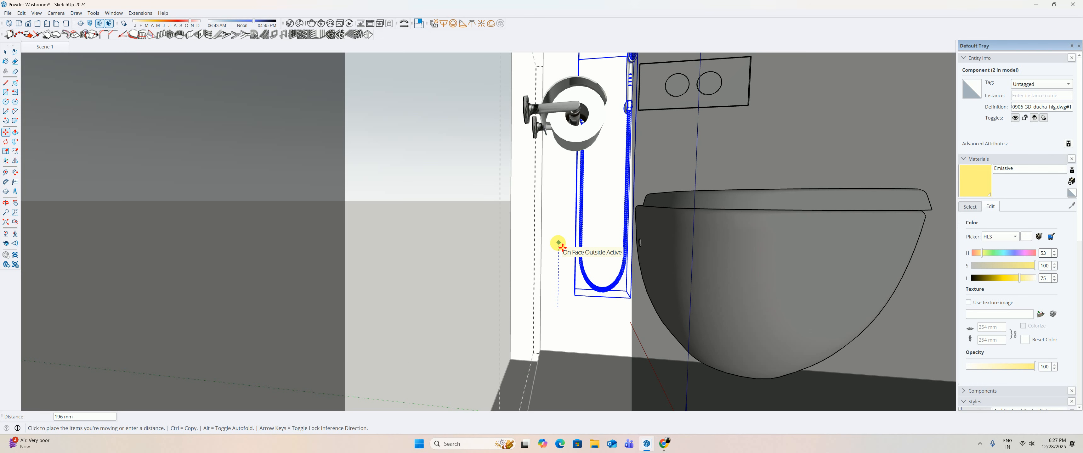
{"action": "type", "text": "150"}
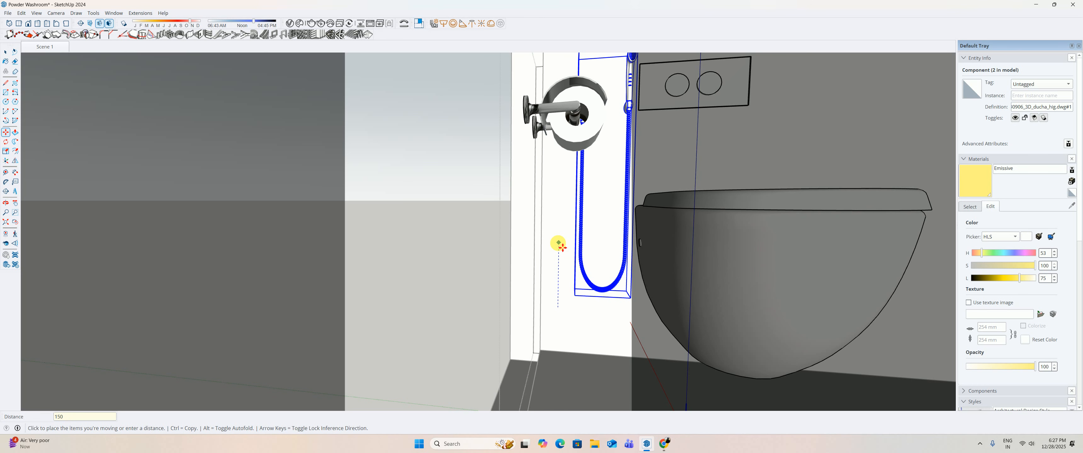
{"action": "key", "text": "Return"}
{"action": "middle_click_drag", "start_coordinate": [568, 241], "coordinate": [516, 201]}
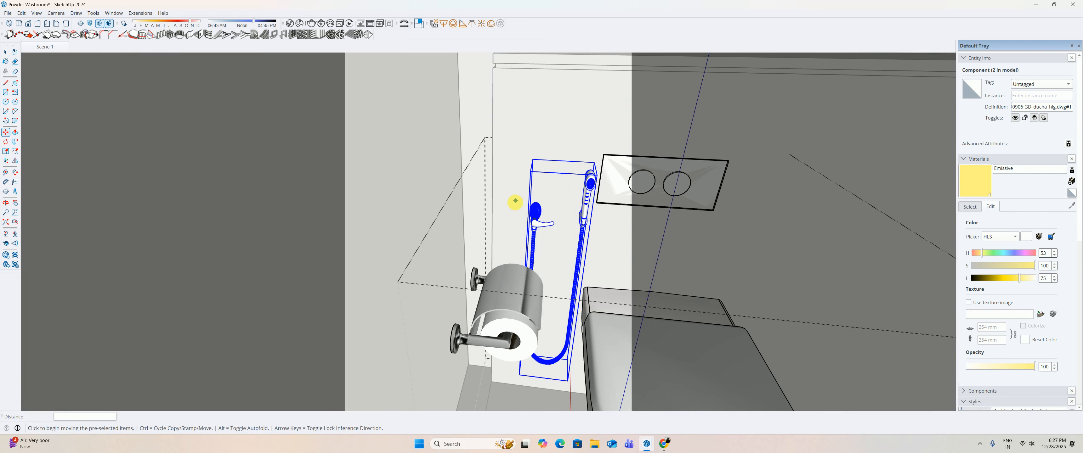
Move the health faucet 50 mm away from the flush plate toward the side wall and leave the toilet component.
{"action": "scroll", "coordinate": [516, 201], "scroll_direction": "up", "scroll_amount": 2}
{"action": "left_click", "coordinate": [515, 143]}
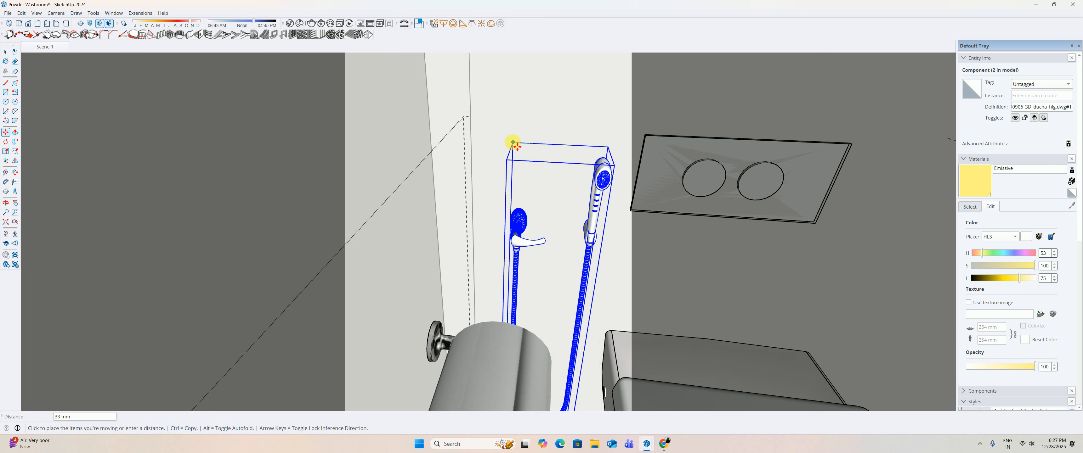
{"action": "type", "text": "50"}
{"action": "key", "text": "Return"}
{"action": "middle_click_drag", "start_coordinate": [500, 147], "coordinate": [565, 180]}
{"action": "scroll", "coordinate": [543, 222], "scroll_direction": "down", "scroll_amount": 4}
{"action": "left_click", "coordinate": [498, 232]}
{"action": "scroll", "coordinate": [561, 210], "scroll_direction": "down", "scroll_amount": 5}
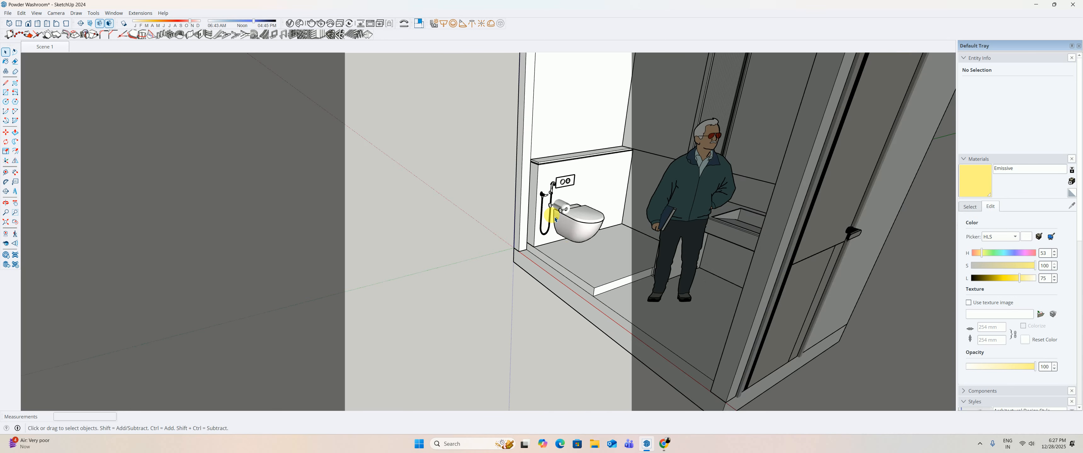
Delete the standing human figure from the powder washroom model.
{"action": "scroll", "coordinate": [561, 230], "scroll_direction": "down", "scroll_amount": 5}
{"action": "left_click", "coordinate": [623, 236]}
{"action": "key", "text": "Delete"}
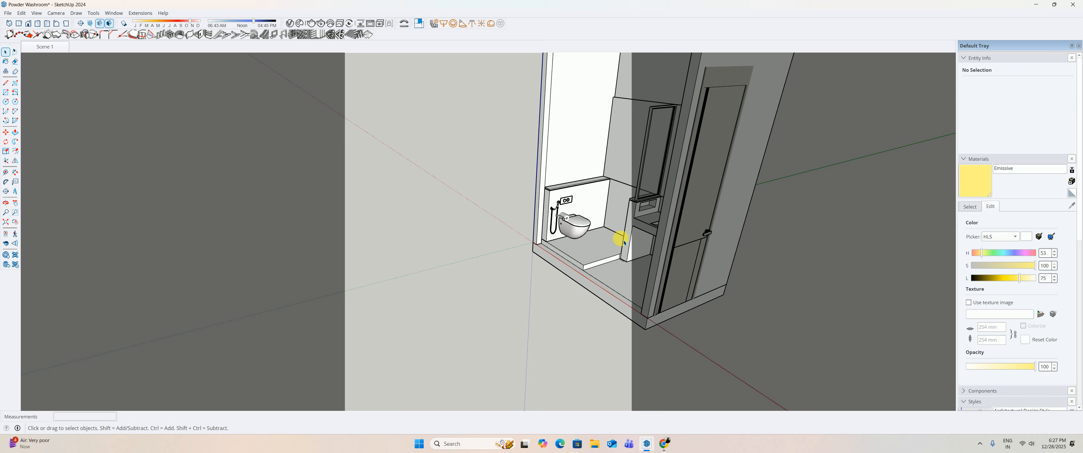
Open the THIET+BI+VE+SINH+2 model from the Downloads folder, inspect its shower fixtures from an angle, and close it.
{"action": "left_click", "coordinate": [592, 444]}
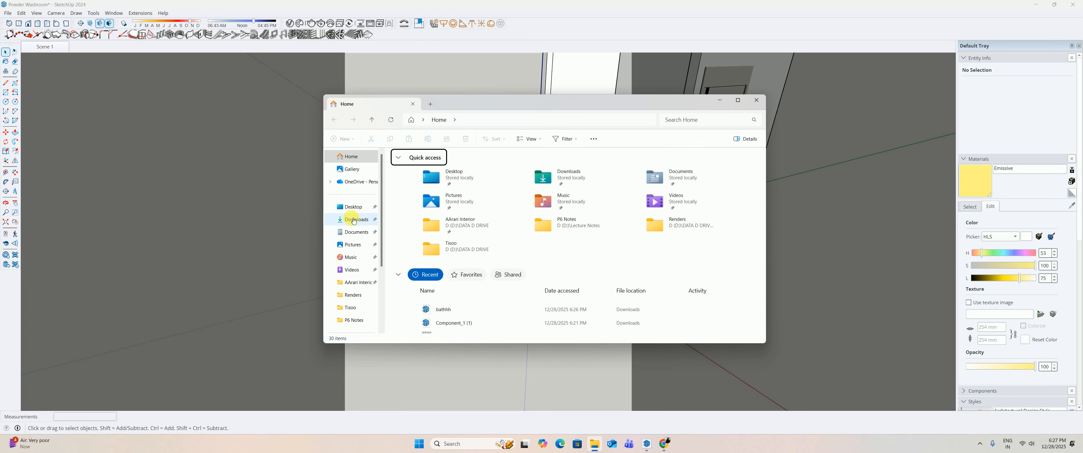
{"action": "left_click", "coordinate": [362, 219]}
{"action": "left_click", "coordinate": [524, 215]}
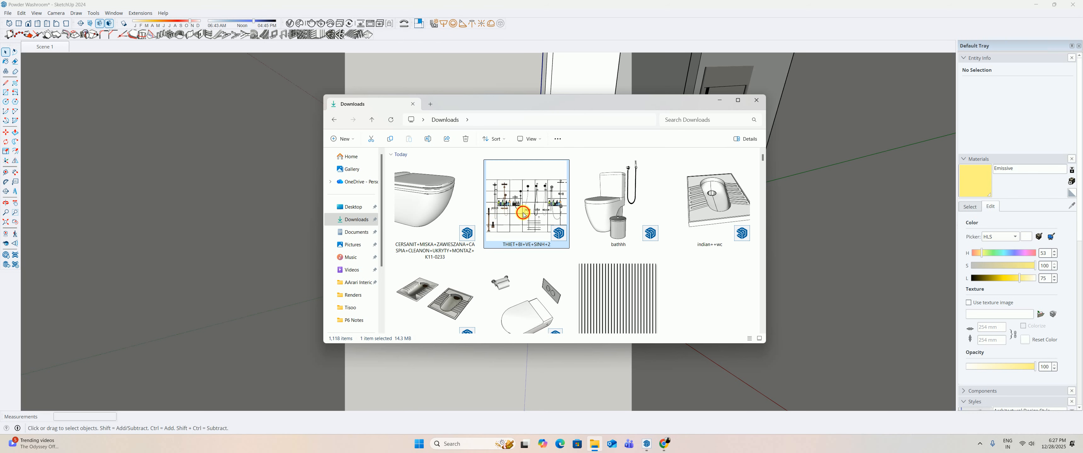
{"action": "double_click", "coordinate": [498, 203]}
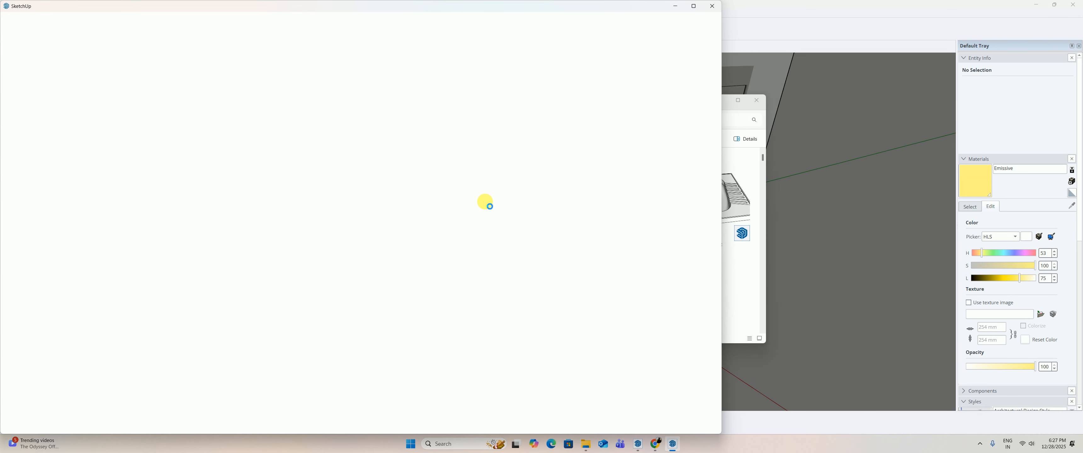
{"action": "mouse_move", "coordinate": [665, 444]}
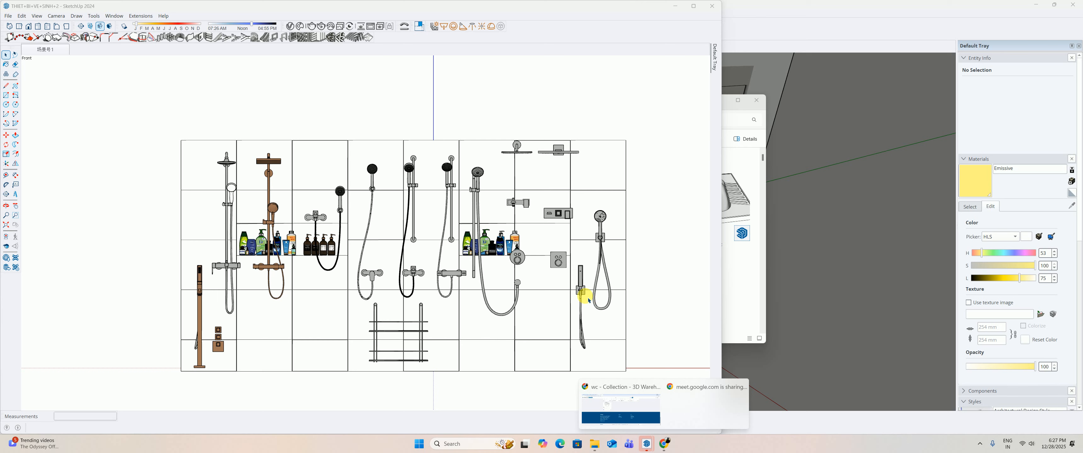
{"action": "middle_click_drag", "start_coordinate": [589, 300], "coordinate": [458, 351]}
{"action": "scroll", "coordinate": [553, 302], "scroll_direction": "down", "scroll_amount": 5}
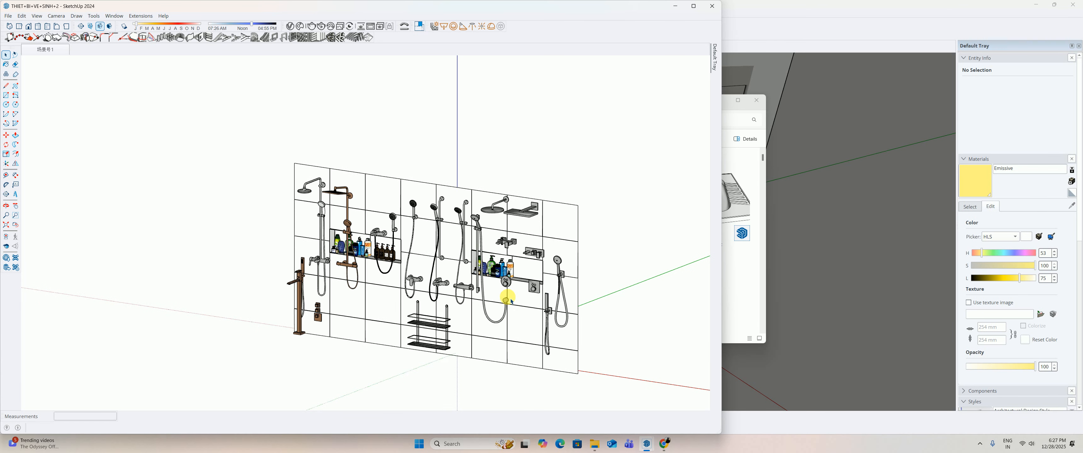
{"action": "left_click", "coordinate": [711, 7]}
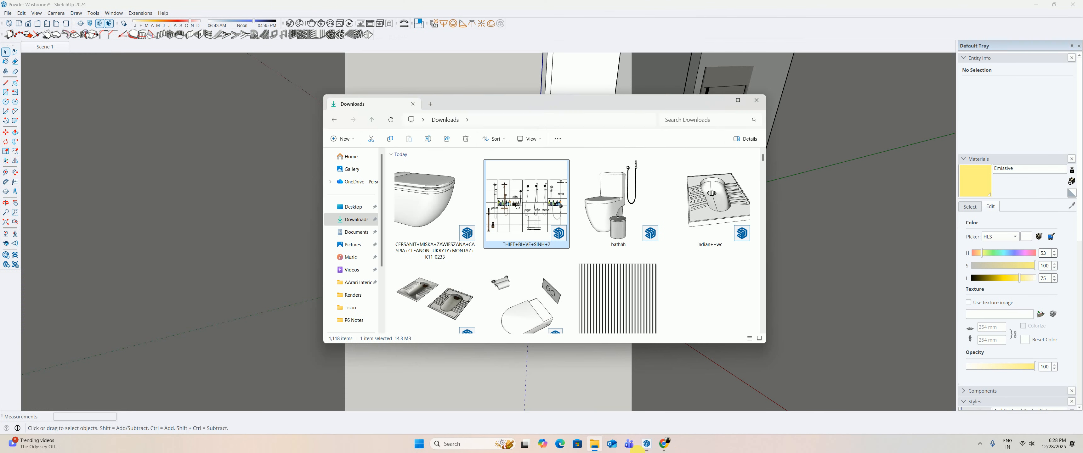
Switch to 3D Warehouse in the browser and look through the wc collection's models and linked collections for a toilet jet.
{"action": "mouse_move", "coordinate": [666, 446]}
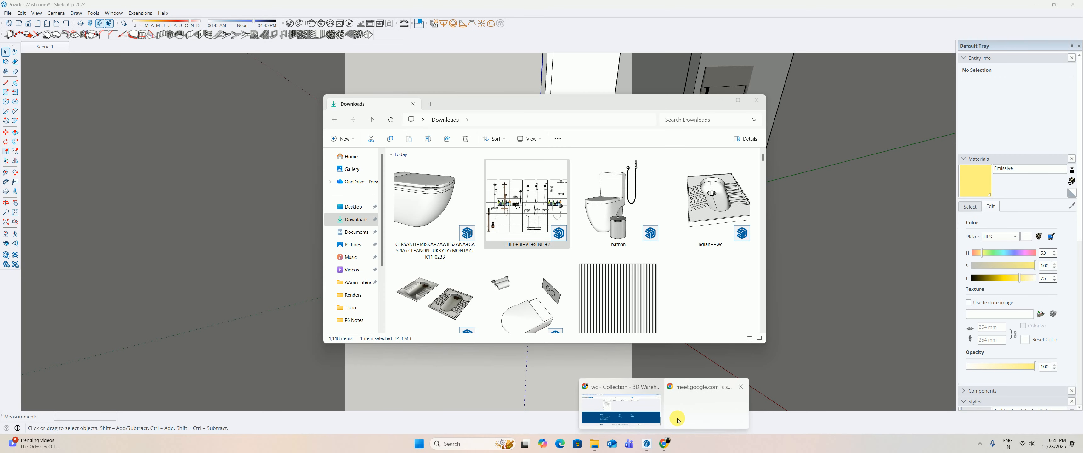
{"action": "left_click", "coordinate": [633, 411]}
{"action": "scroll", "coordinate": [419, 206], "scroll_direction": "up", "scroll_amount": 8}
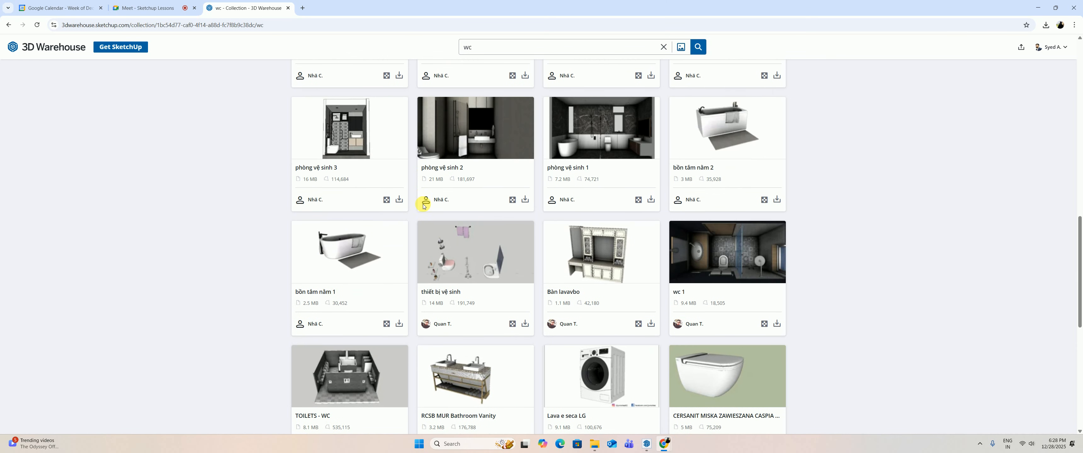
{"action": "scroll", "coordinate": [476, 229], "scroll_direction": "up", "scroll_amount": 5}
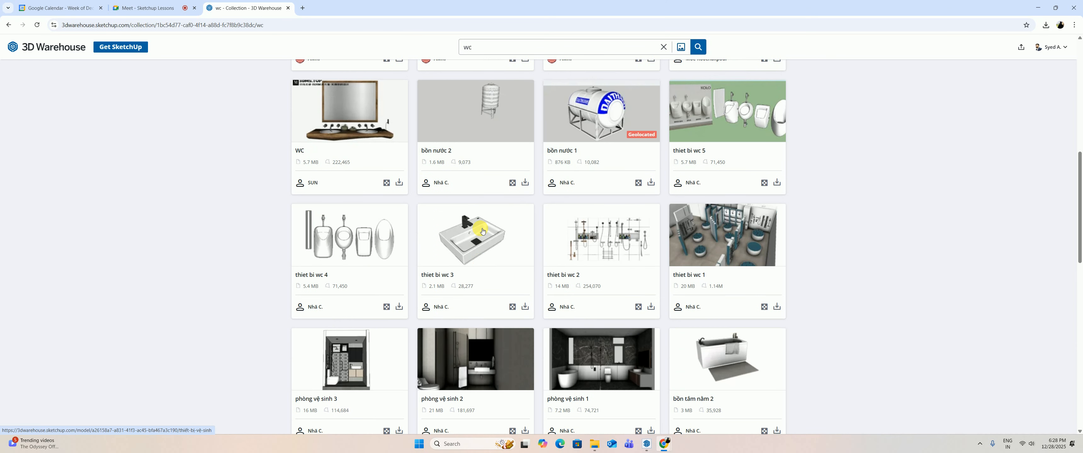
{"action": "scroll", "coordinate": [483, 231], "scroll_direction": "up", "scroll_amount": 2}
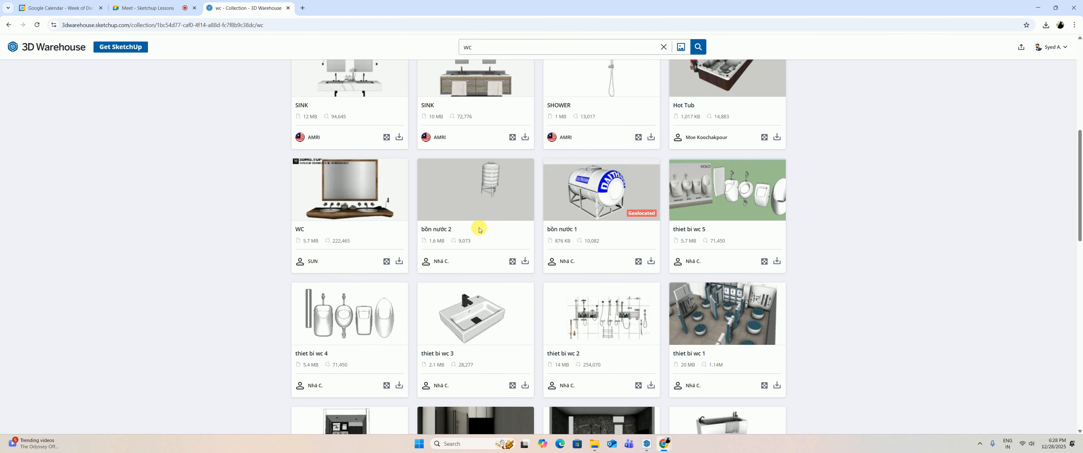
{"action": "scroll", "coordinate": [480, 228], "scroll_direction": "up", "scroll_amount": 3}
{"action": "scroll", "coordinate": [479, 223], "scroll_direction": "up", "scroll_amount": 5}
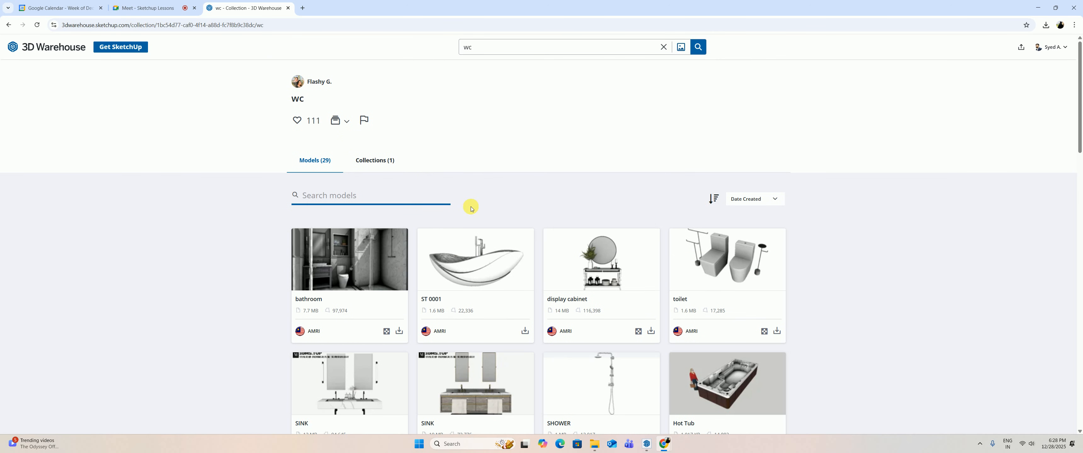
{"action": "left_click", "coordinate": [372, 164]}
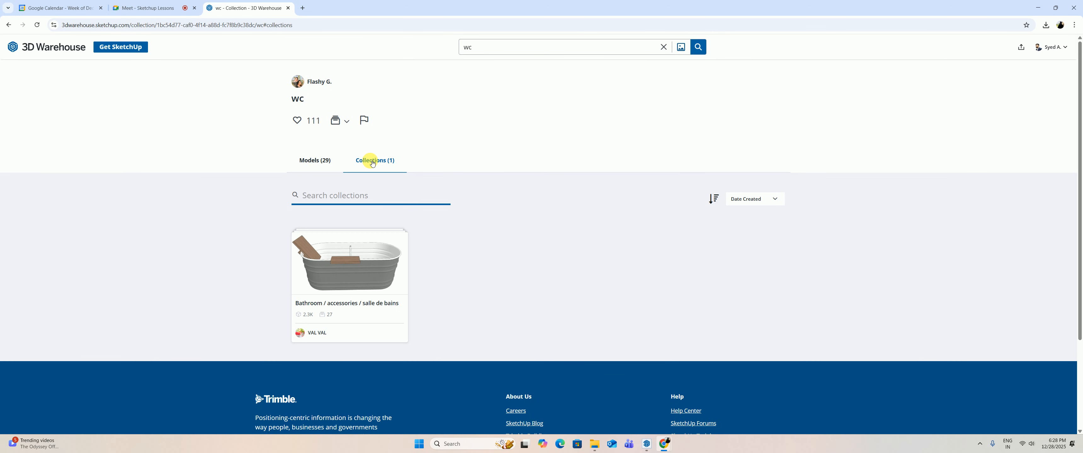
{"action": "left_click", "coordinate": [328, 156]}
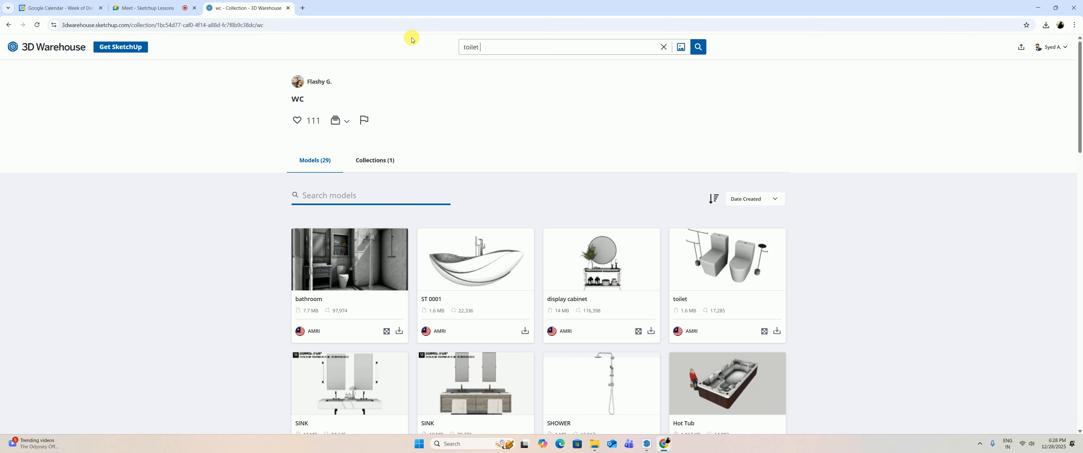
Search 3D Warehouse for "toilet jet" and look through the matching models.
{"action": "key", "text": "Return"}
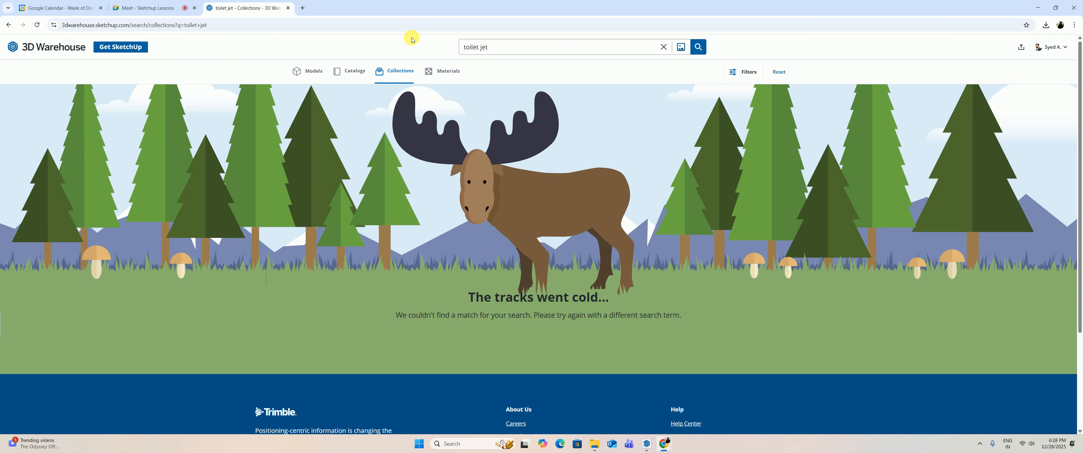
{"action": "left_click", "coordinate": [322, 72]}
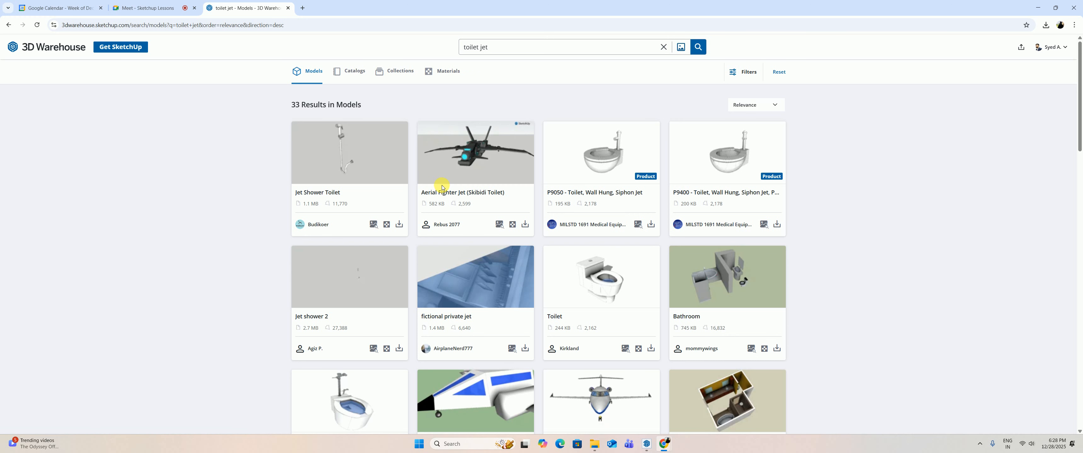
{"action": "scroll", "coordinate": [495, 228], "scroll_direction": "down", "scroll_amount": 1}
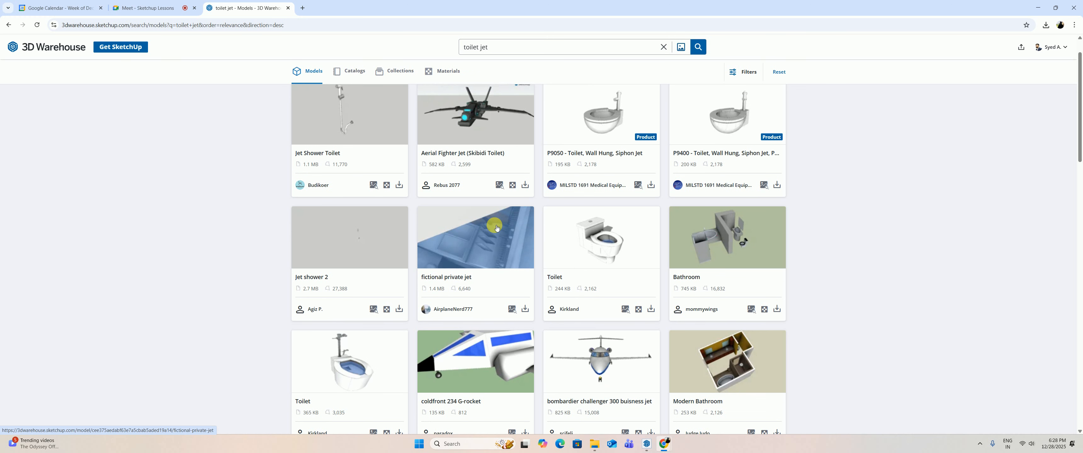
Search the 3D Warehouse models for "jet shower" and look through the results for a toilet hand shower.
{"action": "left_click_drag", "start_coordinate": [488, 47], "coordinate": [291, 47]}
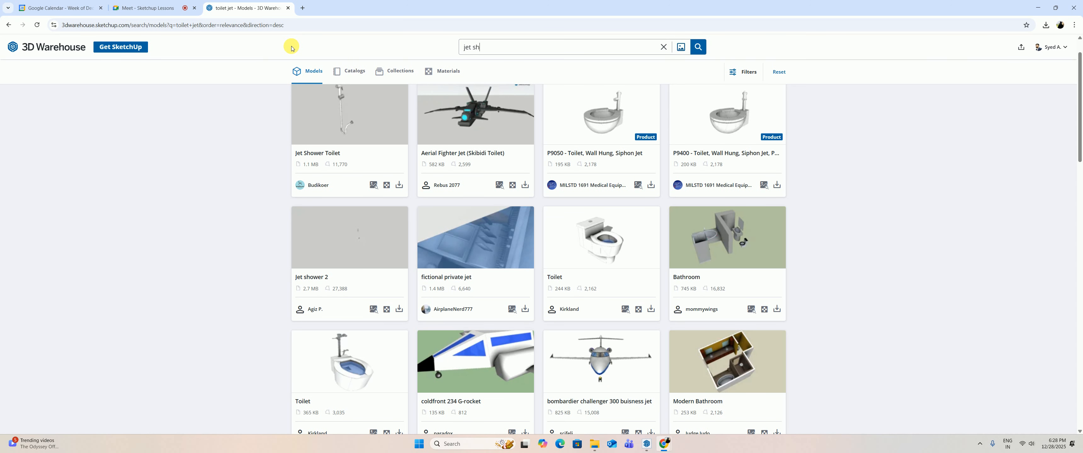
{"action": "type", "text": "jet shower"}
{"action": "key", "text": "Return"}
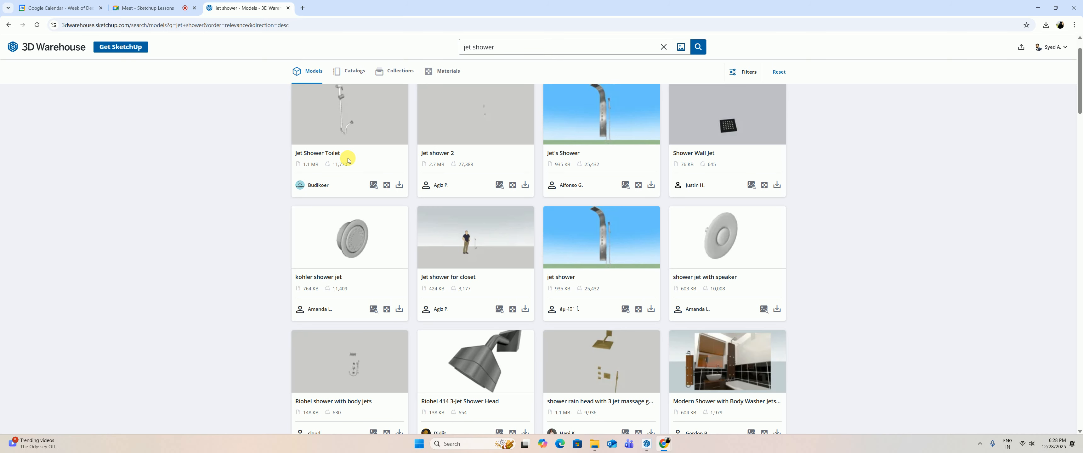
{"action": "scroll", "coordinate": [370, 176], "scroll_direction": "down", "scroll_amount": 5}
{"action": "scroll", "coordinate": [416, 221], "scroll_direction": "down", "scroll_amount": 1}
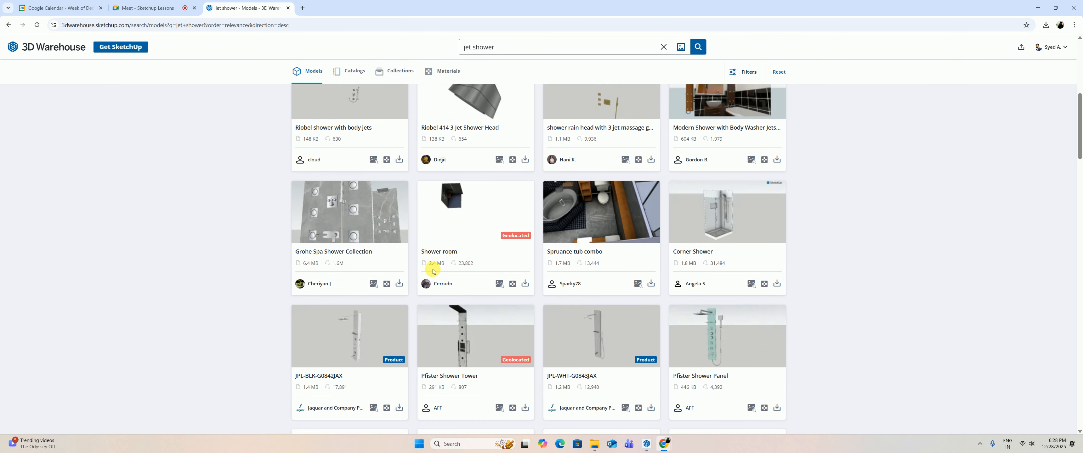
{"action": "scroll", "coordinate": [437, 269], "scroll_direction": "down", "scroll_amount": 7}
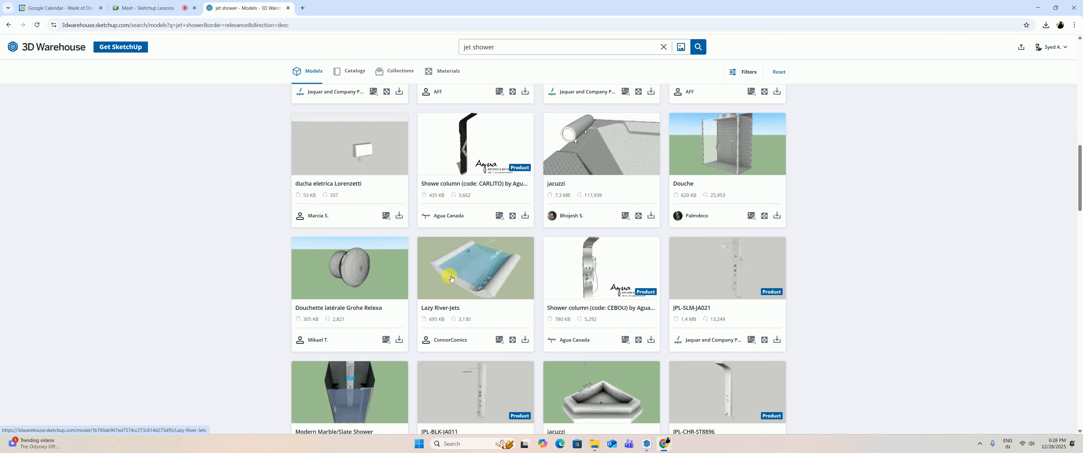
{"action": "scroll", "coordinate": [489, 298], "scroll_direction": "down", "scroll_amount": 3}
{"action": "scroll", "coordinate": [489, 299], "scroll_direction": "down", "scroll_amount": 9}
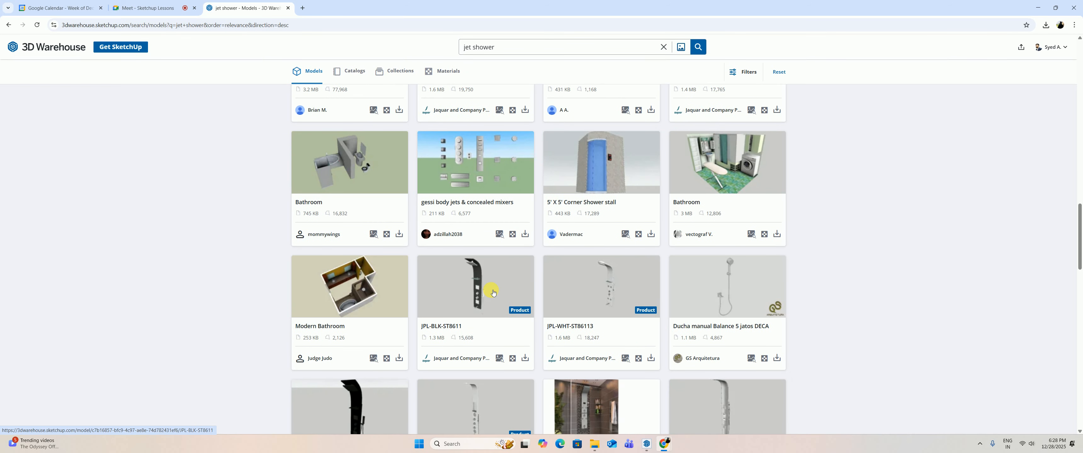
{"action": "scroll", "coordinate": [493, 291], "scroll_direction": "down", "scroll_amount": 6}
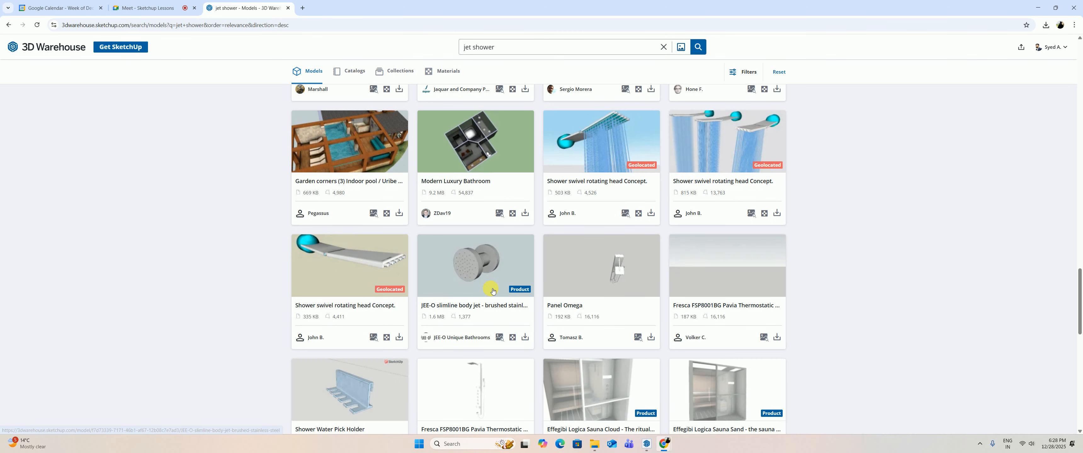
{"action": "scroll", "coordinate": [493, 291], "scroll_direction": "down", "scroll_amount": 11}
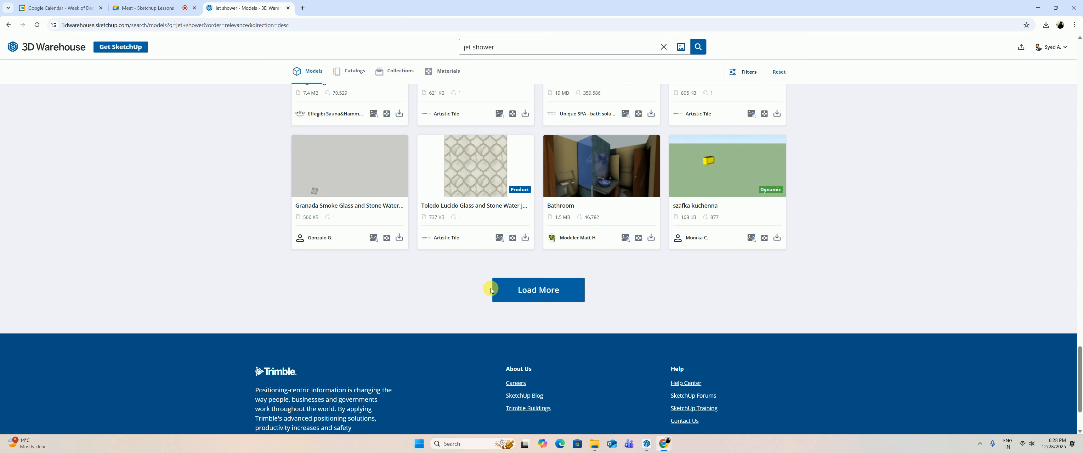
Load more "jet shower" results and examine the additional models.
{"action": "left_click", "coordinate": [537, 293]}
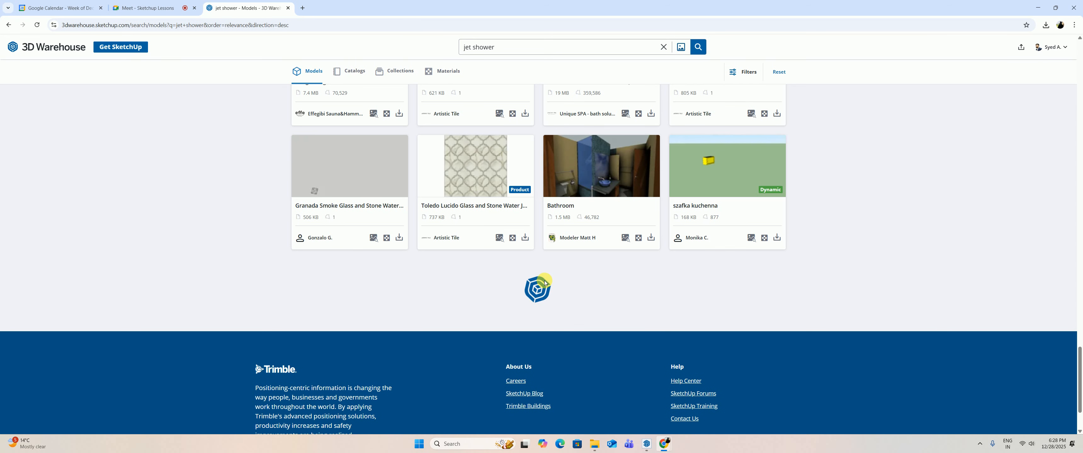
{"action": "scroll", "coordinate": [544, 280], "scroll_direction": "down", "scroll_amount": 8}
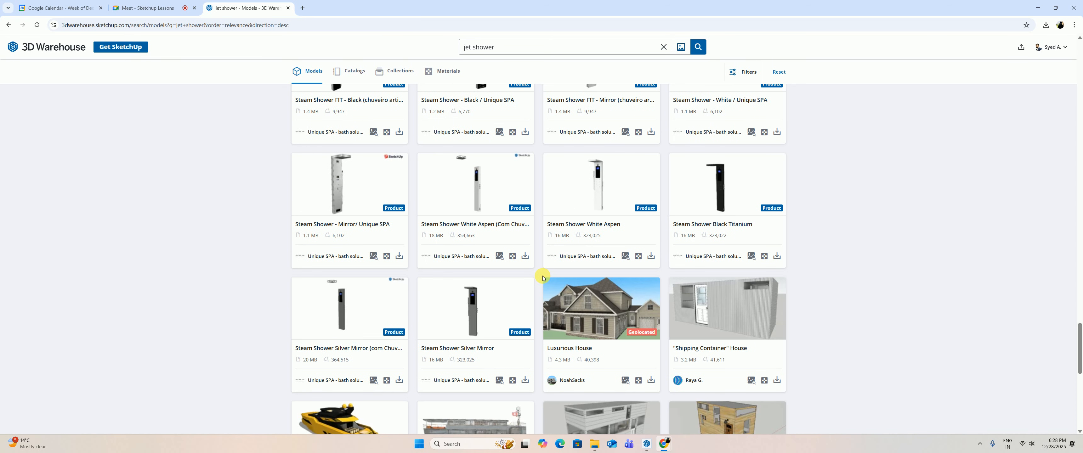
{"action": "scroll", "coordinate": [542, 276], "scroll_direction": "down", "scroll_amount": 6}
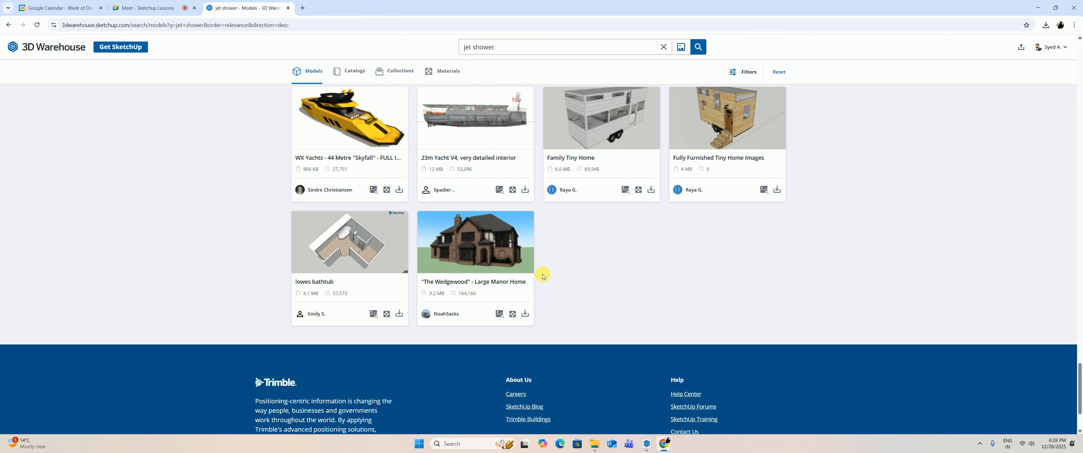
{"action": "scroll", "coordinate": [542, 274], "scroll_direction": "up", "scroll_amount": 5}
{"action": "scroll", "coordinate": [520, 235], "scroll_direction": "up", "scroll_amount": 10}
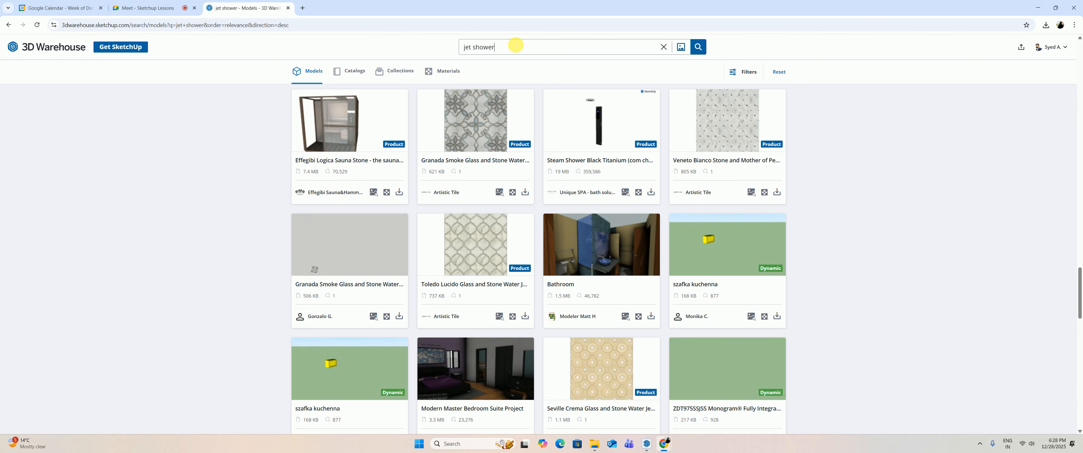
Refine the search to "jet shower toilet" and check the matching models, catalogs and collections.
{"action": "type", "text": "toile"}
{"action": "key", "text": "Return"}
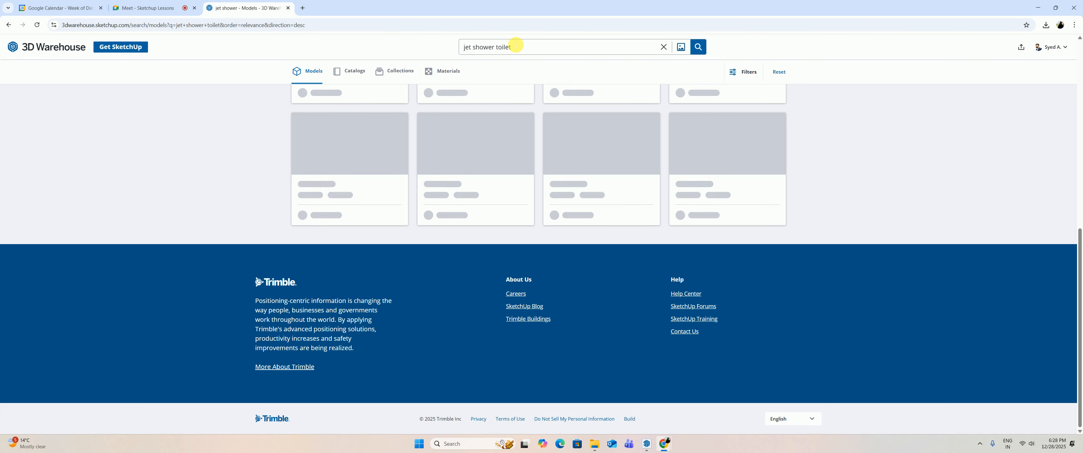
{"action": "scroll", "coordinate": [496, 239], "scroll_direction": "up", "scroll_amount": 1}
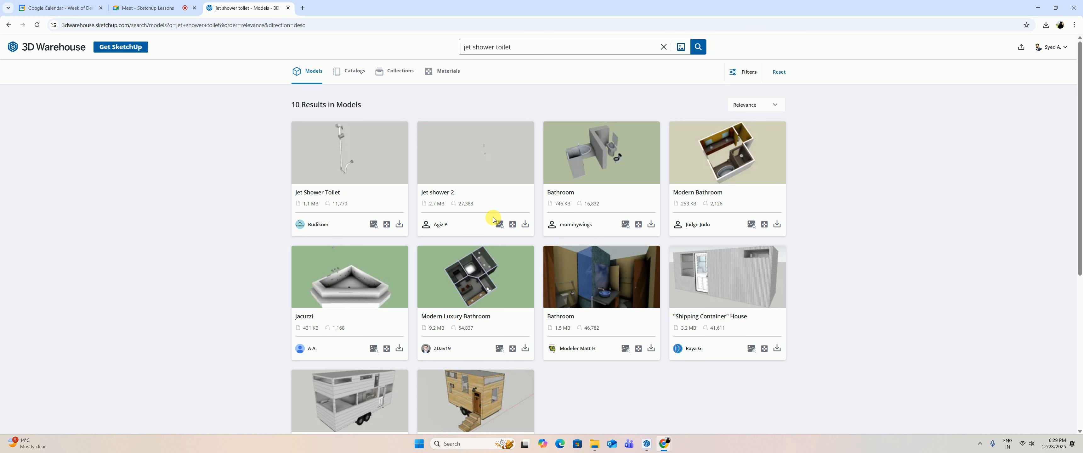
{"action": "left_click", "coordinate": [354, 71]}
{"action": "left_click", "coordinate": [400, 70]}
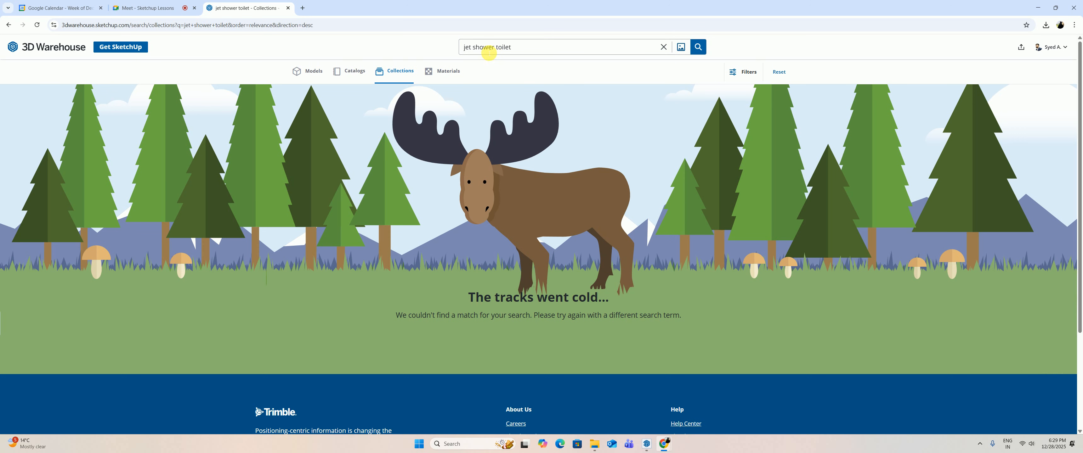
Search the collections for "shower toilet", open the BATH_SHOWER_TOILET_FAUCET collection and look through its models.
{"action": "key", "text": "BackSpace"}
{"action": "key", "text": "Return"}
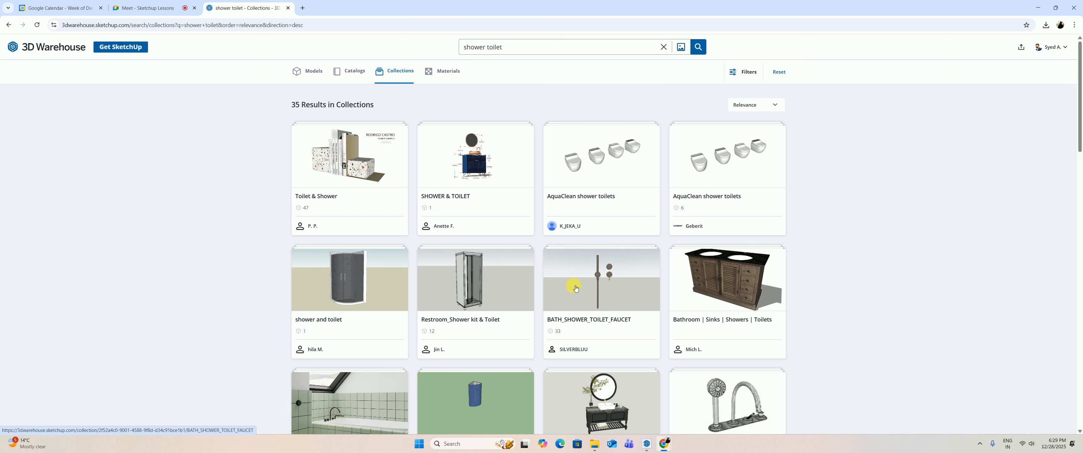
{"action": "scroll", "coordinate": [576, 289], "scroll_direction": "down", "scroll_amount": 1}
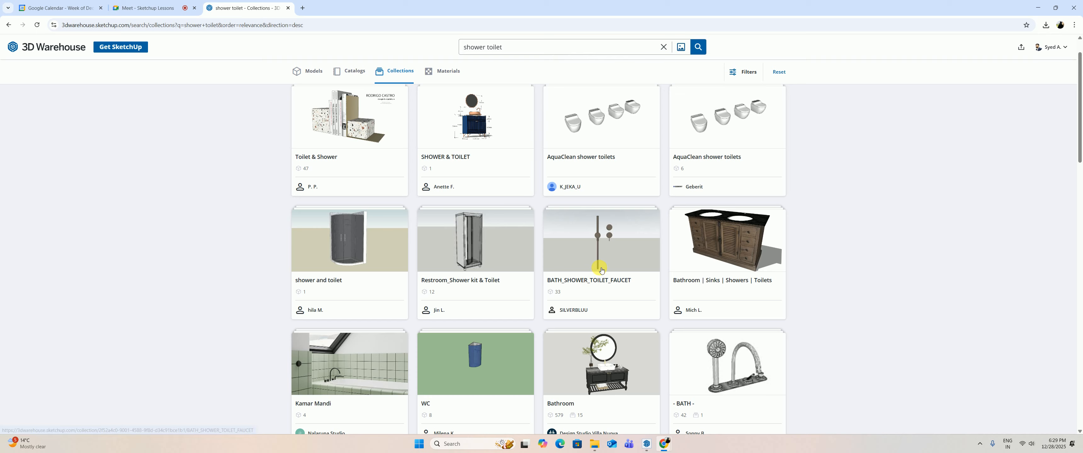
{"action": "left_click", "coordinate": [597, 258]}
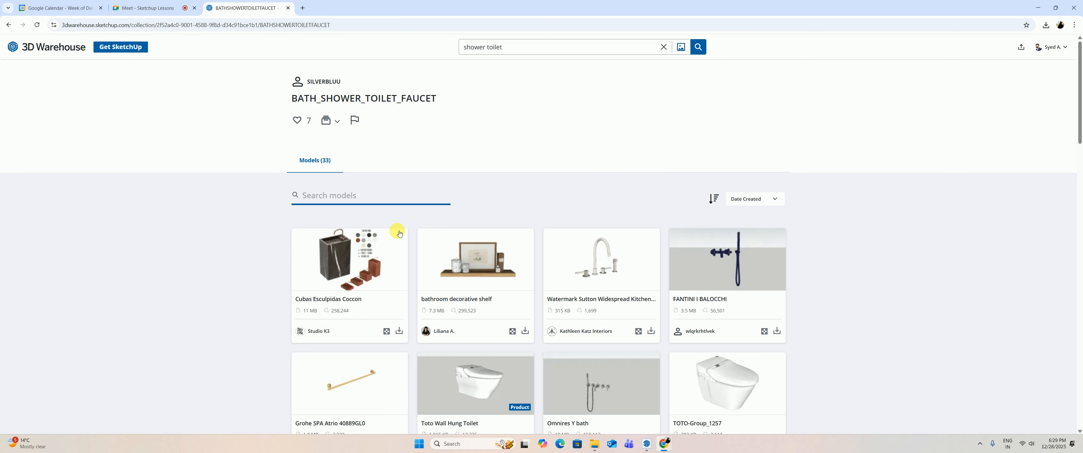
{"action": "scroll", "coordinate": [395, 232], "scroll_direction": "down", "scroll_amount": 3}
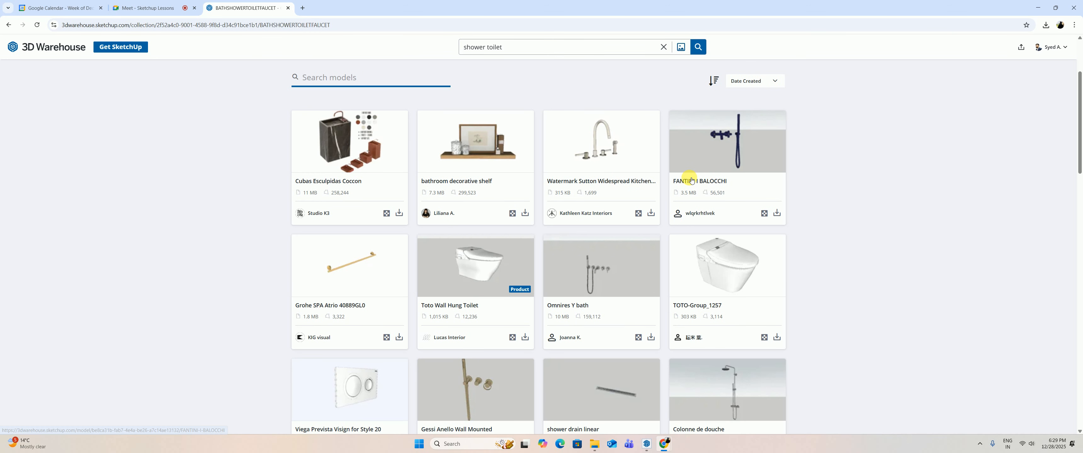
Look through the BATH_SHOWER_TOILET_FAUCET collection's models for a faucet or hand shower that suits the toilet.
{"action": "scroll", "coordinate": [701, 176], "scroll_direction": "down", "scroll_amount": 3}
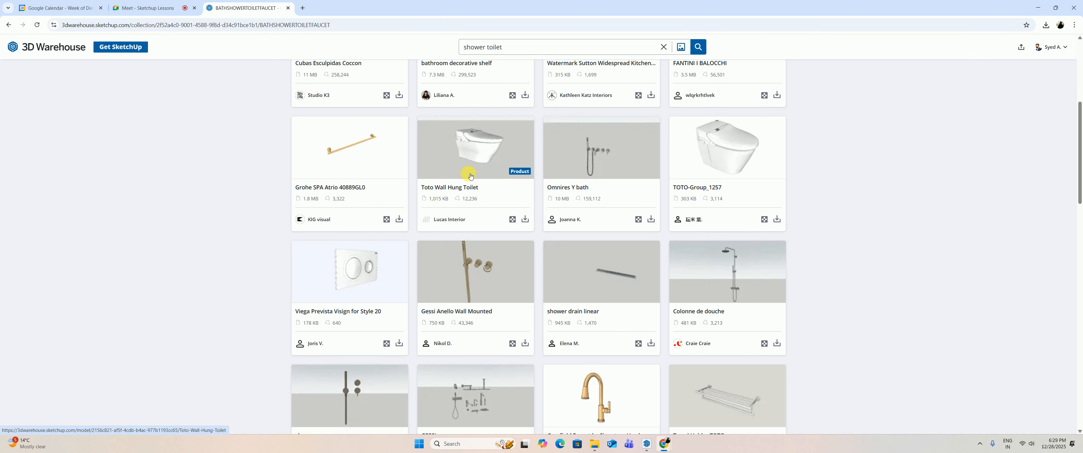
{"action": "scroll", "coordinate": [470, 175], "scroll_direction": "down", "scroll_amount": 3}
{"action": "scroll", "coordinate": [451, 192], "scroll_direction": "down", "scroll_amount": 3}
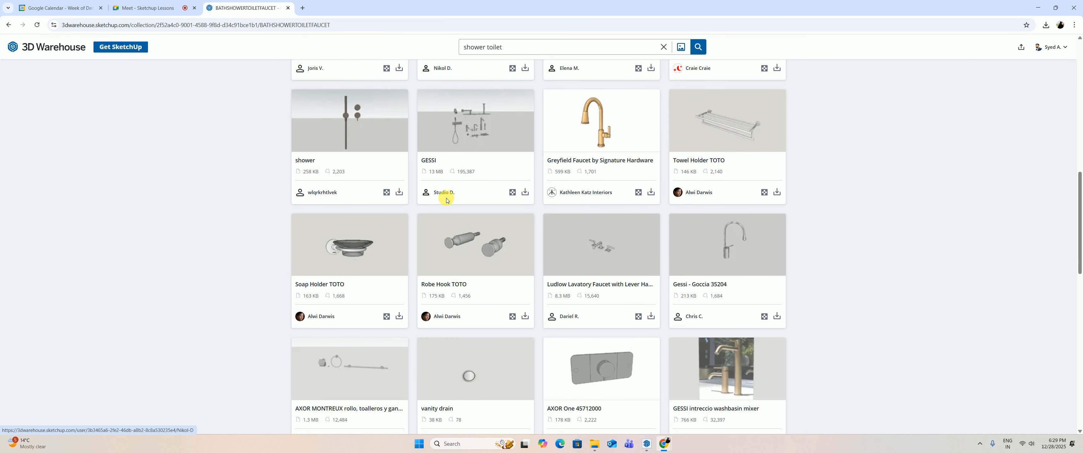
{"action": "scroll", "coordinate": [447, 201], "scroll_direction": "down", "scroll_amount": 4}
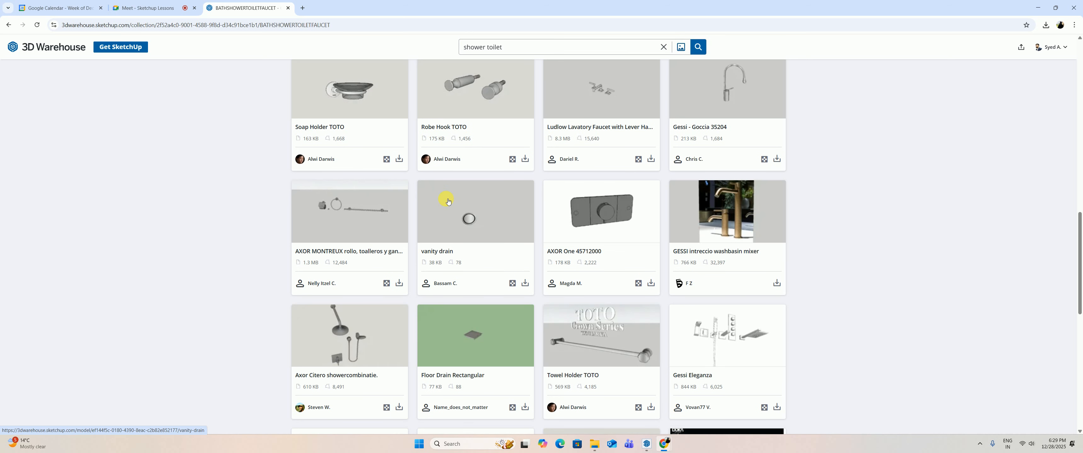
{"action": "scroll", "coordinate": [448, 202], "scroll_direction": "down", "scroll_amount": 2}
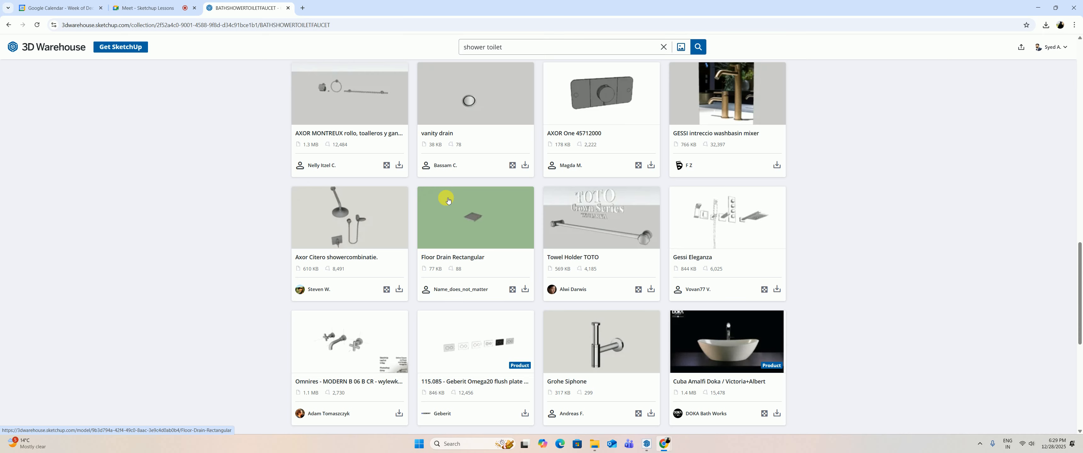
{"action": "scroll", "coordinate": [449, 201], "scroll_direction": "down", "scroll_amount": 3}
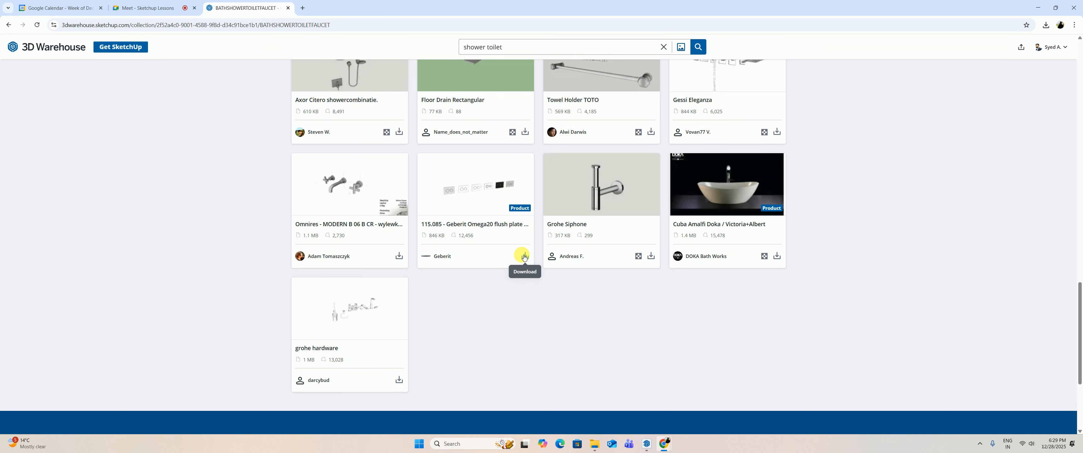
{"action": "scroll", "coordinate": [524, 256], "scroll_direction": "up", "scroll_amount": 2}
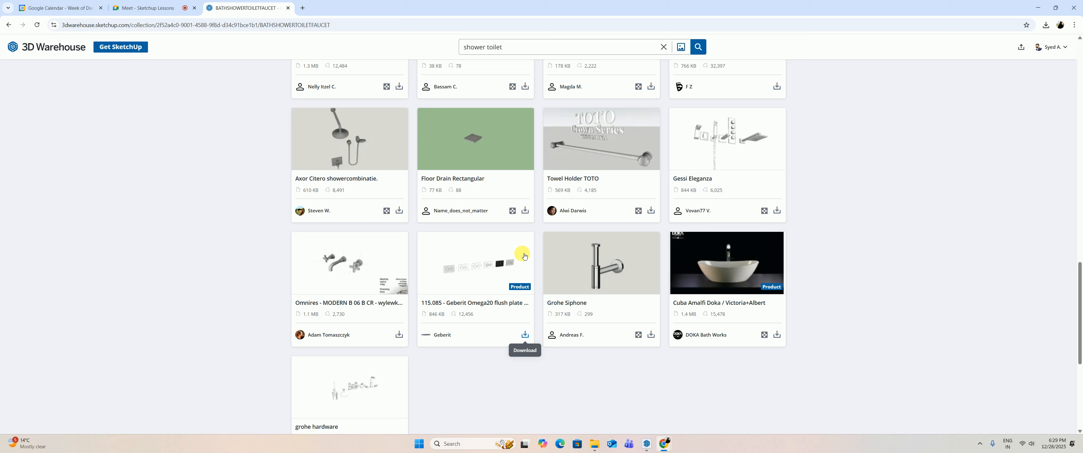
{"action": "scroll", "coordinate": [524, 255], "scroll_direction": "up", "scroll_amount": 4}
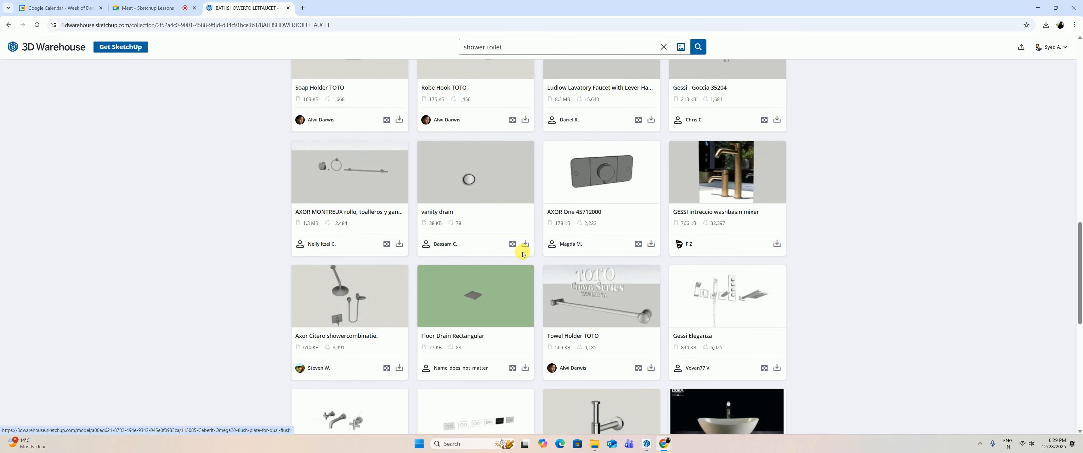
{"action": "scroll", "coordinate": [522, 252], "scroll_direction": "up", "scroll_amount": 4}
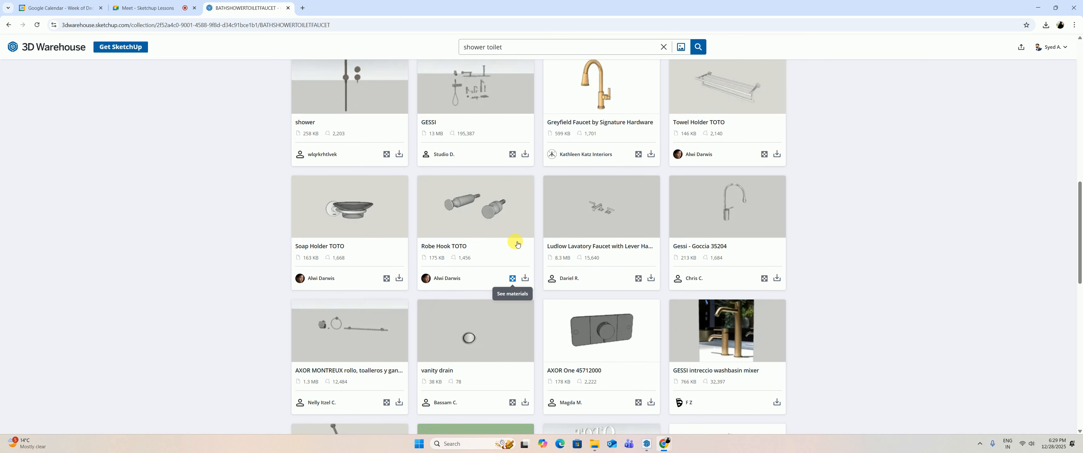
{"action": "scroll", "coordinate": [516, 245], "scroll_direction": "up", "scroll_amount": 2}
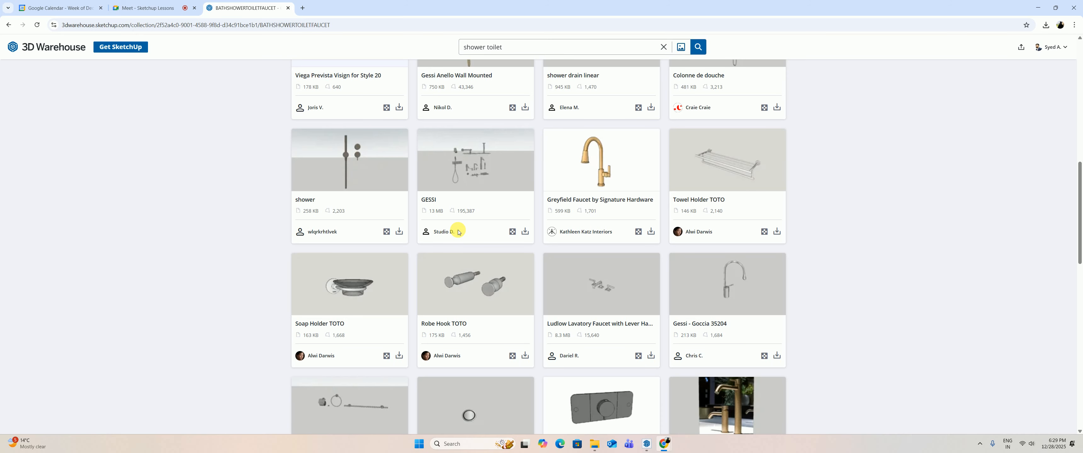
{"action": "scroll", "coordinate": [461, 232], "scroll_direction": "up", "scroll_amount": 2}
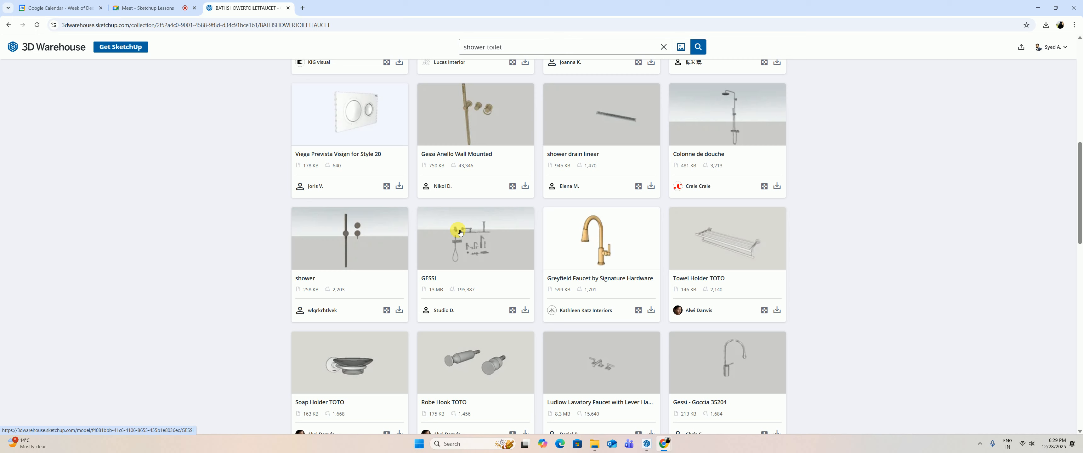
{"action": "scroll", "coordinate": [460, 233], "scroll_direction": "up", "scroll_amount": 3}
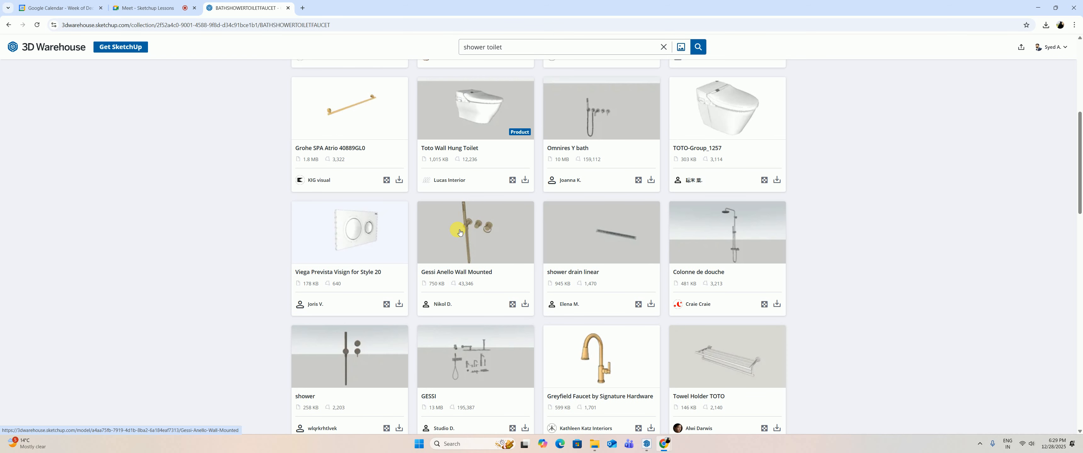
{"action": "scroll", "coordinate": [458, 234], "scroll_direction": "up", "scroll_amount": 3}
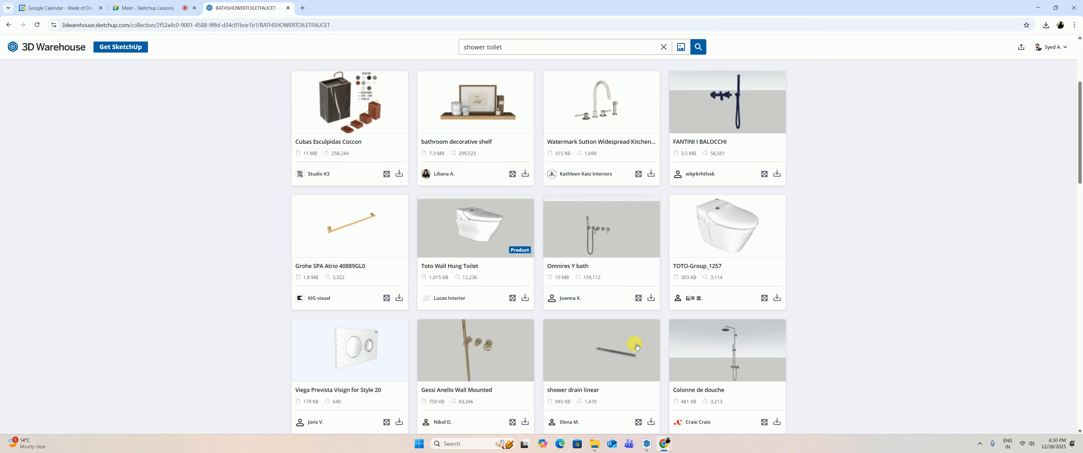
Download the Gessi Eleganza model from the BATH_SHOWER_TOILET_FAUCET collection.
{"action": "scroll", "coordinate": [664, 353], "scroll_direction": "down", "scroll_amount": 6}
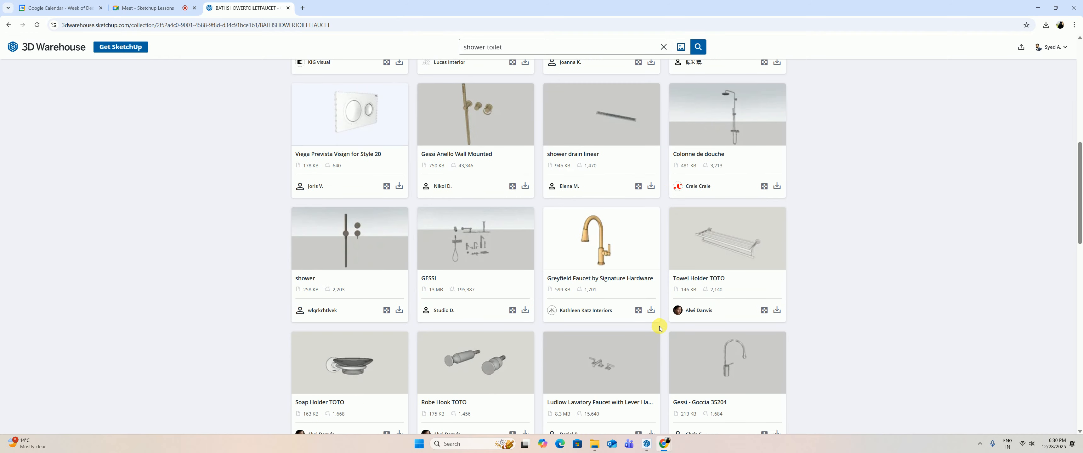
{"action": "scroll", "coordinate": [659, 328], "scroll_direction": "down", "scroll_amount": 6}
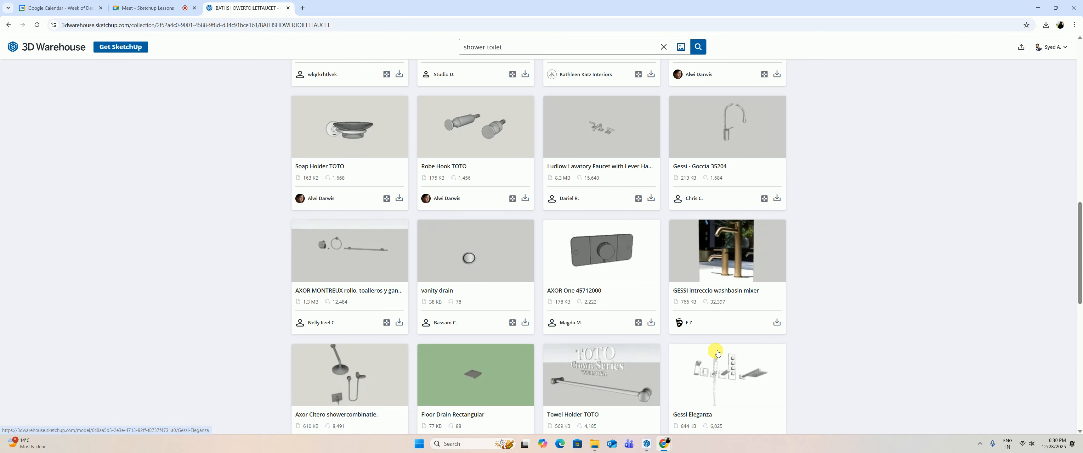
{"action": "scroll", "coordinate": [716, 339], "scroll_direction": "down", "scroll_amount": 3}
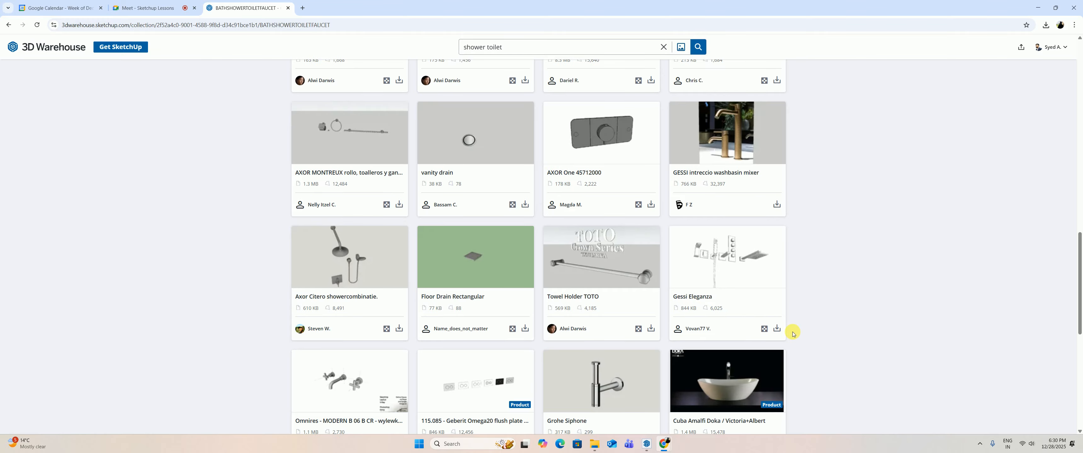
{"action": "left_click", "coordinate": [777, 328]}
{"action": "left_click", "coordinate": [782, 348]}
{"action": "scroll", "coordinate": [641, 285], "scroll_direction": "down", "scroll_amount": 7}
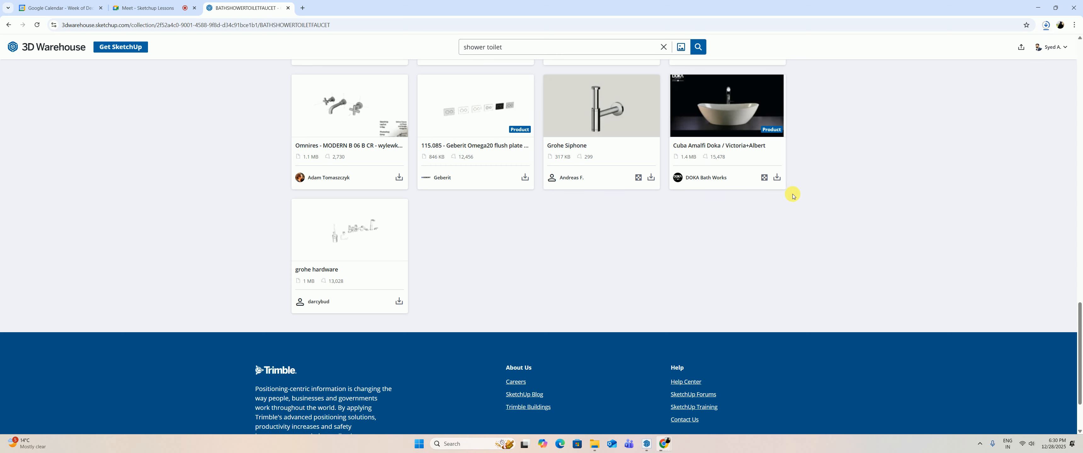
Return to the "shower toilet" collection results and look through the remaining bathroom collections.
{"action": "left_click", "coordinate": [9, 24]}
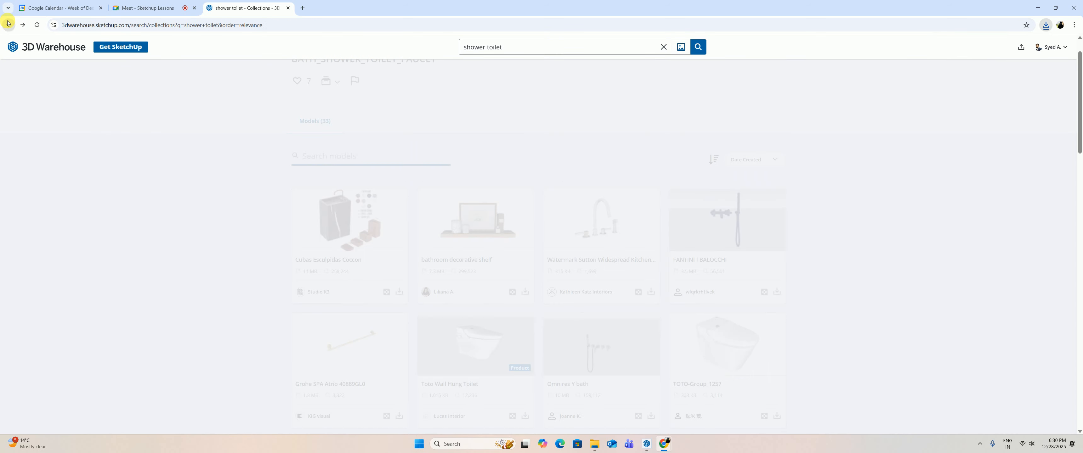
{"action": "scroll", "coordinate": [526, 189], "scroll_direction": "down", "scroll_amount": 5}
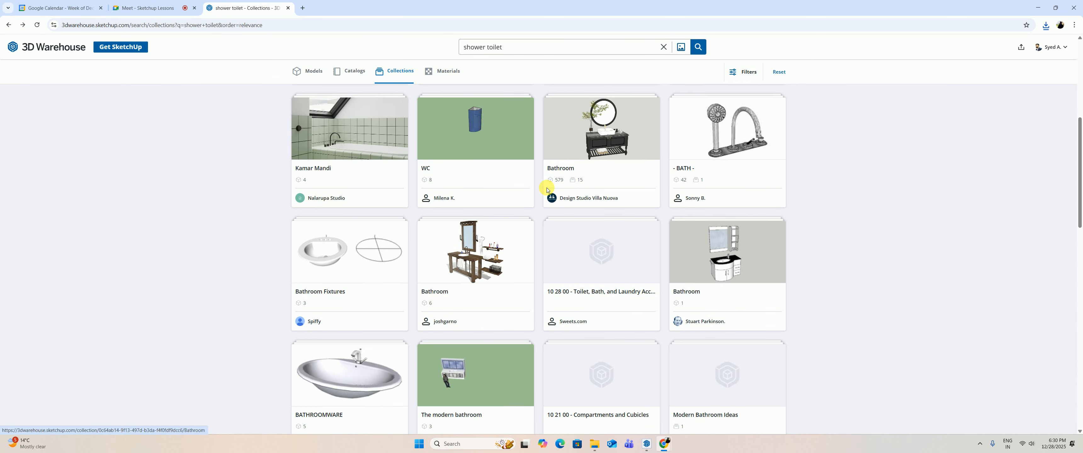
{"action": "scroll", "coordinate": [531, 197], "scroll_direction": "down", "scroll_amount": 7}
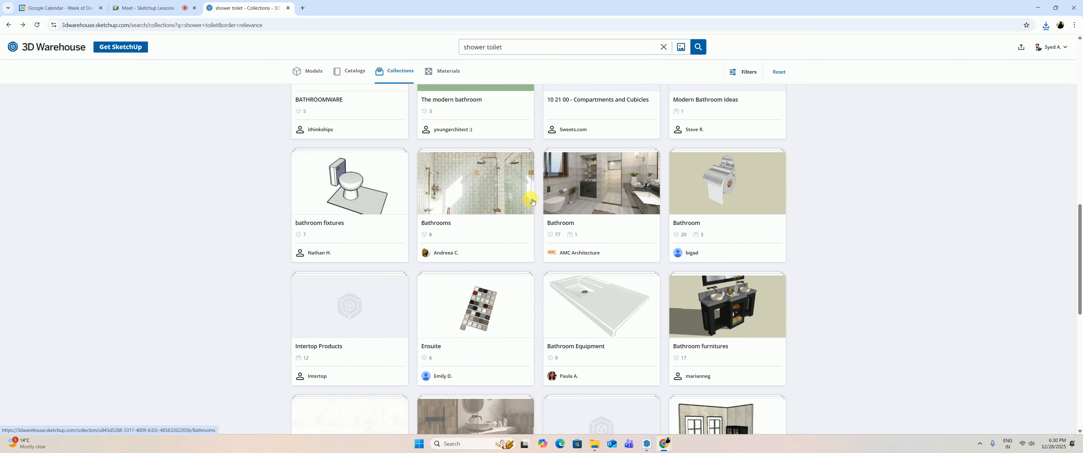
{"action": "scroll", "coordinate": [532, 201], "scroll_direction": "down", "scroll_amount": 6}
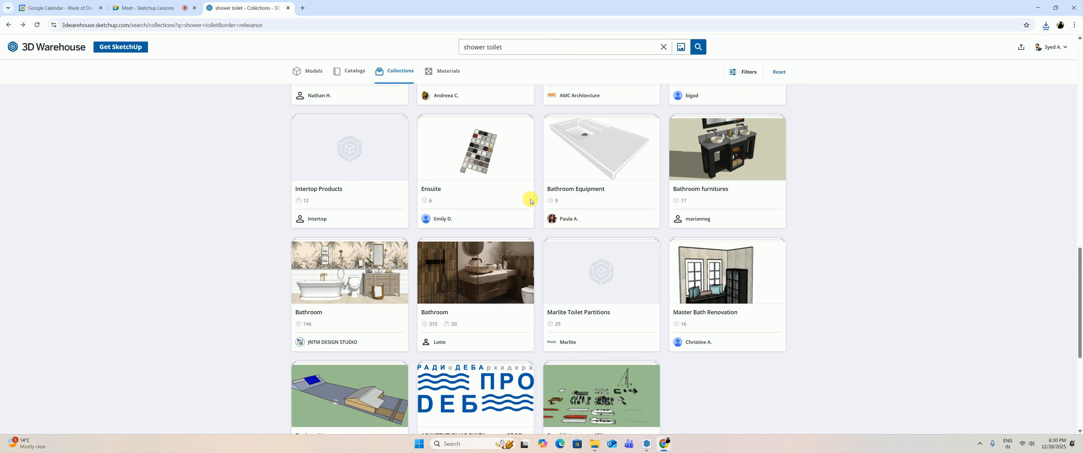
{"action": "scroll", "coordinate": [531, 201], "scroll_direction": "down", "scroll_amount": 1}
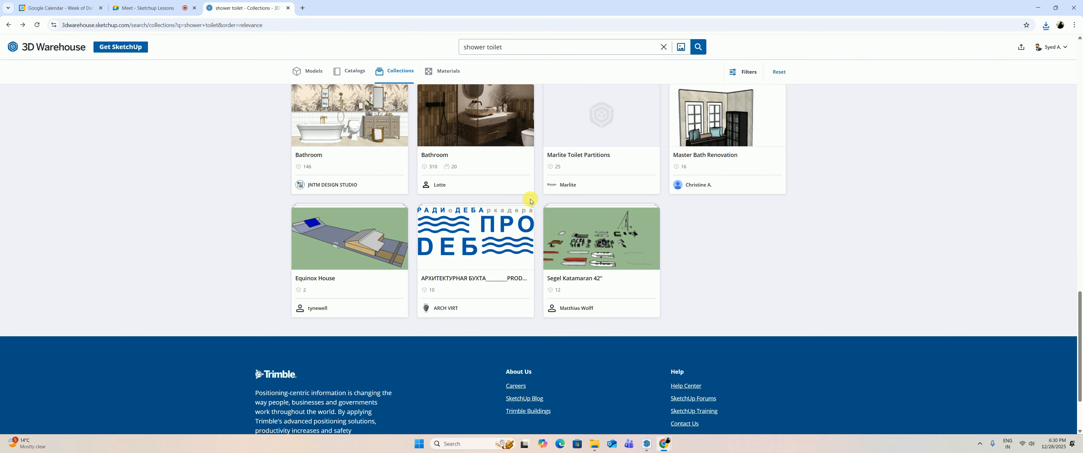
{"action": "scroll", "coordinate": [529, 198], "scroll_direction": "up", "scroll_amount": 7}
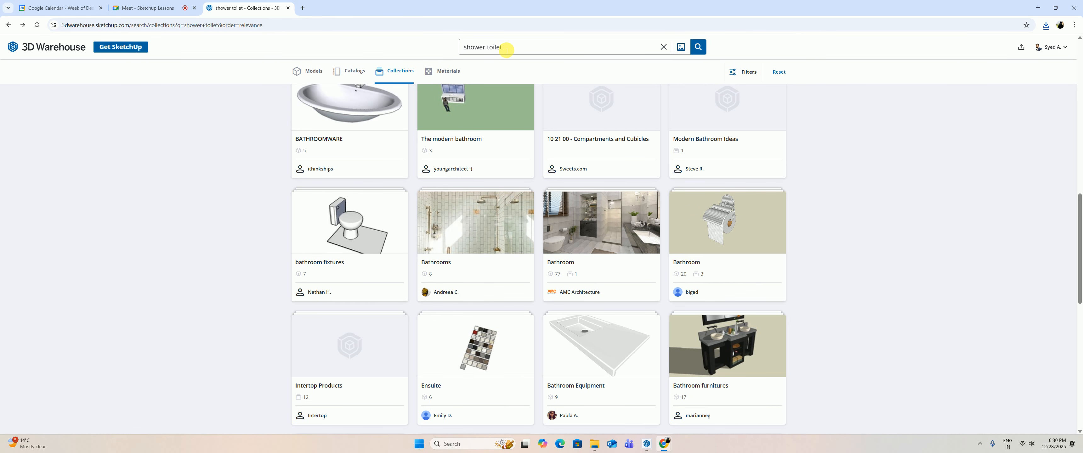
Search the collections for "Washroom" and look through the results.
{"action": "left_click_drag", "start_coordinate": [506, 49], "coordinate": [418, 47]}
{"action": "type", "text": "W"}
{"action": "key", "text": "Return"}
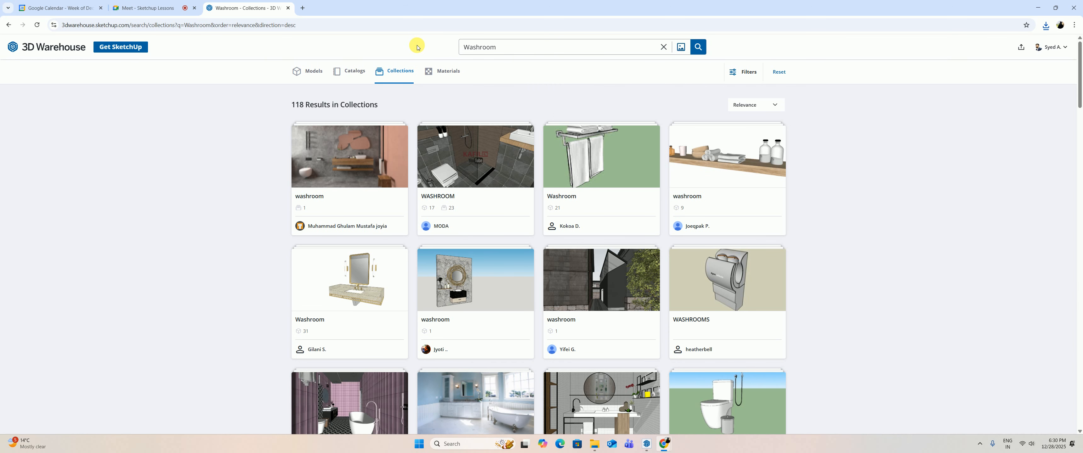
{"action": "scroll", "coordinate": [417, 48], "scroll_direction": "down", "scroll_amount": 3}
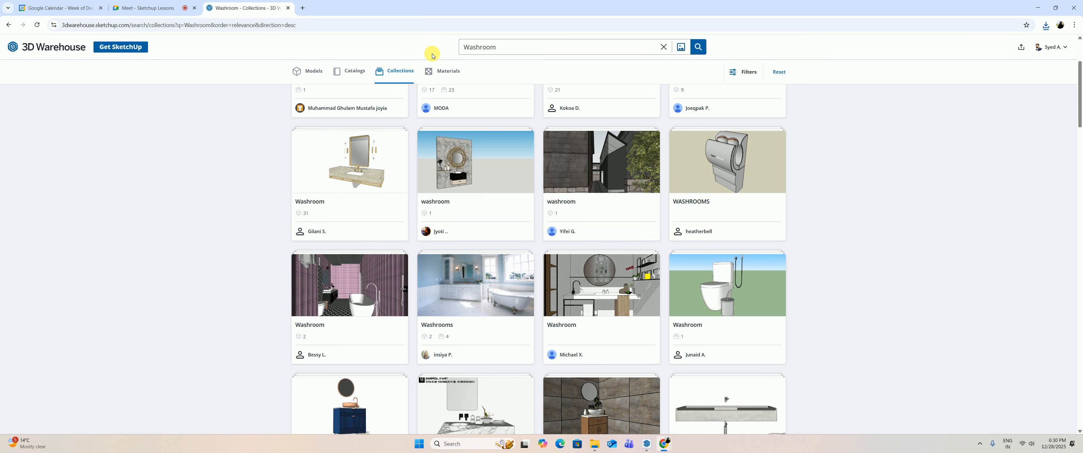
{"action": "scroll", "coordinate": [440, 58], "scroll_direction": "down", "scroll_amount": 7}
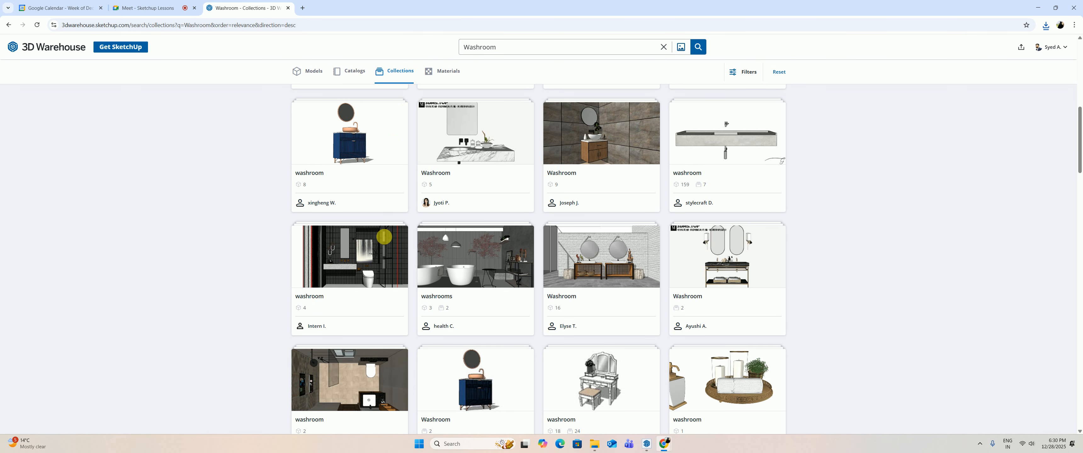
Open the washroom collection with the dark toilet and mirror thumbnail, check its models, and return to the results.
{"action": "left_click", "coordinate": [383, 241]}
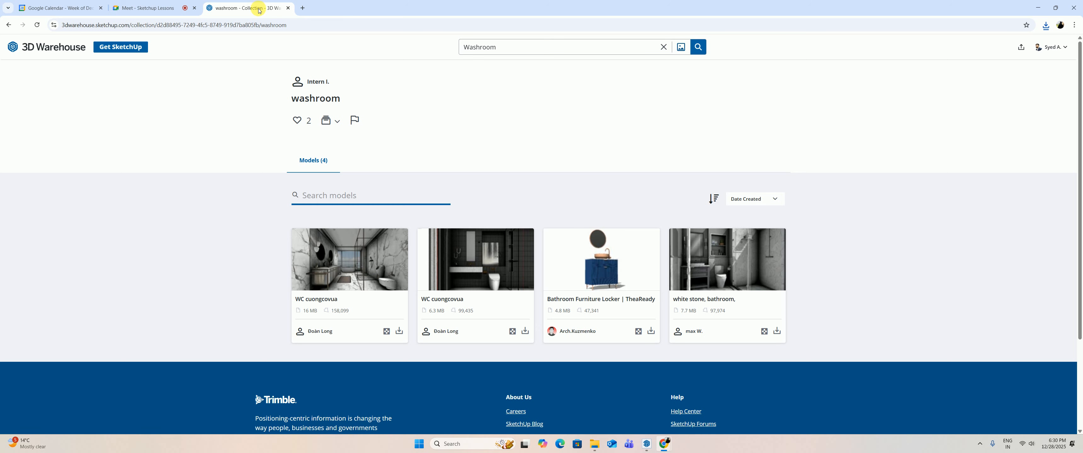
{"action": "left_click", "coordinate": [9, 25]}
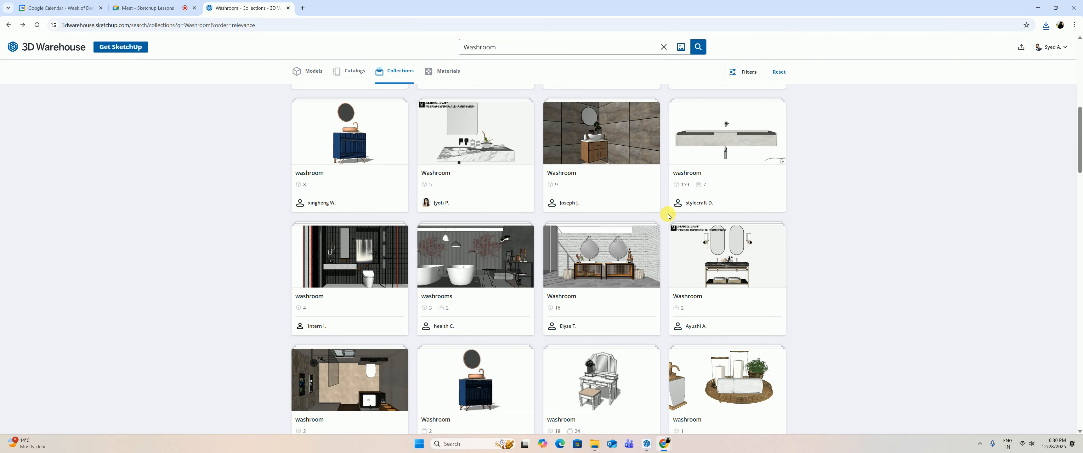
{"action": "scroll", "coordinate": [670, 214], "scroll_direction": "up", "scroll_amount": 1}
{"action": "scroll", "coordinate": [670, 214], "scroll_direction": "up", "scroll_amount": 8}
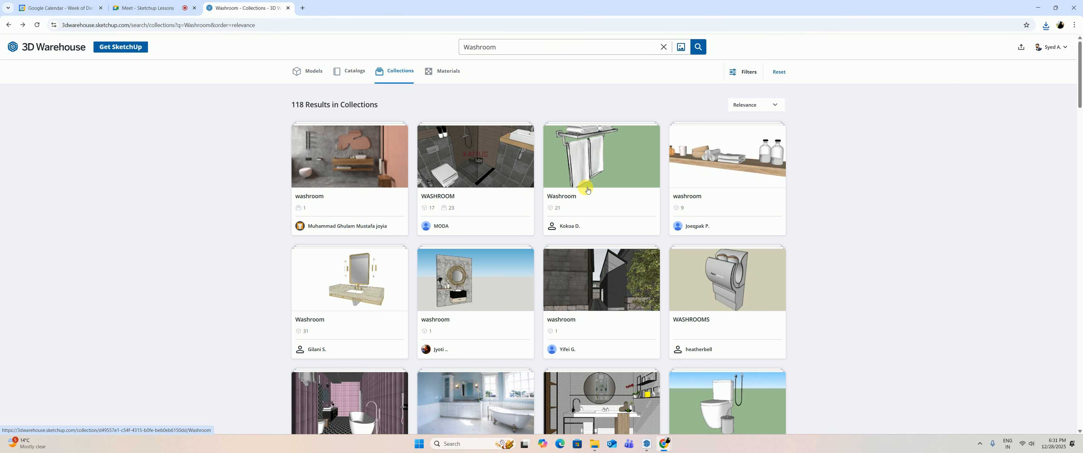
Open the WASHROOM collection with the dark shower-room thumbnail and look through its bathroom models.
{"action": "left_click", "coordinate": [446, 168]}
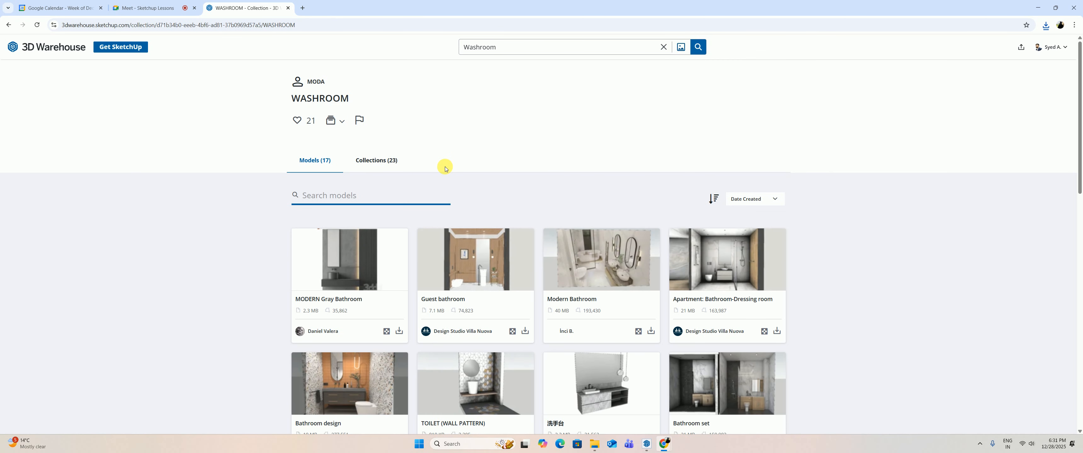
{"action": "scroll", "coordinate": [446, 169], "scroll_direction": "down", "scroll_amount": 2}
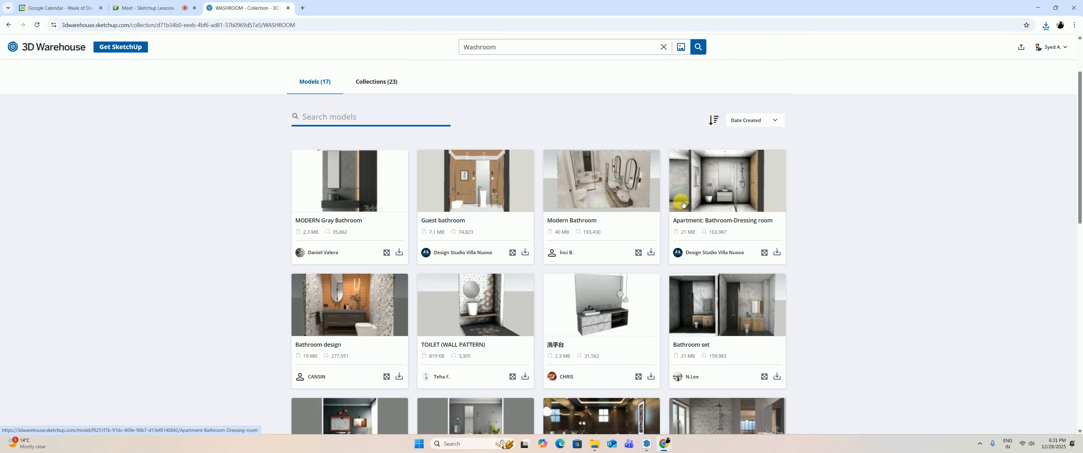
{"action": "scroll", "coordinate": [681, 203], "scroll_direction": "down", "scroll_amount": 2}
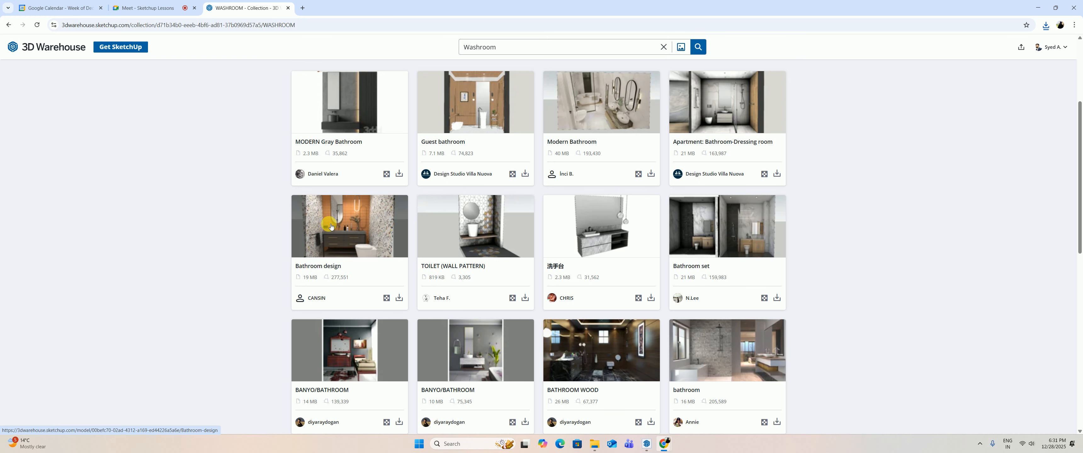
{"action": "scroll", "coordinate": [324, 210], "scroll_direction": "down", "scroll_amount": 3}
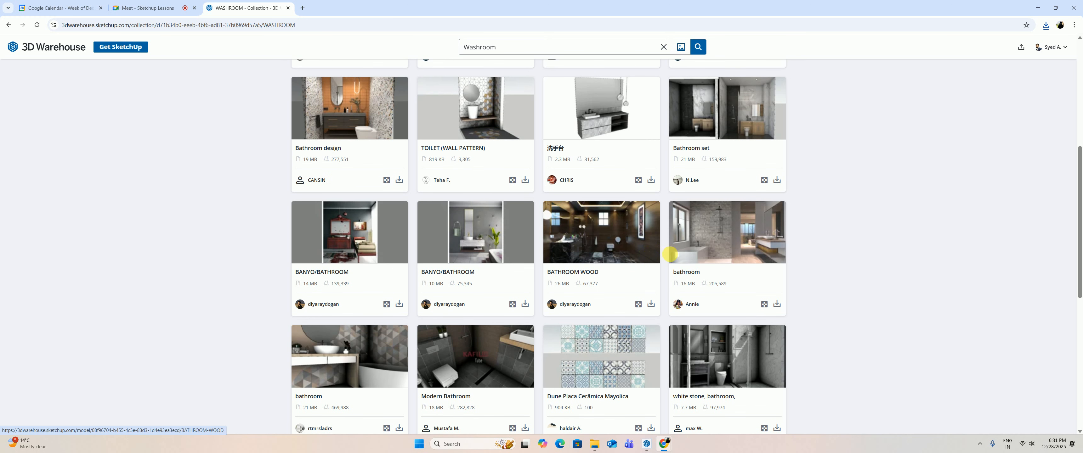
{"action": "scroll", "coordinate": [690, 252], "scroll_direction": "down", "scroll_amount": 3}
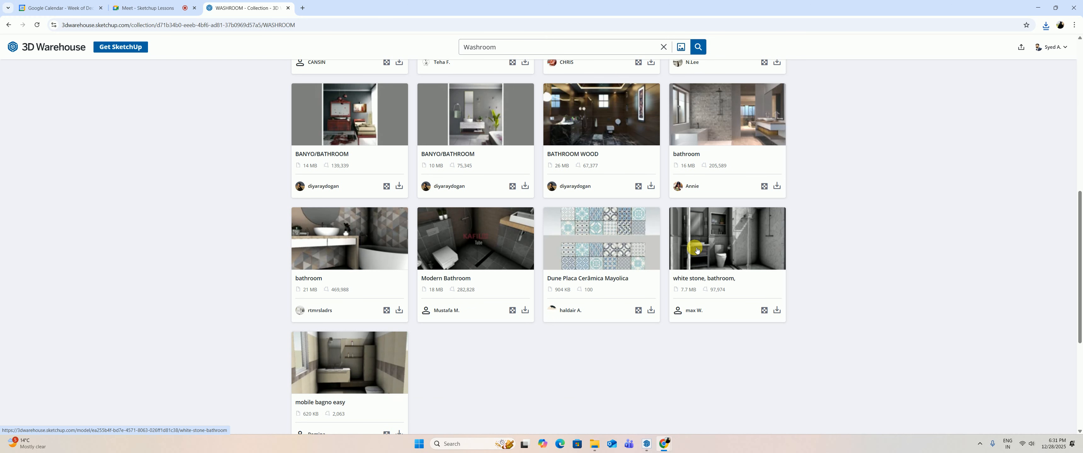
Search the 3D Warehouse collections for "wc]".
{"action": "left_click", "coordinate": [513, 47]}
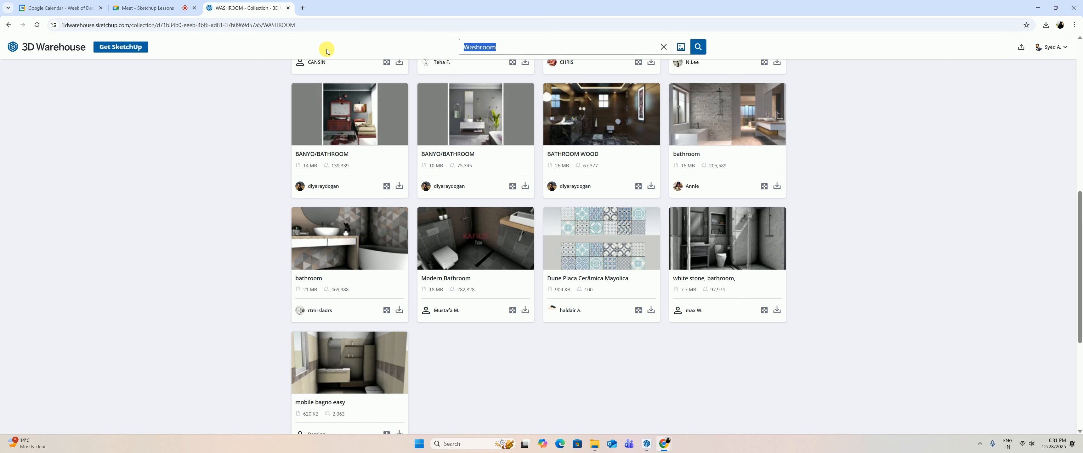
{"action": "type", "text": "wc]"}
{"action": "key", "text": "Return"}
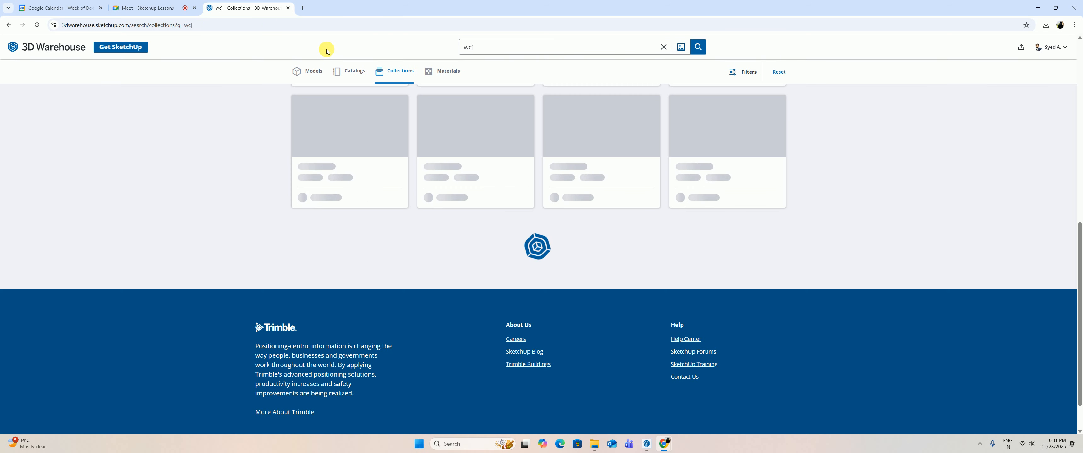
Correct the collections search to "wc", and refine it to "wc accessories".
{"action": "left_click", "coordinate": [502, 52]}
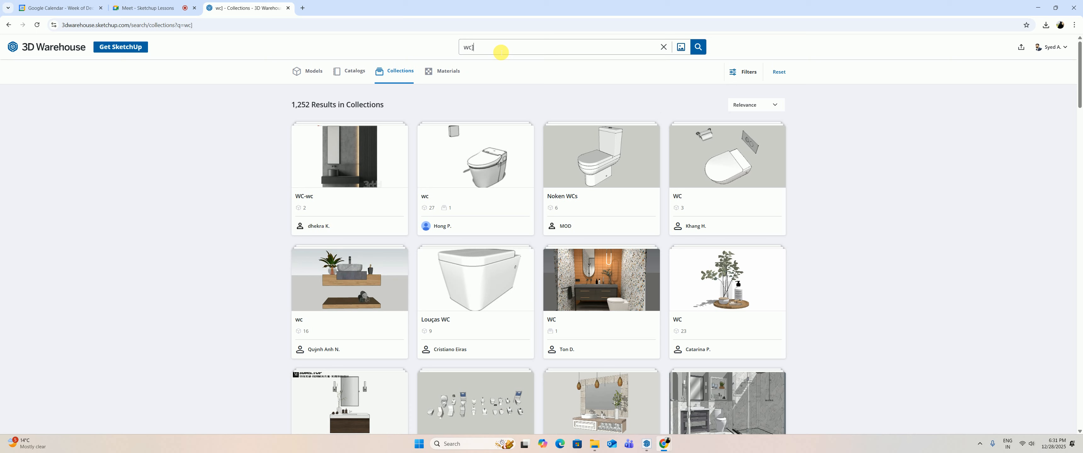
{"action": "key", "text": "BackSpace"}
{"action": "key", "text": "Return"}
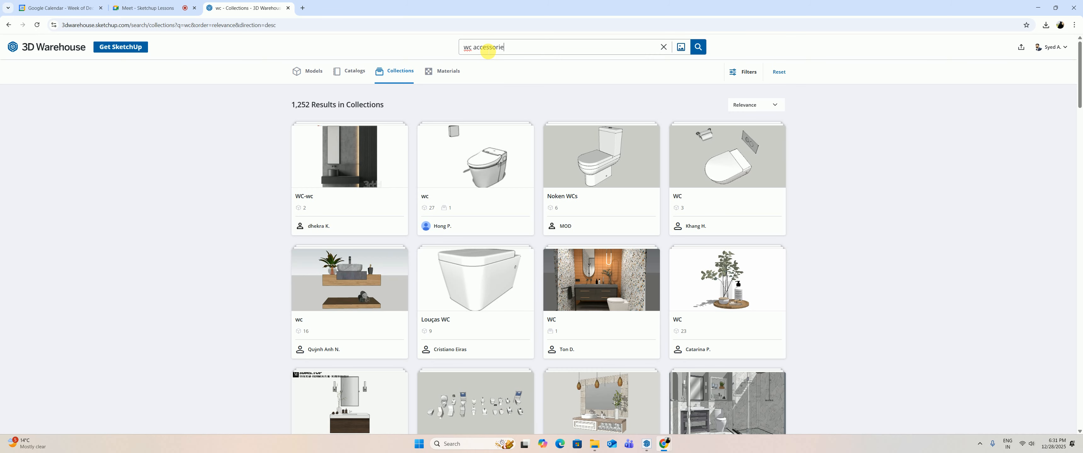
{"action": "key", "text": "Return"}
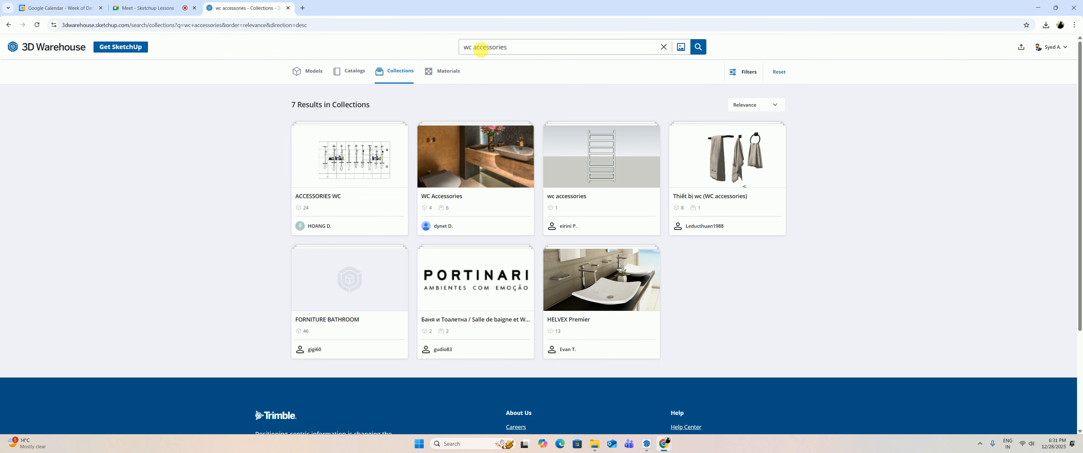
Open the ACCESSORIES WC collection and look through its models for a jet shower or faucet.
{"action": "left_click", "coordinate": [381, 142]}
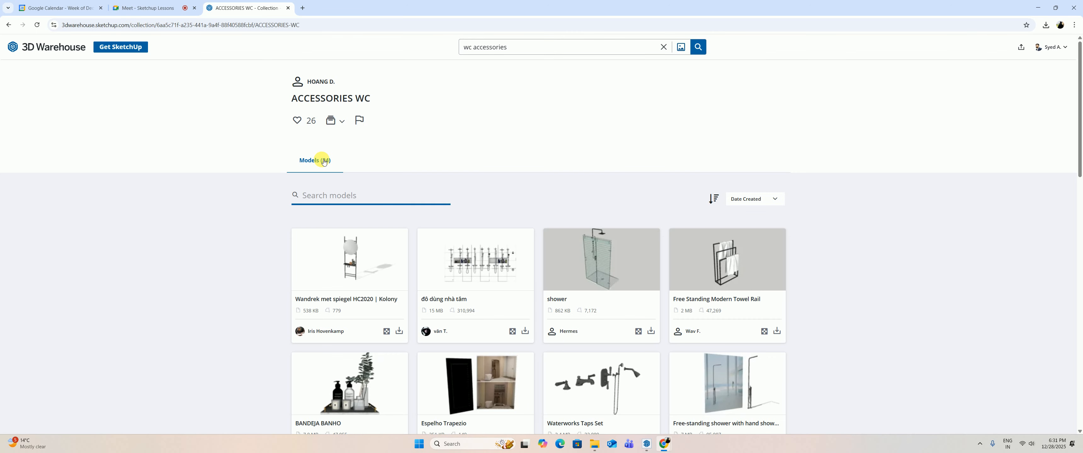
{"action": "scroll", "coordinate": [515, 243], "scroll_direction": "down", "scroll_amount": 5}
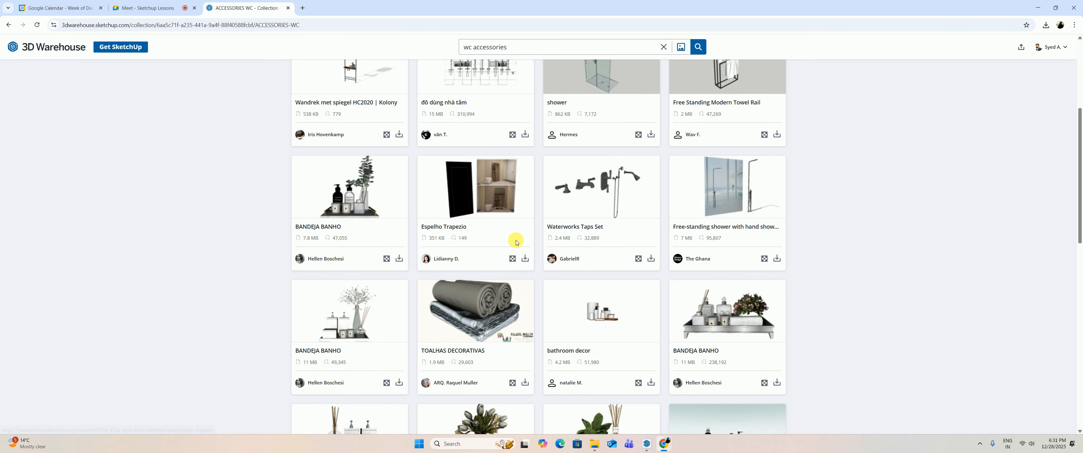
{"action": "scroll", "coordinate": [516, 244], "scroll_direction": "down", "scroll_amount": 7}
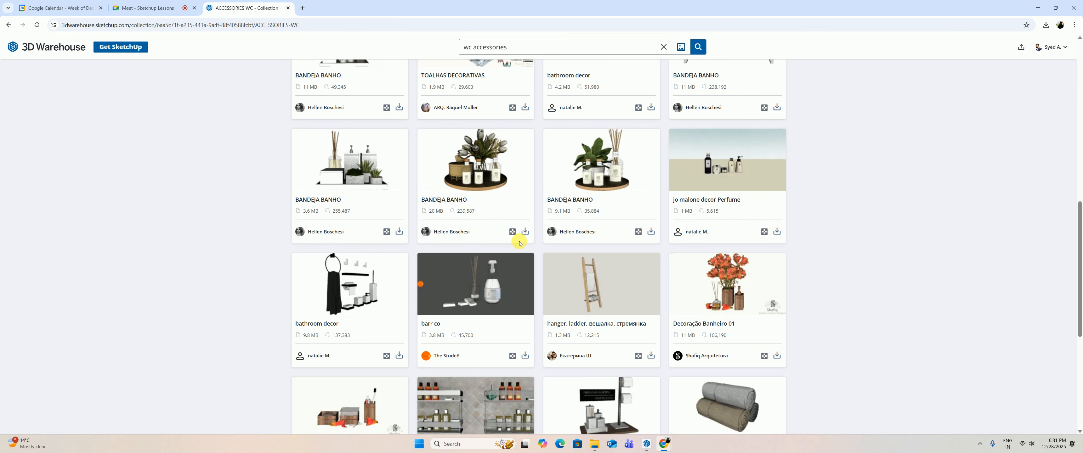
{"action": "scroll", "coordinate": [519, 244], "scroll_direction": "down", "scroll_amount": 4}
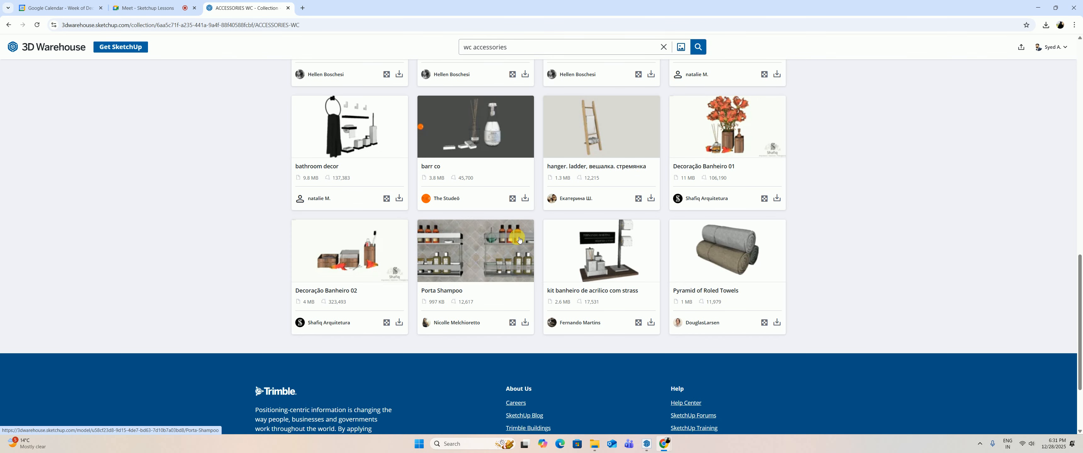
{"action": "scroll", "coordinate": [518, 239], "scroll_direction": "down", "scroll_amount": 1}
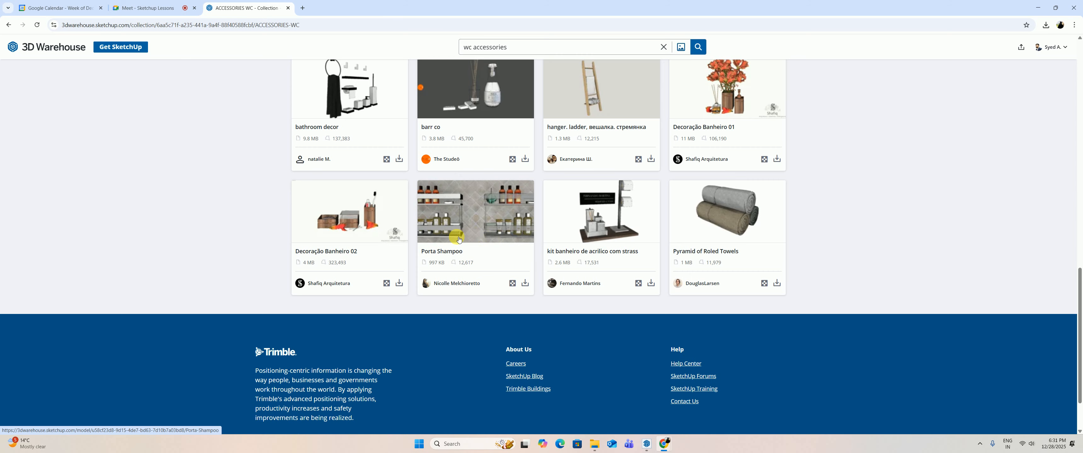
{"action": "scroll", "coordinate": [463, 189], "scroll_direction": "up", "scroll_amount": 6}
{"action": "scroll", "coordinate": [474, 132], "scroll_direction": "up", "scroll_amount": 3}
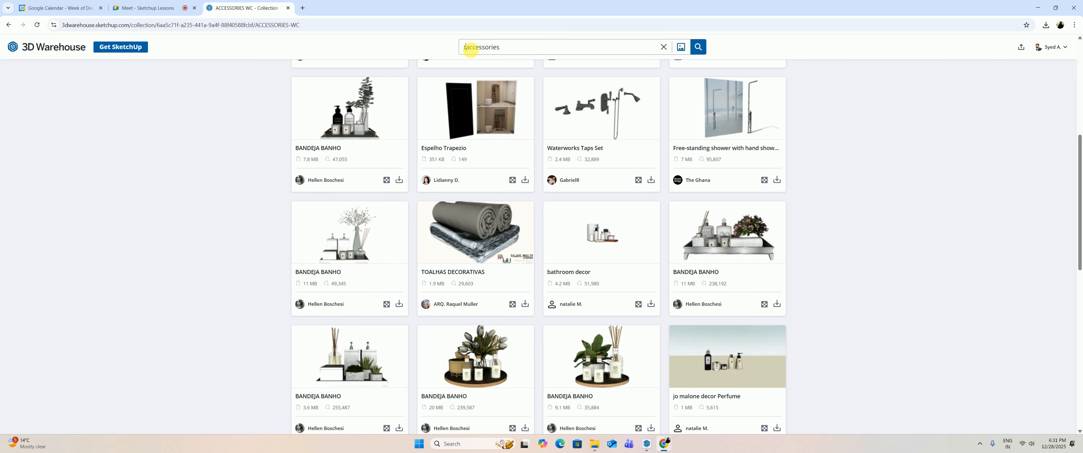
Search the collections for "toilet accessories", check the one with the hand shower thumbnail, and return to the results.
{"action": "key", "text": "Return"}
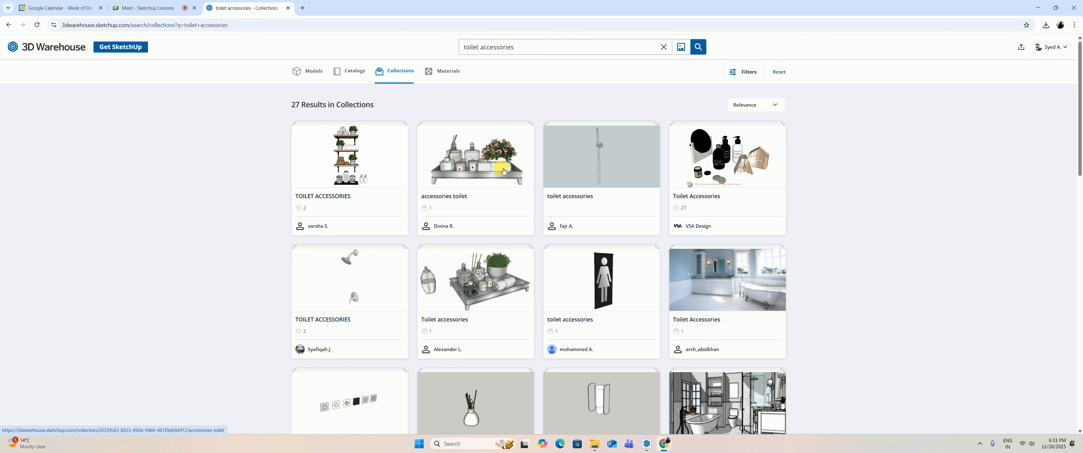
{"action": "left_click", "coordinate": [590, 169]}
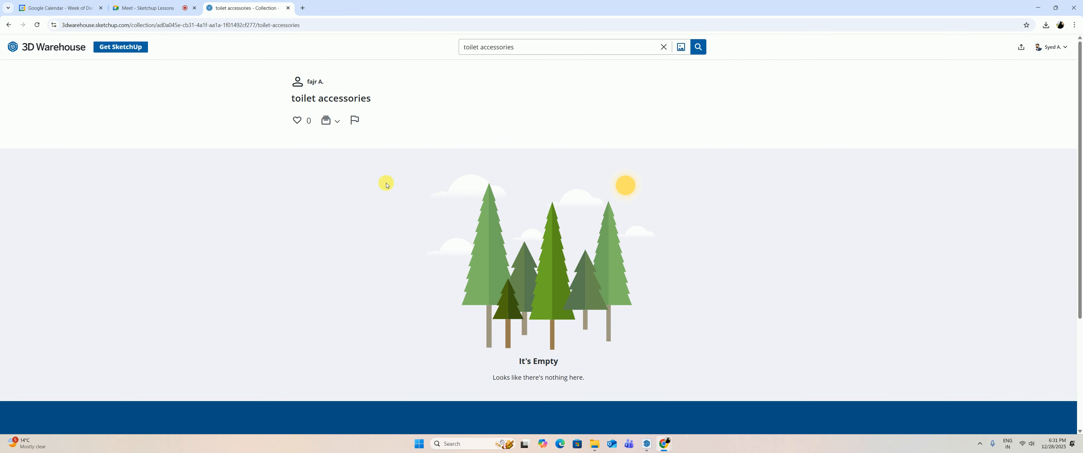
{"action": "left_click", "coordinate": [8, 25]}
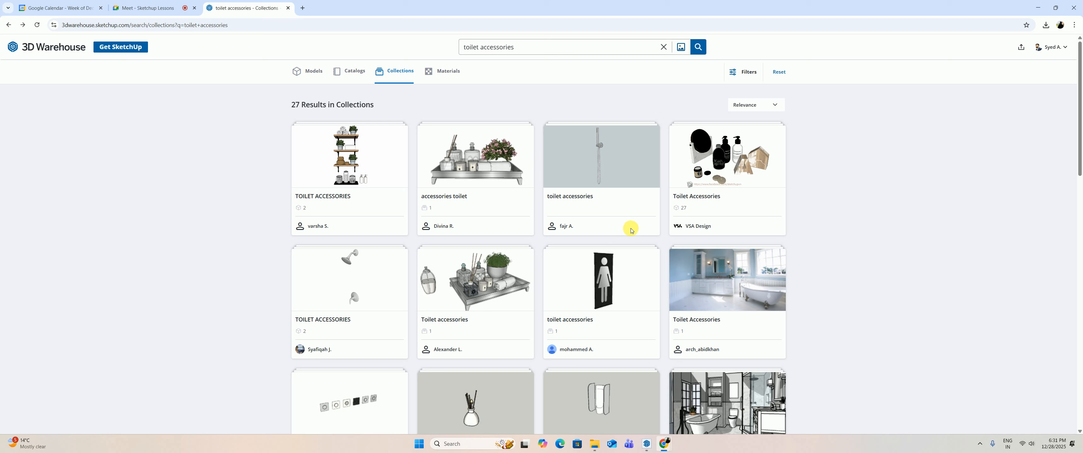
Look through the "toilet accessories" collection results for a set with suitable toilet fittings.
{"action": "scroll", "coordinate": [635, 225], "scroll_direction": "down", "scroll_amount": 3}
{"action": "scroll", "coordinate": [637, 228], "scroll_direction": "down", "scroll_amount": 2}
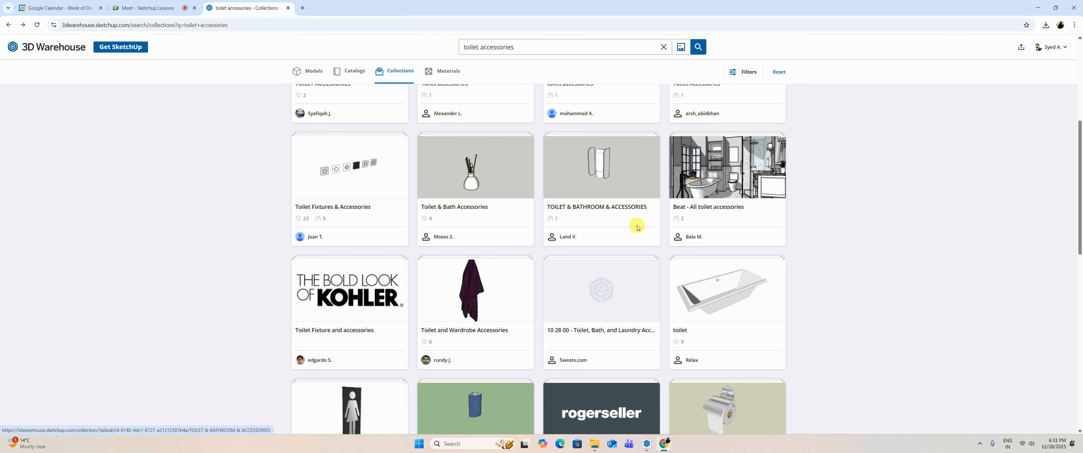
{"action": "scroll", "coordinate": [638, 227], "scroll_direction": "down", "scroll_amount": 3}
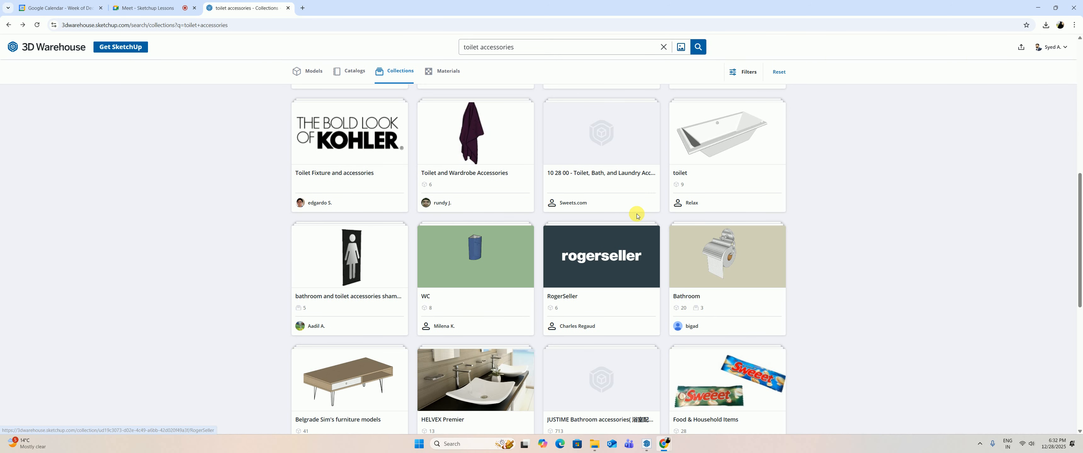
{"action": "scroll", "coordinate": [638, 219], "scroll_direction": "down", "scroll_amount": 4}
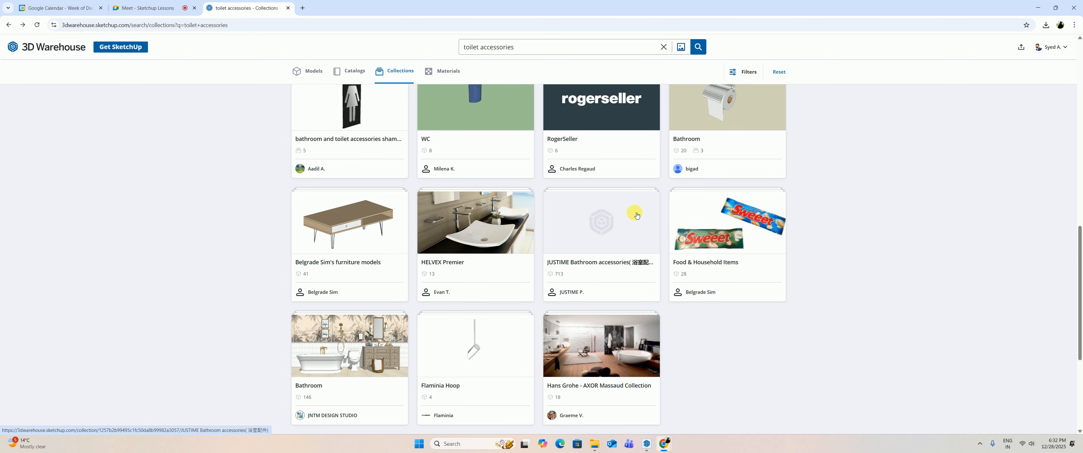
{"action": "scroll", "coordinate": [532, 225], "scroll_direction": "up", "scroll_amount": 7}
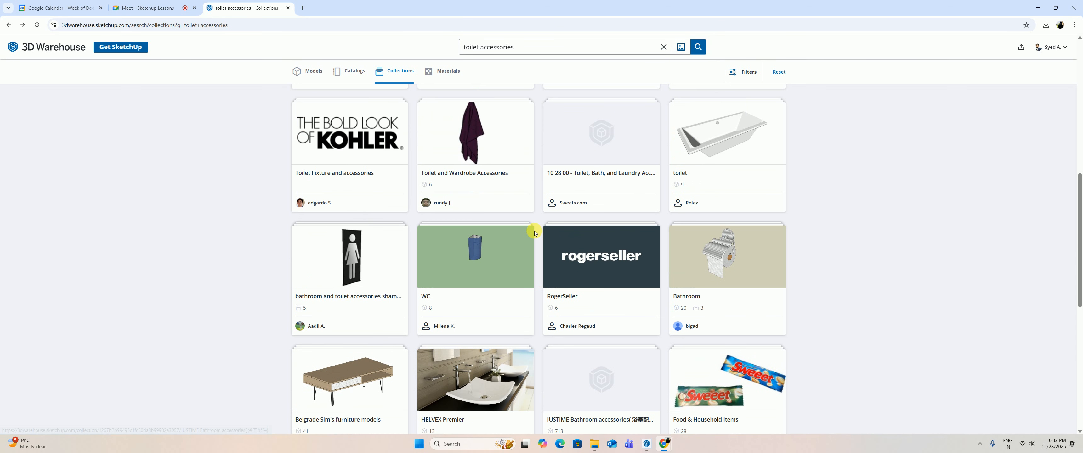
Open the "Toilet Fixture and accessories" collection with the Kohler thumbnail and return to the search results.
{"action": "left_click", "coordinate": [368, 342]}
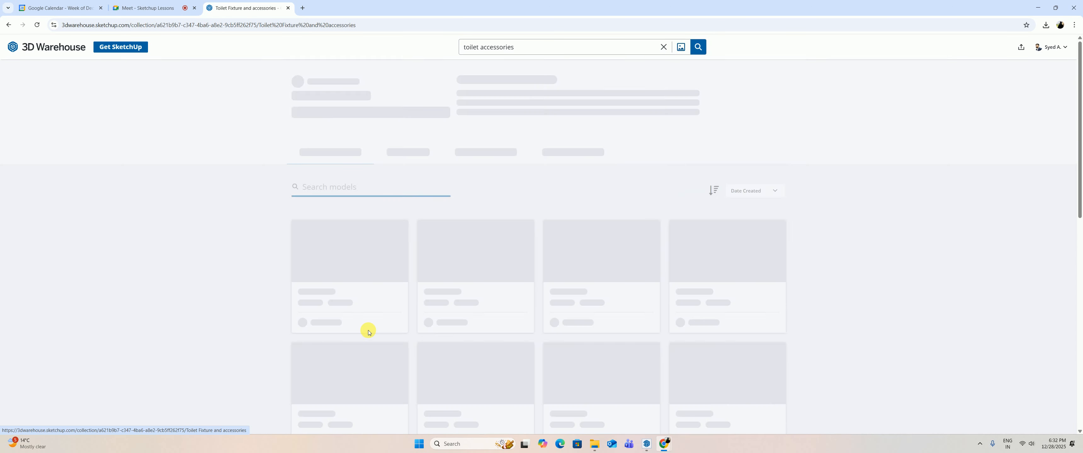
{"action": "left_click", "coordinate": [9, 24]}
{"action": "scroll", "coordinate": [385, 129], "scroll_direction": "up", "scroll_amount": 4}
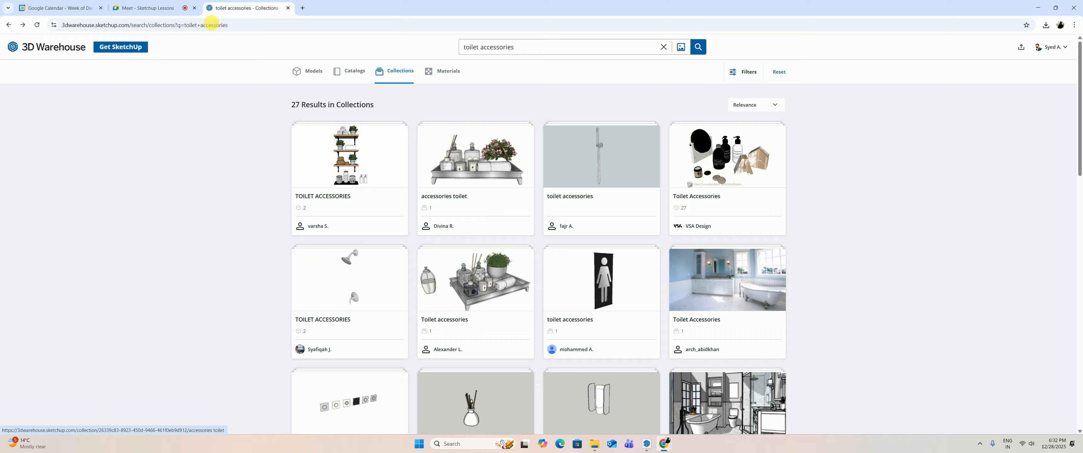
Show individual models for "toilet accessories" and look through the first batch of results.
{"action": "left_click", "coordinate": [302, 71]}
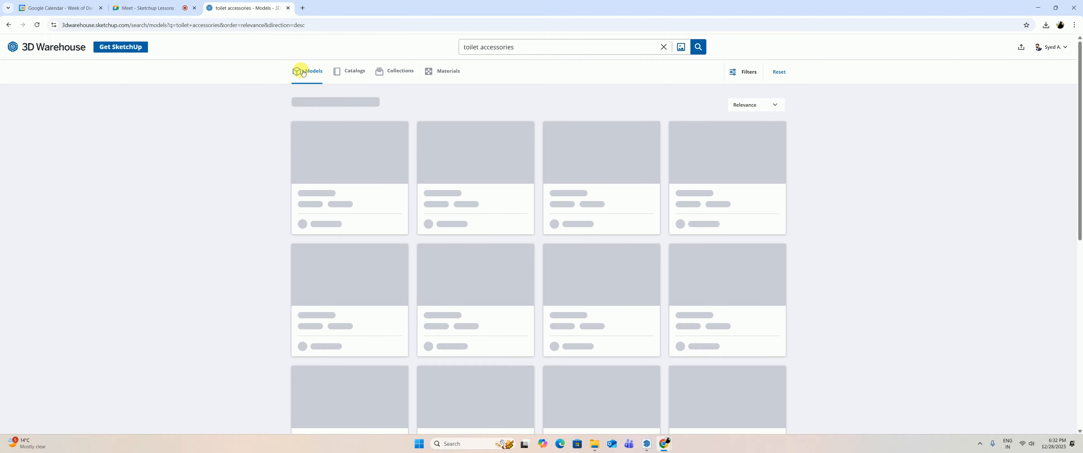
{"action": "scroll", "coordinate": [308, 79], "scroll_direction": "down", "scroll_amount": 2}
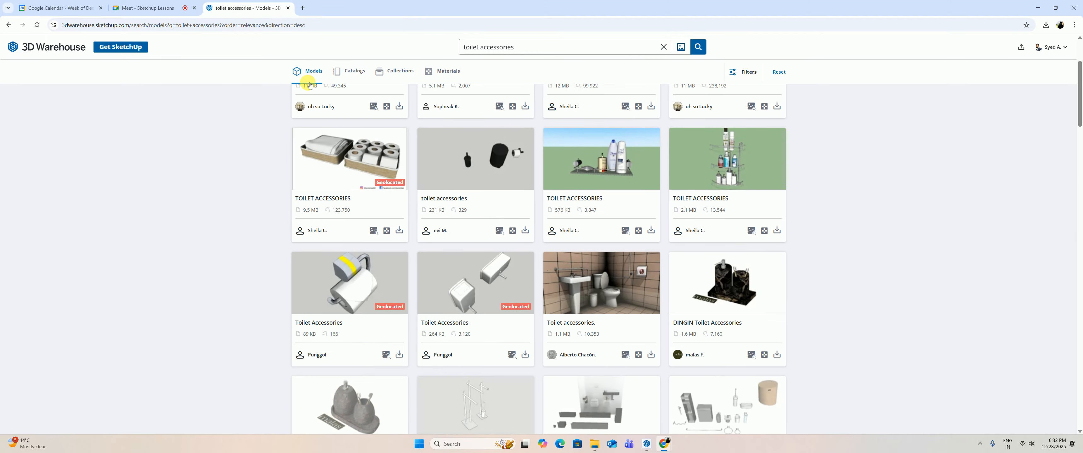
{"action": "scroll", "coordinate": [310, 85], "scroll_direction": "down", "scroll_amount": 2}
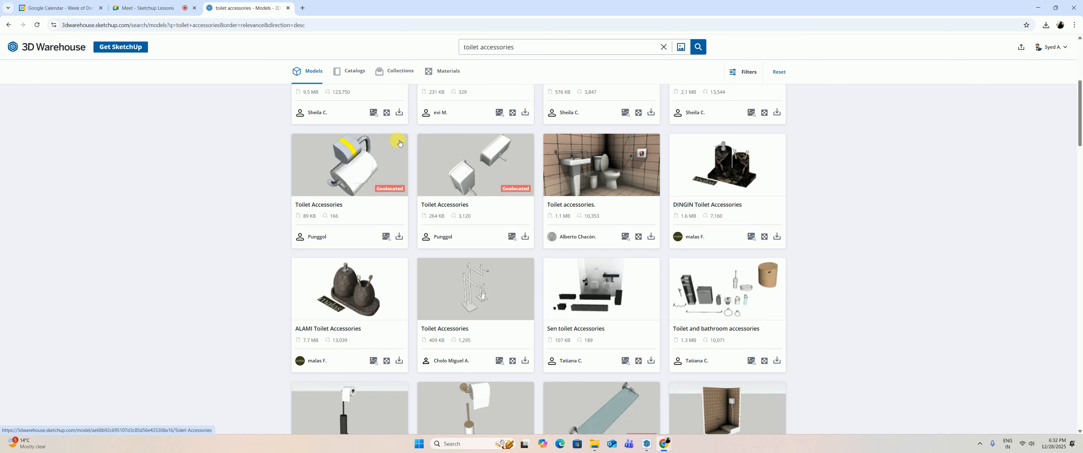
{"action": "scroll", "coordinate": [398, 144], "scroll_direction": "down", "scroll_amount": 5}
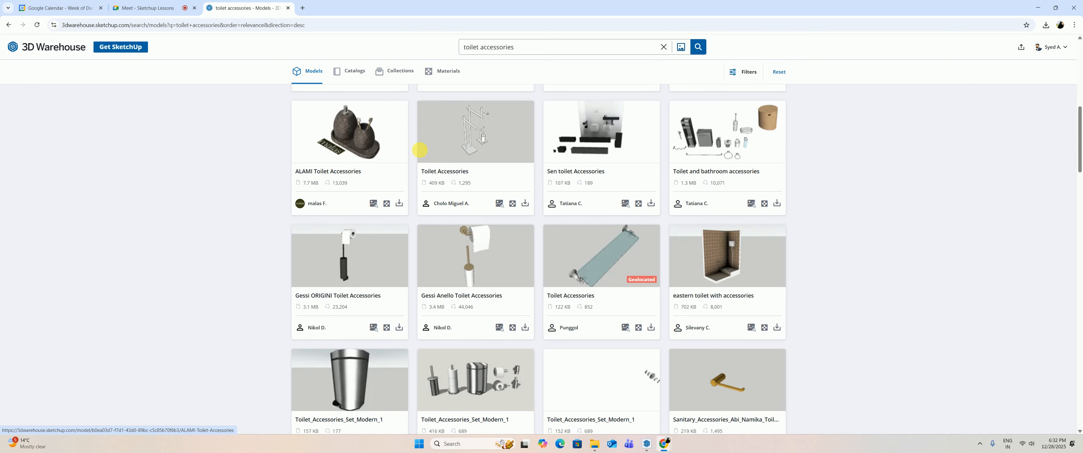
{"action": "scroll", "coordinate": [465, 169], "scroll_direction": "down", "scroll_amount": 1}
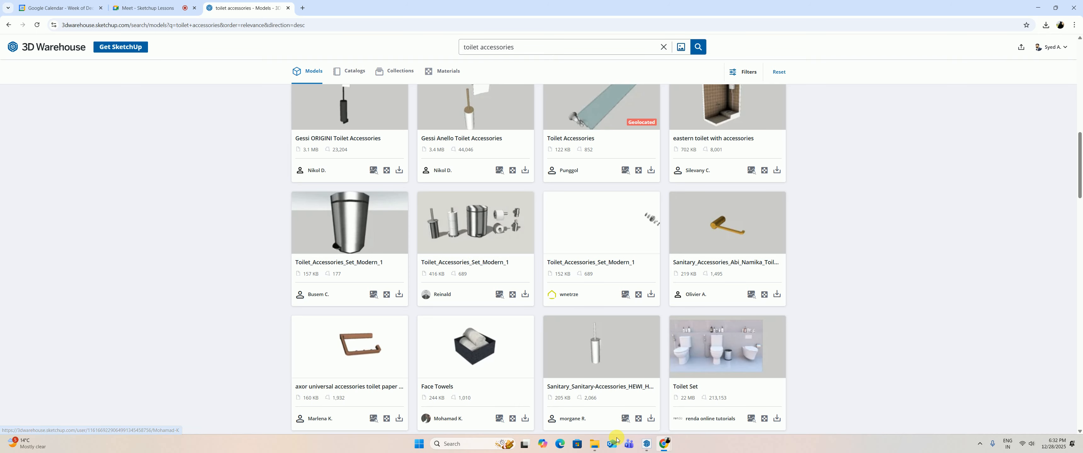
{"action": "scroll", "coordinate": [553, 262], "scroll_direction": "down", "scroll_amount": 6}
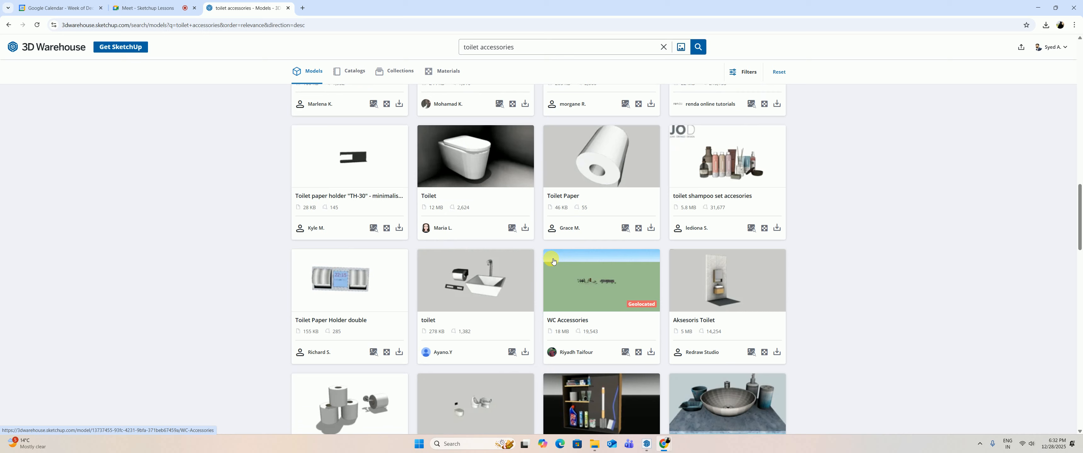
{"action": "scroll", "coordinate": [553, 262], "scroll_direction": "down", "scroll_amount": 3}
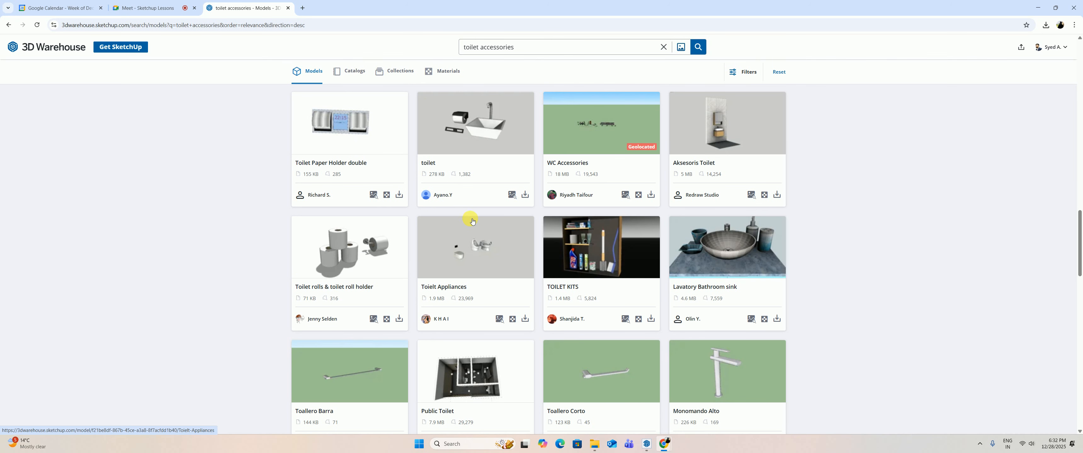
{"action": "scroll", "coordinate": [383, 244], "scroll_direction": "down", "scroll_amount": 5}
{"action": "scroll", "coordinate": [388, 248], "scroll_direction": "down", "scroll_amount": 10}
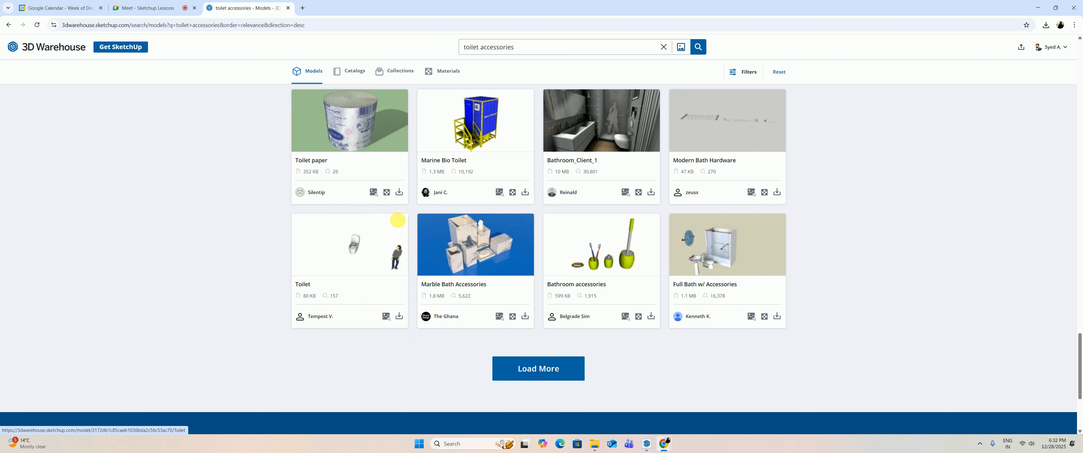
Load further batches of "toilet accessories" models and examine them for a jet shower or faucet.
{"action": "left_click", "coordinate": [528, 366]}
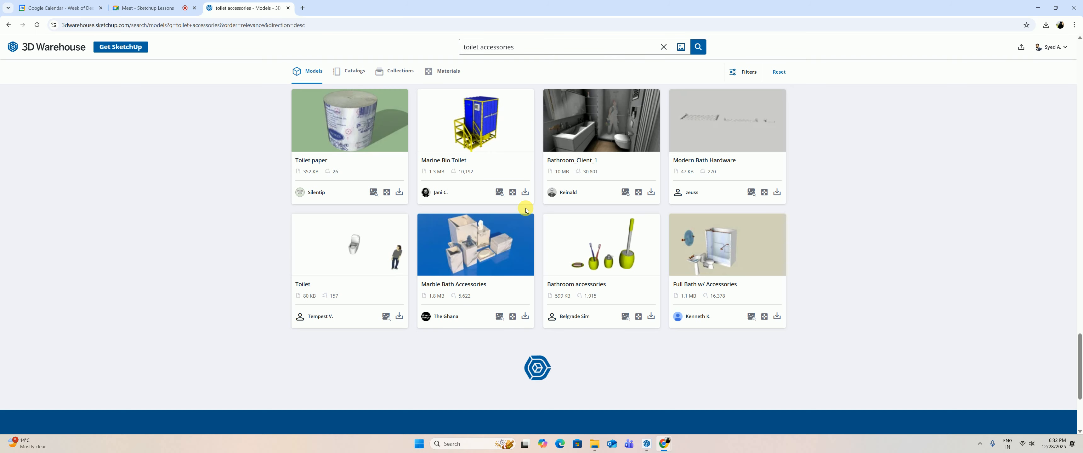
{"action": "scroll", "coordinate": [523, 208], "scroll_direction": "down", "scroll_amount": 4}
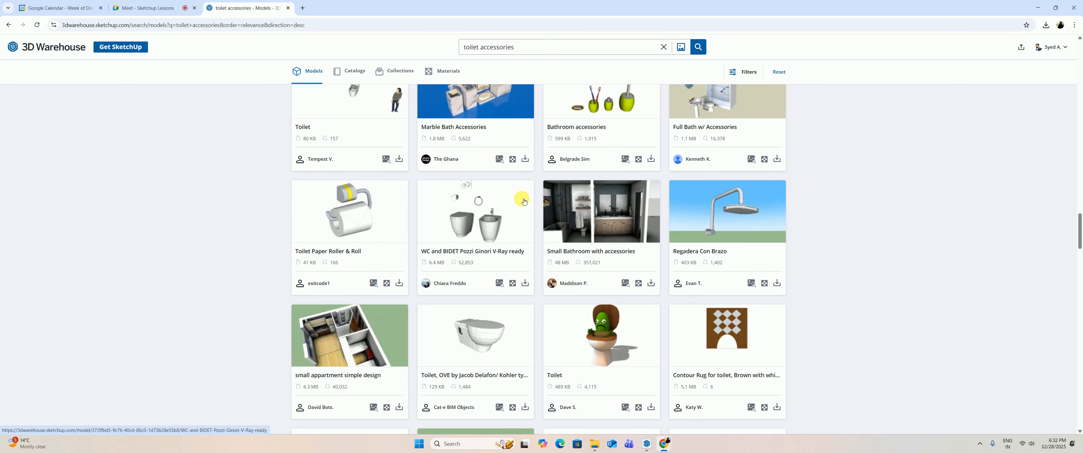
{"action": "scroll", "coordinate": [523, 202], "scroll_direction": "down", "scroll_amount": 3}
{"action": "scroll", "coordinate": [522, 199], "scroll_direction": "down", "scroll_amount": 3}
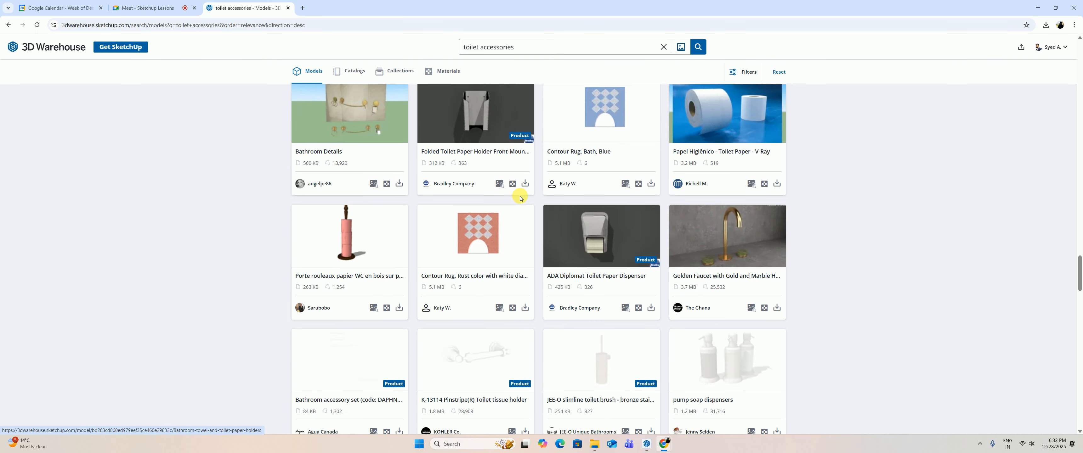
{"action": "scroll", "coordinate": [400, 213], "scroll_direction": "down", "scroll_amount": 5}
{"action": "scroll", "coordinate": [400, 213], "scroll_direction": "down", "scroll_amount": 3}
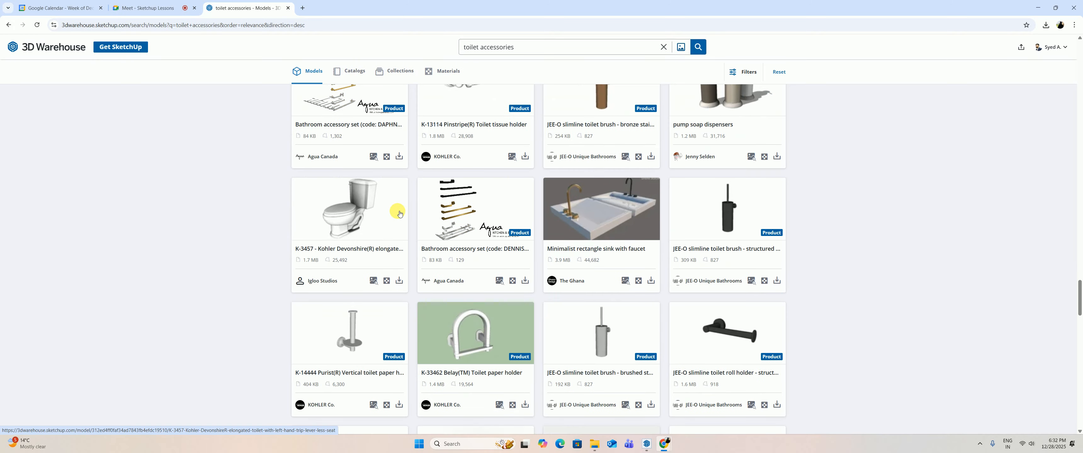
{"action": "scroll", "coordinate": [401, 213], "scroll_direction": "down", "scroll_amount": 8}
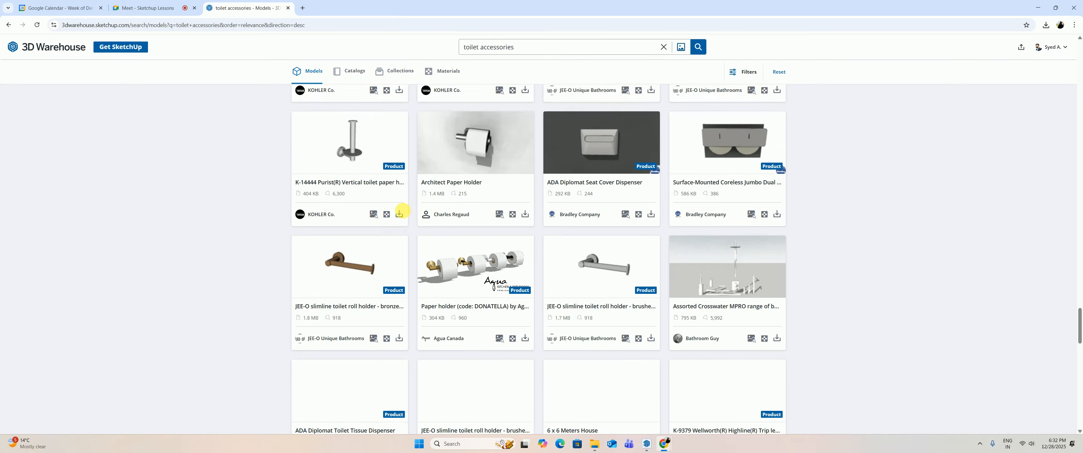
{"action": "scroll", "coordinate": [395, 210], "scroll_direction": "down", "scroll_amount": 3}
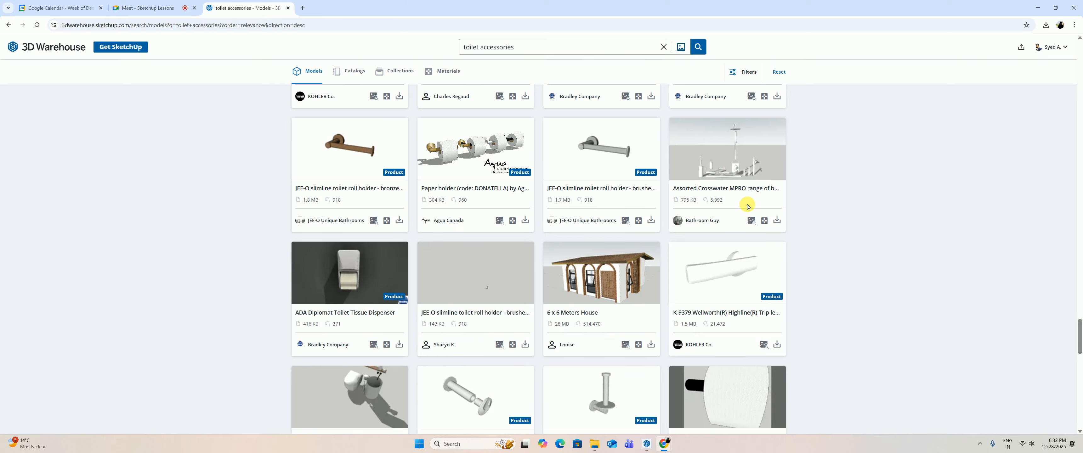
{"action": "scroll", "coordinate": [522, 195], "scroll_direction": "down", "scroll_amount": 1}
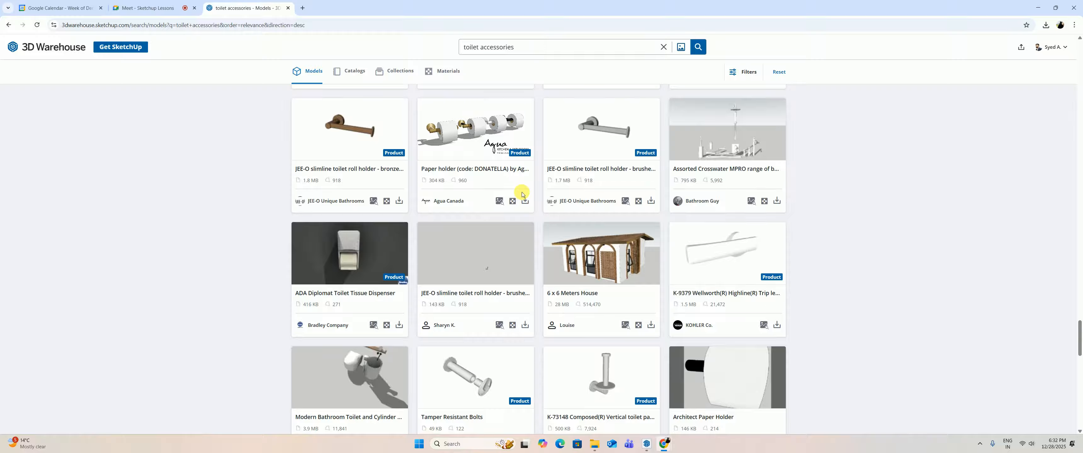
{"action": "scroll", "coordinate": [523, 194], "scroll_direction": "down", "scroll_amount": 15}
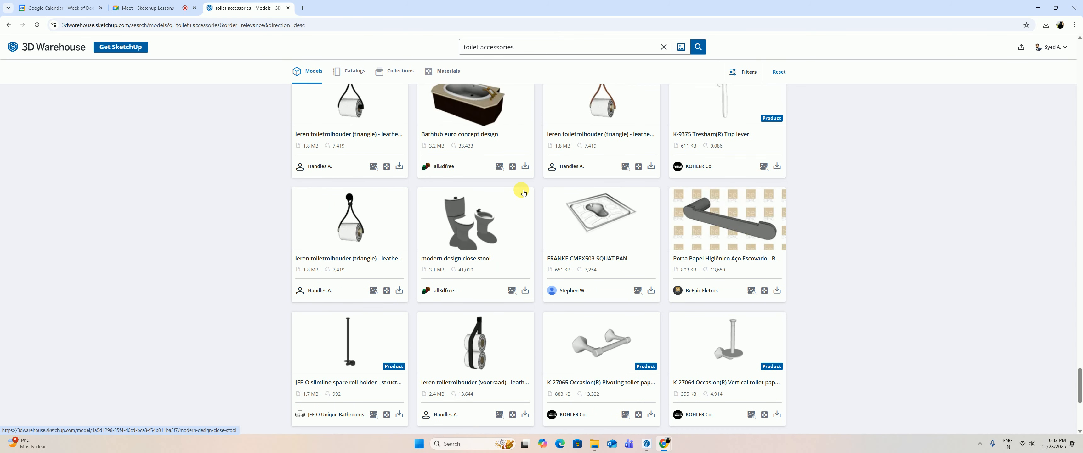
{"action": "scroll", "coordinate": [523, 193], "scroll_direction": "down", "scroll_amount": 4}
{"action": "scroll", "coordinate": [501, 252], "scroll_direction": "down", "scroll_amount": 1}
{"action": "left_click", "coordinate": [520, 274]}
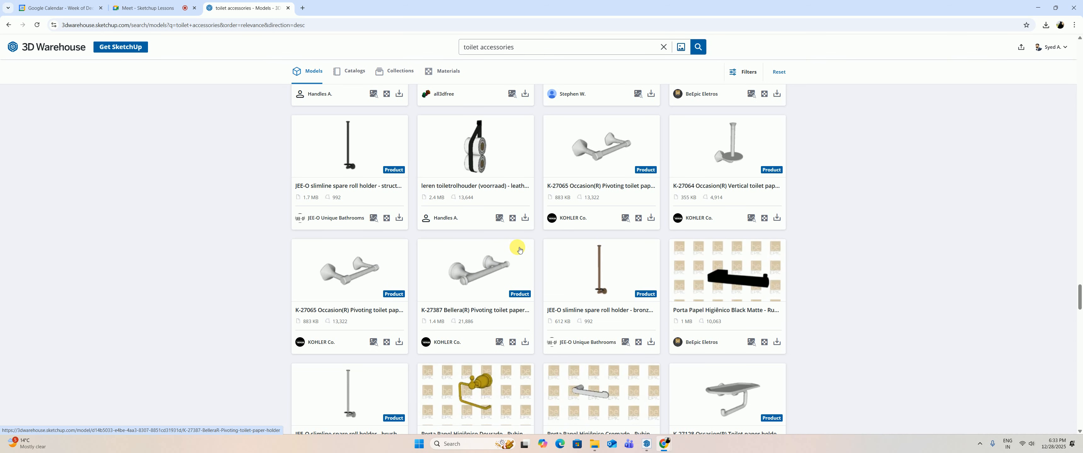
Look through the remaining "toilet accessories" models for a usable jet shower.
{"action": "scroll", "coordinate": [520, 248], "scroll_direction": "down", "scroll_amount": 5}
{"action": "scroll", "coordinate": [522, 243], "scroll_direction": "down", "scroll_amount": 6}
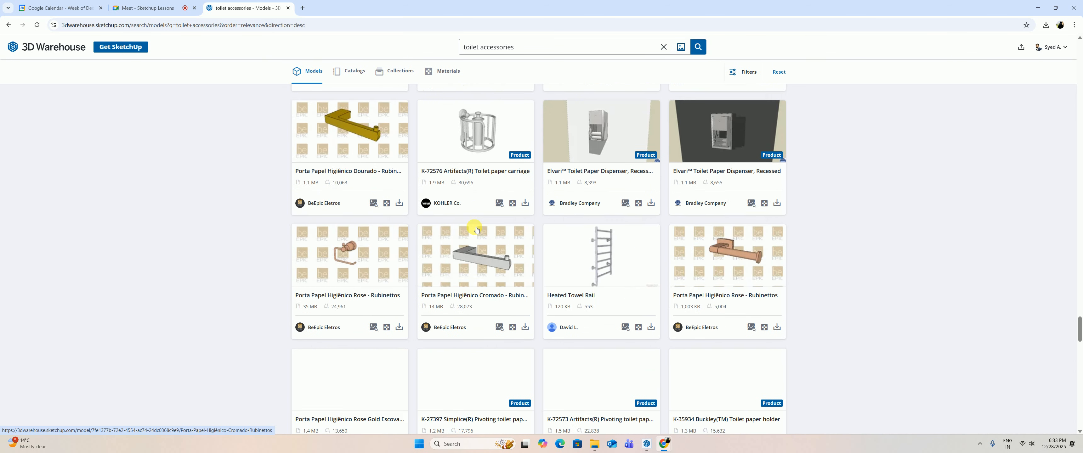
{"action": "scroll", "coordinate": [467, 231], "scroll_direction": "down", "scroll_amount": 3}
{"action": "scroll", "coordinate": [452, 237], "scroll_direction": "down", "scroll_amount": 5}
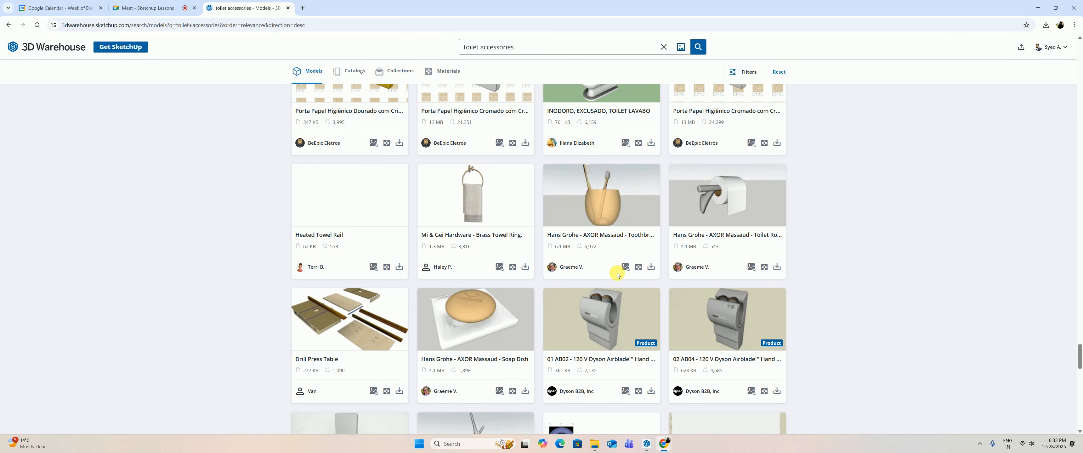
{"action": "scroll", "coordinate": [618, 275], "scroll_direction": "down", "scroll_amount": 4}
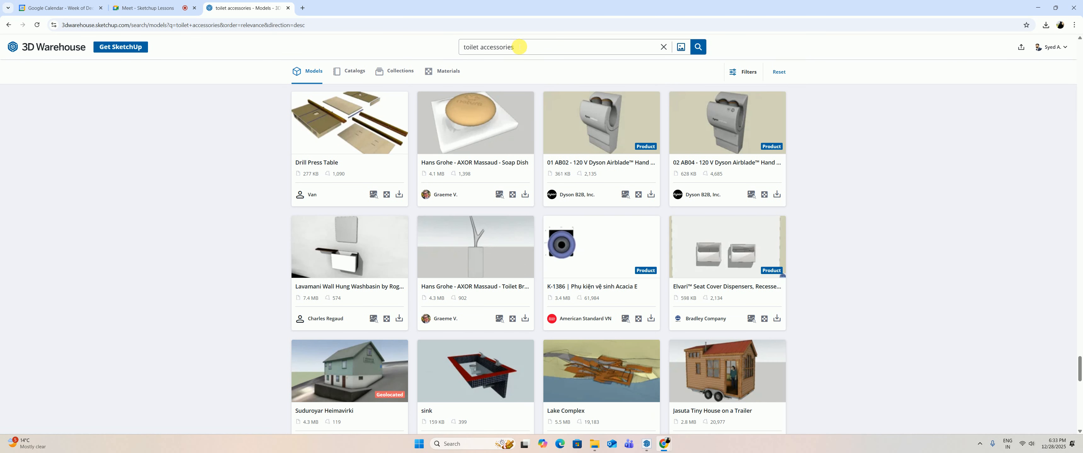
Search the 3D Warehouse models for "hand shower" and look at the results.
{"action": "left_click_drag", "start_coordinate": [520, 47], "coordinate": [377, 57]}
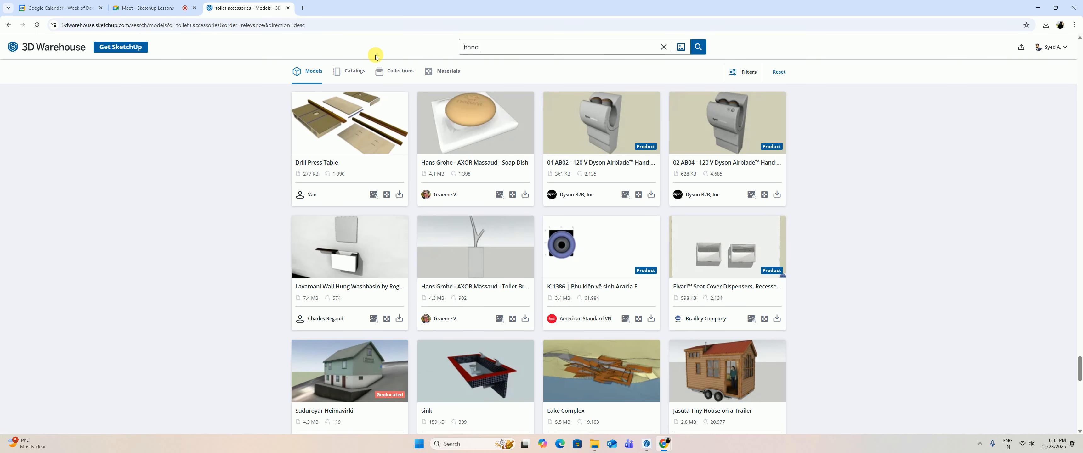
{"action": "type", "text": "hand shower"}
{"action": "key", "text": "Return"}
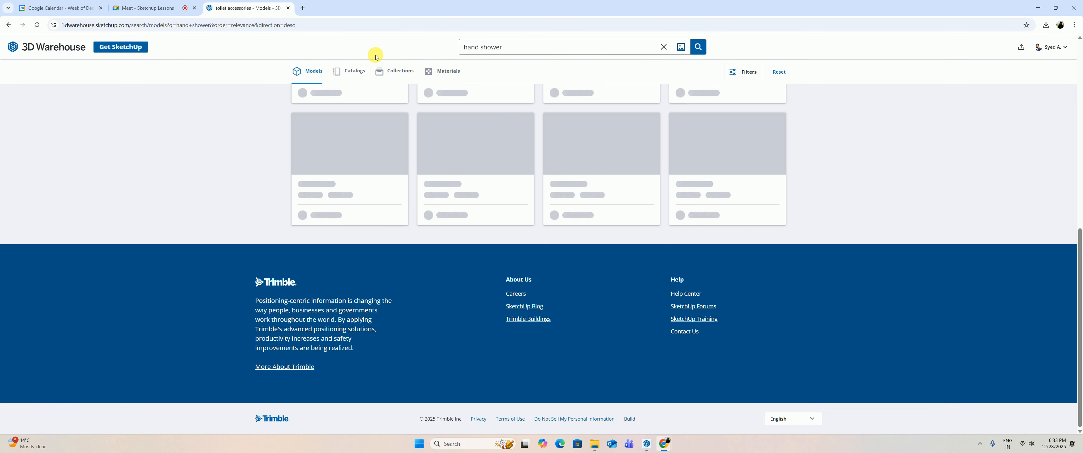
{"action": "scroll", "coordinate": [459, 162], "scroll_direction": "up", "scroll_amount": 5}
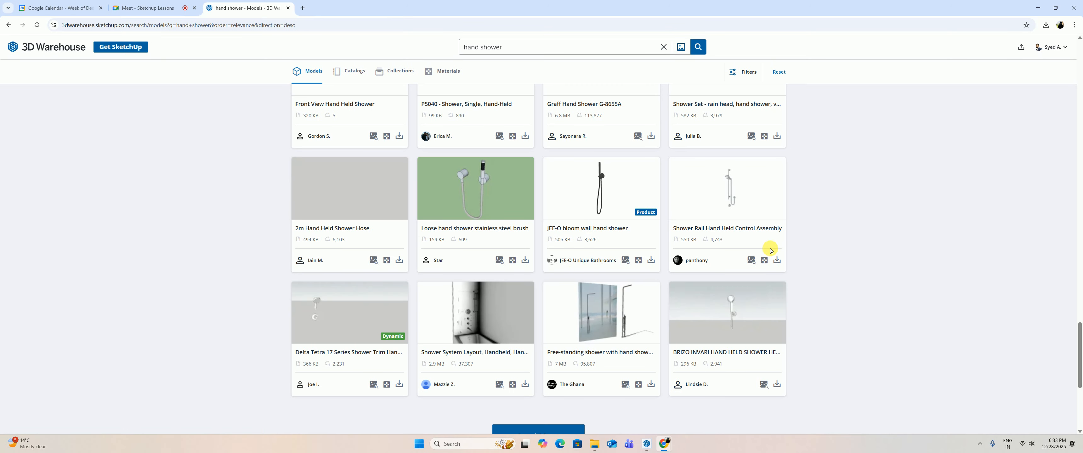
Download the Shower Rail Hand Held Control Assembly, Loose hand shower stainless steel brush and JEE-O bloom wall hand shower as SketchUp files.
{"action": "left_click", "coordinate": [777, 262]}
{"action": "left_click", "coordinate": [494, 230]}
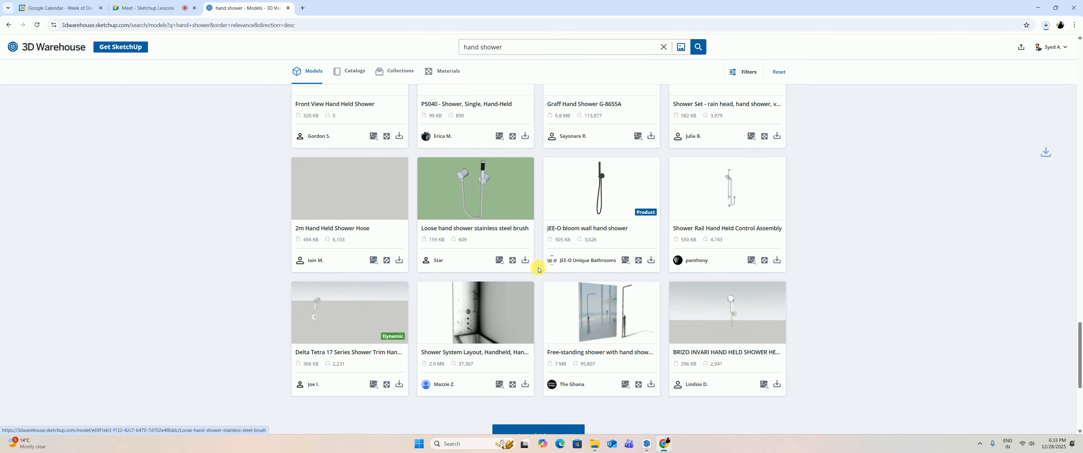
{"action": "left_click", "coordinate": [526, 261]}
{"action": "left_click", "coordinate": [540, 279]}
{"action": "scroll", "coordinate": [658, 264], "scroll_direction": "up", "scroll_amount": 2}
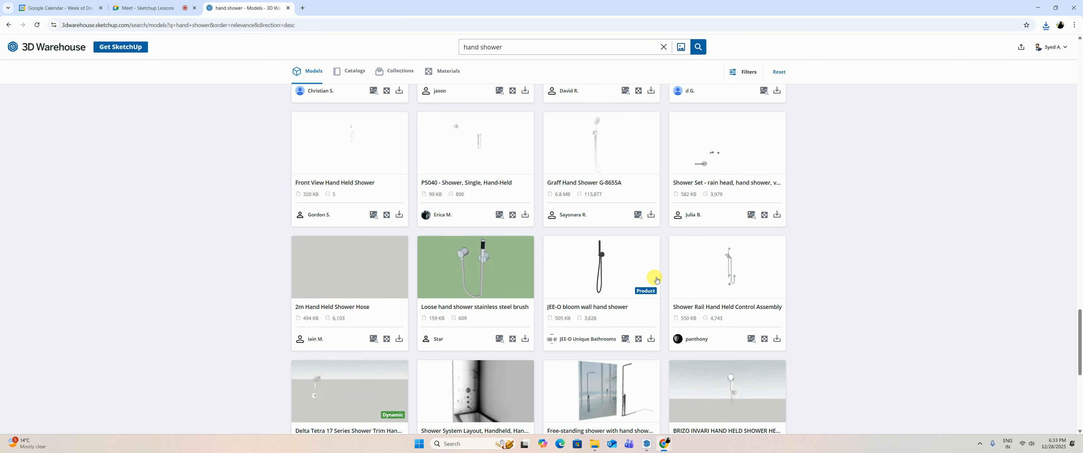
{"action": "left_click", "coordinate": [652, 339]}
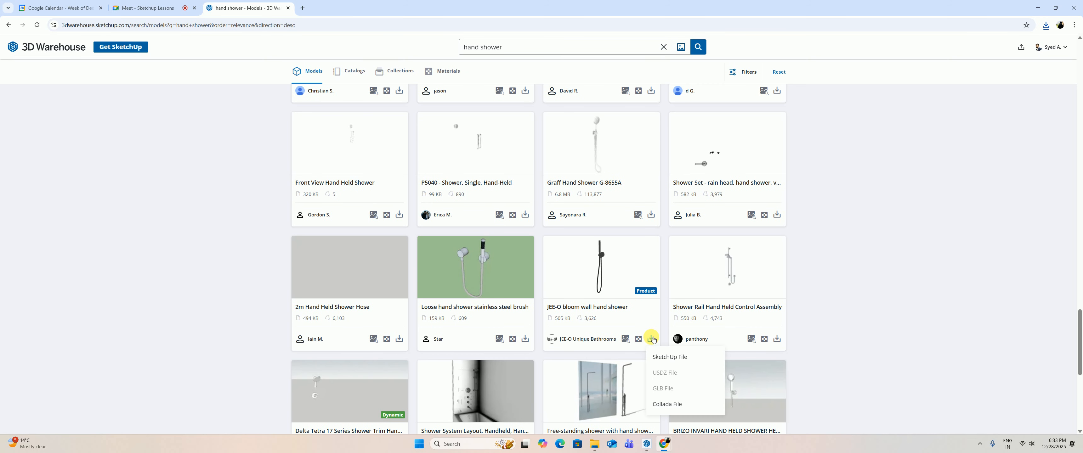
{"action": "left_click", "coordinate": [662, 351]}
Examine the Traditional Hand Held Shower model from several angles in its 3D preview and return to the search results.
{"action": "scroll", "coordinate": [609, 319], "scroll_direction": "up", "scroll_amount": 4}
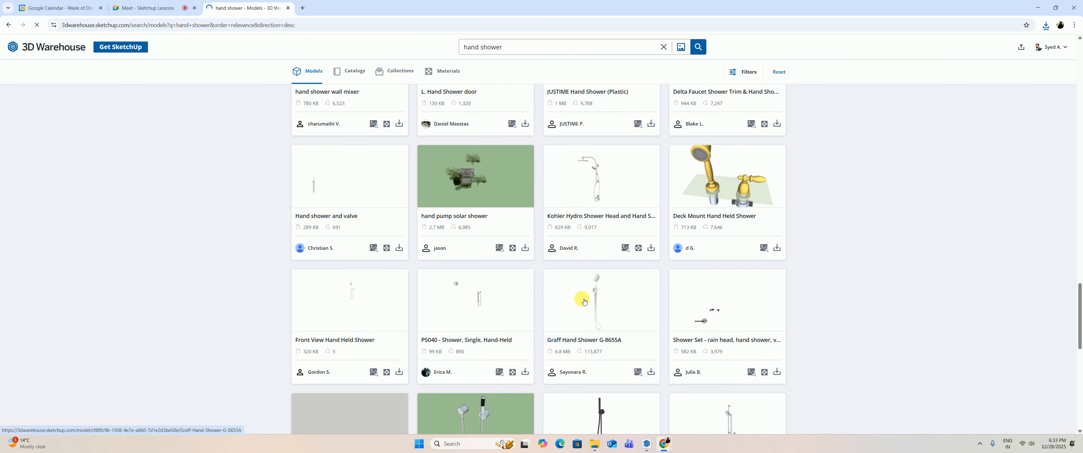
{"action": "scroll", "coordinate": [580, 290], "scroll_direction": "up", "scroll_amount": 7}
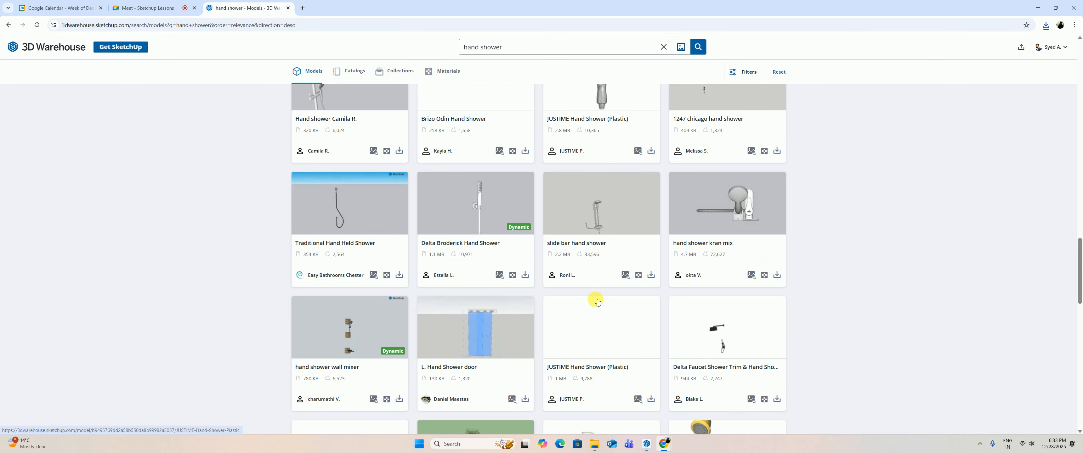
{"action": "scroll", "coordinate": [580, 300], "scroll_direction": "up", "scroll_amount": 3}
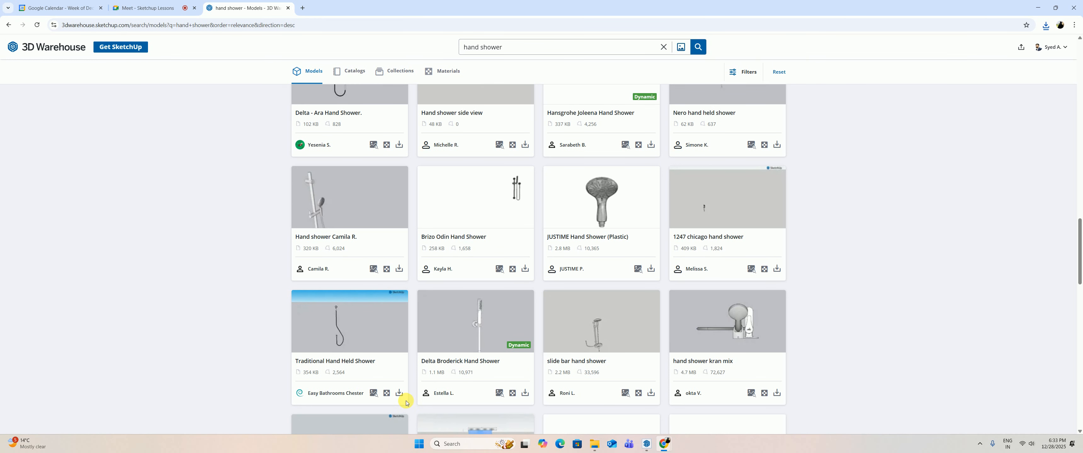
{"action": "left_click", "coordinate": [320, 351]}
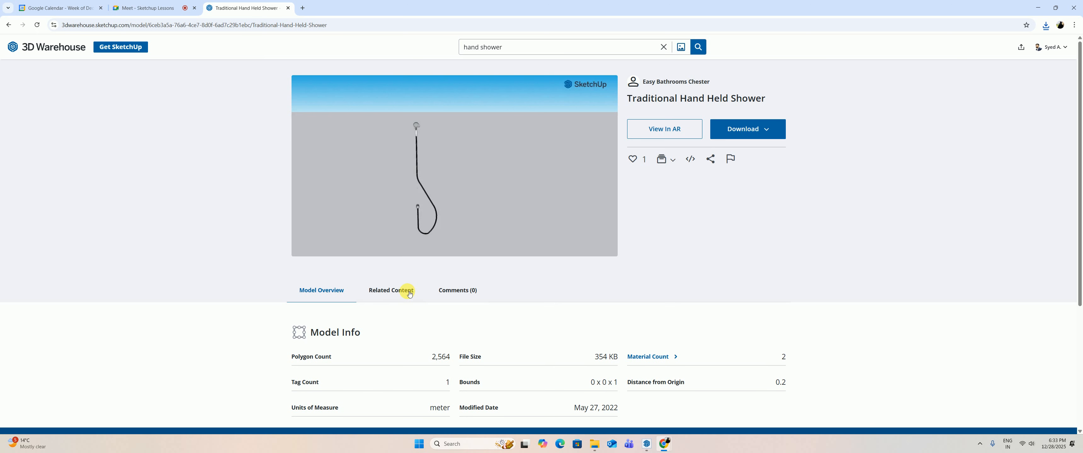
{"action": "mouse_move", "coordinate": [394, 107]}
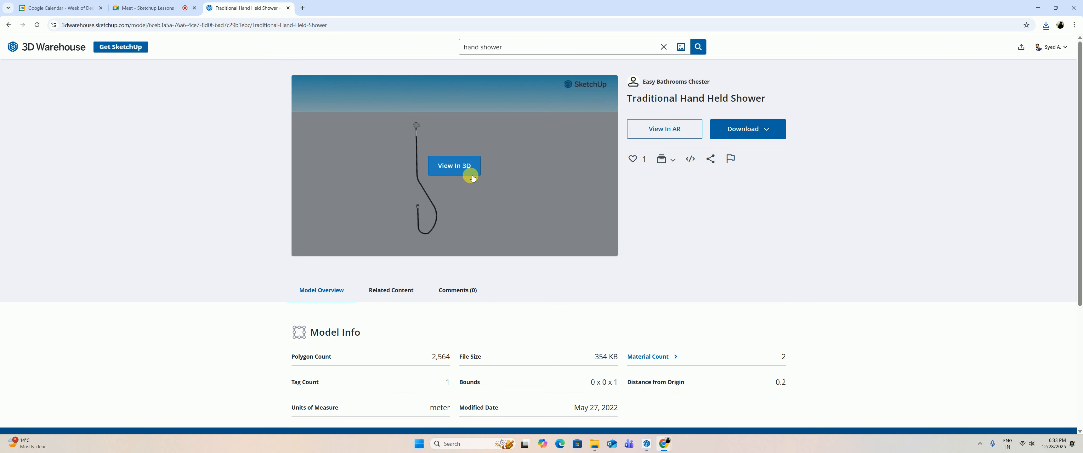
{"action": "left_click", "coordinate": [473, 173]}
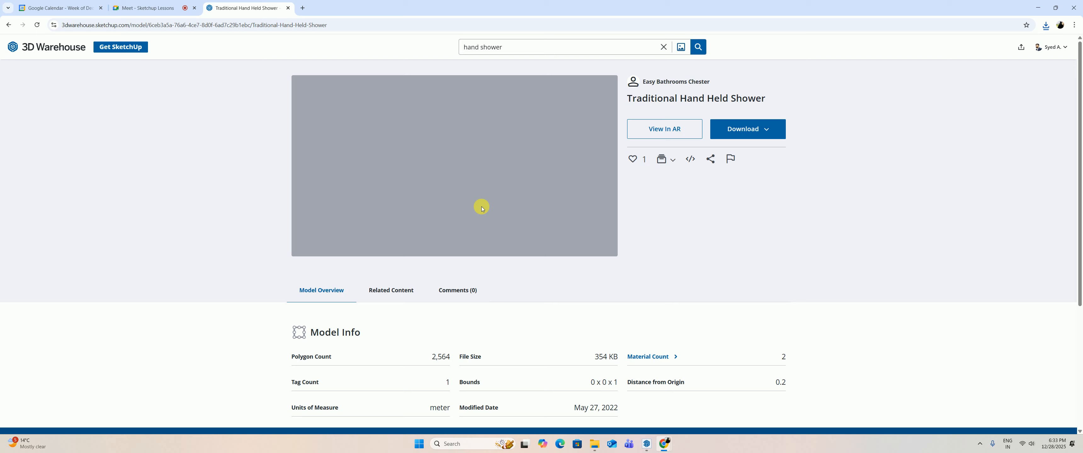
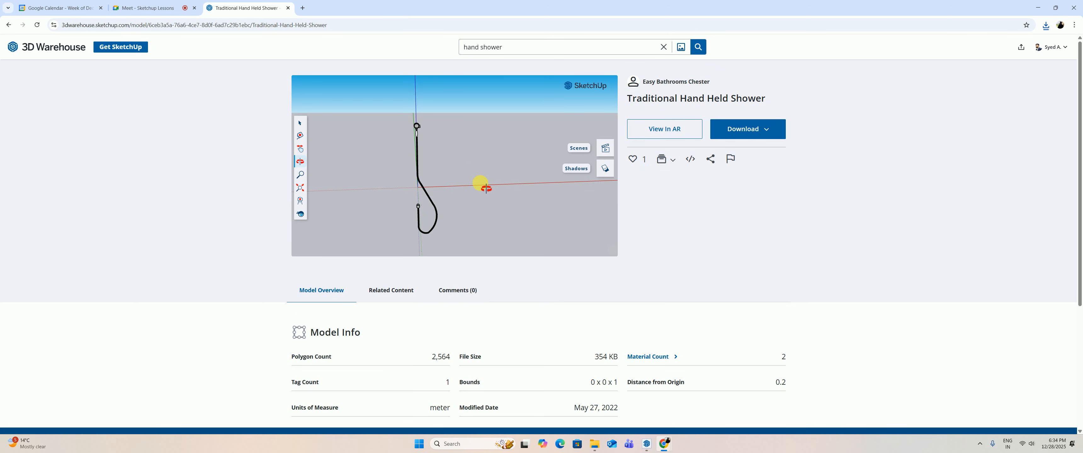
{"action": "left_click_drag", "start_coordinate": [411, 127], "coordinate": [273, 188]}
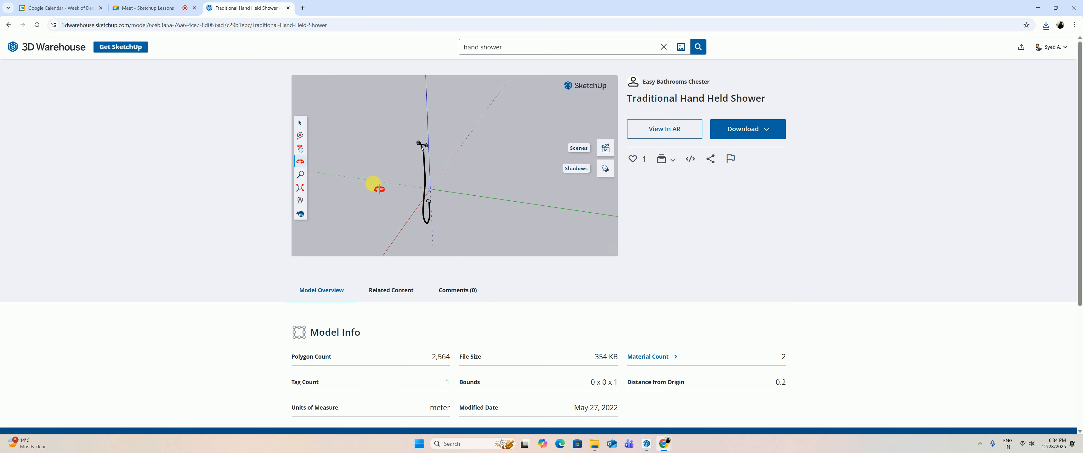
{"action": "left_click_drag", "start_coordinate": [445, 125], "coordinate": [433, 158]}
{"action": "left_click_drag", "start_coordinate": [428, 200], "coordinate": [370, 219]}
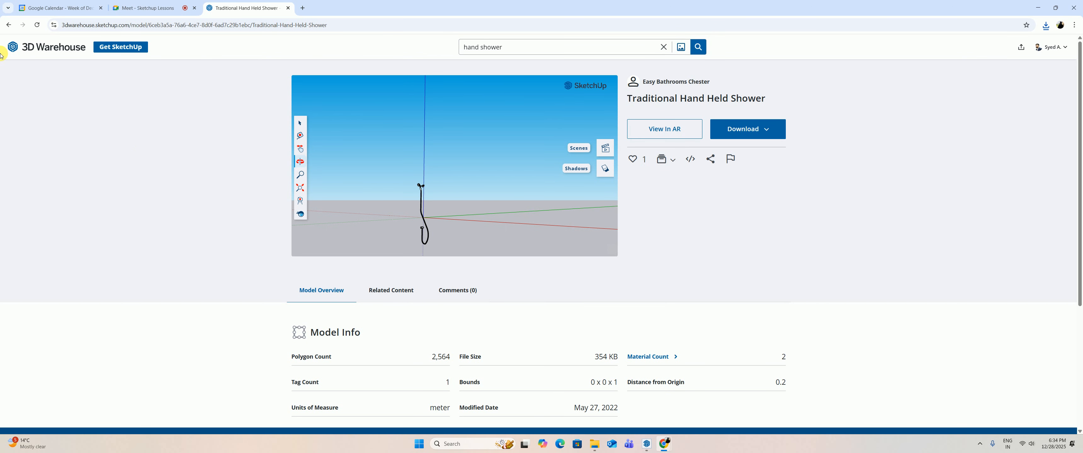
{"action": "left_click", "coordinate": [9, 24]}
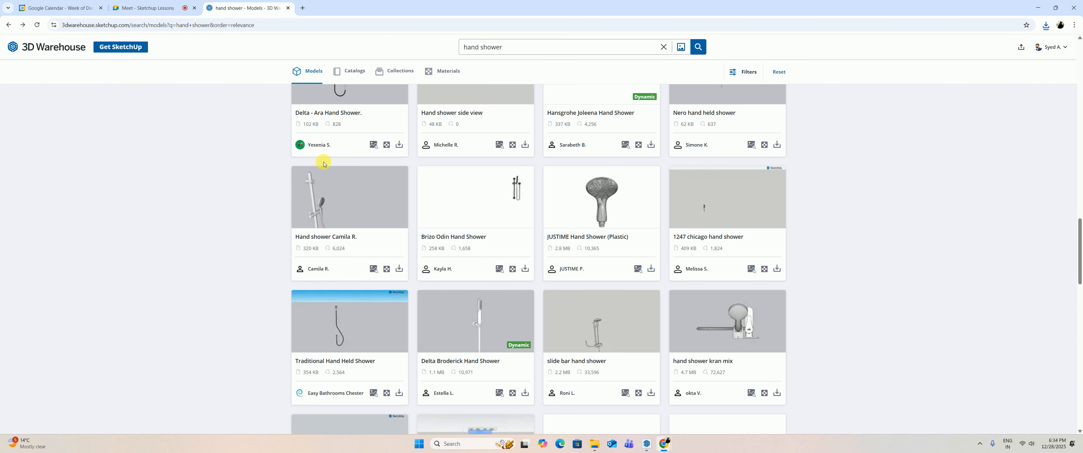
Look through more "hand shower" results, open the geolocated standalone Hand shower model and return to the results.
{"action": "scroll", "coordinate": [364, 232], "scroll_direction": "up", "scroll_amount": 3}
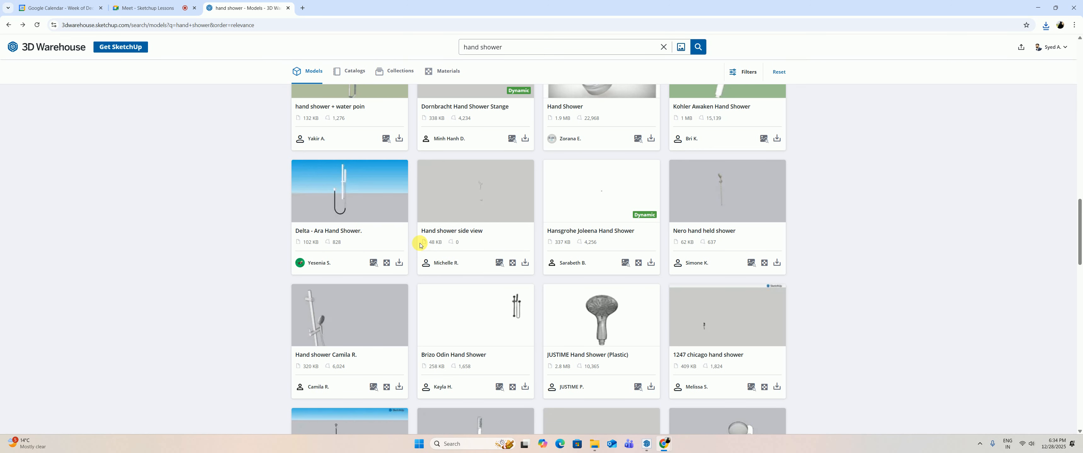
{"action": "scroll", "coordinate": [479, 246], "scroll_direction": "up", "scroll_amount": 5}
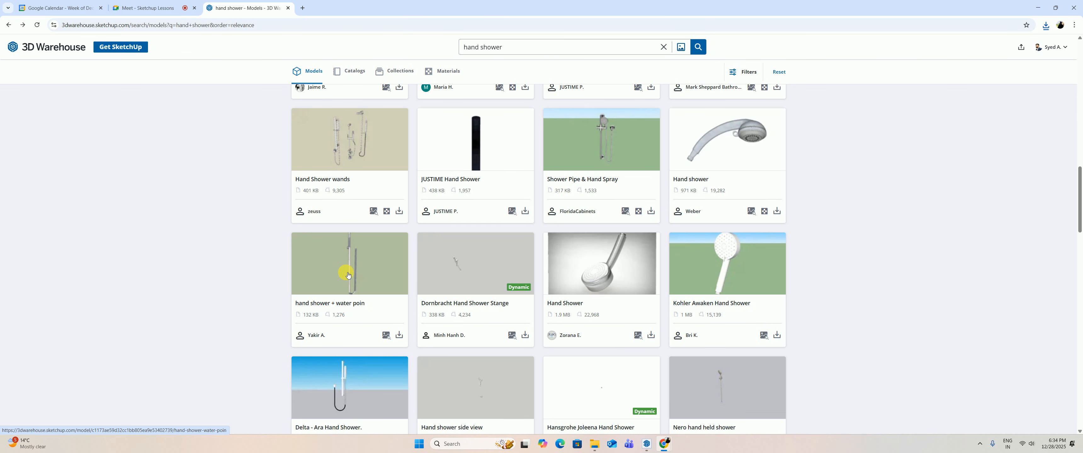
{"action": "scroll", "coordinate": [420, 259], "scroll_direction": "up", "scroll_amount": 4}
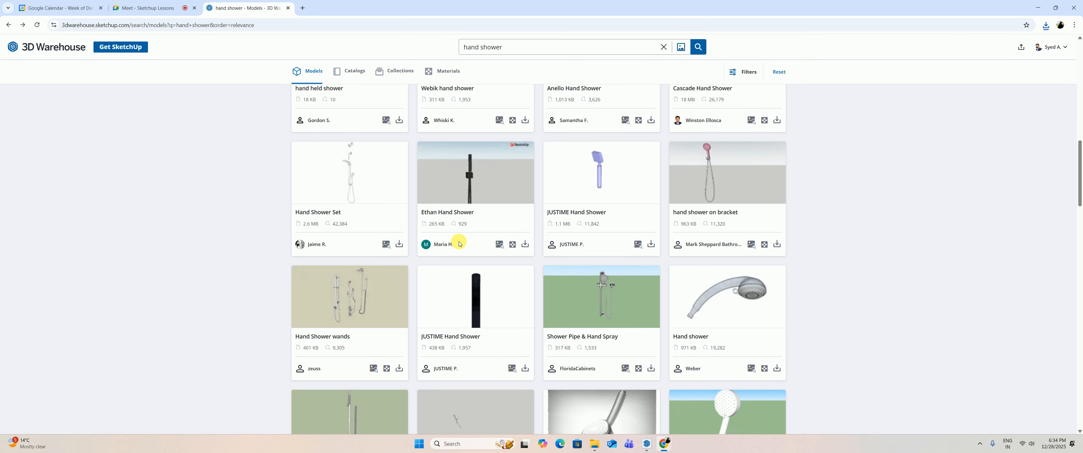
{"action": "scroll", "coordinate": [458, 242], "scroll_direction": "up", "scroll_amount": 6}
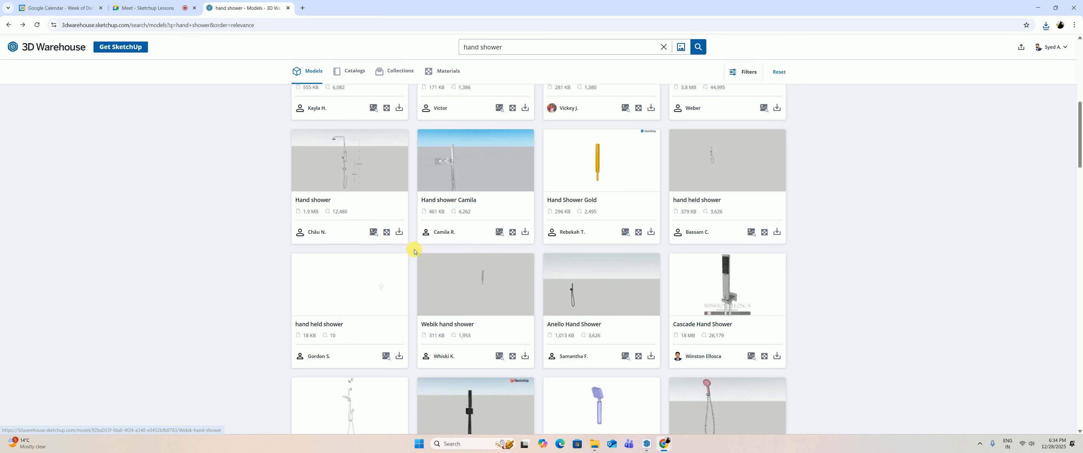
{"action": "scroll", "coordinate": [417, 281], "scroll_direction": "up", "scroll_amount": 5}
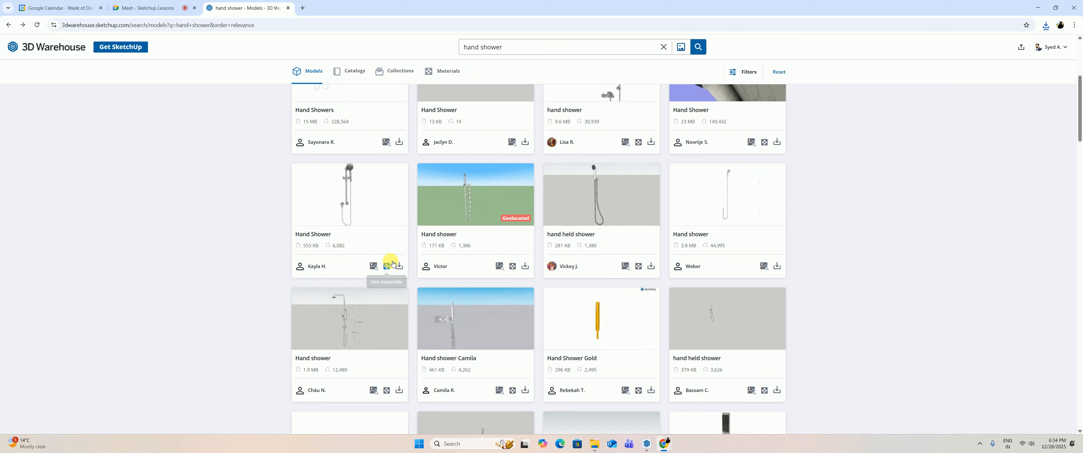
{"action": "left_click", "coordinate": [422, 272]}
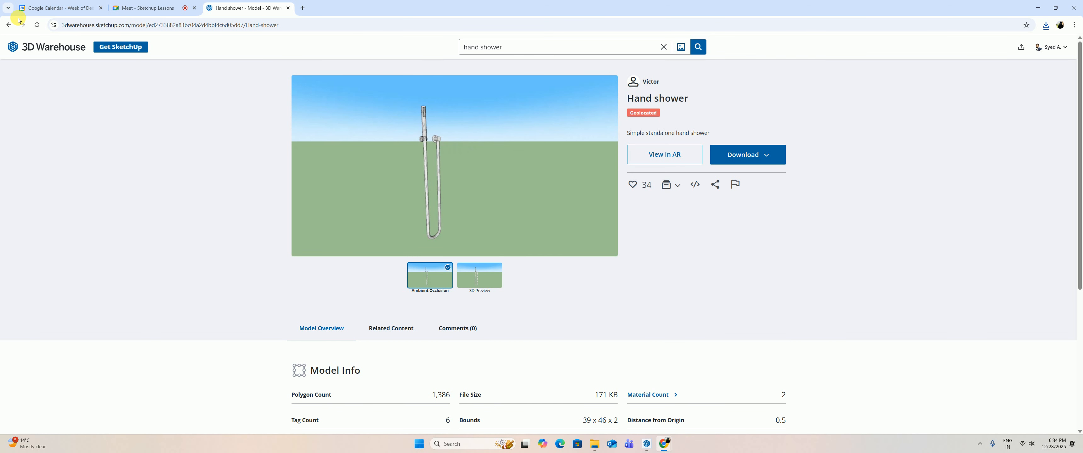
{"action": "left_click", "coordinate": [8, 25]}
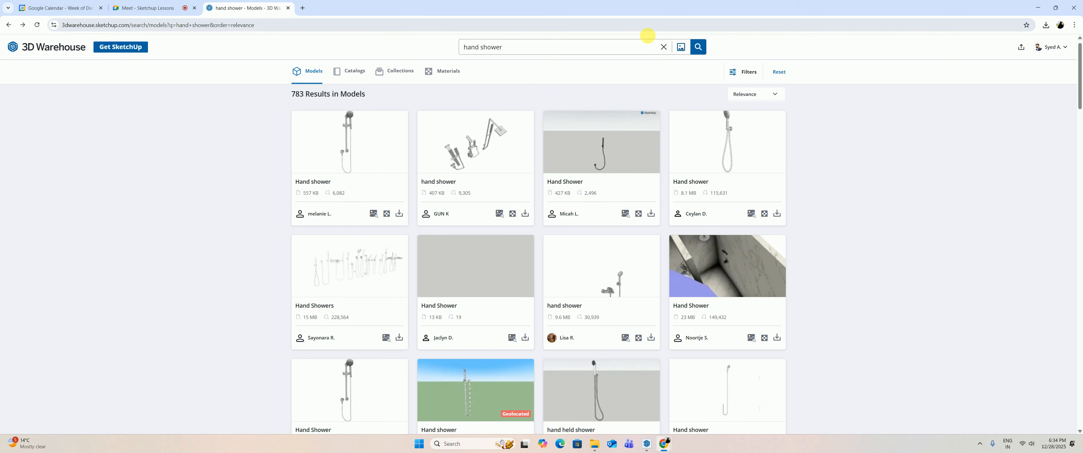
Switch to the Downloads folder in File Explorer, refresh it and check the downloaded hand shower files.
{"action": "left_click", "coordinate": [1039, 7]}
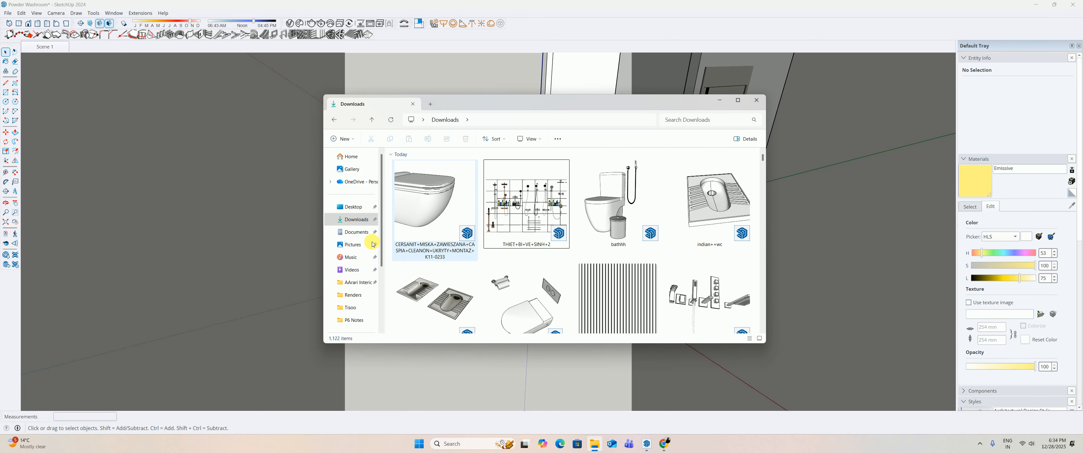
{"action": "left_click", "coordinate": [391, 120]}
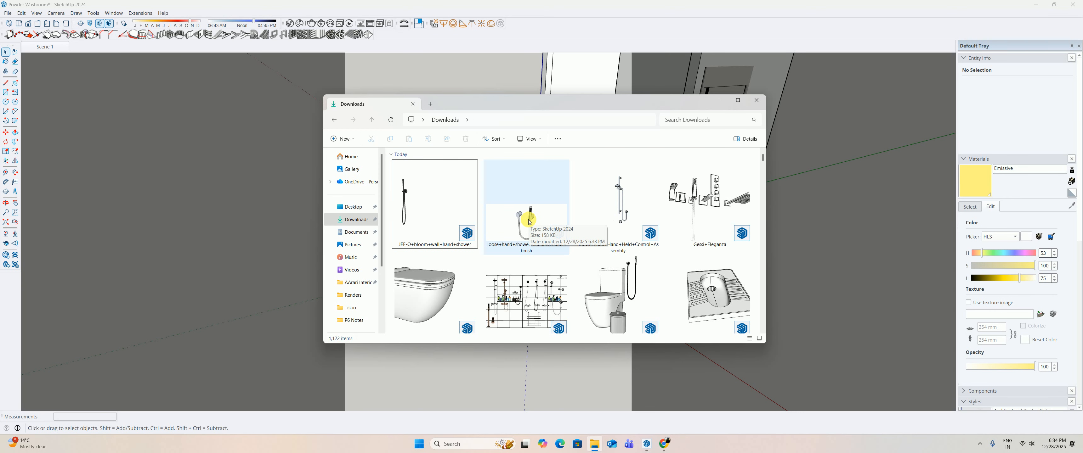
{"action": "left_click", "coordinate": [513, 222]}
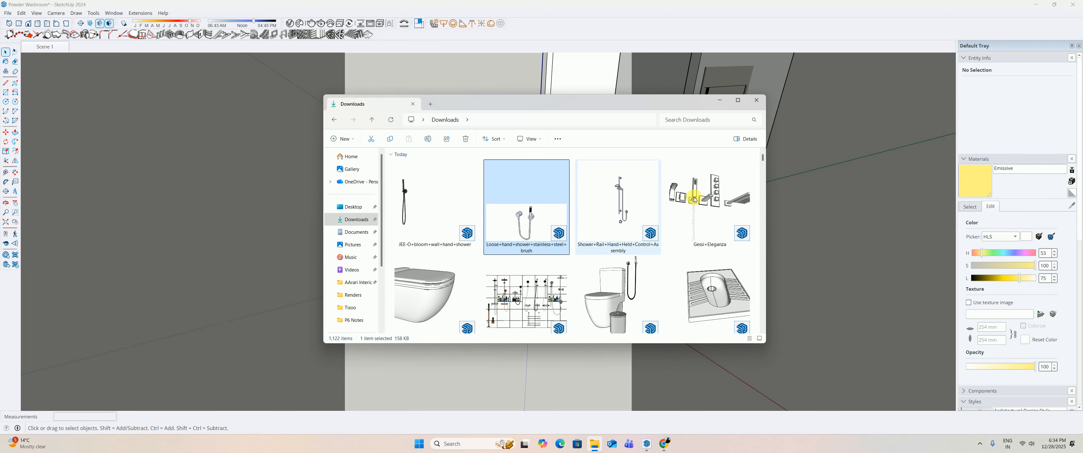
{"action": "left_click", "coordinate": [719, 100]}
In SketchUp, open the wall-hung toilet component for editing and delete the existing hand shower beside the flush plate.
{"action": "scroll", "coordinate": [539, 219], "scroll_direction": "up", "scroll_amount": 5}
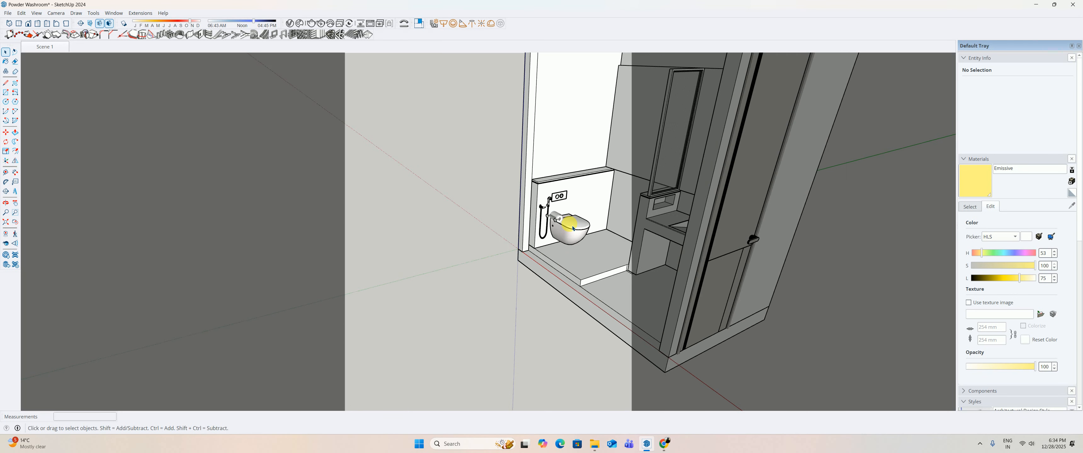
{"action": "key", "text": "ctrl+z"}
{"action": "left_click", "coordinate": [585, 251]}
{"action": "scroll", "coordinate": [585, 251], "scroll_direction": "down", "scroll_amount": 3}
{"action": "middle_click_drag", "start_coordinate": [584, 251], "coordinate": [575, 248]}
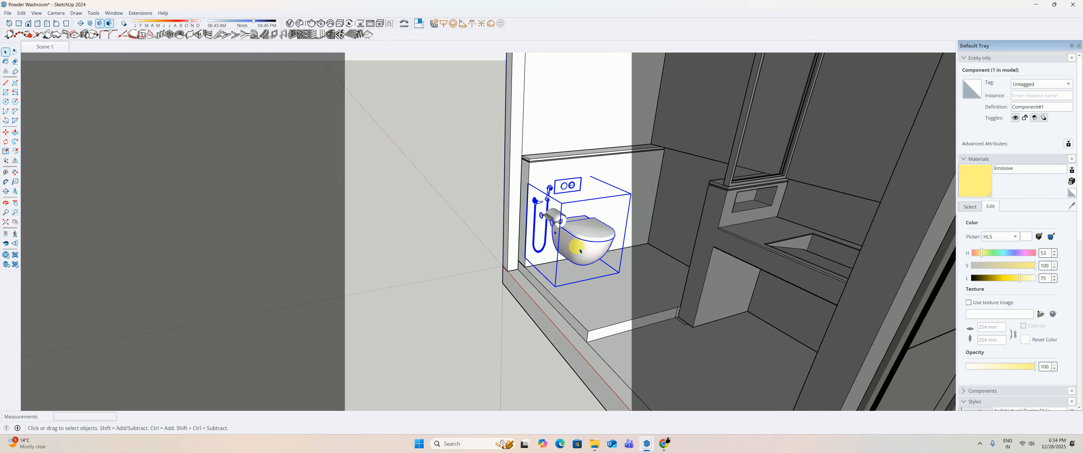
{"action": "scroll", "coordinate": [583, 251], "scroll_direction": "up", "scroll_amount": 2}
{"action": "double_click", "coordinate": [583, 251]}
{"action": "left_click", "coordinate": [556, 182]}
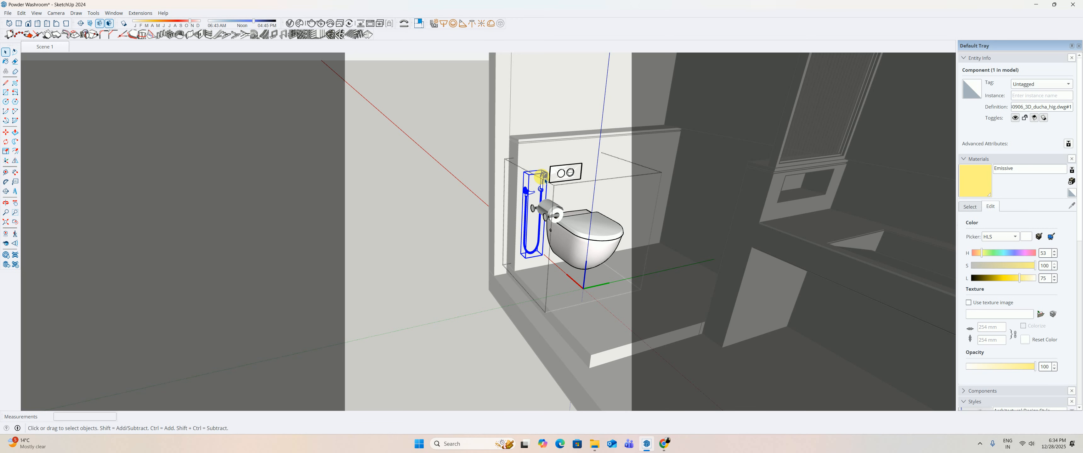
{"action": "key", "text": "Delete"}
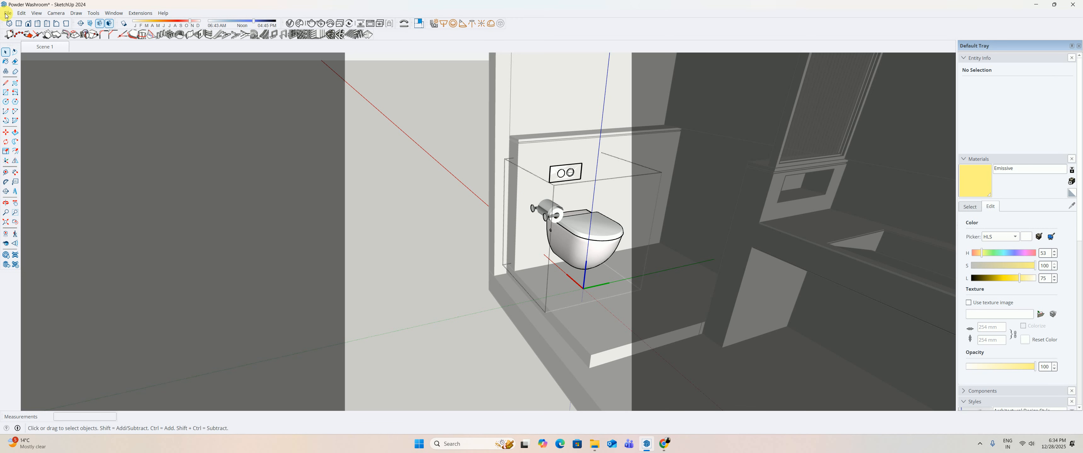
Import the "Loose+hand+shower+stainless+steel+brush" model from Downloads and place it inside the toilet component.
{"action": "left_click", "coordinate": [8, 14]}
{"action": "left_click", "coordinate": [25, 129]}
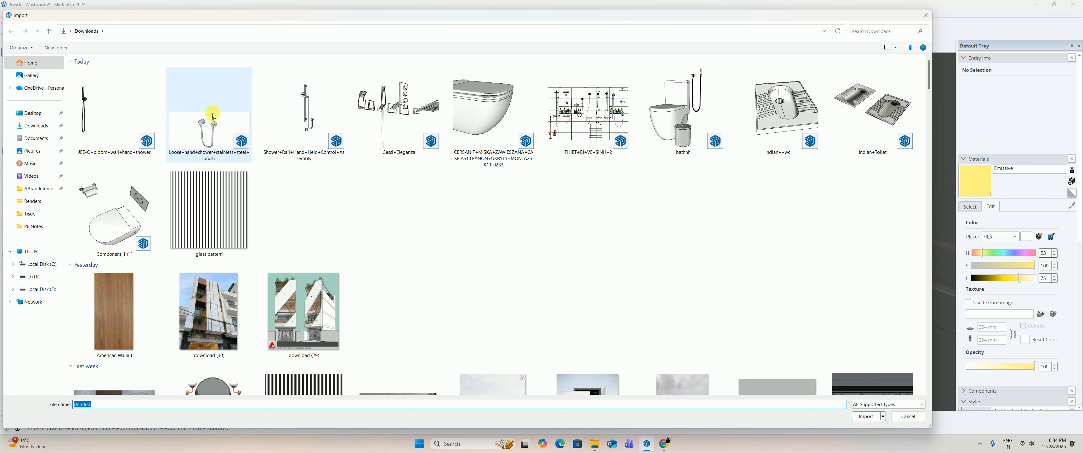
{"action": "left_click", "coordinate": [209, 127]}
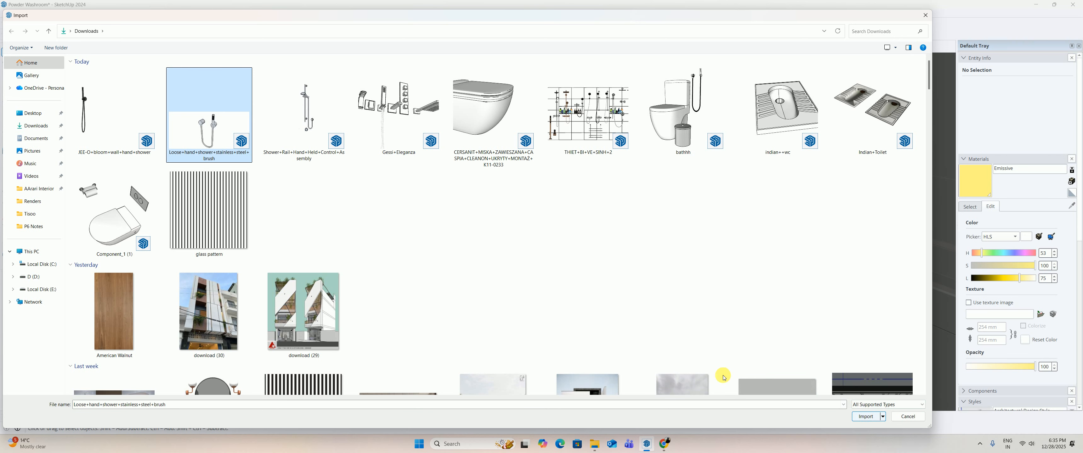
{"action": "left_click", "coordinate": [854, 416]}
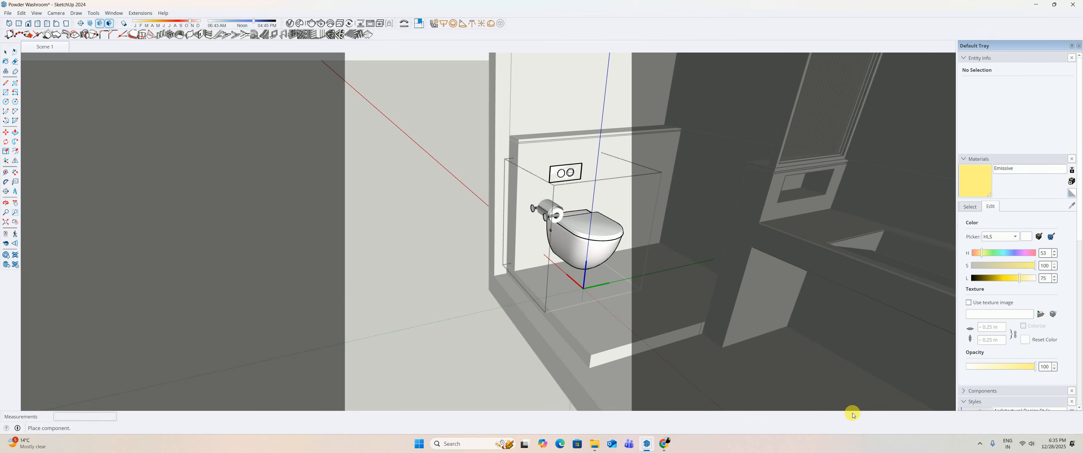
{"action": "left_click", "coordinate": [515, 274]}
{"action": "middle_click_drag", "start_coordinate": [515, 274], "coordinate": [491, 249]}
{"action": "scroll", "coordinate": [506, 229], "scroll_direction": "down", "scroll_amount": 8}
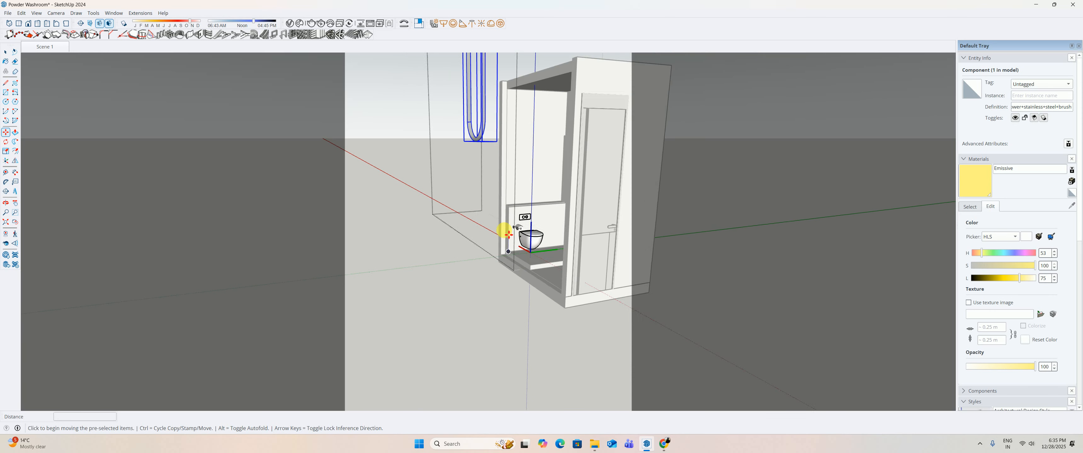
Scale the imported hand shower uniformly by a factor of 0.3.
{"action": "middle_click_drag", "start_coordinate": [485, 121], "coordinate": [525, 166]}
{"action": "middle_click_drag", "start_coordinate": [455, 107], "coordinate": [572, 247], "text": "shift"}
{"action": "middle_click_drag", "start_coordinate": [561, 223], "coordinate": [468, 240]}
{"action": "scroll", "coordinate": [538, 229], "scroll_direction": "up", "scroll_amount": 3}
{"action": "scroll", "coordinate": [539, 229], "scroll_direction": "up", "scroll_amount": 4}
{"action": "key", "text": "s"}
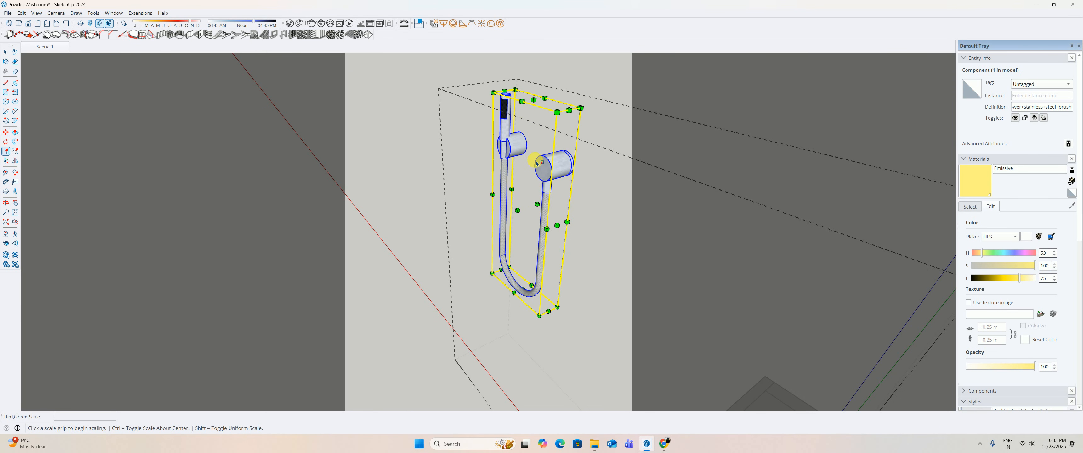
{"action": "left_click", "coordinate": [512, 94]}
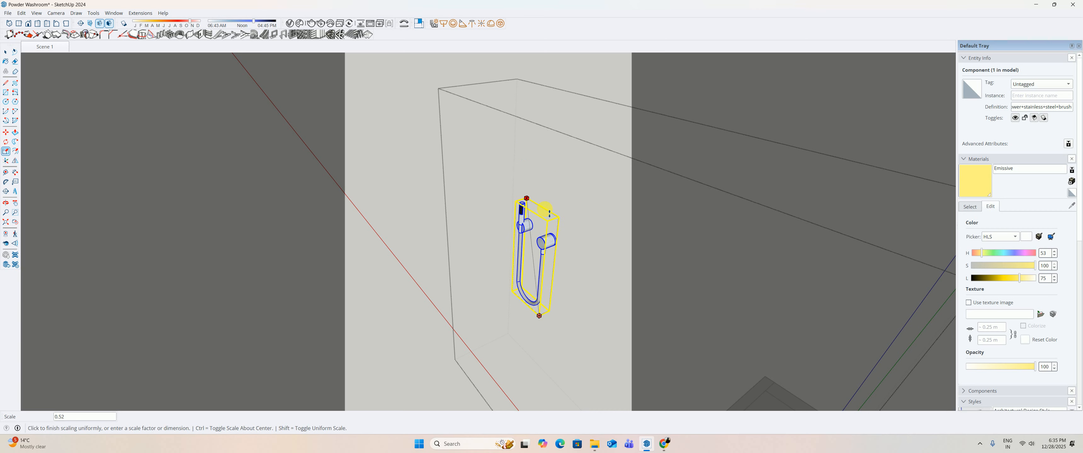
{"action": "type", "text": "."}
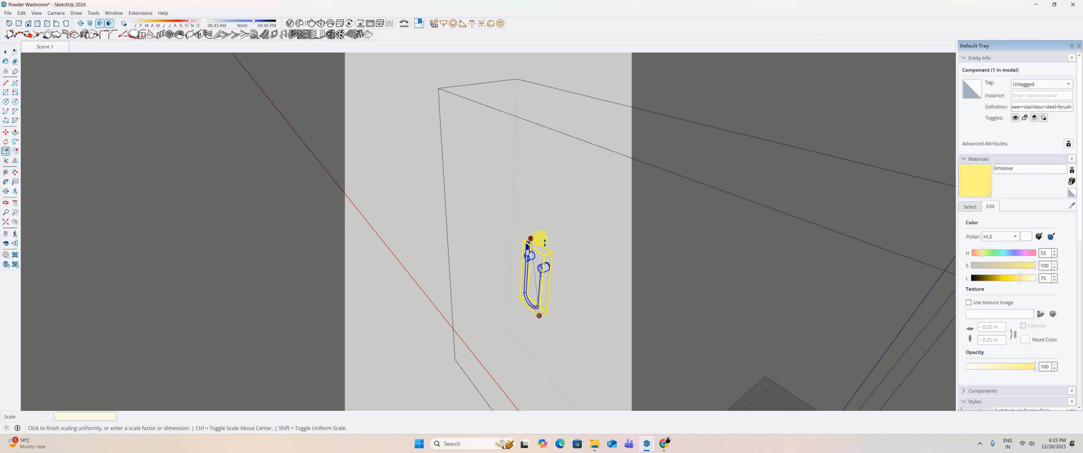
{"action": "type", "text": "3"}
{"action": "key", "text": "Return"}
Move the scaled hand shower by its lower corner to the foot of the wall beside the toilet.
{"action": "scroll", "coordinate": [541, 243], "scroll_direction": "up", "scroll_amount": 3}
{"action": "key", "text": "m"}
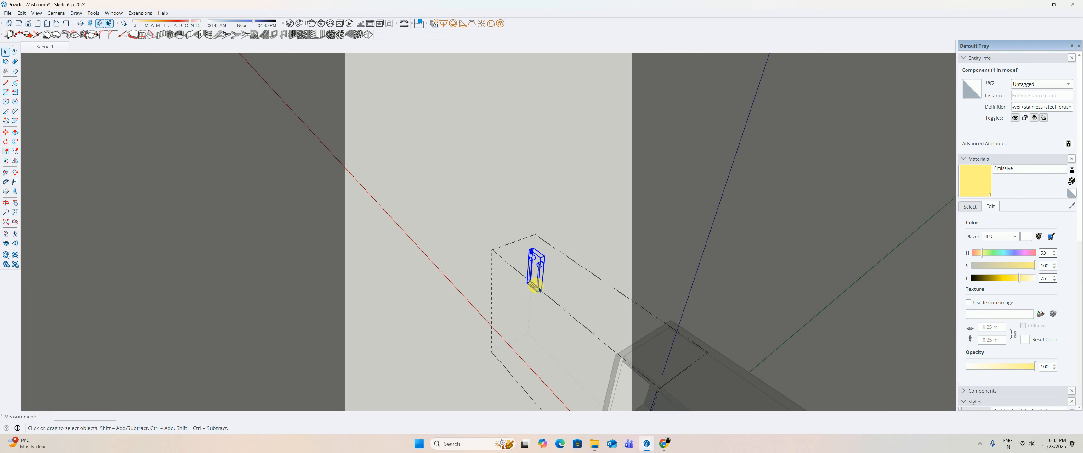
{"action": "scroll", "coordinate": [550, 310], "scroll_direction": "up", "scroll_amount": 2}
{"action": "left_click", "coordinate": [510, 272]}
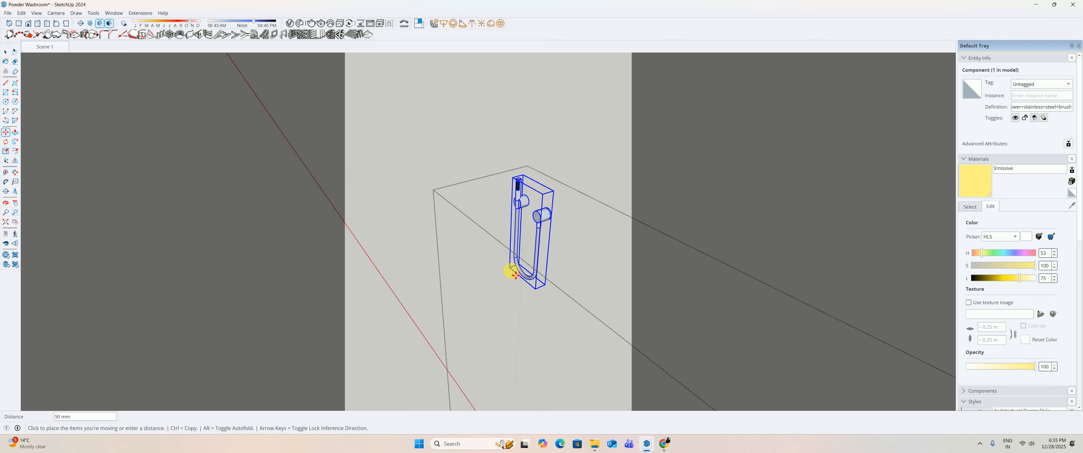
{"action": "middle_click_drag", "start_coordinate": [511, 272], "coordinate": [505, 104], "text": "shift"}
{"action": "scroll", "coordinate": [526, 202], "scroll_direction": "down", "scroll_amount": 3}
{"action": "scroll", "coordinate": [573, 310], "scroll_direction": "up", "scroll_amount": 6}
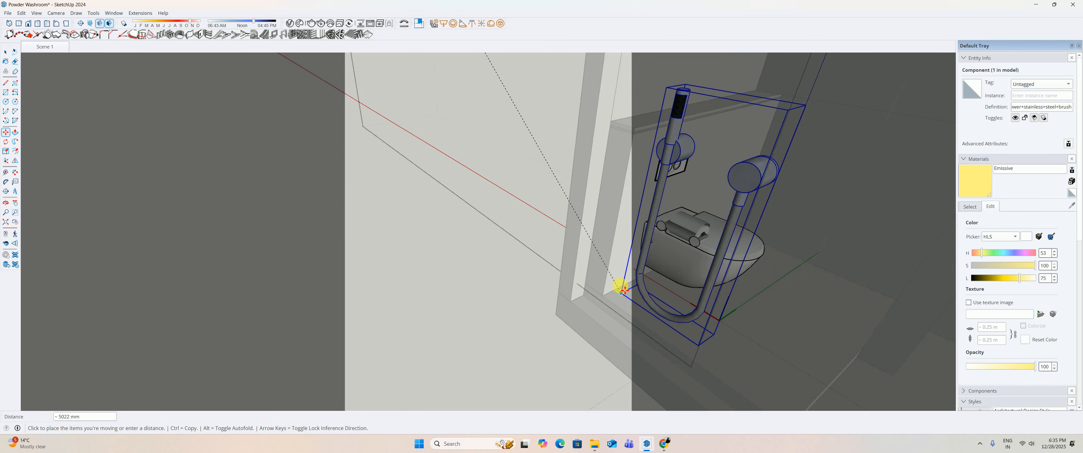
{"action": "scroll", "coordinate": [602, 304], "scroll_direction": "up", "scroll_amount": 5}
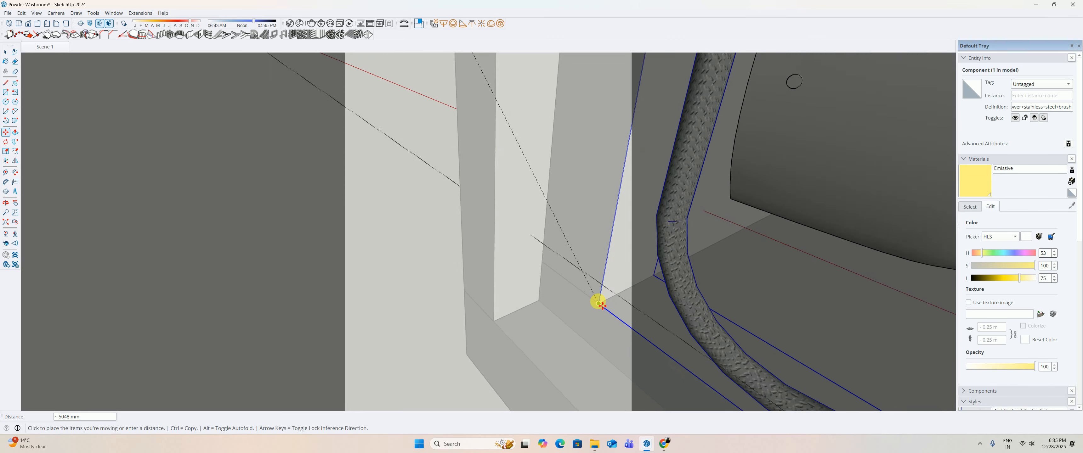
{"action": "scroll", "coordinate": [602, 311], "scroll_direction": "down", "scroll_amount": 10}
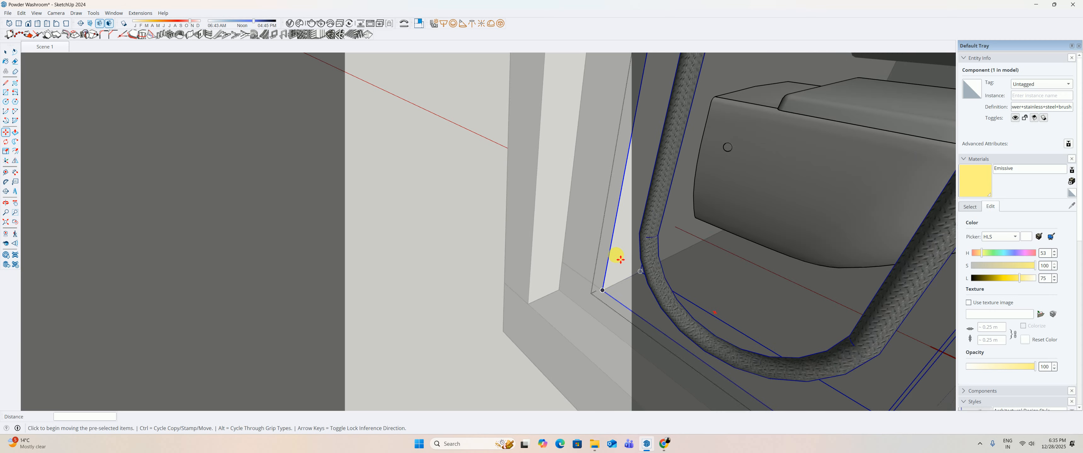
Scale the hand shower beside the toilet uniformly by a factor of 0.5.
{"action": "middle_click_drag", "start_coordinate": [641, 273], "coordinate": [554, 244]}
{"action": "scroll", "coordinate": [619, 185], "scroll_direction": "up", "scroll_amount": 3}
{"action": "key", "text": "s"}
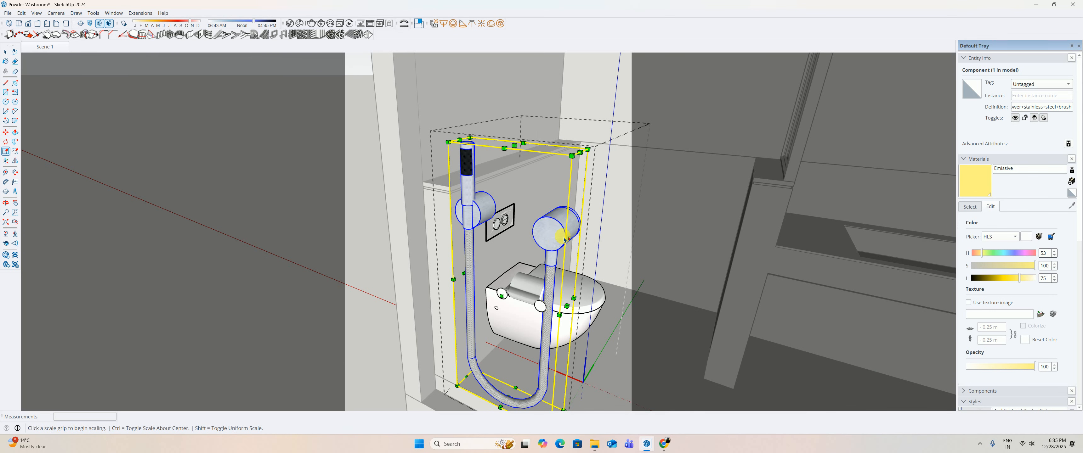
{"action": "left_click", "coordinate": [588, 149]}
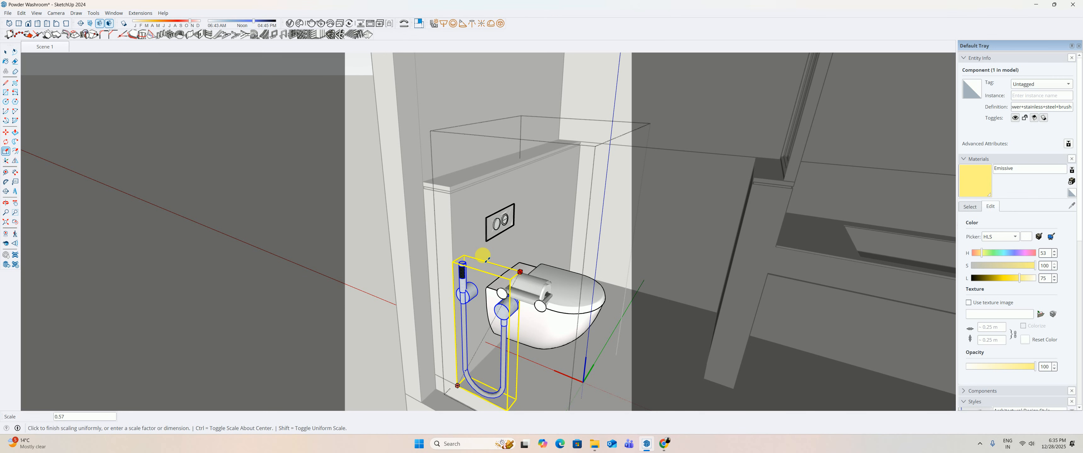
{"action": "type", "text": ".5"}
{"action": "key", "text": "Return"}
Reduce the hand shower further with a uniform scale factor of 0.7.
{"action": "middle_click_drag", "start_coordinate": [555, 269], "coordinate": [584, 304]}
{"action": "scroll", "coordinate": [586, 307], "scroll_direction": "up", "scroll_amount": 3}
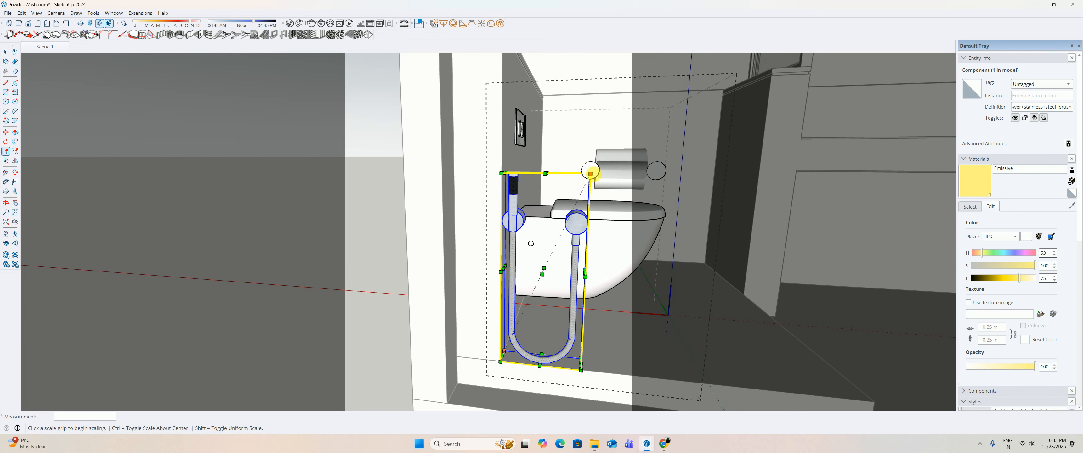
{"action": "left_click", "coordinate": [590, 174]}
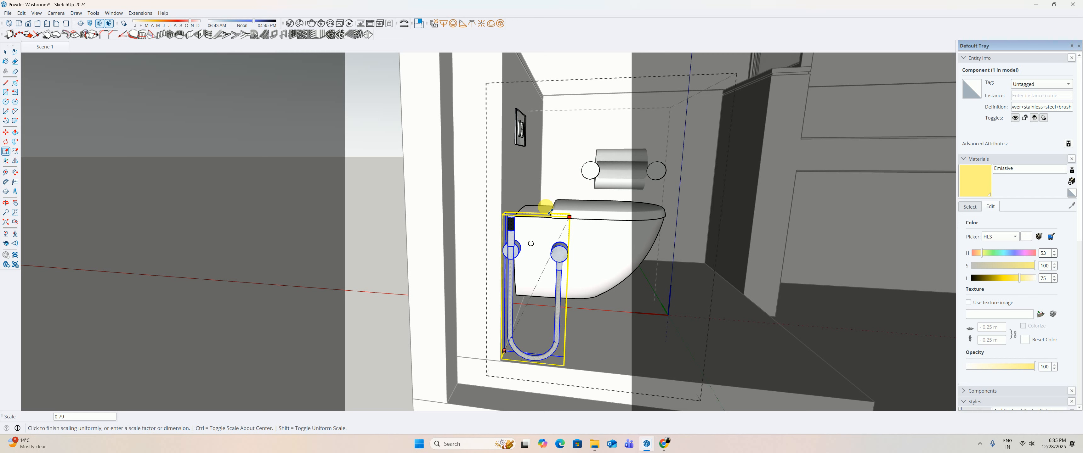
{"action": "key", "text": "Return"}
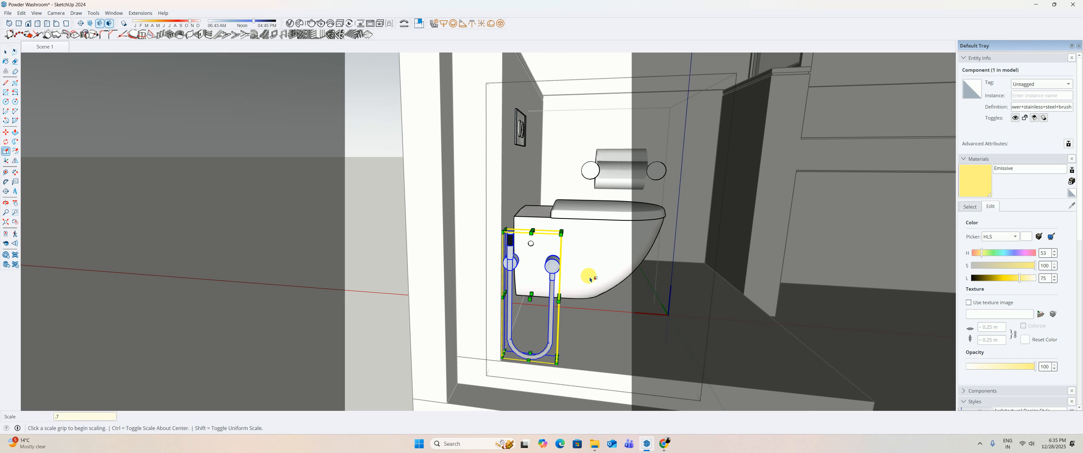
Rotate the hand shower 90 degrees in the horizontal plane about its lower back corner.
{"action": "middle_click_drag", "start_coordinate": [585, 265], "coordinate": [394, 299]}
{"action": "middle_click_drag", "start_coordinate": [405, 347], "coordinate": [480, 310]}
{"action": "scroll", "coordinate": [481, 311], "scroll_direction": "up", "scroll_amount": 2}
{"action": "key", "text": "q"}
{"action": "scroll", "coordinate": [471, 310], "scroll_direction": "up", "scroll_amount": 2}
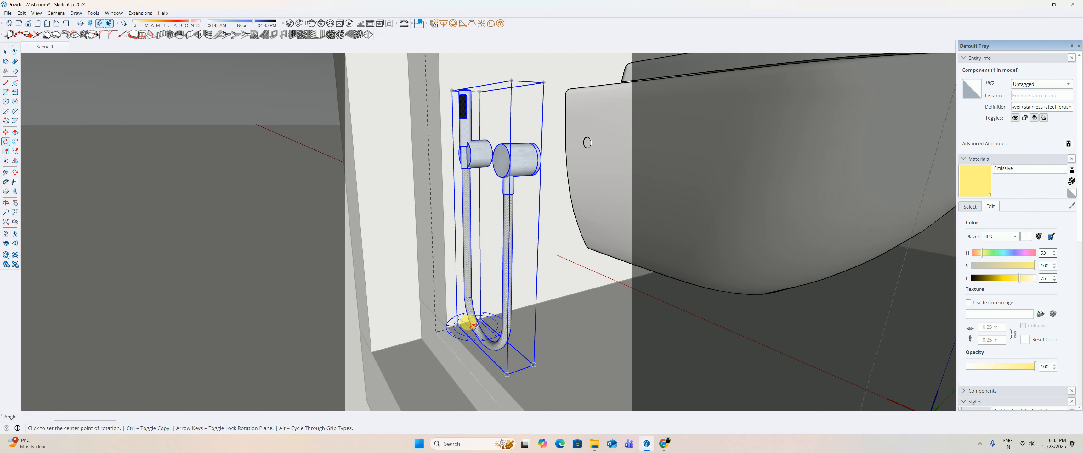
{"action": "left_click", "coordinate": [458, 325]}
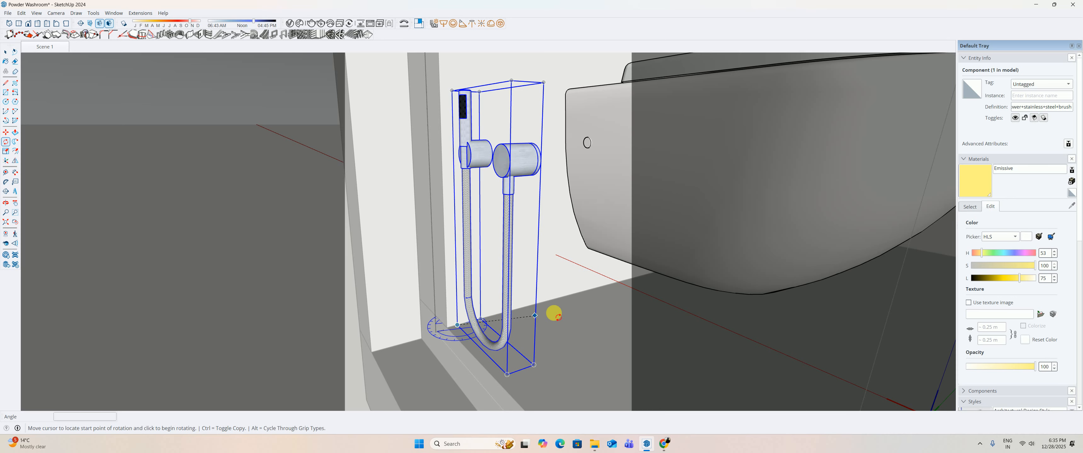
{"action": "left_click", "coordinate": [582, 292]}
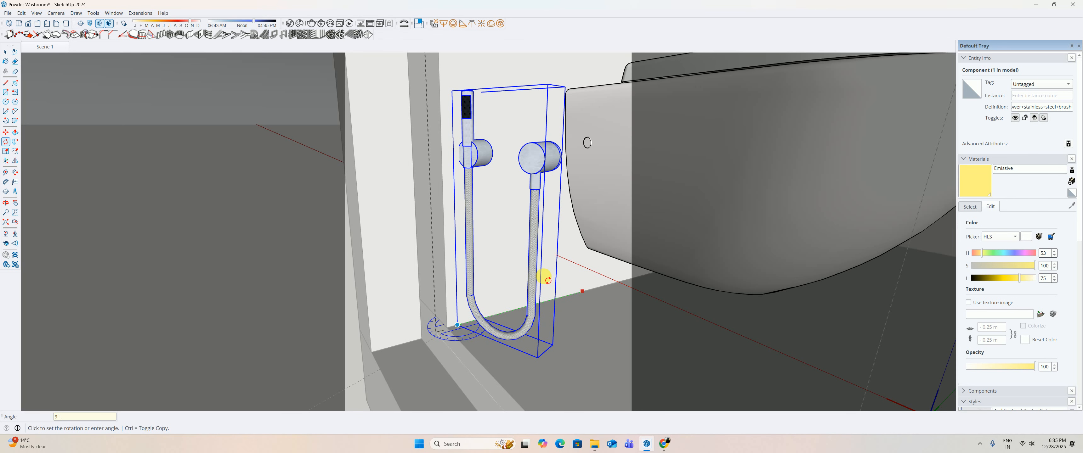
{"action": "type", "text": "90"}
{"action": "key", "text": "Return"}
Move the rotated hand shower by its lower corner onto the wall corner at the floor beside the toilet.
{"action": "middle_click_drag", "start_coordinate": [529, 295], "coordinate": [609, 301]}
{"action": "key", "text": "m"}
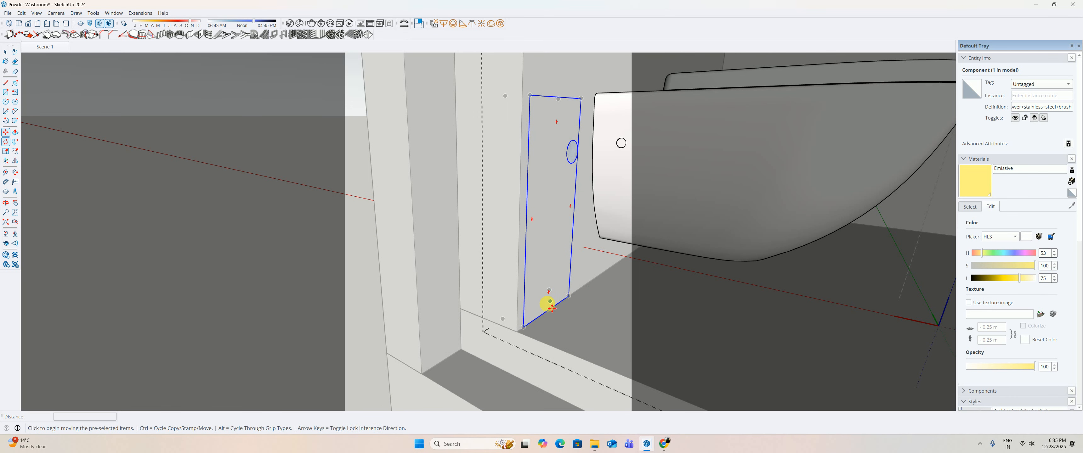
{"action": "scroll", "coordinate": [505, 324], "scroll_direction": "up", "scroll_amount": 1}
{"action": "left_click", "coordinate": [504, 323]}
{"action": "left_click", "coordinate": [521, 338]}
{"action": "middle_click_drag", "start_coordinate": [520, 338], "coordinate": [507, 318]}
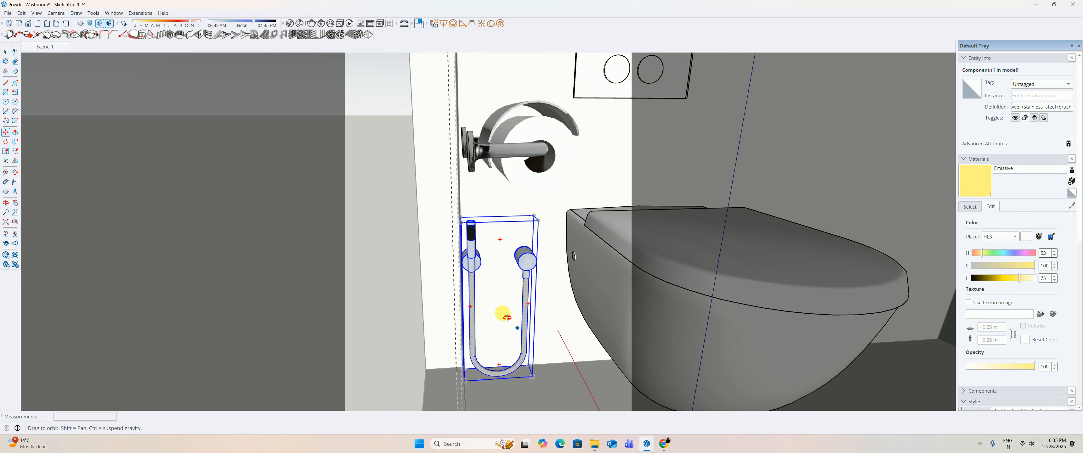
Flip the hand shower sideways so its handset sits on the side nearer the toilet.
{"action": "scroll", "coordinate": [506, 318], "scroll_direction": "up", "scroll_amount": 4}
{"action": "key", "text": "space"}
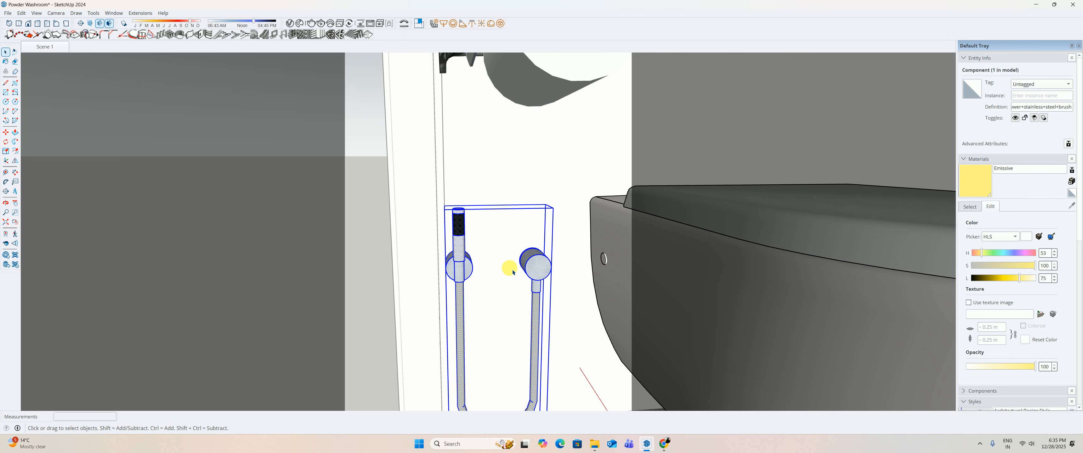
{"action": "left_click", "coordinate": [15, 161]}
{"action": "left_click", "coordinate": [503, 208]}
{"action": "key", "text": "space"}
Move the hand shower 150 mm straight up from the floor.
{"action": "scroll", "coordinate": [502, 223], "scroll_direction": "down", "scroll_amount": 4}
{"action": "middle_click_drag", "start_coordinate": [500, 261], "coordinate": [489, 244]}
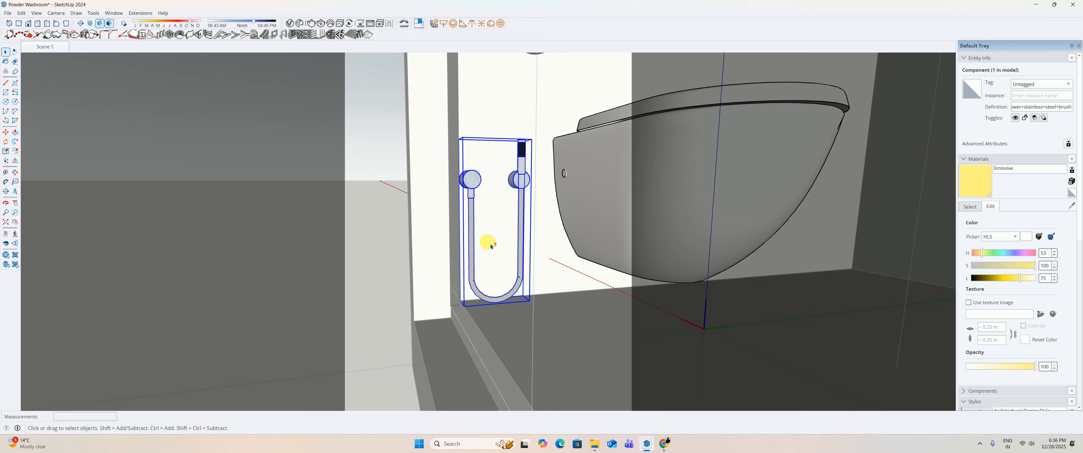
{"action": "scroll", "coordinate": [471, 295], "scroll_direction": "up", "scroll_amount": 2}
{"action": "left_click", "coordinate": [469, 318]}
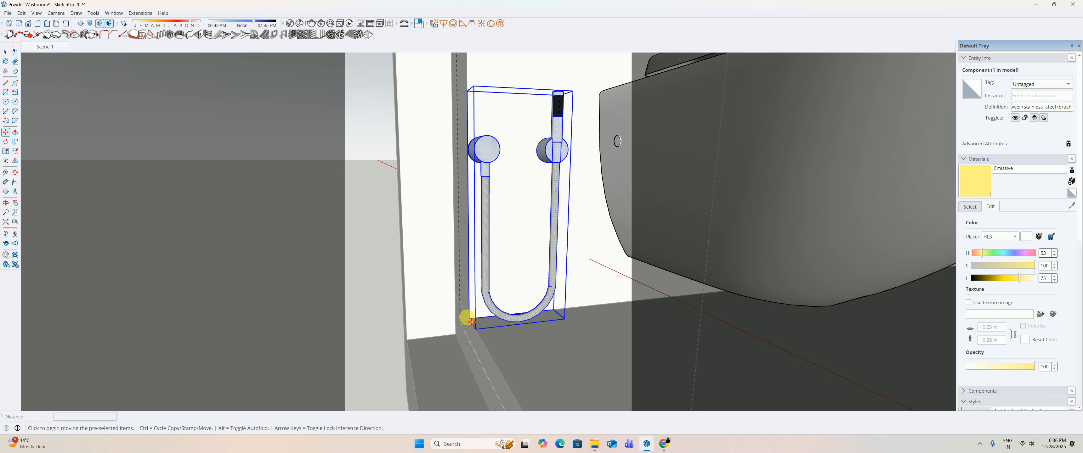
{"action": "type", "text": "1"}
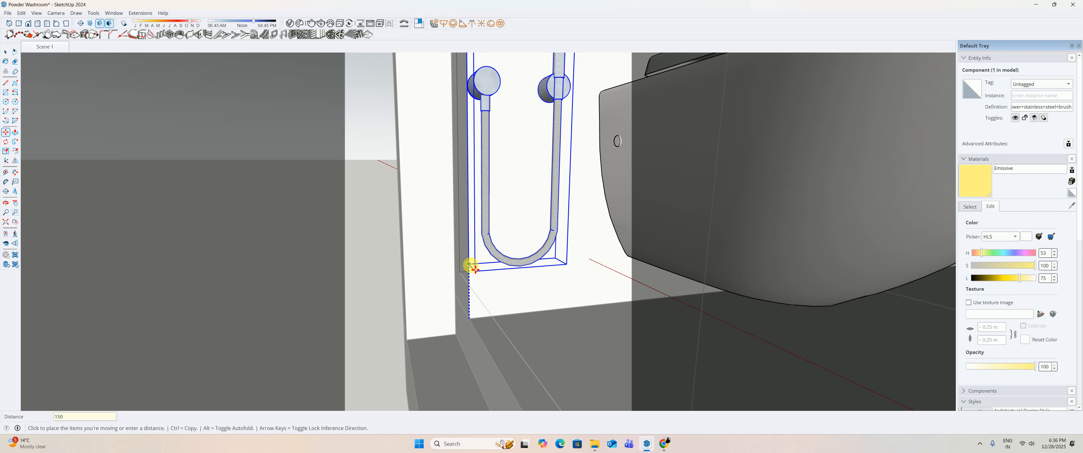
{"action": "type", "text": "50"}
{"action": "key", "text": "Return"}
Move the hand shower horizontally along the wall toward the toilet.
{"action": "scroll", "coordinate": [543, 269], "scroll_direction": "down", "scroll_amount": 6}
{"action": "middle_click_drag", "start_coordinate": [480, 212], "coordinate": [439, 227]}
{"action": "scroll", "coordinate": [531, 189], "scroll_direction": "up", "scroll_amount": 5}
{"action": "mouse_move", "coordinate": [543, 211]}
{"action": "middle_mouse_down"}
{"action": "mouse_move", "coordinate": [522, 211]}
{"action": "mouse_move", "coordinate": [533, 210]}
{"action": "middle_mouse_up"}
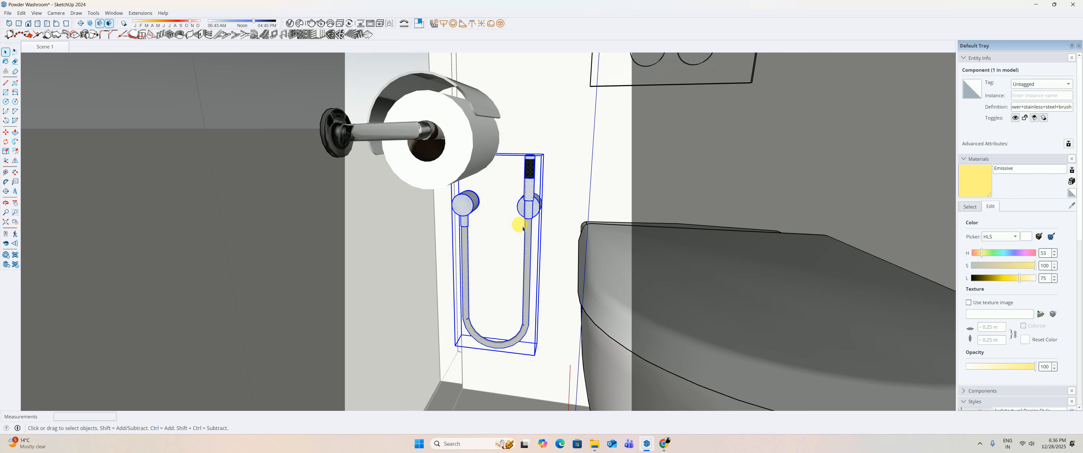
{"action": "key", "text": "m"}
{"action": "left_click", "coordinate": [495, 223]}
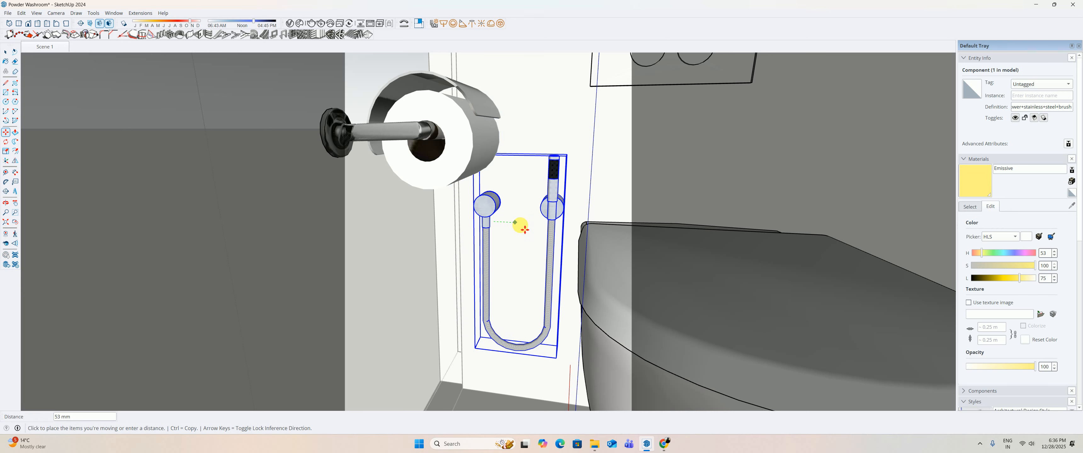
{"action": "type", "text": "5"}
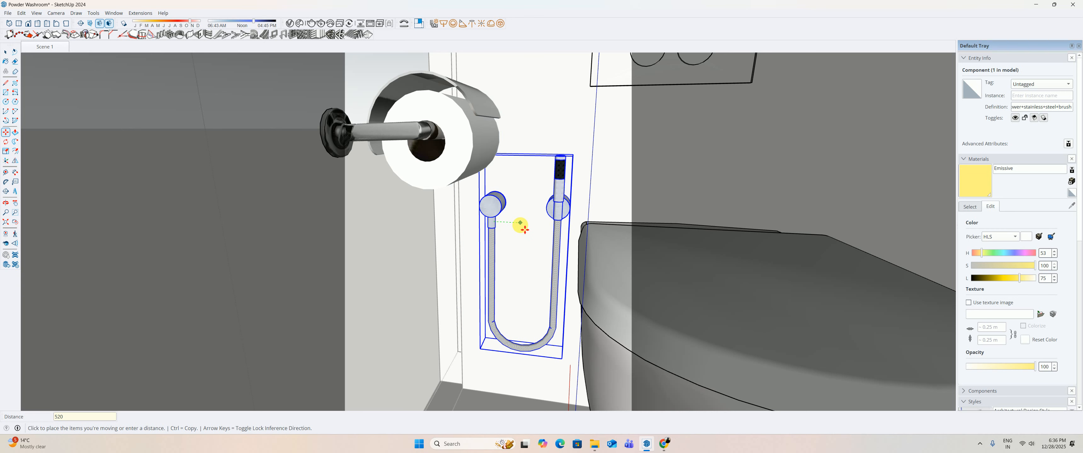
{"action": "type", "text": "0"}
{"action": "key", "text": "Return"}
Undo the new hand shower's import and edits, restoring the original hand shower beside the flush plate, and deselect everything.
{"action": "middle_click_drag", "start_coordinate": [524, 226], "coordinate": [691, 222]}
{"action": "scroll", "coordinate": [599, 164], "scroll_direction": "up", "scroll_amount": 4}
{"action": "middle_click_drag", "start_coordinate": [603, 169], "coordinate": [606, 205]}
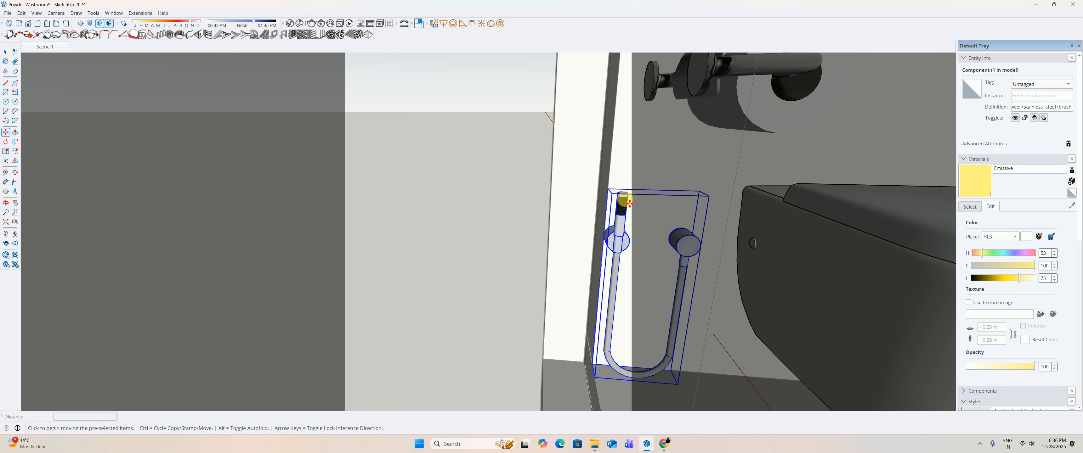
{"action": "key", "text": "ctrl+z"}
{"action": "key", "text": "ctrl+z"}
{"action": "key", "text": "ctrl+z"}
{"action": "key", "text": "ctrl+z"}
{"action": "key", "text": "ctrl+z"}
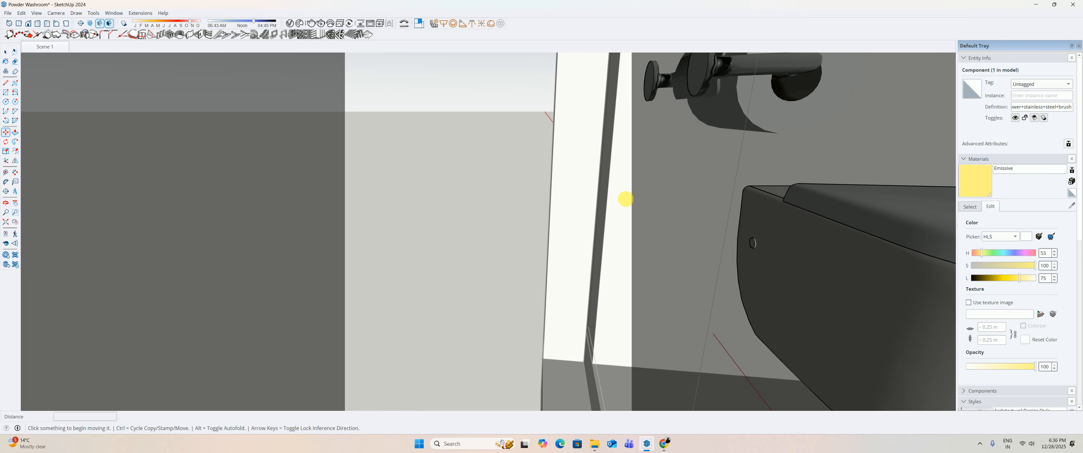
{"action": "key", "text": "ctrl+z"}
{"action": "scroll", "coordinate": [710, 243], "scroll_direction": "down", "scroll_amount": 2}
{"action": "middle_click_drag", "start_coordinate": [710, 243], "coordinate": [573, 179]}
{"action": "middle_click_drag", "start_coordinate": [847, 352], "coordinate": [628, 264]}
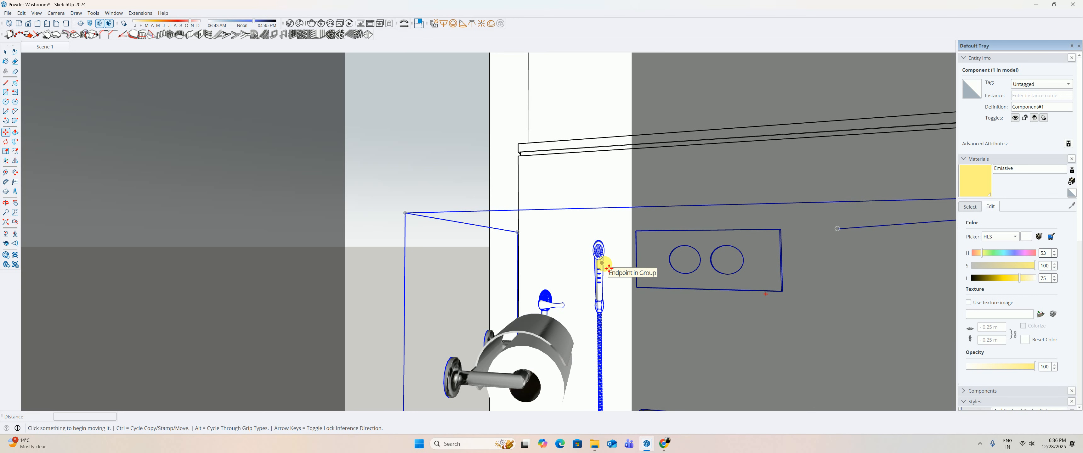
{"action": "key", "text": "space"}
{"action": "scroll", "coordinate": [374, 137], "scroll_direction": "down", "scroll_amount": 5}
{"action": "middle_click_drag", "start_coordinate": [379, 225], "coordinate": [485, 263]}
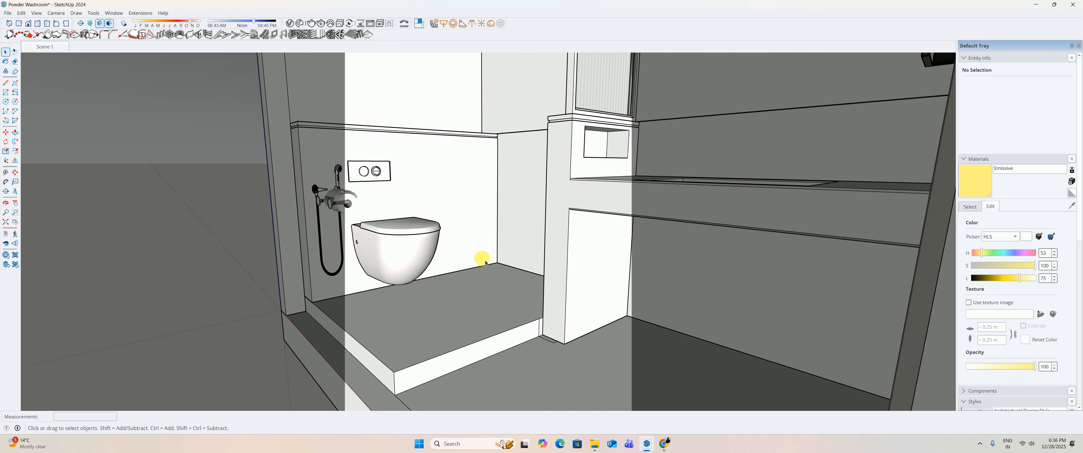
Import the Indian+Toilet model from the Downloads folder and place it near the raised toilet platform.
{"action": "left_click", "coordinate": [8, 13]}
{"action": "left_click", "coordinate": [25, 114]}
{"action": "left_click", "coordinate": [7, 13]}
{"action": "left_click", "coordinate": [26, 127]}
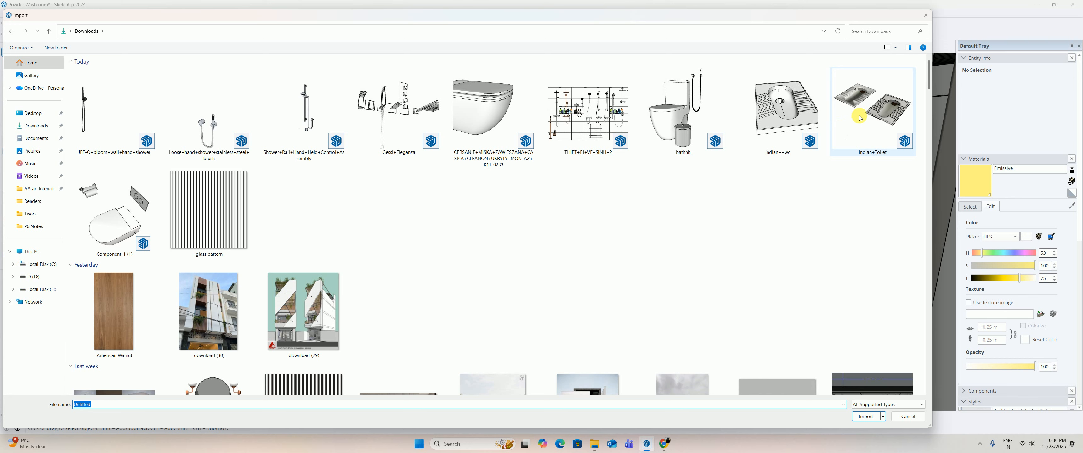
{"action": "left_click", "coordinate": [801, 112]}
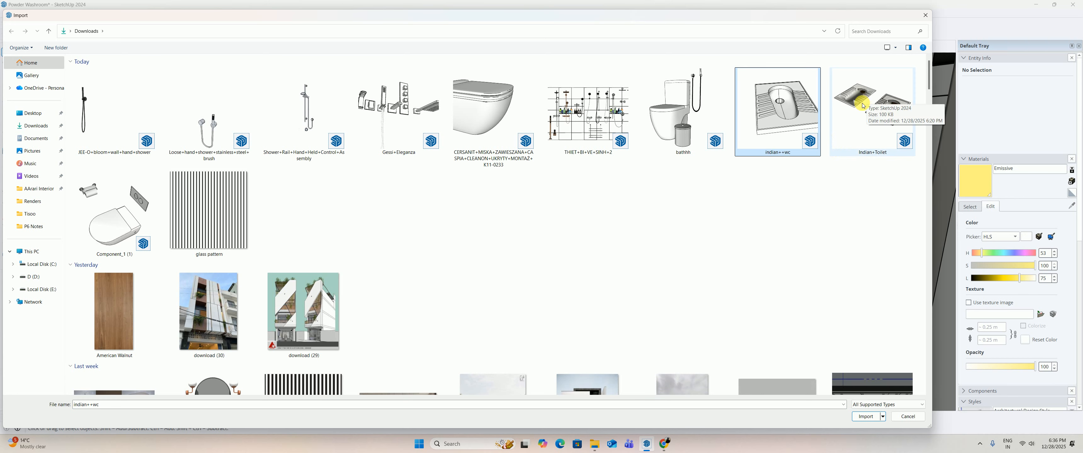
{"action": "left_click", "coordinate": [878, 114]}
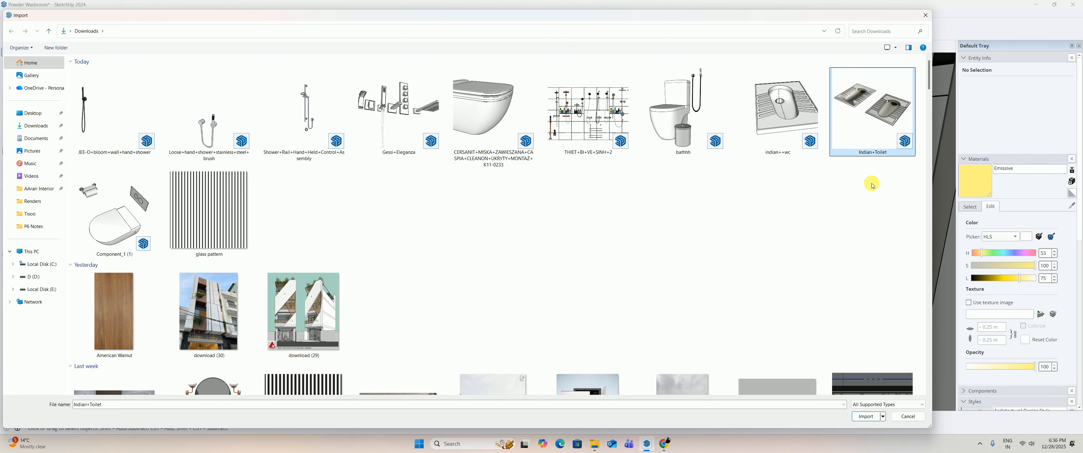
{"action": "left_click", "coordinate": [866, 420]}
{"action": "scroll", "coordinate": [460, 367], "scroll_direction": "down", "scroll_amount": 3}
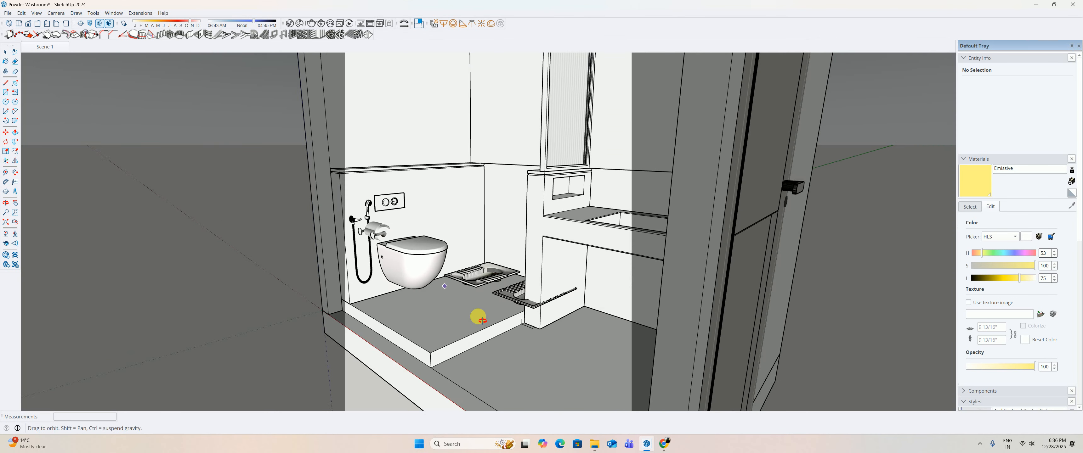
{"action": "scroll", "coordinate": [456, 354], "scroll_direction": "up", "scroll_amount": 4}
{"action": "left_click", "coordinate": [451, 368]}
Delete the imported Indian+Toilet model from the washroom.
{"action": "middle_click_drag", "start_coordinate": [451, 368], "coordinate": [404, 211]}
{"action": "scroll", "coordinate": [626, 331], "scroll_direction": "up", "scroll_amount": 3}
{"action": "key", "text": "space"}
{"action": "left_click", "coordinate": [455, 396]}
{"action": "middle_click_drag", "start_coordinate": [348, 245], "coordinate": [343, 335]}
{"action": "middle_click_drag", "start_coordinate": [438, 310], "coordinate": [421, 237]}
{"action": "scroll", "coordinate": [420, 237], "scroll_direction": "up", "scroll_amount": 3}
{"action": "left_click", "coordinate": [421, 240]}
{"action": "key", "text": "Delete"}
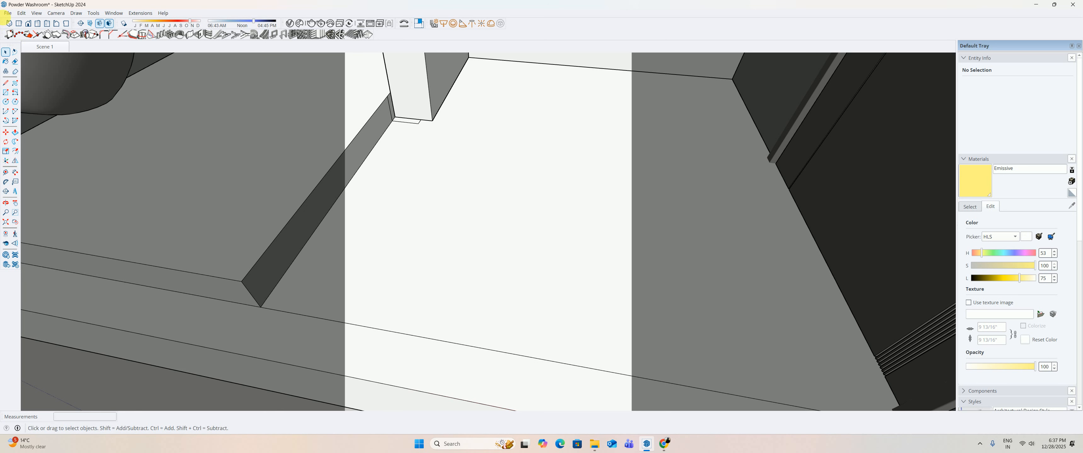
Import the indian++wc model from the Downloads folder and place it near the front of the raised platform.
{"action": "left_click", "coordinate": [7, 13]}
{"action": "left_click", "coordinate": [42, 124]}
{"action": "left_click", "coordinate": [773, 111]}
{"action": "left_click", "coordinate": [866, 417]}
{"action": "left_click", "coordinate": [421, 269]}
Move the imported squat toilet across the raised platform to the back wall beside the partition.
{"action": "key", "text": "m"}
{"action": "left_click", "coordinate": [420, 301]}
{"action": "key", "text": "ctrl"}
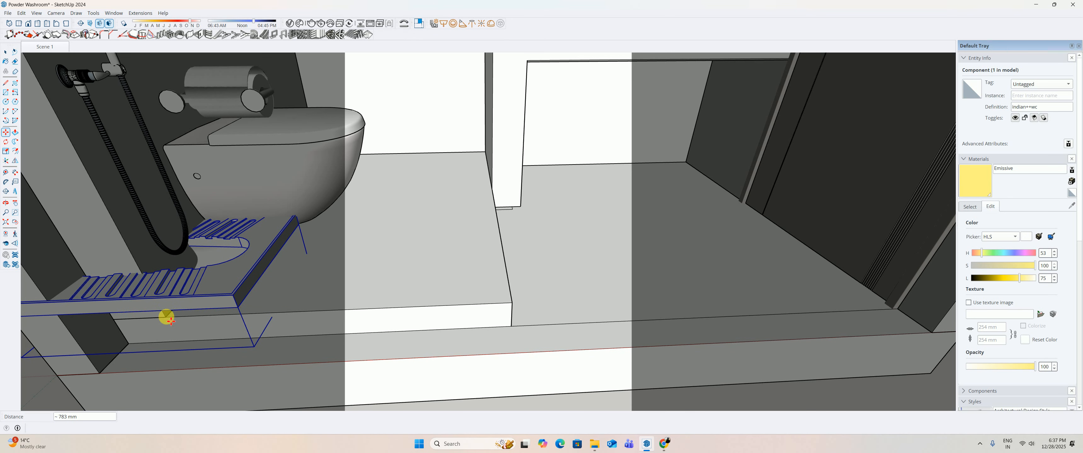
{"action": "type", "text": "50"}
{"action": "key", "text": "Return"}
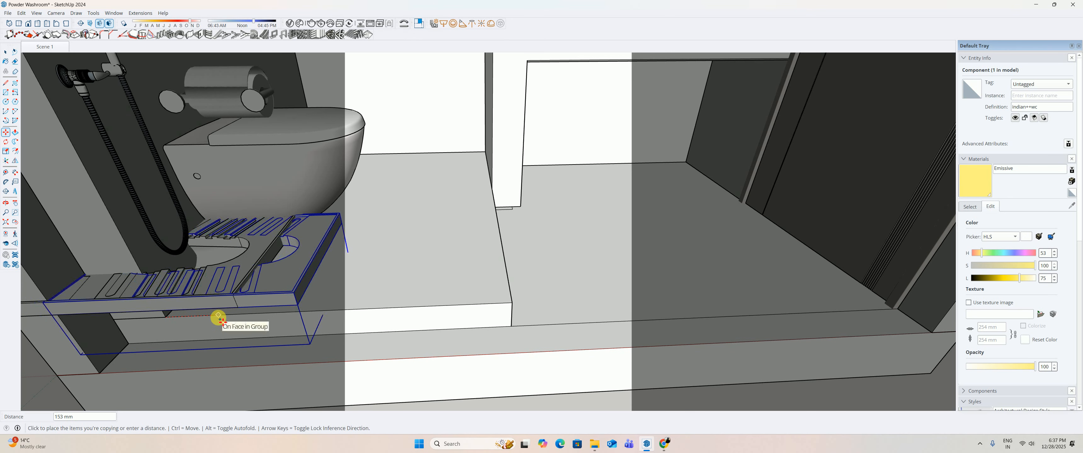
{"action": "key", "text": "shift"}
{"action": "left_click", "coordinate": [518, 309]}
{"action": "left_click", "coordinate": [586, 206]}
Lower the squat toilet by its corner into the platform so its rim is level with the platform's top against the back wall.
{"action": "middle_click_drag", "start_coordinate": [517, 309], "coordinate": [520, 210]}
{"action": "scroll", "coordinate": [520, 126], "scroll_direction": "up", "scroll_amount": 3}
{"action": "left_click", "coordinate": [519, 95]}
{"action": "left_click", "coordinate": [520, 96]}
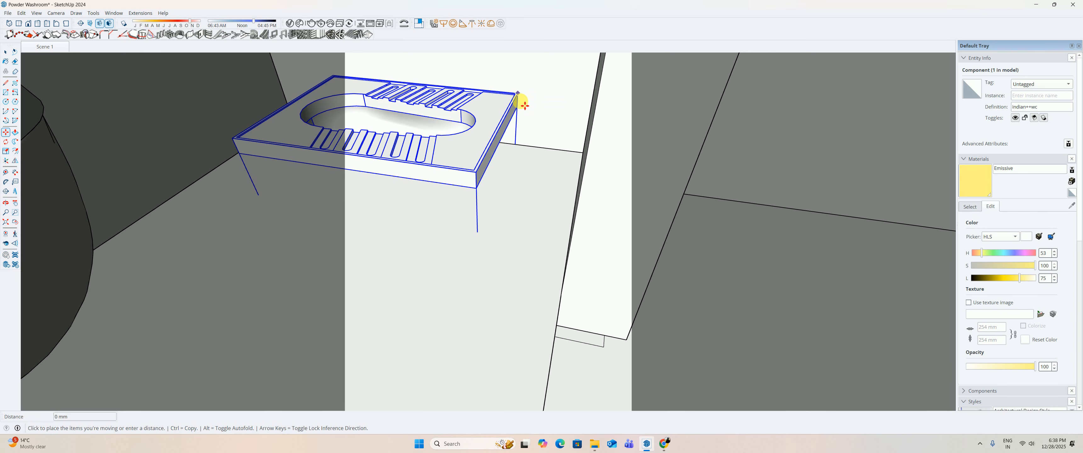
{"action": "left_click", "coordinate": [517, 174]}
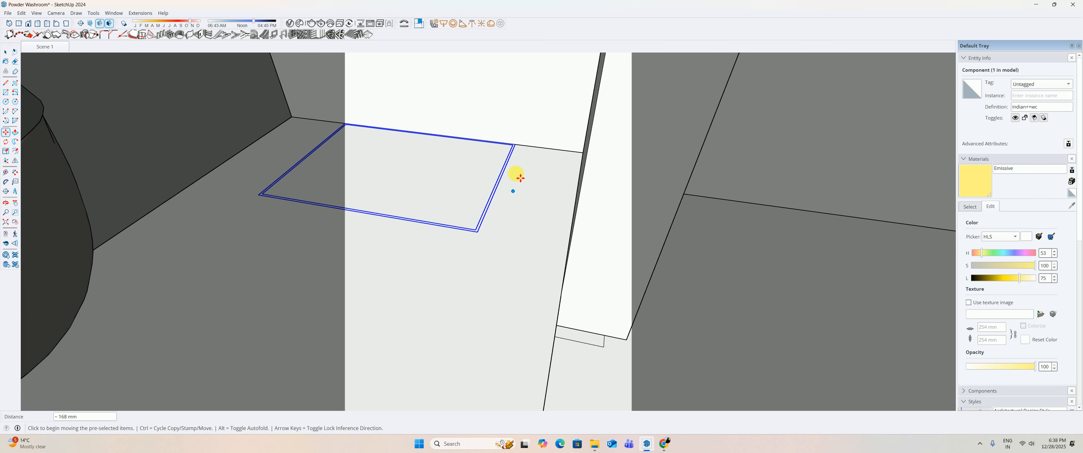
{"action": "scroll", "coordinate": [522, 156], "scroll_direction": "up", "scroll_amount": 2}
{"action": "left_click", "coordinate": [513, 144]}
{"action": "left_click", "coordinate": [509, 154]}
{"action": "middle_click_drag", "start_coordinate": [508, 155], "coordinate": [426, 212]}
Move the squat toilet 150 mm away from the back wall.
{"action": "key", "text": "space"}
{"action": "key", "text": "m"}
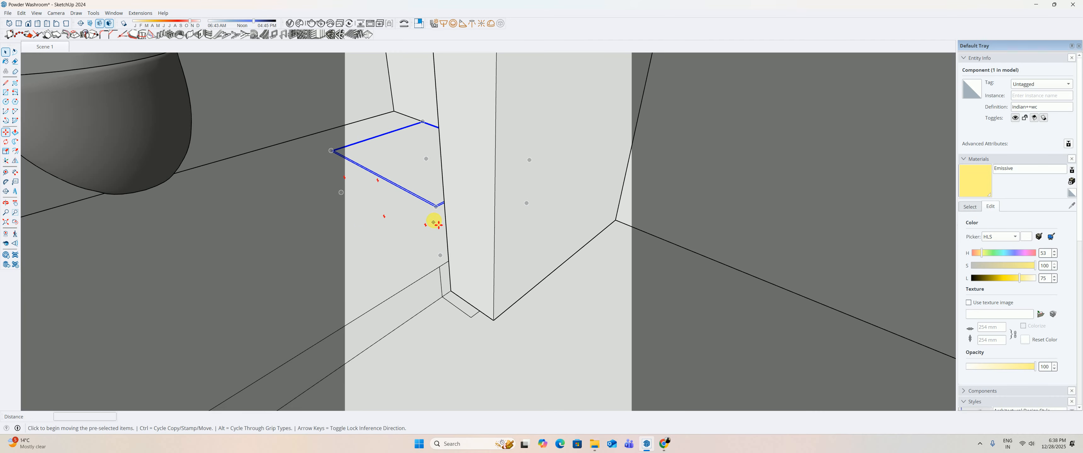
{"action": "left_click", "coordinate": [437, 206]}
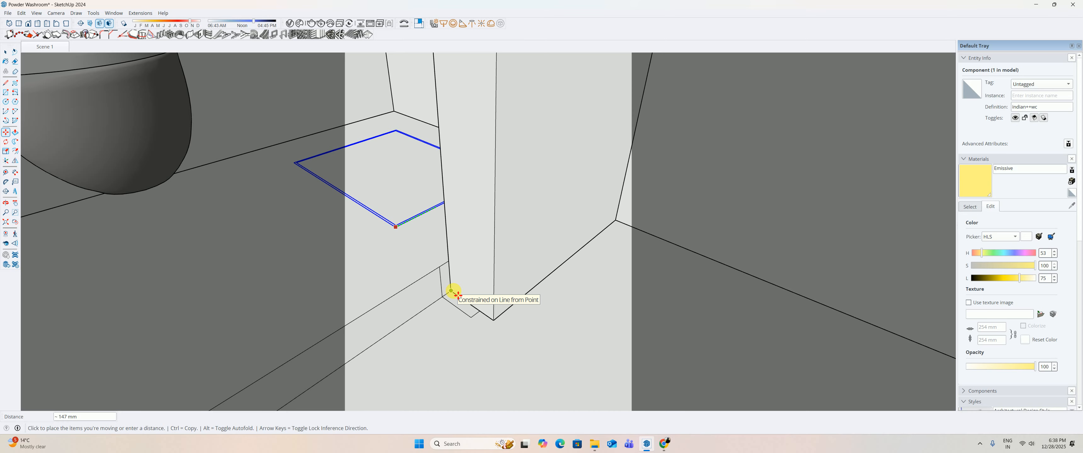
{"action": "type", "text": "150"}
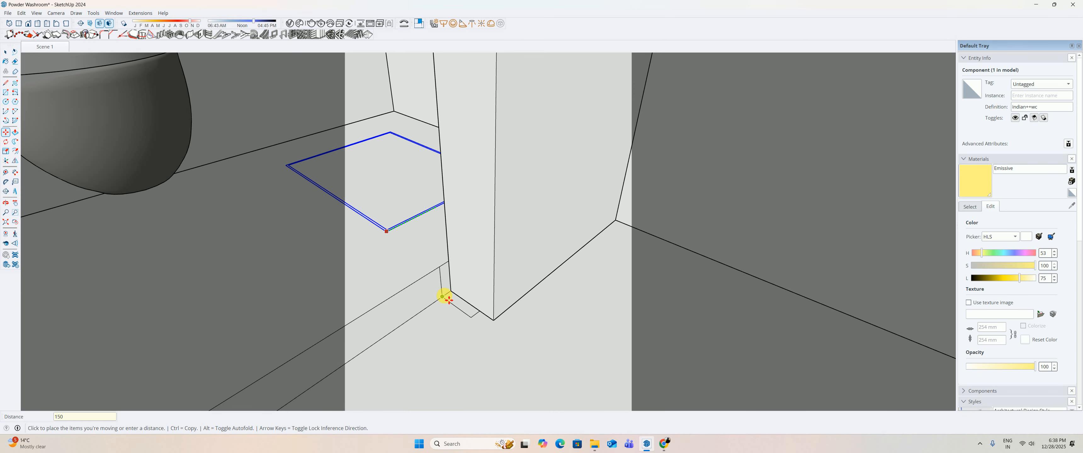
{"action": "key", "text": "Return"}
{"action": "key", "text": "space"}
{"action": "middle_click_drag", "start_coordinate": [442, 294], "coordinate": [487, 251]}
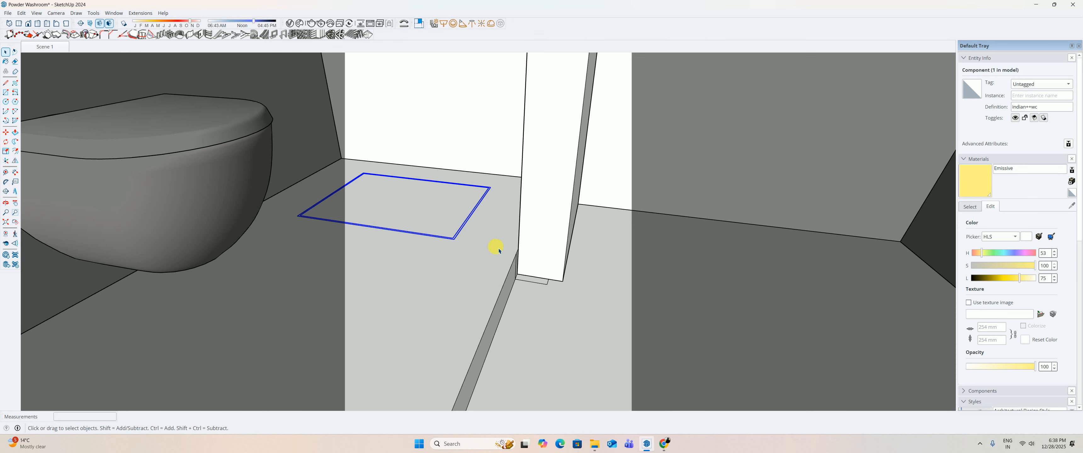
Open the platform group and draw a rectangle on its top face, matching the squat toilet's rim outline.
{"action": "double_click", "coordinate": [490, 239]}
{"action": "middle_click_drag", "start_coordinate": [490, 239], "coordinate": [460, 311]}
{"action": "scroll", "coordinate": [341, 168], "scroll_direction": "up", "scroll_amount": 2}
{"action": "key", "text": "r"}
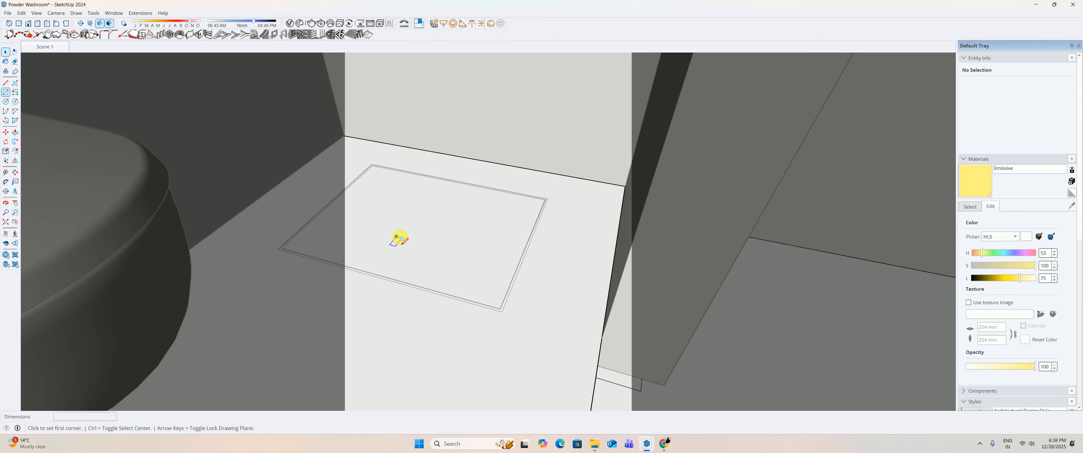
{"action": "scroll", "coordinate": [275, 250], "scroll_direction": "up", "scroll_amount": 1}
{"action": "left_click", "coordinate": [276, 257]}
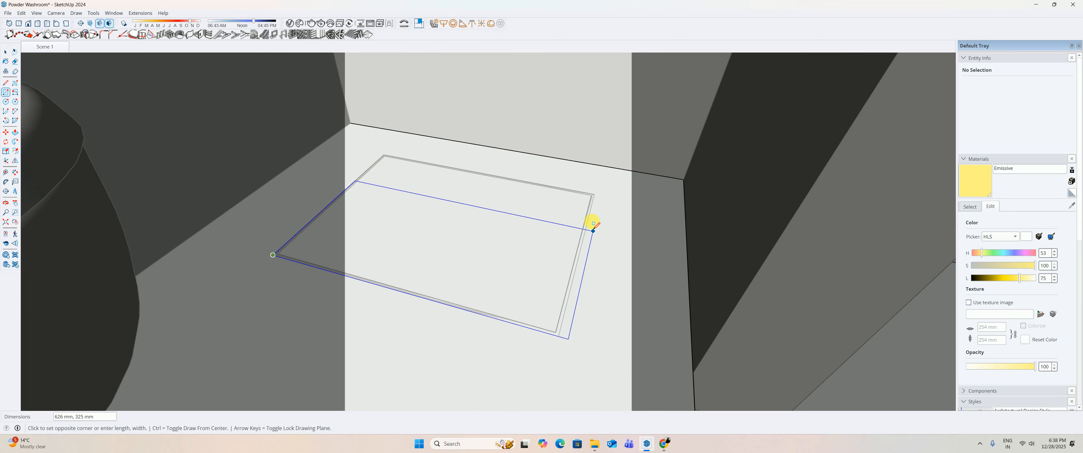
{"action": "left_click", "coordinate": [591, 195]}
{"action": "key", "text": "space"}
Push the rectangle down into the platform to form a recess for the squat toilet, and exit the group.
{"action": "key", "text": "h"}
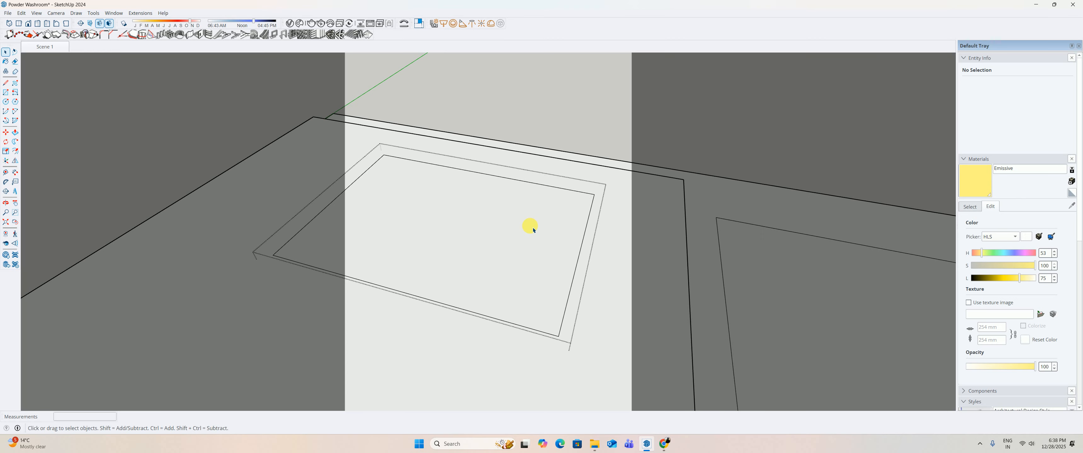
{"action": "middle_click_drag", "start_coordinate": [382, 255], "coordinate": [842, 291]}
{"action": "middle_click_drag", "start_coordinate": [532, 293], "coordinate": [455, 289]}
{"action": "double_click", "coordinate": [546, 290]}
{"action": "scroll", "coordinate": [548, 292], "scroll_direction": "up", "scroll_amount": 5}
{"action": "key", "text": "p"}
{"action": "left_click", "coordinate": [432, 235]}
{"action": "scroll", "coordinate": [445, 300], "scroll_direction": "up", "scroll_amount": 3}
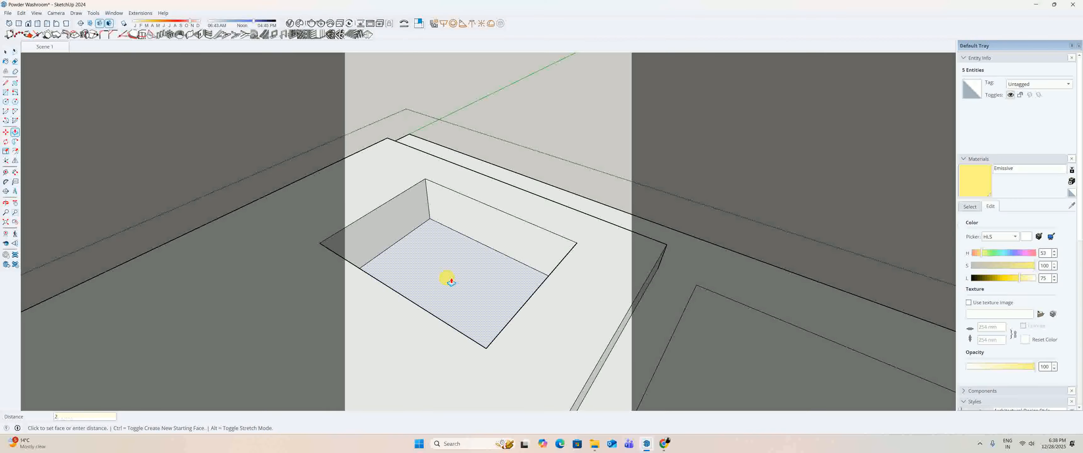
{"action": "key", "text": "Return"}
{"action": "key", "text": "space"}
{"action": "key", "text": "Escape"}
Raise the squat toilet slightly in its platform recess and deselect it.
{"action": "scroll", "coordinate": [447, 278], "scroll_direction": "down", "scroll_amount": 2}
{"action": "middle_click_drag", "start_coordinate": [447, 278], "coordinate": [555, 252]}
{"action": "scroll", "coordinate": [555, 252], "scroll_direction": "up", "scroll_amount": 5}
{"action": "left_click", "coordinate": [566, 296]}
{"action": "key", "text": "m"}
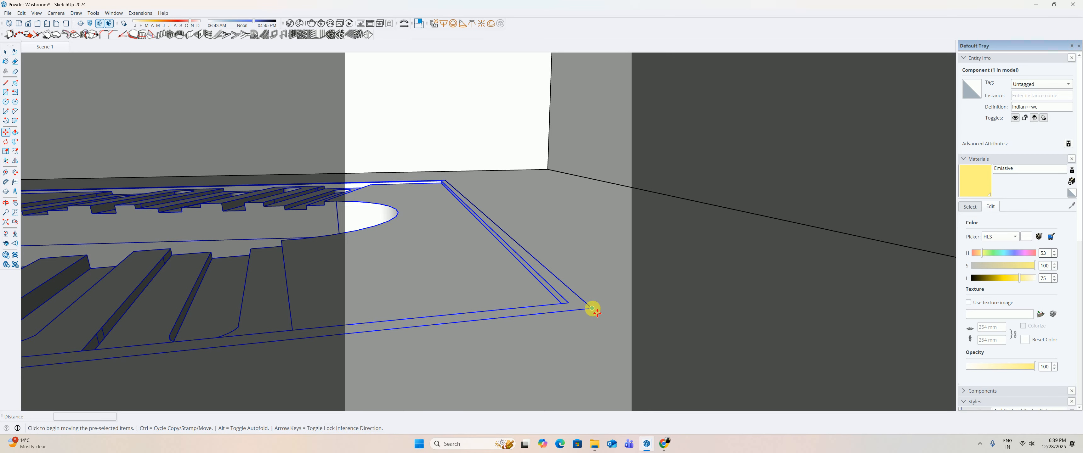
{"action": "left_click", "coordinate": [593, 308]}
{"action": "left_click", "coordinate": [597, 278]}
{"action": "key", "text": "space"}
{"action": "scroll", "coordinate": [510, 281], "scroll_direction": "down", "scroll_amount": 5}
{"action": "scroll", "coordinate": [508, 277], "scroll_direction": "down", "scroll_amount": 10}
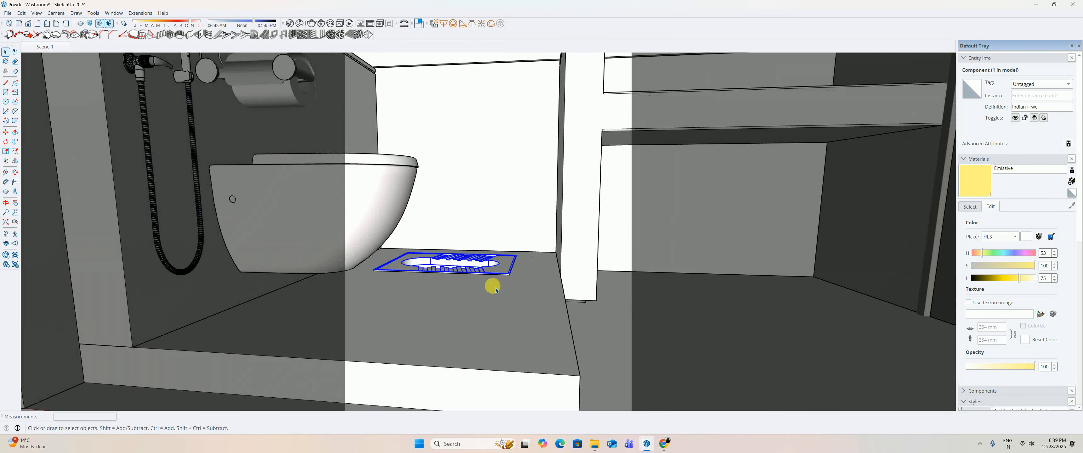
{"action": "left_click", "coordinate": [396, 378]}
{"action": "middle_click_drag", "start_coordinate": [542, 327], "coordinate": [408, 406]}
{"action": "scroll", "coordinate": [475, 259], "scroll_direction": "up", "scroll_amount": 10}
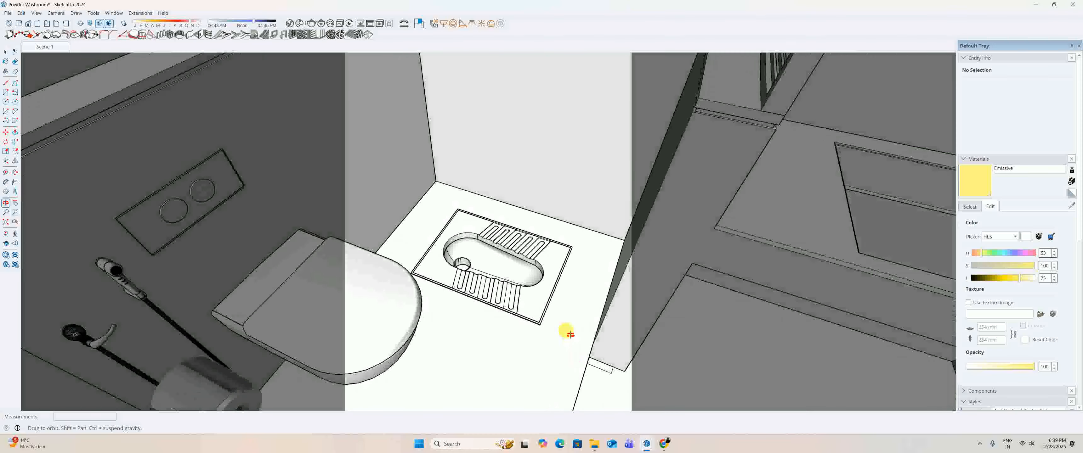
{"action": "mouse_move", "coordinate": [570, 335]}
{"action": "middle_mouse_down"}
{"action": "mouse_move", "coordinate": [478, 251]}
{"action": "mouse_move", "coordinate": [497, 322]}
{"action": "mouse_move", "coordinate": [513, 329]}
{"action": "mouse_move", "coordinate": [508, 272]}
{"action": "middle_mouse_up"}
{"action": "scroll", "coordinate": [503, 234], "scroll_direction": "down", "scroll_amount": 3}
{"action": "scroll", "coordinate": [508, 271], "scroll_direction": "down", "scroll_amount": 2}
Look through the downloaded models in the Downloads folder and put the folder window away.
{"action": "left_click", "coordinate": [596, 447]}
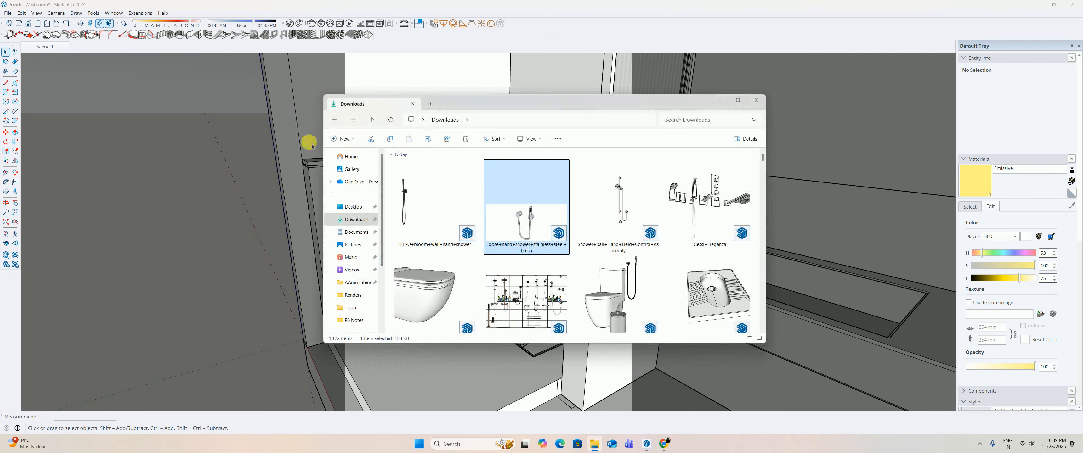
{"action": "scroll", "coordinate": [555, 235], "scroll_direction": "down", "scroll_amount": 5}
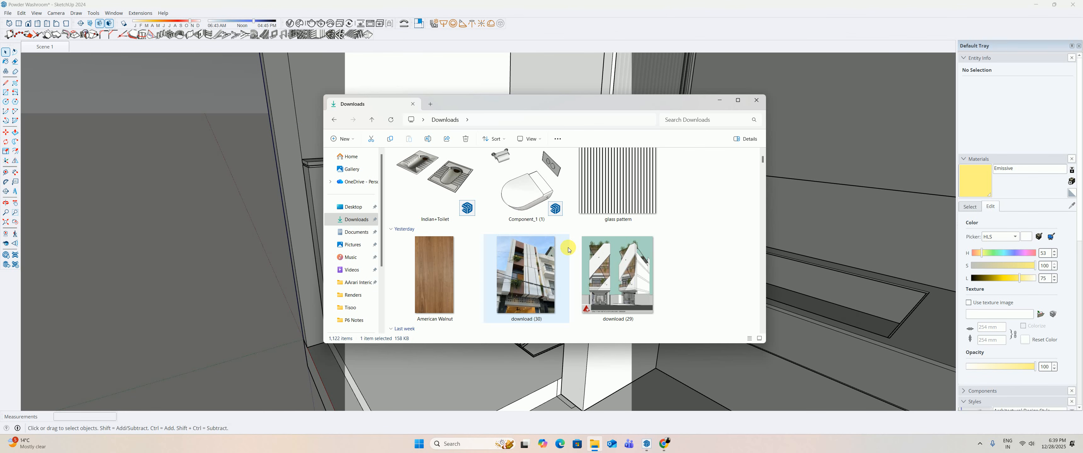
{"action": "scroll", "coordinate": [561, 244], "scroll_direction": "down", "scroll_amount": 5}
{"action": "scroll", "coordinate": [600, 241], "scroll_direction": "up", "scroll_amount": 10}
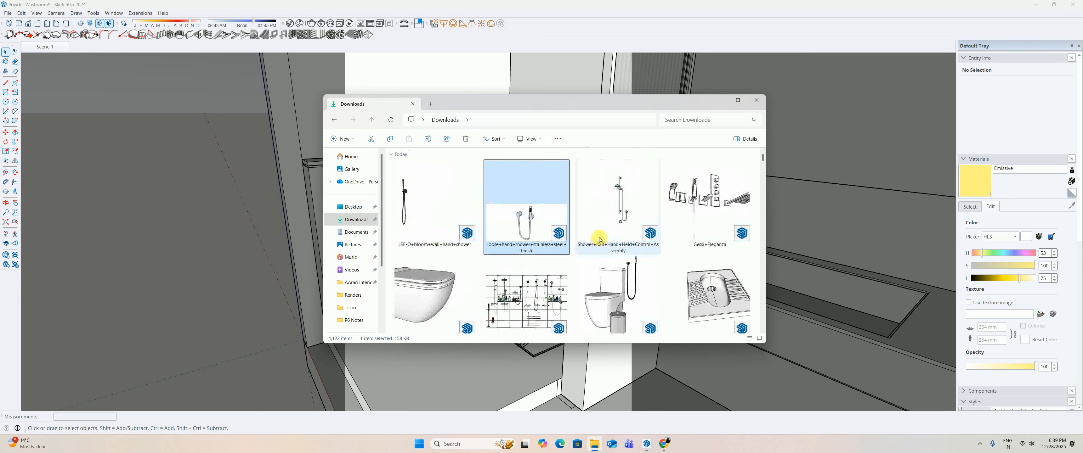
{"action": "left_click", "coordinate": [720, 101]}
Switch to Chrome and return from the hand shower results to the 3D Warehouse model results for toilet accessories.
{"action": "left_click", "coordinate": [1037, 4]}
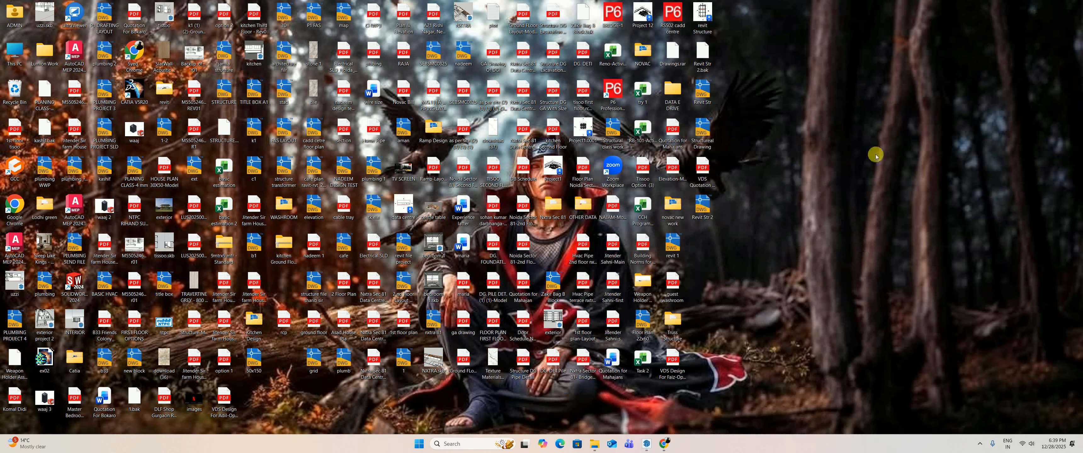
{"action": "mouse_move", "coordinate": [664, 444]}
{"action": "left_click", "coordinate": [633, 408]}
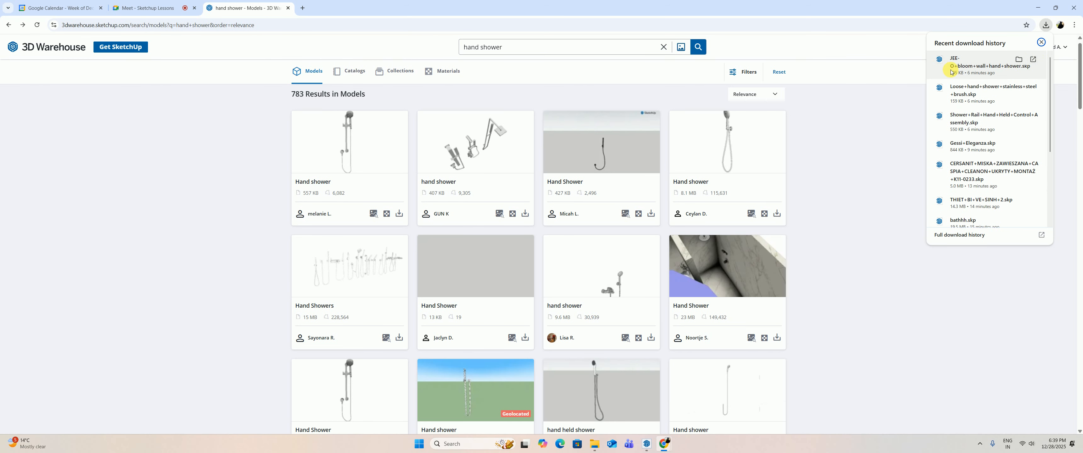
{"action": "left_click", "coordinate": [159, 237]}
{"action": "scroll", "coordinate": [465, 238], "scroll_direction": "up", "scroll_amount": 2}
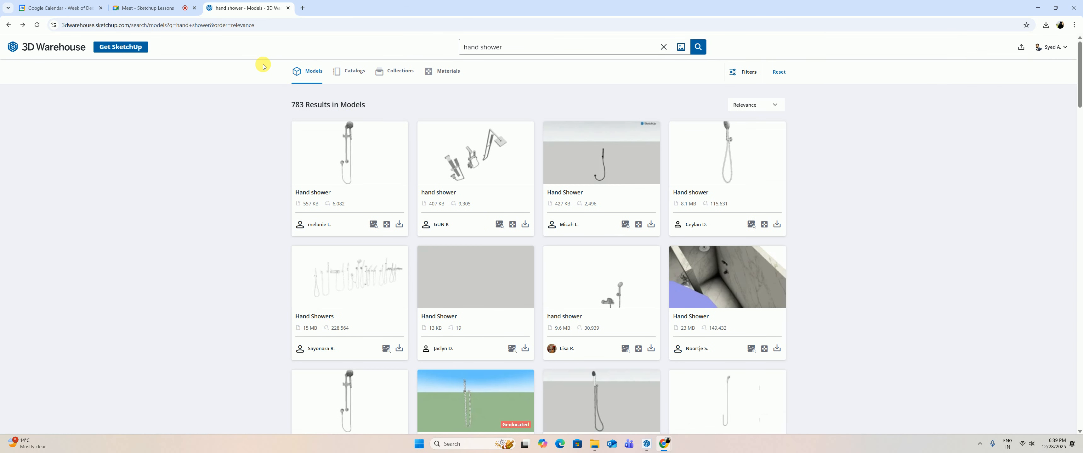
{"action": "left_click", "coordinate": [6, 24]}
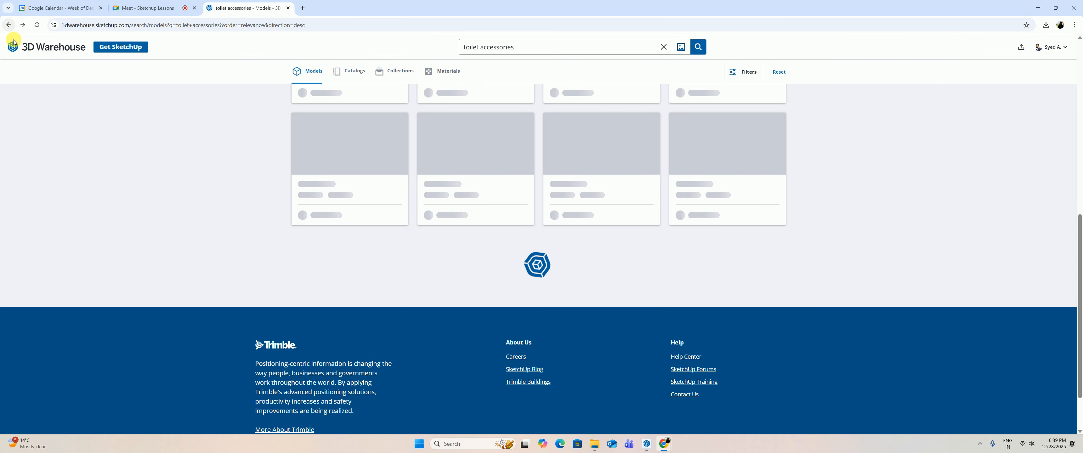
Examine the toilet accessories model results for items suited to the washroom.
{"action": "scroll", "coordinate": [476, 206], "scroll_direction": "up", "scroll_amount": 15}
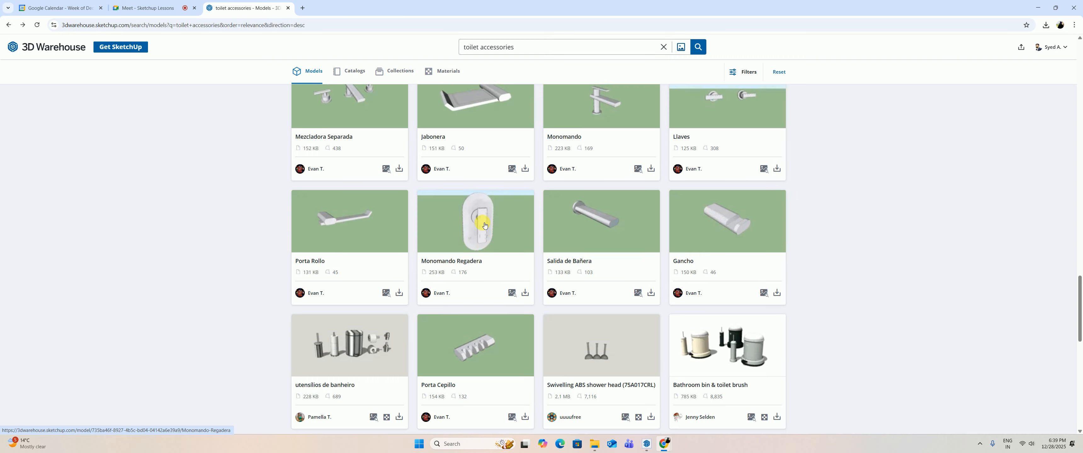
{"action": "scroll", "coordinate": [478, 219], "scroll_direction": "up", "scroll_amount": 5}
{"action": "scroll", "coordinate": [495, 205], "scroll_direction": "up", "scroll_amount": 15}
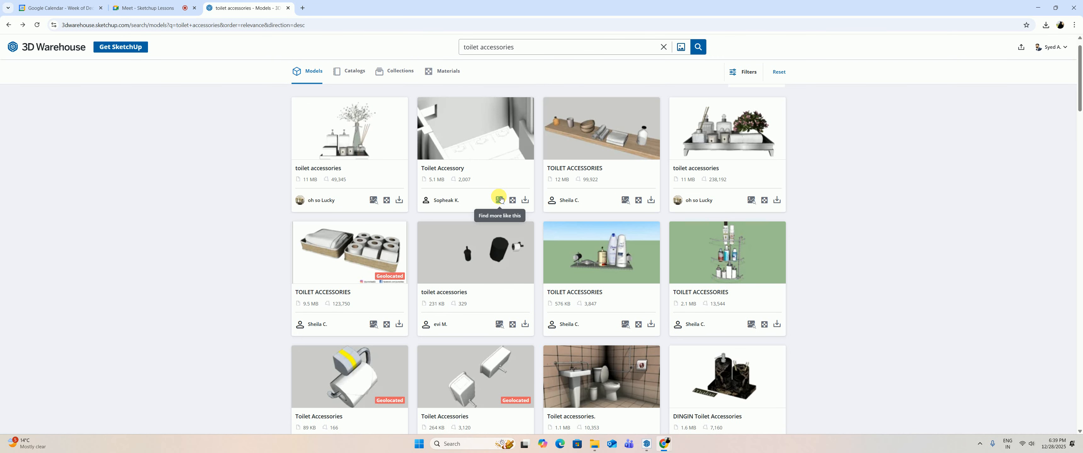
{"action": "scroll", "coordinate": [504, 194], "scroll_direction": "up", "scroll_amount": 1}
{"action": "scroll", "coordinate": [509, 193], "scroll_direction": "down", "scroll_amount": 8}
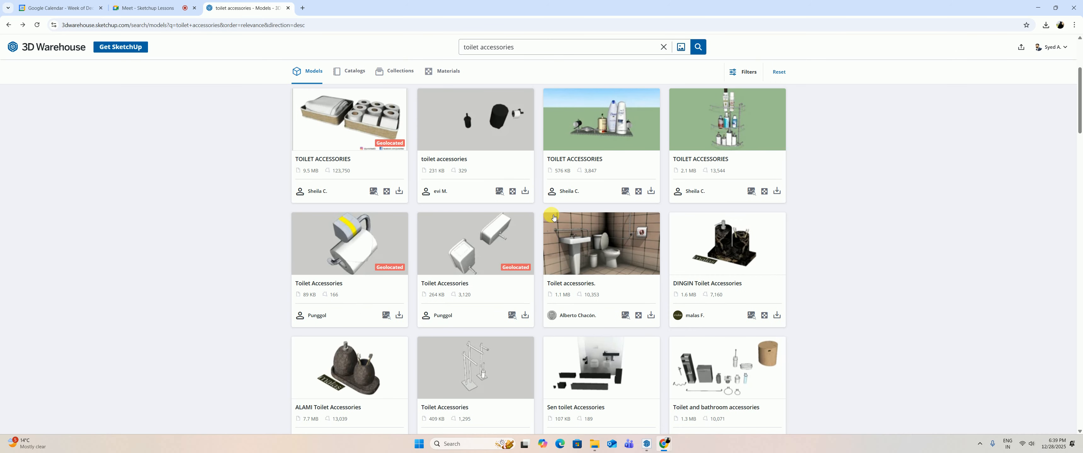
{"action": "scroll", "coordinate": [558, 215], "scroll_direction": "down", "scroll_amount": 3}
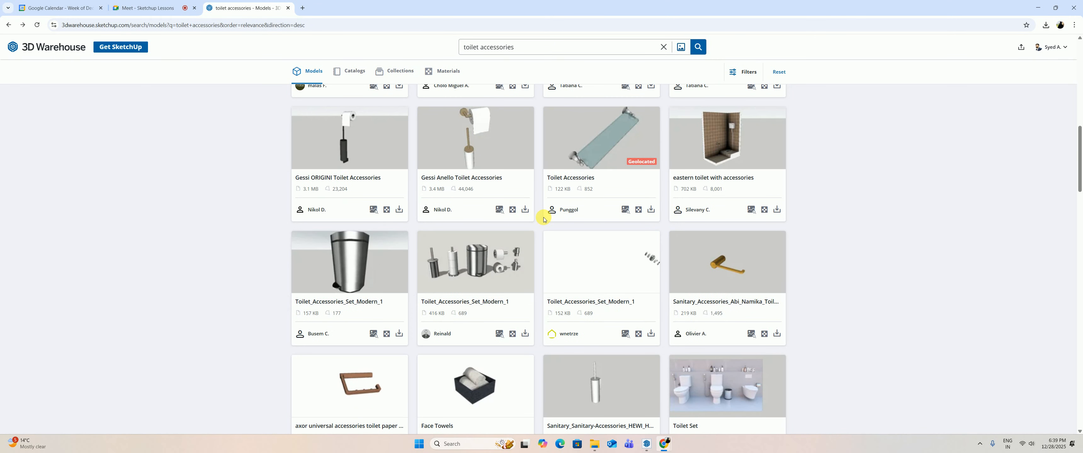
Return to the toilet accessories collections, open Toilet Fixtures & Accessories, and look through its models.
{"action": "left_click", "coordinate": [8, 25]}
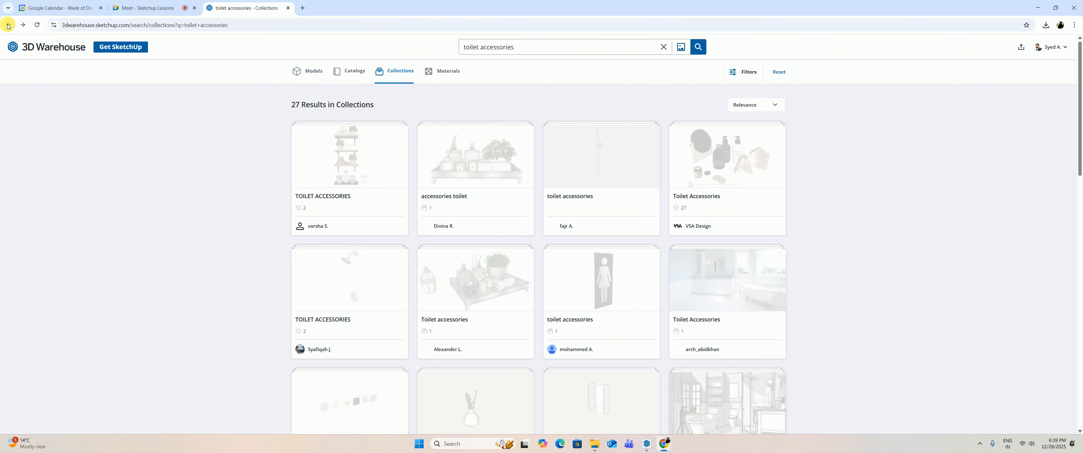
{"action": "scroll", "coordinate": [490, 221], "scroll_direction": "down", "scroll_amount": 4}
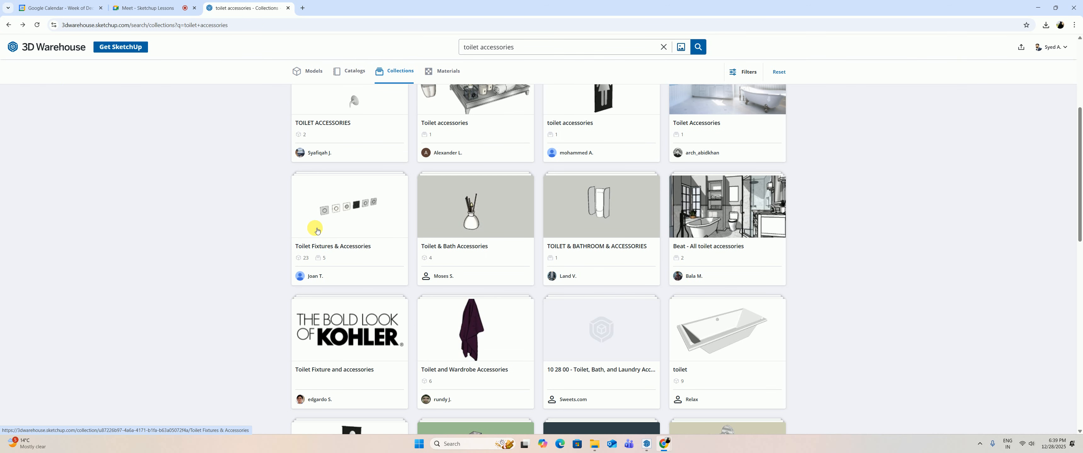
{"action": "left_click", "coordinate": [341, 220]}
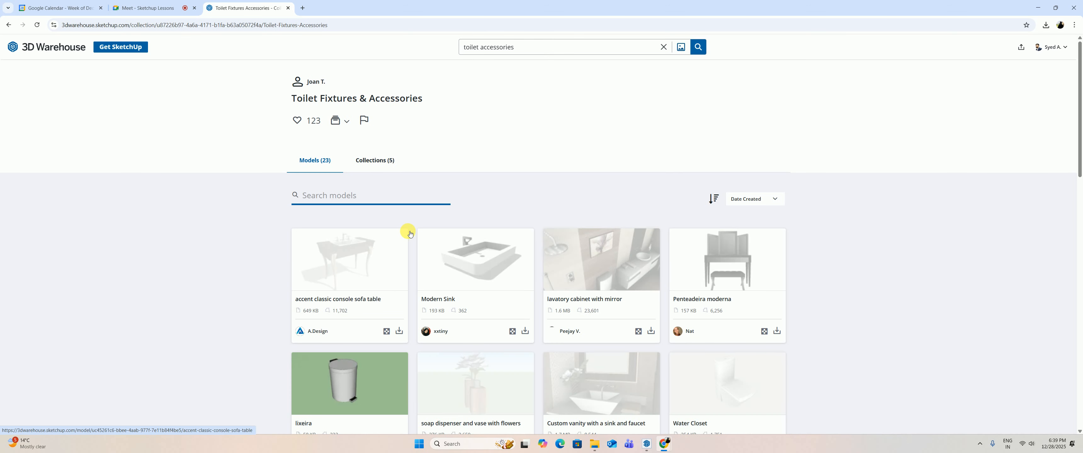
{"action": "scroll", "coordinate": [410, 233], "scroll_direction": "down", "scroll_amount": 7}
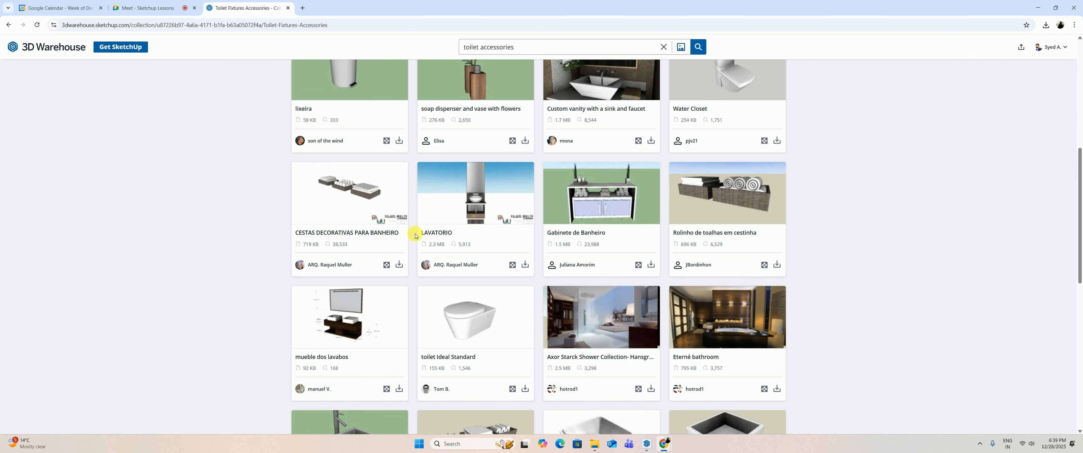
Look through the remaining models in the Toilet Fixtures & Accessories collection and view its sub-collections.
{"action": "scroll", "coordinate": [414, 234], "scroll_direction": "down", "scroll_amount": 7}
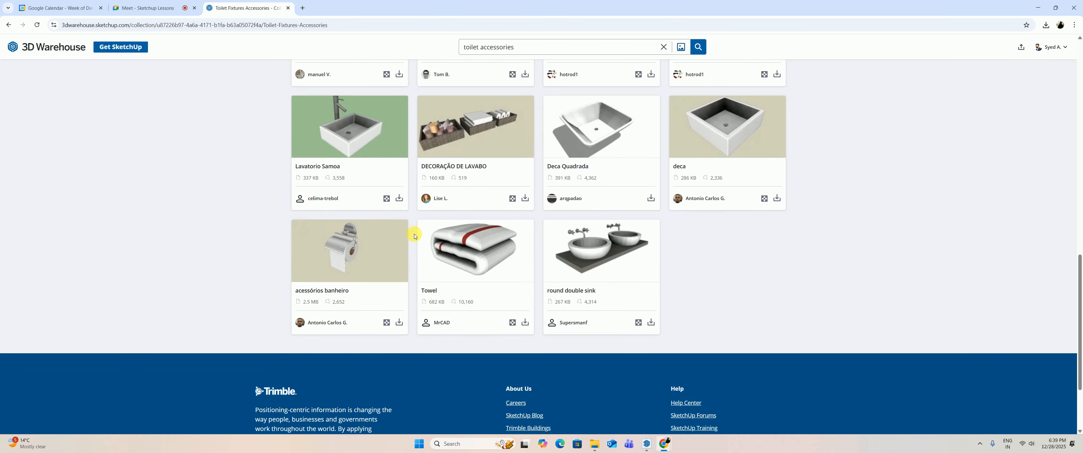
{"action": "scroll", "coordinate": [414, 235], "scroll_direction": "up", "scroll_amount": 4}
{"action": "scroll", "coordinate": [686, 236], "scroll_direction": "up", "scroll_amount": 6}
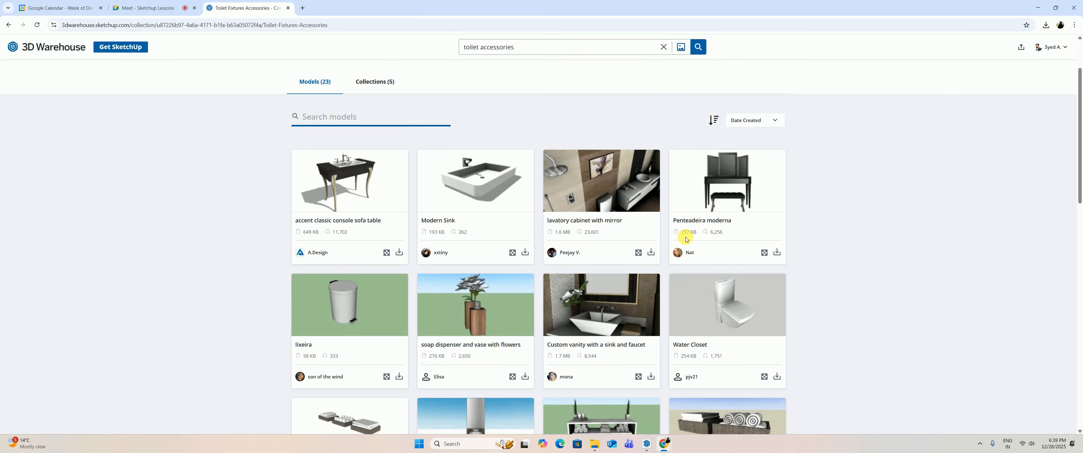
{"action": "left_click", "coordinate": [375, 84]}
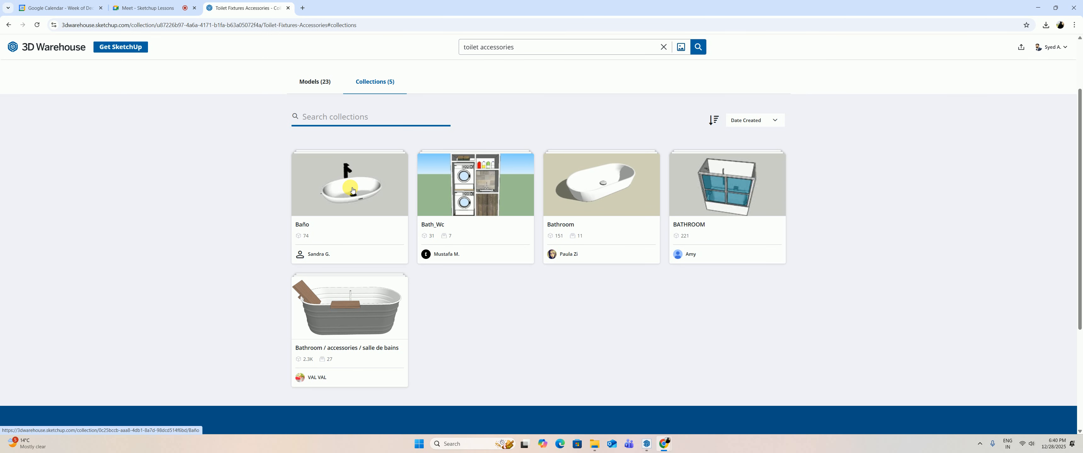
Switch to SketchUp and copy the Toilet Dual Flush Plate along the wall to above the Indian toilet.
{"action": "left_click", "coordinate": [1038, 7]}
{"action": "left_click", "coordinate": [647, 445]}
{"action": "scroll", "coordinate": [519, 290], "scroll_direction": "down", "scroll_amount": 1}
{"action": "scroll", "coordinate": [400, 215], "scroll_direction": "up", "scroll_amount": 5}
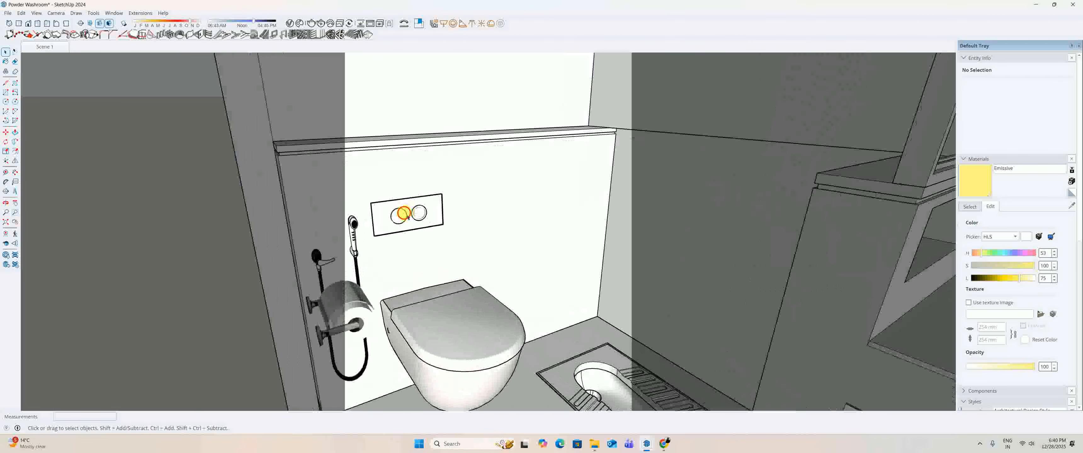
{"action": "left_click", "coordinate": [386, 217]}
{"action": "middle_click_drag", "start_coordinate": [434, 222], "coordinate": [380, 194]}
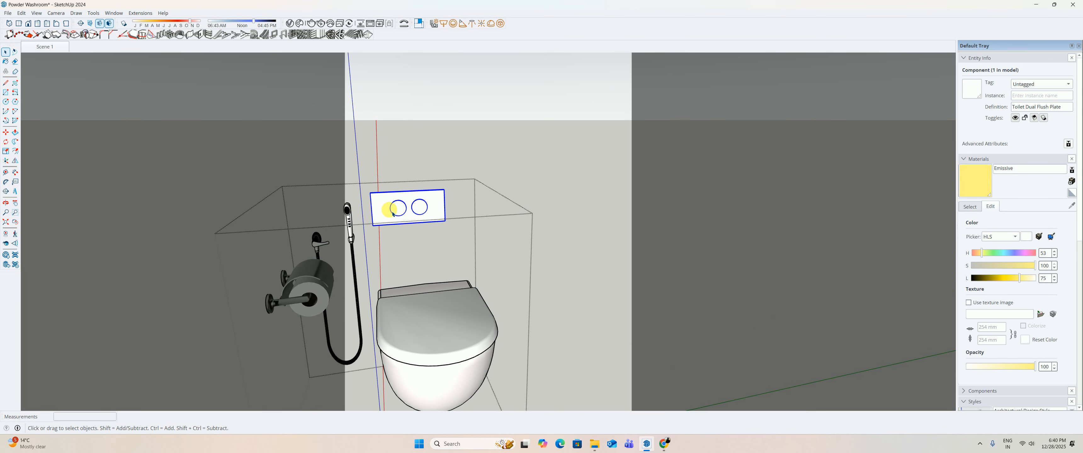
{"action": "key", "text": "m"}
{"action": "key", "text": "ctrl"}
{"action": "left_click", "coordinate": [411, 223]}
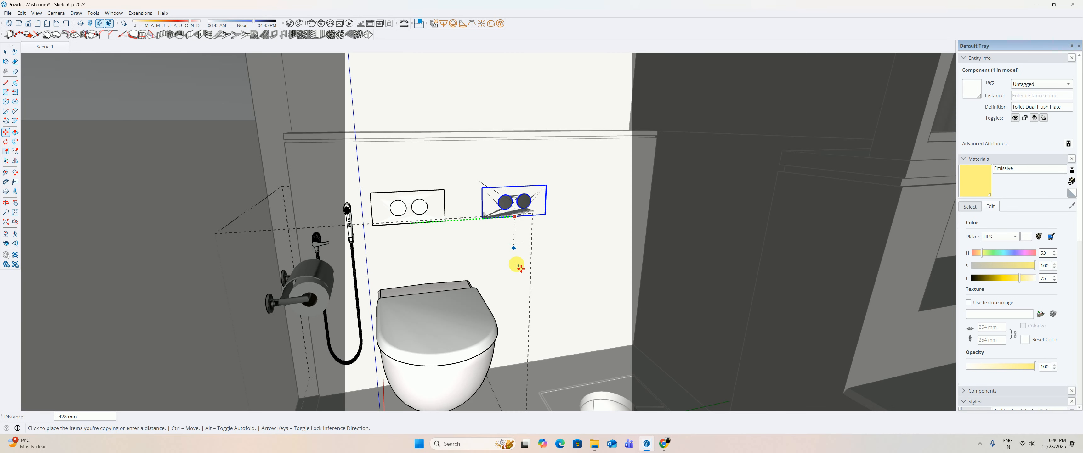
{"action": "middle_click_drag", "start_coordinate": [519, 267], "coordinate": [606, 235]}
{"action": "left_click", "coordinate": [589, 354]}
{"action": "key", "text": "space"}
{"action": "scroll", "coordinate": [589, 294], "scroll_direction": "down", "scroll_amount": 6}
Paint the groove faces beneath the cap of the vanity's side wall with 0136_Charcoal.
{"action": "scroll", "coordinate": [562, 186], "scroll_direction": "up", "scroll_amount": 5}
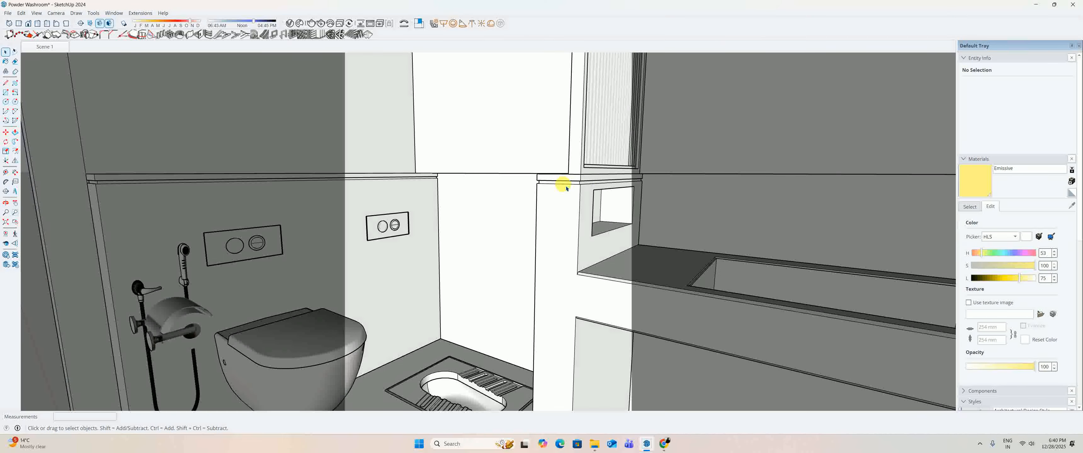
{"action": "left_click", "coordinate": [971, 207]}
{"action": "scroll", "coordinate": [1037, 312], "scroll_direction": "down", "scroll_amount": 10}
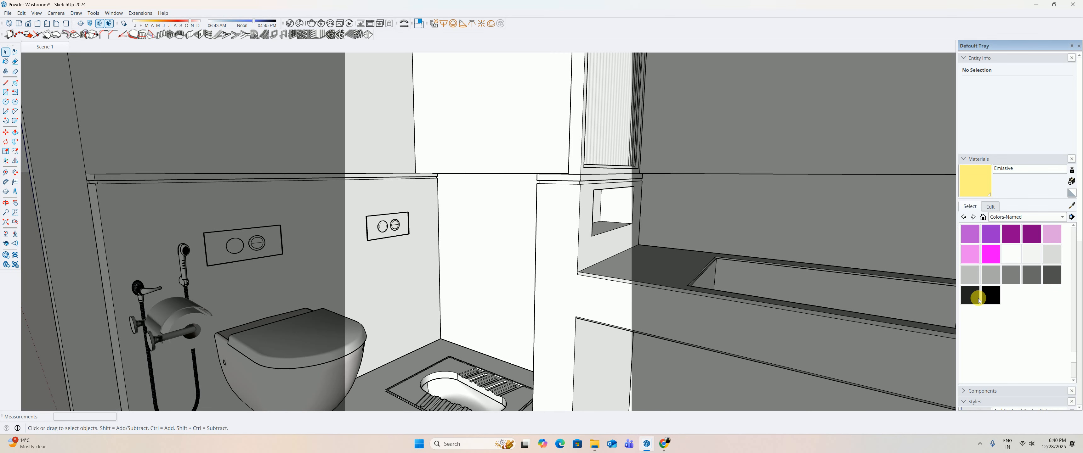
{"action": "left_click", "coordinate": [976, 294]}
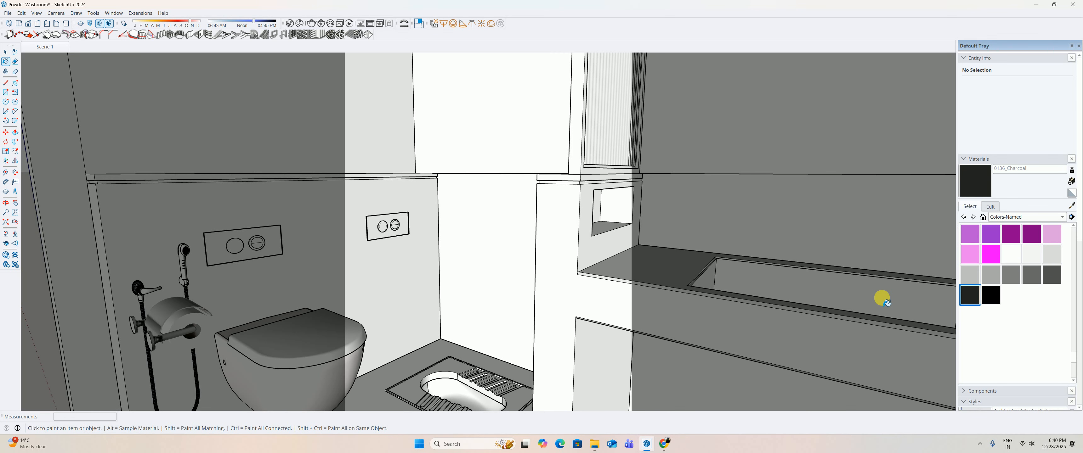
{"action": "key", "text": "space"}
{"action": "scroll", "coordinate": [554, 189], "scroll_direction": "up", "scroll_amount": 6}
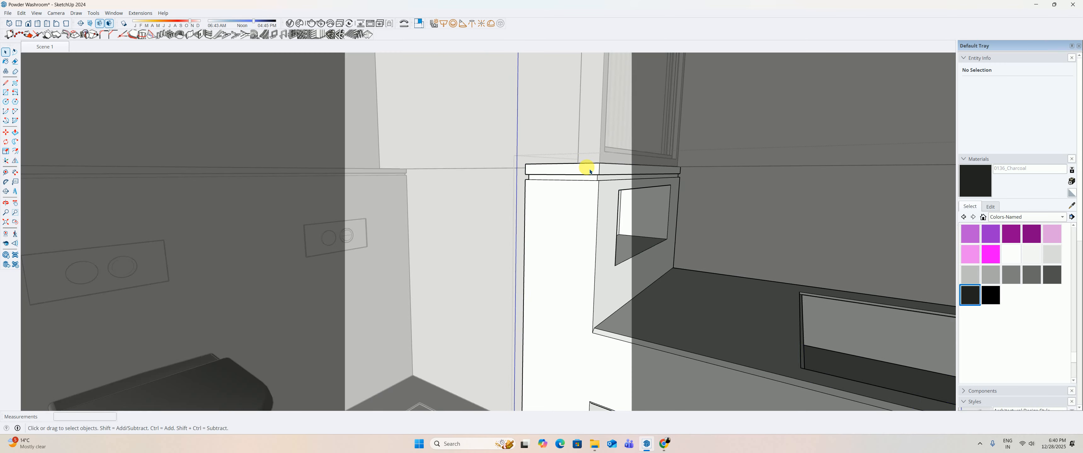
{"action": "left_click", "coordinate": [972, 183]}
{"action": "left_click", "coordinate": [580, 185]}
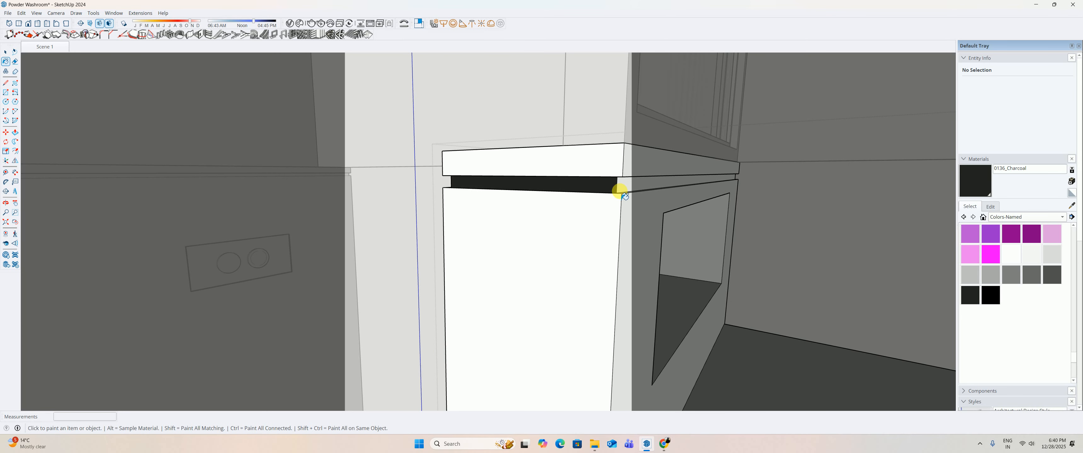
{"action": "left_click", "coordinate": [639, 185]}
{"action": "middle_click_drag", "start_coordinate": [497, 200], "coordinate": [646, 203]}
{"action": "left_click", "coordinate": [379, 185]}
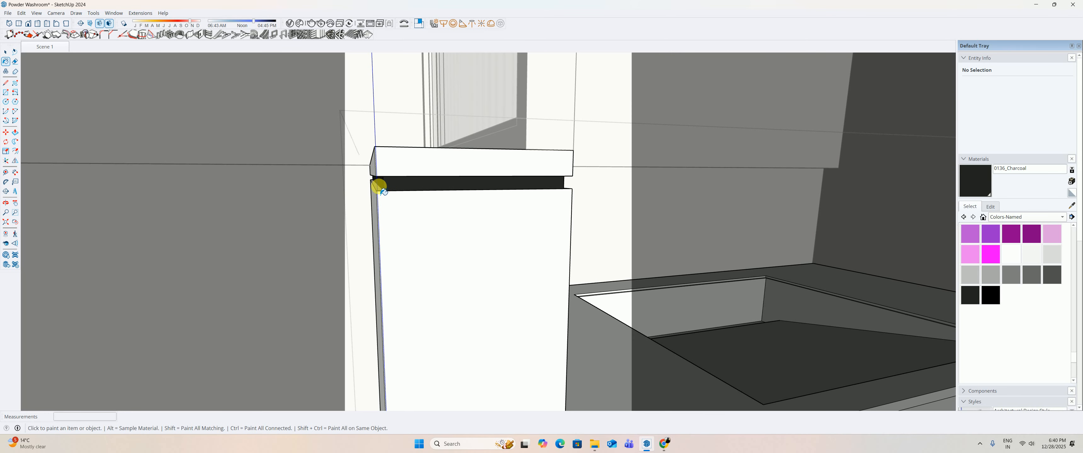
{"action": "middle_click_drag", "start_coordinate": [426, 200], "coordinate": [248, 178]}
Open the toilet ledge wall and paint the long front groove beneath its cap with 0136_Charcoal.
{"action": "scroll", "coordinate": [476, 178], "scroll_direction": "down", "scroll_amount": 4}
{"action": "middle_click_drag", "start_coordinate": [486, 190], "coordinate": [628, 230]}
{"action": "key", "text": "space"}
{"action": "left_click", "coordinate": [467, 212]}
{"action": "double_click", "coordinate": [466, 214]}
{"action": "scroll", "coordinate": [442, 215], "scroll_direction": "up", "scroll_amount": 5}
{"action": "left_click", "coordinate": [974, 192]}
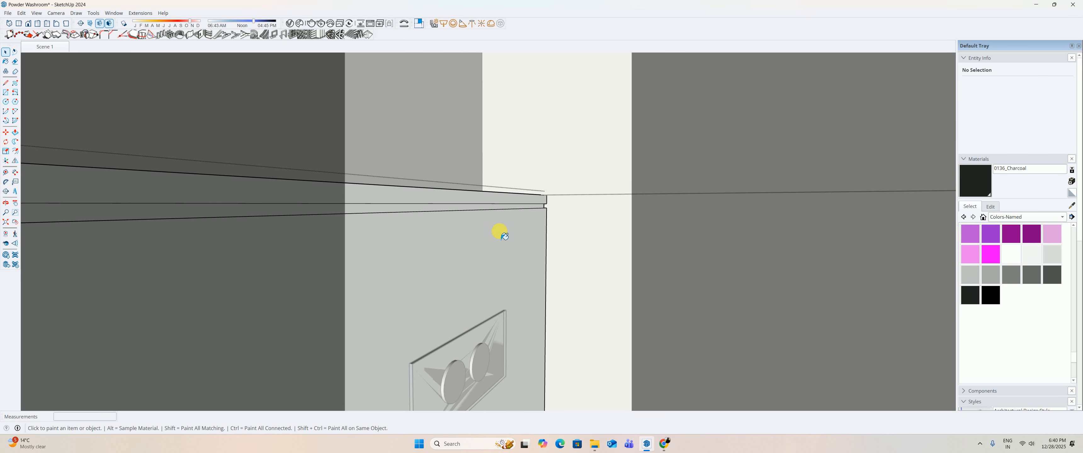
{"action": "scroll", "coordinate": [483, 214], "scroll_direction": "up", "scroll_amount": 2}
{"action": "left_click", "coordinate": [467, 199]}
{"action": "scroll", "coordinate": [460, 213], "scroll_direction": "down", "scroll_amount": 5}
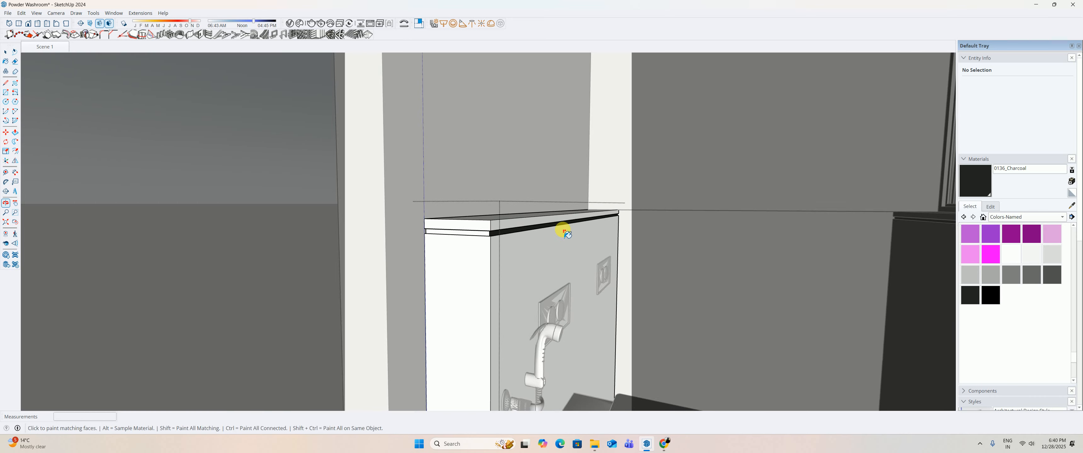
Paint the end faces of the toilet ledge wall's groove with 0136_Charcoal and close the wall's group.
{"action": "key", "text": "h"}
{"action": "scroll", "coordinate": [484, 234], "scroll_direction": "up", "scroll_amount": 3}
{"action": "left_click", "coordinate": [483, 233]}
{"action": "key", "text": "ctrl+z"}
{"action": "left_click", "coordinate": [487, 233]}
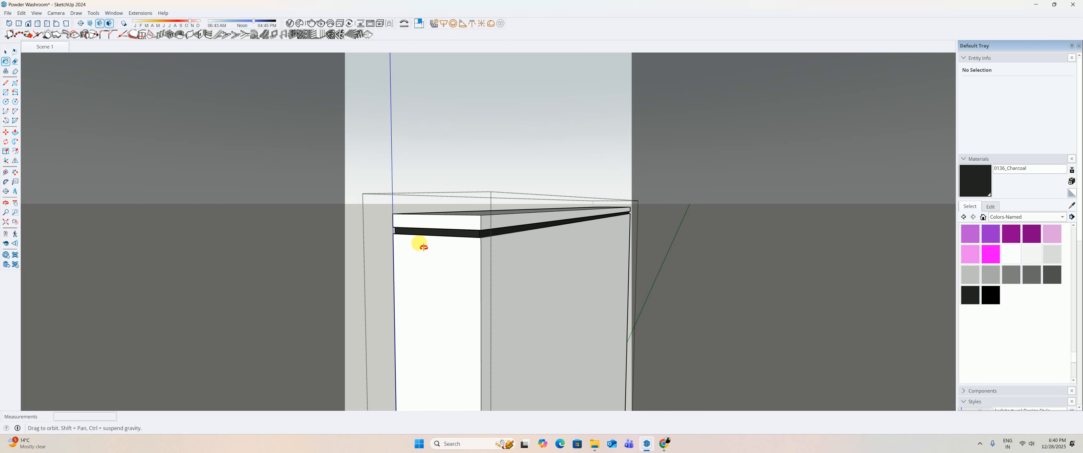
{"action": "scroll", "coordinate": [418, 242], "scroll_direction": "up", "scroll_amount": 3}
{"action": "middle_click_drag", "start_coordinate": [467, 225], "coordinate": [816, 231]}
{"action": "middle_click_drag", "start_coordinate": [443, 265], "coordinate": [790, 278]}
{"action": "scroll", "coordinate": [433, 263], "scroll_direction": "up", "scroll_amount": 4}
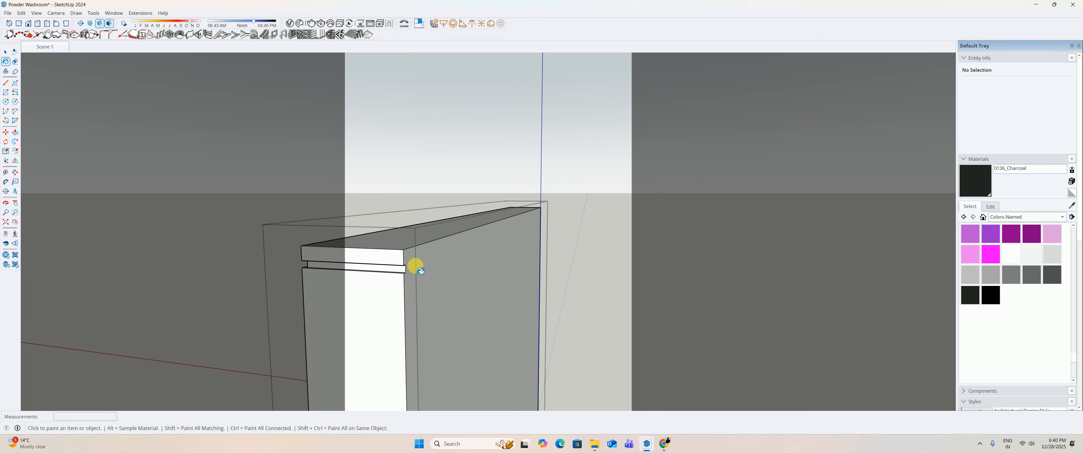
{"action": "left_click", "coordinate": [400, 270]}
{"action": "middle_click_drag", "start_coordinate": [421, 272], "coordinate": [774, 271]}
{"action": "key", "text": "space"}
{"action": "left_click", "coordinate": [677, 252]}
{"action": "middle_click_drag", "start_coordinate": [672, 252], "coordinate": [740, 252]}
{"action": "scroll", "coordinate": [583, 243], "scroll_direction": "down", "scroll_amount": 4}
{"action": "scroll", "coordinate": [579, 231], "scroll_direction": "down", "scroll_amount": 8}
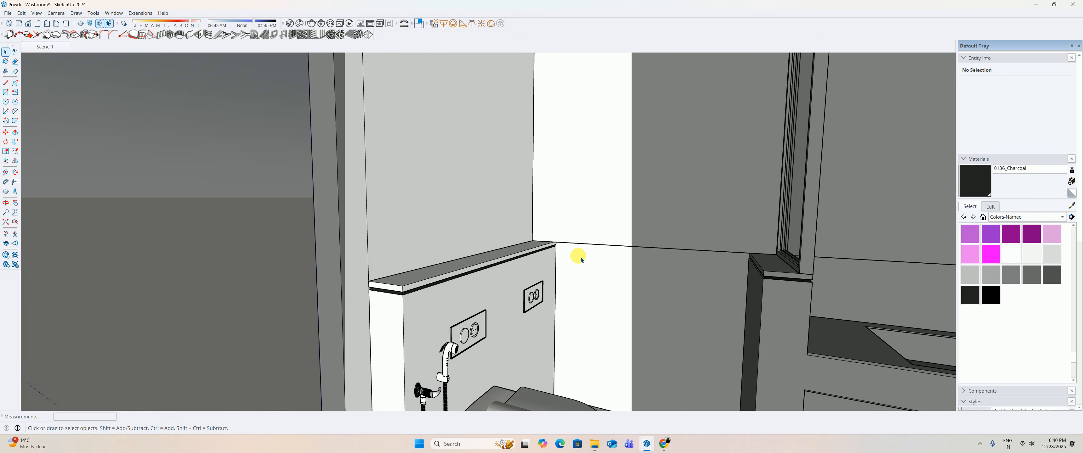
Copy the underside face of the vanity counter, paste it in place outside the group and make it a separate group.
{"action": "scroll", "coordinate": [481, 213], "scroll_direction": "up", "scroll_amount": 8}
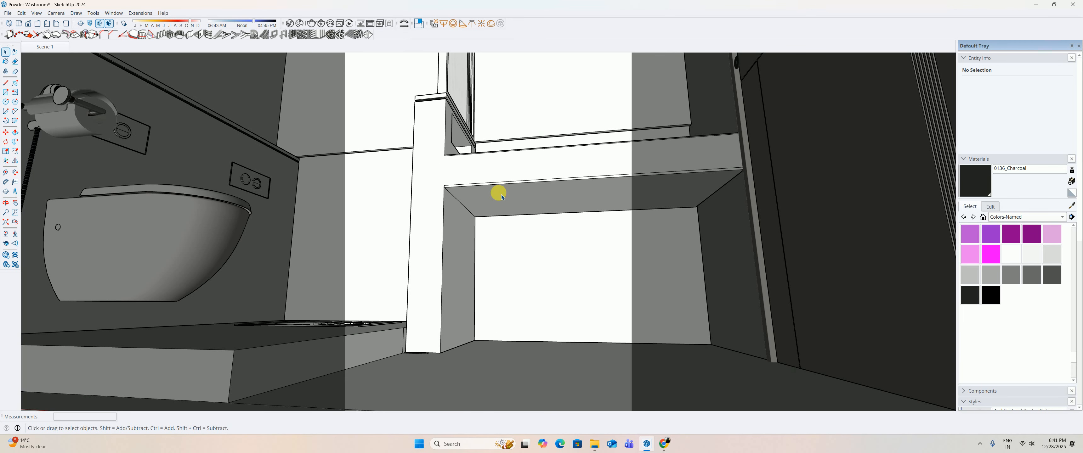
{"action": "double_click", "coordinate": [502, 198]}
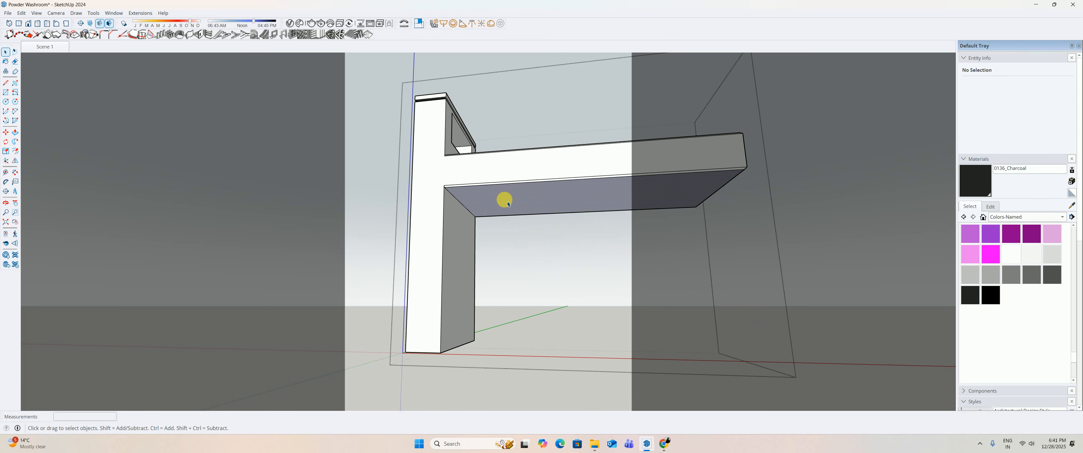
{"action": "key", "text": "Escape"}
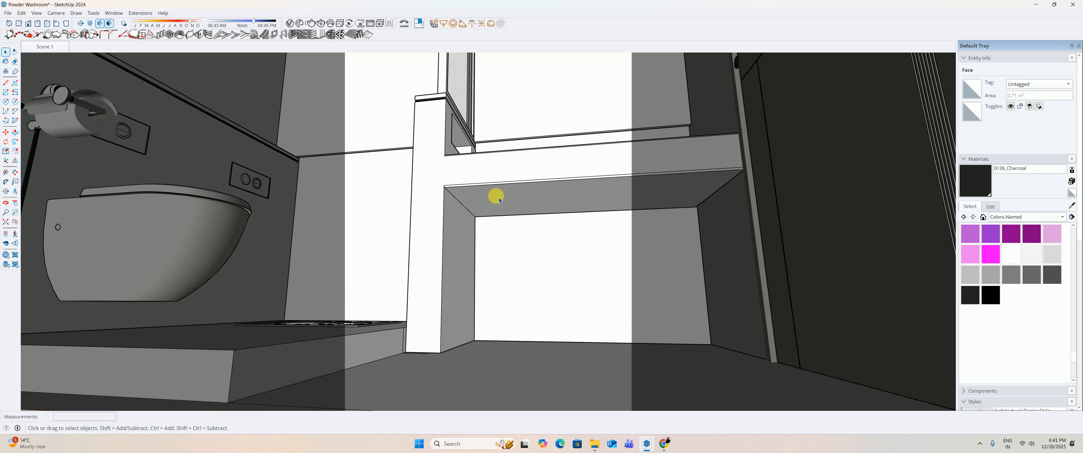
{"action": "left_click", "coordinate": [23, 14]}
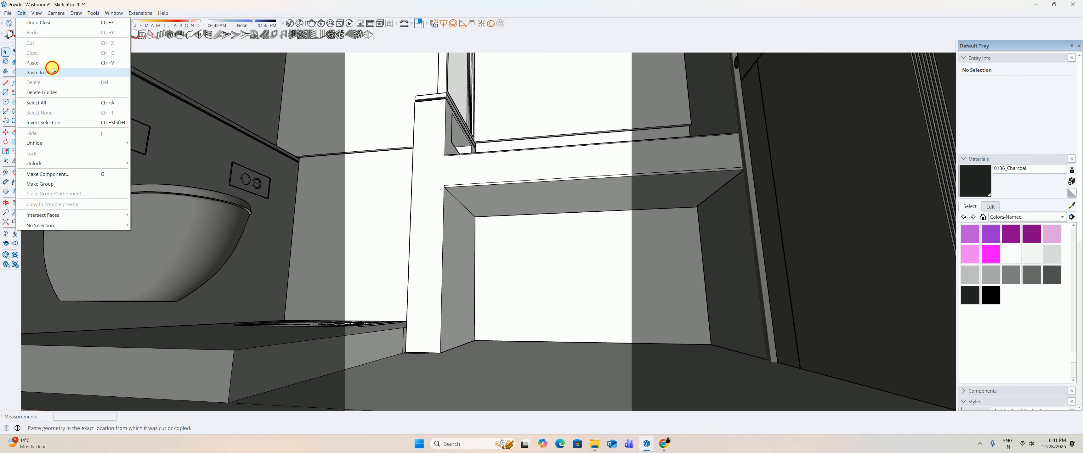
{"action": "left_click", "coordinate": [53, 67]}
{"action": "right_click", "coordinate": [495, 200]}
{"action": "left_click", "coordinate": [488, 201]}
{"action": "right_click", "coordinate": [488, 201]}
{"action": "left_click", "coordinate": [470, 197]}
{"action": "right_click", "coordinate": [470, 198]}
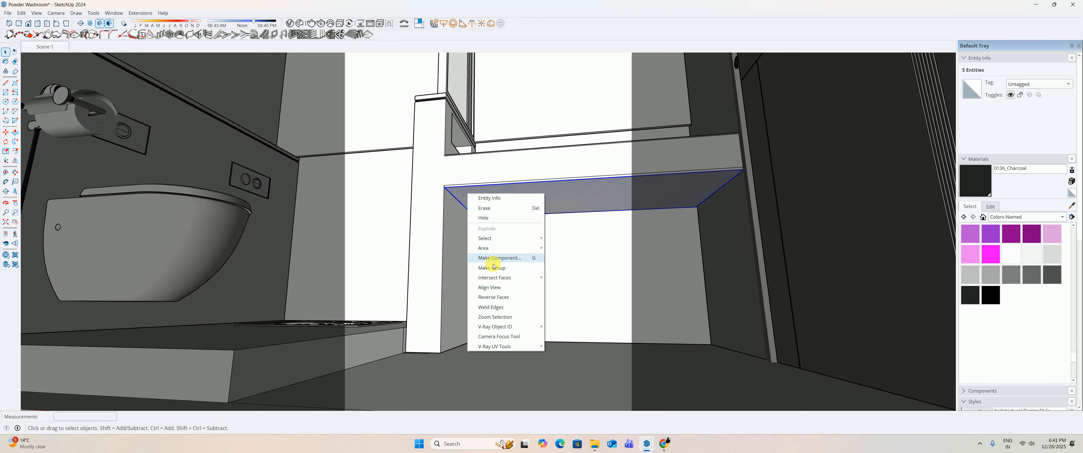
{"action": "left_click", "coordinate": [490, 270]}
Open the new face group under the vanity and extrude the face 500 mm downward.
{"action": "double_click", "coordinate": [488, 204]}
{"action": "left_click", "coordinate": [490, 205]}
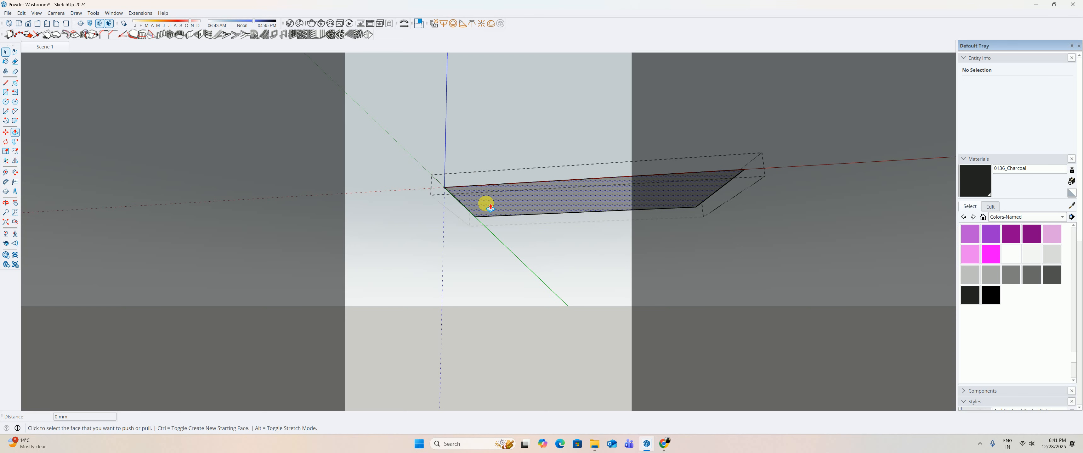
{"action": "key", "text": "p"}
{"action": "left_click", "coordinate": [490, 203]}
{"action": "middle_click_drag", "start_coordinate": [501, 286], "coordinate": [505, 323]}
{"action": "scroll", "coordinate": [449, 366], "scroll_direction": "up", "scroll_amount": 2}
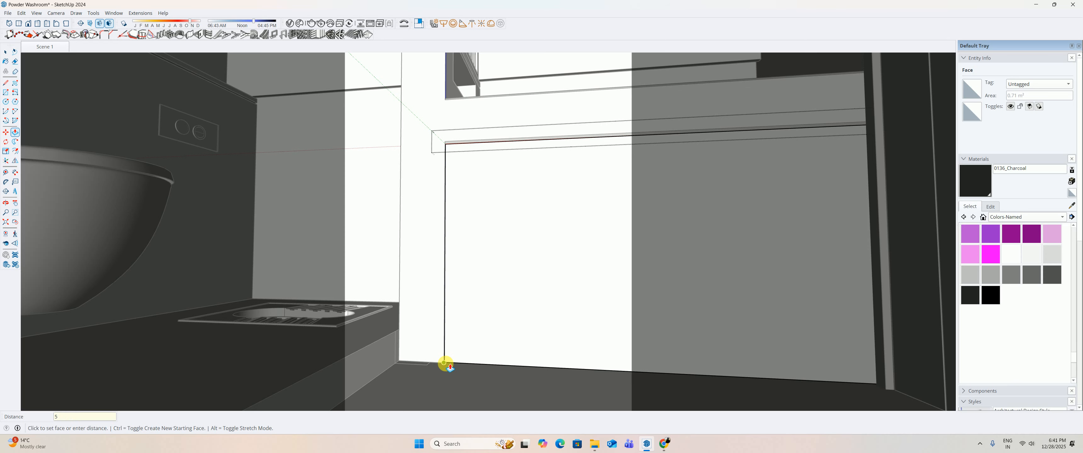
{"action": "key", "text": "Return"}
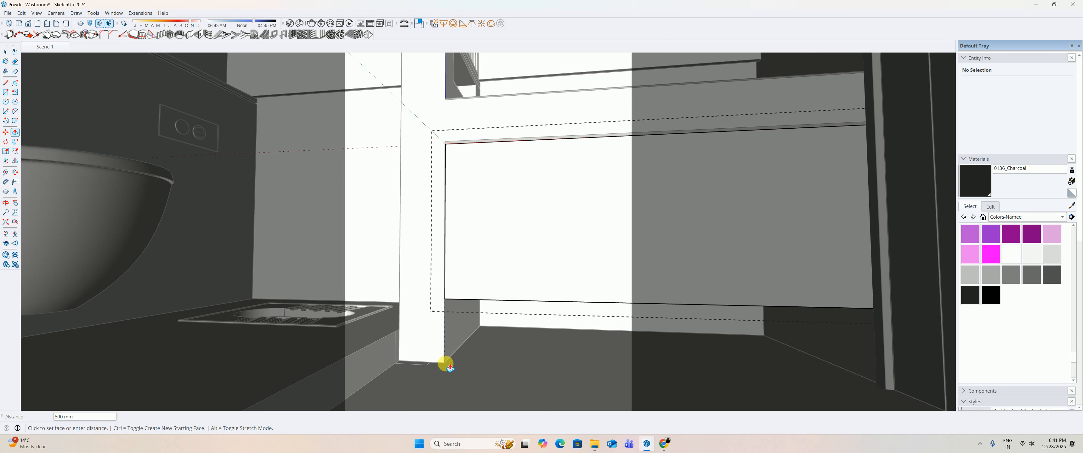
Push the top face of the box under the vanity down by 200 mm to leave a gap below the counter.
{"action": "key", "text": "o"}
{"action": "key", "text": "p"}
{"action": "middle_click_drag", "start_coordinate": [508, 162], "coordinate": [526, 221]}
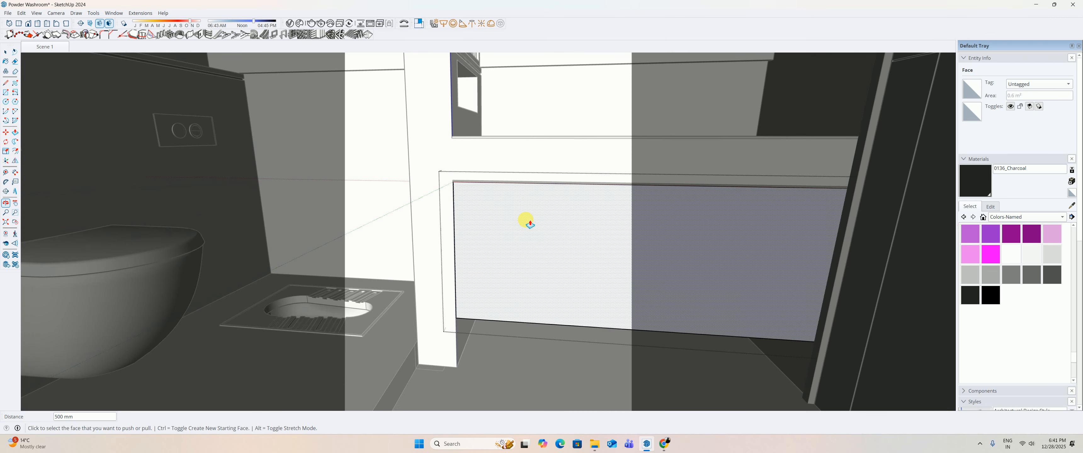
{"action": "key", "text": "i"}
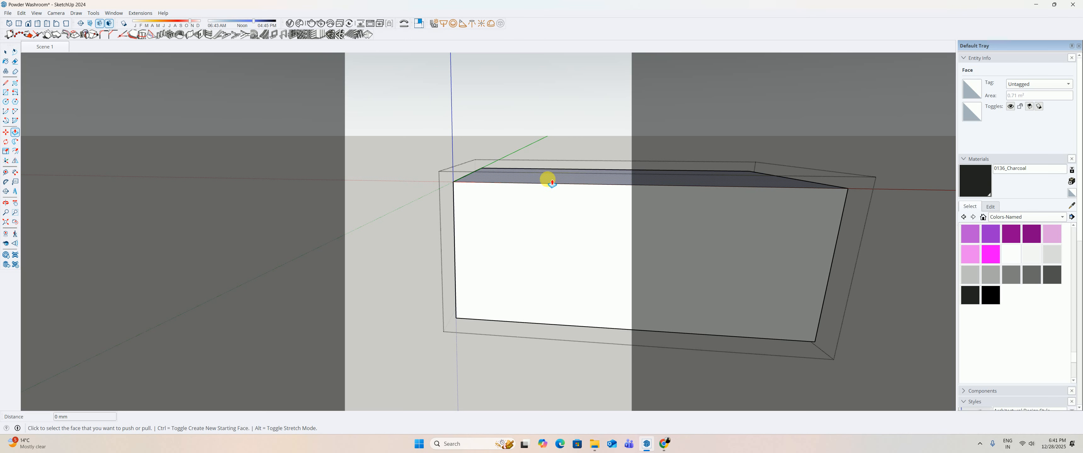
{"action": "left_click", "coordinate": [542, 179]}
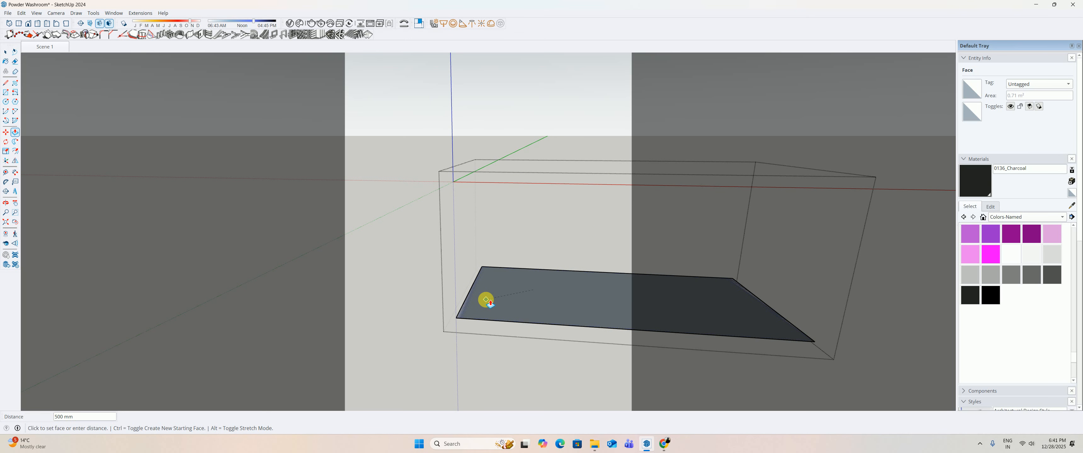
{"action": "key", "text": "Return"}
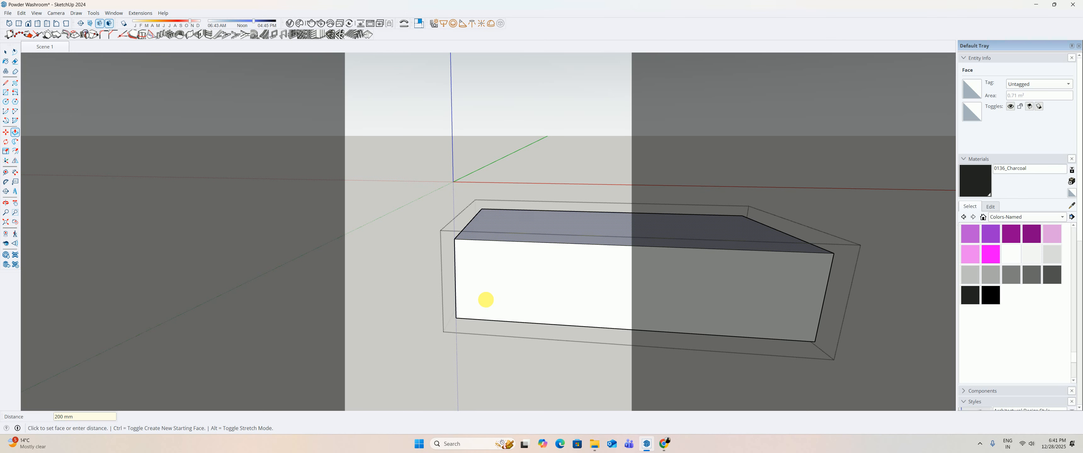
{"action": "key", "text": "i"}
{"action": "middle_click_drag", "start_coordinate": [544, 267], "coordinate": [481, 206]}
{"action": "key", "text": "space"}
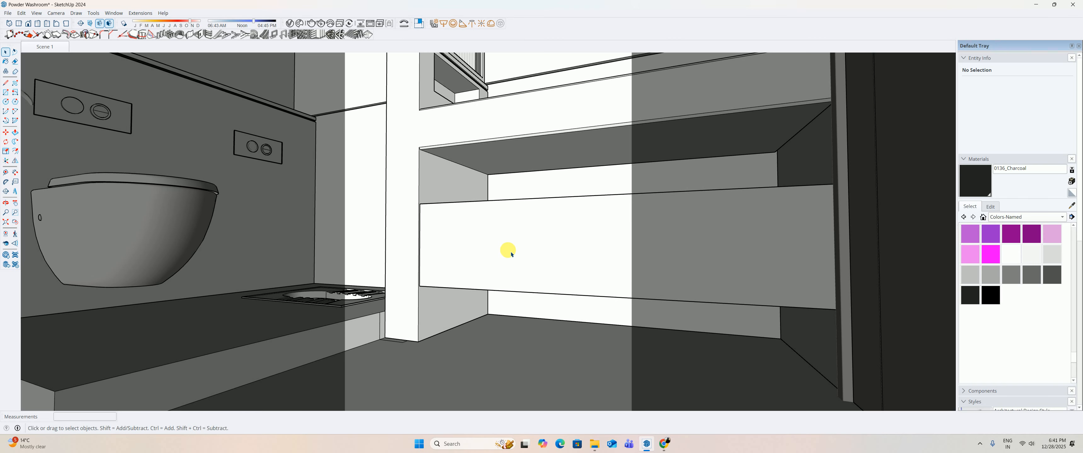
Push the front face of the box under the vanity inward and close its group.
{"action": "middle_click_drag", "start_coordinate": [511, 255], "coordinate": [472, 291]}
{"action": "scroll", "coordinate": [433, 257], "scroll_direction": "up", "scroll_amount": 1}
{"action": "double_click", "coordinate": [441, 258]}
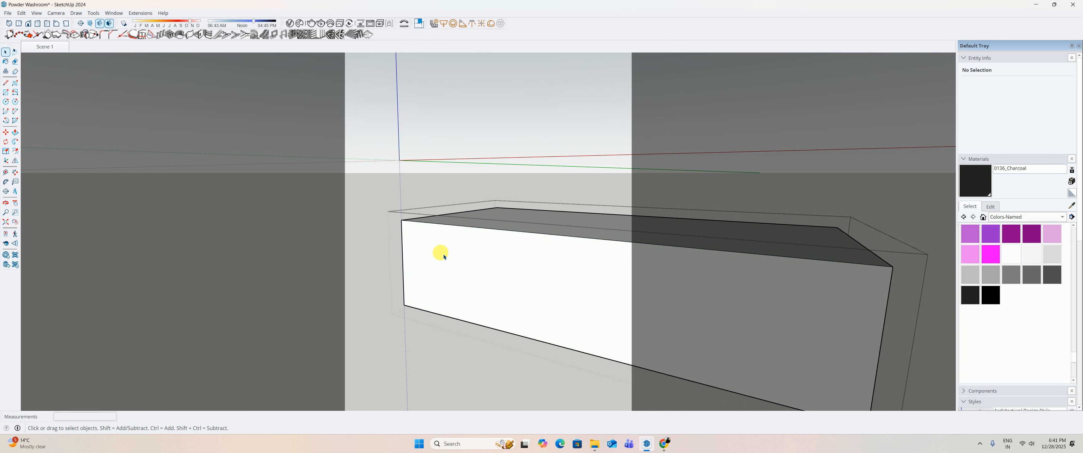
{"action": "middle_click_drag", "start_coordinate": [442, 258], "coordinate": [417, 267]}
{"action": "key", "text": "p"}
{"action": "left_click", "coordinate": [423, 280]}
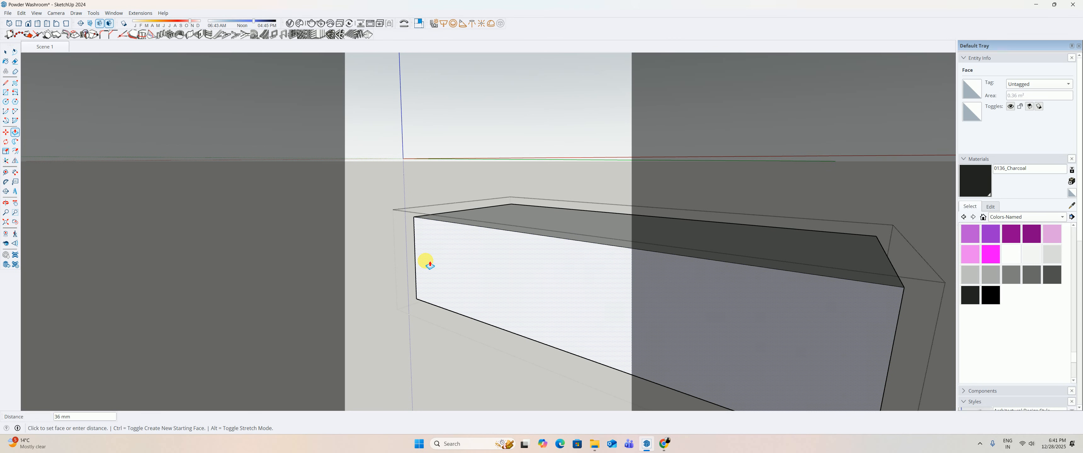
{"action": "key", "text": "Return"}
{"action": "key", "text": "space"}
{"action": "key", "text": "Escape"}
Open the vanity counter group and offset the outline of its underside face inward by 40 mm.
{"action": "middle_click_drag", "start_coordinate": [521, 213], "coordinate": [564, 155]}
{"action": "scroll", "coordinate": [564, 156], "scroll_direction": "down", "scroll_amount": 2}
{"action": "middle_click_drag", "start_coordinate": [523, 181], "coordinate": [486, 191]}
{"action": "double_click", "coordinate": [488, 200]}
{"action": "key", "text": "f"}
{"action": "left_click", "coordinate": [511, 191]}
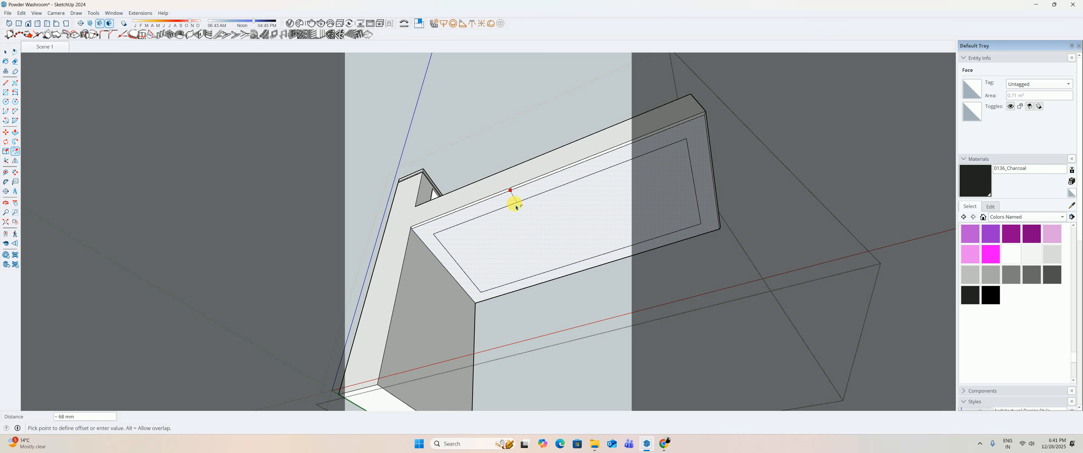
{"action": "type", "text": "40"}
{"action": "key", "text": "Return"}
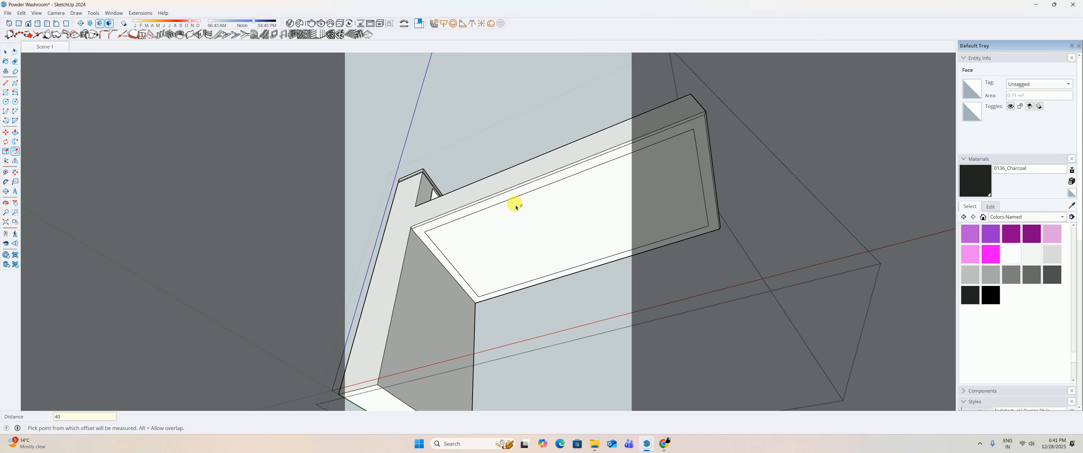
Try to push the inset underside face of the counter upward into a recess.
{"action": "key", "text": "p"}
{"action": "left_click", "coordinate": [552, 259]}
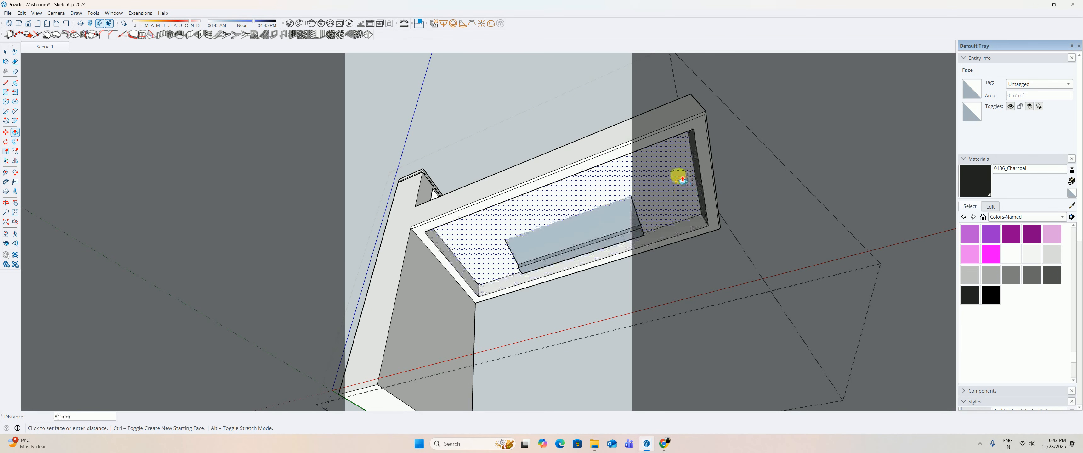
{"action": "left_click", "coordinate": [650, 154]}
{"action": "key", "text": "space"}
Draw a rectangle across the basin cutout from corner to corner and delete the face covering the opening.
{"action": "middle_click_drag", "start_coordinate": [546, 155], "coordinate": [391, 216]}
{"action": "key", "text": "r"}
{"action": "scroll", "coordinate": [410, 222], "scroll_direction": "up", "scroll_amount": 2}
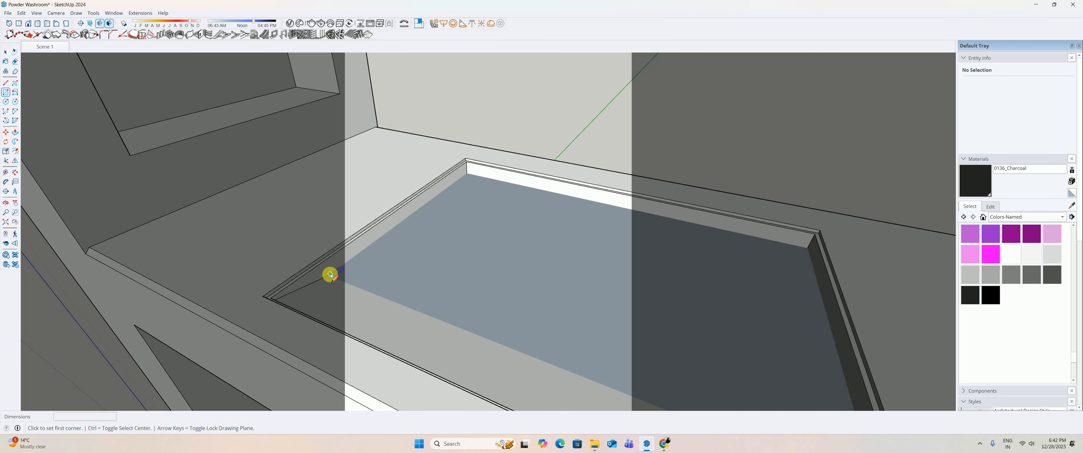
{"action": "left_click", "coordinate": [467, 173]}
{"action": "middle_click_drag", "start_coordinate": [522, 347], "coordinate": [858, 316]}
{"action": "scroll", "coordinate": [744, 169], "scroll_direction": "up", "scroll_amount": 2}
{"action": "left_click", "coordinate": [747, 159]}
{"action": "mouse_move", "coordinate": [667, 212]}
{"action": "middle_mouse_down"}
{"action": "mouse_move", "coordinate": [565, 196]}
{"action": "mouse_move", "coordinate": [593, 229]}
{"action": "mouse_move", "coordinate": [471, 267]}
{"action": "mouse_move", "coordinate": [365, 245]}
{"action": "middle_mouse_up"}
{"action": "key", "text": "space"}
{"action": "left_click", "coordinate": [547, 196]}
{"action": "key", "text": "Delete"}
{"action": "key", "text": "e"}
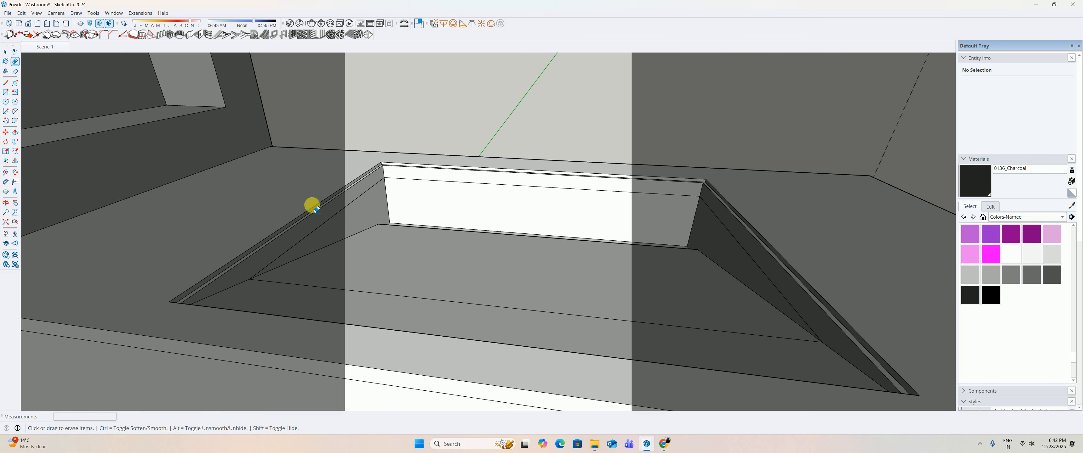
Undo the basin opening edits and the recess, back to the flat inset face on the counter's underside.
{"action": "key", "text": "ctrl+z"}
{"action": "key", "text": "ctrl+y"}
{"action": "key", "text": "ctrl+z"}
{"action": "key", "text": "ctrl+y"}
{"action": "mouse_move", "coordinate": [370, 274]}
{"action": "middle_mouse_down"}
{"action": "mouse_move", "coordinate": [363, 102]}
{"action": "mouse_move", "coordinate": [351, 284]}
{"action": "mouse_move", "coordinate": [397, 244]}
{"action": "mouse_move", "coordinate": [423, 247]}
{"action": "mouse_move", "coordinate": [443, 300]}
{"action": "mouse_move", "coordinate": [437, 159]}
{"action": "middle_mouse_up"}
{"action": "key", "text": "e"}
{"action": "middle_click_drag", "start_coordinate": [699, 181], "coordinate": [572, 248]}
{"action": "key", "text": "space"}
{"action": "key", "text": "ctrl+z"}
{"action": "key", "text": "ctrl+z"}
{"action": "key", "text": "ctrl+z"}
{"action": "mouse_move", "coordinate": [576, 251]}
{"action": "middle_mouse_down"}
{"action": "mouse_move", "coordinate": [534, 251]}
{"action": "mouse_move", "coordinate": [496, 100]}
{"action": "middle_mouse_up"}
{"action": "key", "text": "ctrl+z"}
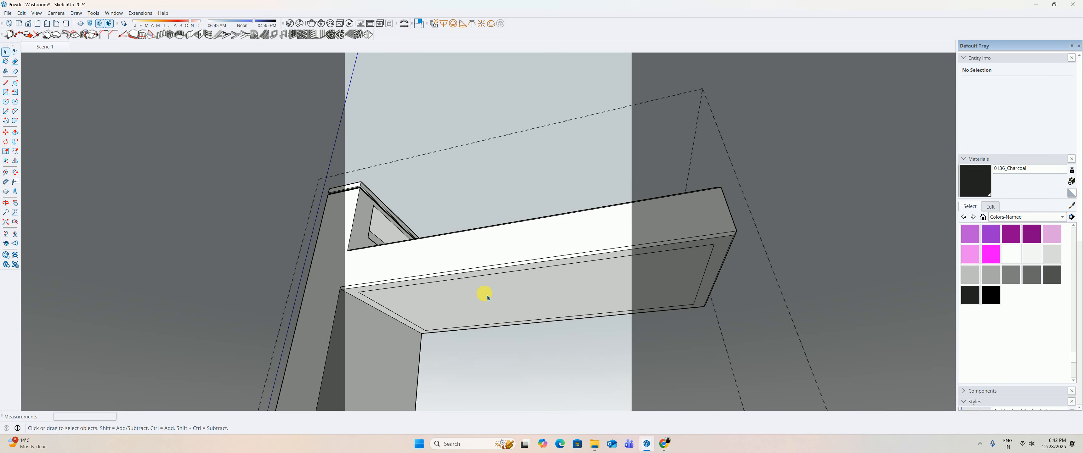
Try a different recess depth for the inset underside face of the counter and undo it.
{"action": "left_click", "coordinate": [488, 297]}
{"action": "middle_click_drag", "start_coordinate": [490, 296], "coordinate": [490, 250]}
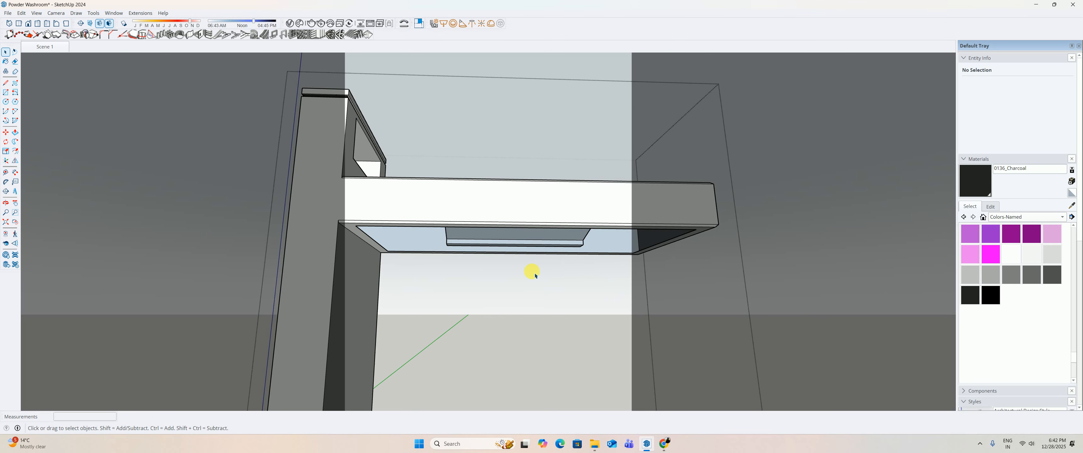
{"action": "middle_click_drag", "start_coordinate": [535, 274], "coordinate": [500, 219]}
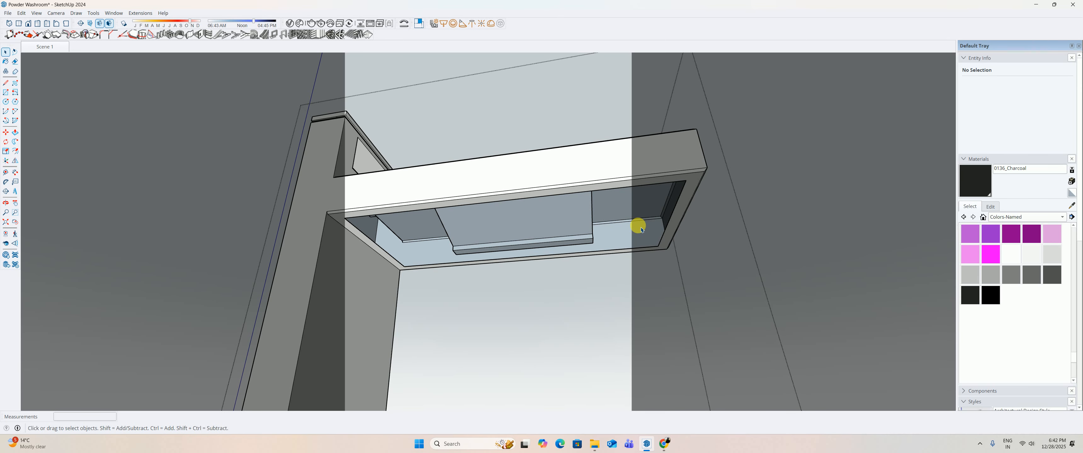
{"action": "key", "text": "ctrl+z"}
{"action": "key", "text": "ctrl+z"}
{"action": "key", "text": "ctrl+y"}
Push the inset underside face of the counter upward to hollow out the counter around the basin.
{"action": "key", "text": "p"}
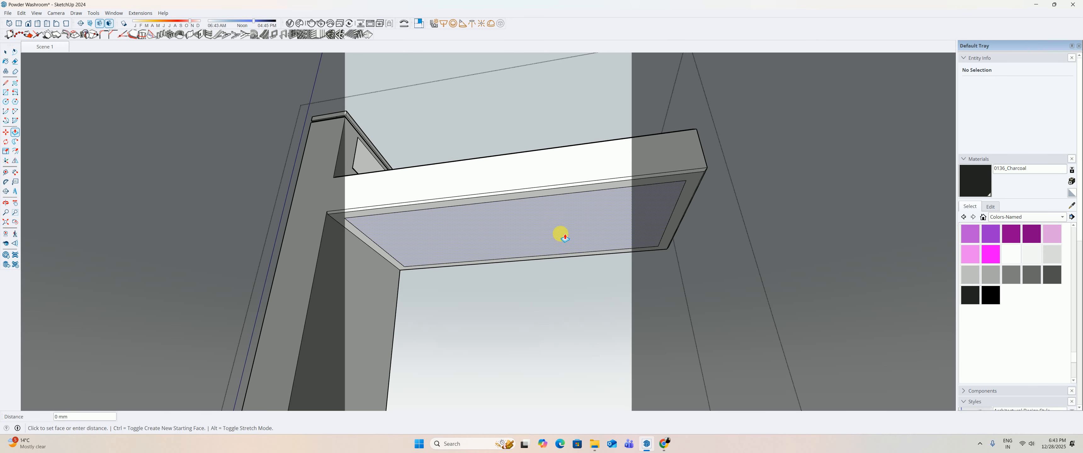
{"action": "left_click", "coordinate": [558, 232]}
{"action": "scroll", "coordinate": [580, 235], "scroll_direction": "up", "scroll_amount": 2}
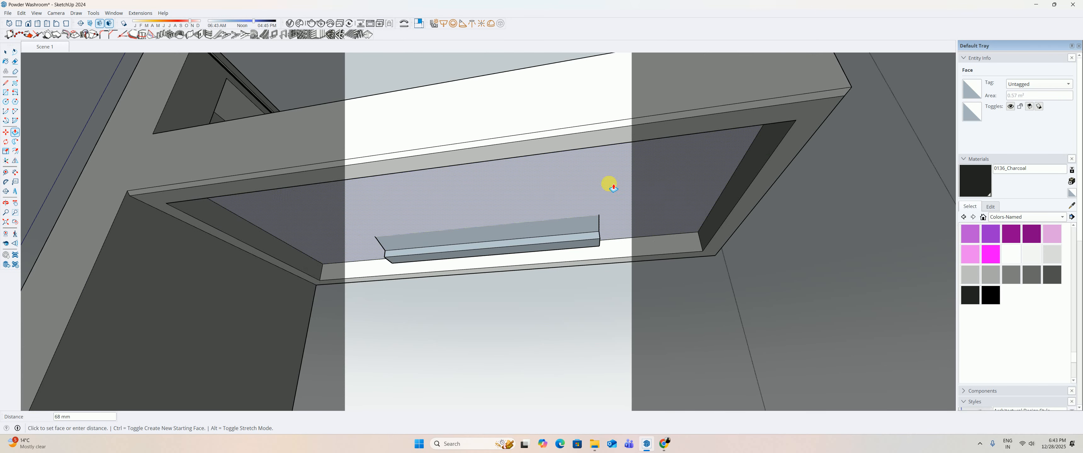
{"action": "left_click", "coordinate": [677, 153]}
Draw a rectangle between opposite corners of the basin cutout and delete its face to open the counter through.
{"action": "middle_click_drag", "start_coordinate": [492, 210], "coordinate": [348, 228]}
{"action": "key", "text": "r"}
{"action": "scroll", "coordinate": [339, 163], "scroll_direction": "up", "scroll_amount": 1}
{"action": "left_click", "coordinate": [351, 157]}
{"action": "scroll", "coordinate": [350, 156], "scroll_direction": "down", "scroll_amount": 3}
{"action": "left_click", "coordinate": [745, 323]}
{"action": "key", "text": "space"}
{"action": "left_click", "coordinate": [509, 249]}
{"action": "key", "text": "Delete"}
Erase the leftover edge at the corner of the basin cutout and close the counter group.
{"action": "middle_click_drag", "start_coordinate": [511, 261], "coordinate": [387, 313]}
{"action": "scroll", "coordinate": [400, 134], "scroll_direction": "up", "scroll_amount": 4}
{"action": "key", "text": "e"}
{"action": "scroll", "coordinate": [496, 153], "scroll_direction": "down", "scroll_amount": 3}
{"action": "middle_click_drag", "start_coordinate": [823, 333], "coordinate": [720, 244], "text": "shift"}
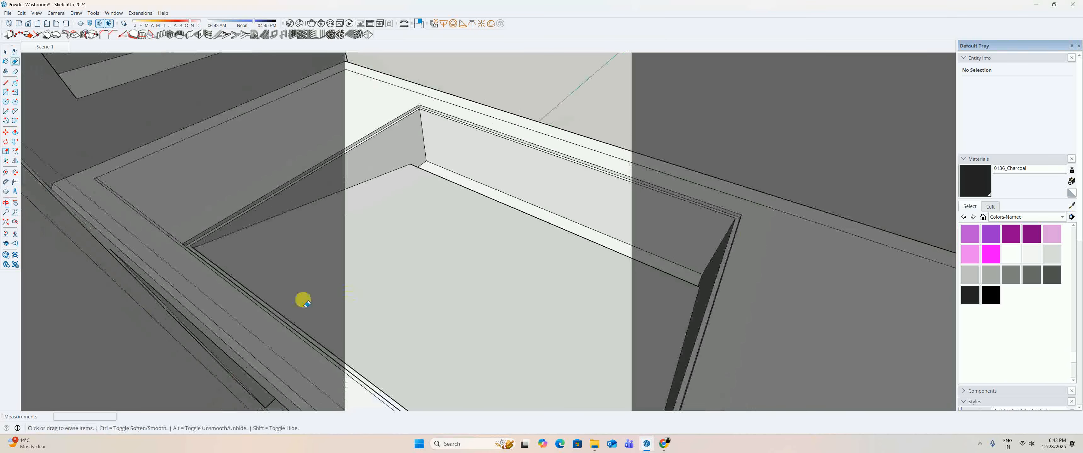
{"action": "middle_click_drag", "start_coordinate": [236, 275], "coordinate": [310, 259], "text": "shift"}
{"action": "scroll", "coordinate": [252, 225], "scroll_direction": "up", "scroll_amount": 3}
{"action": "scroll", "coordinate": [252, 226], "scroll_direction": "up", "scroll_amount": 2}
{"action": "left_click_drag", "start_coordinate": [225, 193], "coordinate": [223, 203]}
{"action": "mouse_move", "coordinate": [247, 207]}
{"action": "middle_mouse_down"}
{"action": "mouse_move", "coordinate": [510, 191]}
{"action": "mouse_move", "coordinate": [600, 228]}
{"action": "mouse_move", "coordinate": [718, 198]}
{"action": "mouse_move", "coordinate": [626, 41]}
{"action": "mouse_move", "coordinate": [625, 79]}
{"action": "middle_mouse_up"}
{"action": "scroll", "coordinate": [488, 207], "scroll_direction": "down", "scroll_amount": 5}
{"action": "key", "text": "space"}
{"action": "mouse_move", "coordinate": [421, 257]}
{"action": "middle_mouse_down"}
{"action": "mouse_move", "coordinate": [396, 300]}
{"action": "mouse_move", "coordinate": [458, 365]}
{"action": "mouse_move", "coordinate": [568, 269]}
{"action": "middle_mouse_up"}
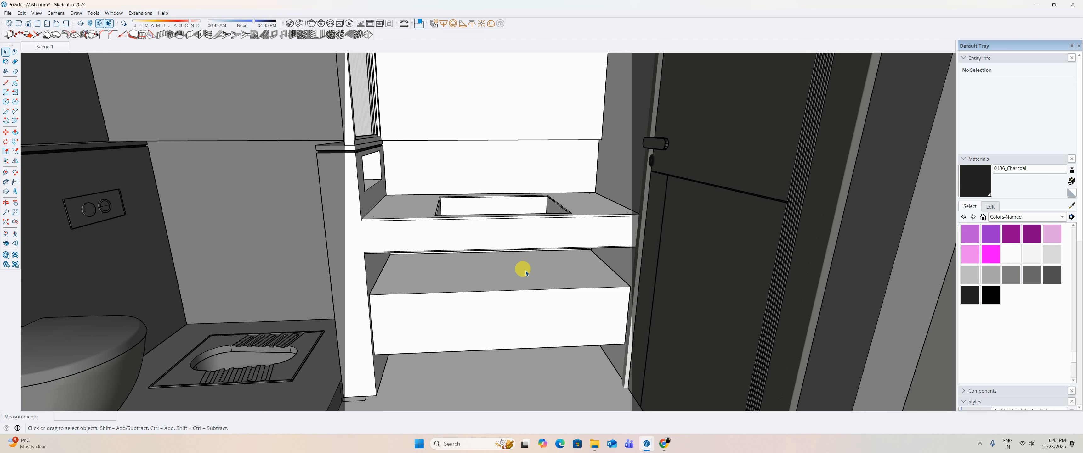
{"action": "scroll", "coordinate": [523, 275], "scroll_direction": "up", "scroll_amount": 6}
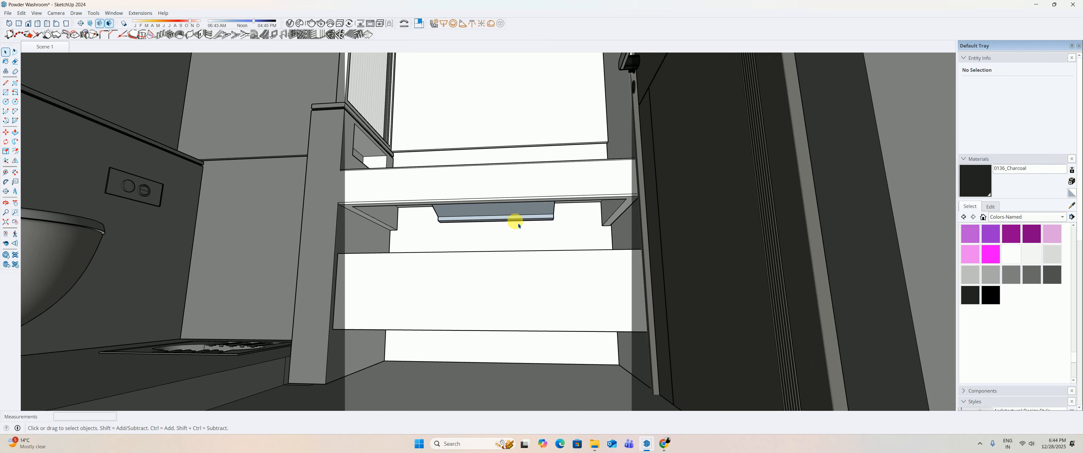
{"action": "scroll", "coordinate": [556, 278], "scroll_direction": "down", "scroll_amount": 5}
Switch to 3D Warehouse in the browser and search the models for "bottle trap".
{"action": "mouse_move", "coordinate": [661, 448]}
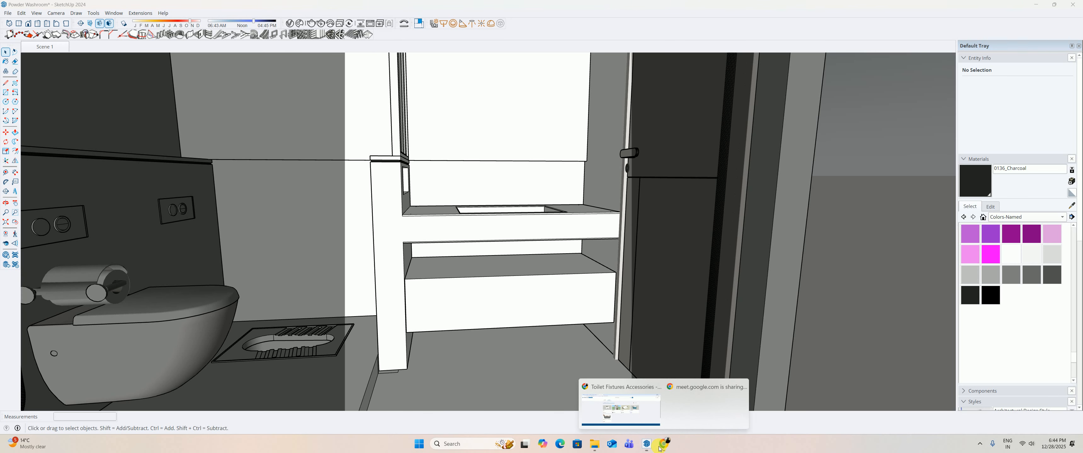
{"action": "left_click", "coordinate": [623, 399]}
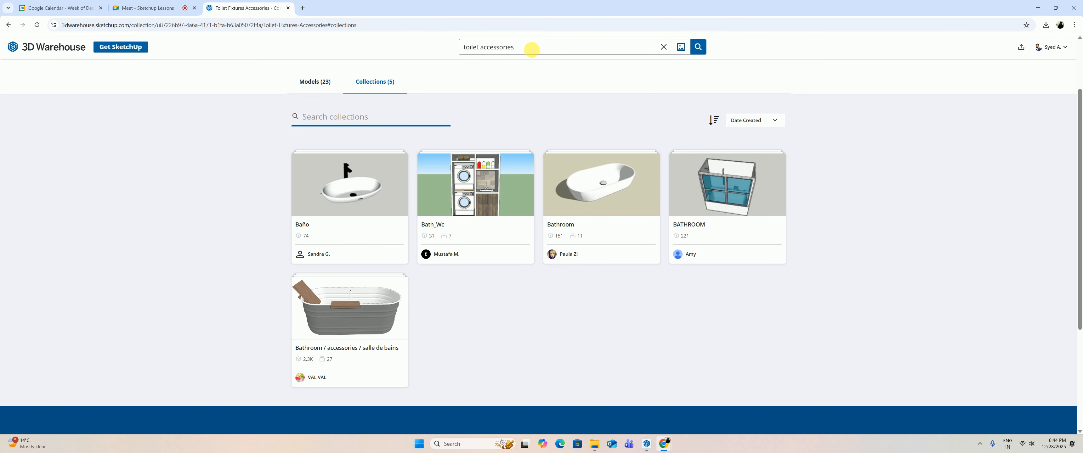
{"action": "left_click_drag", "start_coordinate": [532, 49], "coordinate": [246, 58]}
{"action": "type", "text": "b"}
{"action": "key", "text": "Return"}
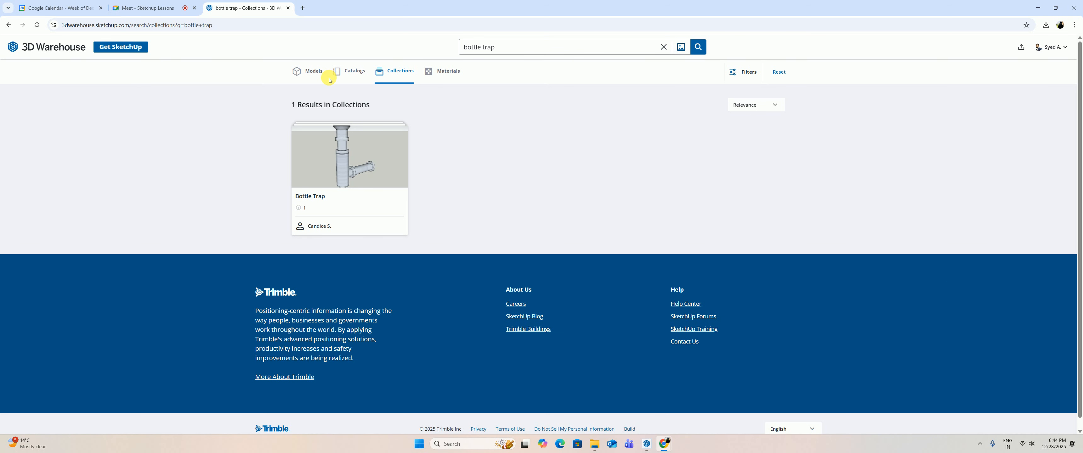
{"action": "left_click", "coordinate": [320, 72]}
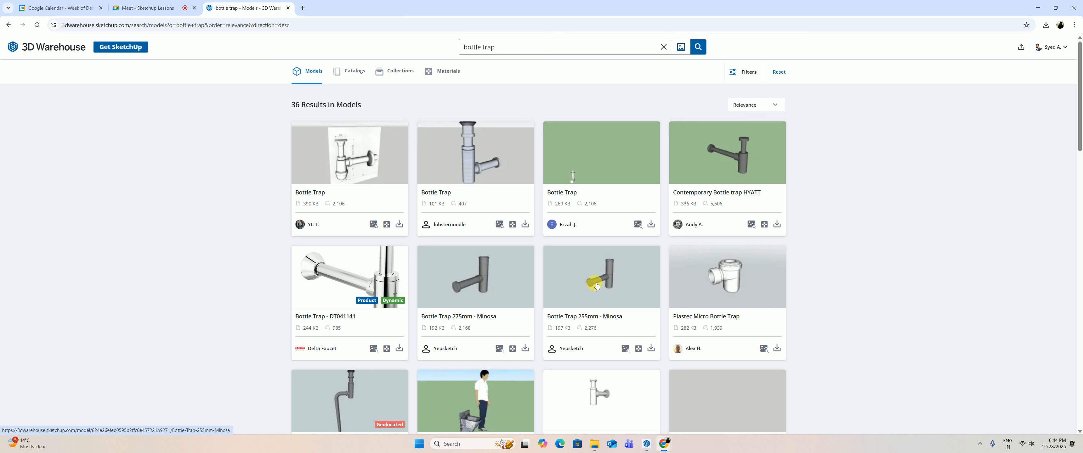
Download the Contemporary Bottle trap HYATT model as a SketchUp file and return to SketchUp.
{"action": "scroll", "coordinate": [630, 271], "scroll_direction": "down", "scroll_amount": 3}
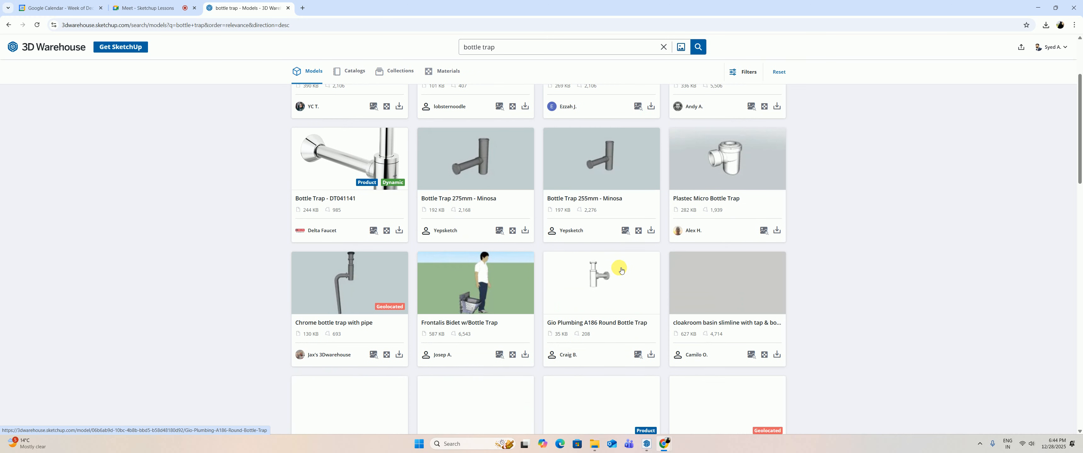
{"action": "scroll", "coordinate": [576, 247], "scroll_direction": "up", "scroll_amount": 2}
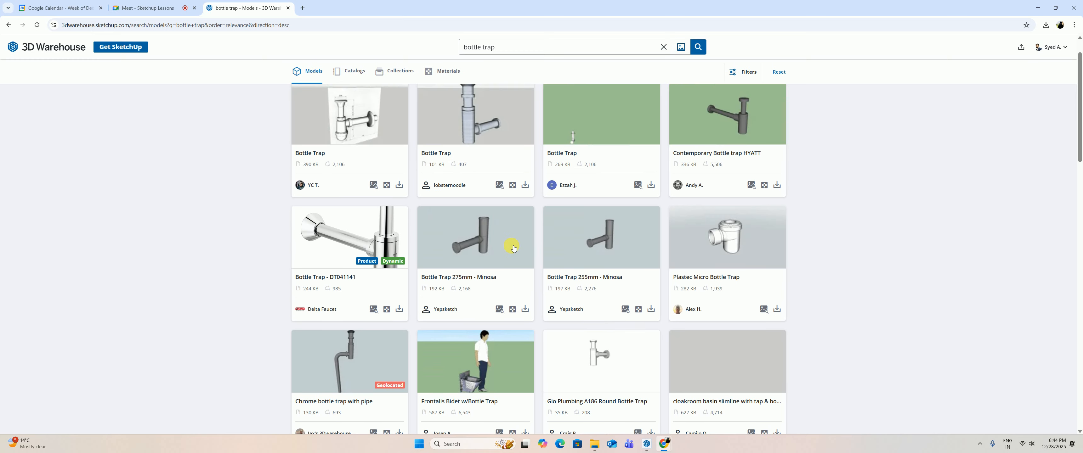
{"action": "scroll", "coordinate": [706, 160], "scroll_direction": "up", "scroll_amount": 1}
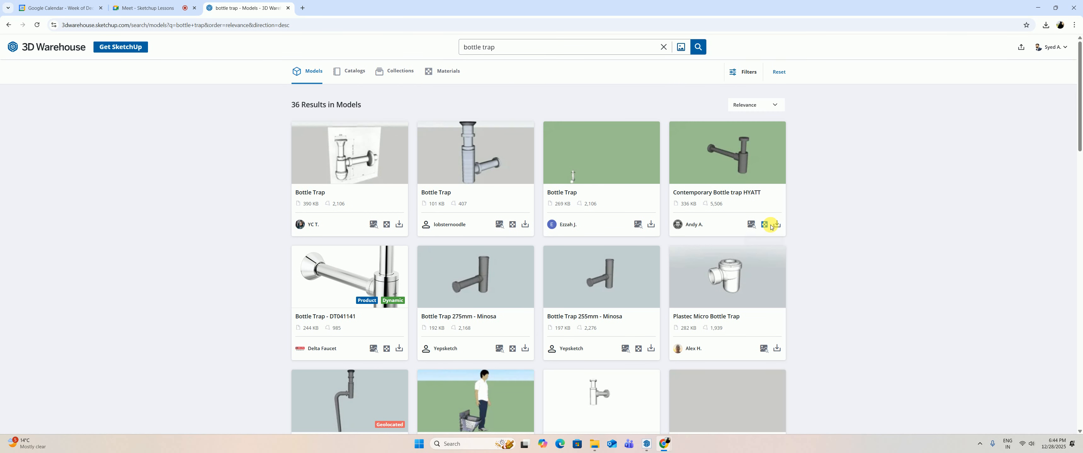
{"action": "left_click", "coordinate": [777, 224]}
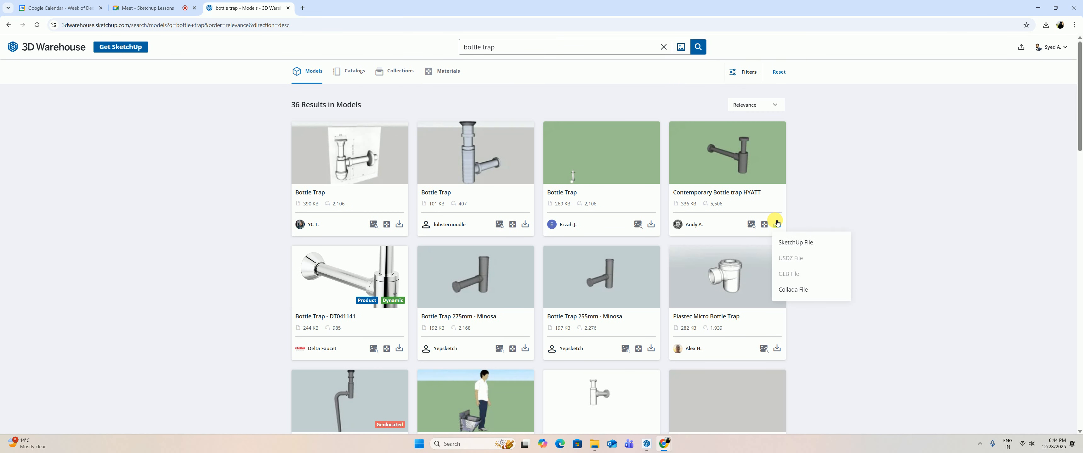
{"action": "left_click", "coordinate": [789, 244]}
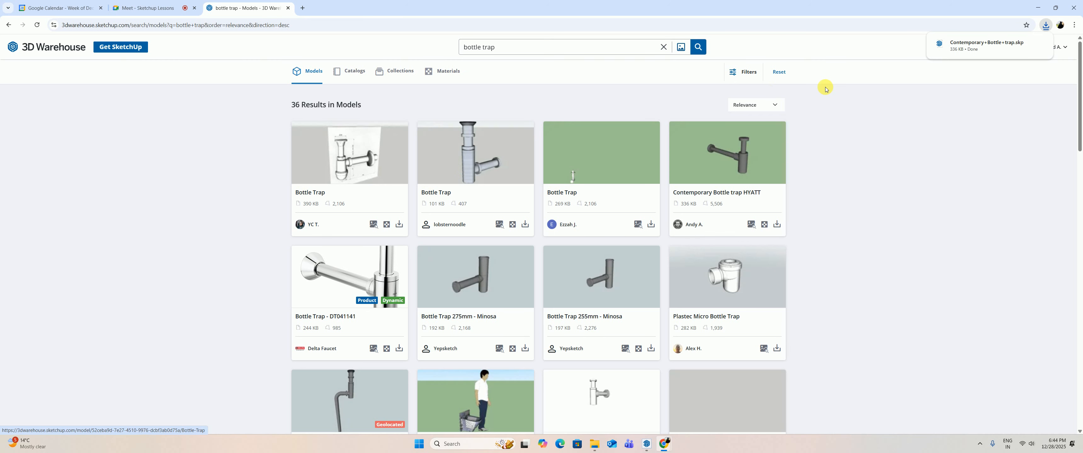
{"action": "left_click", "coordinate": [1038, 8]}
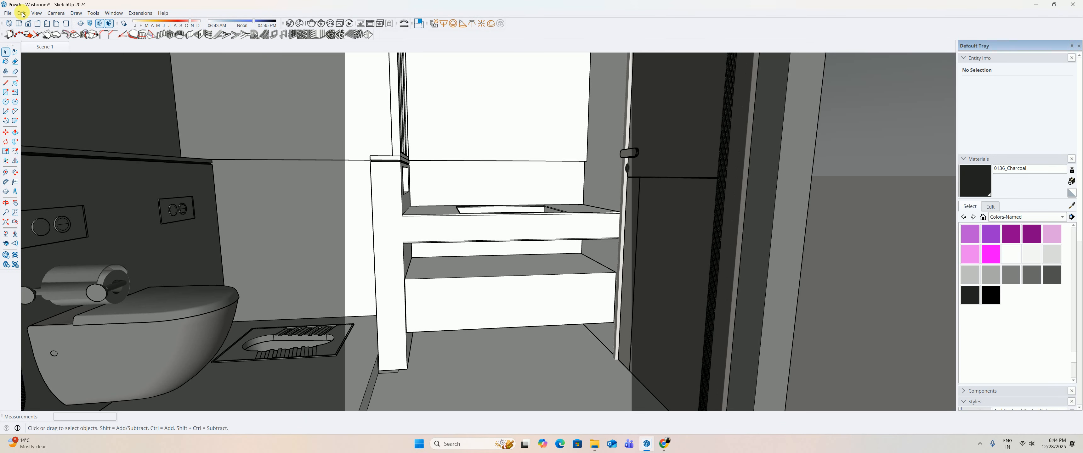
Open the vanity counter group for editing, import the Contemporary+Bottle+trap model and place it in the basin recess.
{"action": "double_click", "coordinate": [434, 231]}
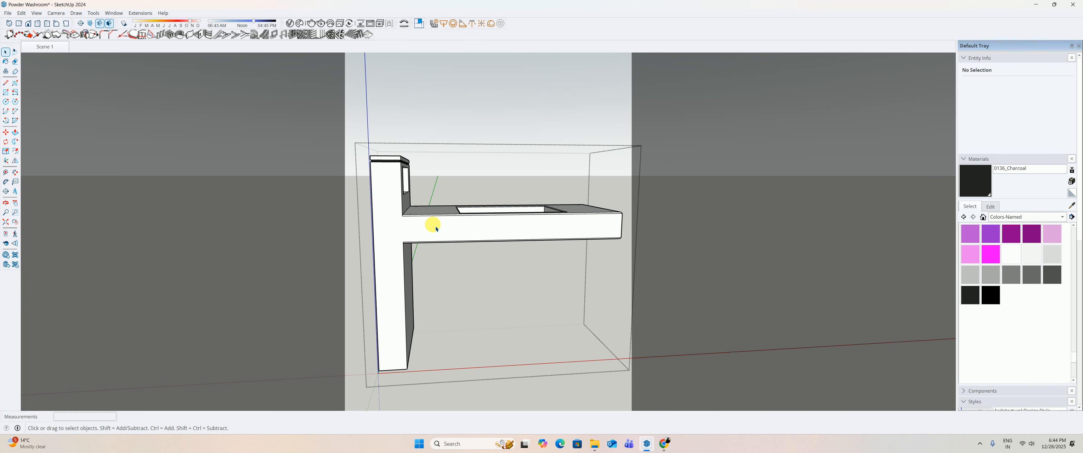
{"action": "middle_click_drag", "start_coordinate": [434, 224], "coordinate": [218, 152]}
{"action": "left_click", "coordinate": [8, 12]}
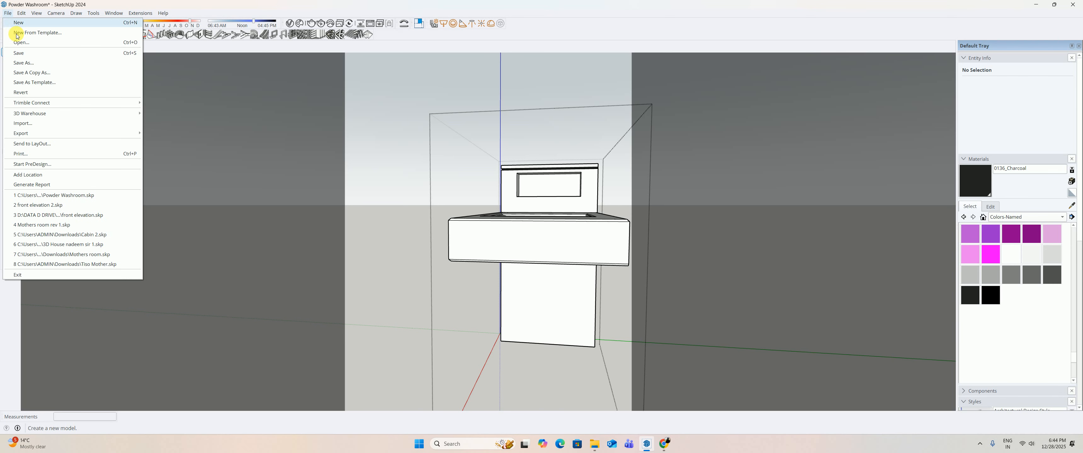
{"action": "left_click", "coordinate": [24, 122]}
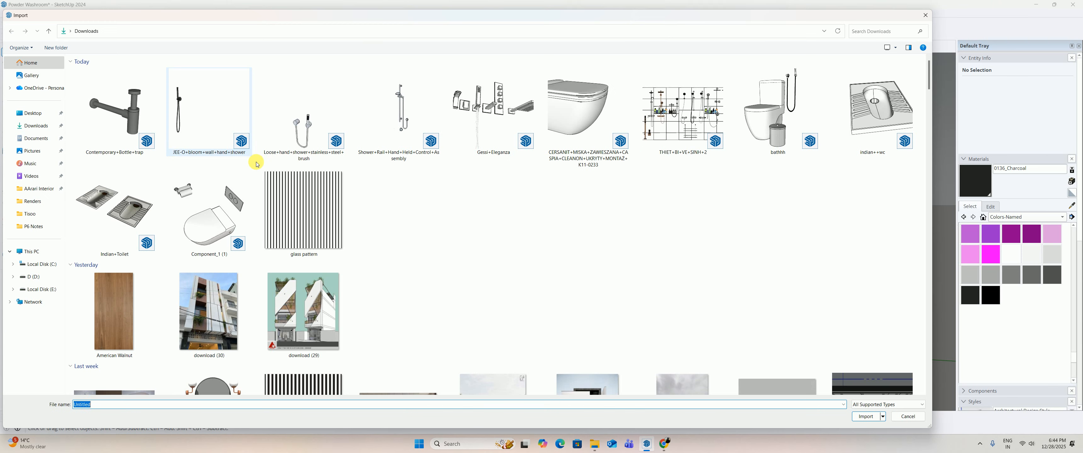
{"action": "left_click", "coordinate": [159, 137]}
{"action": "left_click", "coordinate": [863, 418]}
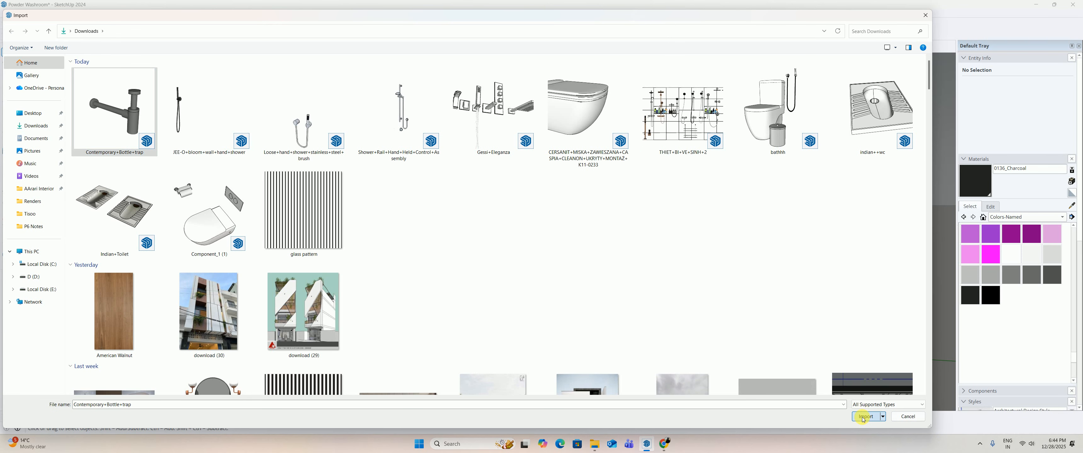
{"action": "middle_click_drag", "start_coordinate": [588, 168], "coordinate": [555, 230]}
{"action": "scroll", "coordinate": [554, 228], "scroll_direction": "up", "scroll_amount": 3}
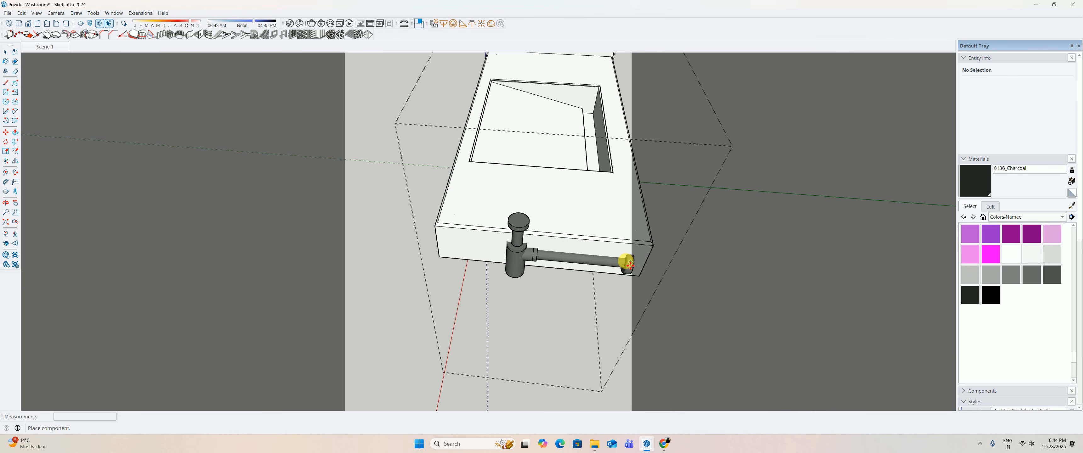
{"action": "middle_click_drag", "start_coordinate": [630, 266], "coordinate": [497, 257]}
{"action": "scroll", "coordinate": [590, 142], "scroll_direction": "up", "scroll_amount": 3}
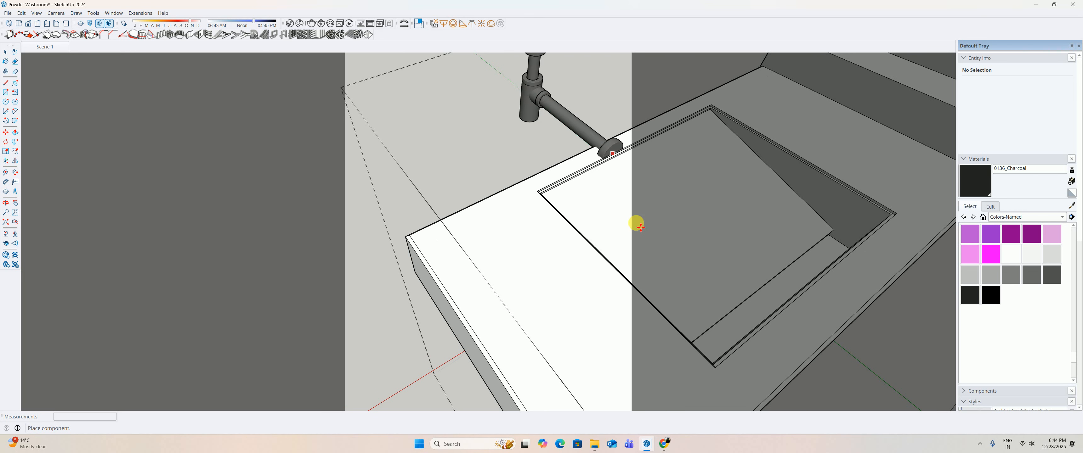
{"action": "scroll", "coordinate": [725, 261], "scroll_direction": "down", "scroll_amount": 2}
{"action": "left_click", "coordinate": [796, 284]}
Move the bottle trap straight down about 260 mm so it sits beneath the basin.
{"action": "middle_click_drag", "start_coordinate": [744, 283], "coordinate": [696, 225]}
{"action": "key", "text": "m"}
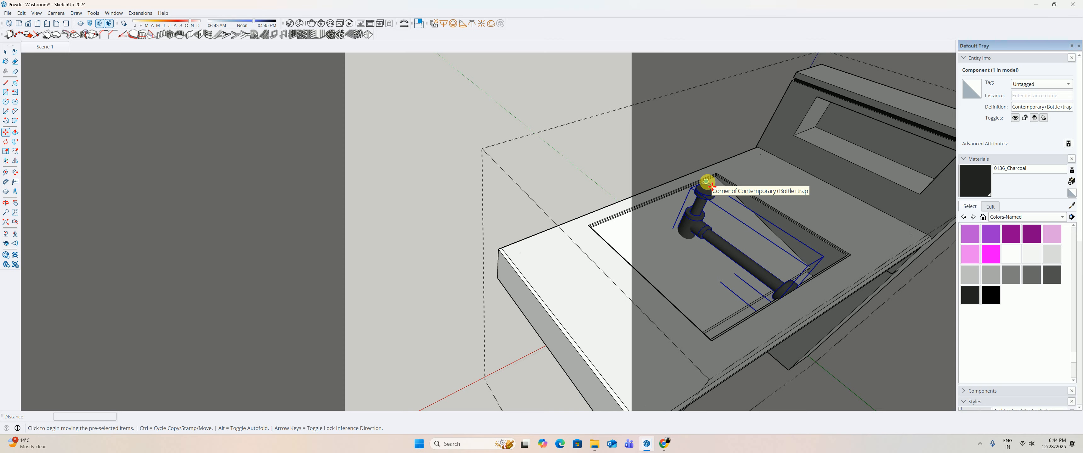
{"action": "left_click", "coordinate": [707, 182]}
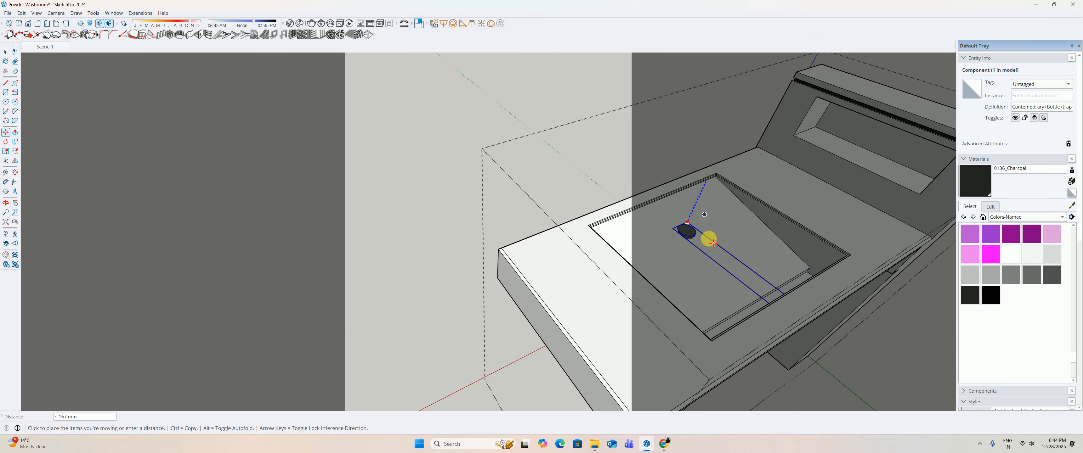
{"action": "left_click", "coordinate": [769, 276]}
Move the bottle trap across the basin so its circular inlet sits in the narrow drain channel.
{"action": "scroll", "coordinate": [765, 265], "scroll_direction": "up", "scroll_amount": 4}
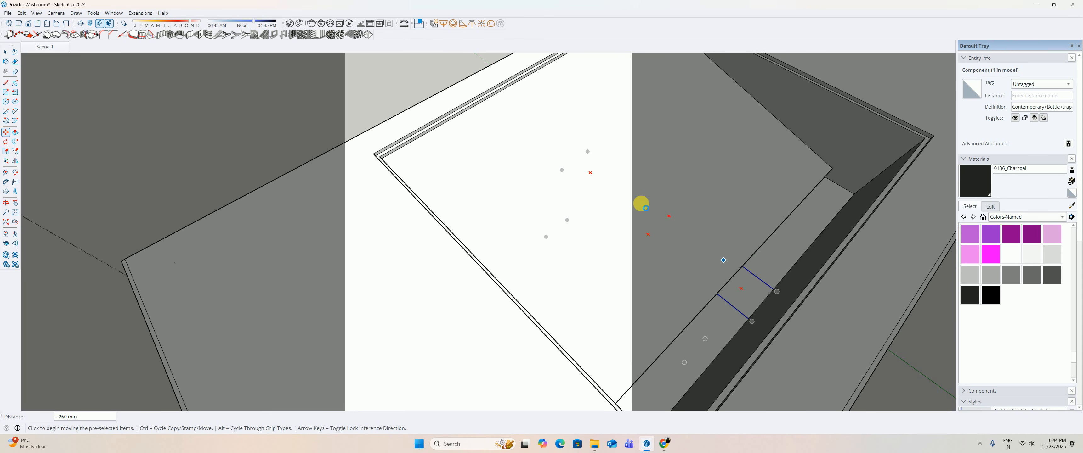
{"action": "left_click", "coordinate": [588, 151]}
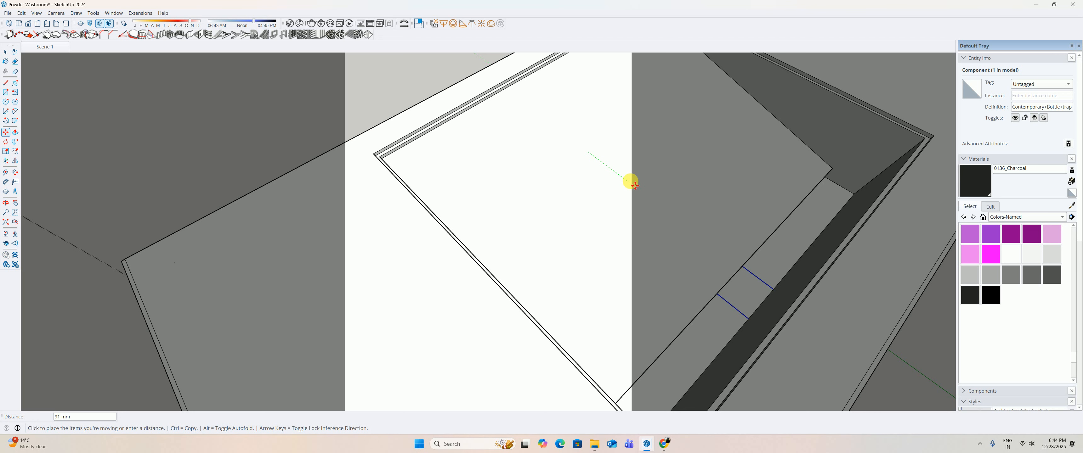
{"action": "scroll", "coordinate": [720, 252], "scroll_direction": "up", "scroll_amount": 2}
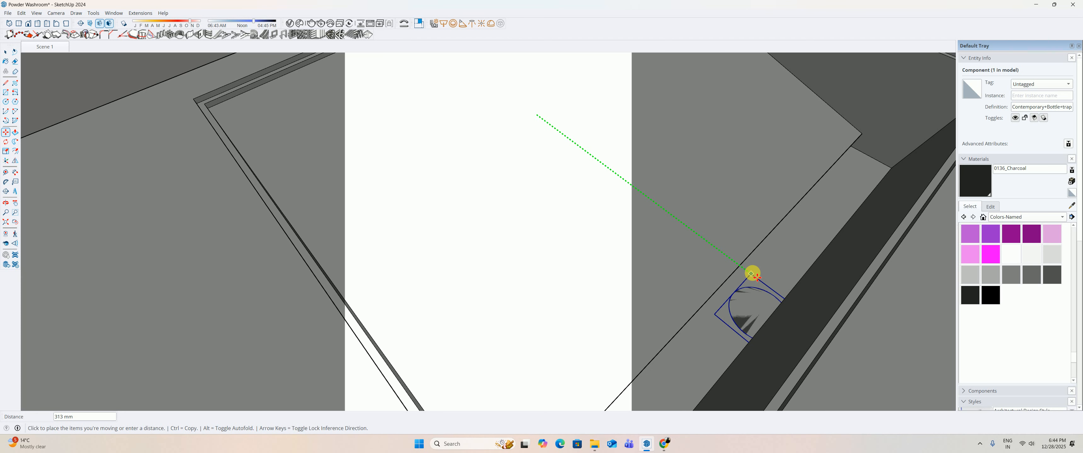
{"action": "scroll", "coordinate": [752, 274], "scroll_direction": "up", "scroll_amount": 3}
{"action": "middle_click_drag", "start_coordinate": [731, 285], "coordinate": [604, 286]}
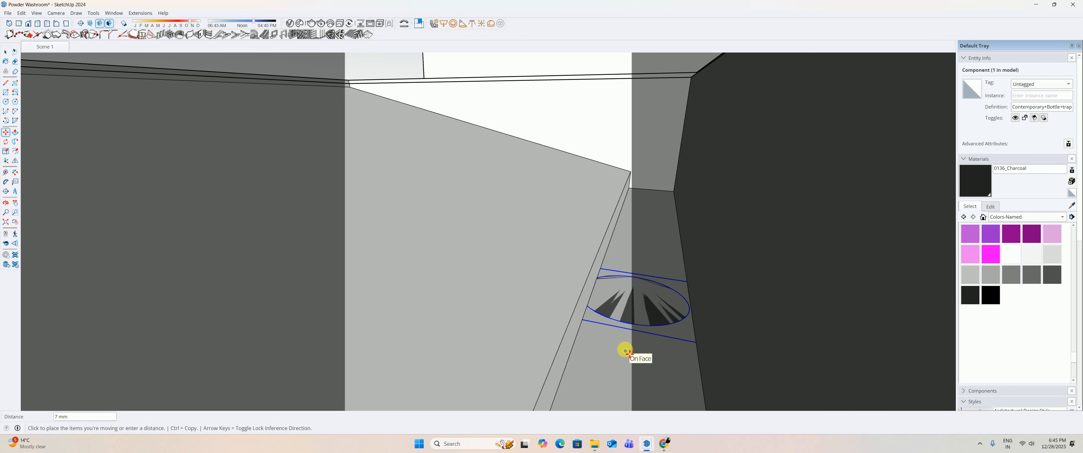
{"action": "key", "text": "Return"}
Move the channel-side end face of the sloping basin slab 10 mm outward to widen the drain channel.
{"action": "key", "text": "space"}
{"action": "scroll", "coordinate": [636, 302], "scroll_direction": "up", "scroll_amount": 2}
{"action": "middle_click_drag", "start_coordinate": [636, 302], "coordinate": [583, 307]}
{"action": "double_click", "coordinate": [548, 277]}
{"action": "middle_click_drag", "start_coordinate": [547, 277], "coordinate": [549, 311]}
{"action": "left_click", "coordinate": [549, 310]}
{"action": "key", "text": "m"}
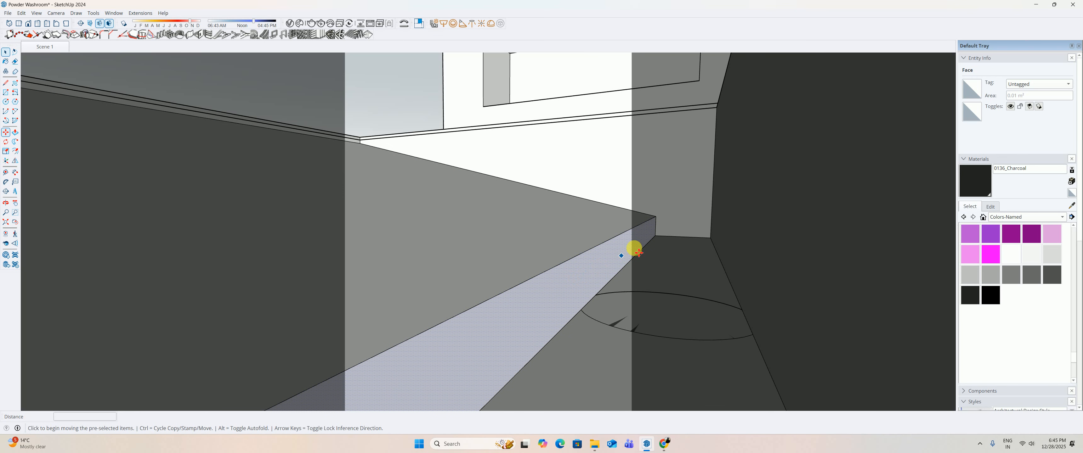
{"action": "left_click", "coordinate": [655, 236]}
{"action": "type", "text": "10"}
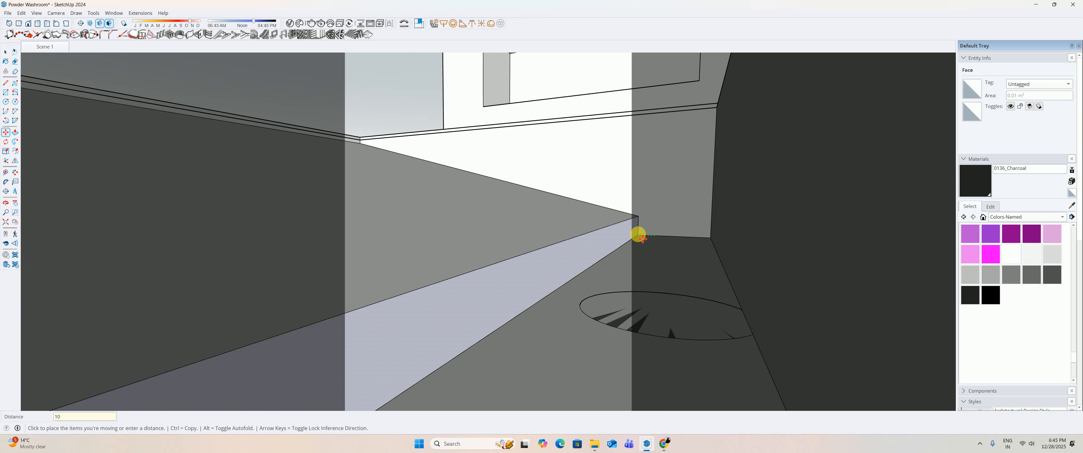
{"action": "key", "text": "Return"}
Shift the bottle trap about 4 mm sideways to fit its inlet between the drain channel walls.
{"action": "key", "text": "space"}
{"action": "left_click", "coordinate": [613, 323]}
{"action": "key", "text": "m"}
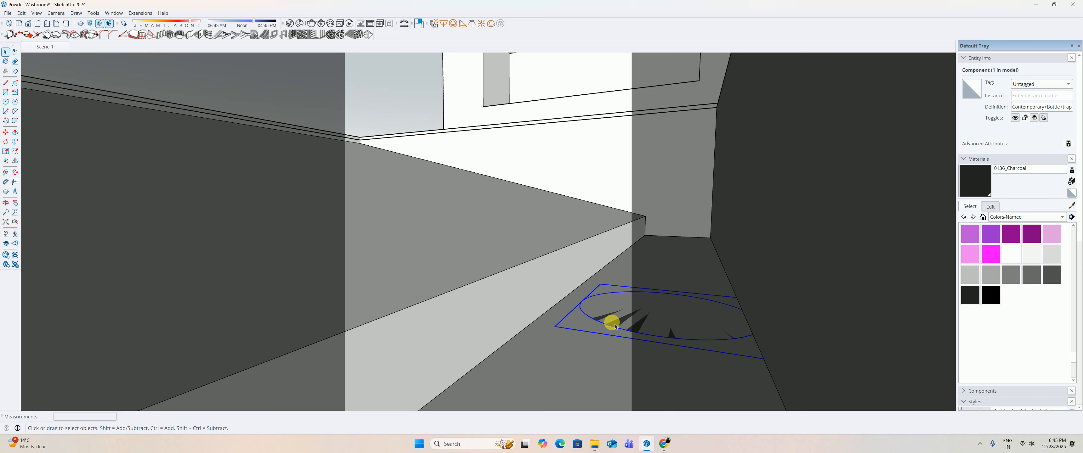
{"action": "left_click", "coordinate": [615, 346]}
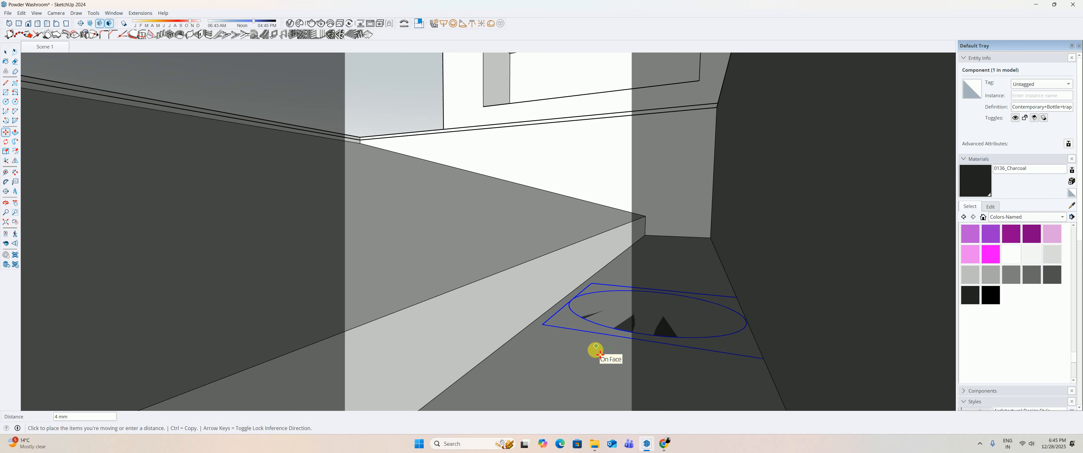
{"action": "key", "text": "Escape"}
{"action": "middle_click_drag", "start_coordinate": [598, 352], "coordinate": [617, 302]}
{"action": "key", "text": "space"}
Open the bottle trap component for editing from beneath the counter.
{"action": "scroll", "coordinate": [624, 301], "scroll_direction": "up", "scroll_amount": 2}
{"action": "left_click", "coordinate": [612, 335]}
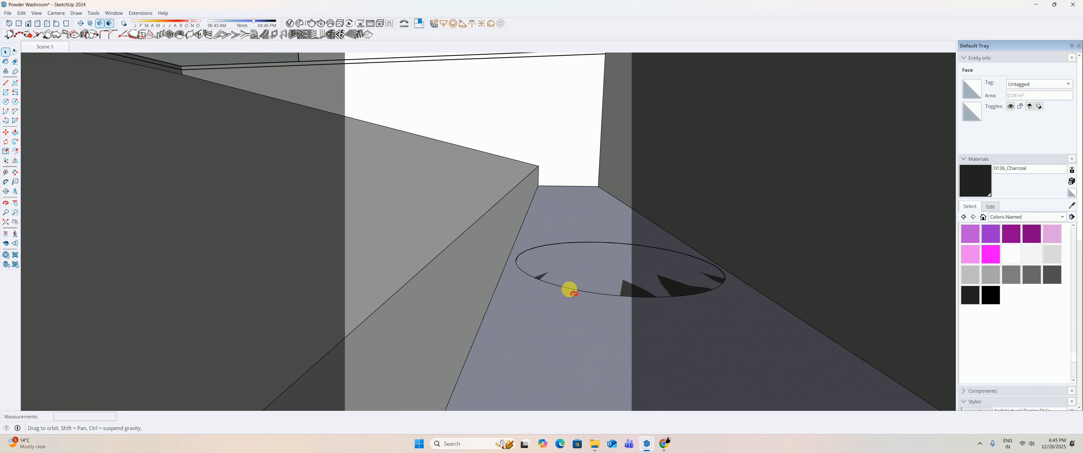
{"action": "middle_click_drag", "start_coordinate": [563, 352], "coordinate": [546, 295]}
{"action": "left_click", "coordinate": [590, 277]}
{"action": "scroll", "coordinate": [560, 278], "scroll_direction": "down", "scroll_amount": 2}
{"action": "middle_click_drag", "start_coordinate": [561, 278], "coordinate": [491, 155]}
{"action": "scroll", "coordinate": [532, 208], "scroll_direction": "down", "scroll_amount": 2}
{"action": "middle_click_drag", "start_coordinate": [554, 245], "coordinate": [110, 237]}
{"action": "middle_click_drag", "start_coordinate": [246, 252], "coordinate": [373, 271]}
{"action": "scroll", "coordinate": [211, 207], "scroll_direction": "down", "scroll_amount": 3}
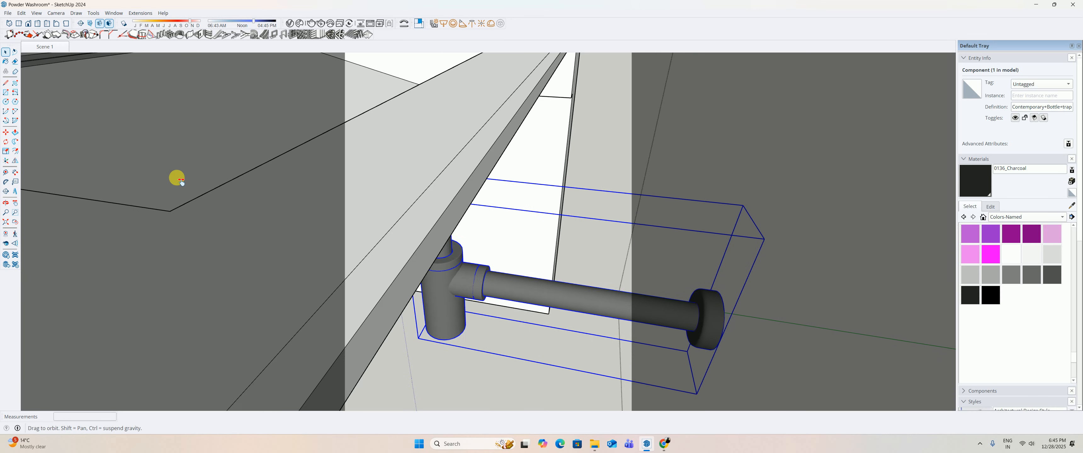
{"action": "double_click", "coordinate": [480, 279]}
Copy the circular top edge of the trap's inlet disc from its nested component and leave the component.
{"action": "left_click", "coordinate": [410, 177]}
{"action": "scroll", "coordinate": [379, 173], "scroll_direction": "up", "scroll_amount": 4}
{"action": "scroll", "coordinate": [438, 211], "scroll_direction": "up", "scroll_amount": 1}
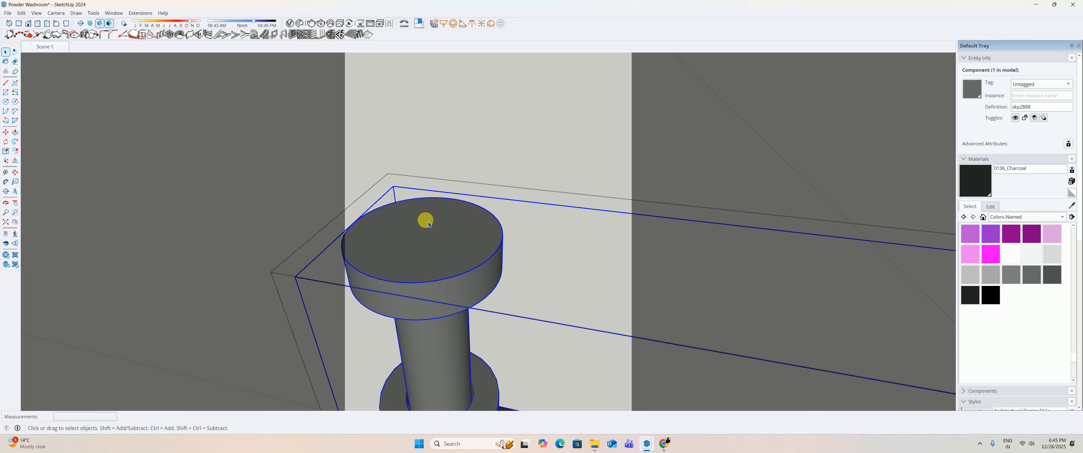
{"action": "double_click", "coordinate": [425, 232]}
{"action": "left_click", "coordinate": [424, 232]}
{"action": "double_click", "coordinate": [424, 232]}
{"action": "left_click", "coordinate": [492, 257]}
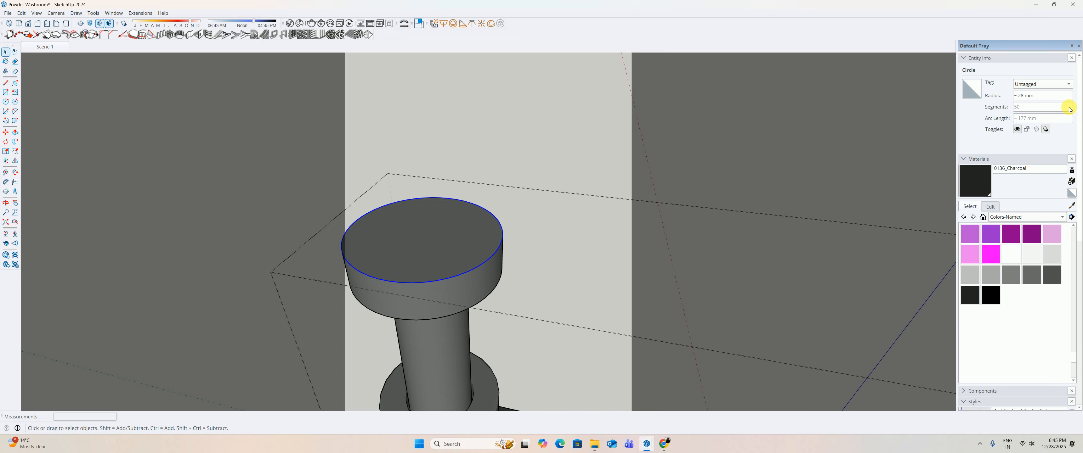
{"action": "middle_click_drag", "start_coordinate": [916, 212], "coordinate": [760, 189]}
{"action": "left_click", "coordinate": [760, 189]}
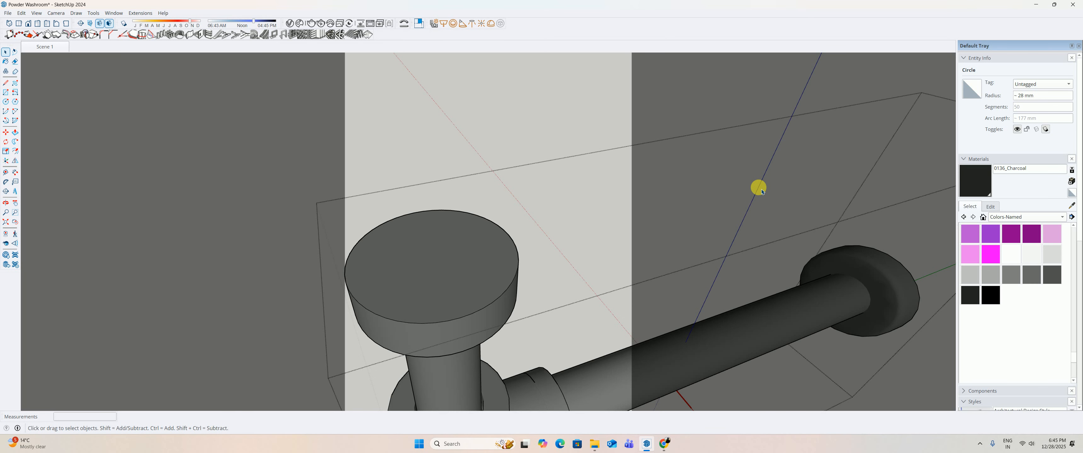
{"action": "scroll", "coordinate": [599, 218], "scroll_direction": "down", "scroll_amount": 6}
{"action": "mouse_move", "coordinate": [574, 286]}
{"action": "middle_mouse_down"}
{"action": "mouse_move", "coordinate": [576, 308]}
{"action": "mouse_move", "coordinate": [609, 289]}
{"action": "mouse_move", "coordinate": [641, 242]}
{"action": "mouse_move", "coordinate": [584, 274]}
{"action": "mouse_move", "coordinate": [430, 169]}
{"action": "middle_mouse_up"}
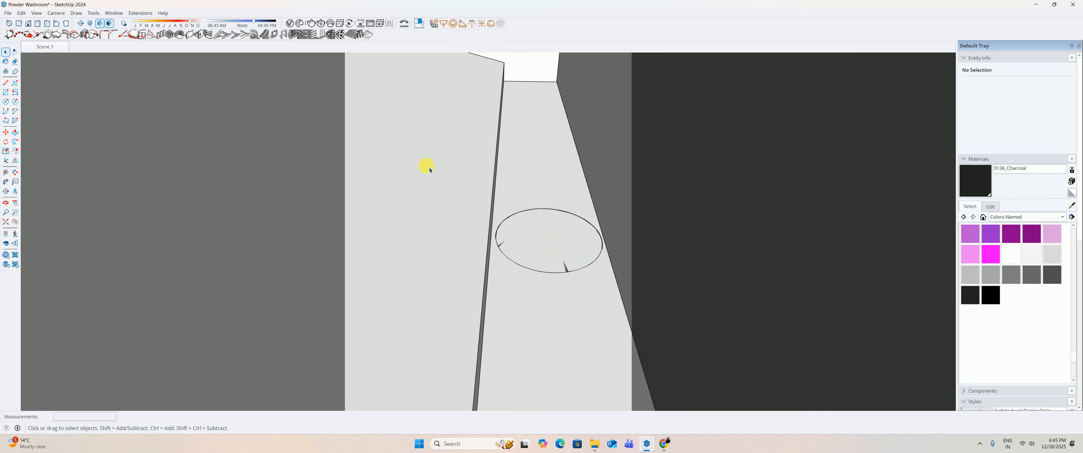
Paste the copied inlet circle in place with the bottle trap still in the drain channel.
{"action": "left_click", "coordinate": [23, 12]}
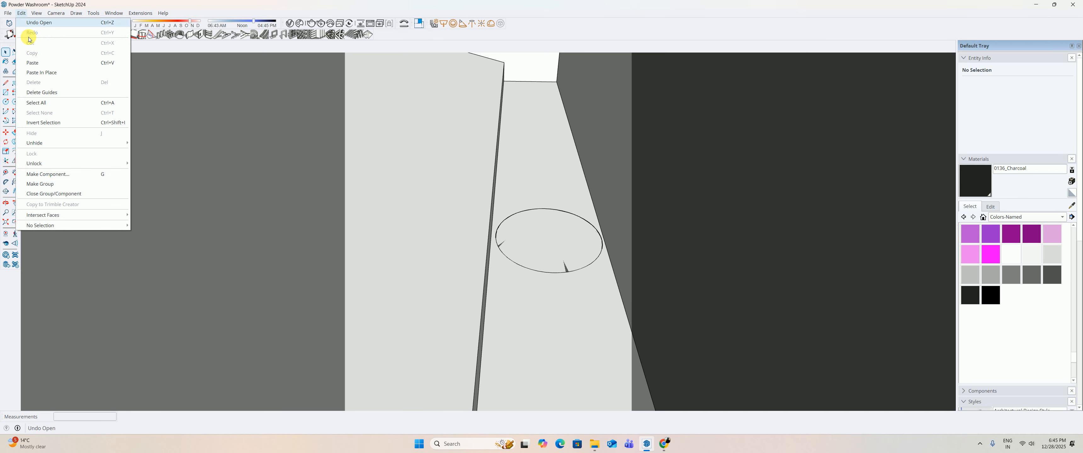
{"action": "left_click", "coordinate": [34, 70]}
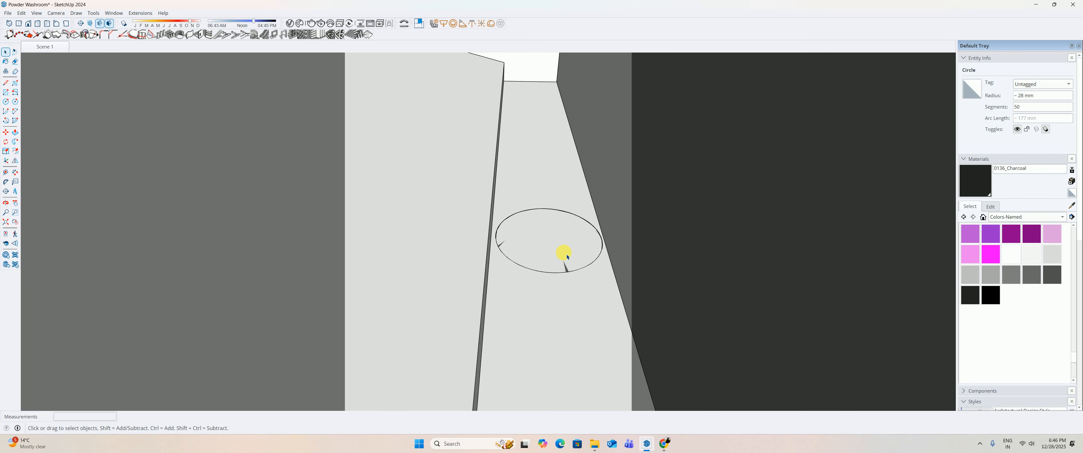
{"action": "left_click", "coordinate": [532, 210]}
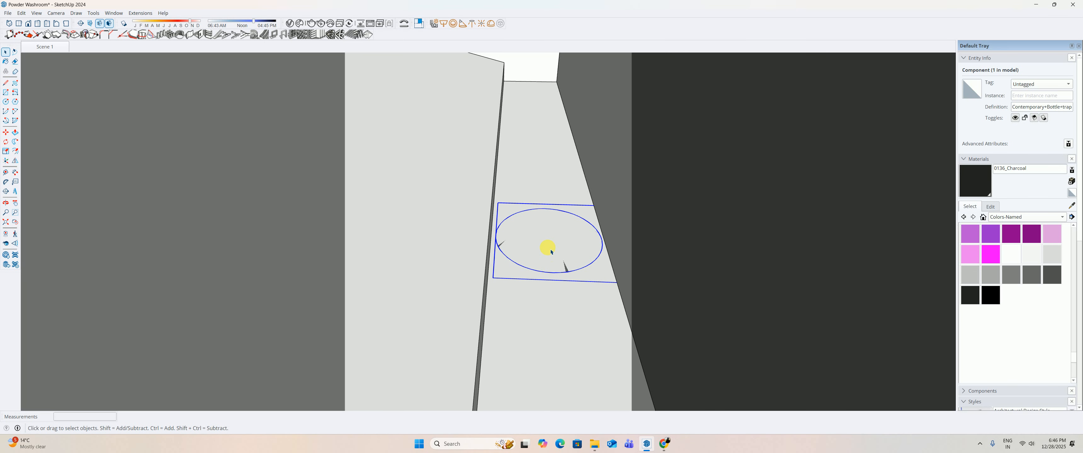
Paste the copied inlet circle in place again on the cleared drain channel floor.
{"action": "middle_click_drag", "start_coordinate": [555, 257], "coordinate": [287, 210]}
{"action": "middle_click_drag", "start_coordinate": [345, 227], "coordinate": [481, 293]}
{"action": "left_click", "coordinate": [481, 294]}
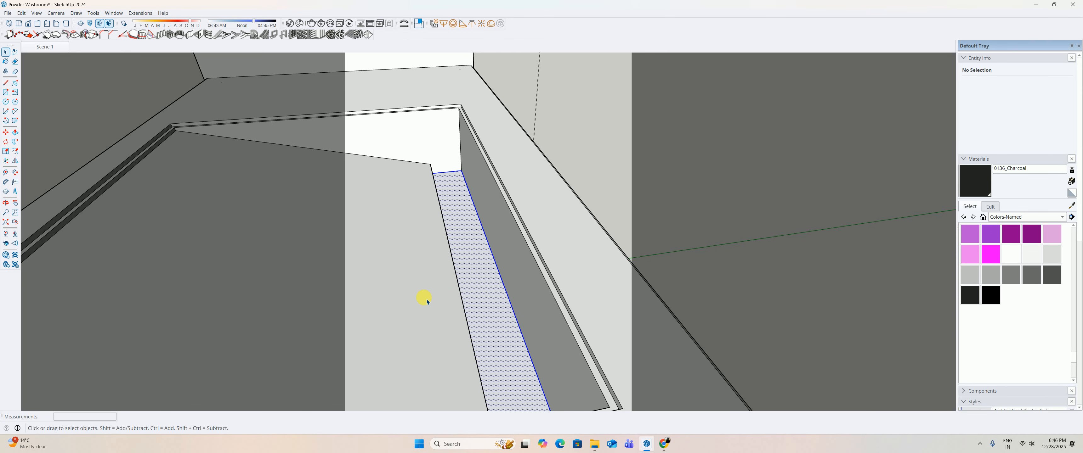
{"action": "left_click", "coordinate": [36, 13]}
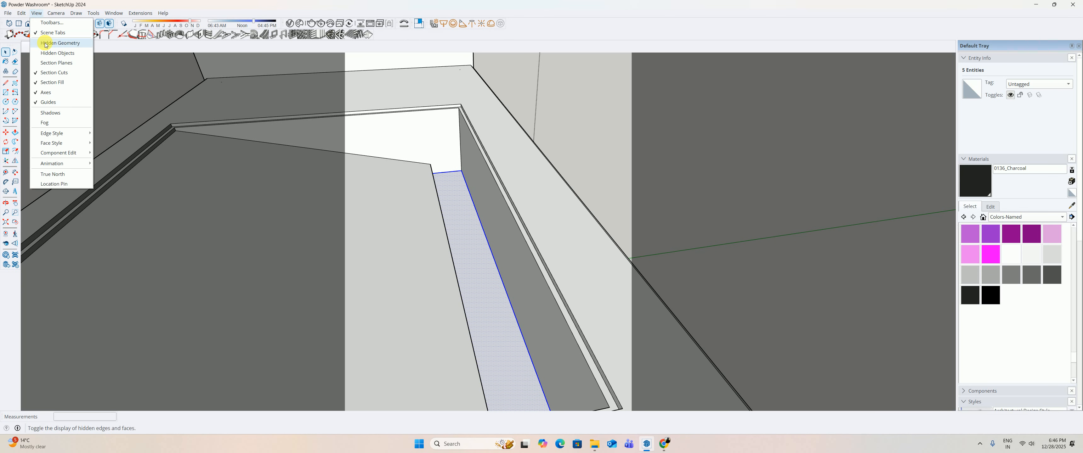
{"action": "mouse_move", "coordinate": [21, 13]}
{"action": "left_click", "coordinate": [43, 65]}
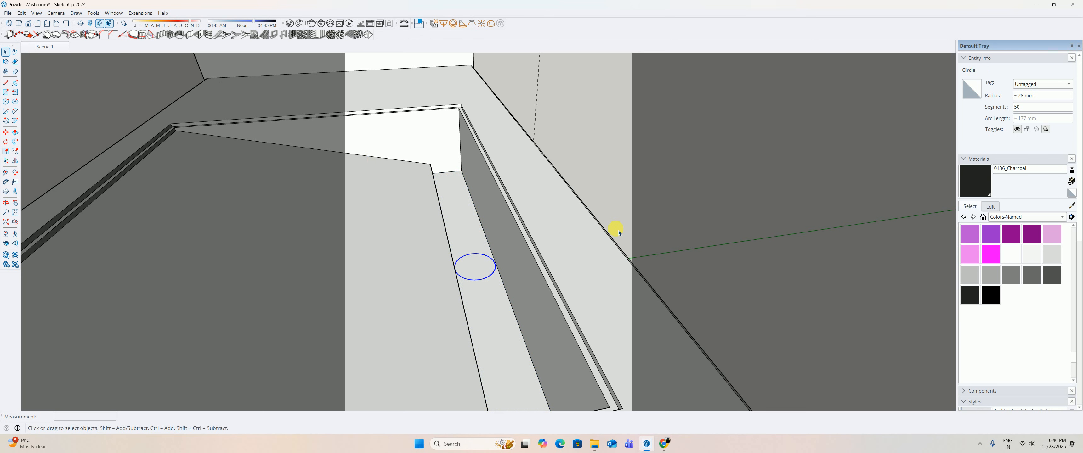
{"action": "scroll", "coordinate": [459, 278], "scroll_direction": "up", "scroll_amount": 5}
{"action": "left_click", "coordinate": [484, 287]}
{"action": "left_click", "coordinate": [484, 288]}
{"action": "scroll", "coordinate": [458, 288], "scroll_direction": "down", "scroll_amount": 1}
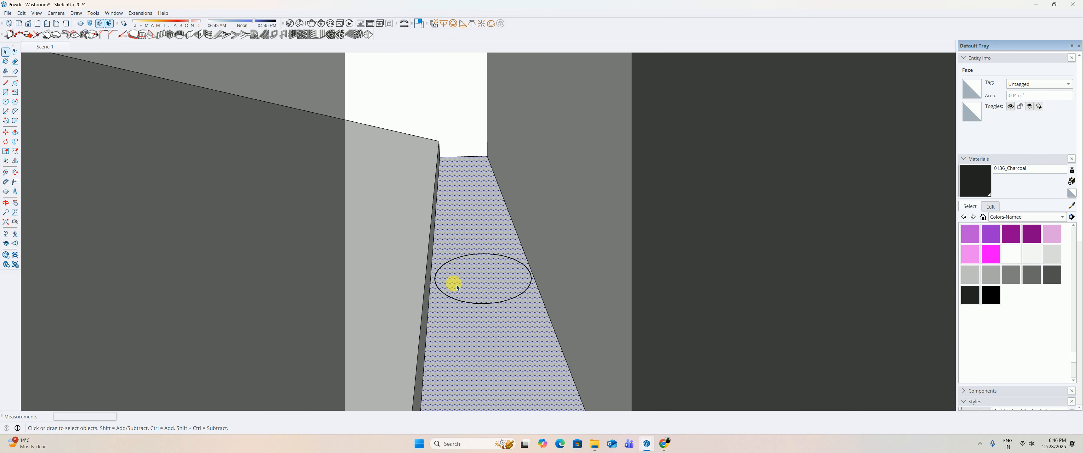
{"action": "key", "text": "l"}
{"action": "scroll", "coordinate": [503, 258], "scroll_direction": "up", "scroll_amount": 1}
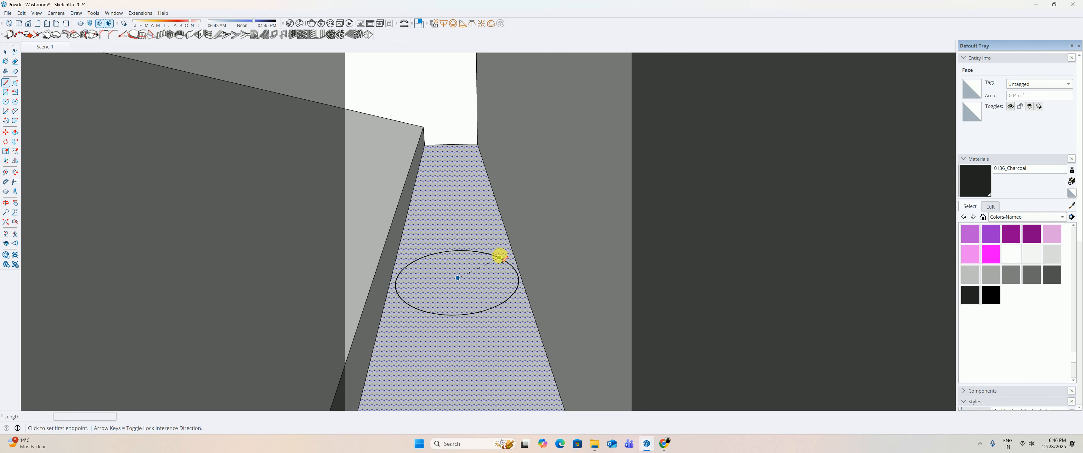
{"action": "key", "text": "space"}
Try to intersect the channel floor and the pasted circle with their context to divide the face.
{"action": "left_click", "coordinate": [492, 257]}
{"action": "double_click", "coordinate": [470, 220]}
{"action": "right_click", "coordinate": [470, 222]}
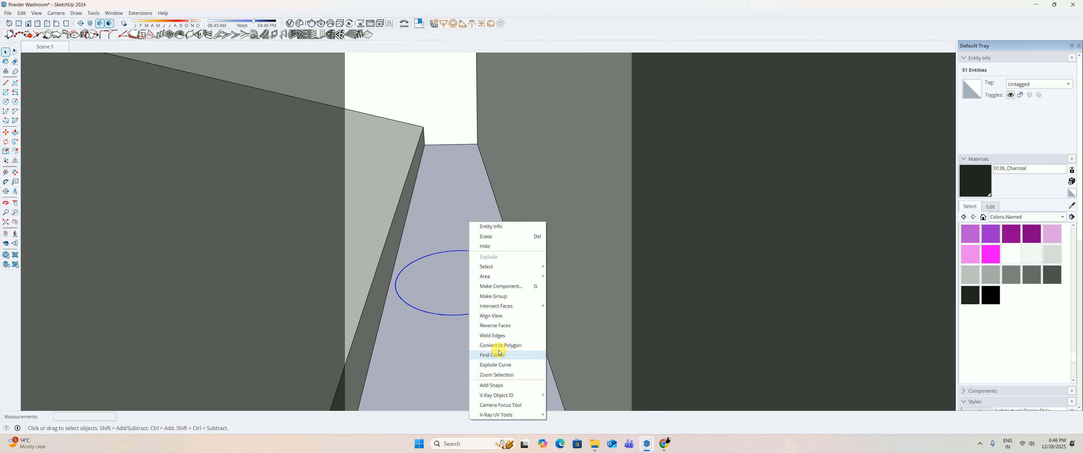
{"action": "mouse_move", "coordinate": [494, 307]}
{"action": "left_click", "coordinate": [576, 326]}
{"action": "left_click", "coordinate": [452, 294]}
{"action": "triple_click", "coordinate": [420, 264]}
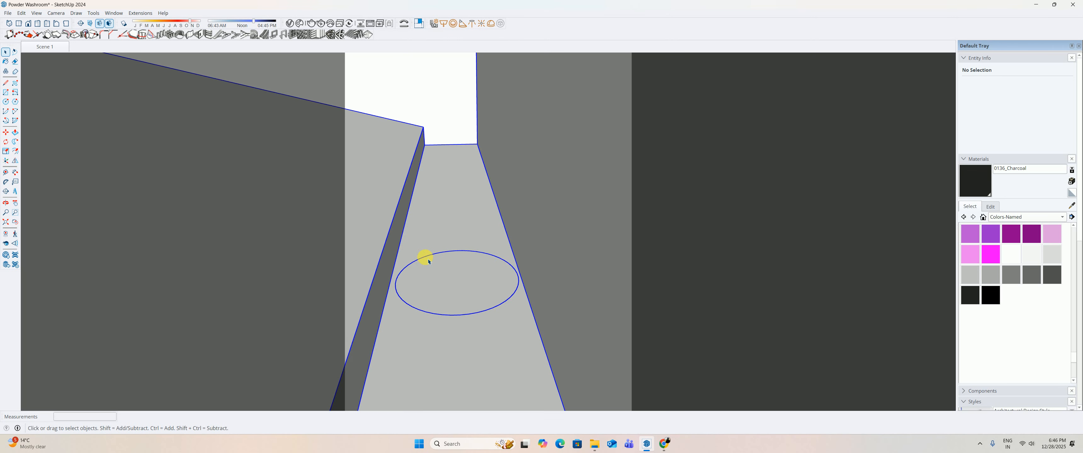
Try to move the pasted circle vertically off the drain channel floor.
{"action": "left_click", "coordinate": [416, 266]}
{"action": "left_click", "coordinate": [415, 268]}
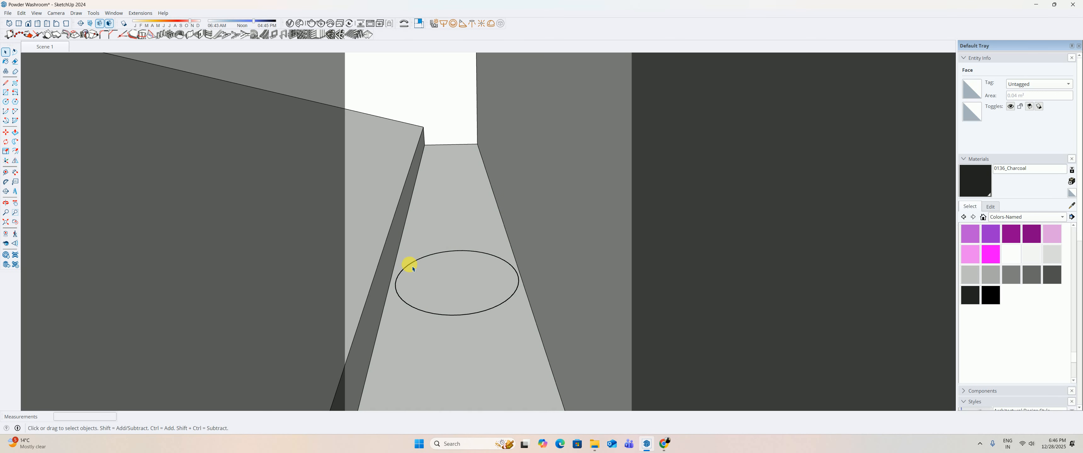
{"action": "triple_click", "coordinate": [403, 278]}
{"action": "left_click", "coordinate": [403, 281]}
{"action": "left_click_drag", "start_coordinate": [379, 234], "coordinate": [588, 371]}
{"action": "middle_click_drag", "start_coordinate": [486, 289], "coordinate": [427, 313]}
{"action": "key", "text": "m"}
{"action": "left_click", "coordinate": [386, 301]}
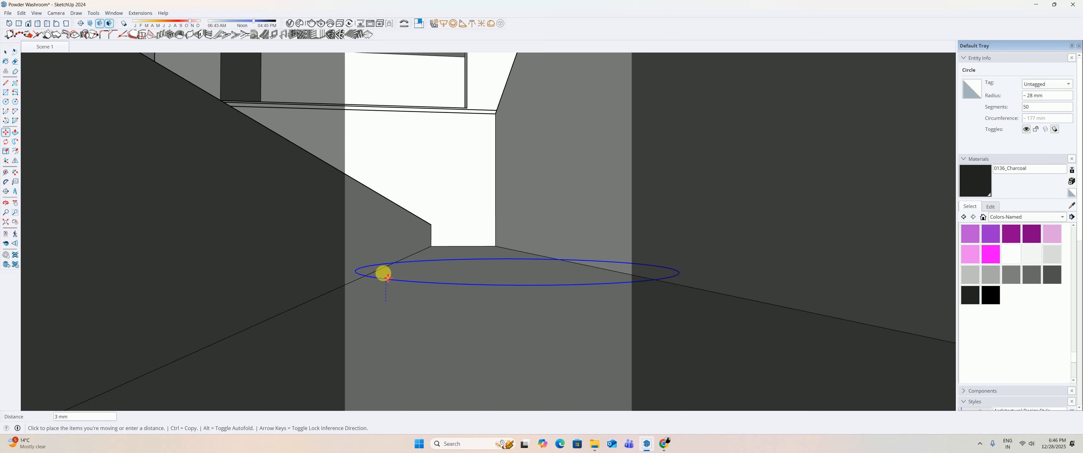
{"action": "key", "text": "space"}
Select the circle together with the channel floor face and align the view to the face.
{"action": "middle_click_drag", "start_coordinate": [408, 343], "coordinate": [423, 300]}
{"action": "left_click", "coordinate": [408, 308]}
{"action": "left_click", "coordinate": [385, 324], "text": "shift"}
{"action": "right_click", "coordinate": [382, 322]}
{"action": "left_click", "coordinate": [420, 215]}
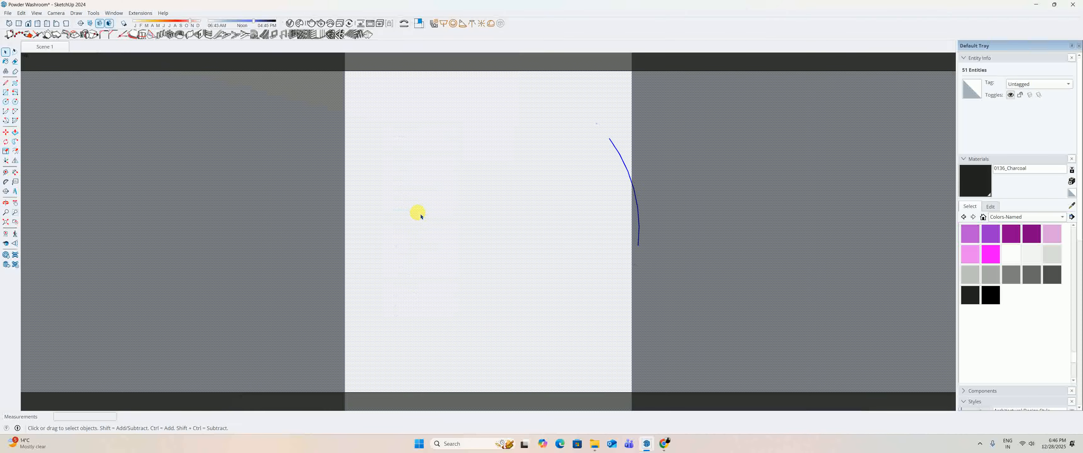
Try to divide the drain channel floor by intersecting the selected face and circle with the selection only.
{"action": "scroll", "coordinate": [522, 249], "scroll_direction": "down", "scroll_amount": 6}
{"action": "middle_click_drag", "start_coordinate": [568, 259], "coordinate": [481, 305]}
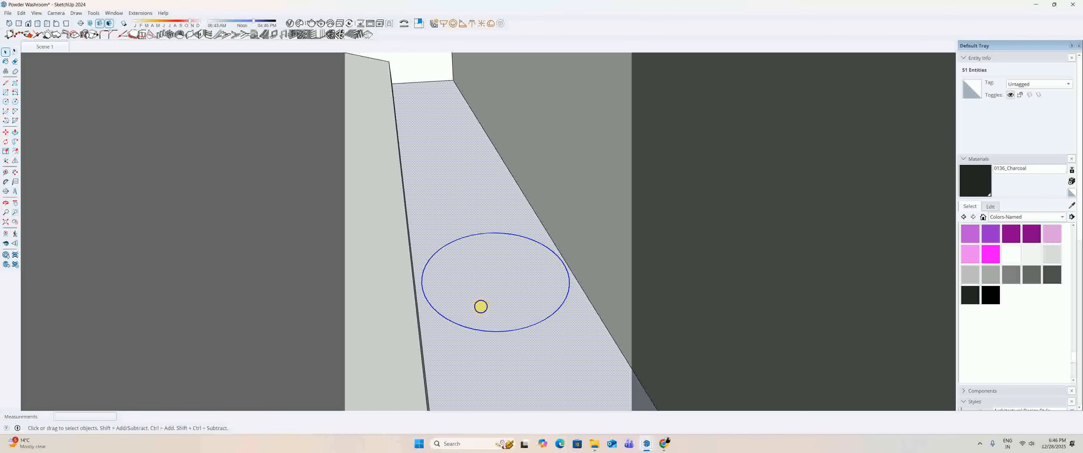
{"action": "right_click", "coordinate": [482, 305]}
{"action": "mouse_move", "coordinate": [543, 192]}
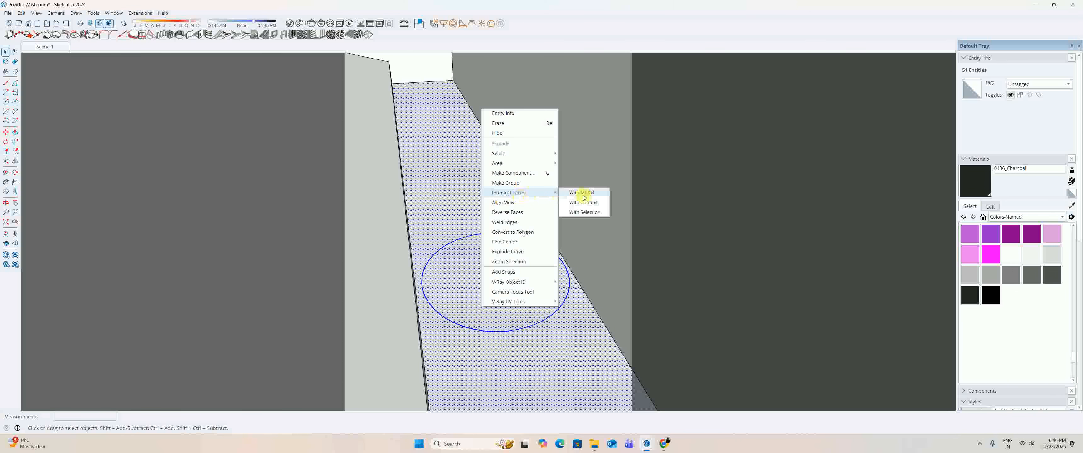
{"action": "left_click", "coordinate": [584, 211]}
{"action": "left_click", "coordinate": [508, 278]}
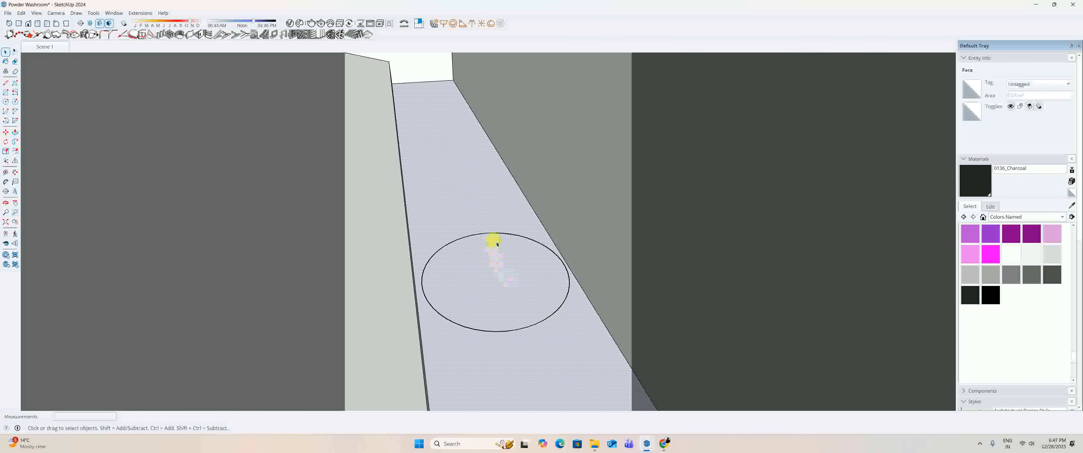
Try to split the pasted circle with a line of about 56 mm across it, and undo the line.
{"action": "middle_click_drag", "start_coordinate": [514, 243], "coordinate": [440, 236]}
{"action": "key", "text": "l"}
{"action": "left_click", "coordinate": [440, 237]}
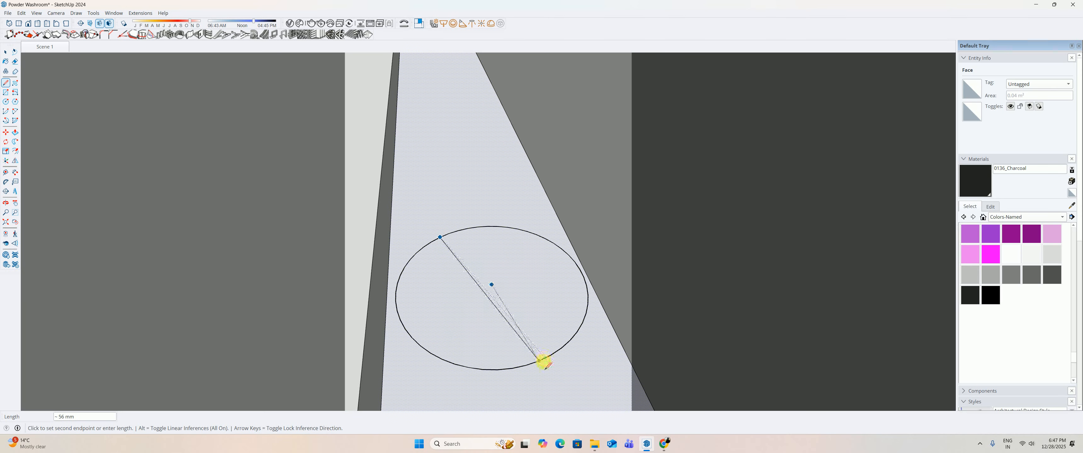
{"action": "left_click", "coordinate": [538, 361]}
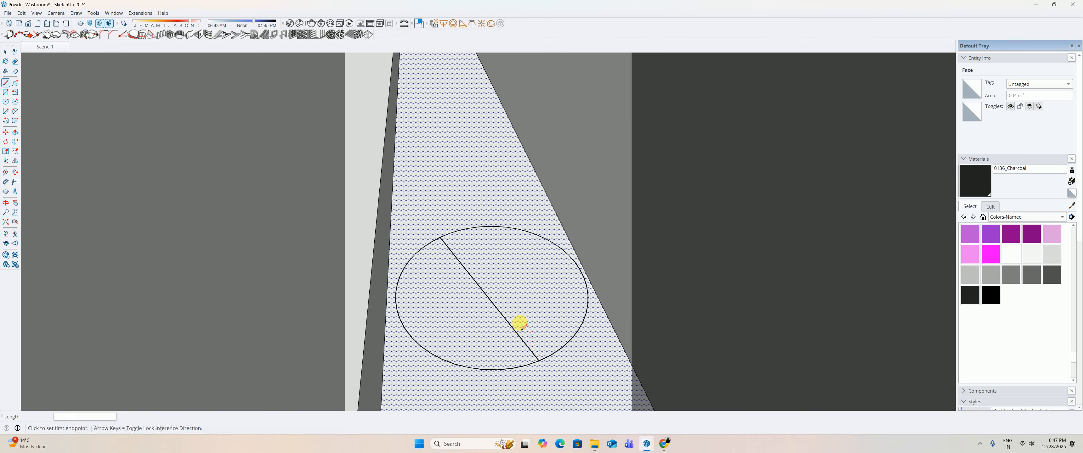
{"action": "key", "text": "ctrl+z"}
Draw a circle of about 29 mm radius from the pasted circle's centre, and delete the pasted circle.
{"action": "key", "text": "c"}
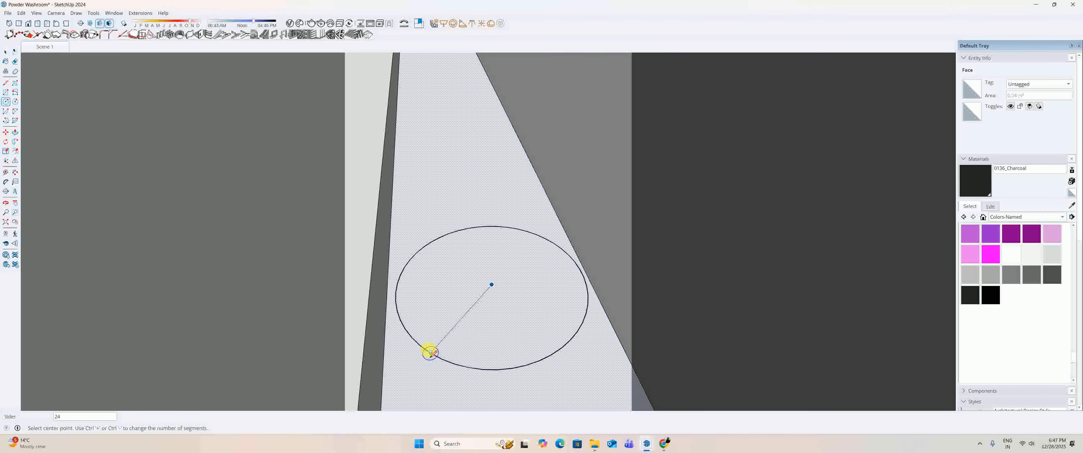
{"action": "left_click", "coordinate": [492, 286]}
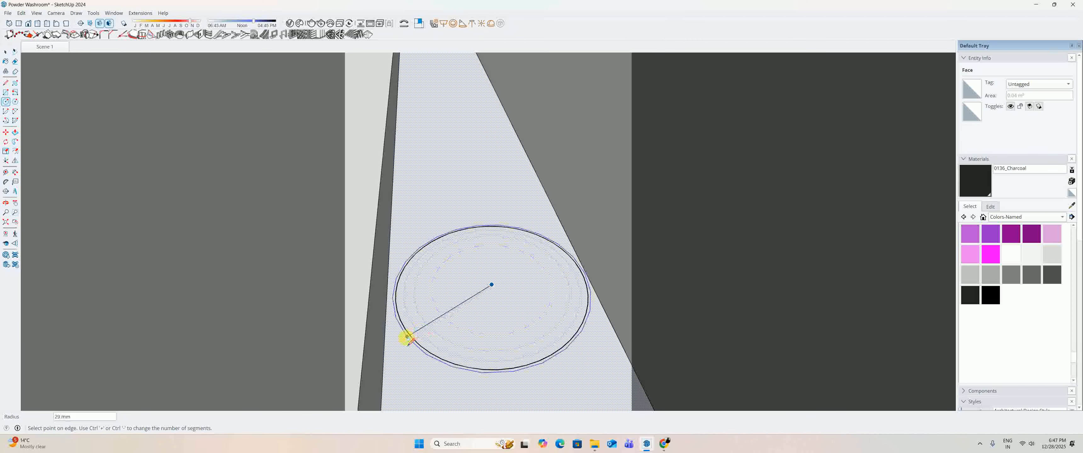
{"action": "left_click", "coordinate": [408, 340]}
{"action": "key", "text": "space"}
{"action": "left_click", "coordinate": [586, 279]}
{"action": "key", "text": "Delete"}
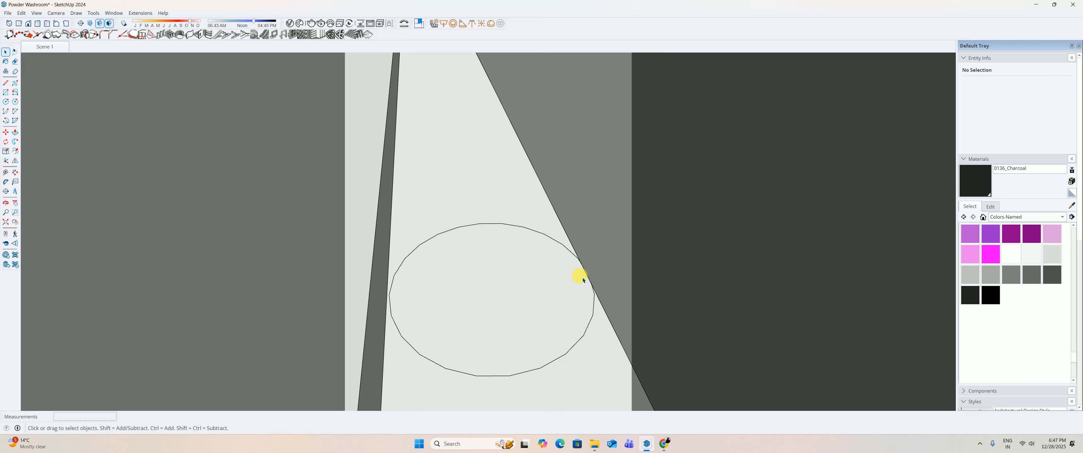
Draw a 28 mm radius circle at the same centre on the channel floor and delete the oversized circle.
{"action": "key", "text": "c"}
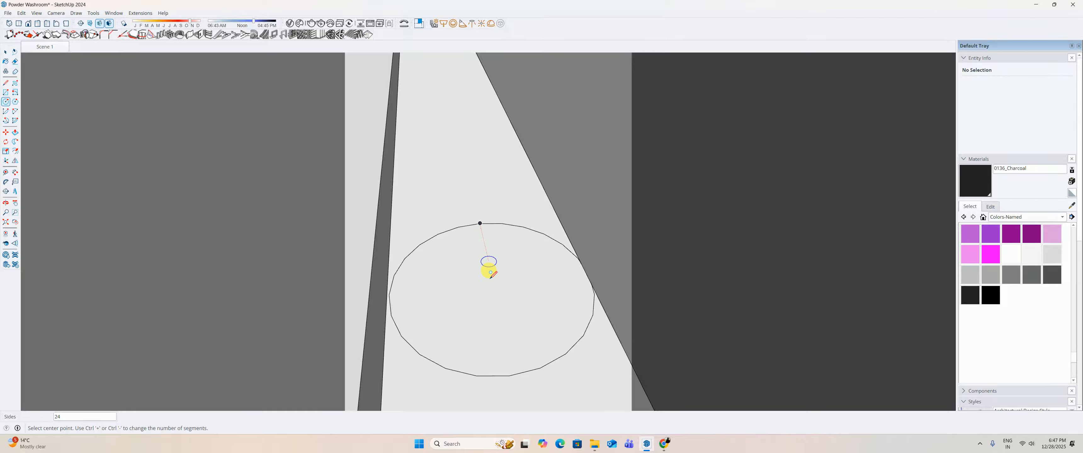
{"action": "left_click", "coordinate": [492, 286]}
{"action": "type", "text": "28"}
{"action": "key", "text": "Return"}
{"action": "key", "text": "space"}
{"action": "left_click", "coordinate": [539, 234]}
{"action": "key", "text": "Delete"}
Erase the leftover edge fragments beside the channel and set the drain circle's segments to 100.
{"action": "mouse_move", "coordinate": [589, 278]}
{"action": "middle_mouse_down"}
{"action": "mouse_move", "coordinate": [455, 49]}
{"action": "mouse_move", "coordinate": [532, 250]}
{"action": "mouse_move", "coordinate": [604, 301]}
{"action": "mouse_move", "coordinate": [587, 261]}
{"action": "mouse_move", "coordinate": [590, 274]}
{"action": "middle_mouse_up"}
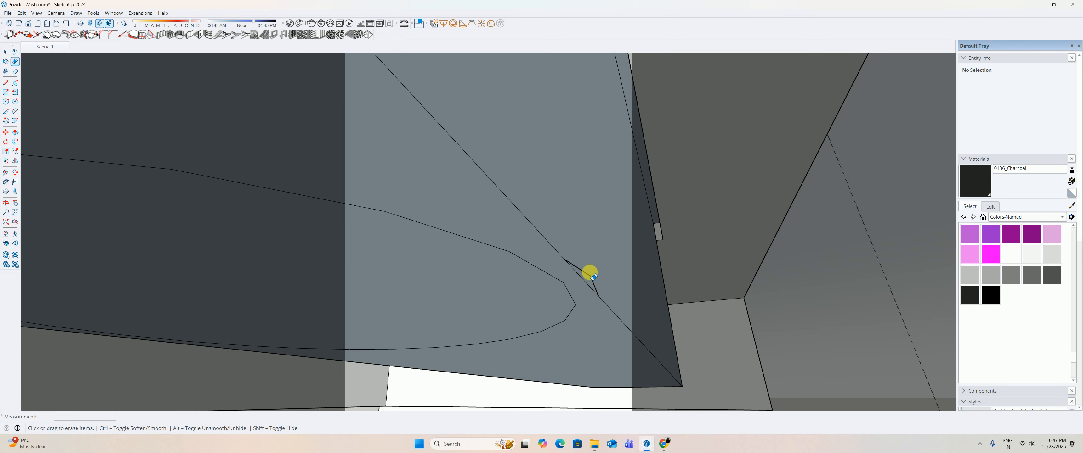
{"action": "key", "text": "space"}
{"action": "left_click", "coordinate": [533, 264]}
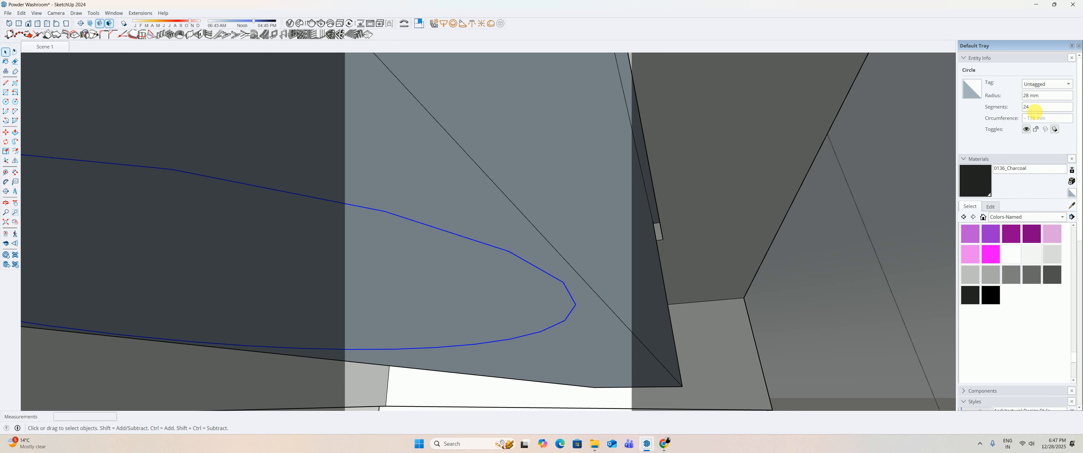
{"action": "left_click", "coordinate": [1034, 107]}
{"action": "type", "text": "50"}
{"action": "key", "text": "Return"}
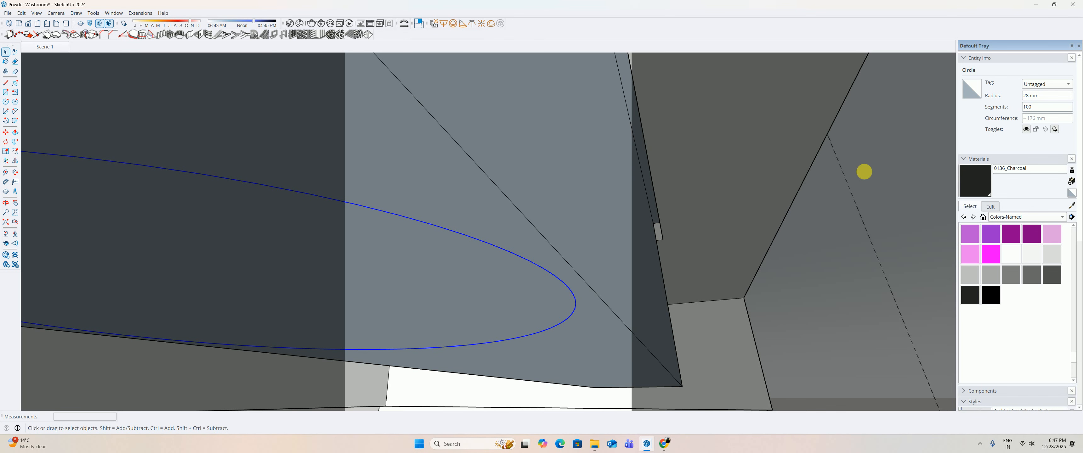
Delete the face inside the drain circle to open the hole in the channel floor.
{"action": "scroll", "coordinate": [673, 232], "scroll_direction": "down", "scroll_amount": 3}
{"action": "key", "text": "Delete"}
{"action": "middle_click_drag", "start_coordinate": [600, 243], "coordinate": [672, 283]}
{"action": "scroll", "coordinate": [672, 284], "scroll_direction": "down", "scroll_amount": 5}
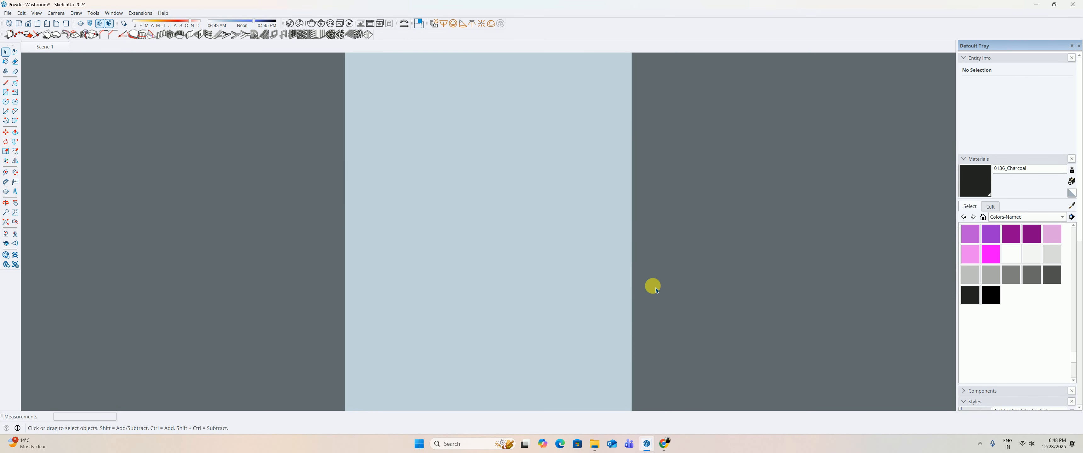
Open the bottle trap nested under the basin for editing.
{"action": "left_click", "coordinate": [4, 221]}
{"action": "middle_click_drag", "start_coordinate": [402, 270], "coordinate": [942, 393]}
{"action": "scroll", "coordinate": [614, 305], "scroll_direction": "up", "scroll_amount": 7}
{"action": "double_click", "coordinate": [454, 290]}
{"action": "middle_click_drag", "start_coordinate": [450, 285], "coordinate": [475, 252]}
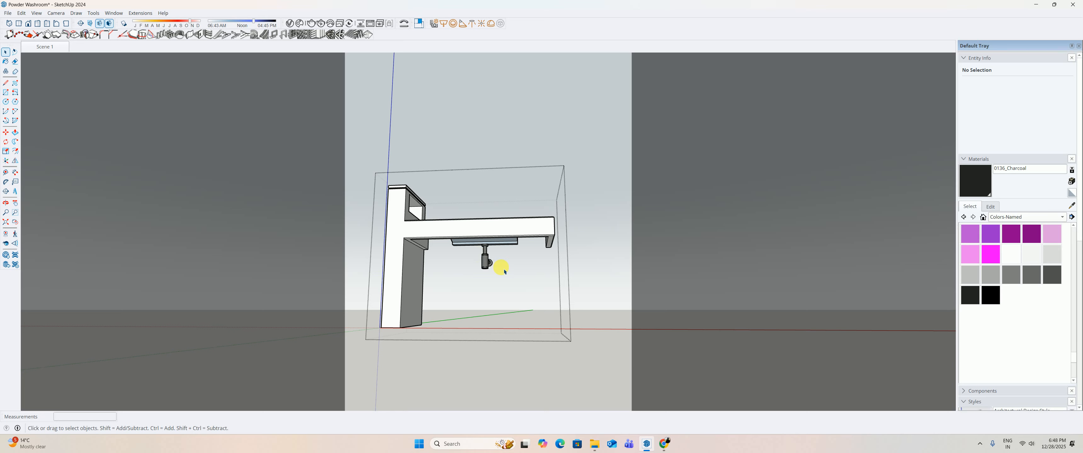
{"action": "scroll", "coordinate": [482, 258], "scroll_direction": "up", "scroll_amount": 10}
{"action": "mouse_move", "coordinate": [592, 258]}
{"action": "middle_mouse_down"}
{"action": "mouse_move", "coordinate": [552, 278]}
{"action": "mouse_move", "coordinate": [588, 272]}
{"action": "middle_mouse_up"}
{"action": "double_click", "coordinate": [589, 272]}
{"action": "double_click", "coordinate": [591, 270]}
{"action": "double_click", "coordinate": [606, 270]}
Select the flange at the end of the outlet pipe and move it about 230 mm along the pipe to the back wall.
{"action": "left_click_drag", "start_coordinate": [552, 231], "coordinate": [670, 335]}
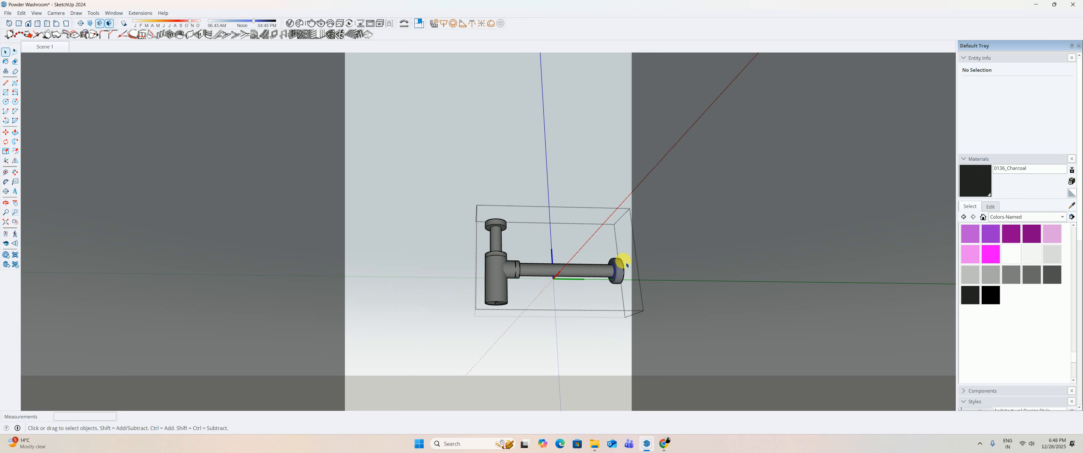
{"action": "scroll", "coordinate": [623, 262], "scroll_direction": "up", "scroll_amount": 2}
{"action": "key", "text": "m"}
{"action": "left_click", "coordinate": [621, 292]}
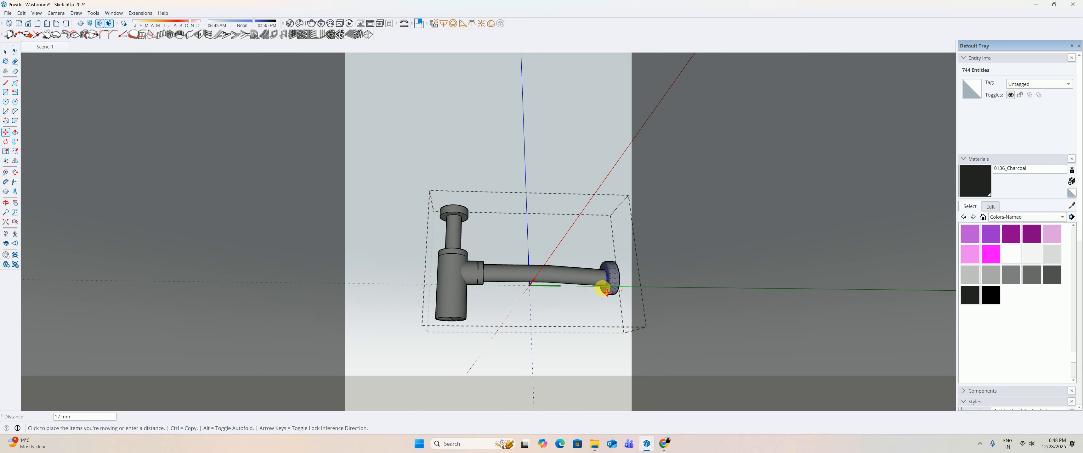
{"action": "middle_click_drag", "start_coordinate": [561, 293], "coordinate": [476, 242]}
{"action": "key", "text": "i"}
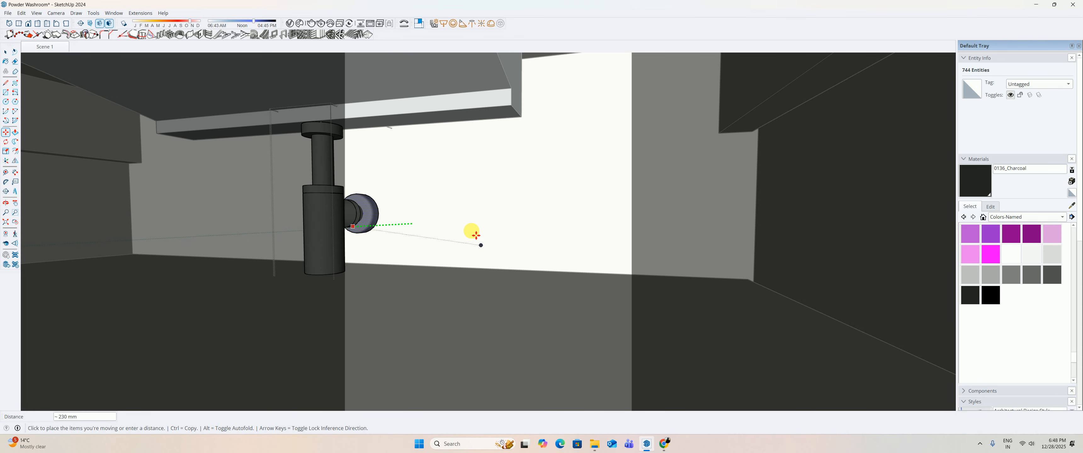
{"action": "left_click", "coordinate": [466, 208]}
{"action": "middle_click_drag", "start_coordinate": [397, 220], "coordinate": [341, 189]}
{"action": "middle_click_drag", "start_coordinate": [371, 226], "coordinate": [235, 232]}
Try to move the outlet pipe's end edges 230 mm along the pipe toward the trap body.
{"action": "key", "text": "space"}
{"action": "middle_click_drag", "start_coordinate": [428, 223], "coordinate": [394, 229]}
{"action": "scroll", "coordinate": [393, 227], "scroll_direction": "up", "scroll_amount": 1}
{"action": "left_click_drag", "start_coordinate": [400, 187], "coordinate": [435, 266]}
{"action": "middle_click_drag", "start_coordinate": [421, 247], "coordinate": [483, 279], "text": "shift"}
{"action": "key", "text": "m"}
{"action": "left_click", "coordinate": [546, 319]}
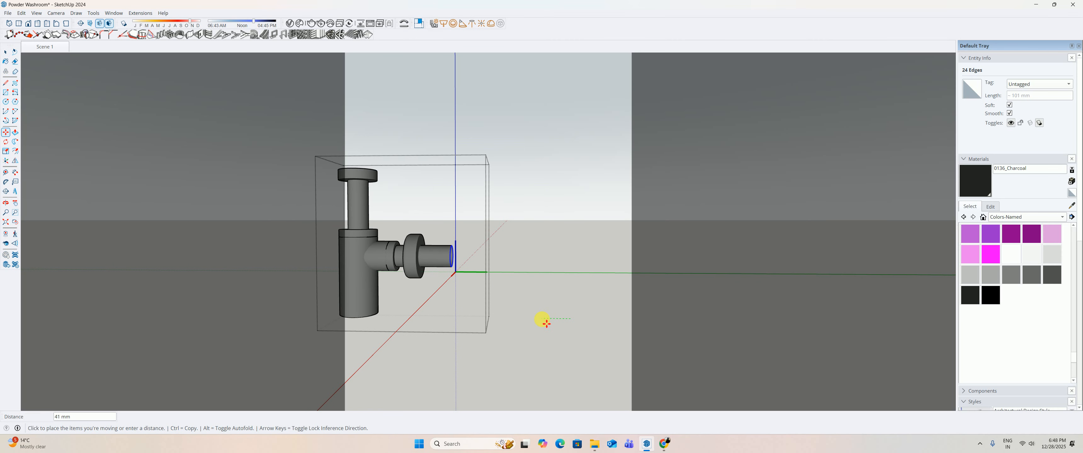
{"action": "type", "text": "230"}
{"action": "key", "text": "Return"}
{"action": "middle_click_drag", "start_coordinate": [406, 312], "coordinate": [450, 271]}
{"action": "key", "text": "space"}
Repeat the 230 mm move on the outlet pipe's end edges and undo it.
{"action": "left_click_drag", "start_coordinate": [427, 224], "coordinate": [526, 346]}
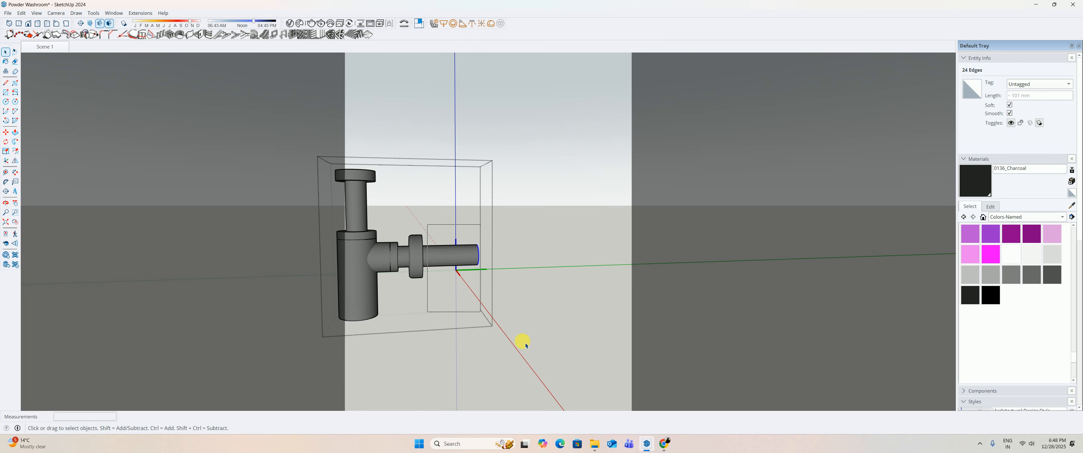
{"action": "key", "text": "m"}
{"action": "left_click", "coordinate": [545, 339]}
{"action": "type", "text": "230"}
{"action": "key", "text": "Return"}
{"action": "key", "text": "ctrl+z"}
Move the outlet pipe's end edges freely along the pipe back toward the wall flange.
{"action": "scroll", "coordinate": [502, 276], "scroll_direction": "up", "scroll_amount": 2}
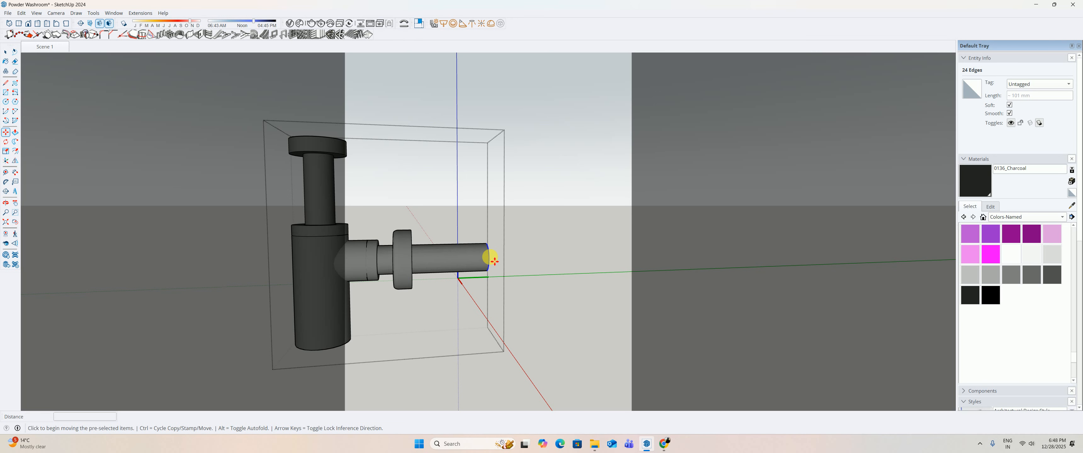
{"action": "left_click", "coordinate": [494, 262]}
{"action": "middle_click_drag", "start_coordinate": [459, 254], "coordinate": [388, 245]}
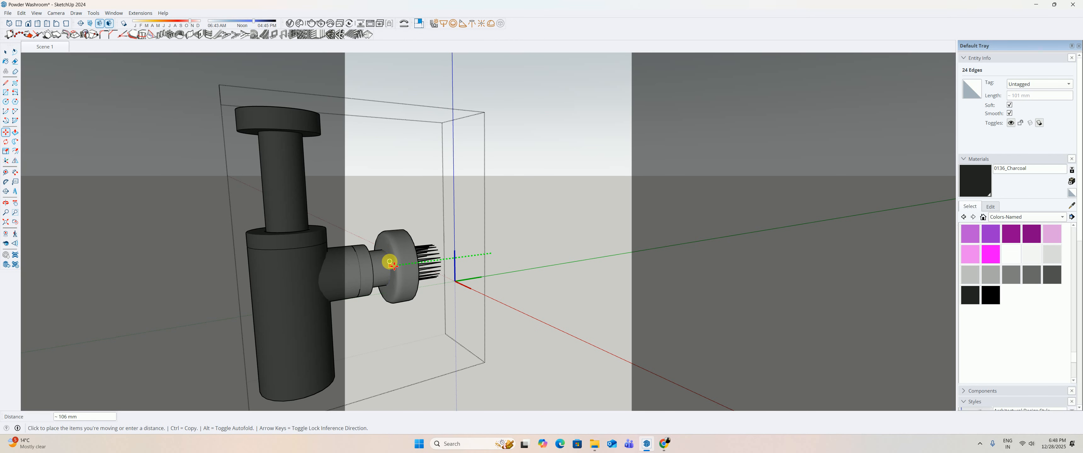
{"action": "left_click", "coordinate": [412, 278]}
{"action": "middle_click_drag", "start_coordinate": [413, 278], "coordinate": [352, 284]}
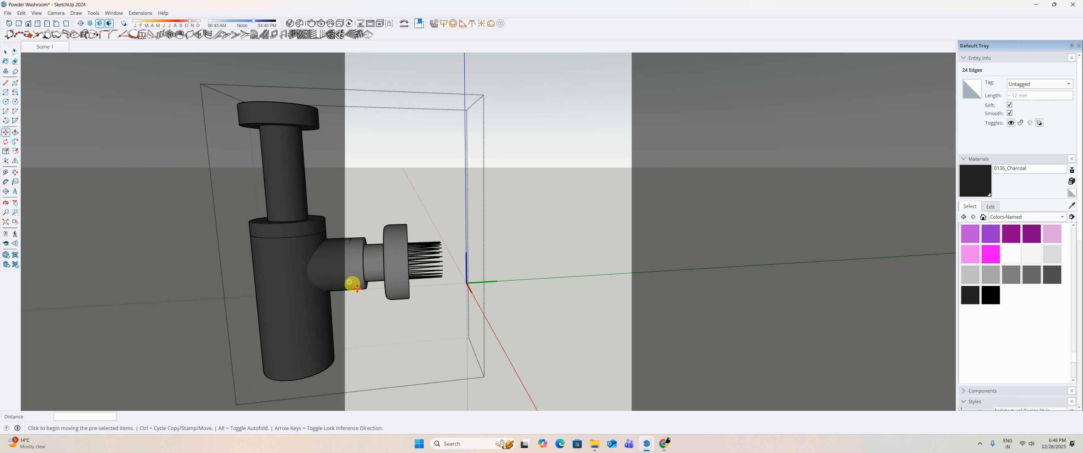
{"action": "key", "text": "space"}
{"action": "scroll", "coordinate": [450, 299], "scroll_direction": "up", "scroll_amount": 2}
{"action": "left_click_drag", "start_coordinate": [419, 209], "coordinate": [419, 209]}
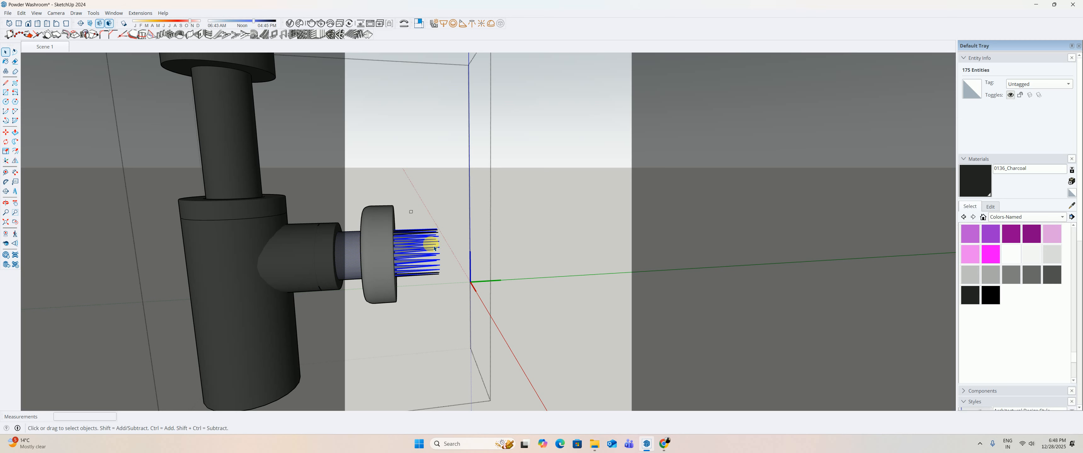
{"action": "left_click", "coordinate": [449, 274]}
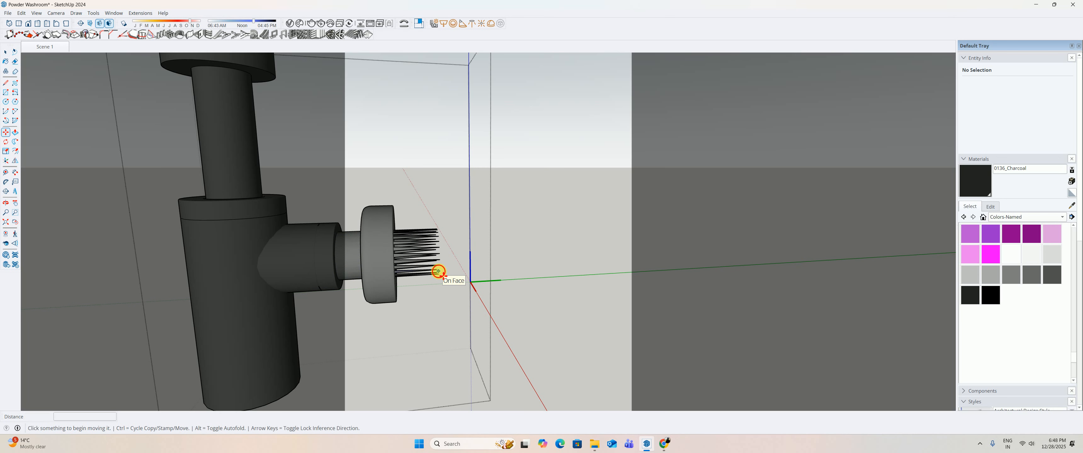
{"action": "middle_click_drag", "start_coordinate": [440, 288], "coordinate": [531, 255]}
{"action": "scroll", "coordinate": [531, 255], "scroll_direction": "down", "scroll_amount": 3}
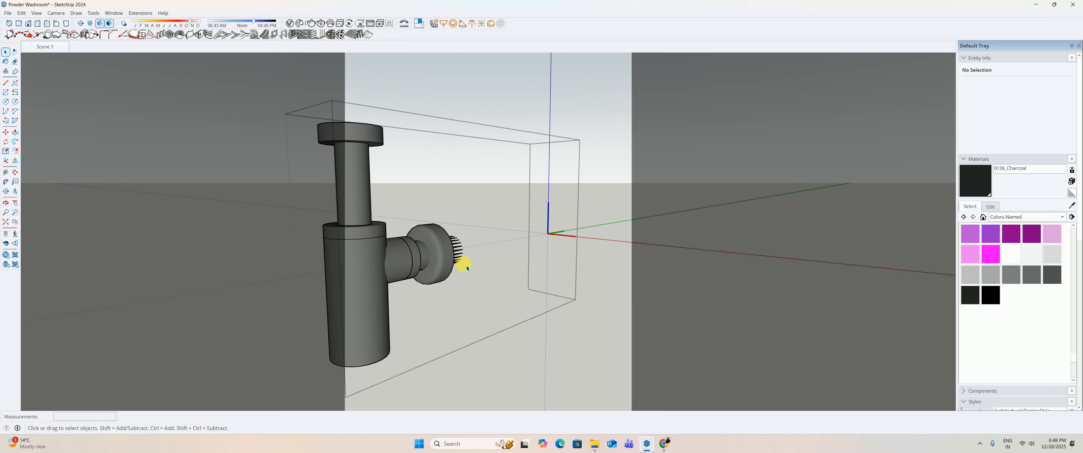
{"action": "scroll", "coordinate": [459, 265], "scroll_direction": "up", "scroll_amount": 10}
{"action": "scroll", "coordinate": [514, 243], "scroll_direction": "up", "scroll_amount": 3}
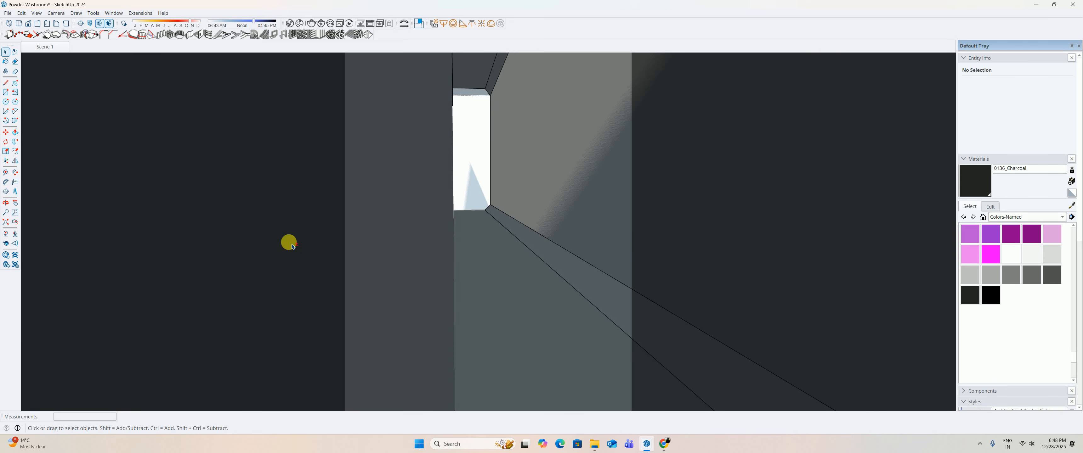
Return to the vanity in the full model and reopen the nested bottle trap for editing.
{"action": "left_click", "coordinate": [5, 222]}
{"action": "scroll", "coordinate": [475, 284], "scroll_direction": "down", "scroll_amount": 1}
{"action": "middle_click_drag", "start_coordinate": [476, 284], "coordinate": [443, 287]}
{"action": "scroll", "coordinate": [465, 239], "scroll_direction": "up", "scroll_amount": 5}
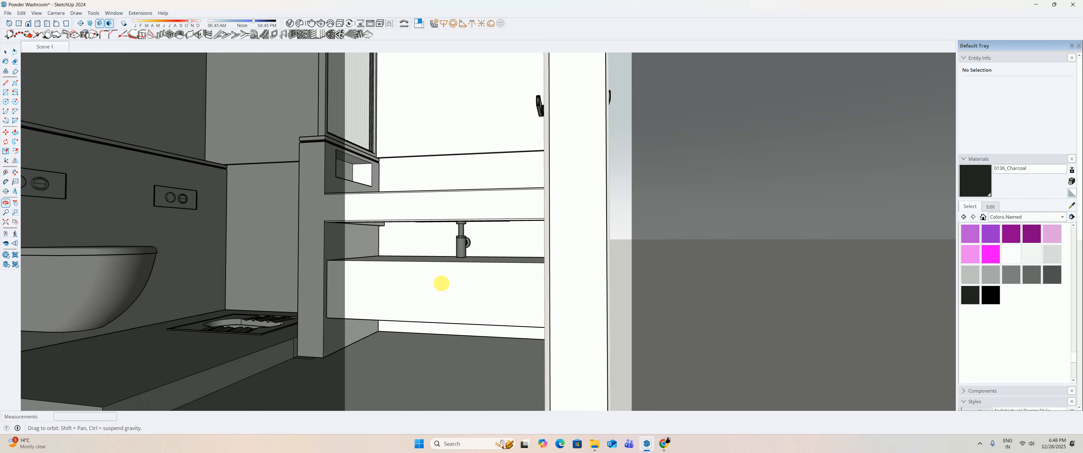
{"action": "scroll", "coordinate": [433, 257], "scroll_direction": "up", "scroll_amount": 5}
{"action": "middle_click_drag", "start_coordinate": [415, 256], "coordinate": [433, 281]}
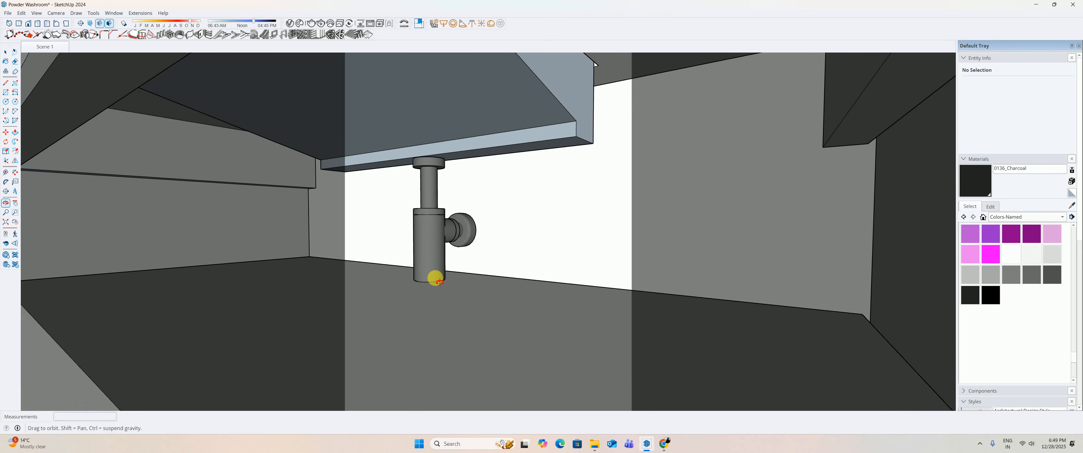
{"action": "scroll", "coordinate": [447, 216], "scroll_direction": "up", "scroll_amount": 6}
{"action": "middle_click_drag", "start_coordinate": [446, 217], "coordinate": [437, 244]}
{"action": "double_click", "coordinate": [487, 255]}
{"action": "double_click", "coordinate": [485, 254]}
{"action": "double_click", "coordinate": [483, 244]}
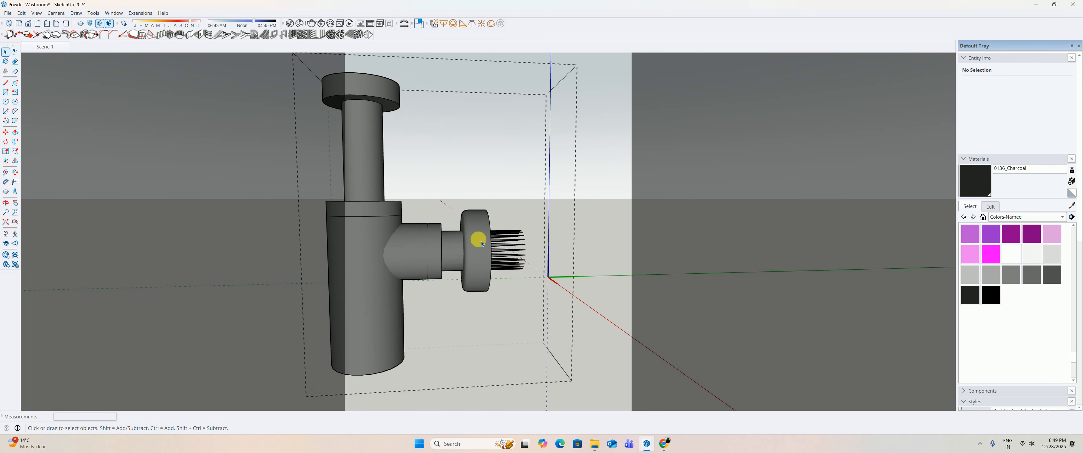
Select the wall flange and shift it slightly along the outlet pipe toward the trap body.
{"action": "scroll", "coordinate": [477, 239], "scroll_direction": "up", "scroll_amount": 2}
{"action": "left_click_drag", "start_coordinate": [450, 186], "coordinate": [520, 411]}
{"action": "key", "text": "m"}
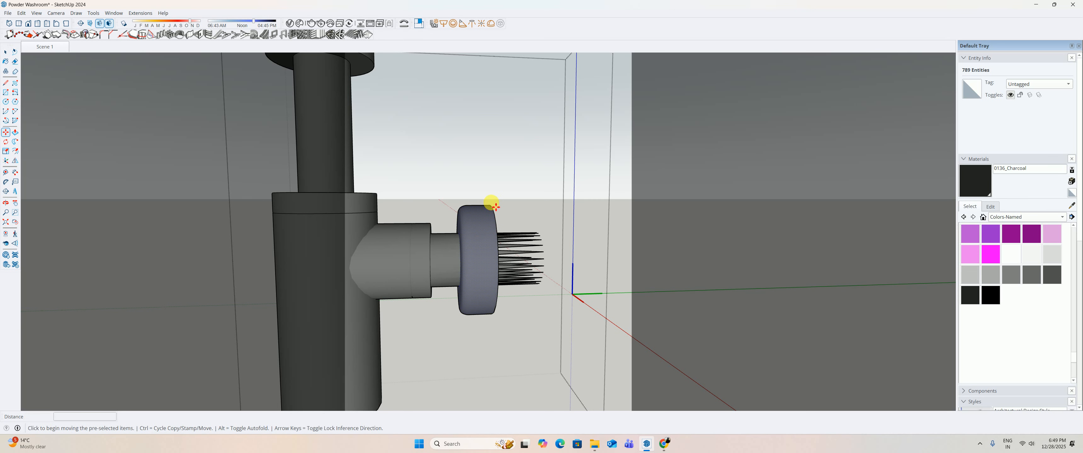
{"action": "key", "text": "space"}
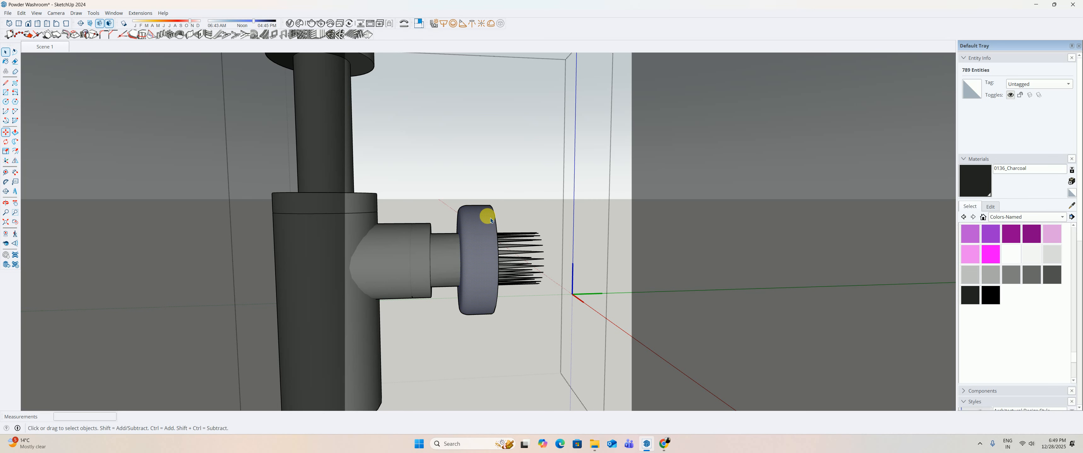
{"action": "key", "text": "m"}
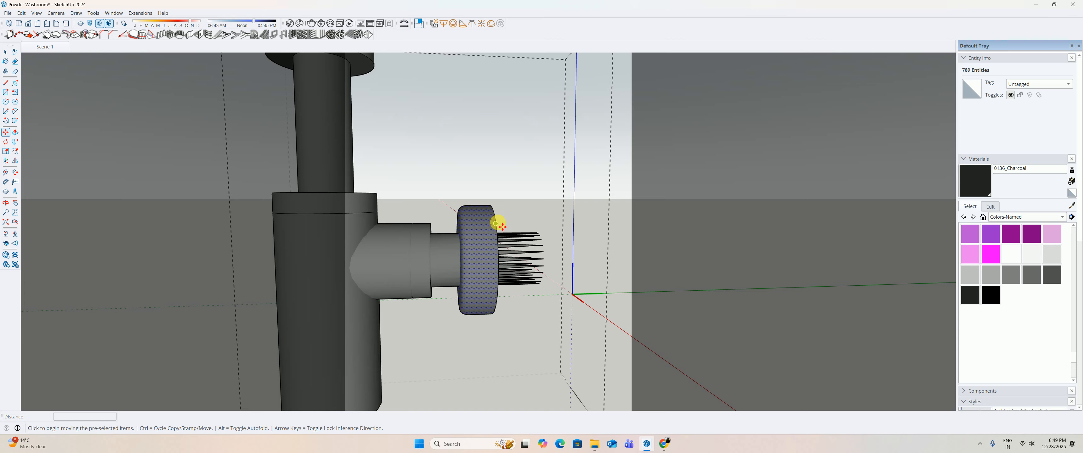
{"action": "left_click", "coordinate": [503, 226]}
{"action": "scroll", "coordinate": [502, 221], "scroll_direction": "up", "scroll_amount": 3}
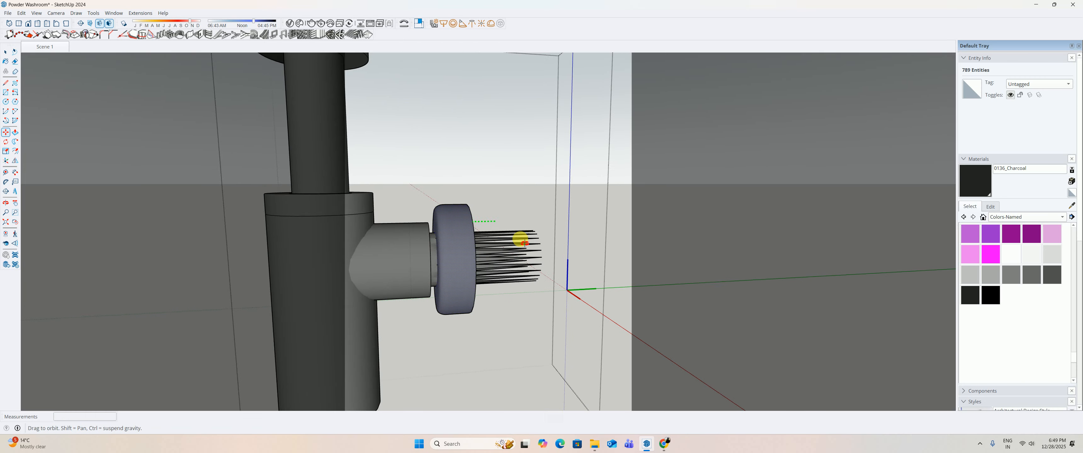
{"action": "left_click", "coordinate": [552, 257]}
{"action": "middle_click_drag", "start_coordinate": [522, 261], "coordinate": [583, 257]}
Clear the selection, leave the bottle trap's editing context and bring the whole vanity into view.
{"action": "key", "text": "space"}
{"action": "left_click", "coordinate": [583, 256]}
{"action": "scroll", "coordinate": [583, 257], "scroll_direction": "down", "scroll_amount": 4}
{"action": "middle_click_drag", "start_coordinate": [529, 220], "coordinate": [591, 195]}
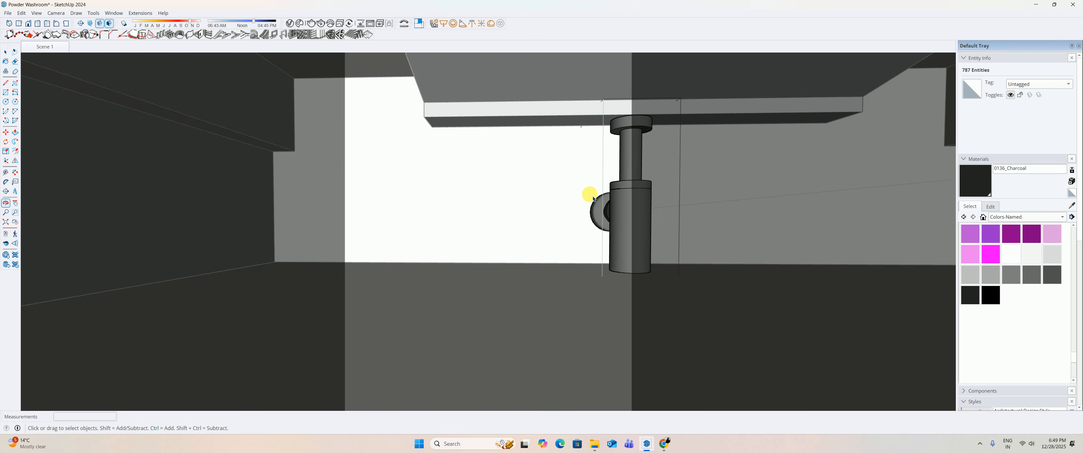
{"action": "scroll", "coordinate": [593, 199], "scroll_direction": "down", "scroll_amount": 4}
{"action": "left_click", "coordinate": [573, 222]}
{"action": "scroll", "coordinate": [565, 232], "scroll_direction": "down", "scroll_amount": 4}
{"action": "middle_click_drag", "start_coordinate": [549, 252], "coordinate": [502, 249]}
{"action": "middle_click_drag", "start_coordinate": [503, 310], "coordinate": [496, 286]}
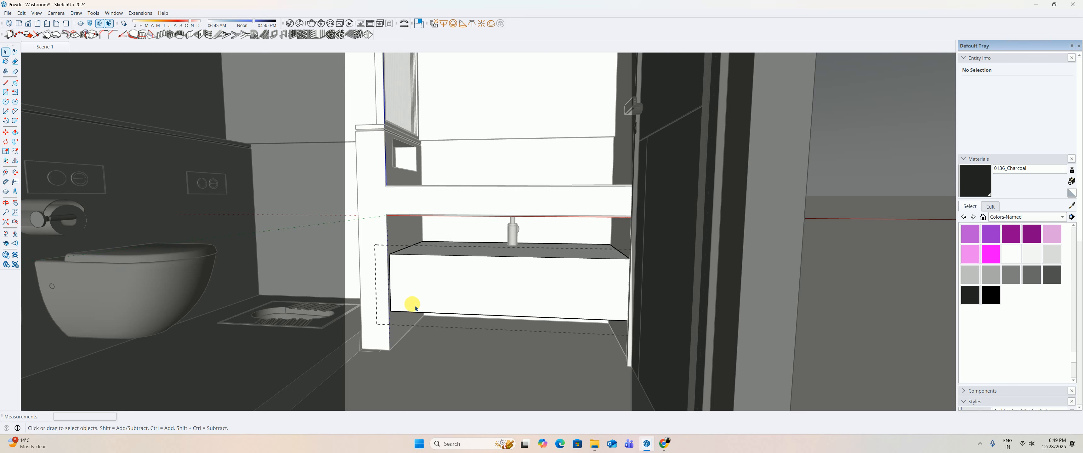
Measure the cabinet box's setback from the side panel's front edge, and place a guide 40 mm in from that edge.
{"action": "scroll", "coordinate": [387, 279], "scroll_direction": "up", "scroll_amount": 8}
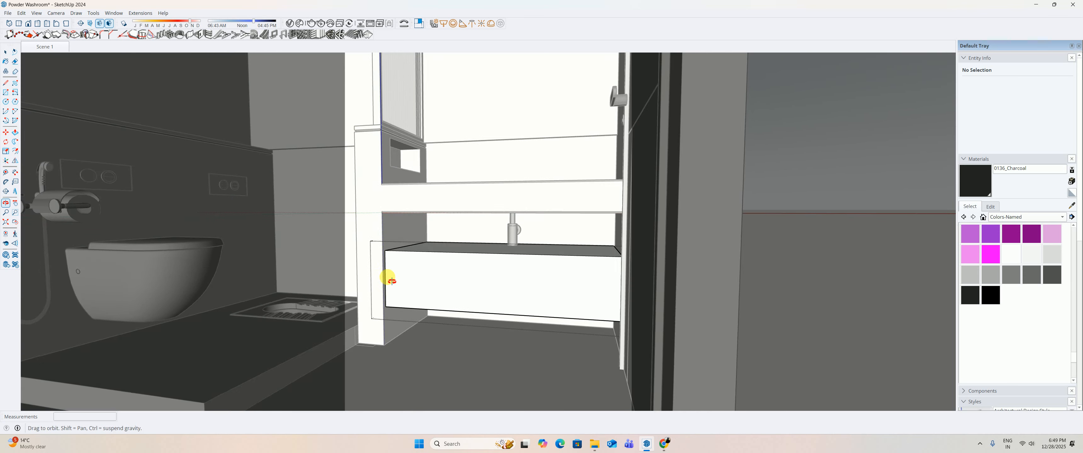
{"action": "key", "text": "t"}
{"action": "left_click", "coordinate": [358, 275]}
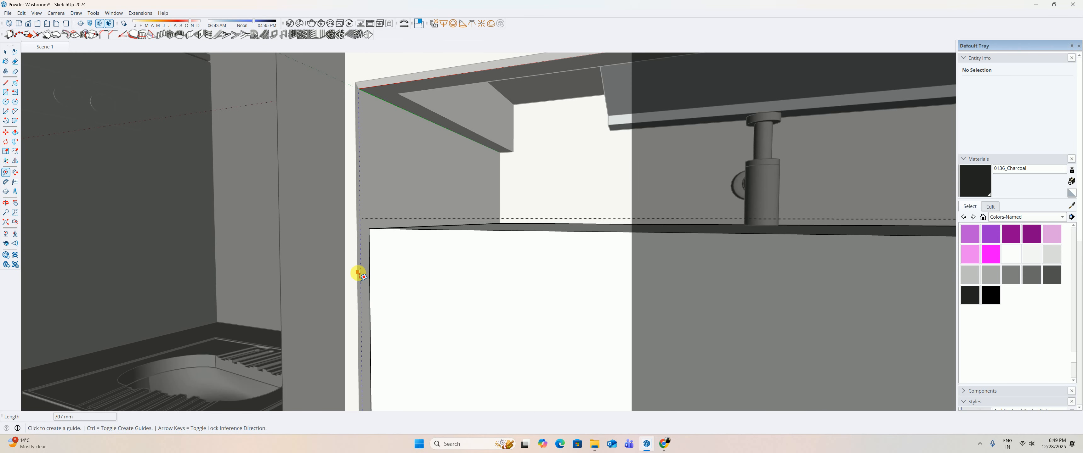
{"action": "left_click", "coordinate": [369, 273]}
{"action": "key", "text": "space"}
{"action": "middle_click_drag", "start_coordinate": [382, 278], "coordinate": [320, 291]}
{"action": "key", "text": "t"}
{"action": "left_click", "coordinate": [320, 224]}
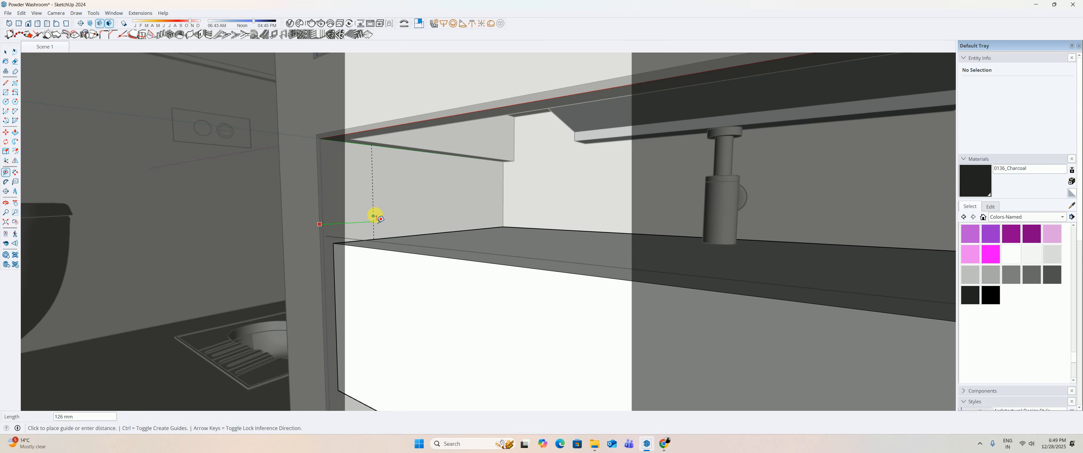
{"action": "type", "text": "40"}
{"action": "key", "text": "Return"}
Push the cabinet box's front face back 13 mm to line up with the guide on the side panel.
{"action": "key", "text": "space"}
{"action": "left_click", "coordinate": [399, 269]}
{"action": "key", "text": "p"}
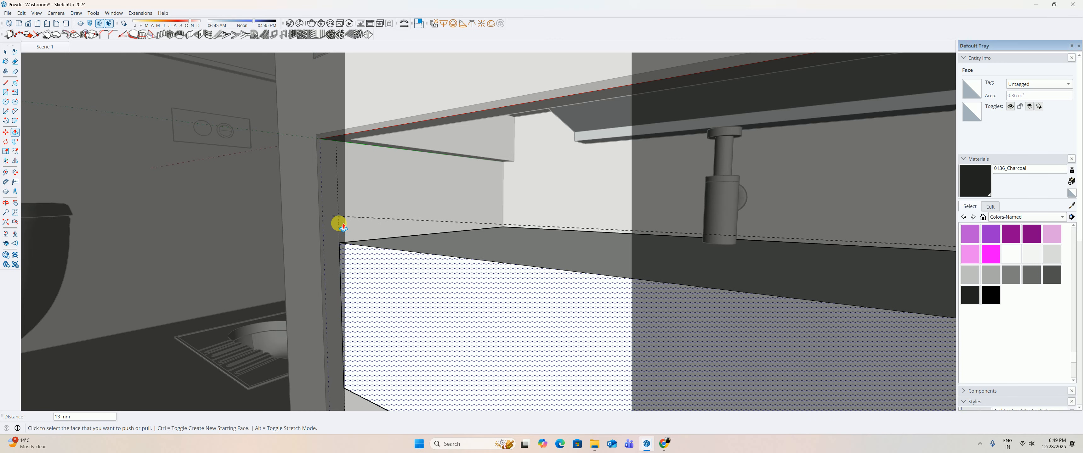
{"action": "left_click", "coordinate": [339, 223]}
Offset the outline of the cabinet box's front face 10 mm inward.
{"action": "scroll", "coordinate": [338, 237], "scroll_direction": "down", "scroll_amount": 1}
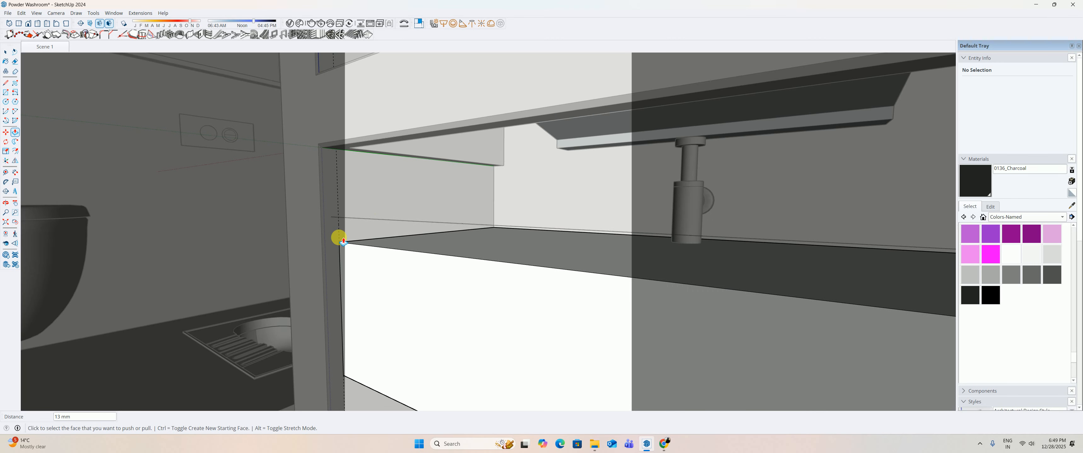
{"action": "scroll", "coordinate": [472, 281], "scroll_direction": "down", "scroll_amount": 2}
{"action": "middle_click_drag", "start_coordinate": [472, 280], "coordinate": [528, 266]}
{"action": "scroll", "coordinate": [506, 305], "scroll_direction": "down", "scroll_amount": 2}
{"action": "key", "text": "f"}
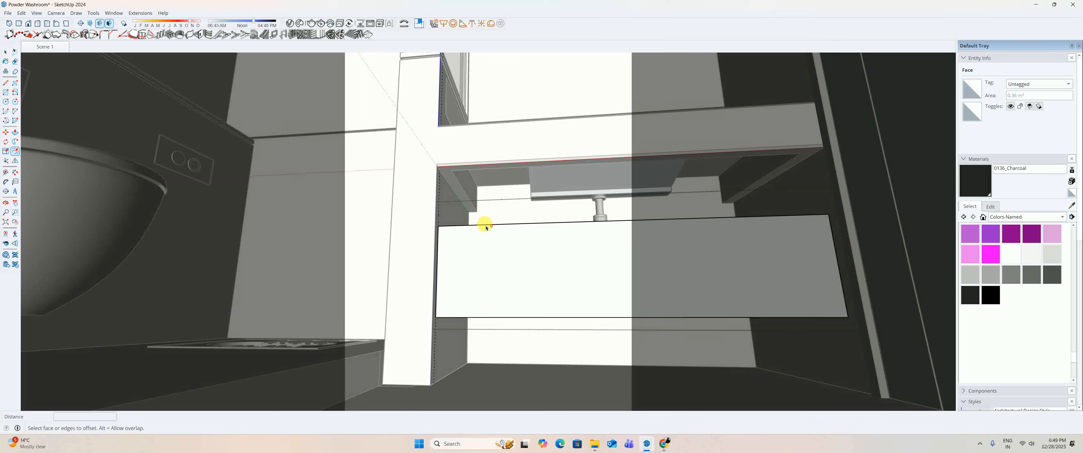
{"action": "left_click", "coordinate": [481, 231]}
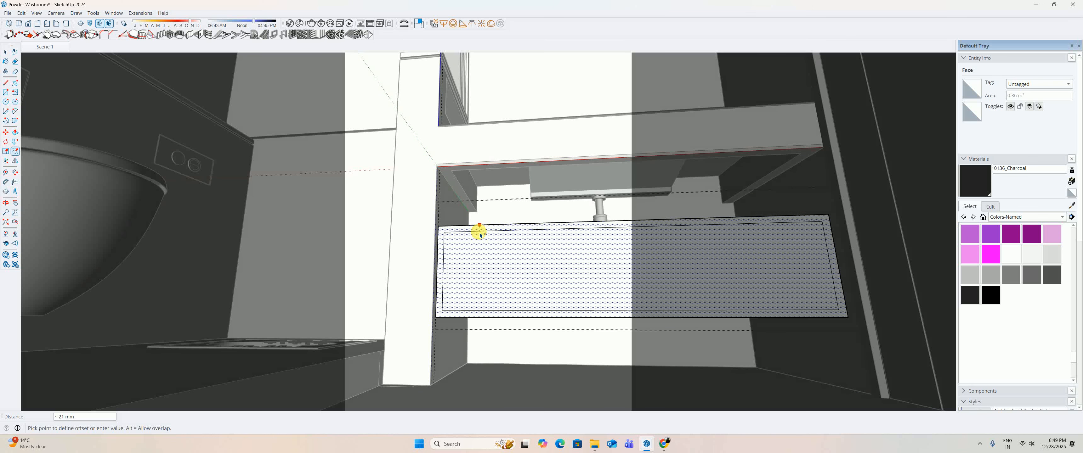
{"action": "type", "text": "10"}
{"action": "key", "text": "Return"}
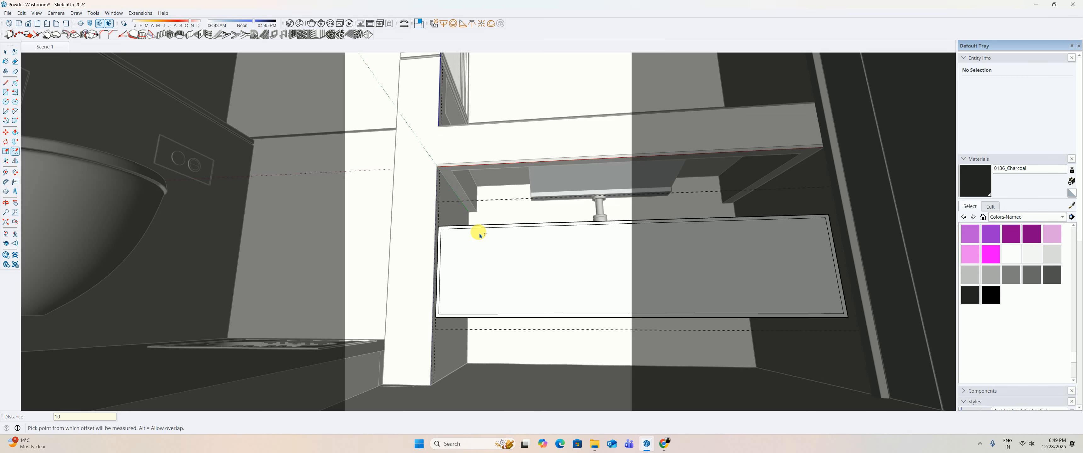
Split the inner front rectangle into two halves with a vertical line through its middle.
{"action": "key", "text": "l"}
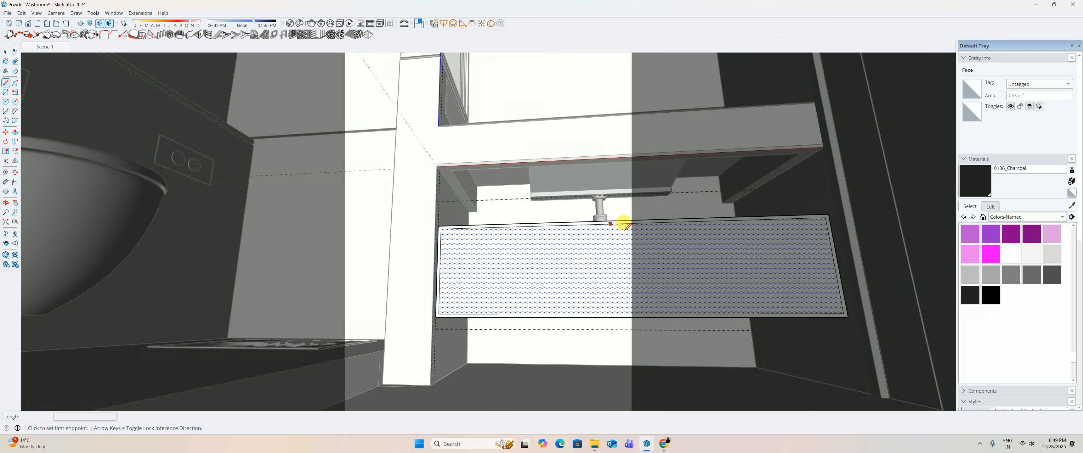
{"action": "left_click", "coordinate": [622, 223]}
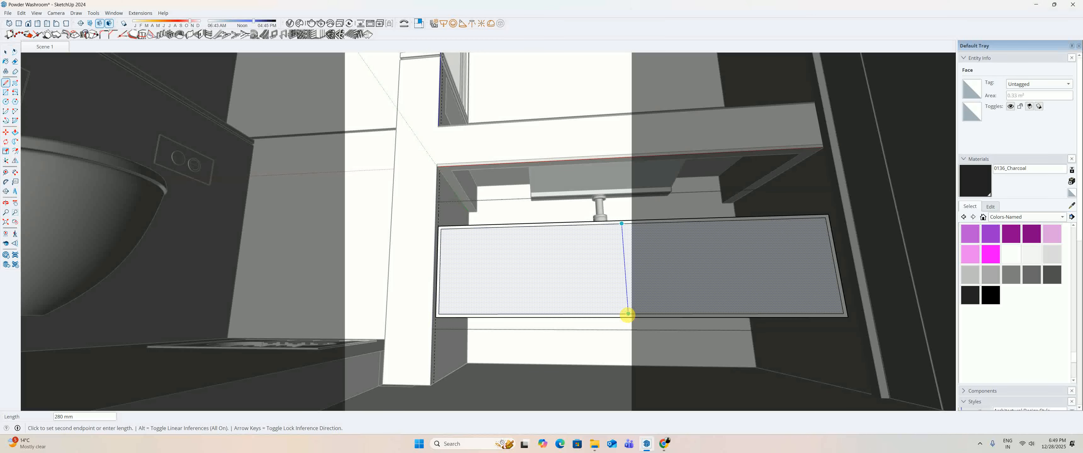
{"action": "left_click", "coordinate": [497, 277]}
Offset the outlines of both front halves 10 mm inward.
{"action": "key", "text": "f"}
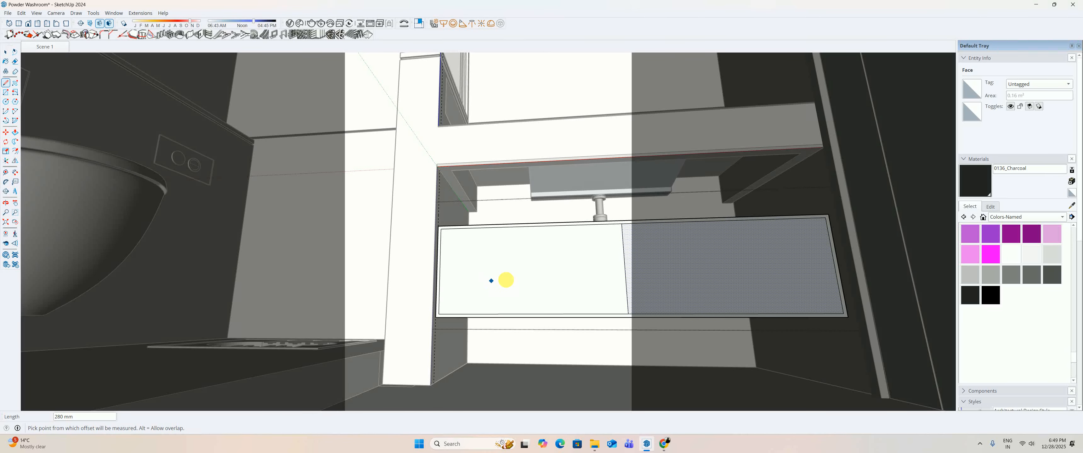
{"action": "left_click", "coordinate": [662, 226]}
{"action": "left_click", "coordinate": [663, 234]}
{"action": "type", "text": "10"}
{"action": "key", "text": "Return"}
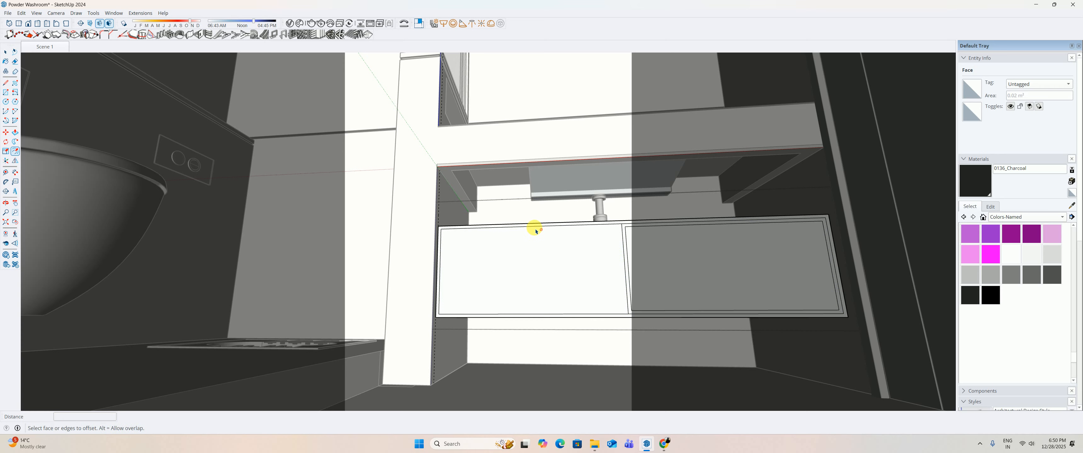
{"action": "double_click", "coordinate": [549, 229]}
{"action": "key", "text": "space"}
{"action": "middle_click_drag", "start_coordinate": [636, 244], "coordinate": [610, 263]}
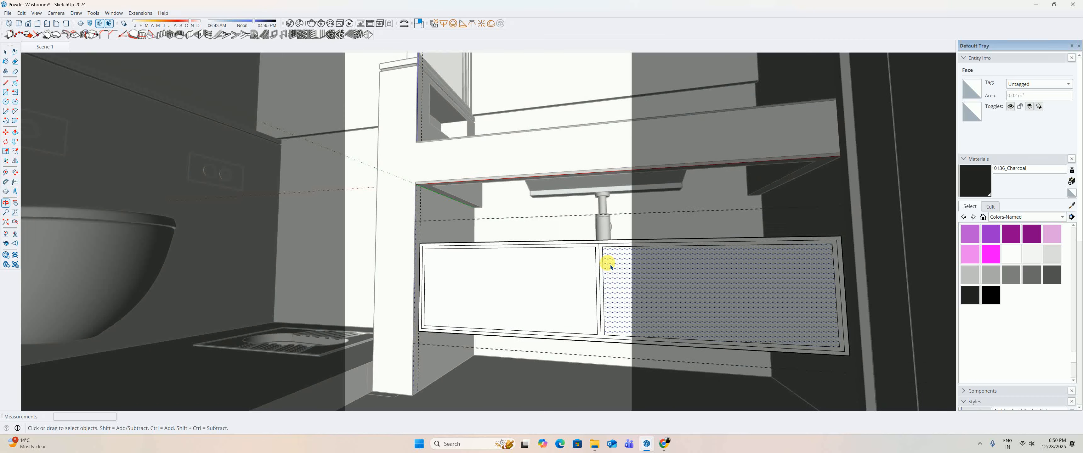
{"action": "scroll", "coordinate": [616, 254], "scroll_direction": "up", "scroll_amount": 3}
{"action": "scroll", "coordinate": [615, 254], "scroll_direction": "up", "scroll_amount": 3}
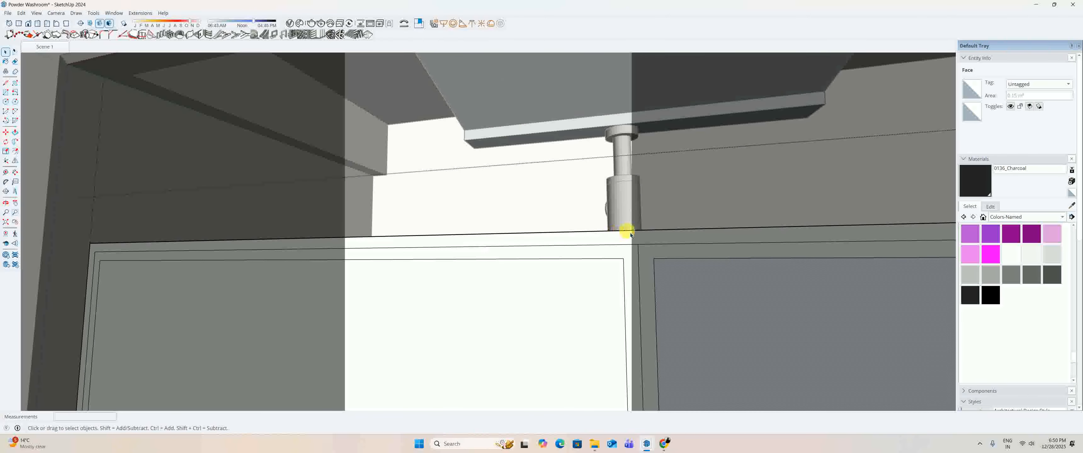
{"action": "scroll", "coordinate": [624, 258], "scroll_direction": "down", "scroll_amount": 4}
{"action": "key", "text": "Escape"}
{"action": "double_click", "coordinate": [595, 277]}
{"action": "scroll", "coordinate": [590, 276], "scroll_direction": "down", "scroll_amount": 3}
{"action": "middle_click_drag", "start_coordinate": [565, 292], "coordinate": [514, 316]}
{"action": "scroll", "coordinate": [555, 297], "scroll_direction": "up", "scroll_amount": 4}
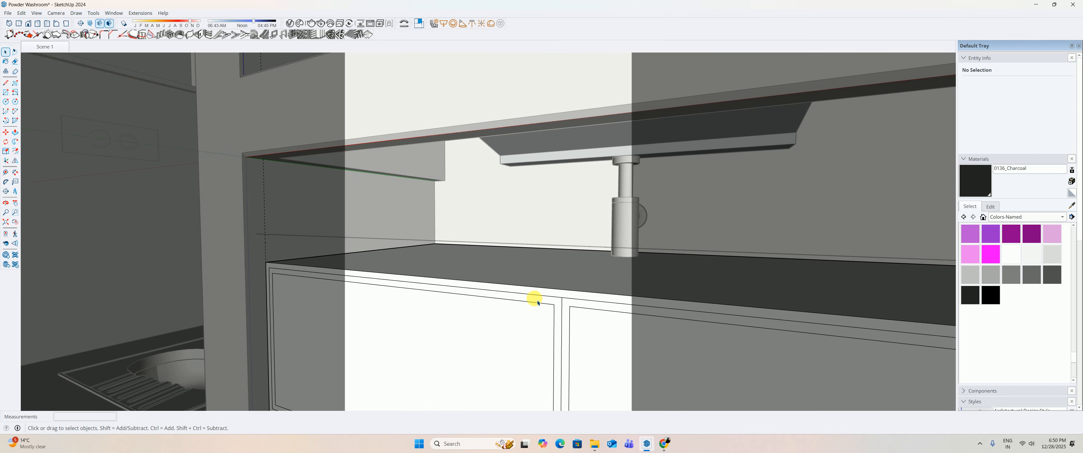
{"action": "key", "text": "l"}
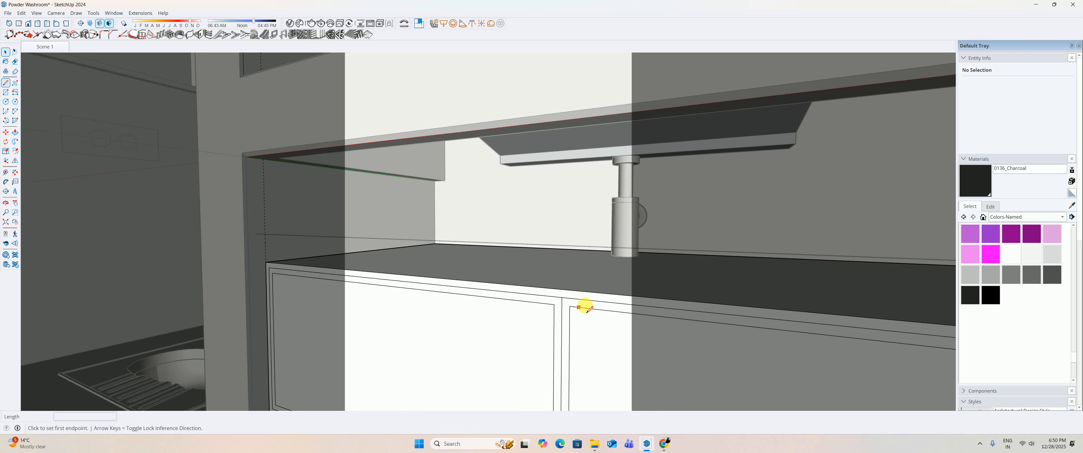
{"action": "scroll", "coordinate": [566, 300], "scroll_direction": "up", "scroll_amount": 2}
{"action": "key", "text": "space"}
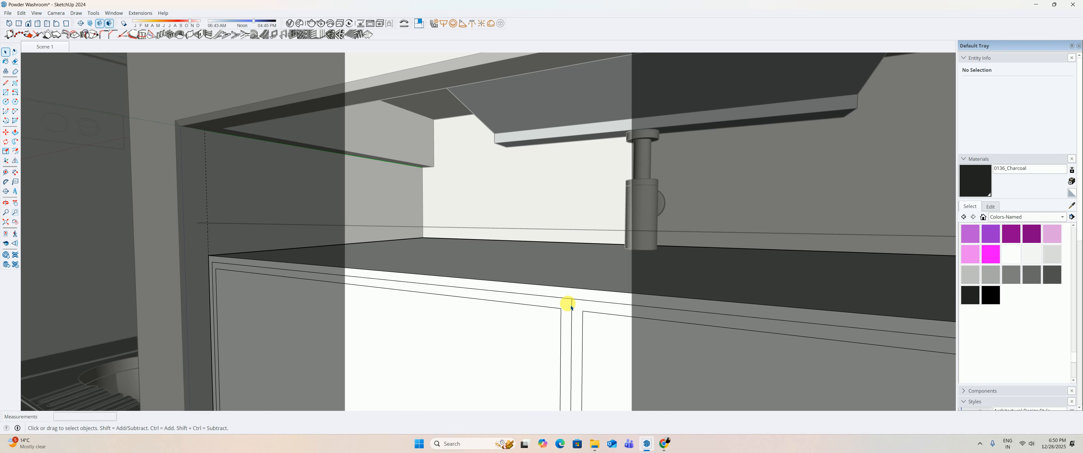
Erase the first offset outline around the front face, keeping the centre line and the two inner rectangles.
{"action": "key", "text": "e"}
{"action": "left_click", "coordinate": [564, 298]}
{"action": "middle_click_drag", "start_coordinate": [582, 302], "coordinate": [419, 229]}
{"action": "scroll", "coordinate": [583, 349], "scroll_direction": "down", "scroll_amount": 1}
{"action": "middle_click_drag", "start_coordinate": [610, 355], "coordinate": [480, 229], "text": "shift"}
{"action": "scroll", "coordinate": [543, 289], "scroll_direction": "up", "scroll_amount": 2}
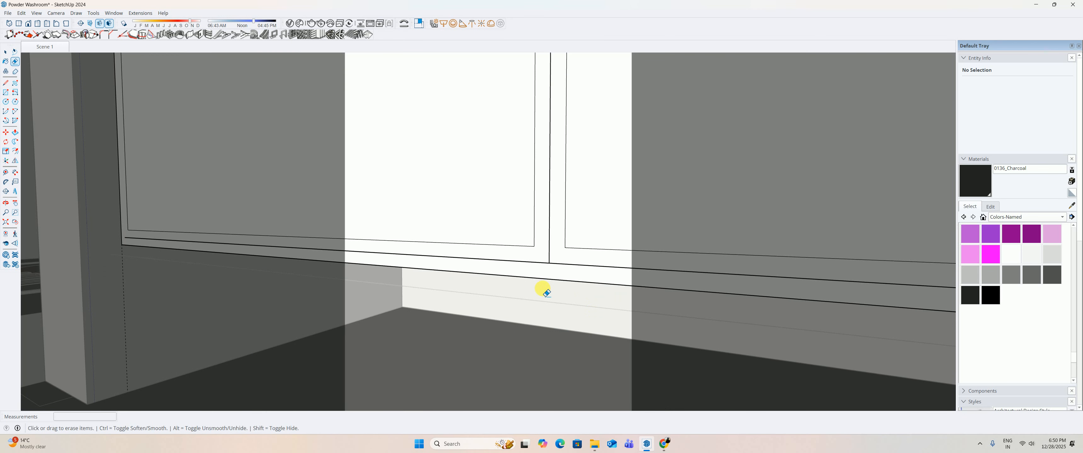
{"action": "left_click", "coordinate": [530, 268]}
{"action": "left_click", "coordinate": [568, 265]}
{"action": "key", "text": "space"}
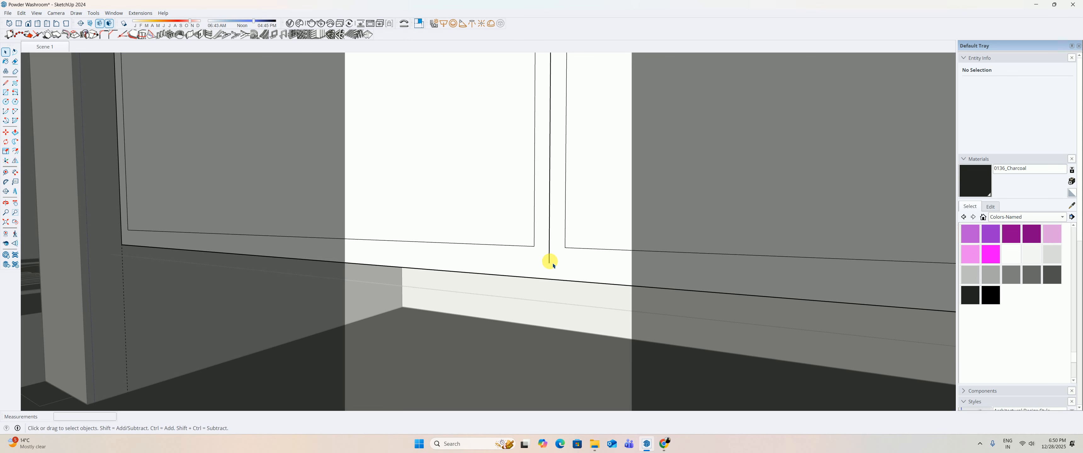
Extend the vertical centre line to the lower and upper edges of the cabinet's front face.
{"action": "left_click", "coordinate": [549, 275]}
{"action": "key", "text": "l"}
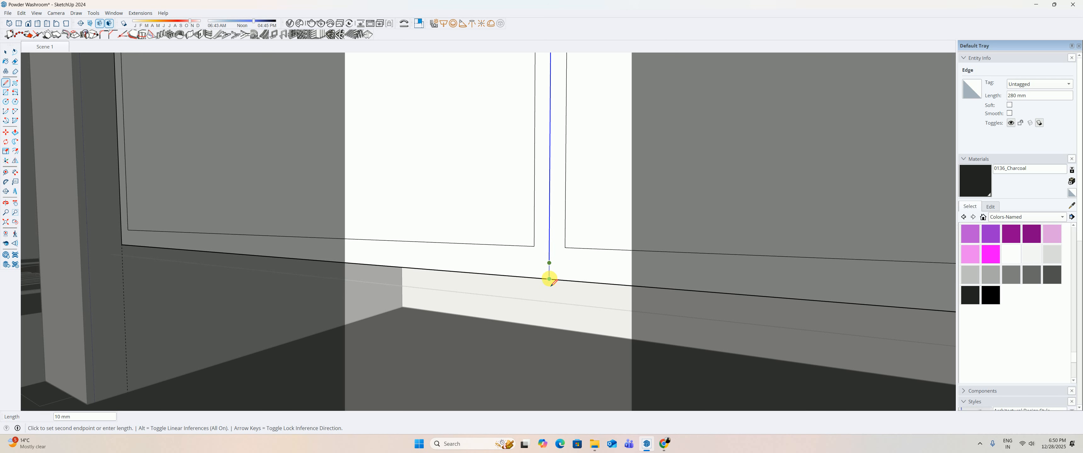
{"action": "scroll", "coordinate": [563, 254], "scroll_direction": "down", "scroll_amount": 1}
{"action": "middle_click_drag", "start_coordinate": [562, 84], "coordinate": [552, 254], "text": "shift"}
{"action": "scroll", "coordinate": [550, 282], "scroll_direction": "up", "scroll_amount": 1}
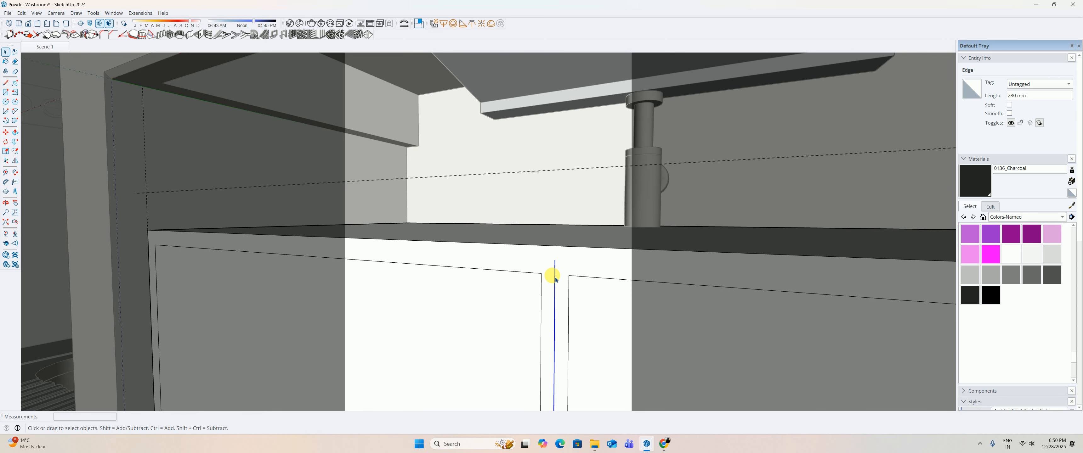
{"action": "left_click", "coordinate": [555, 262]}
{"action": "left_click", "coordinate": [554, 246]}
{"action": "key", "text": "space"}
Offset the outlines of both full-height front halves 3 mm inward.
{"action": "key", "text": "f"}
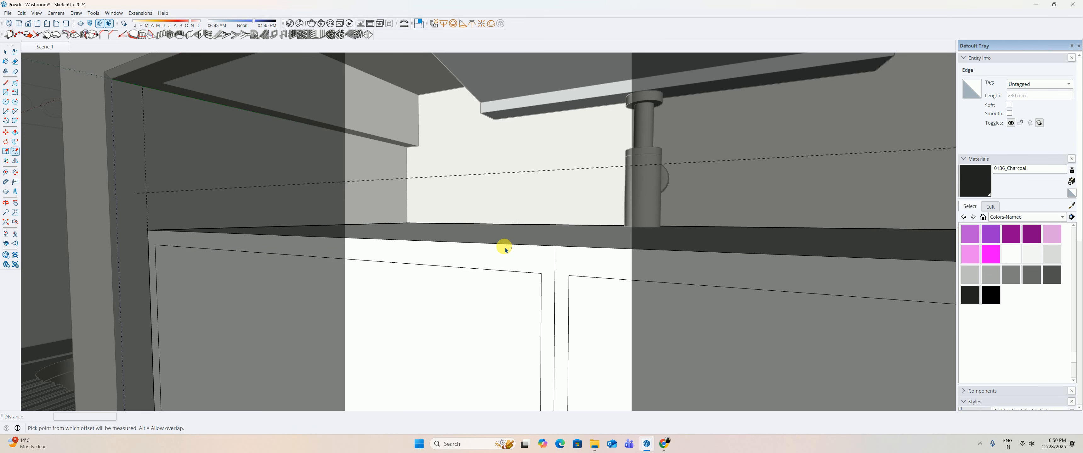
{"action": "left_click", "coordinate": [517, 252]}
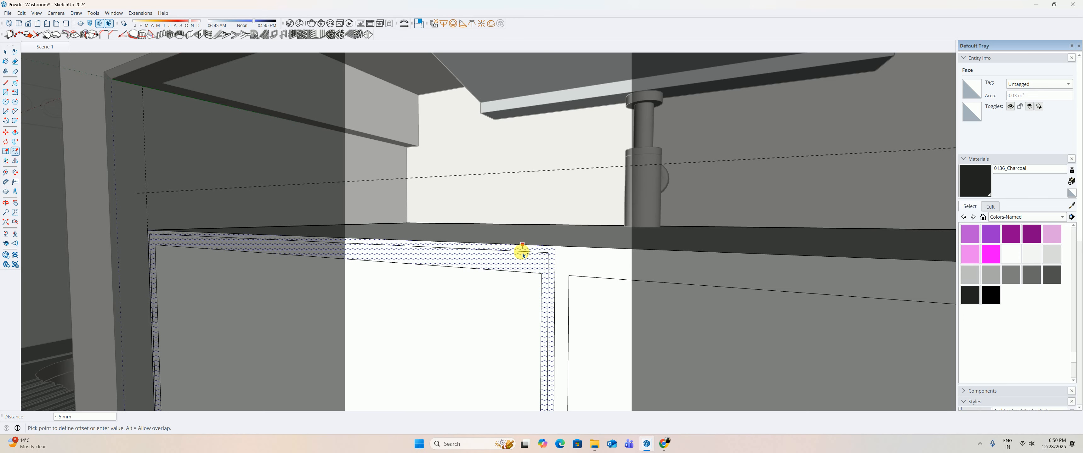
{"action": "type", "text": "3"}
{"action": "key", "text": "Return"}
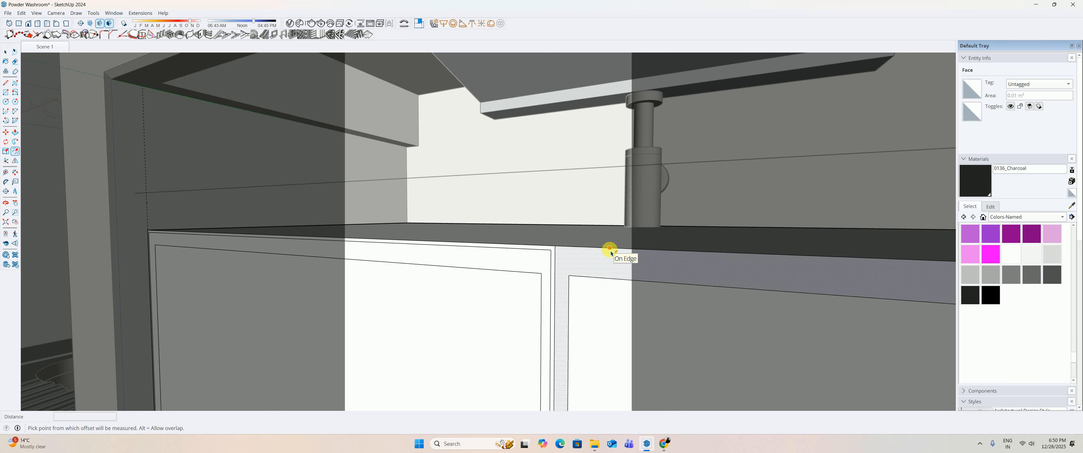
{"action": "key", "text": "space"}
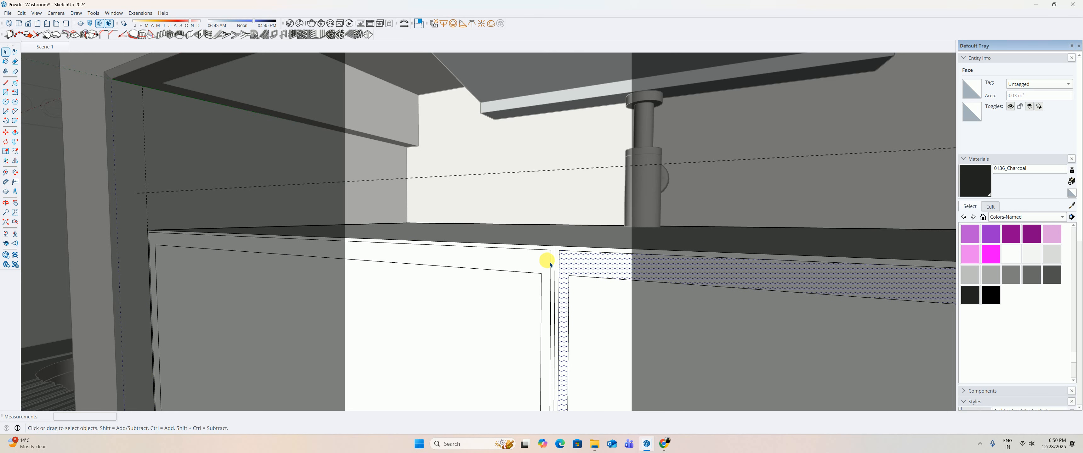
Erase the centre line and the adjoining 3 mm offset edges between the two inner rectangles.
{"action": "left_click", "coordinate": [538, 260], "text": "ctrl"}
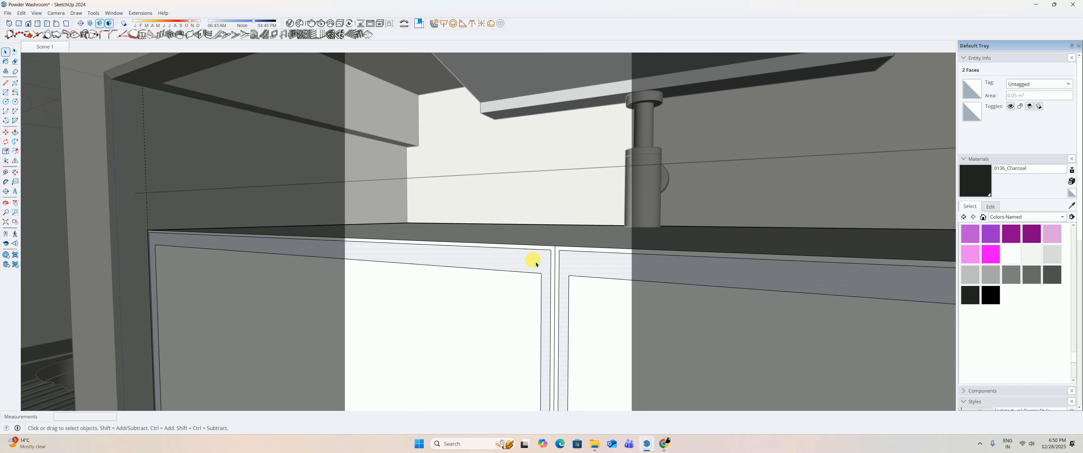
{"action": "scroll", "coordinate": [537, 268], "scroll_direction": "up", "scroll_amount": 1}
{"action": "key", "text": "e"}
{"action": "scroll", "coordinate": [543, 268], "scroll_direction": "up", "scroll_amount": 1}
{"action": "mouse_move", "coordinate": [542, 256]}
{"action": "left_mouse_down"}
{"action": "mouse_move", "coordinate": [571, 266]}
{"action": "mouse_move", "coordinate": [544, 276]}
{"action": "left_mouse_up"}
Erase the leftover 3 mm offset edges at the lower outer corner of the left inner rectangle.
{"action": "scroll", "coordinate": [545, 283], "scroll_direction": "down", "scroll_amount": 1}
{"action": "middle_click_drag", "start_coordinate": [523, 328], "coordinate": [599, 164], "text": "shift"}
{"action": "scroll", "coordinate": [599, 164], "scroll_direction": "down", "scroll_amount": 1}
{"action": "scroll", "coordinate": [296, 311], "scroll_direction": "up", "scroll_amount": 4}
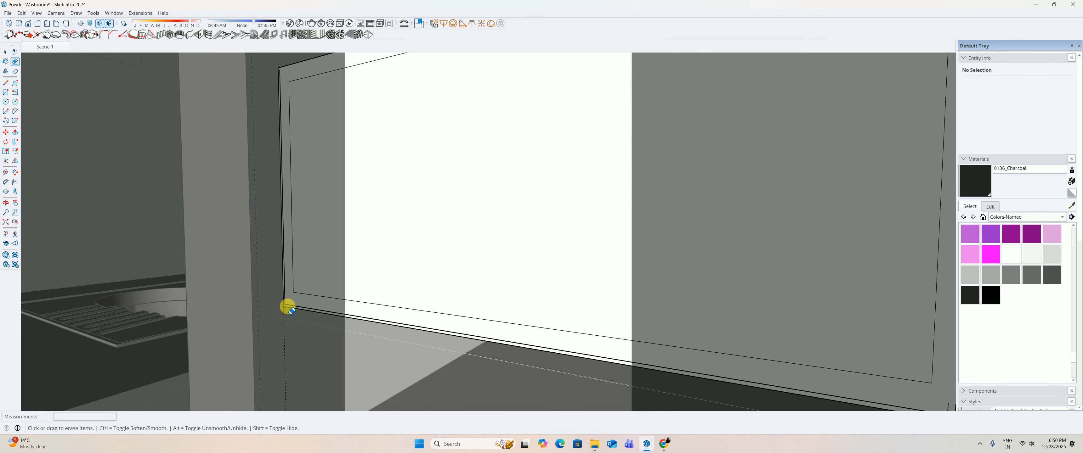
{"action": "left_click_drag", "start_coordinate": [287, 303], "coordinate": [292, 308]}
{"action": "scroll", "coordinate": [743, 365], "scroll_direction": "down", "scroll_amount": 1}
Erase the remaining 3 mm offset edges below and beside the right inner rectangle.
{"action": "middle_click_drag", "start_coordinate": [742, 365], "coordinate": [336, 220]}
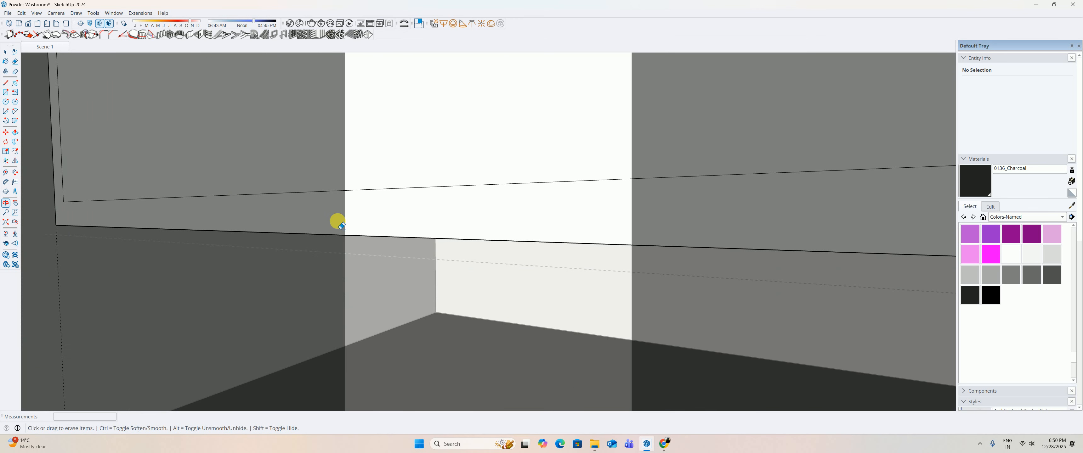
{"action": "scroll", "coordinate": [634, 271], "scroll_direction": "down", "scroll_amount": 4}
{"action": "scroll", "coordinate": [419, 268], "scroll_direction": "up", "scroll_amount": 4}
{"action": "scroll", "coordinate": [420, 269], "scroll_direction": "down", "scroll_amount": 2}
{"action": "scroll", "coordinate": [331, 259], "scroll_direction": "down", "scroll_amount": 2}
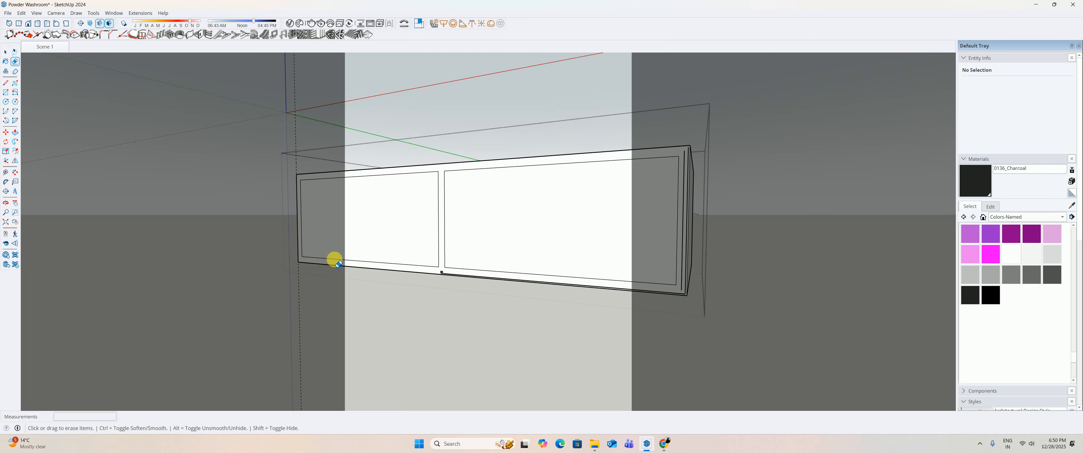
{"action": "scroll", "coordinate": [431, 271], "scroll_direction": "up", "scroll_amount": 3}
{"action": "scroll", "coordinate": [458, 272], "scroll_direction": "down", "scroll_amount": 2}
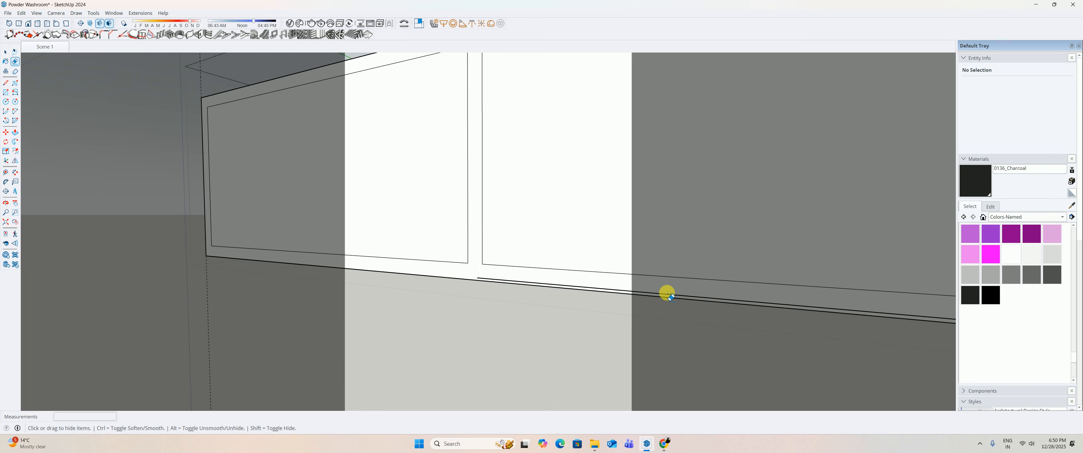
{"action": "middle_click_drag", "start_coordinate": [667, 292], "coordinate": [544, 317], "text": "shift"}
{"action": "scroll", "coordinate": [619, 351], "scroll_direction": "up", "scroll_amount": 3}
{"action": "mouse_move", "coordinate": [622, 349]}
{"action": "left_mouse_down"}
{"action": "mouse_move", "coordinate": [656, 384]}
{"action": "mouse_move", "coordinate": [635, 394]}
{"action": "left_mouse_up"}
Push both inner rectangles through the cabinet box's full depth to form two open compartments.
{"action": "scroll", "coordinate": [613, 353], "scroll_direction": "down", "scroll_amount": 3}
{"action": "scroll", "coordinate": [588, 311], "scroll_direction": "down", "scroll_amount": 4}
{"action": "key", "text": "p"}
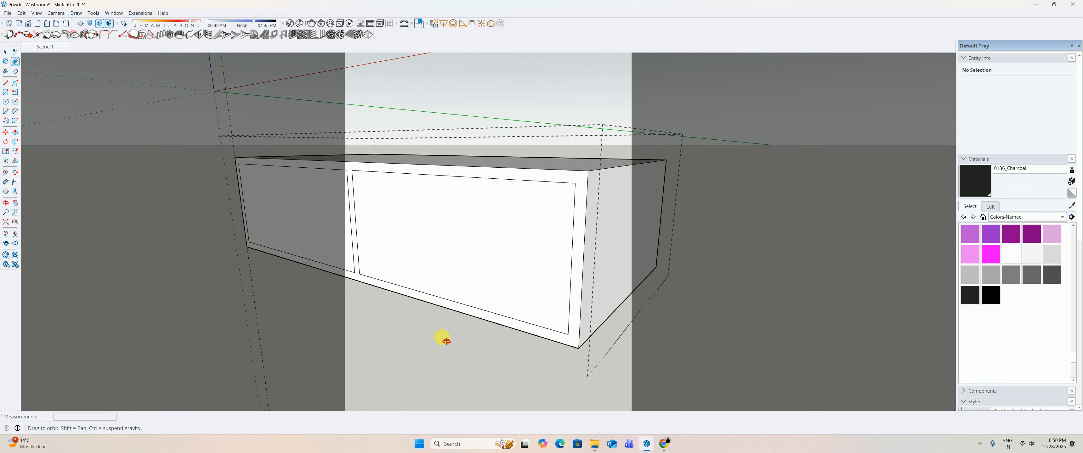
{"action": "left_click", "coordinate": [459, 293]}
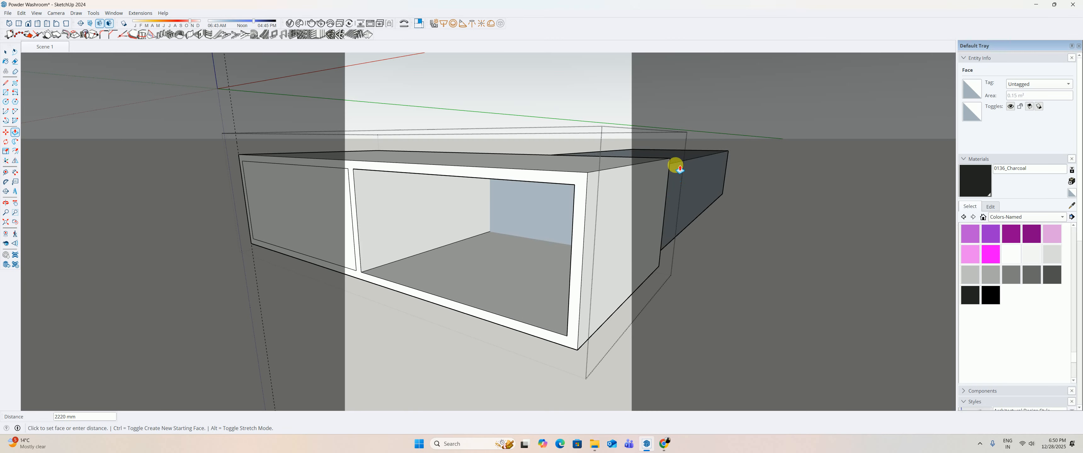
{"action": "left_click", "coordinate": [670, 163]}
{"action": "double_click", "coordinate": [286, 202]}
{"action": "middle_click_drag", "start_coordinate": [285, 215], "coordinate": [475, 207]}
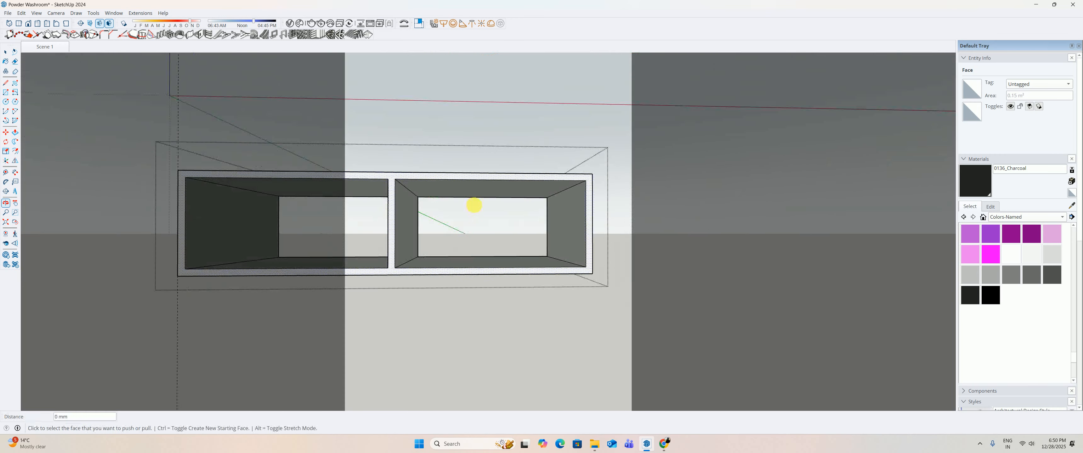
Leave the cabinet box's editing context and view the open compartments beneath the vanity in the full model.
{"action": "scroll", "coordinate": [467, 216], "scroll_direction": "down", "scroll_amount": 3}
{"action": "key", "text": "space"}
{"action": "key", "text": "Escape"}
{"action": "scroll", "coordinate": [456, 236], "scroll_direction": "down", "scroll_amount": 1}
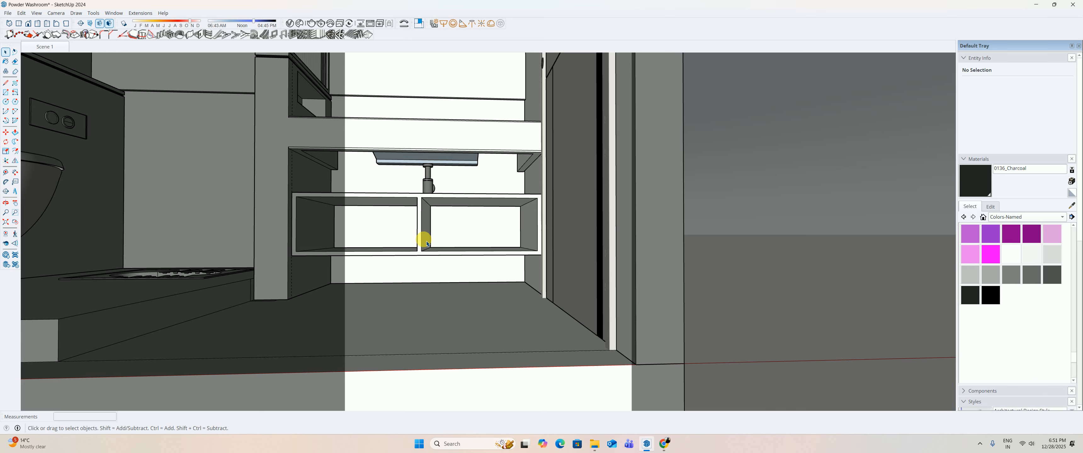
{"action": "scroll", "coordinate": [366, 210], "scroll_direction": "up", "scroll_amount": 2}
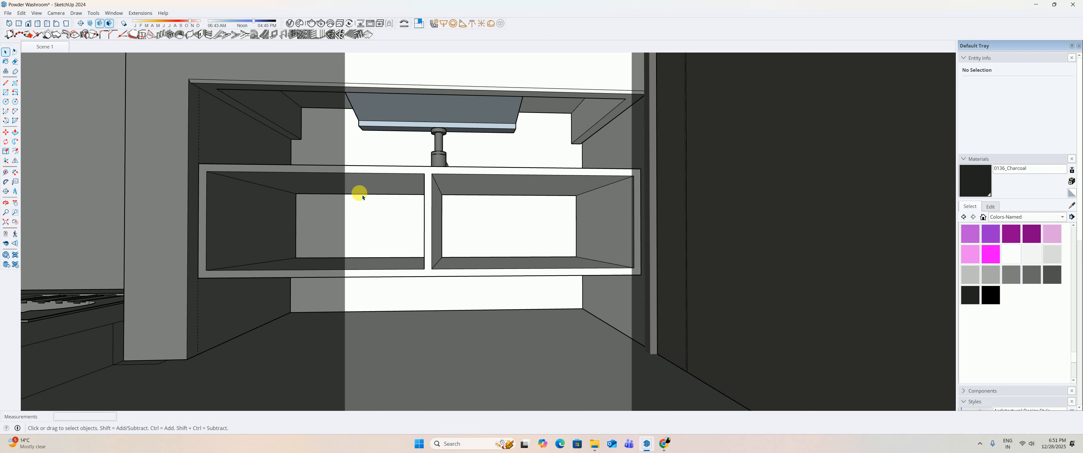
Paste the copied front frames in place on the cabinet box, group them and open the group for editing.
{"action": "left_click", "coordinate": [21, 13]}
{"action": "left_click", "coordinate": [44, 75]}
{"action": "middle_click_drag", "start_coordinate": [451, 230], "coordinate": [397, 177]}
{"action": "right_click", "coordinate": [391, 179]}
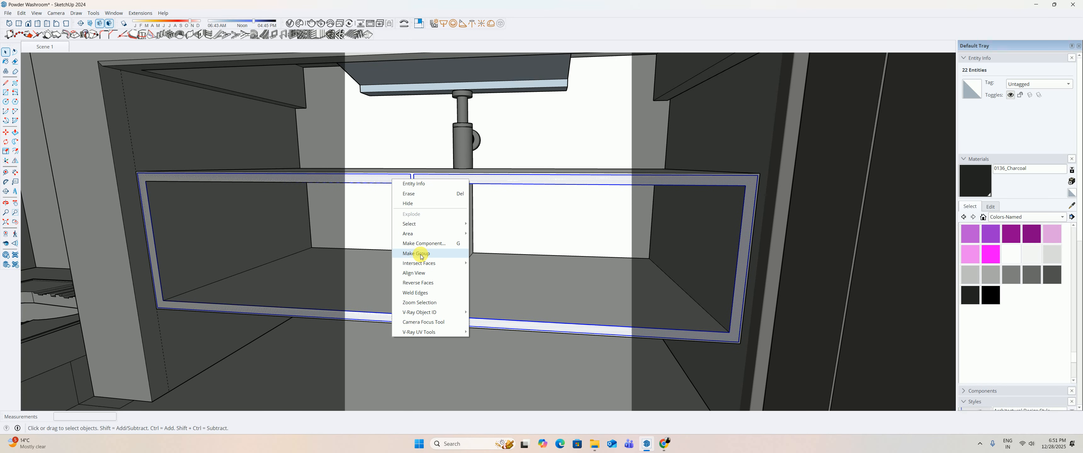
{"action": "left_click", "coordinate": [421, 255]}
{"action": "double_click", "coordinate": [403, 179]}
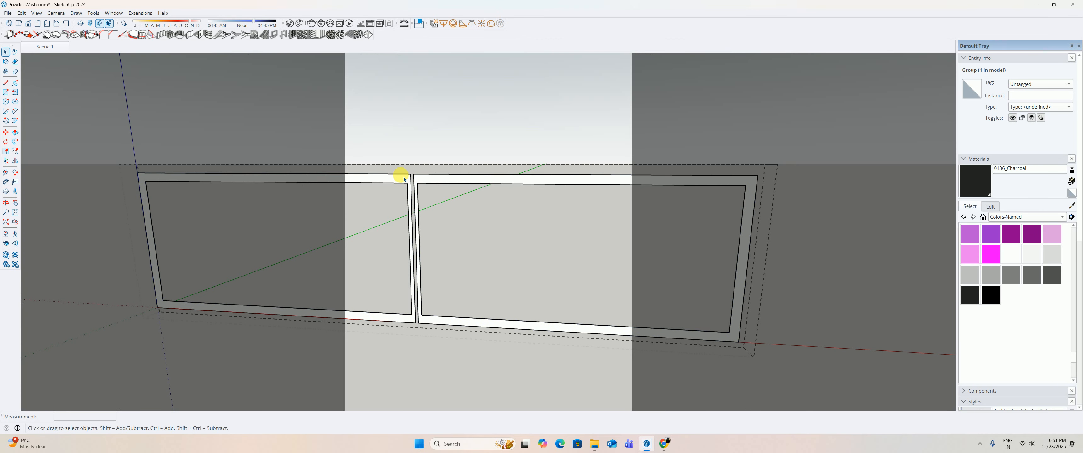
Pull both front frames out 20 mm and extend their inner side faces across the openings to form solid shutters.
{"action": "key", "text": "p"}
{"action": "left_click", "coordinate": [399, 186]}
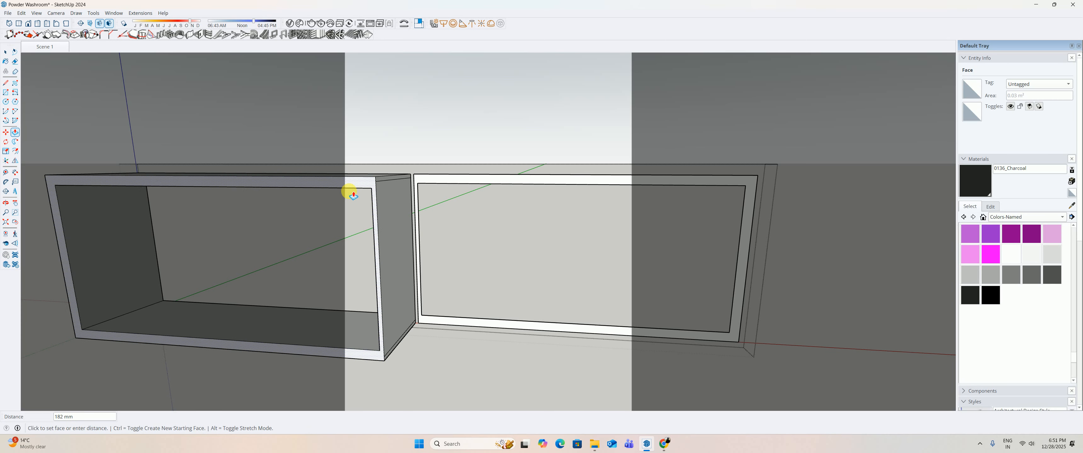
{"action": "type", "text": "20"}
{"action": "key", "text": "Return"}
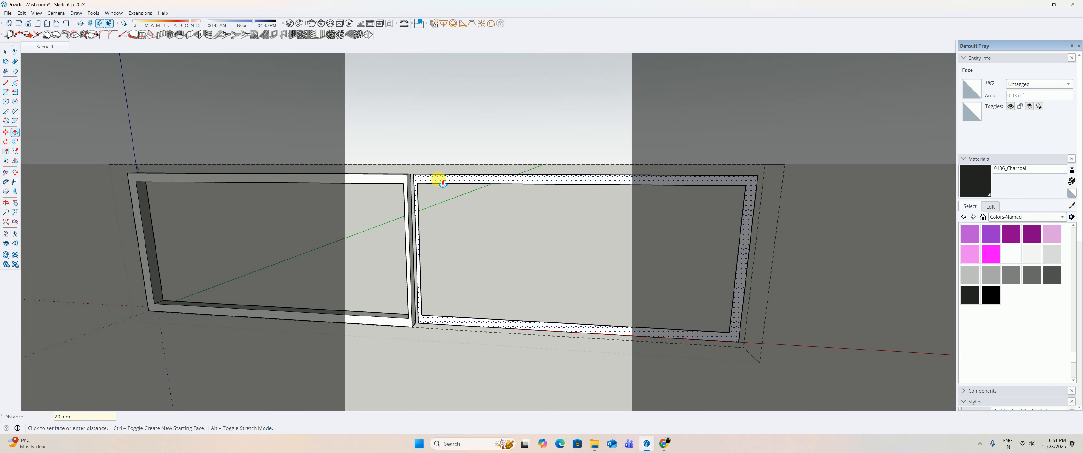
{"action": "middle_click_drag", "start_coordinate": [425, 199], "coordinate": [390, 163]}
{"action": "left_click", "coordinate": [416, 193]}
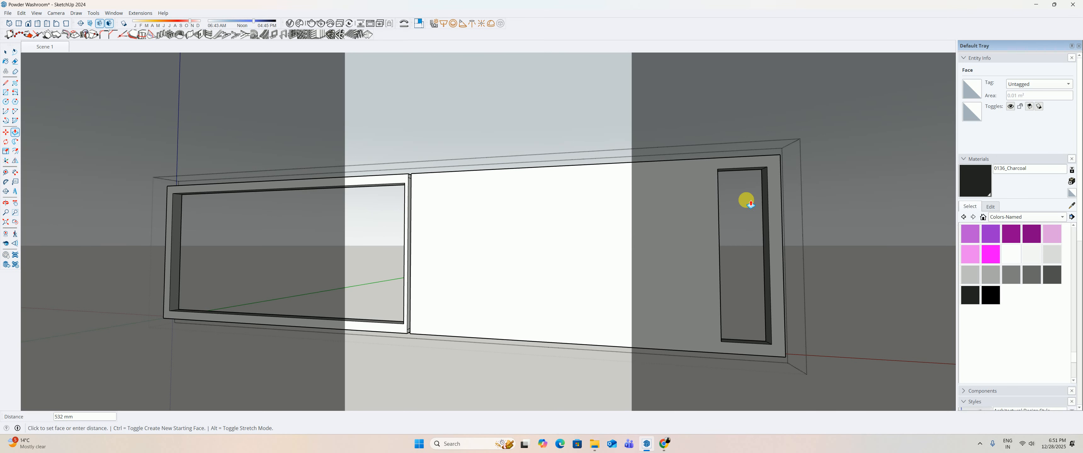
{"action": "left_click", "coordinate": [767, 173]}
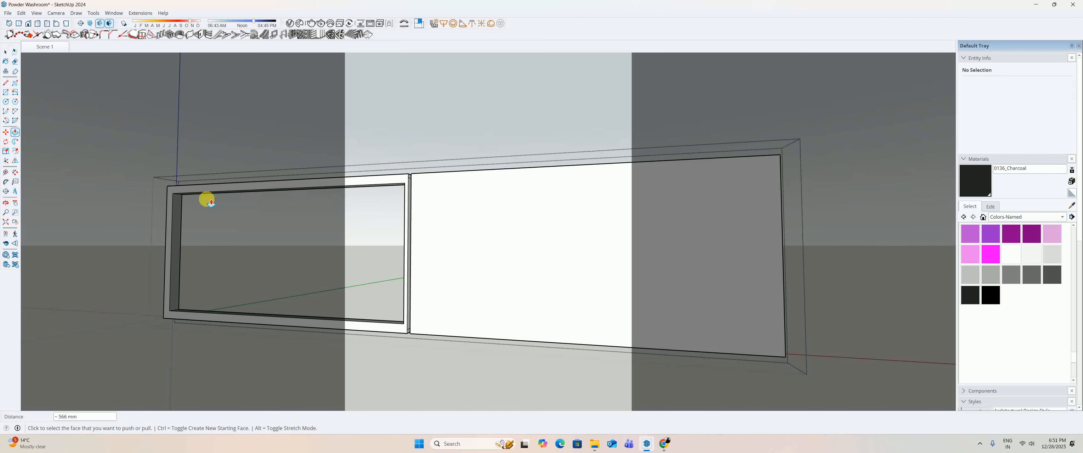
Erase the leftover edges at the upper and lower ends of the gap between the two shutters.
{"action": "mouse_move", "coordinate": [230, 234]}
{"action": "middle_mouse_down"}
{"action": "mouse_move", "coordinate": [447, 247]}
{"action": "mouse_move", "coordinate": [452, 169]}
{"action": "mouse_move", "coordinate": [409, 162]}
{"action": "mouse_move", "coordinate": [457, 171]}
{"action": "middle_mouse_up"}
{"action": "scroll", "coordinate": [379, 167], "scroll_direction": "up", "scroll_amount": 6}
{"action": "key", "text": "e"}
{"action": "scroll", "coordinate": [369, 189], "scroll_direction": "up", "scroll_amount": 2}
{"action": "left_click", "coordinate": [398, 145]}
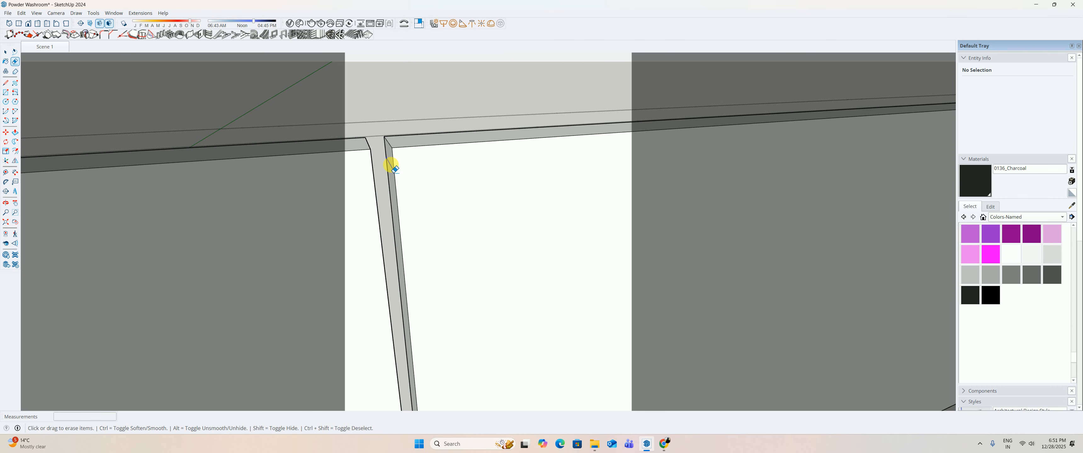
{"action": "scroll", "coordinate": [393, 176], "scroll_direction": "down", "scroll_amount": 6}
{"action": "scroll", "coordinate": [403, 297], "scroll_direction": "up", "scroll_amount": 5}
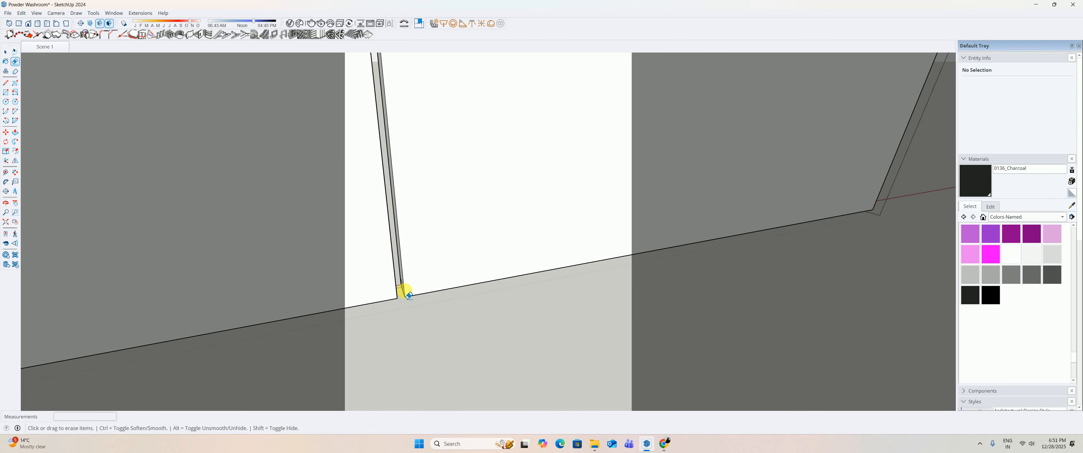
{"action": "scroll", "coordinate": [404, 293], "scroll_direction": "up", "scroll_amount": 2}
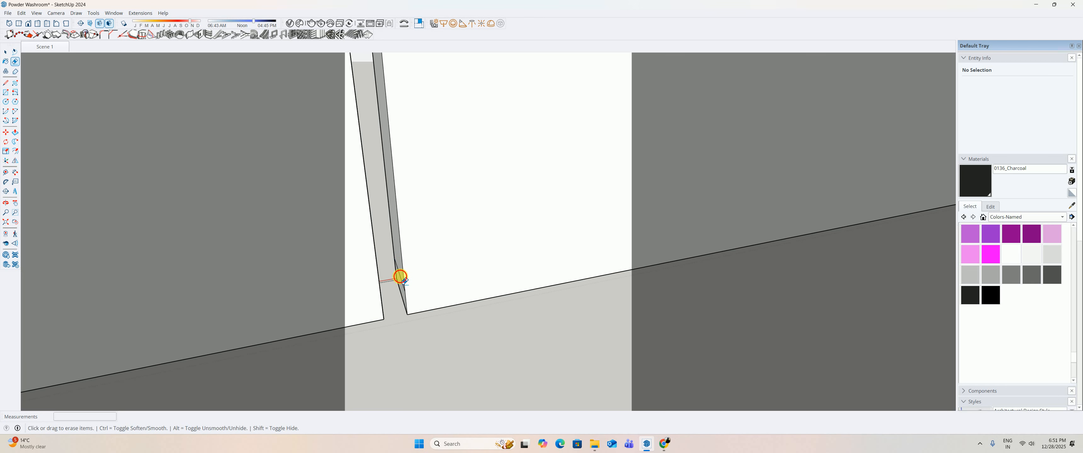
{"action": "middle_click_drag", "start_coordinate": [387, 283], "coordinate": [421, 284]}
{"action": "scroll", "coordinate": [421, 284], "scroll_direction": "down", "scroll_amount": 6}
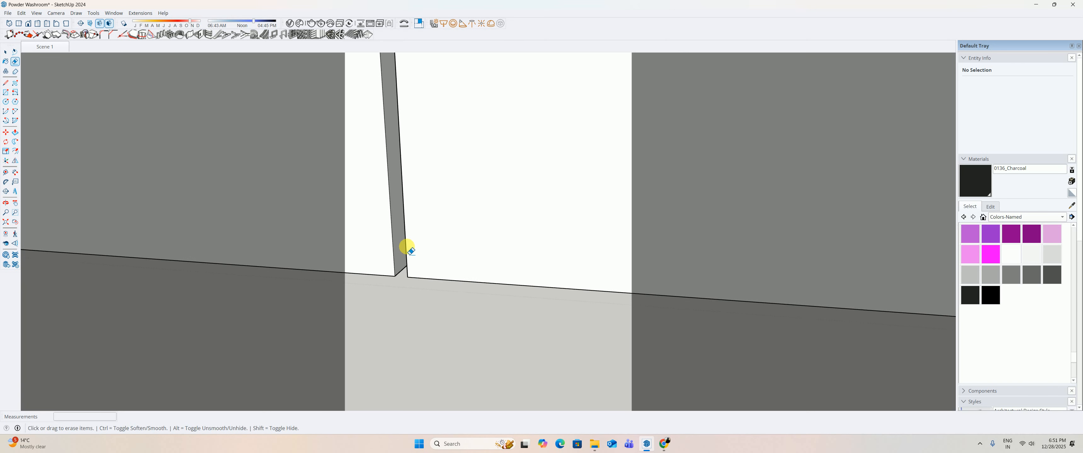
{"action": "scroll", "coordinate": [440, 239], "scroll_direction": "down", "scroll_amount": 4}
Copy the long edges along the top of both shutters 15 mm across their top faces.
{"action": "key", "text": "space"}
{"action": "left_click", "coordinate": [407, 264]}
{"action": "mouse_move", "coordinate": [418, 236]}
{"action": "middle_mouse_down"}
{"action": "mouse_move", "coordinate": [508, 235]}
{"action": "mouse_move", "coordinate": [409, 247]}
{"action": "mouse_move", "coordinate": [496, 293]}
{"action": "mouse_move", "coordinate": [477, 285]}
{"action": "middle_mouse_up"}
{"action": "double_click", "coordinate": [417, 223]}
{"action": "left_click", "coordinate": [413, 220]}
{"action": "middle_click_drag", "start_coordinate": [411, 218], "coordinate": [433, 299]}
{"action": "key", "text": "m"}
{"action": "left_click", "coordinate": [416, 286]}
{"action": "key", "text": "ctrl"}
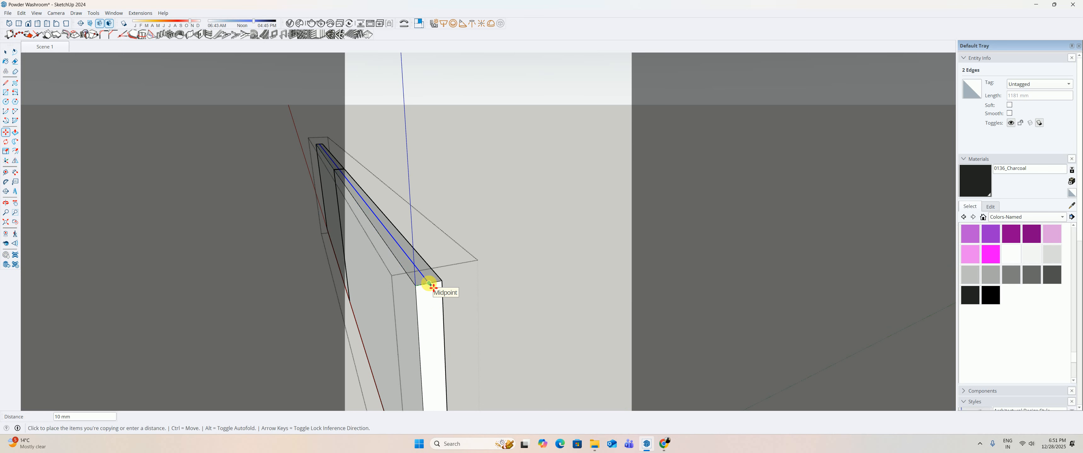
{"action": "type", "text": "15"}
{"action": "key", "text": "Return"}
{"action": "key", "text": "space"}
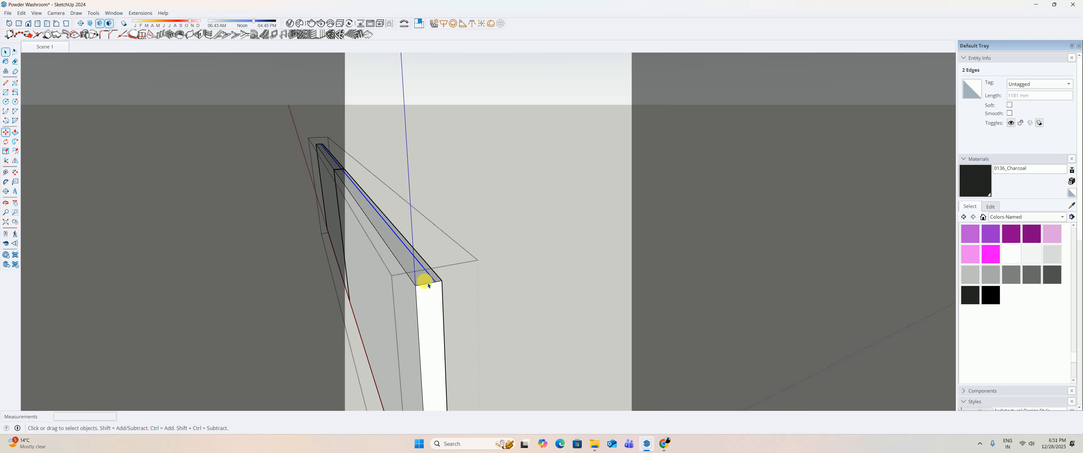
Move the original long top edges of both shutters straight down to form a bevel, and leave the group.
{"action": "left_click", "coordinate": [327, 161]}
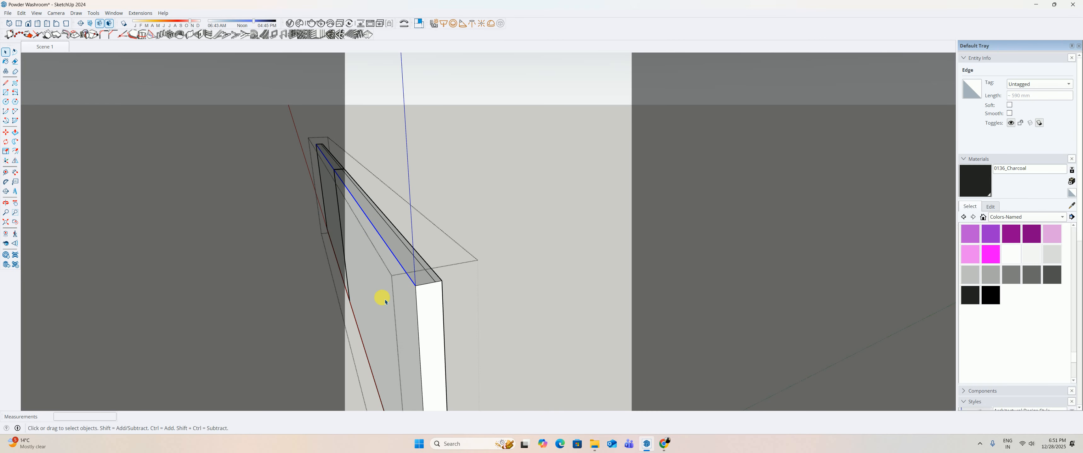
{"action": "key", "text": "m"}
{"action": "left_click", "coordinate": [416, 288]}
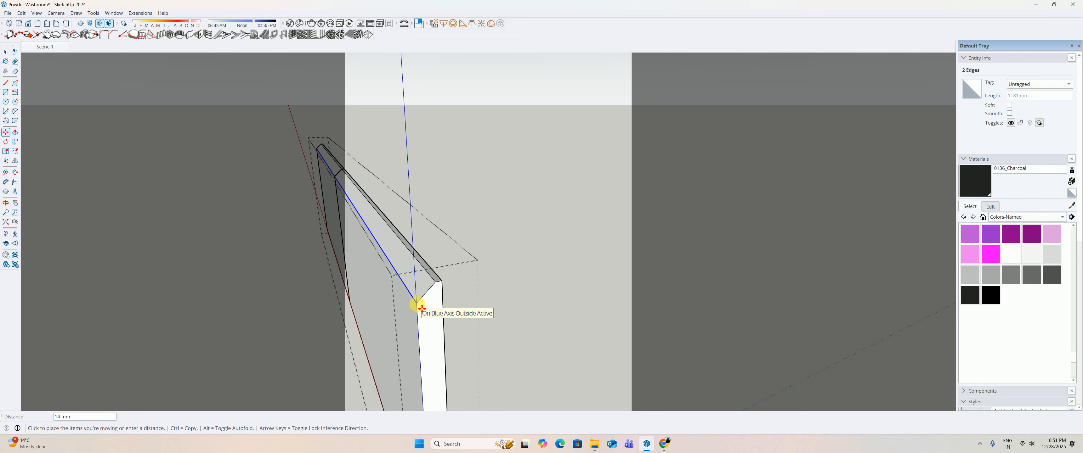
{"action": "key", "text": "Return"}
{"action": "middle_click_drag", "start_coordinate": [457, 310], "coordinate": [453, 222]}
{"action": "key", "text": "space"}
{"action": "key", "text": "Escape"}
Examine the shuttered cabinet box beneath the vanity and its fit within the whole washroom.
{"action": "scroll", "coordinate": [370, 205], "scroll_direction": "up", "scroll_amount": 6}
{"action": "middle_click_drag", "start_coordinate": [577, 188], "coordinate": [452, 254]}
{"action": "scroll", "coordinate": [420, 190], "scroll_direction": "down", "scroll_amount": 5}
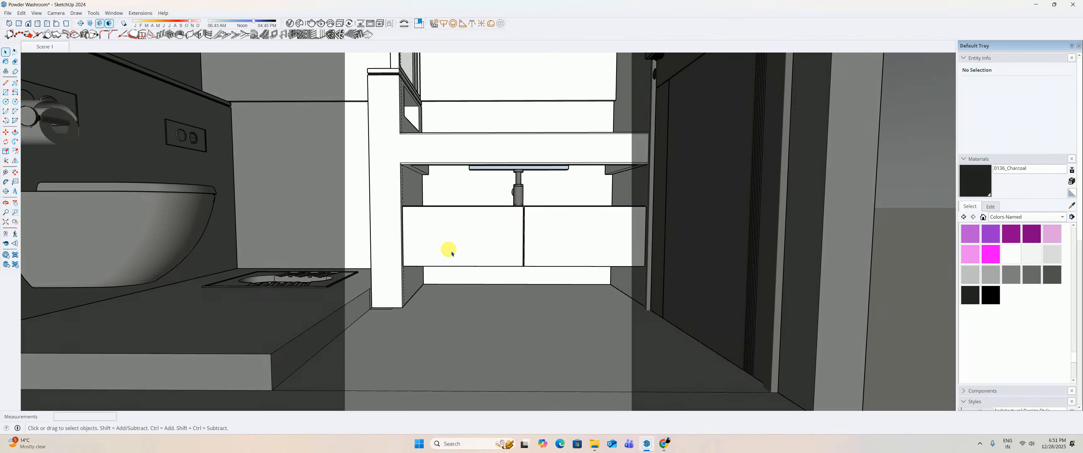
{"action": "middle_click_drag", "start_coordinate": [537, 193], "coordinate": [496, 216]}
{"action": "scroll", "coordinate": [479, 205], "scroll_direction": "down", "scroll_amount": 2}
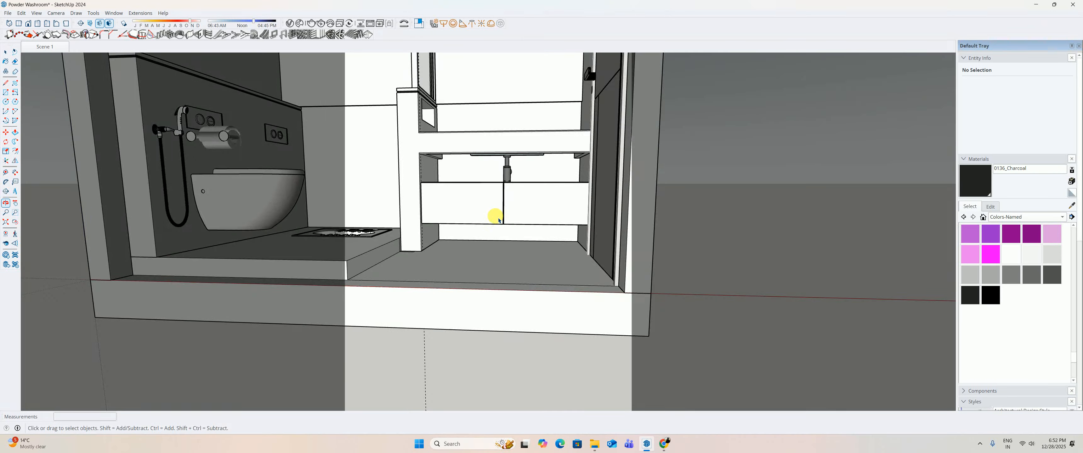
{"action": "scroll", "coordinate": [484, 202], "scroll_direction": "down", "scroll_amount": 1}
{"action": "middle_click_drag", "start_coordinate": [454, 163], "coordinate": [457, 172], "text": "shift"}
{"action": "scroll", "coordinate": [454, 158], "scroll_direction": "down", "scroll_amount": 1}
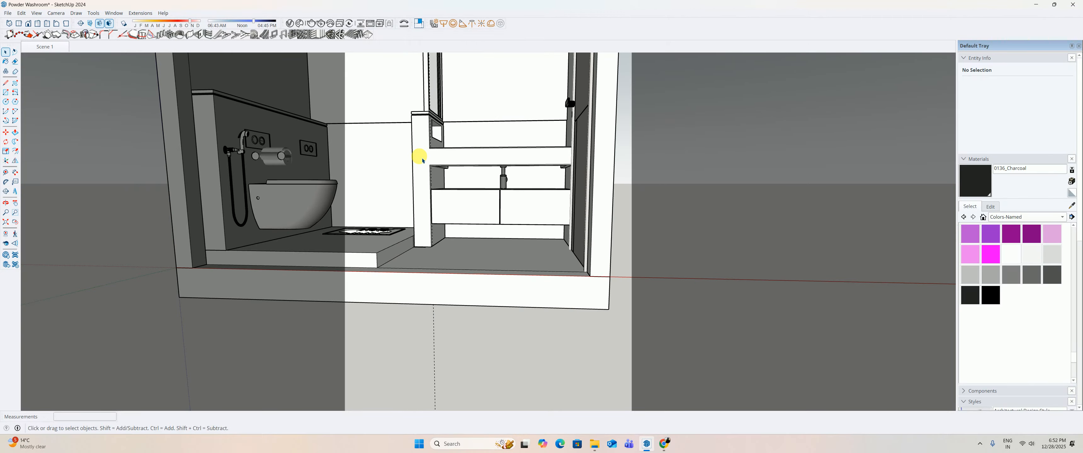
{"action": "middle_click_drag", "start_coordinate": [449, 210], "coordinate": [520, 268]}
{"action": "scroll", "coordinate": [518, 270], "scroll_direction": "down", "scroll_amount": 2}
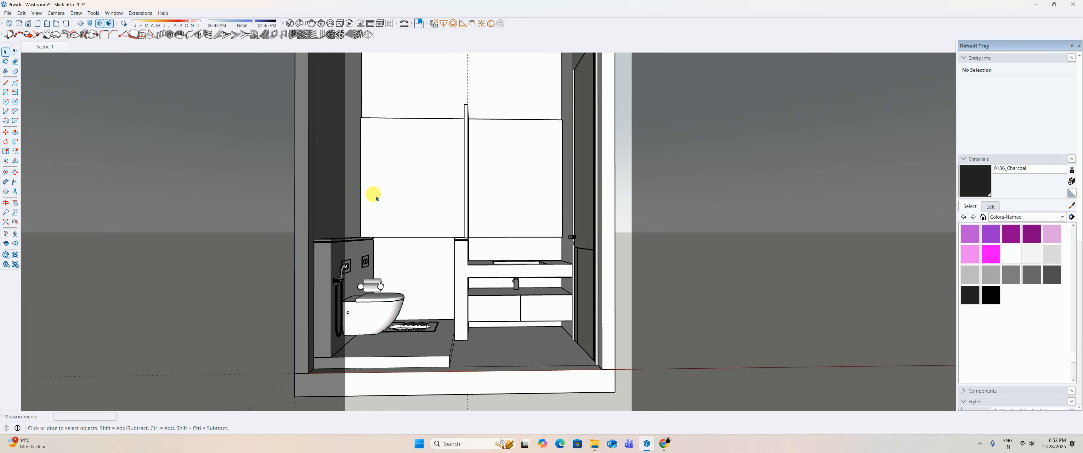
{"action": "middle_click_drag", "start_coordinate": [422, 313], "coordinate": [488, 337]}
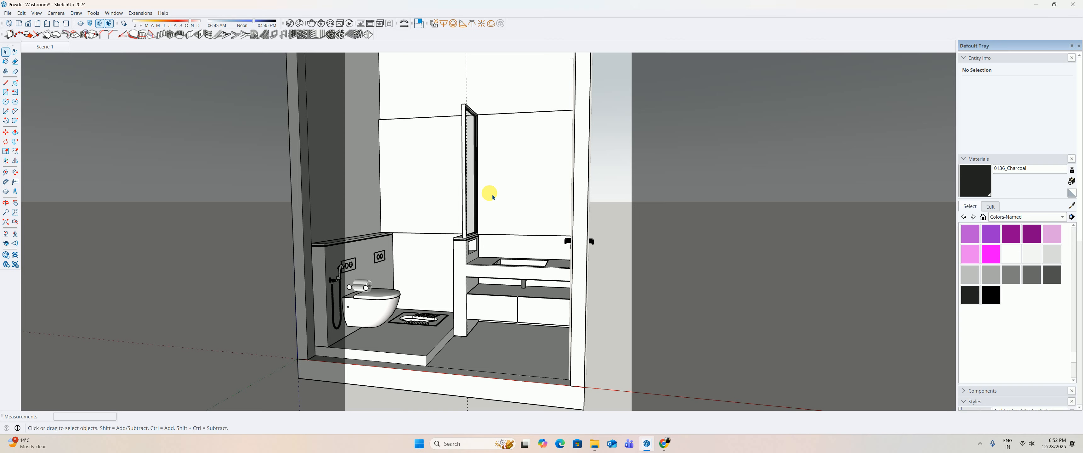
Place a vertical guide on the wall at the basin's centre and further guides 400 mm to either side of it.
{"action": "scroll", "coordinate": [490, 195], "scroll_direction": "up", "scroll_amount": 8}
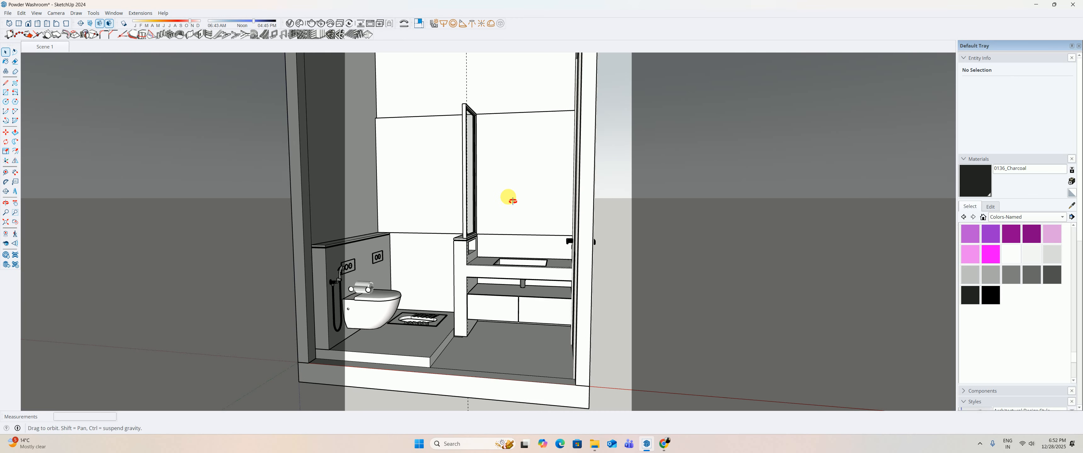
{"action": "key", "text": "t"}
{"action": "left_click", "coordinate": [585, 207]}
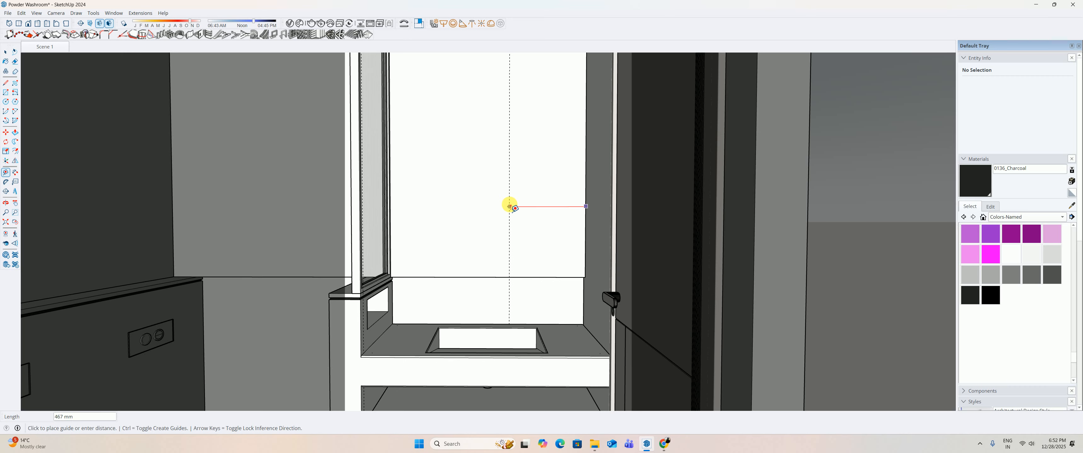
{"action": "left_click", "coordinate": [489, 328]}
{"action": "middle_click_drag", "start_coordinate": [486, 324], "coordinate": [497, 210]}
{"action": "left_click", "coordinate": [495, 209]}
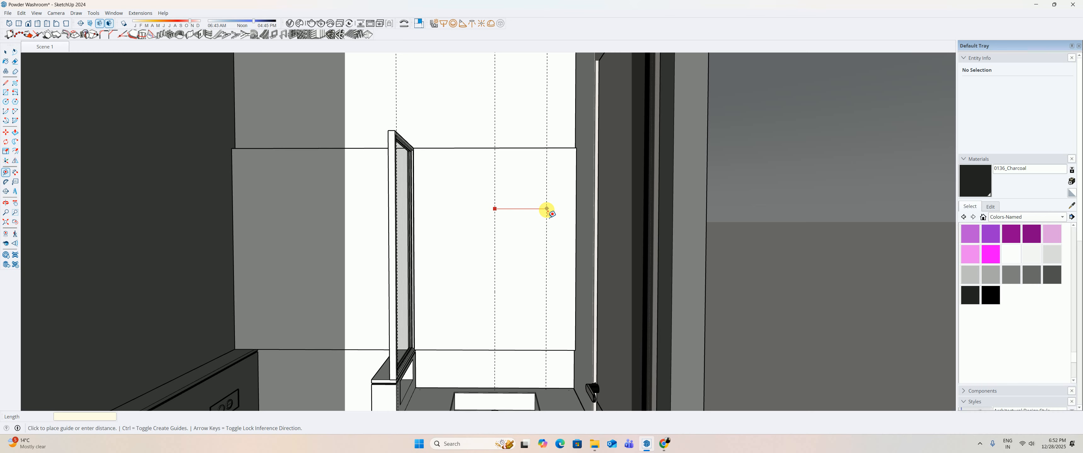
{"action": "left_click", "coordinate": [547, 208]}
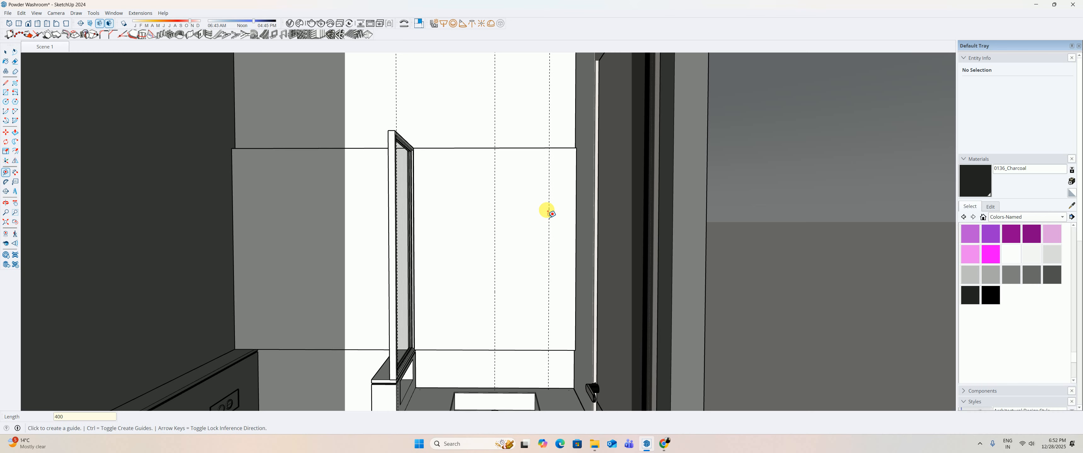
{"action": "left_click", "coordinate": [495, 228]}
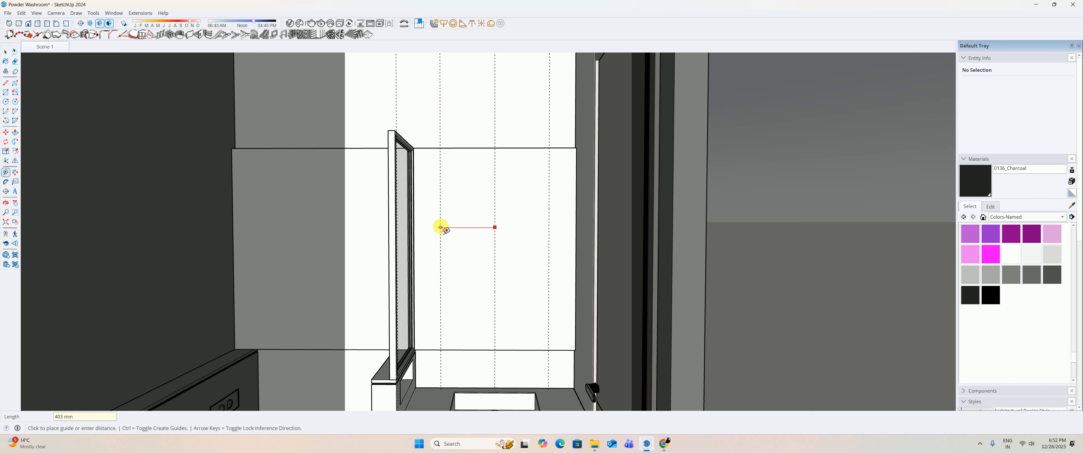
{"action": "left_click", "coordinate": [441, 227]}
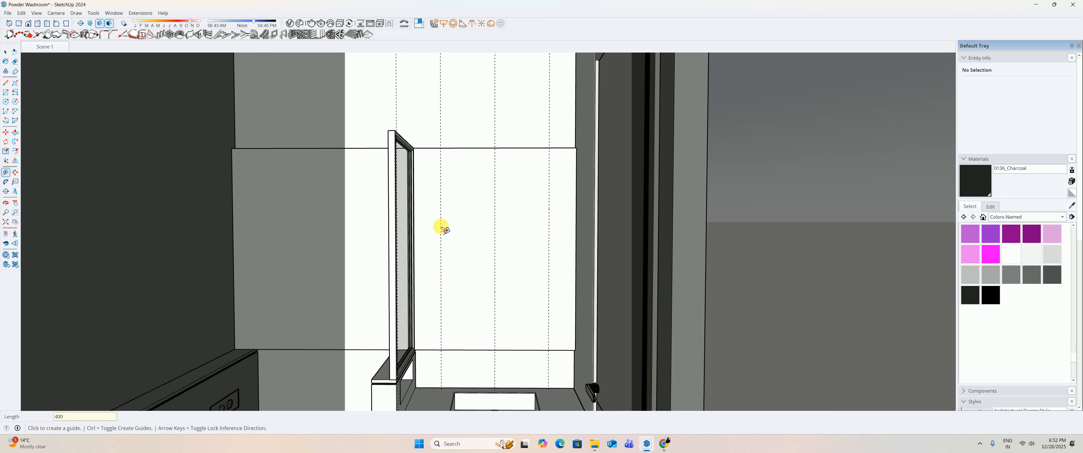
Draw a rectangle between the two outer guides over the full height of the wall panel above the basin and group it.
{"action": "key", "text": "r"}
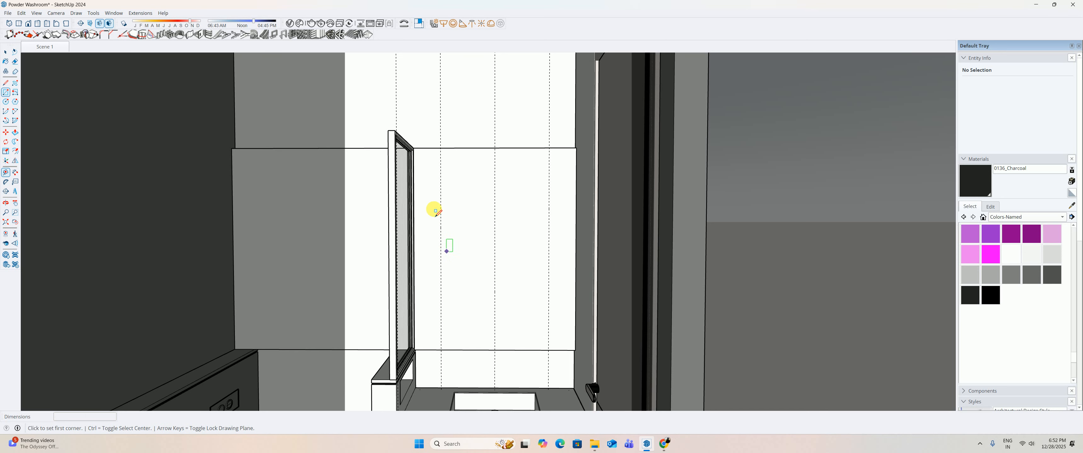
{"action": "left_click", "coordinate": [441, 149]}
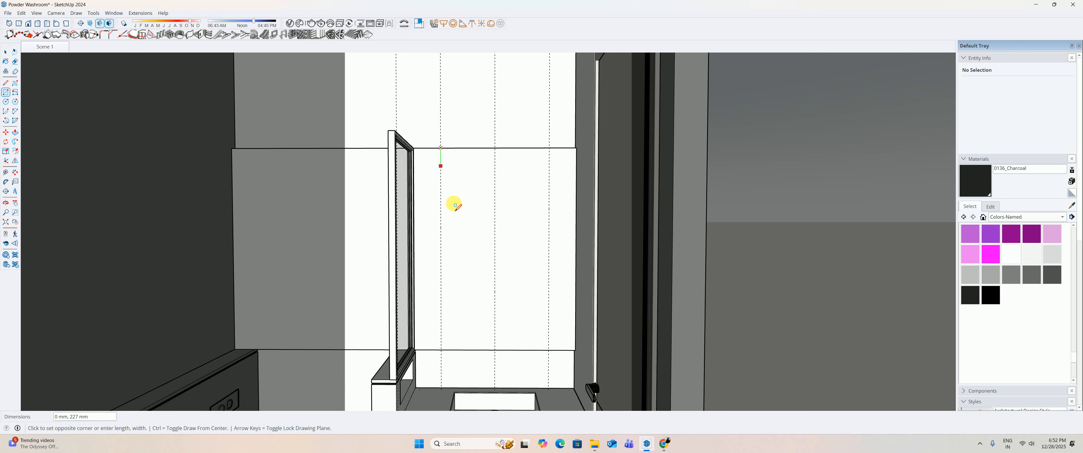
{"action": "left_click", "coordinate": [550, 350]}
{"action": "scroll", "coordinate": [549, 357], "scroll_direction": "up", "scroll_amount": 3}
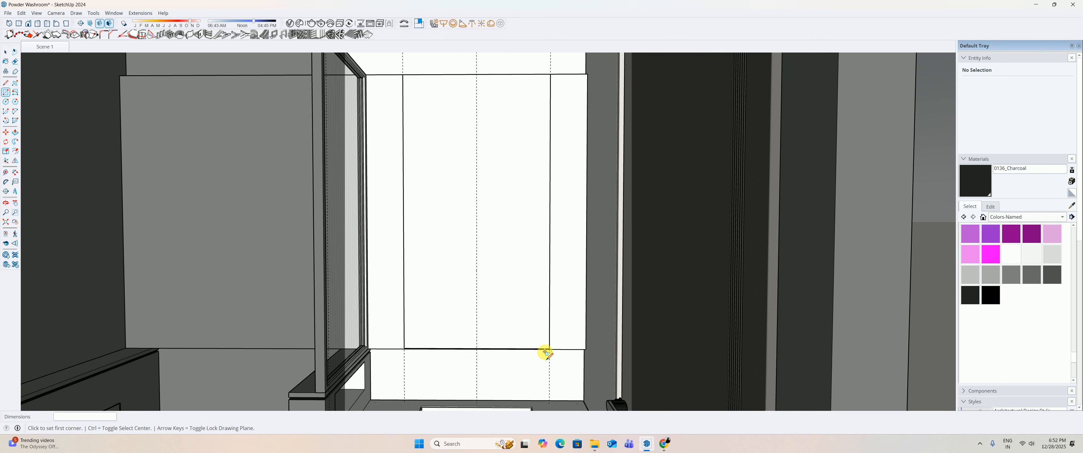
{"action": "left_click", "coordinate": [405, 349]}
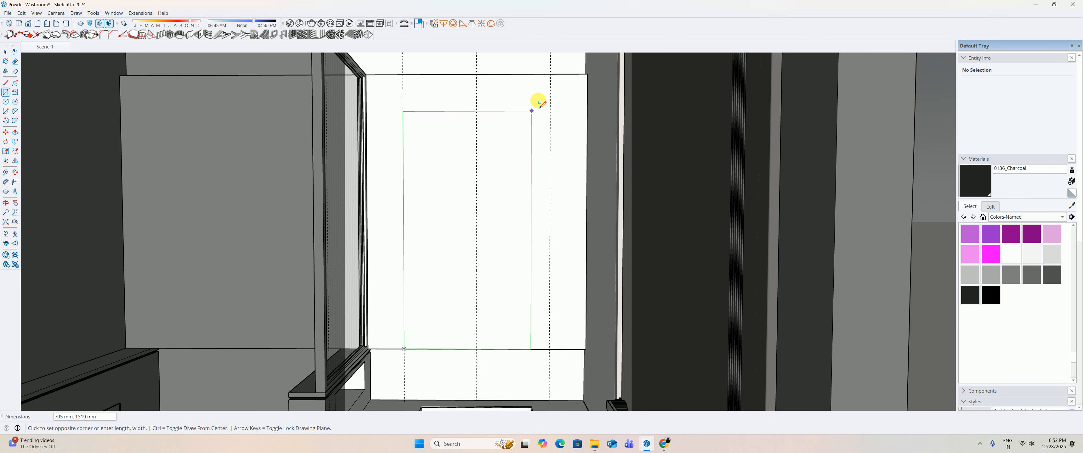
{"action": "left_click", "coordinate": [550, 74]}
{"action": "key", "text": "space"}
{"action": "double_click", "coordinate": [519, 135]}
{"action": "right_click", "coordinate": [519, 135]}
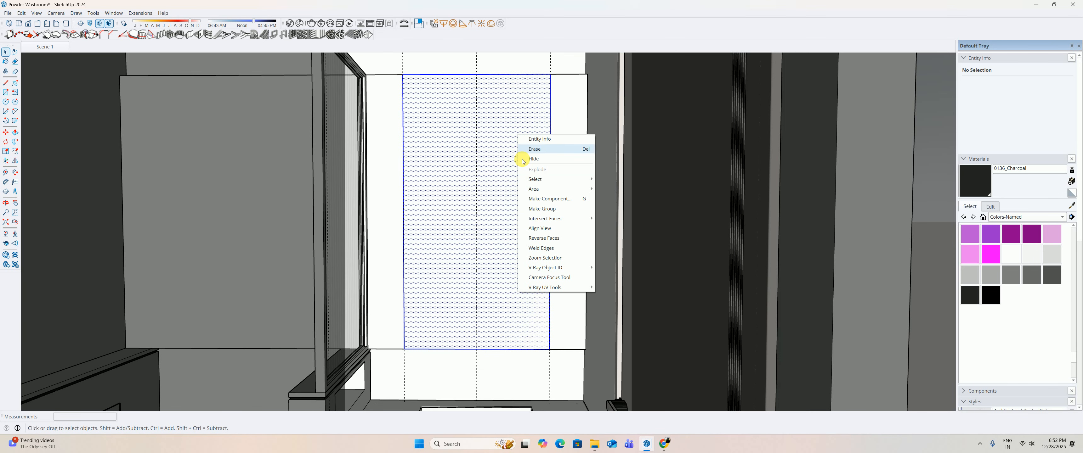
{"action": "left_click", "coordinate": [543, 208]}
Open the new rectangle group and extrude its face 40 mm into a panel.
{"action": "double_click", "coordinate": [463, 249]}
{"action": "middle_click_drag", "start_coordinate": [459, 249], "coordinate": [424, 277]}
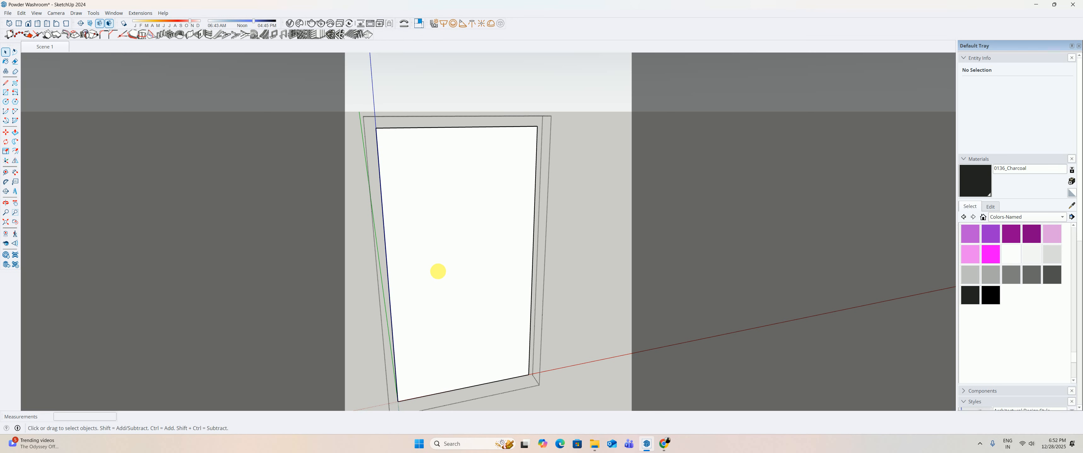
{"action": "key", "text": "p"}
{"action": "left_click", "coordinate": [460, 229]}
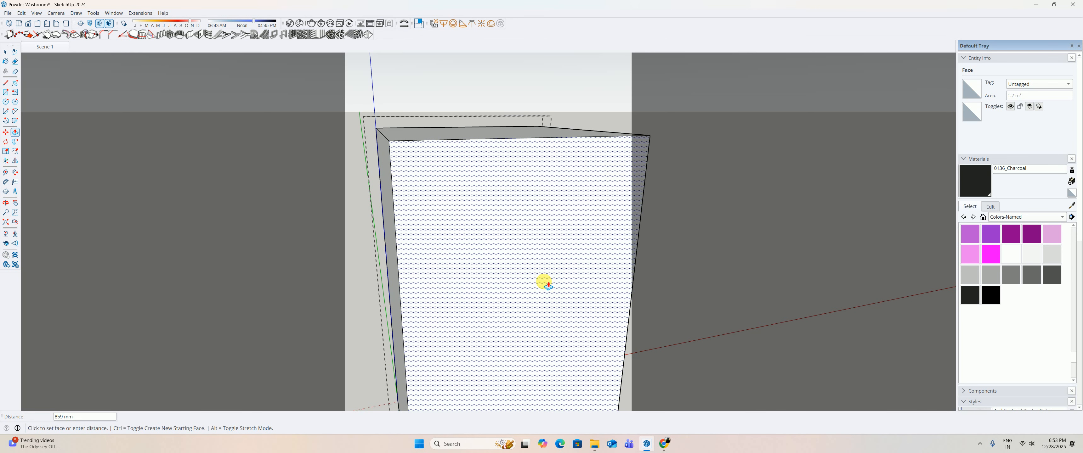
{"action": "type", "text": "40"}
{"action": "key", "text": "Return"}
Place guides on the panel's front face 150 mm in from both sides and from the top edge.
{"action": "middle_click_drag", "start_coordinate": [409, 179], "coordinate": [323, 161]}
{"action": "scroll", "coordinate": [428, 177], "scroll_direction": "up", "scroll_amount": 3}
{"action": "key", "text": "t"}
{"action": "left_click", "coordinate": [355, 134]}
{"action": "key", "text": "Return"}
{"action": "left_click", "coordinate": [602, 127]}
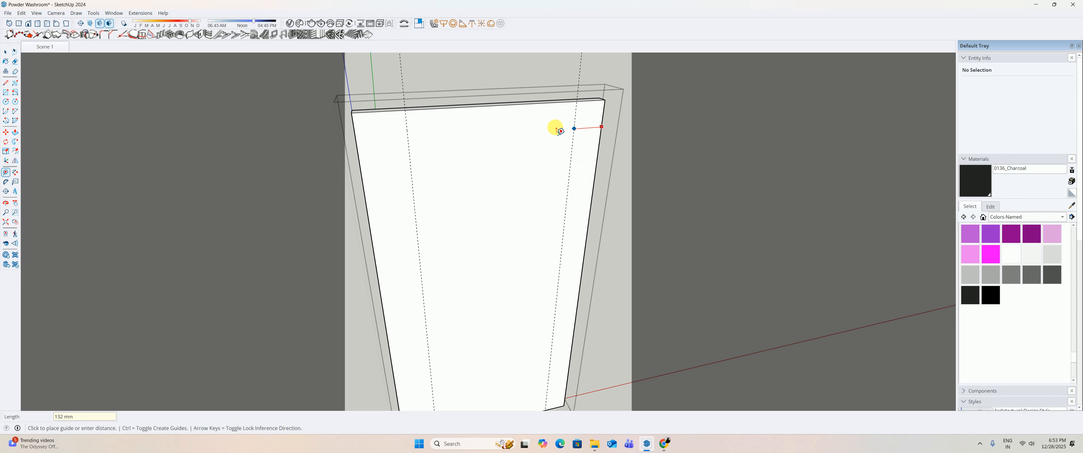
{"action": "key", "text": "Return"}
{"action": "left_click", "coordinate": [547, 103]}
{"action": "left_click", "coordinate": [540, 150]}
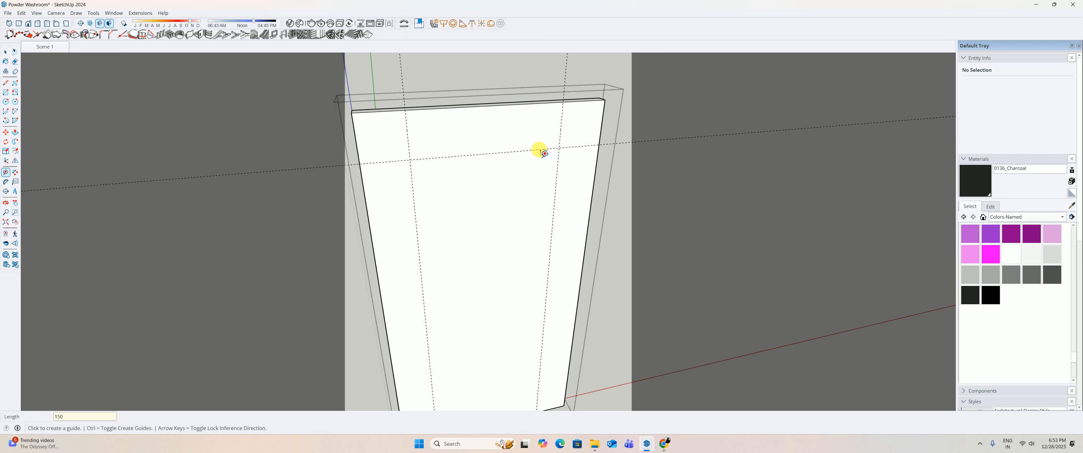
Draw a circle centred on the panel's upper-left guide intersection, with its radius reaching the top edge.
{"action": "key", "text": "c"}
{"action": "left_click", "coordinate": [413, 160]}
{"action": "left_click", "coordinate": [411, 110]}
{"action": "key", "text": "space"}
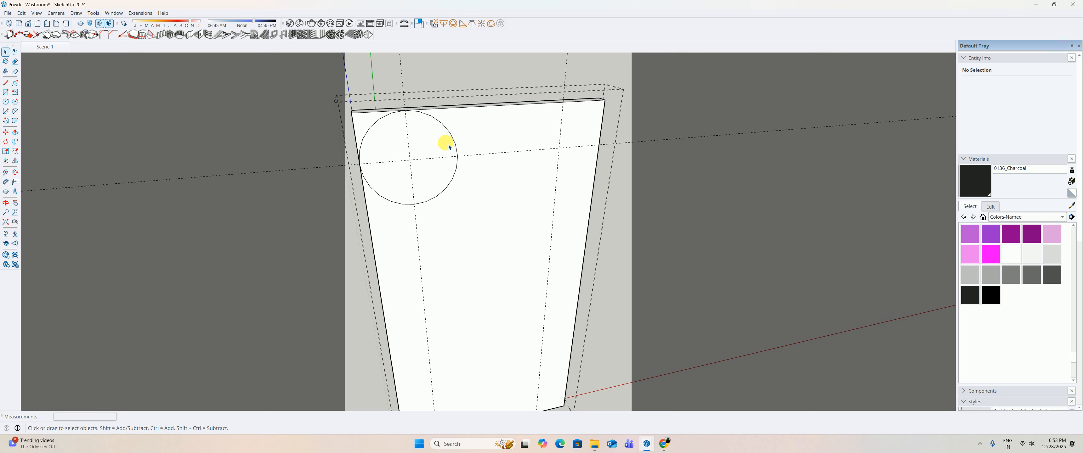
Delete the part of the circle inside the panel, leaving the upper-left corner arc, and set that arc to 75 segments.
{"action": "left_click", "coordinate": [456, 139]}
{"action": "key", "text": "Delete"}
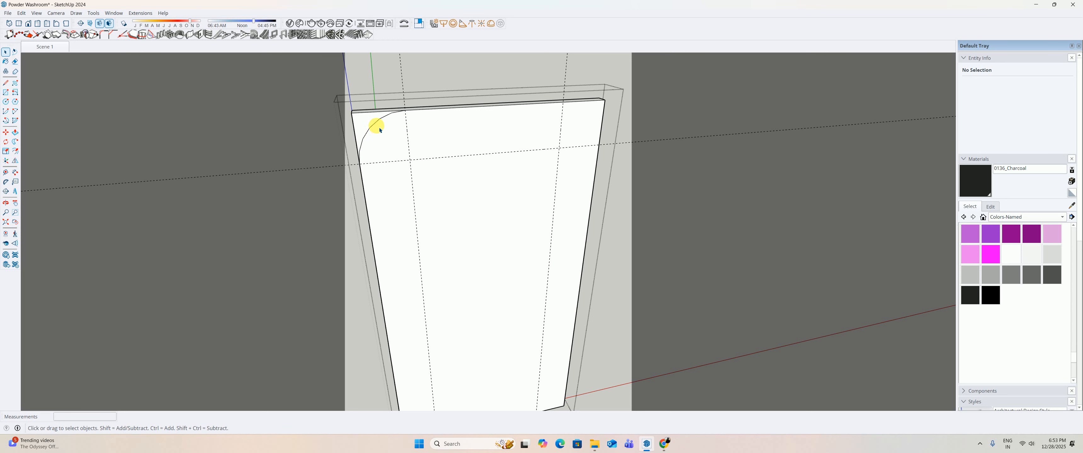
{"action": "left_click", "coordinate": [379, 126]}
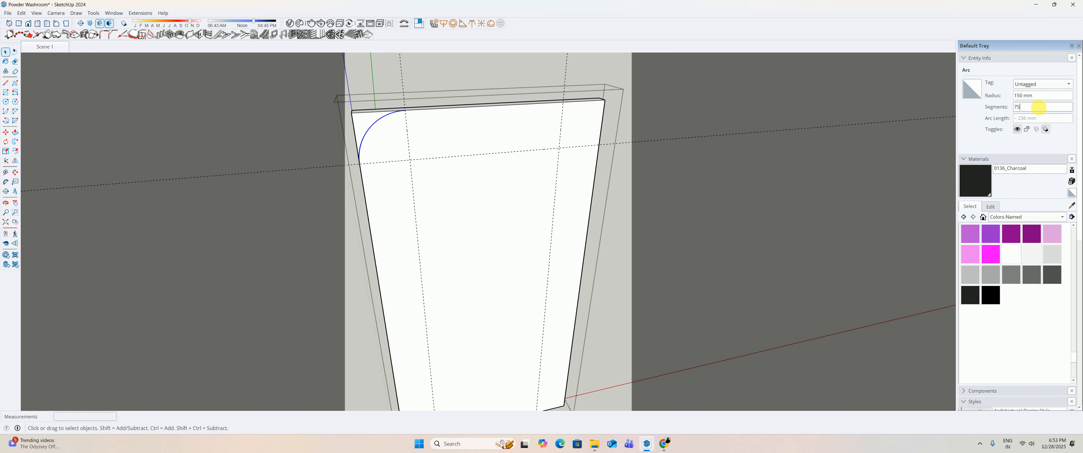
{"action": "left_click", "coordinate": [380, 127]}
{"action": "left_click", "coordinate": [377, 123]}
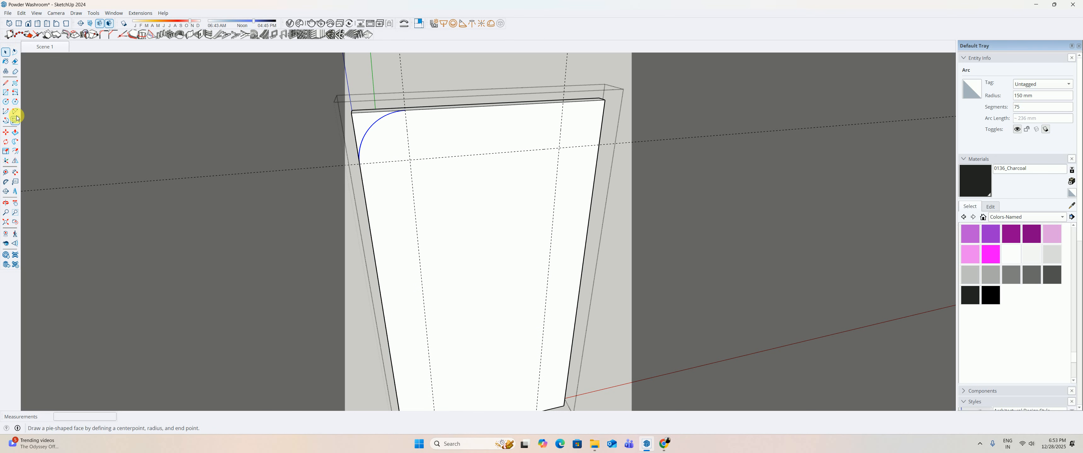
Flip-copy the corner arc across the panel's vertical centreline to its upper-right corner.
{"action": "left_click", "coordinate": [15, 161]}
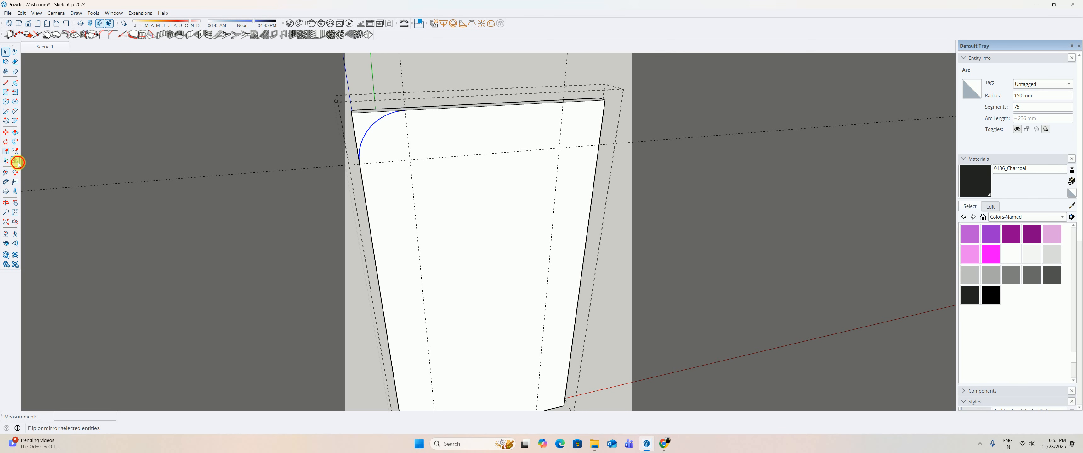
{"action": "middle_click_drag", "start_coordinate": [338, 232], "coordinate": [380, 162]}
{"action": "key", "text": "ctrl"}
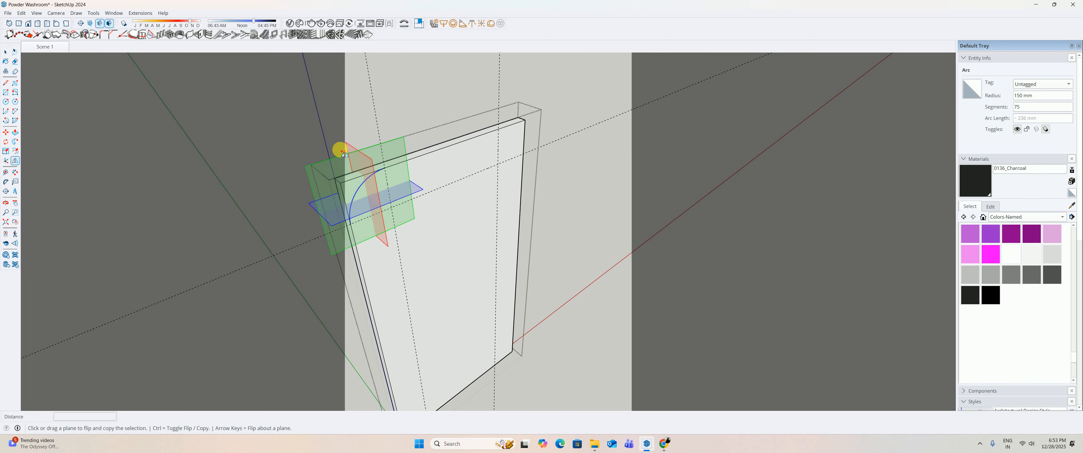
{"action": "left_click_drag", "start_coordinate": [380, 162], "coordinate": [446, 147]}
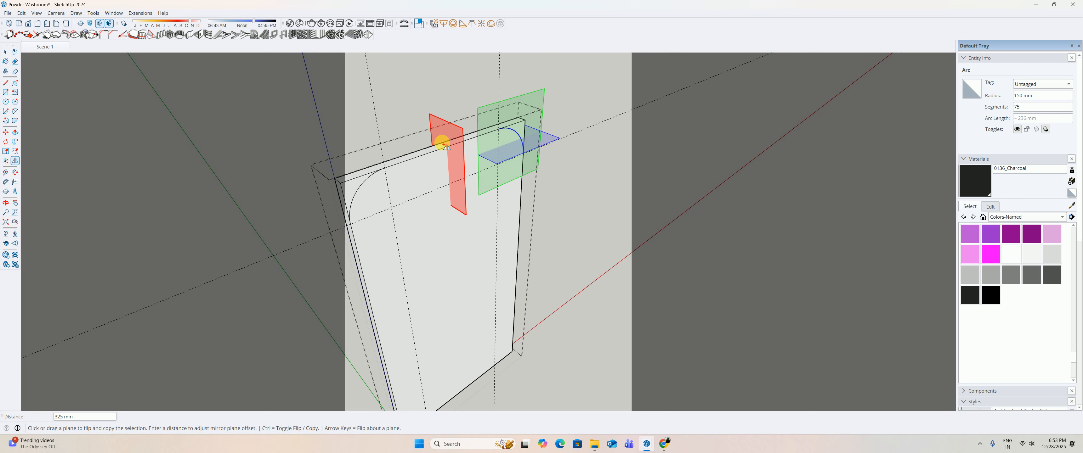
{"action": "key", "text": "space"}
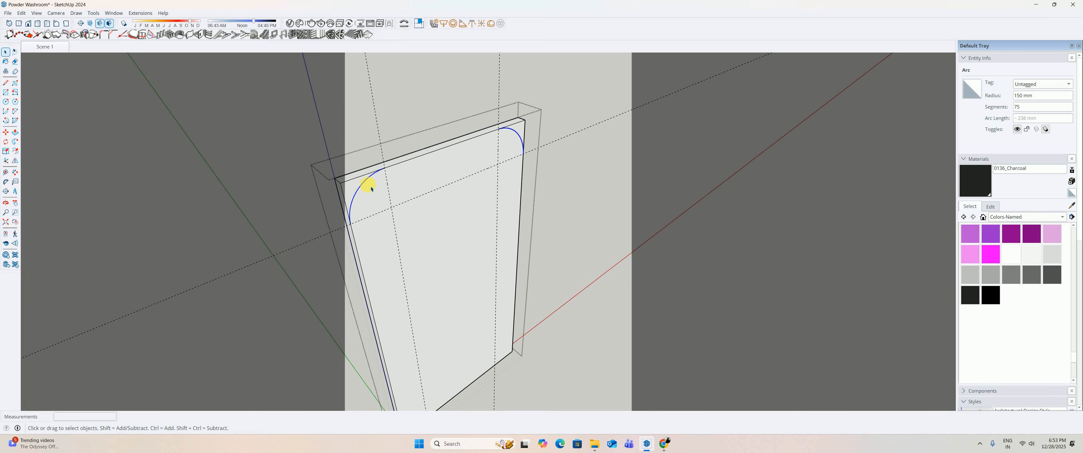
Flip-copy both upper corner arcs across the panel's mid-height to its two lower corners.
{"action": "scroll", "coordinate": [465, 175], "scroll_direction": "down", "scroll_amount": 3}
{"action": "scroll", "coordinate": [438, 199], "scroll_direction": "down", "scroll_amount": 1}
{"action": "middle_click_drag", "start_coordinate": [438, 198], "coordinate": [458, 154]}
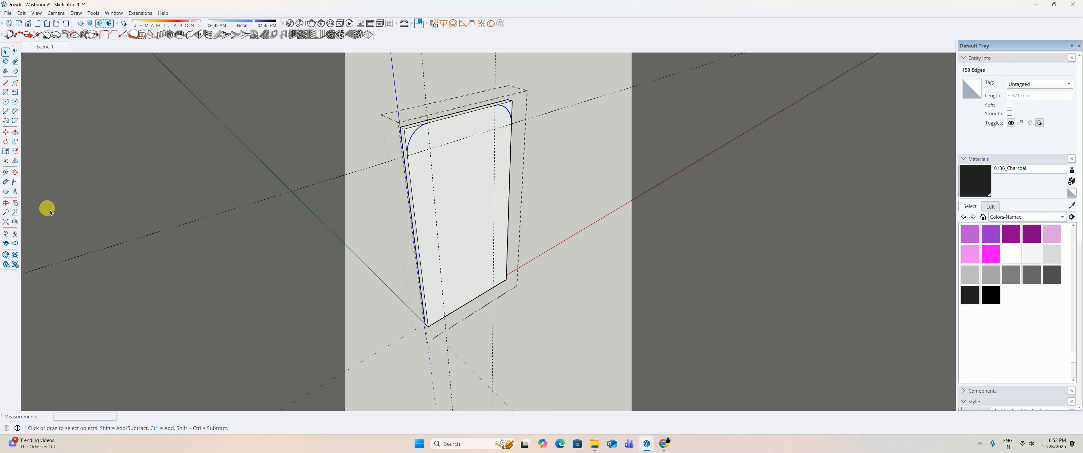
{"action": "left_click", "coordinate": [15, 162]}
{"action": "left_click_drag", "start_coordinate": [541, 113], "coordinate": [416, 243]}
{"action": "key", "text": "ctrl"}
{"action": "middle_click_drag", "start_coordinate": [530, 266], "coordinate": [483, 260]}
{"action": "key", "text": "space"}
Push the corner pieces outside the arcs back through the panel's full thickness to round its corners.
{"action": "key", "text": "p"}
{"action": "scroll", "coordinate": [422, 290], "scroll_direction": "up", "scroll_amount": 1}
{"action": "middle_click_drag", "start_coordinate": [413, 318], "coordinate": [436, 298]}
{"action": "scroll", "coordinate": [437, 298], "scroll_direction": "up", "scroll_amount": 3}
{"action": "left_click", "coordinate": [419, 332]}
{"action": "left_click", "coordinate": [405, 328]}
{"action": "middle_click_drag", "start_coordinate": [542, 304], "coordinate": [560, 436]}
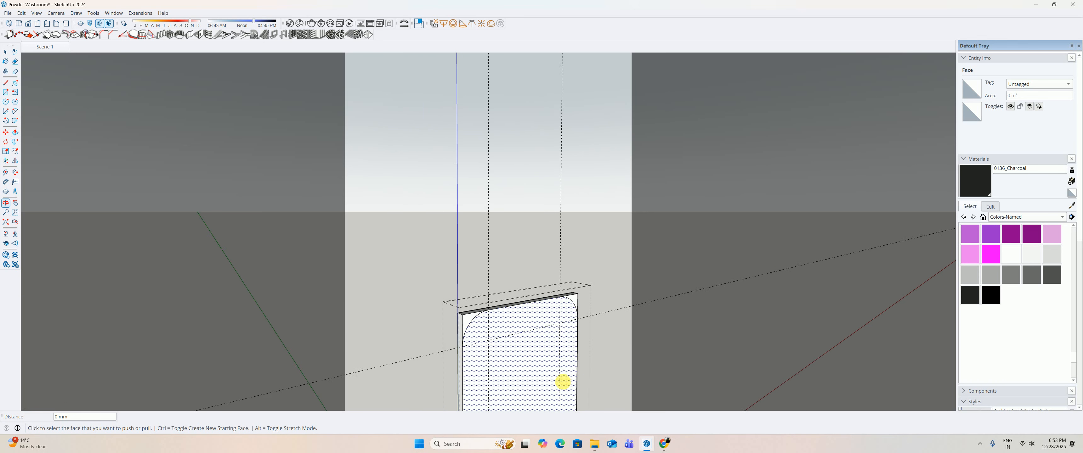
{"action": "left_click", "coordinate": [579, 295]}
{"action": "left_click", "coordinate": [580, 296]}
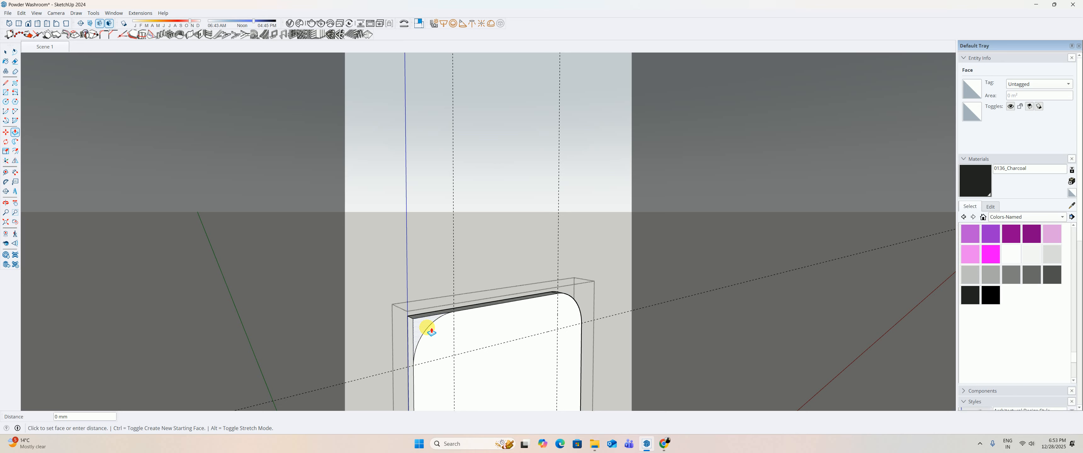
{"action": "left_click", "coordinate": [421, 324]}
{"action": "left_click", "coordinate": [409, 319]}
{"action": "scroll", "coordinate": [431, 276], "scroll_direction": "down", "scroll_amount": 3}
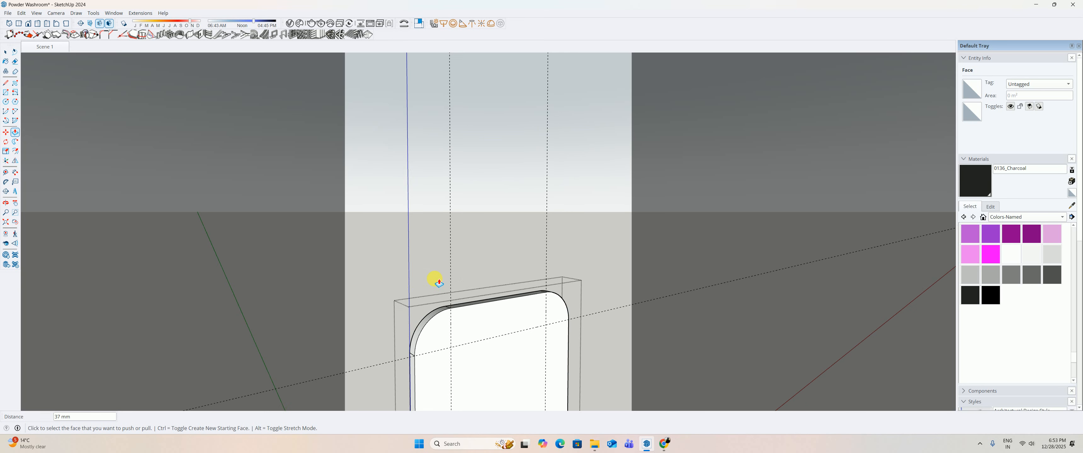
Erase the construction guides on the rounded panel and close its group.
{"action": "key", "text": "e"}
{"action": "mouse_move", "coordinate": [433, 335]}
{"action": "left_mouse_down"}
{"action": "mouse_move", "coordinate": [480, 351]}
{"action": "mouse_move", "coordinate": [523, 314]}
{"action": "mouse_move", "coordinate": [530, 320]}
{"action": "left_mouse_up"}
{"action": "scroll", "coordinate": [530, 321], "scroll_direction": "down", "scroll_amount": 1}
{"action": "middle_click_drag", "start_coordinate": [513, 347], "coordinate": [486, 139], "text": "shift"}
{"action": "scroll", "coordinate": [449, 272], "scroll_direction": "up", "scroll_amount": 1}
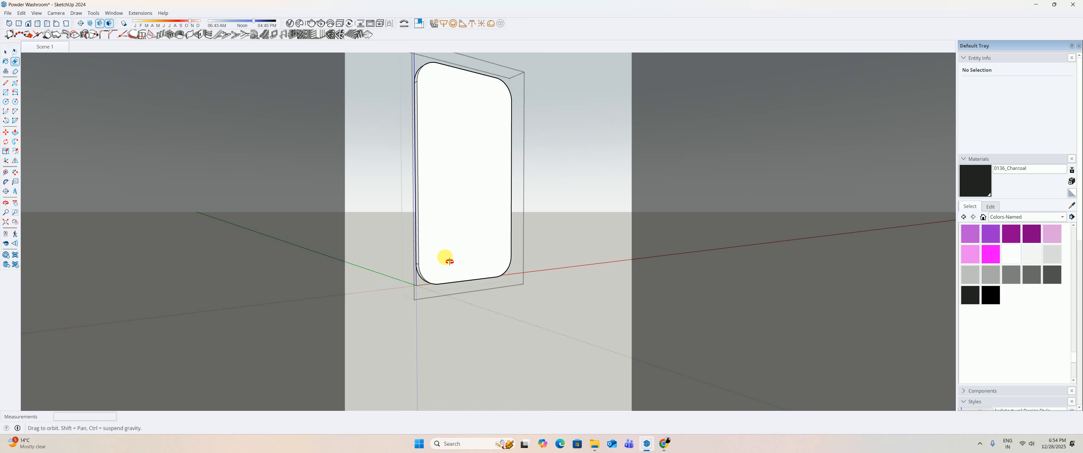
{"action": "middle_click_drag", "start_coordinate": [445, 256], "coordinate": [520, 223]}
{"action": "key", "text": "space"}
{"action": "key", "text": "Escape"}
Open the rounded panel and lower its upper edge and corners by 300 mm.
{"action": "double_click", "coordinate": [507, 222]}
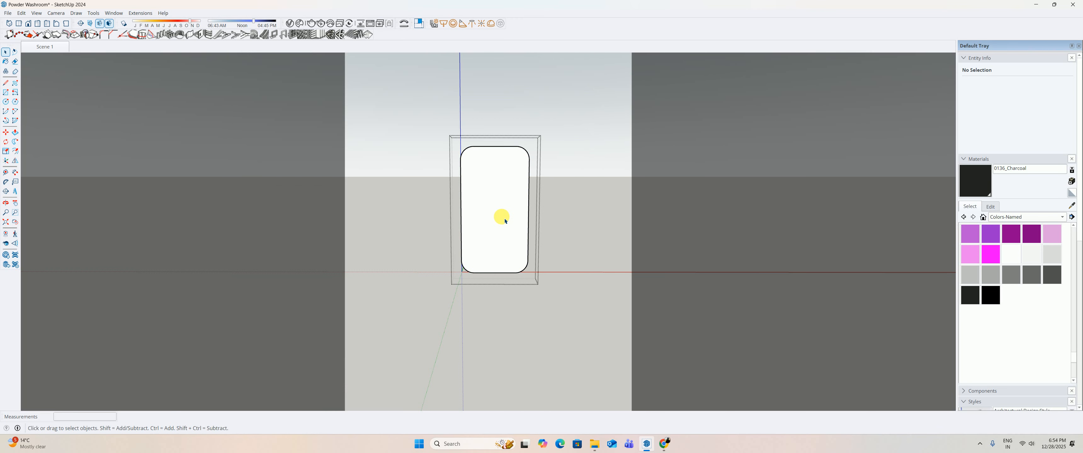
{"action": "left_click_drag", "start_coordinate": [411, 106], "coordinate": [546, 213]}
{"action": "key", "text": "m"}
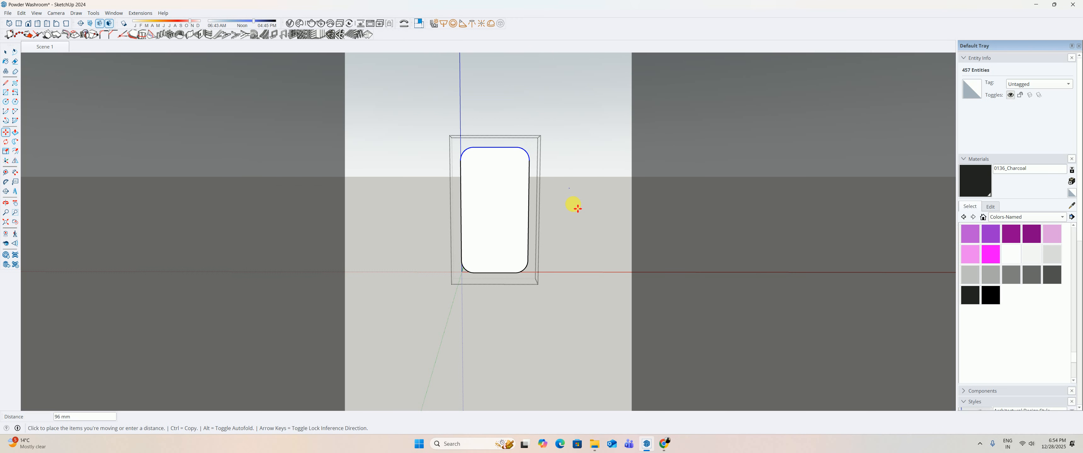
{"action": "left_click", "coordinate": [569, 188]}
{"action": "type", "text": "300"}
{"action": "key", "text": "space"}
Move the shortened panel group up 150 mm to centre it in the wall band above the basin.
{"action": "left_click", "coordinate": [569, 214]}
{"action": "left_click", "coordinate": [500, 228]}
{"action": "key", "text": "m"}
{"action": "left_click", "coordinate": [511, 242]}
{"action": "type", "text": "150"}
{"action": "key", "text": "Return"}
{"action": "key", "text": "space"}
{"action": "left_click", "coordinate": [724, 289]}
Open the panel and move its left edge and corners 50 mm inward to narrow it.
{"action": "middle_click_drag", "start_coordinate": [573, 273], "coordinate": [477, 175]}
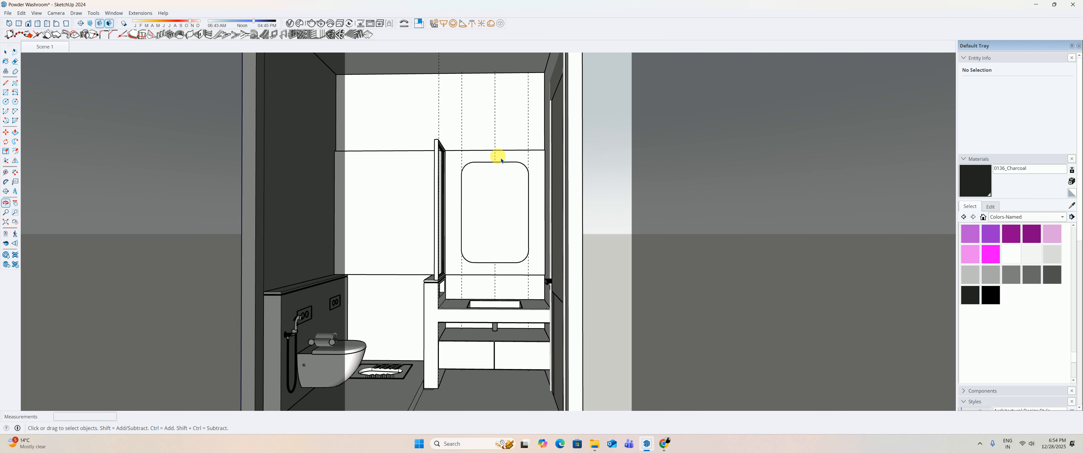
{"action": "scroll", "coordinate": [512, 217], "scroll_direction": "up", "scroll_amount": 2}
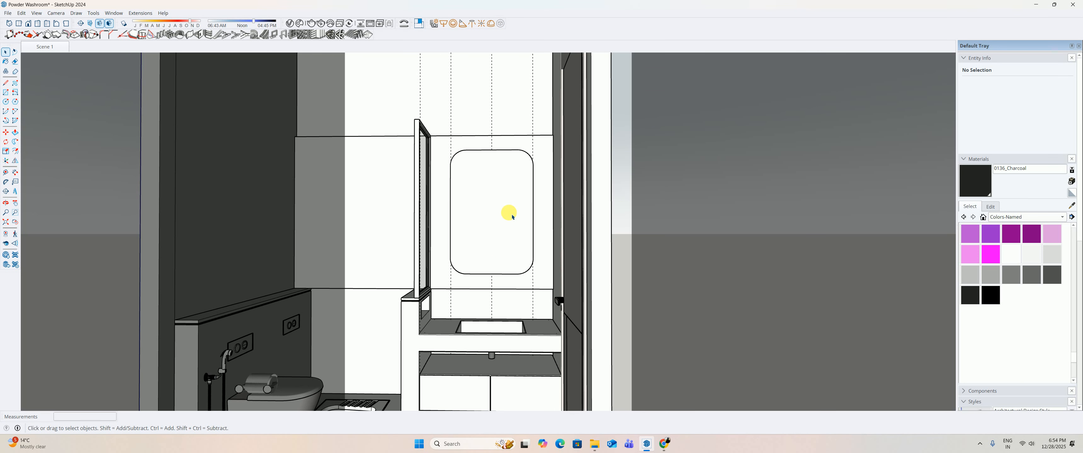
{"action": "double_click", "coordinate": [495, 223]}
{"action": "left_click_drag", "start_coordinate": [405, 107], "coordinate": [483, 323]}
{"action": "key", "text": "m"}
{"action": "left_click", "coordinate": [443, 310]}
{"action": "type", "text": "50"}
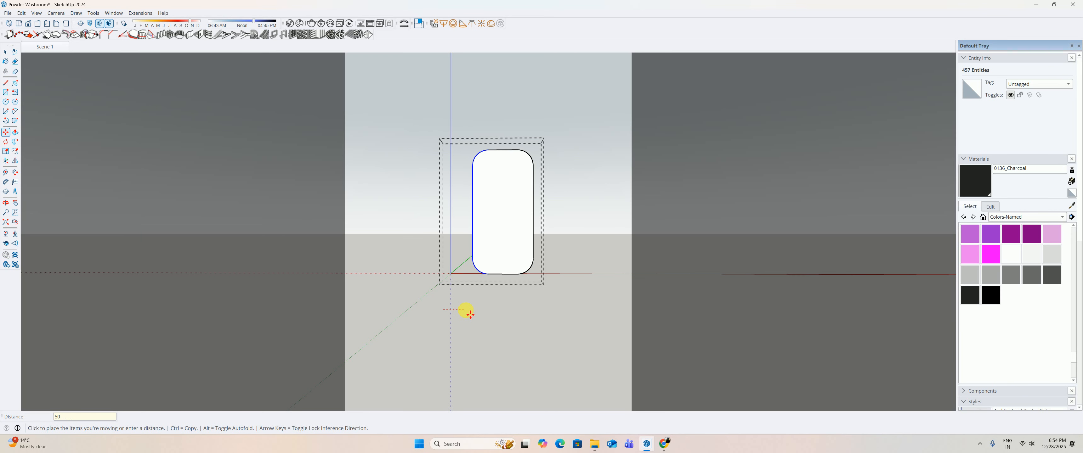
{"action": "key", "text": "Return"}
Move the narrowed panel group sideways along the red axis to centre it between the two outer guides.
{"action": "key", "text": "space"}
{"action": "key", "text": "Escape"}
{"action": "left_click", "coordinate": [500, 221]}
{"action": "key", "text": "m"}
{"action": "left_click", "coordinate": [516, 213]}
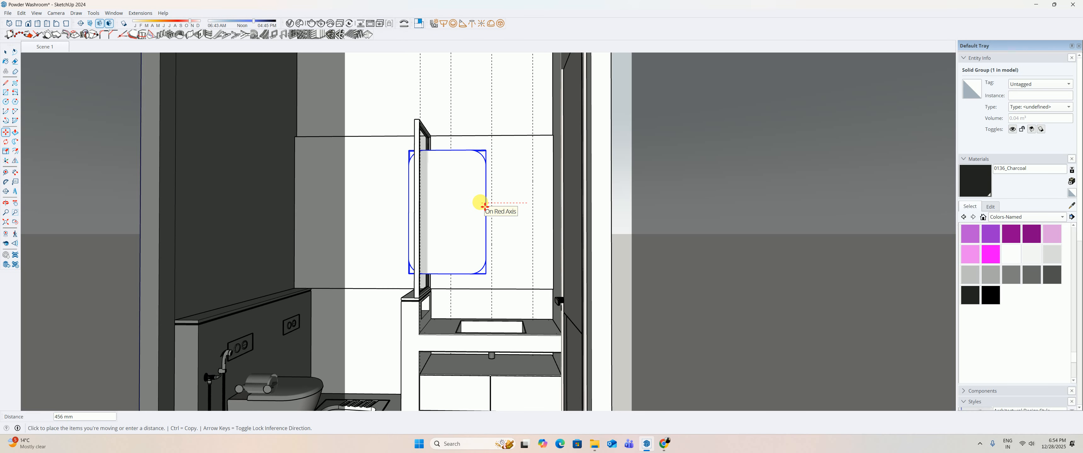
{"action": "key", "text": "Escape"}
{"action": "key", "text": "space"}
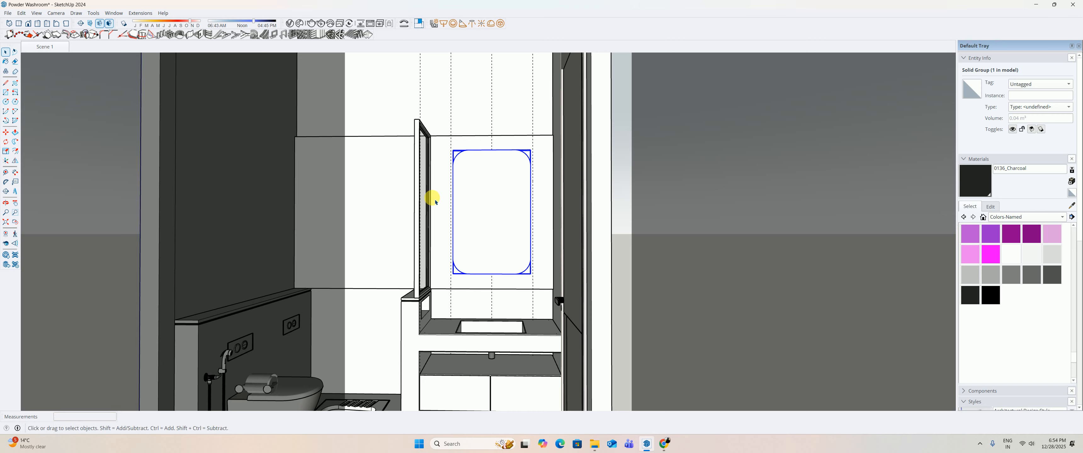
{"action": "left_click", "coordinate": [606, 254]}
Open the panel and raise its upper edge and corners by 300 mm.
{"action": "scroll", "coordinate": [493, 203], "scroll_direction": "up", "scroll_amount": 2}
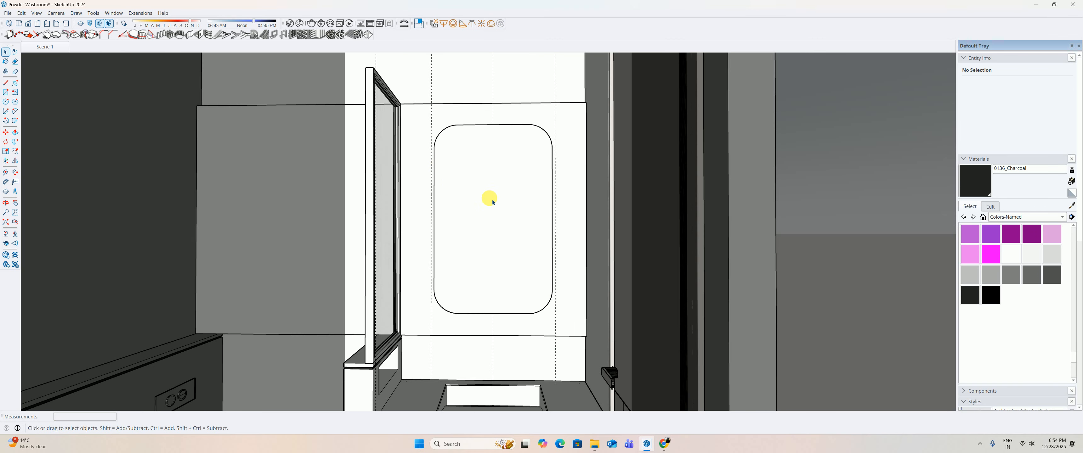
{"action": "double_click", "coordinate": [495, 244]}
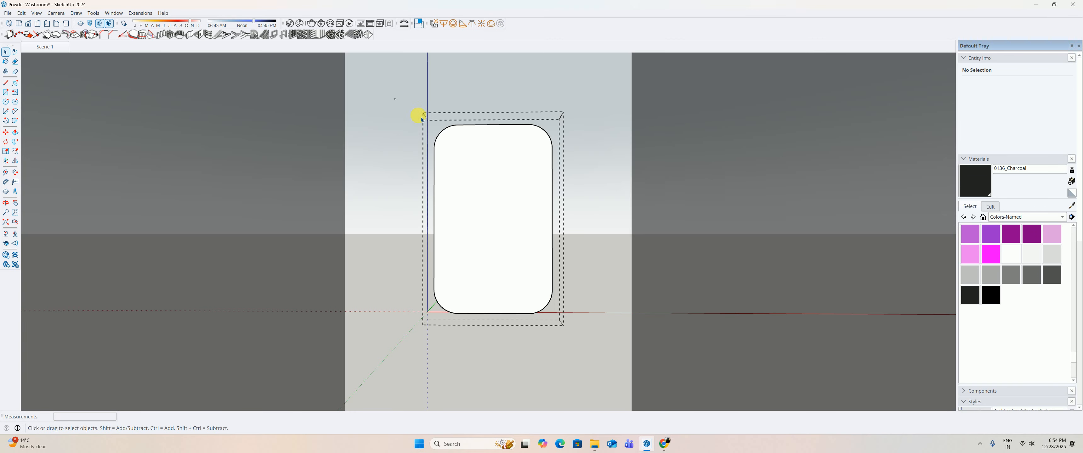
{"action": "left_click", "coordinate": [512, 173]}
{"action": "key", "text": "m"}
{"action": "left_click", "coordinate": [515, 180]}
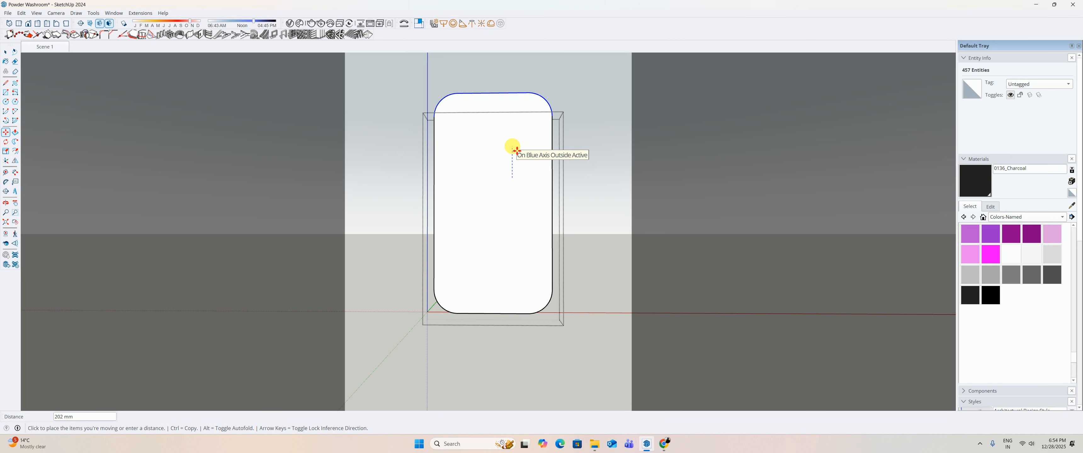
{"action": "type", "text": "3"}
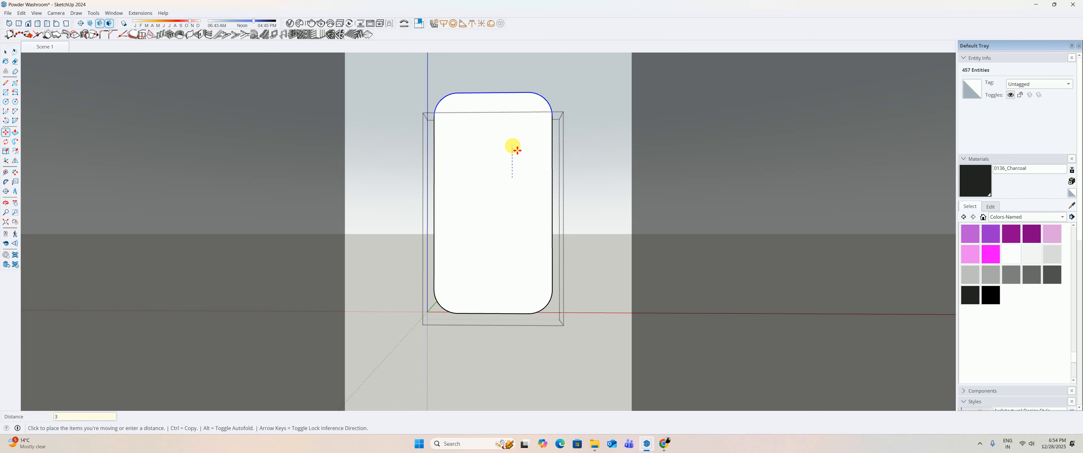
{"action": "type", "text": "00"}
{"action": "key", "text": "Return"}
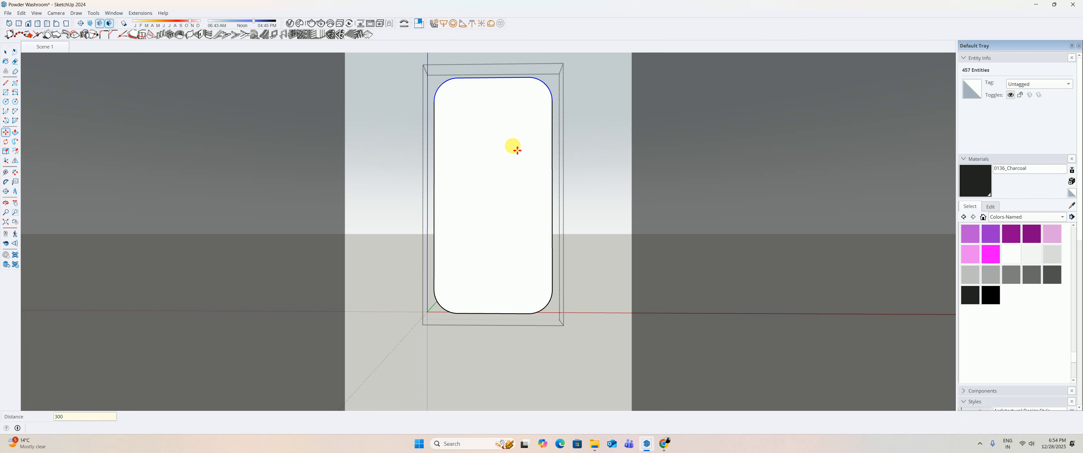
{"action": "key", "text": "space"}
{"action": "key", "text": "Escape"}
Move the heightened panel group down 150 mm so it spans the wall band above the basin.
{"action": "scroll", "coordinate": [522, 167], "scroll_direction": "down", "scroll_amount": 1}
{"action": "left_click", "coordinate": [506, 199]}
{"action": "key", "text": "m"}
{"action": "left_click", "coordinate": [512, 189]}
{"action": "type", "text": "150"}
{"action": "key", "text": "Return"}
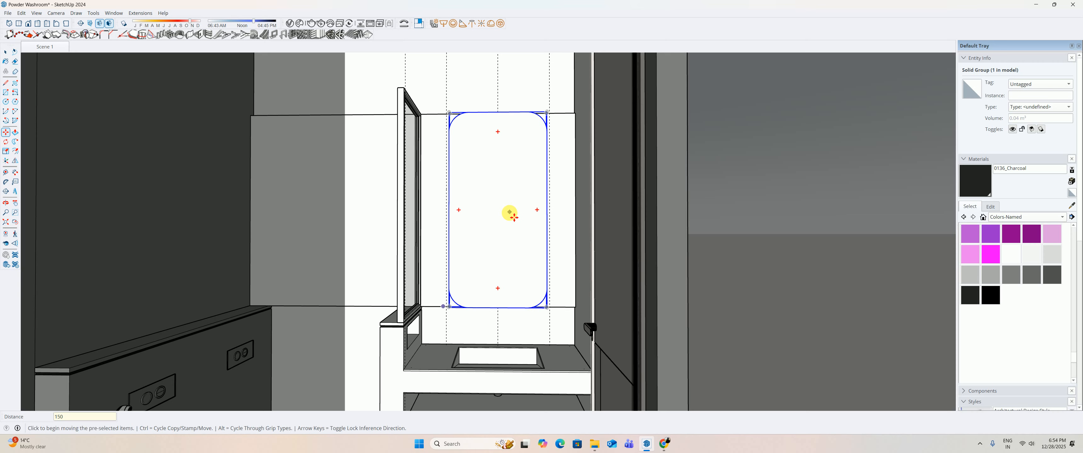
{"action": "key", "text": "space"}
{"action": "left_click", "coordinate": [724, 218]}
Open the panel and offset its front outline inward to form a thin border.
{"action": "middle_click_drag", "start_coordinate": [516, 157], "coordinate": [431, 142]}
{"action": "scroll", "coordinate": [478, 155], "scroll_direction": "up", "scroll_amount": 3}
{"action": "scroll", "coordinate": [479, 156], "scroll_direction": "down", "scroll_amount": 3}
{"action": "double_click", "coordinate": [473, 170]}
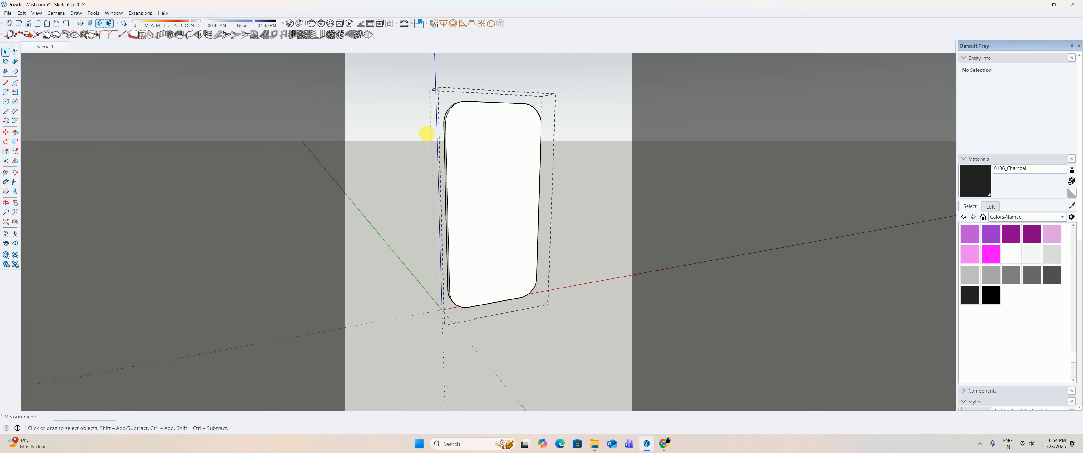
{"action": "scroll", "coordinate": [462, 124], "scroll_direction": "up", "scroll_amount": 3}
{"action": "key", "text": "f"}
{"action": "left_click", "coordinate": [515, 90]}
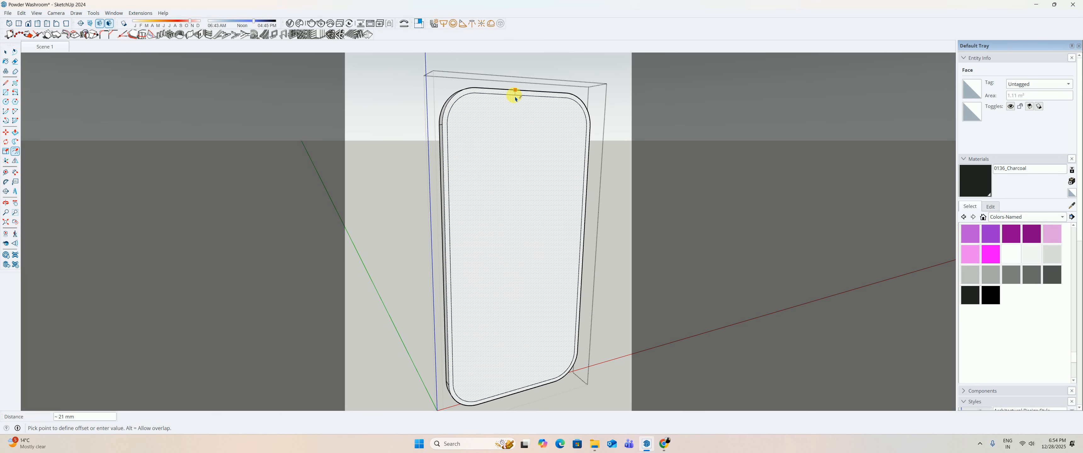
{"action": "key", "text": "Return"}
{"action": "key", "text": "space"}
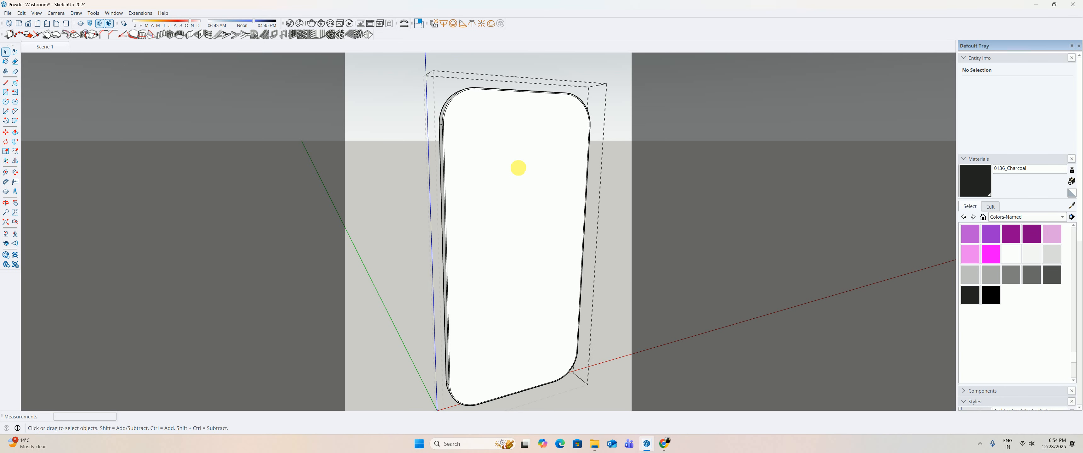
Push the panel's inner front face in 20 mm to recess it behind the border, and close the group.
{"action": "middle_click_drag", "start_coordinate": [518, 168], "coordinate": [550, 203]}
{"action": "middle_click_drag", "start_coordinate": [450, 149], "coordinate": [486, 150]}
{"action": "key", "text": "p"}
{"action": "left_click", "coordinate": [536, 135]}
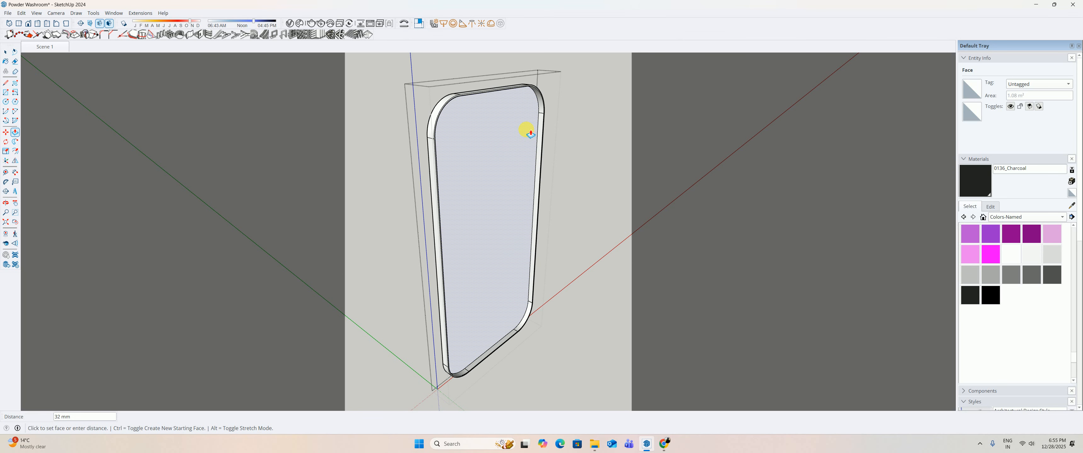
{"action": "key", "text": "Return"}
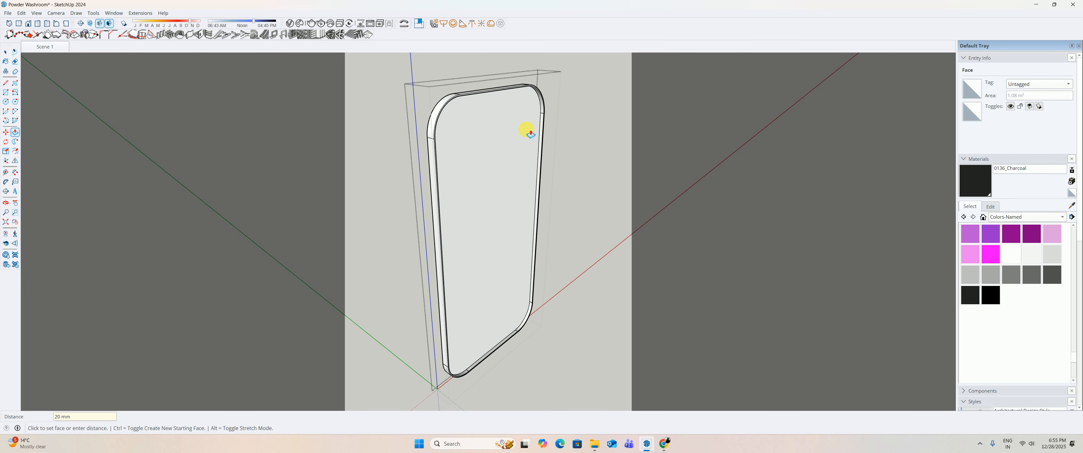
{"action": "key", "text": "space"}
{"action": "key", "text": "Escape"}
{"action": "middle_click_drag", "start_coordinate": [536, 158], "coordinate": [388, 89]}
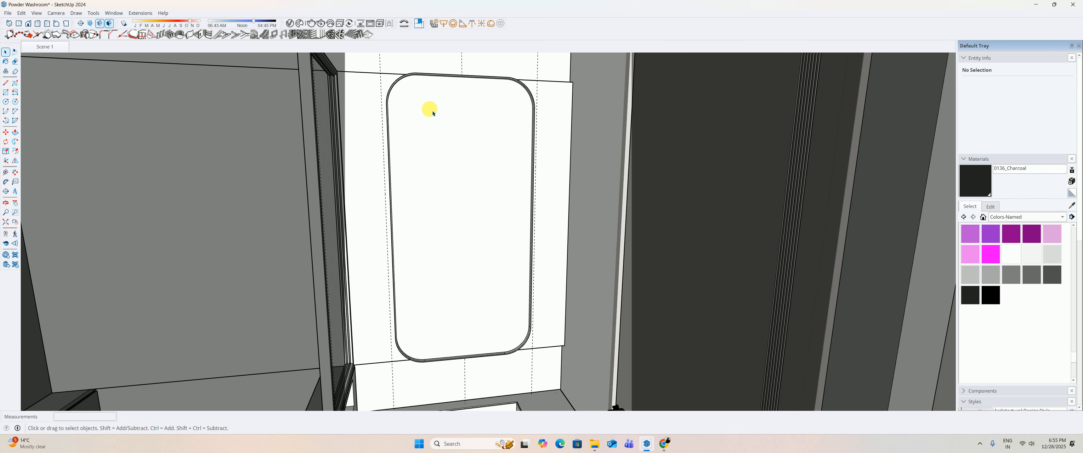
Copy the panel's recessed face, paste it in place outside the panel group and make it a separate group.
{"action": "double_click", "coordinate": [435, 121]}
{"action": "left_click", "coordinate": [459, 158]}
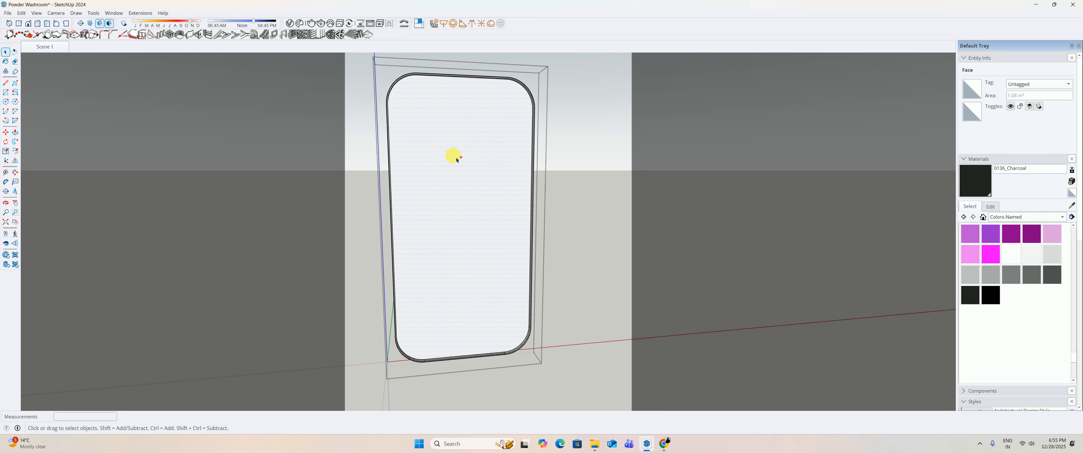
{"action": "key", "text": "Escape"}
{"action": "key", "text": "Escape"}
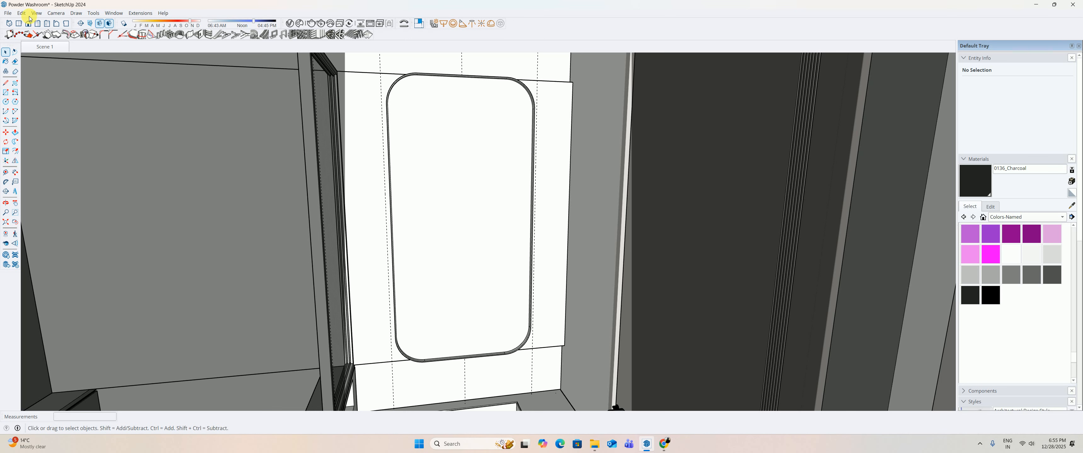
{"action": "left_click", "coordinate": [21, 13]}
{"action": "left_click", "coordinate": [34, 73]}
{"action": "right_click", "coordinate": [423, 132]}
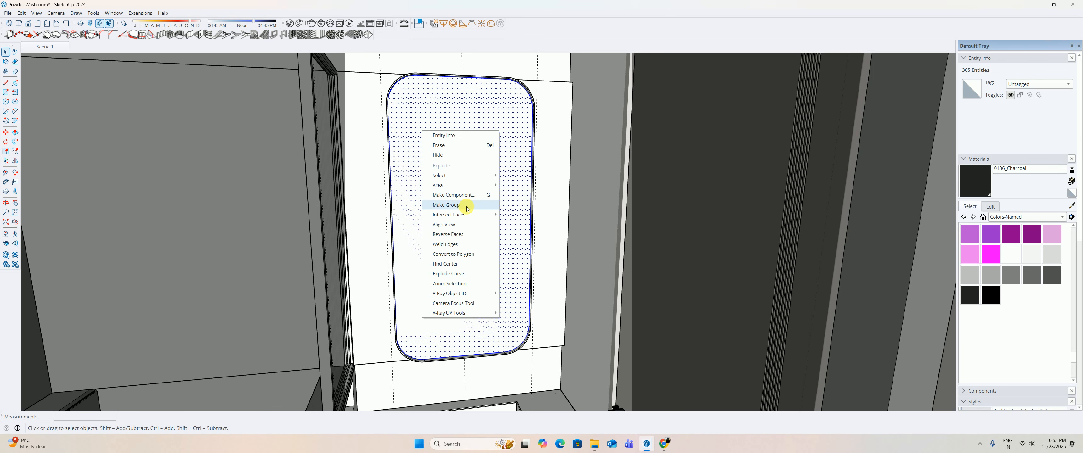
{"action": "left_click", "coordinate": [453, 207]}
Open the inner piece's group, extrude its front face 15 mm, and close the group.
{"action": "double_click", "coordinate": [453, 196]}
{"action": "middle_click_drag", "start_coordinate": [435, 242], "coordinate": [479, 260]}
{"action": "key", "text": "p"}
{"action": "left_click", "coordinate": [479, 260]}
{"action": "left_click", "coordinate": [517, 275]}
{"action": "left_click_drag", "start_coordinate": [474, 274], "coordinate": [435, 265]}
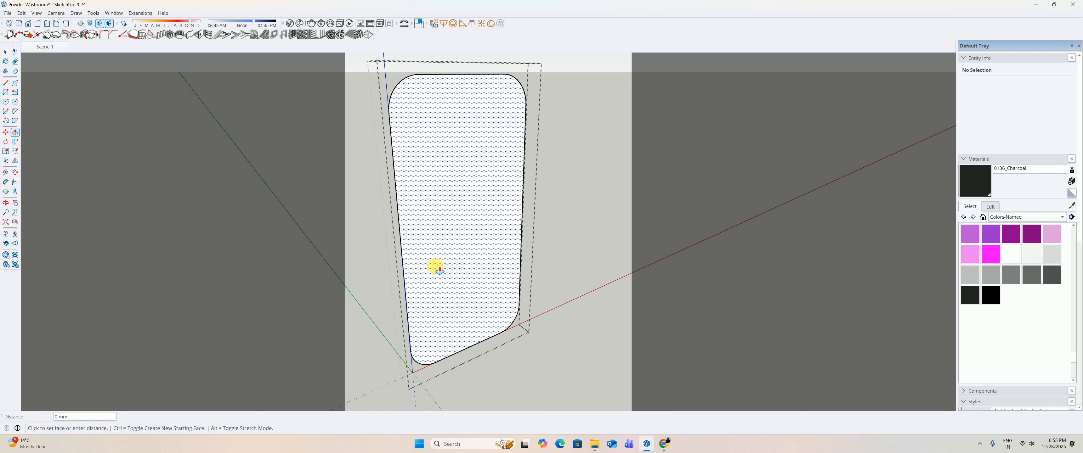
{"action": "left_click", "coordinate": [471, 279]}
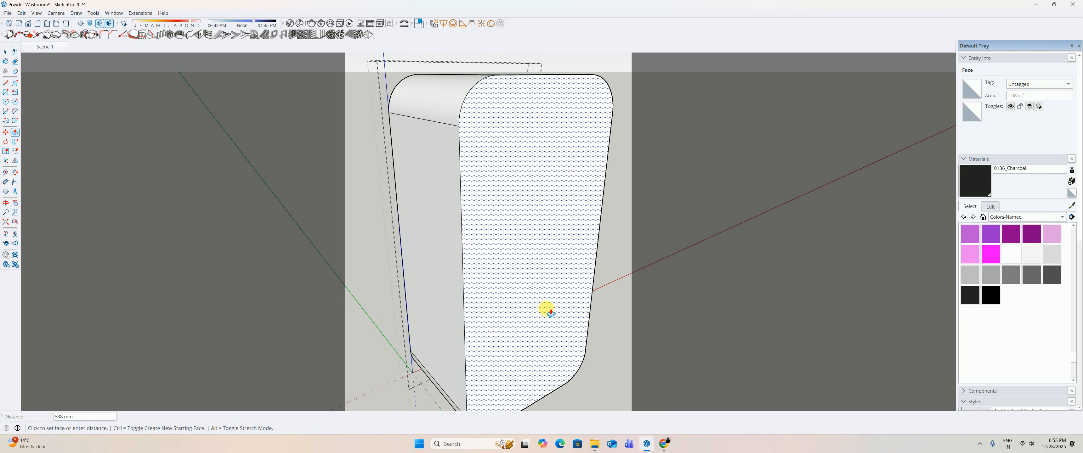
{"action": "type", "text": "10"}
{"action": "key", "text": "Return"}
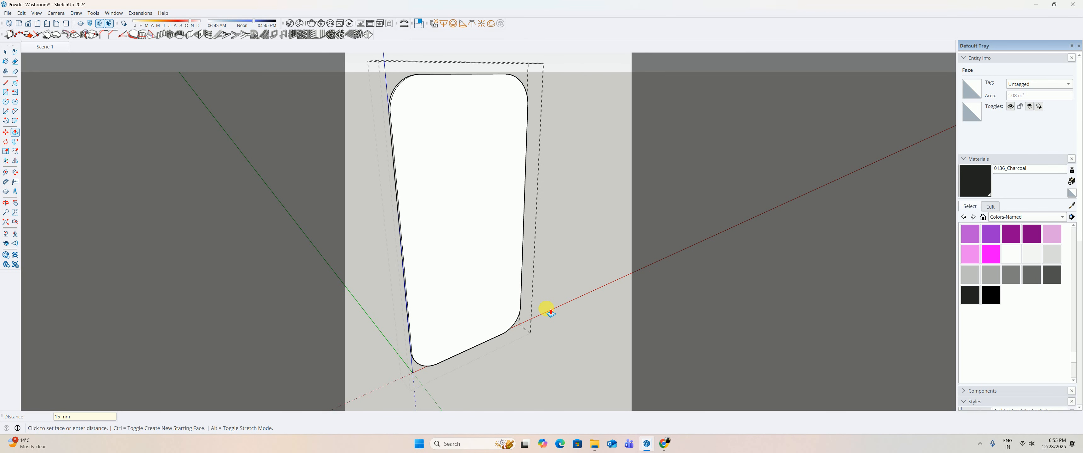
{"action": "key", "text": "space"}
{"action": "left_click", "coordinate": [547, 309]}
Open the inner piece and offset its front outline inward 40 mm, and the resulting outline a further 15 mm to form a narrow band.
{"action": "middle_click_drag", "start_coordinate": [446, 232], "coordinate": [458, 150]}
{"action": "scroll", "coordinate": [448, 141], "scroll_direction": "up", "scroll_amount": 2}
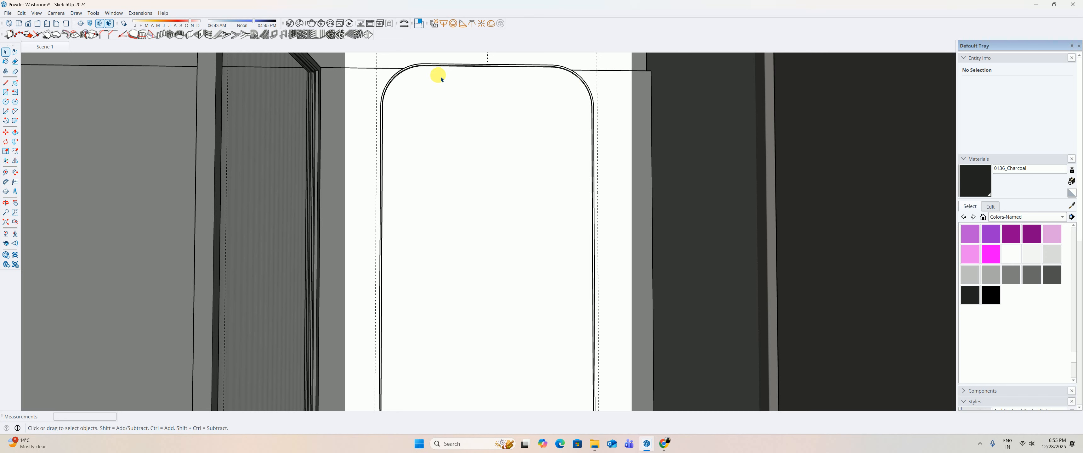
{"action": "middle_click_drag", "start_coordinate": [415, 77], "coordinate": [424, 157]}
{"action": "key", "text": "f"}
{"action": "left_click", "coordinate": [393, 84]}
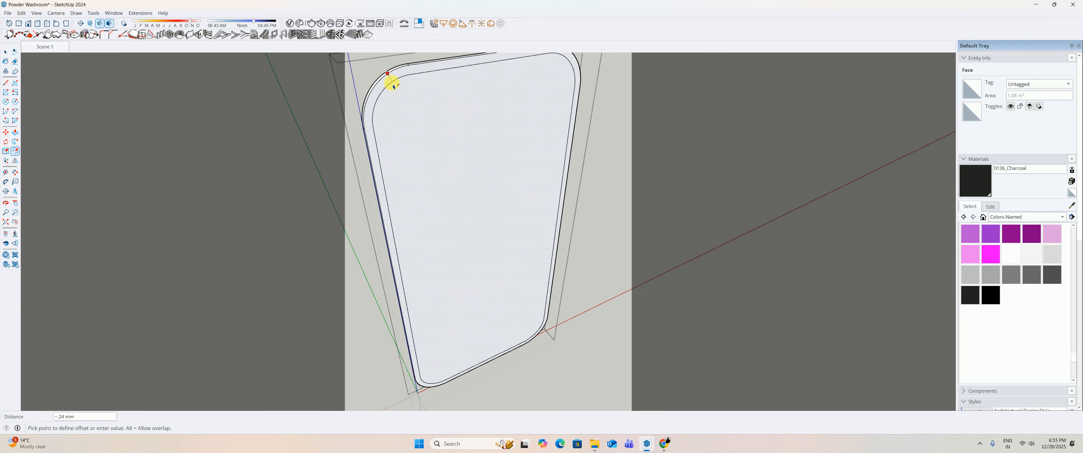
{"action": "type", "text": "40"}
{"action": "key", "text": "Return"}
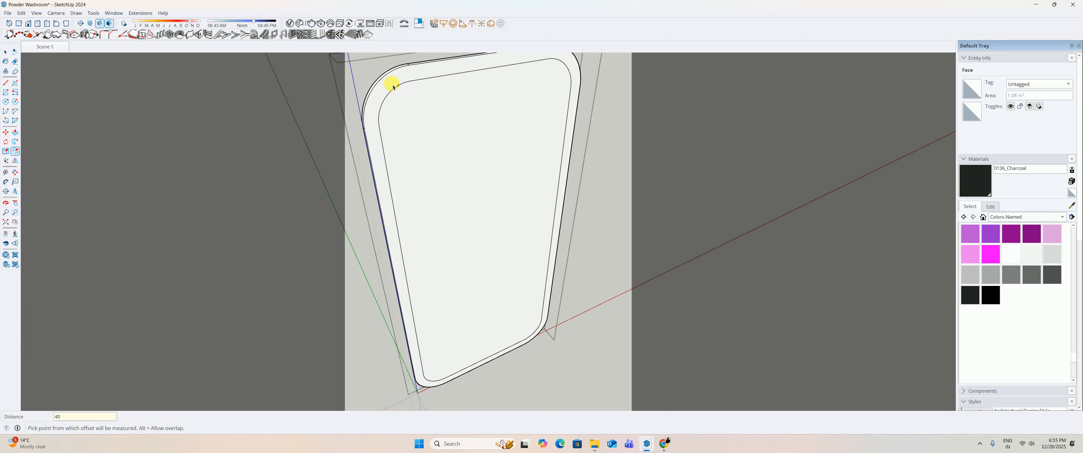
{"action": "left_click", "coordinate": [399, 101]}
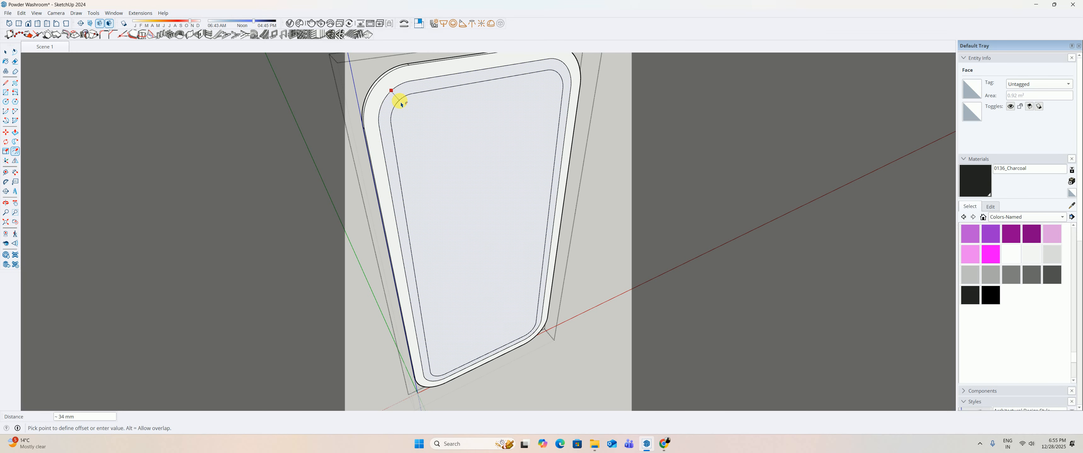
{"action": "type", "text": "15"}
{"action": "key", "text": "Return"}
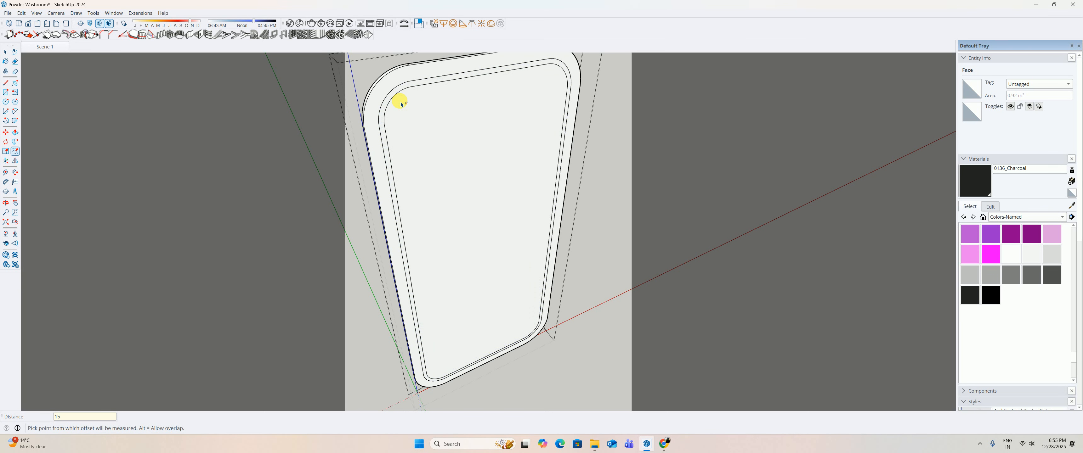
Find the Emissive material in the V-Ray Asset Editor by filtering for "em" and duplicate it.
{"action": "left_click", "coordinate": [290, 23]}
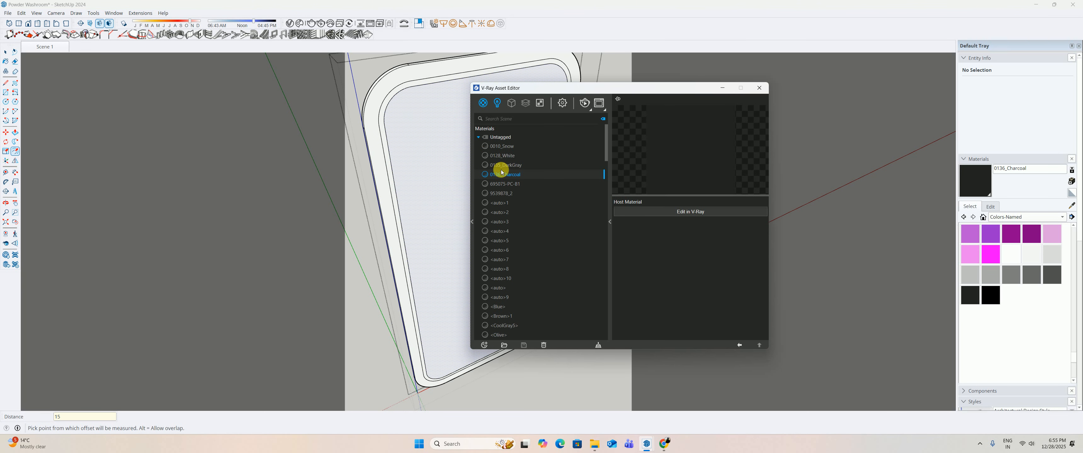
{"action": "type", "text": "em"}
{"action": "left_click", "coordinate": [498, 146]}
{"action": "left_click", "coordinate": [759, 89]}
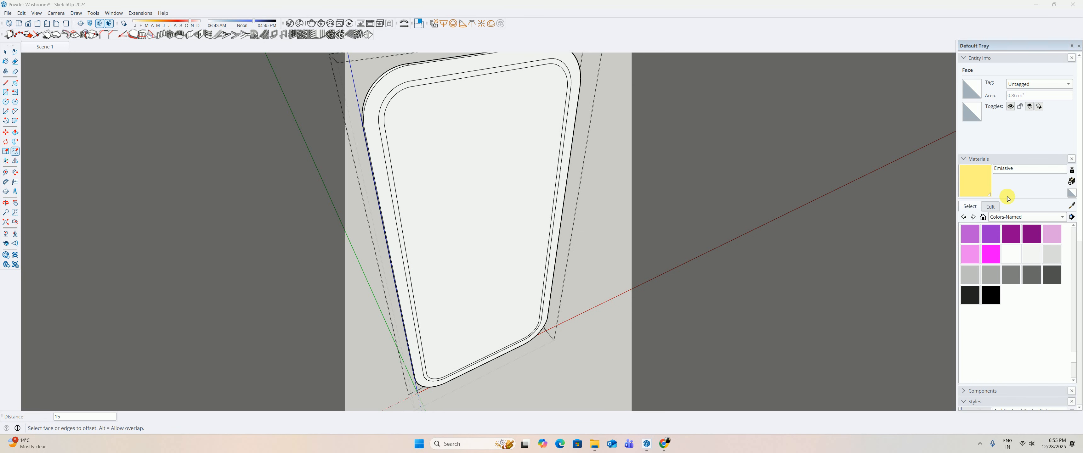
{"action": "left_click", "coordinate": [294, 24]}
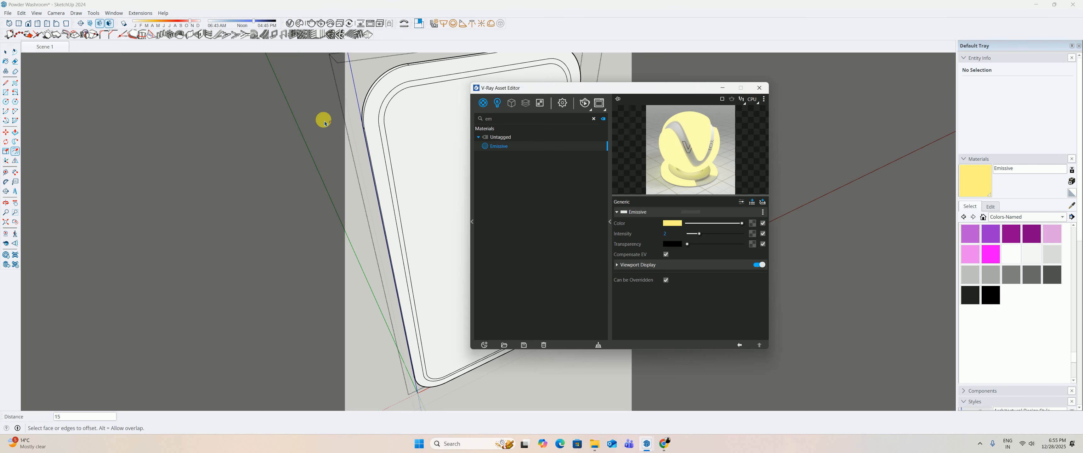
{"action": "right_click", "coordinate": [499, 148]}
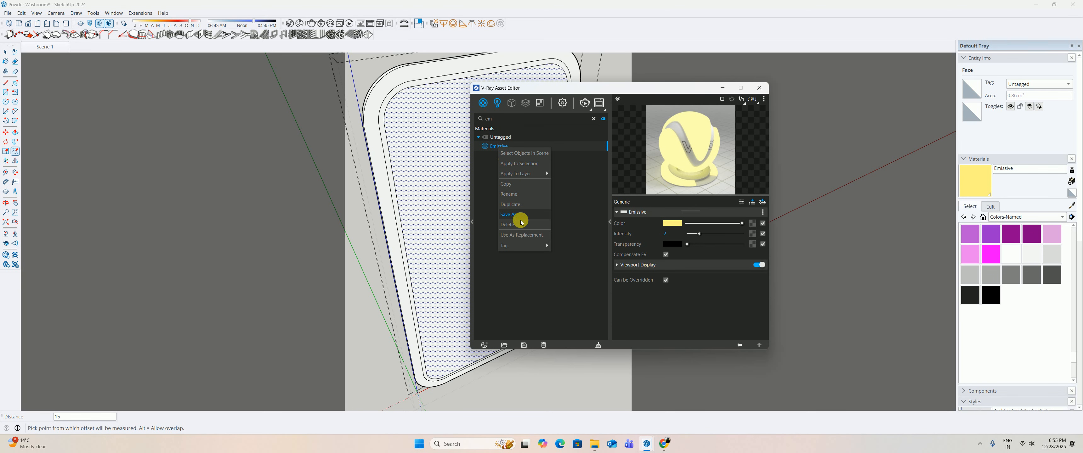
{"action": "left_click", "coordinate": [510, 204]}
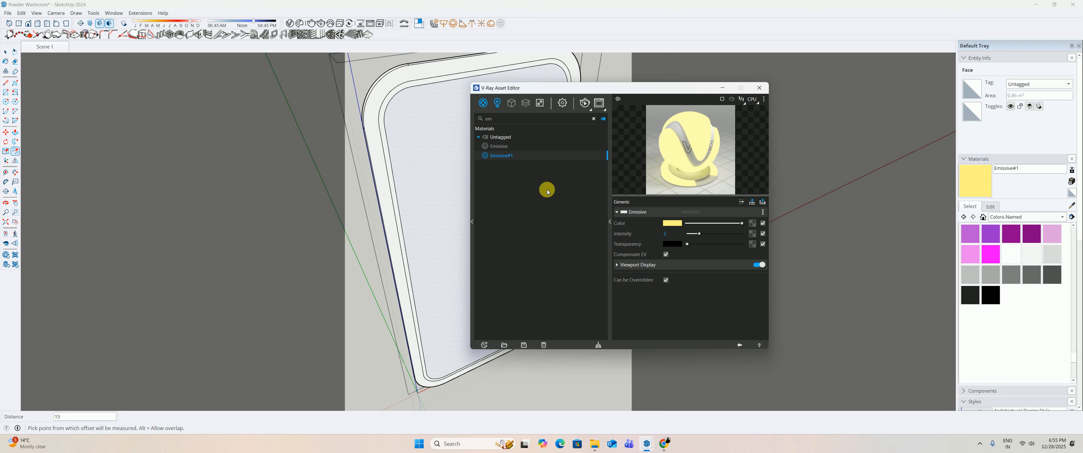
Change the duplicated emissive material's colour to a paler, creamy yellow and close the Asset Editor.
{"action": "left_click", "coordinate": [678, 223]}
{"action": "left_click", "coordinate": [274, 158]}
{"action": "mouse_move", "coordinate": [445, 161]}
{"action": "left_mouse_down"}
{"action": "mouse_move", "coordinate": [460, 165]}
{"action": "mouse_move", "coordinate": [435, 159]}
{"action": "left_mouse_up"}
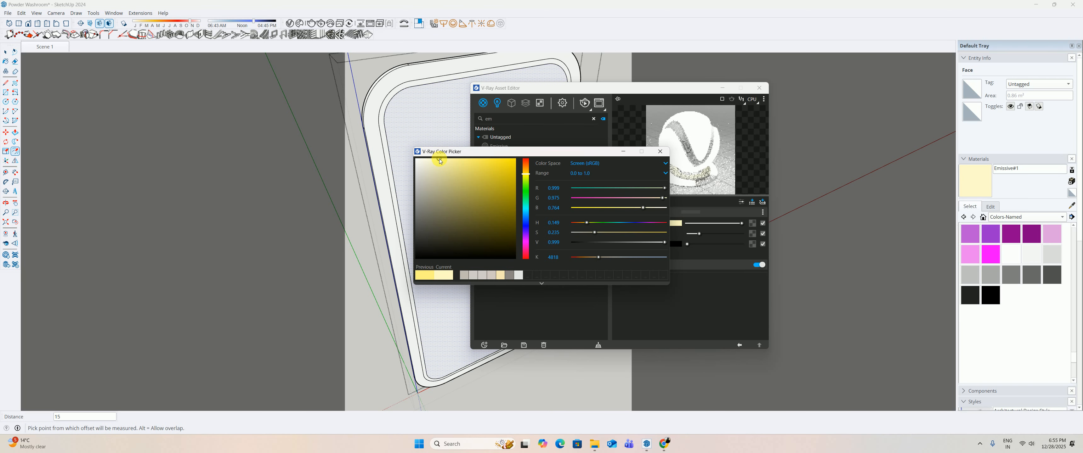
{"action": "left_click", "coordinate": [659, 152]}
{"action": "left_click", "coordinate": [786, 95]}
{"action": "left_click", "coordinate": [760, 88]}
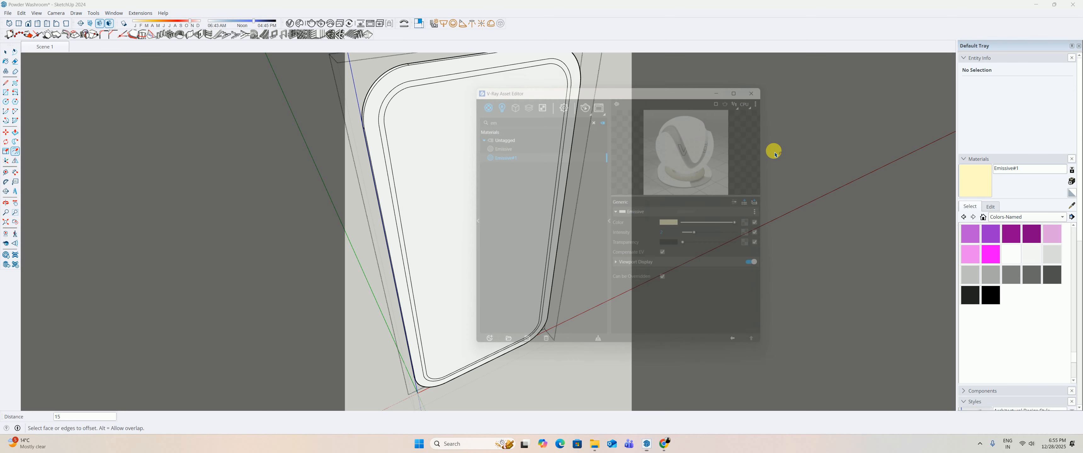
Paint the narrow band on the inner piece with the Emissive#1 material and close the group.
{"action": "left_click", "coordinate": [972, 181]}
{"action": "left_click", "coordinate": [454, 77]}
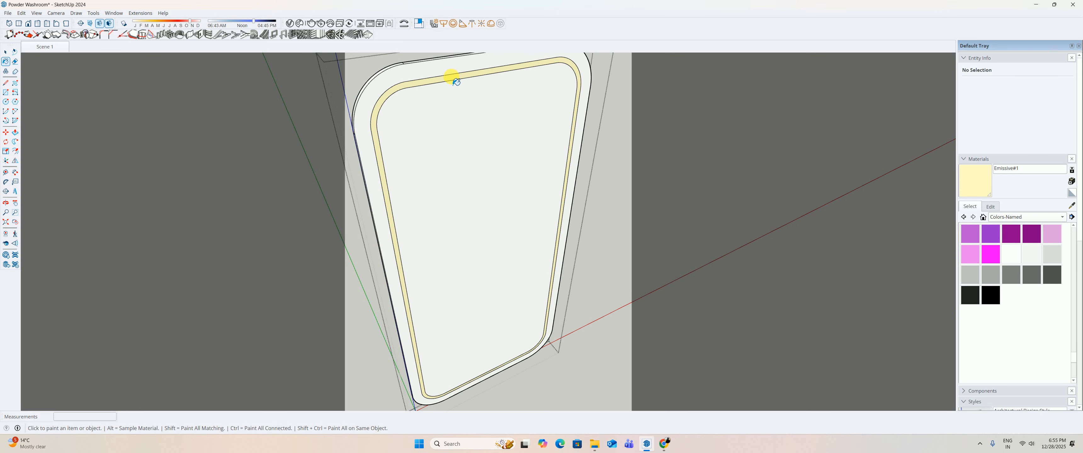
{"action": "middle_click_drag", "start_coordinate": [501, 114], "coordinate": [424, 49]}
{"action": "key", "text": "space"}
{"action": "key", "text": "Escape"}
{"action": "scroll", "coordinate": [462, 103], "scroll_direction": "down", "scroll_amount": 4}
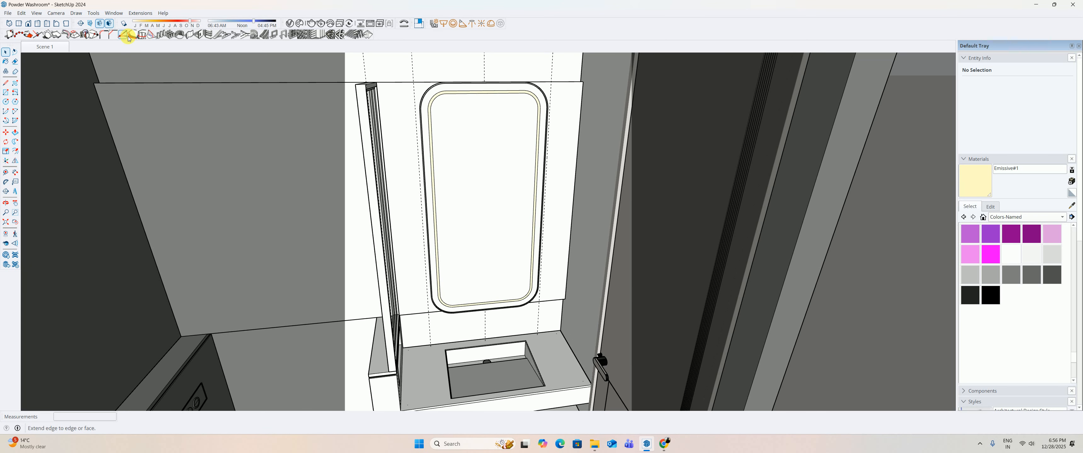
Return to the Scene 1 view and delete all guides from the model.
{"action": "left_click", "coordinate": [49, 49]}
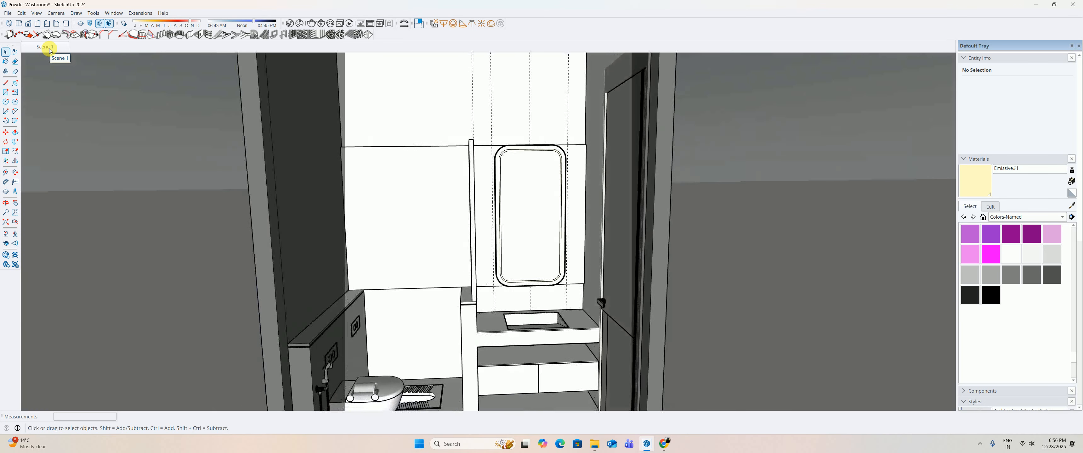
{"action": "left_click", "coordinate": [25, 15]}
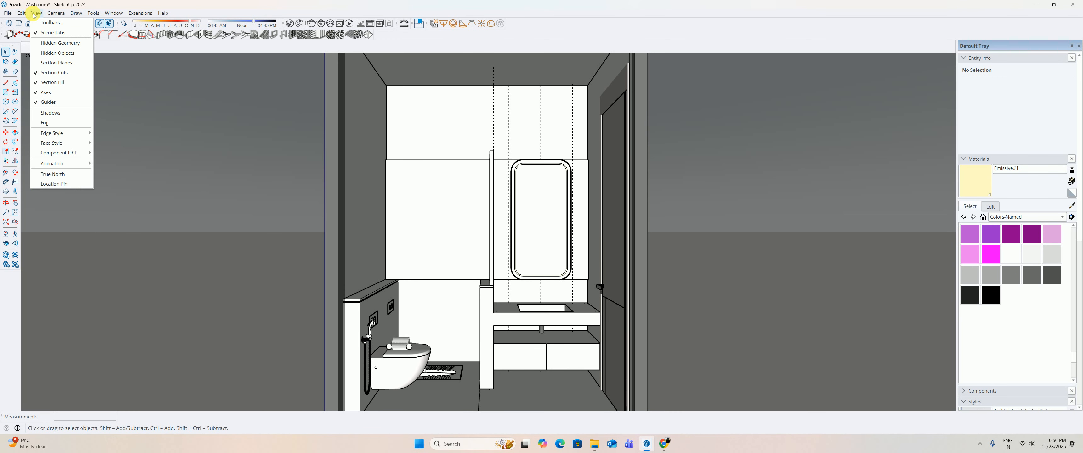
{"action": "left_click", "coordinate": [43, 92]}
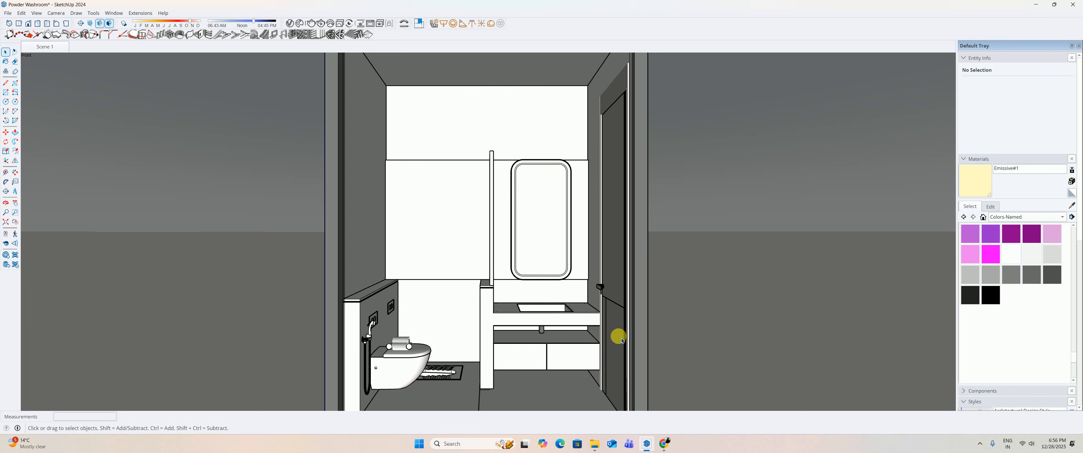
Switch to 3D Warehouse in the browser, search for "fauset" models and look through the results.
{"action": "left_click", "coordinate": [663, 445]}
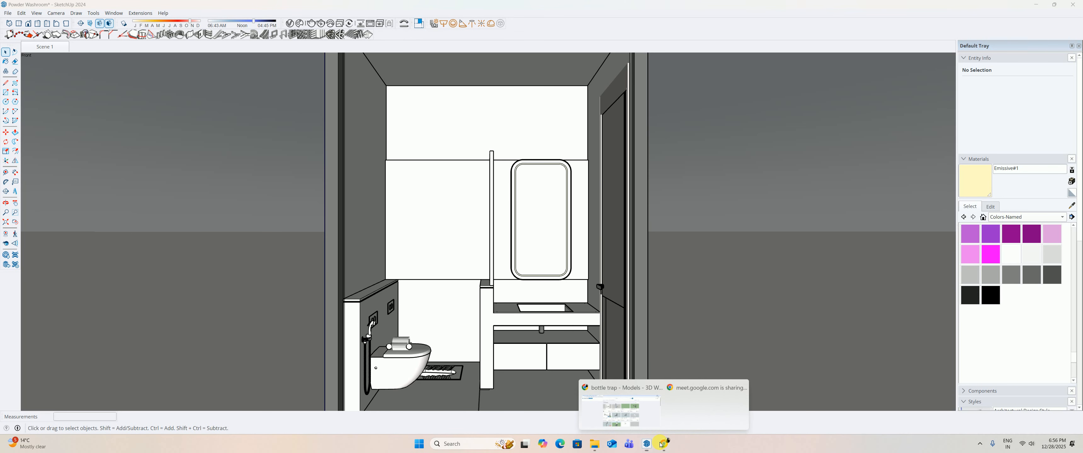
{"action": "left_click", "coordinate": [624, 405]}
{"action": "key", "text": "ctrl+a"}
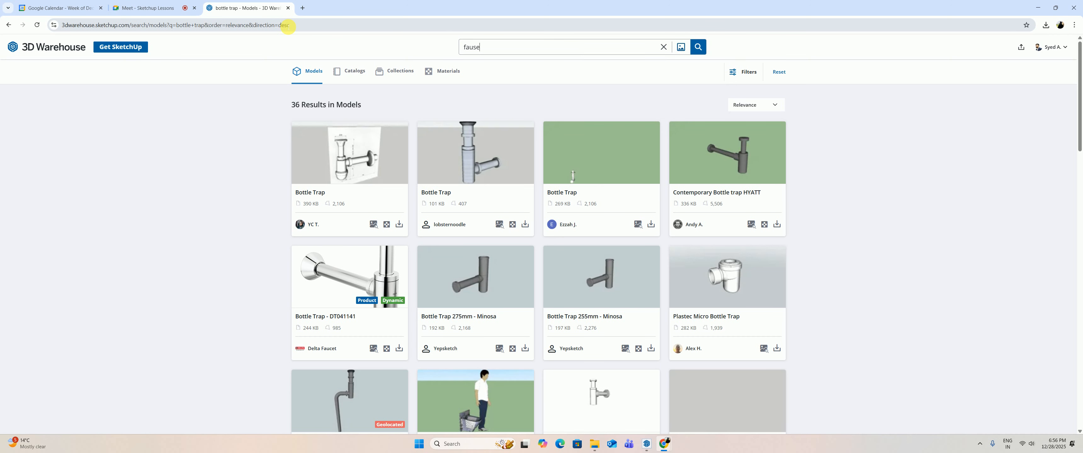
{"action": "key", "text": "Return"}
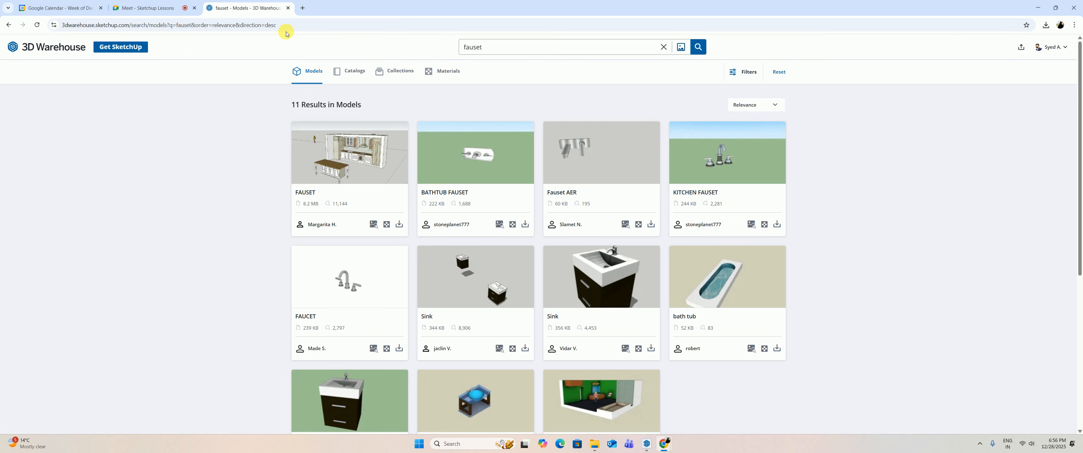
{"action": "scroll", "coordinate": [316, 97], "scroll_direction": "down", "scroll_amount": 6}
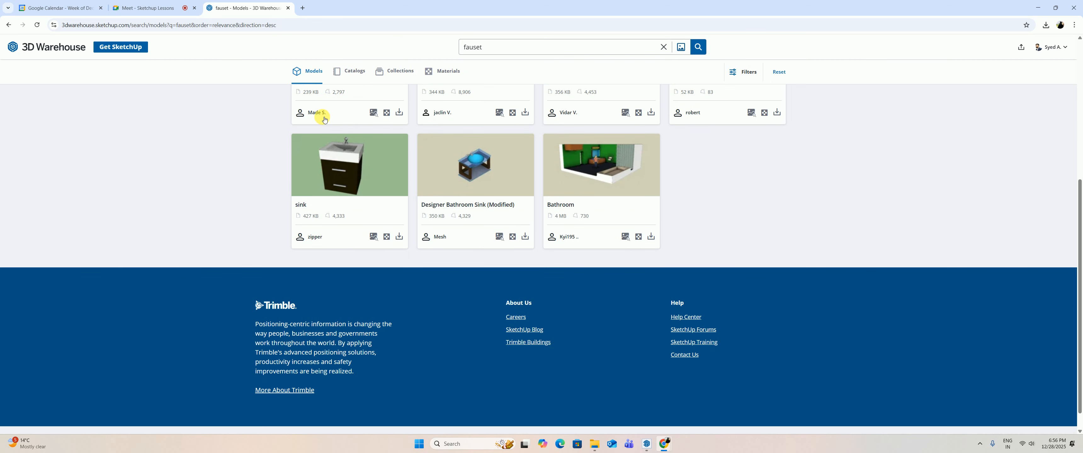
{"action": "scroll", "coordinate": [320, 101], "scroll_direction": "up", "scroll_amount": 6}
Show the collections matching "fauset", check the "eight fausets" collection, and go back to the collection results.
{"action": "left_click", "coordinate": [386, 64]}
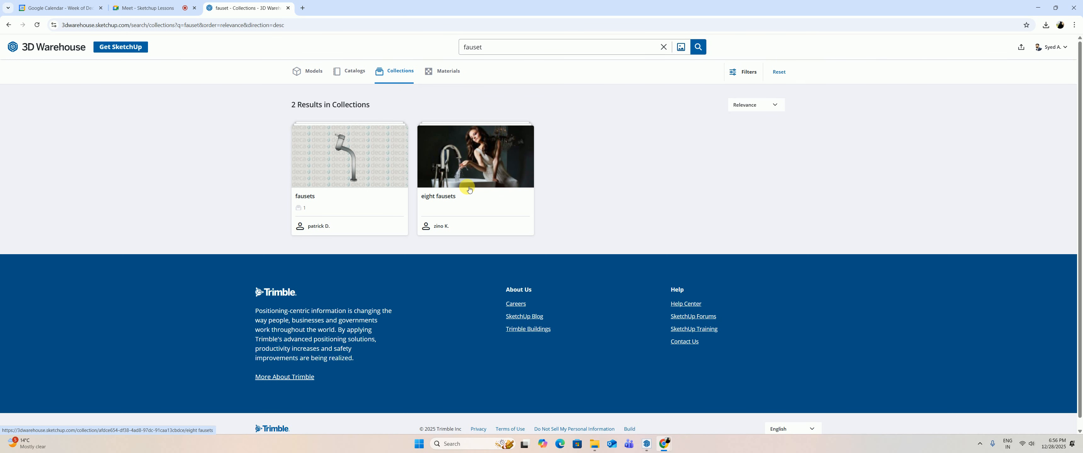
{"action": "left_click", "coordinate": [463, 150]}
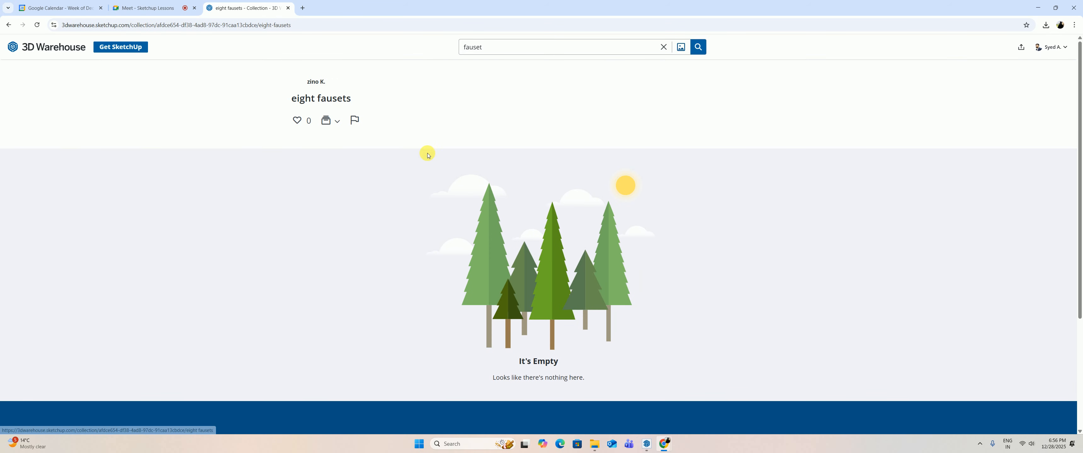
{"action": "left_click", "coordinate": [7, 24]}
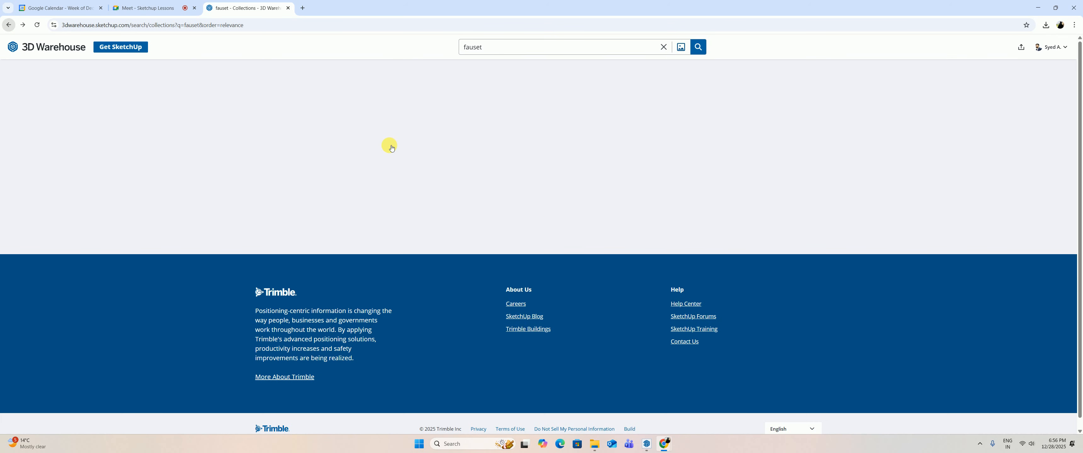
Open the "fausets" collection and look through the METAIS BANHEIRO models for a suitable basin tap.
{"action": "left_click", "coordinate": [334, 173]}
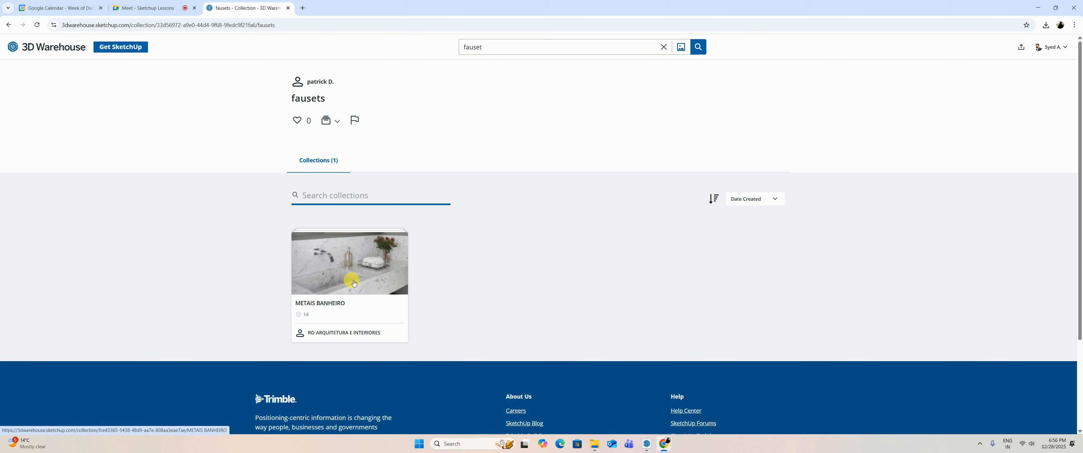
{"action": "left_click", "coordinate": [354, 283]}
{"action": "scroll", "coordinate": [516, 258], "scroll_direction": "down", "scroll_amount": 1}
{"action": "scroll", "coordinate": [517, 258], "scroll_direction": "down", "scroll_amount": 5}
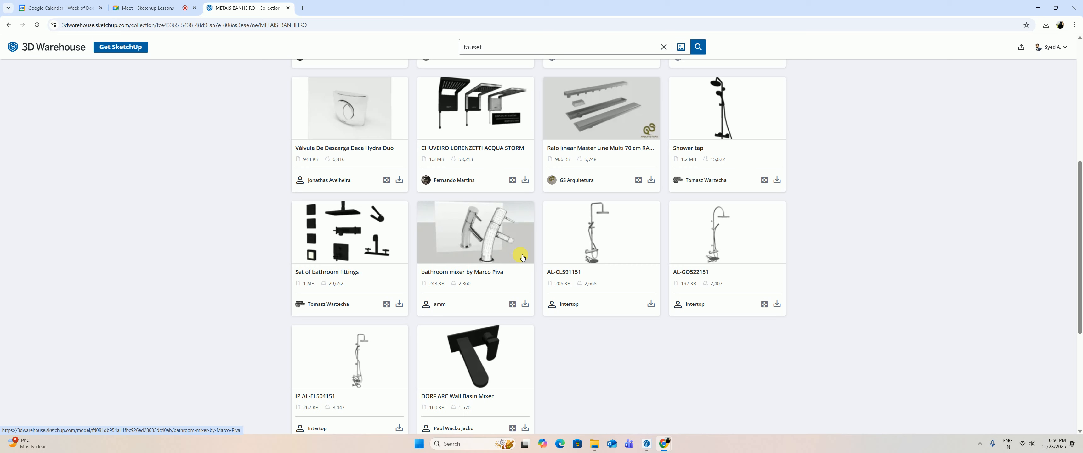
{"action": "scroll", "coordinate": [515, 181], "scroll_direction": "down", "scroll_amount": 4}
{"action": "scroll", "coordinate": [515, 181], "scroll_direction": "up", "scroll_amount": 5}
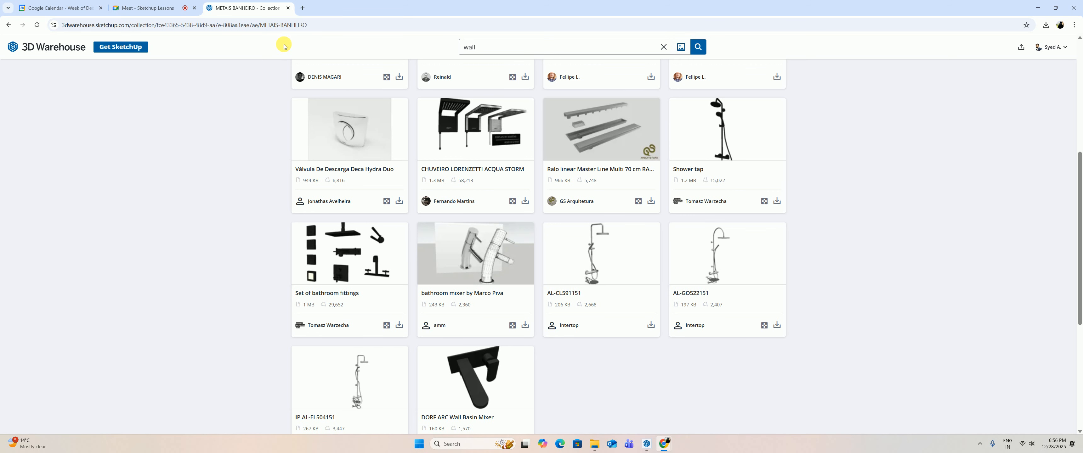
Search for "wall fauset" and check both the collection and model results.
{"action": "type", "text": "t"}
{"action": "key", "text": "Return"}
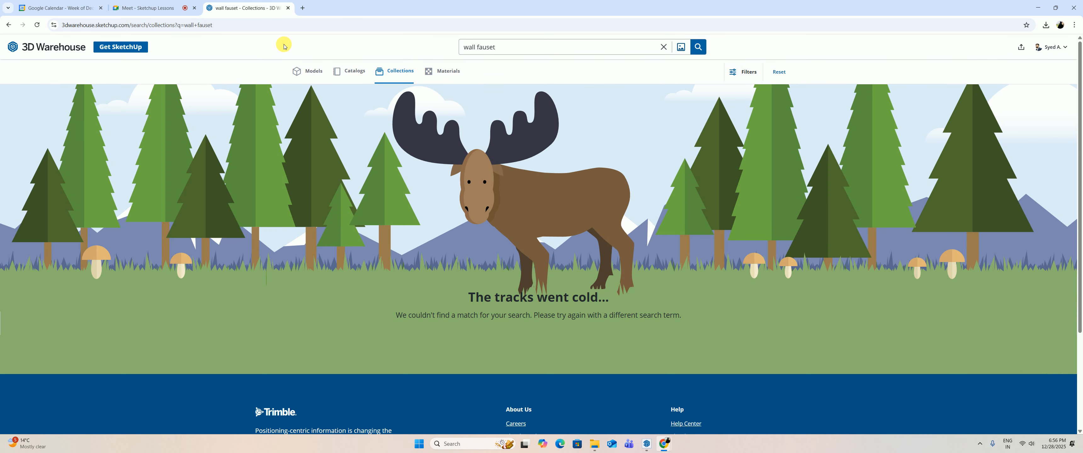
{"action": "left_click", "coordinate": [317, 72]}
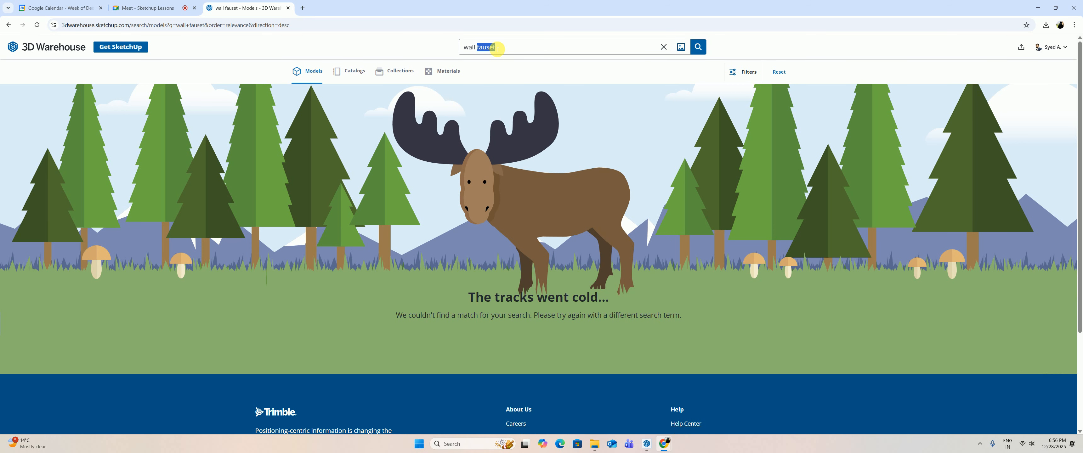
Search the model library for "wall tap" and download the black, plate-mounted "wall mounted tap" model as a SketchUp file.
{"action": "key", "text": "Return"}
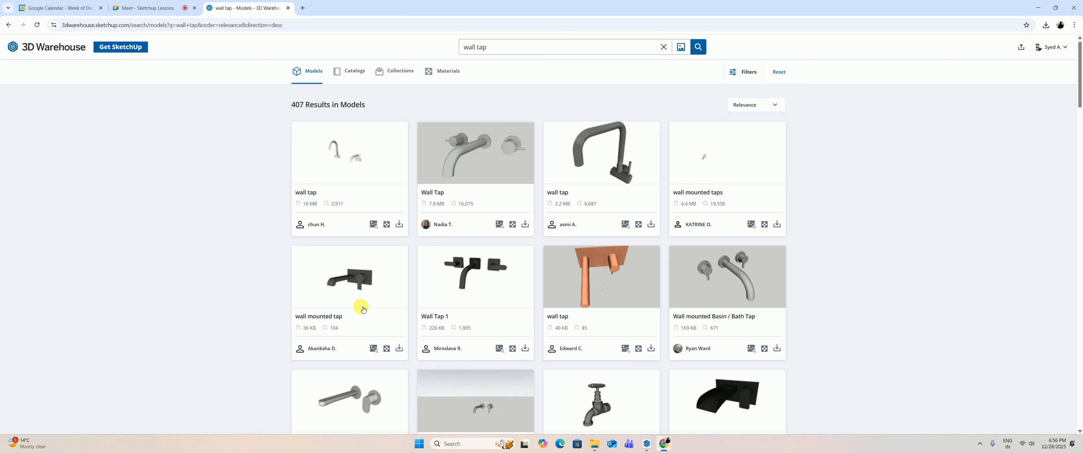
{"action": "scroll", "coordinate": [389, 296], "scroll_direction": "down", "scroll_amount": 3}
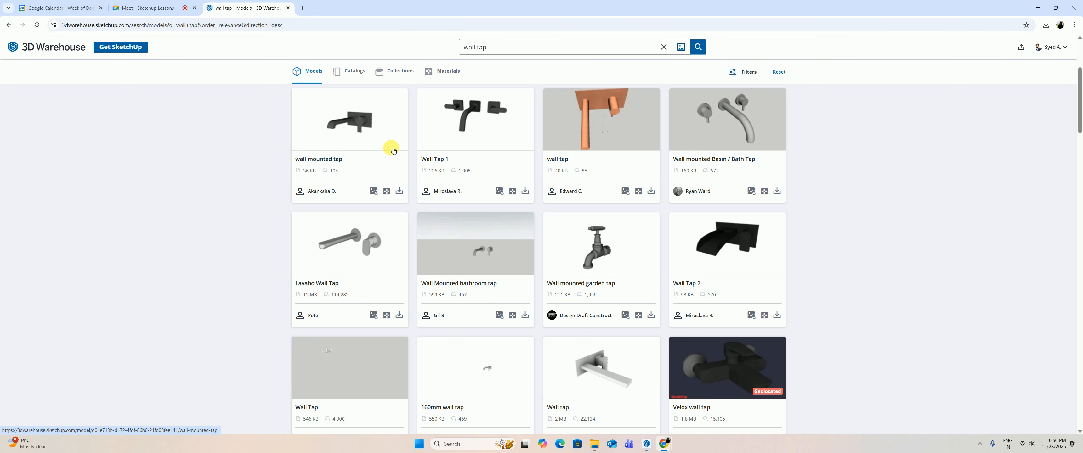
{"action": "scroll", "coordinate": [374, 151], "scroll_direction": "down", "scroll_amount": 5}
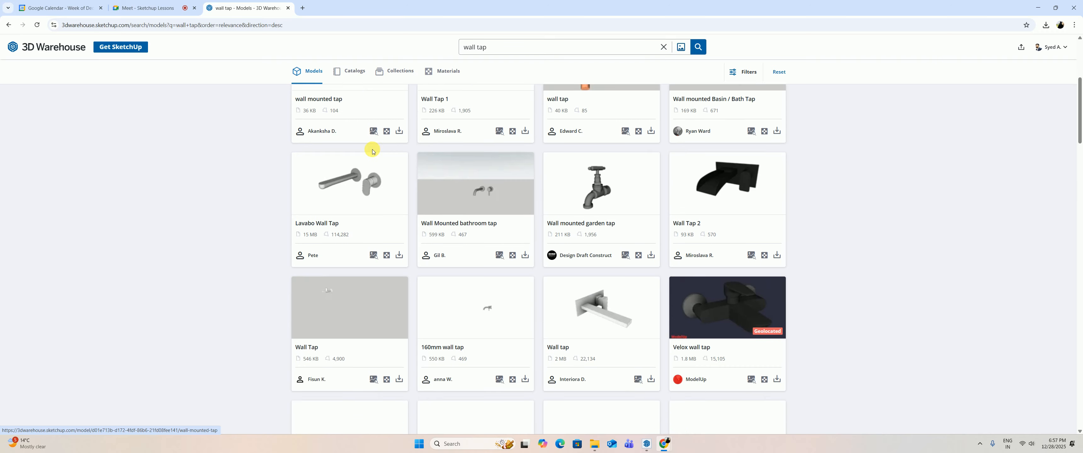
{"action": "scroll", "coordinate": [376, 152], "scroll_direction": "up", "scroll_amount": 9}
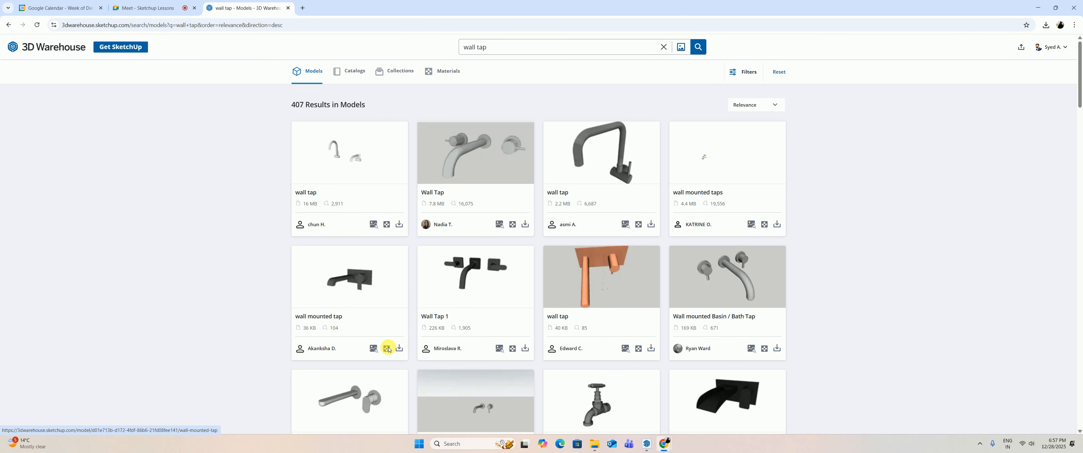
{"action": "left_click", "coordinate": [399, 348]}
{"action": "left_click", "coordinate": [409, 361]}
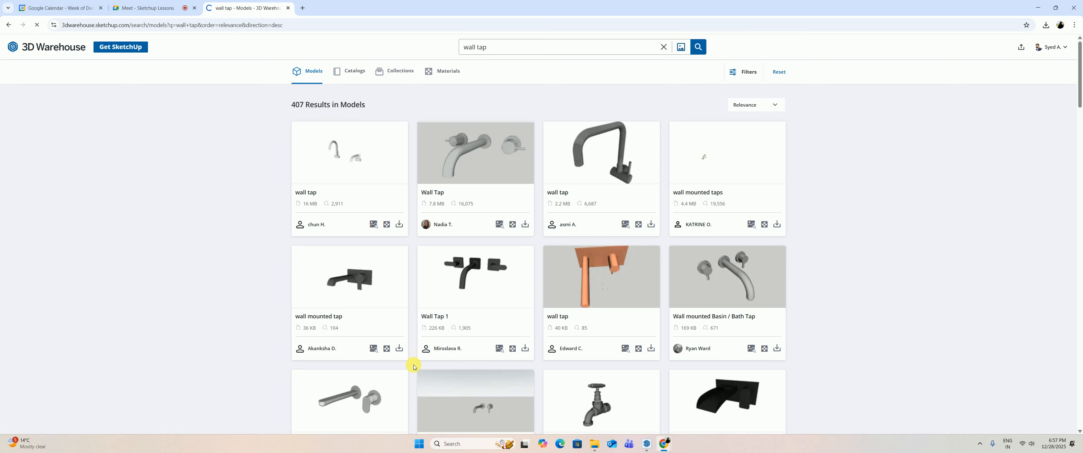
Download the Lavabo Wall Tap model as a SketchUp file.
{"action": "scroll", "coordinate": [421, 294], "scroll_direction": "down", "scroll_amount": 3}
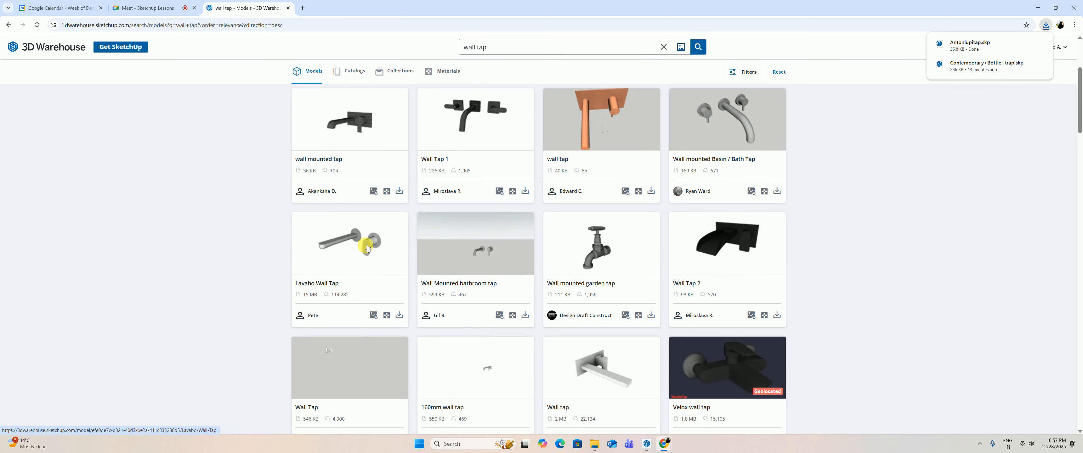
{"action": "left_click", "coordinate": [399, 315]}
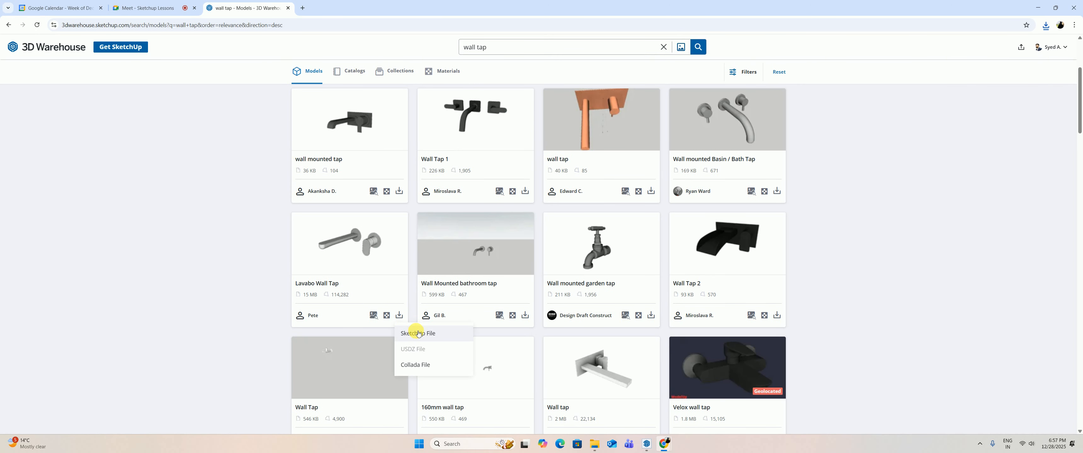
{"action": "left_click", "coordinate": [415, 328]}
Check the "wall tap" collections, look through the JEE-O slimline series for basin taps, and return to the model results.
{"action": "scroll", "coordinate": [499, 309], "scroll_direction": "down", "scroll_amount": 3}
{"action": "scroll", "coordinate": [518, 314], "scroll_direction": "down", "scroll_amount": 3}
{"action": "scroll", "coordinate": [518, 314], "scroll_direction": "up", "scroll_amount": 9}
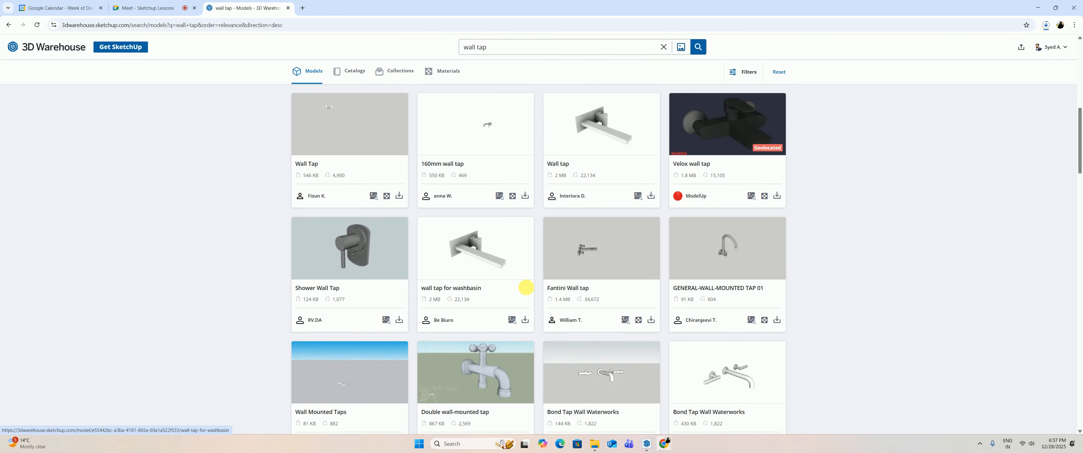
{"action": "left_click", "coordinate": [397, 71]}
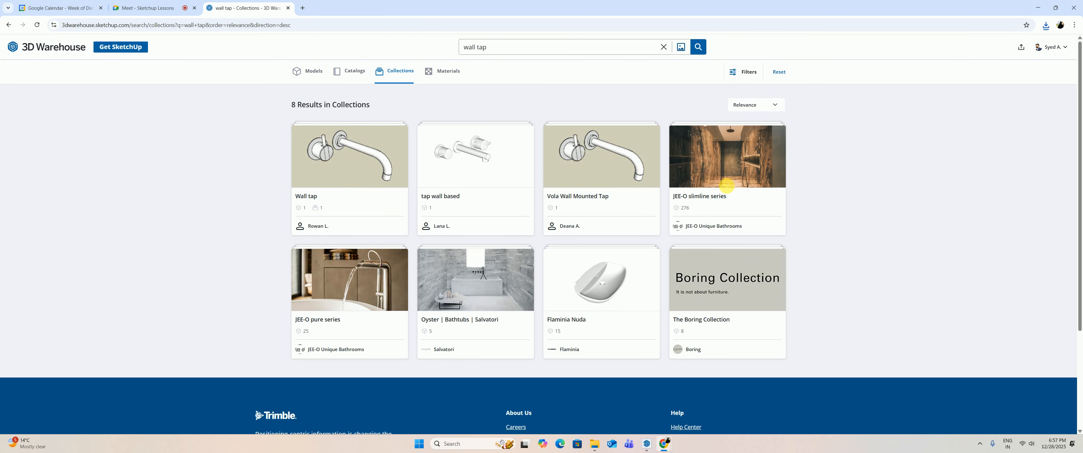
{"action": "left_click", "coordinate": [717, 193]}
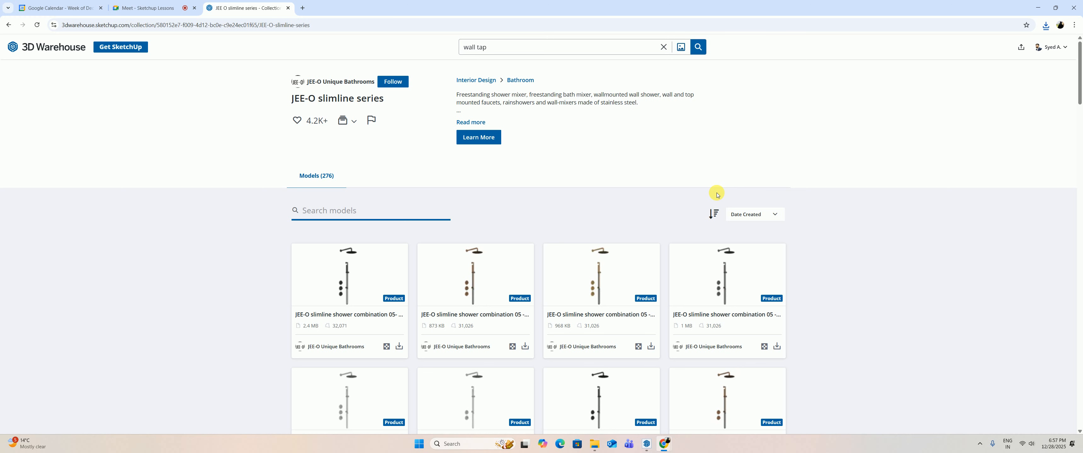
{"action": "scroll", "coordinate": [537, 235], "scroll_direction": "down", "scroll_amount": 10}
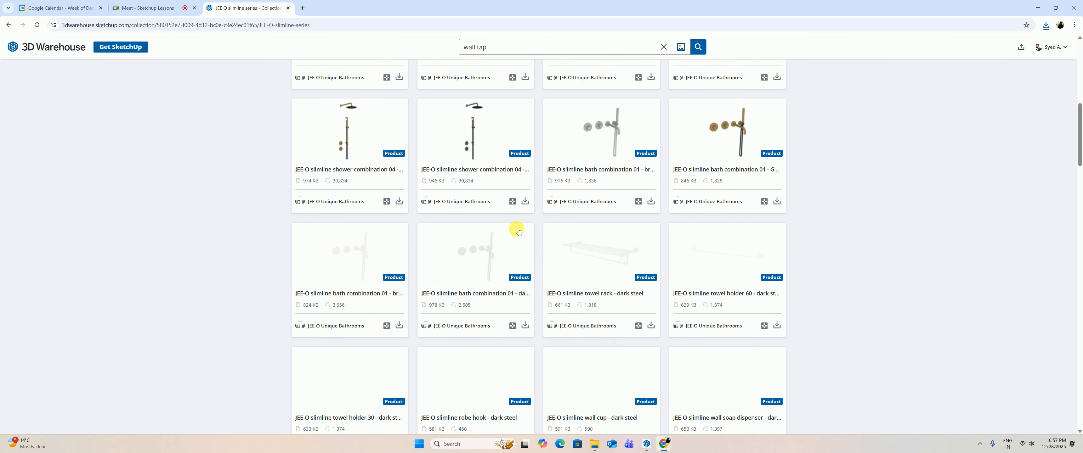
{"action": "scroll", "coordinate": [537, 223], "scroll_direction": "down", "scroll_amount": 3}
{"action": "scroll", "coordinate": [535, 218], "scroll_direction": "up", "scroll_amount": 3}
{"action": "scroll", "coordinate": [547, 235], "scroll_direction": "down", "scroll_amount": 6}
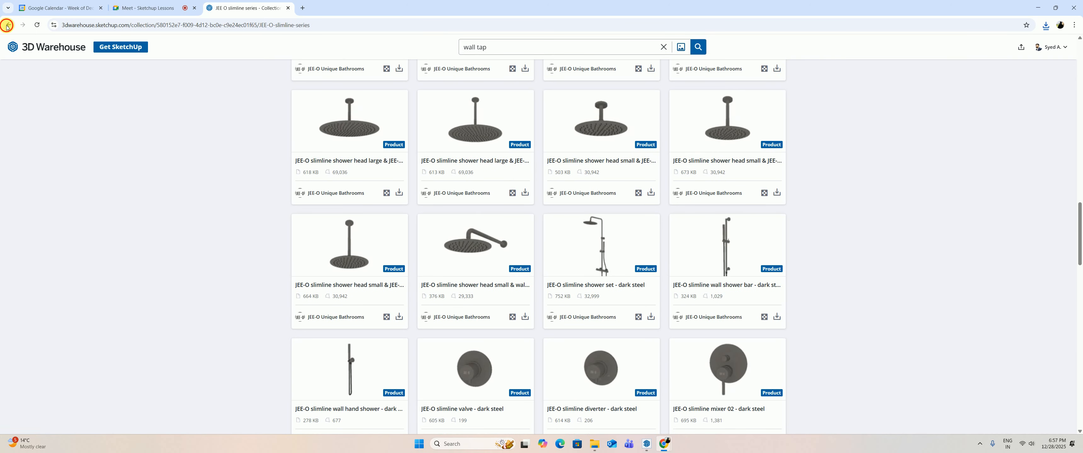
{"action": "left_click", "coordinate": [7, 26]}
{"action": "left_click", "coordinate": [8, 26]}
Find the Zena Wall Tap among the "wall tap" model results and download it as a SketchUp file.
{"action": "scroll", "coordinate": [349, 235], "scroll_direction": "down", "scroll_amount": 5}
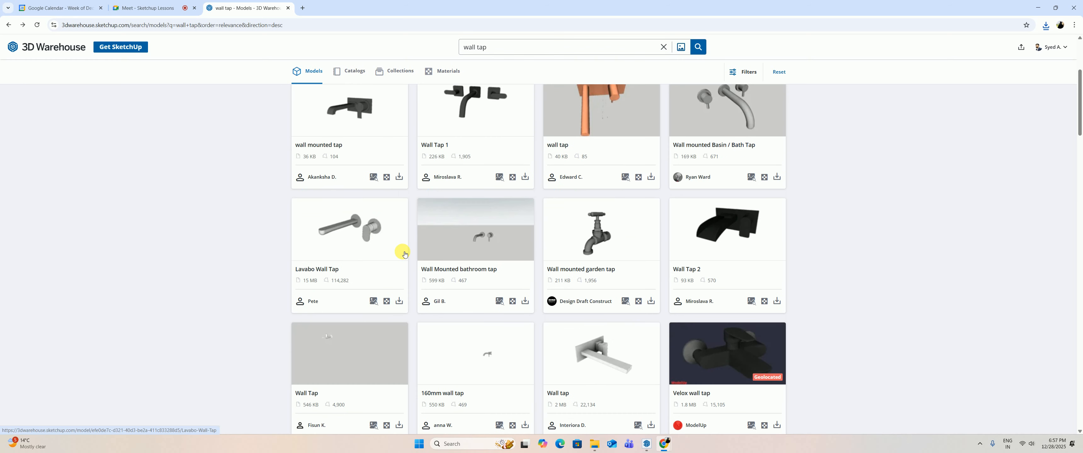
{"action": "scroll", "coordinate": [311, 234], "scroll_direction": "down", "scroll_amount": 5}
{"action": "scroll", "coordinate": [366, 212], "scroll_direction": "down", "scroll_amount": 3}
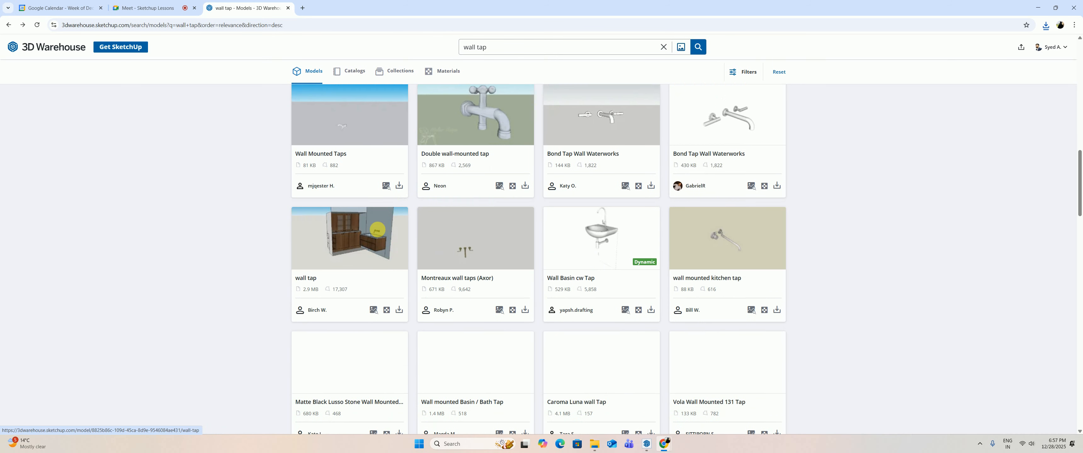
{"action": "scroll", "coordinate": [600, 226], "scroll_direction": "down", "scroll_amount": 3}
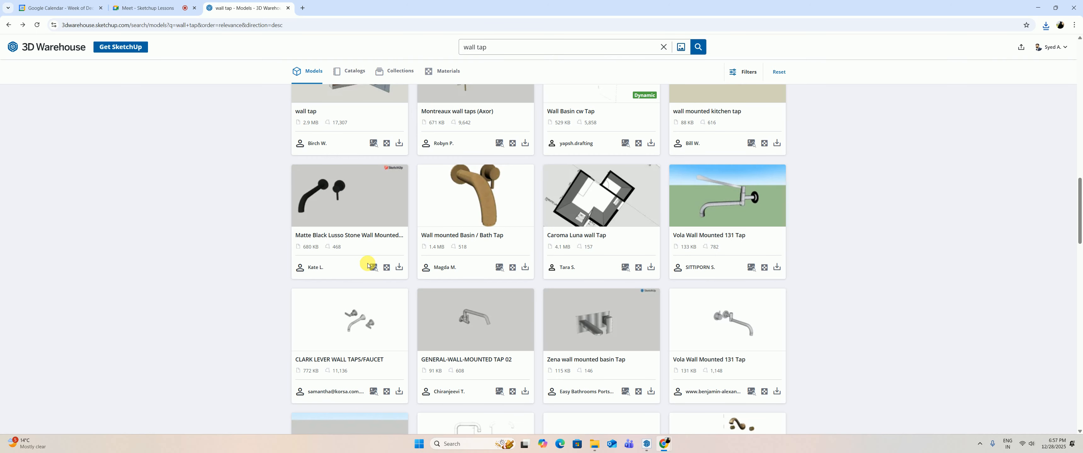
{"action": "scroll", "coordinate": [698, 283], "scroll_direction": "down", "scroll_amount": 6}
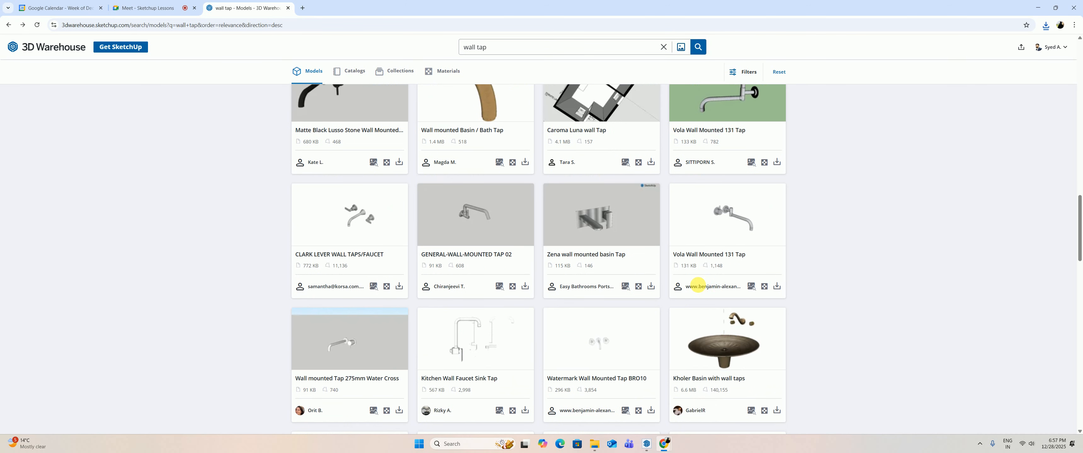
{"action": "scroll", "coordinate": [646, 288], "scroll_direction": "down", "scroll_amount": 3}
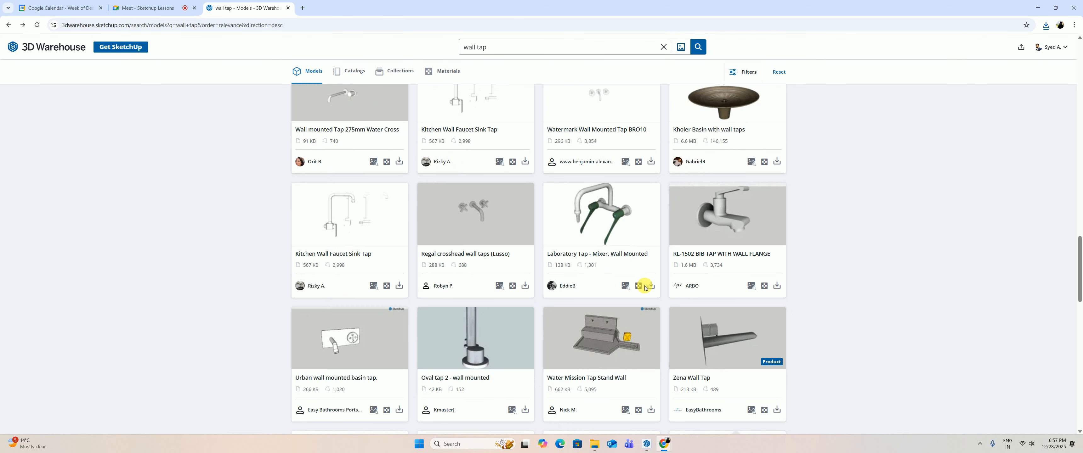
{"action": "scroll", "coordinate": [644, 289], "scroll_direction": "down", "scroll_amount": 3}
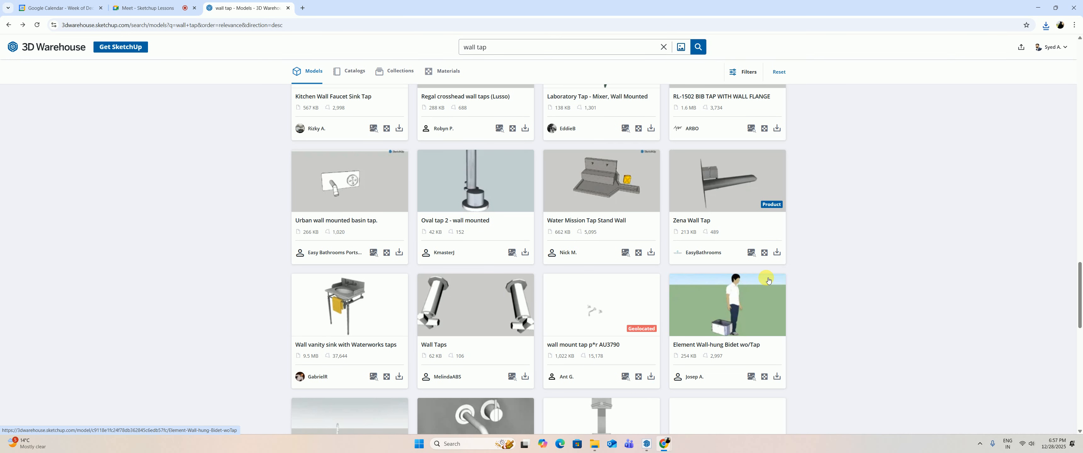
{"action": "left_click", "coordinate": [777, 252]}
{"action": "left_click", "coordinate": [779, 265]}
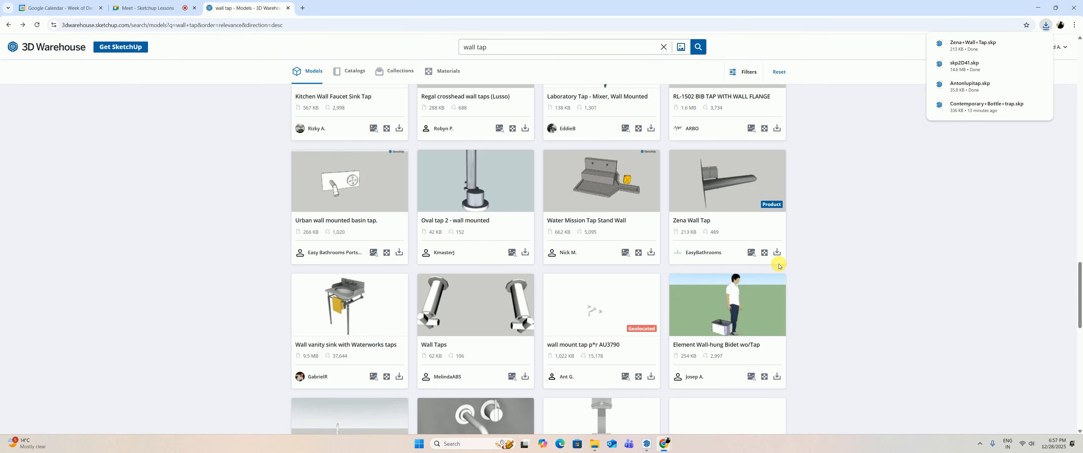
Look through the remaining "wall tap" models, loading more results, for other suitable wall-mounted basin taps.
{"action": "scroll", "coordinate": [572, 253], "scroll_direction": "down", "scroll_amount": 15}
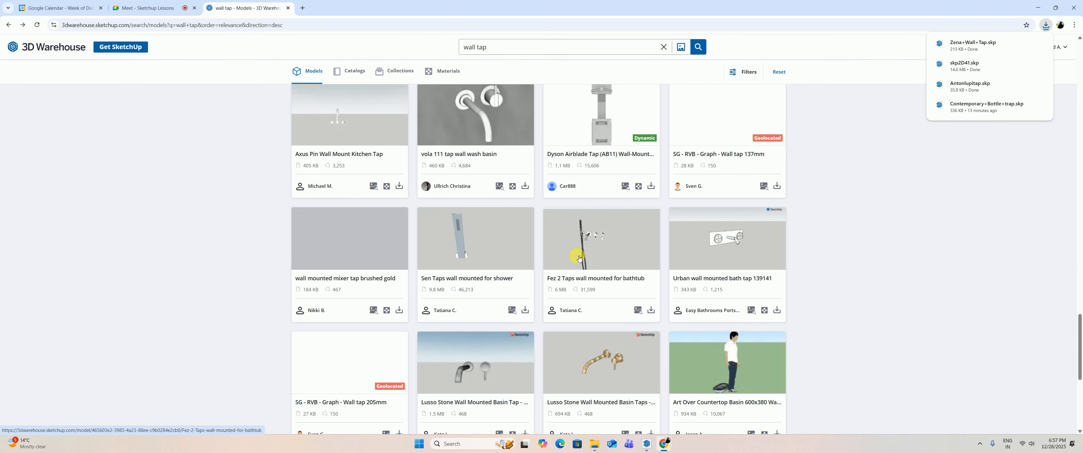
{"action": "scroll", "coordinate": [564, 248], "scroll_direction": "up", "scroll_amount": 2}
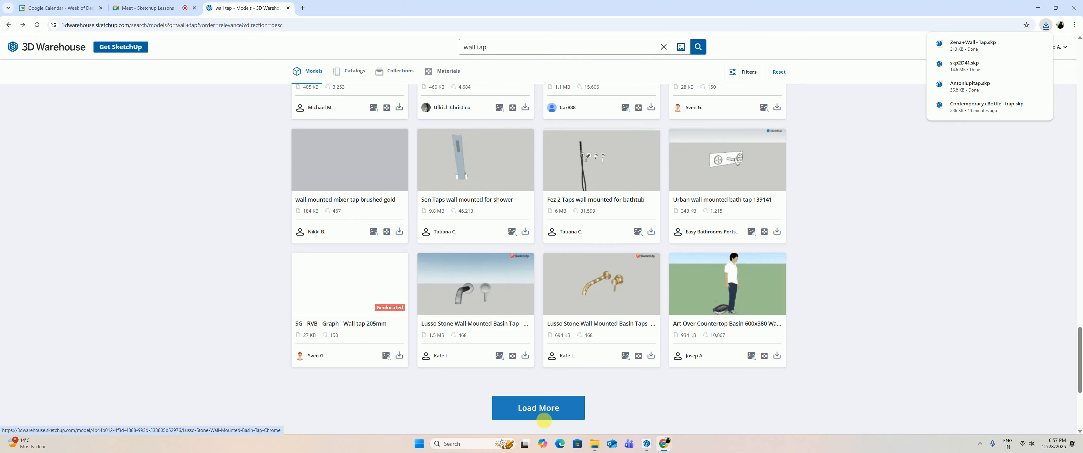
{"action": "left_click", "coordinate": [544, 412]}
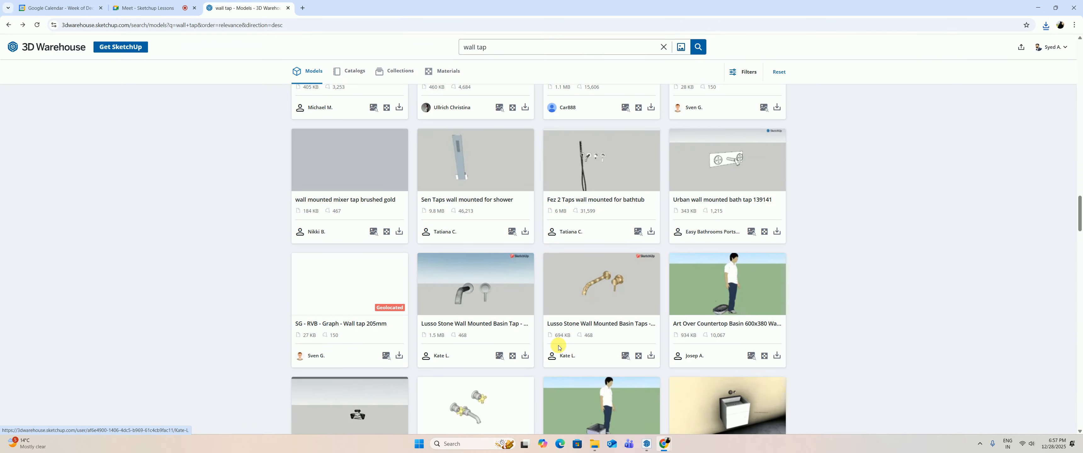
{"action": "scroll", "coordinate": [546, 320], "scroll_direction": "down", "scroll_amount": 8}
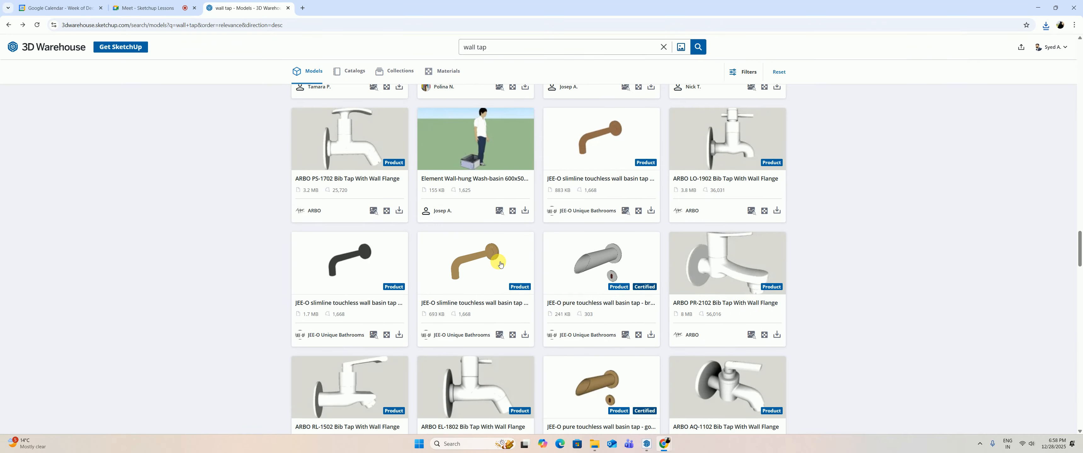
{"action": "scroll", "coordinate": [349, 275], "scroll_direction": "down", "scroll_amount": 3}
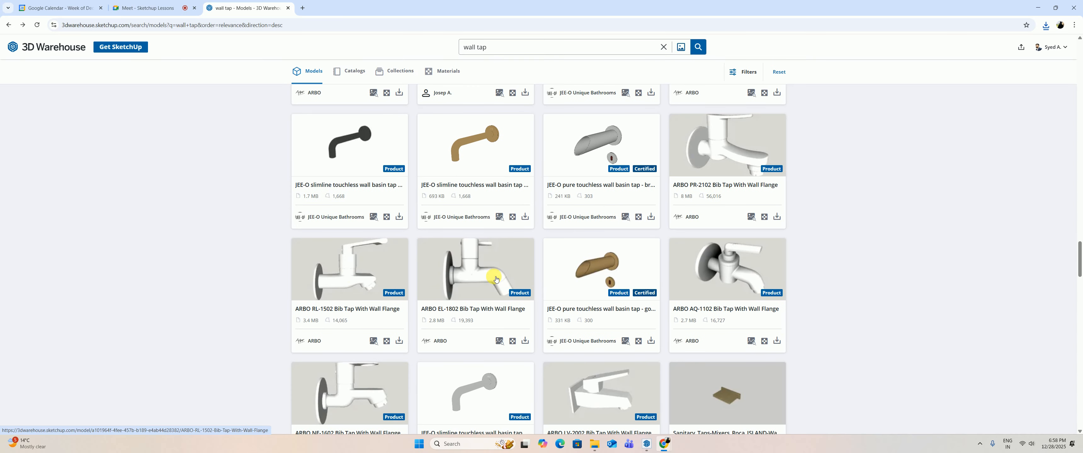
{"action": "scroll", "coordinate": [722, 273], "scroll_direction": "down", "scroll_amount": 7}
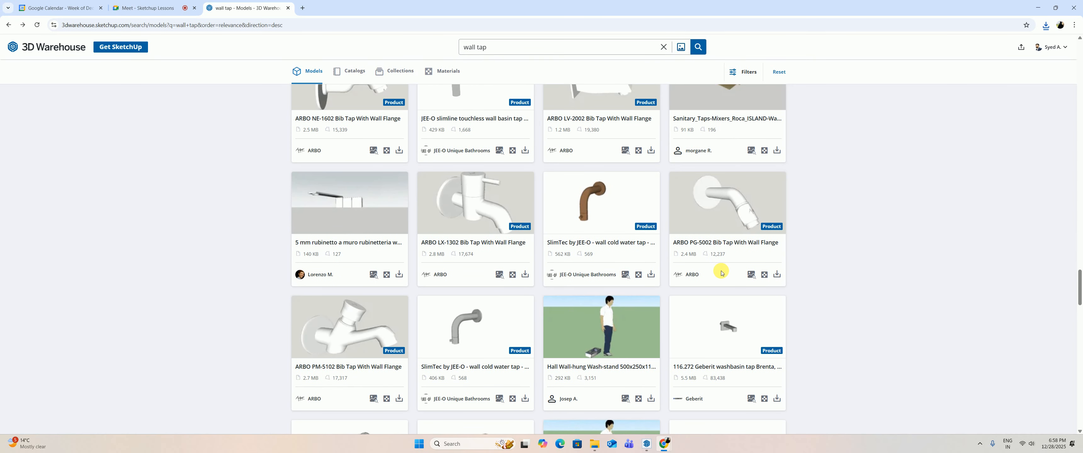
{"action": "scroll", "coordinate": [568, 242], "scroll_direction": "down", "scroll_amount": 8}
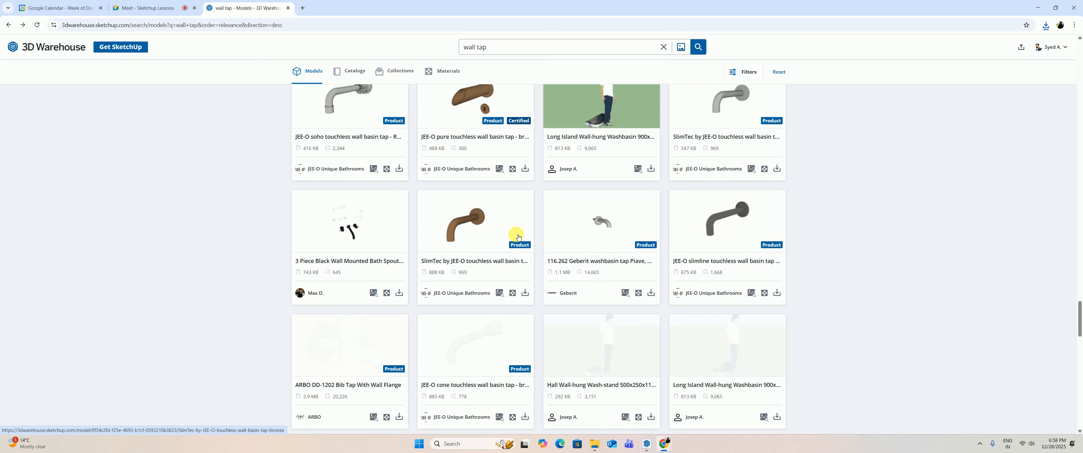
{"action": "scroll", "coordinate": [391, 272], "scroll_direction": "down", "scroll_amount": 7}
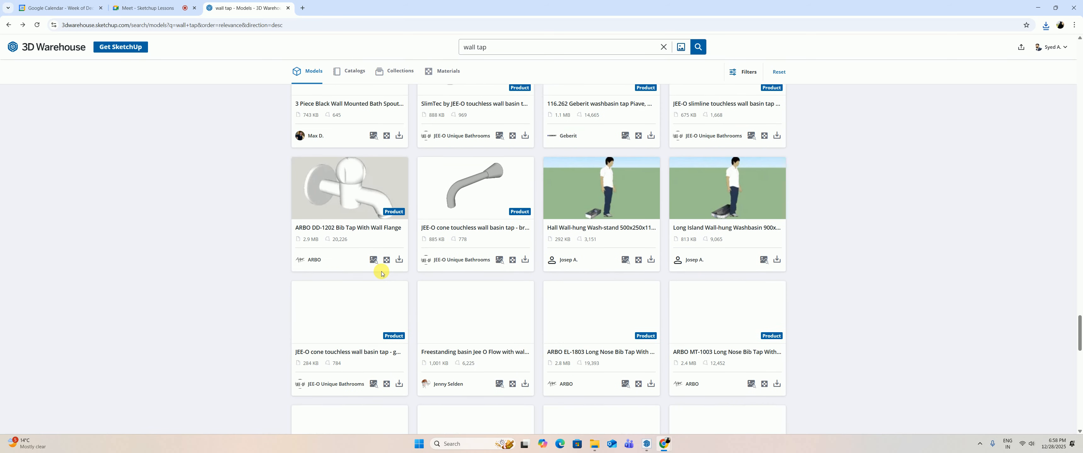
{"action": "scroll", "coordinate": [383, 277], "scroll_direction": "down", "scroll_amount": 7}
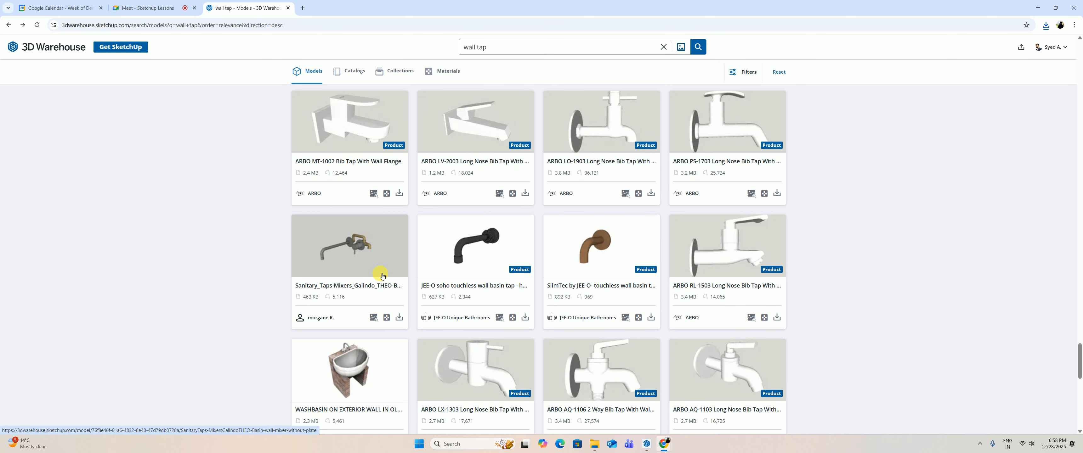
{"action": "scroll", "coordinate": [380, 275], "scroll_direction": "up", "scroll_amount": 3}
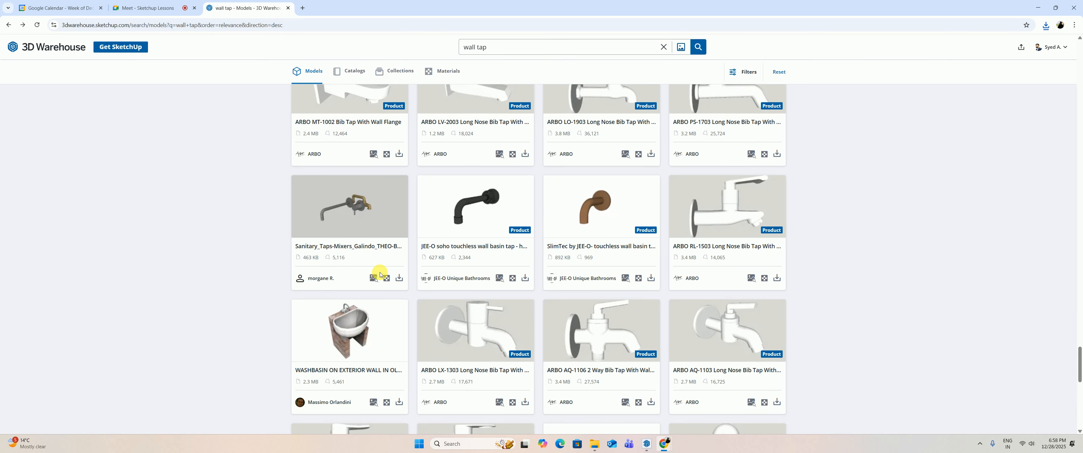
{"action": "scroll", "coordinate": [380, 275], "scroll_direction": "down", "scroll_amount": 10}
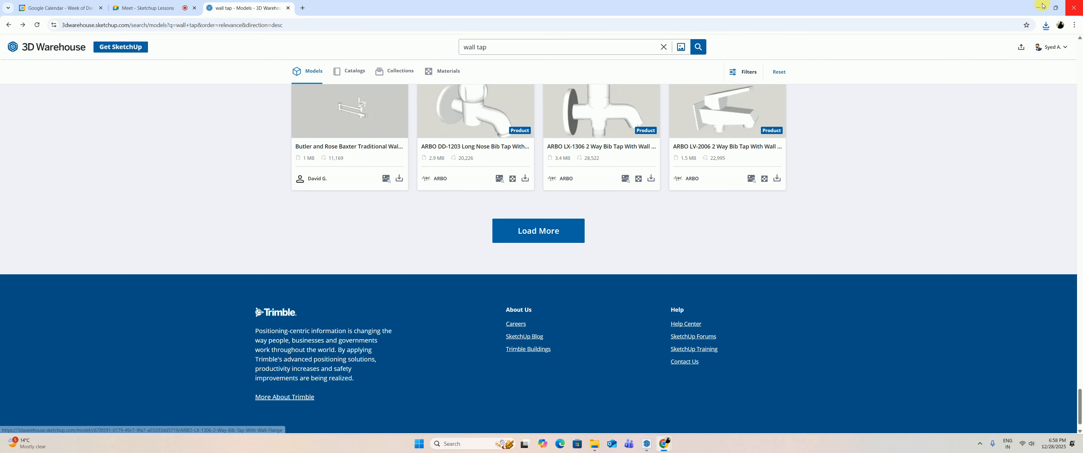
Switch to SketchUp, import the downloaded Zena+Wall+Tap file, and place it at the vanity counter's front edge beside the basin opening.
{"action": "left_click", "coordinate": [1042, 7]}
{"action": "left_click", "coordinate": [7, 13]}
{"action": "left_click", "coordinate": [20, 123]}
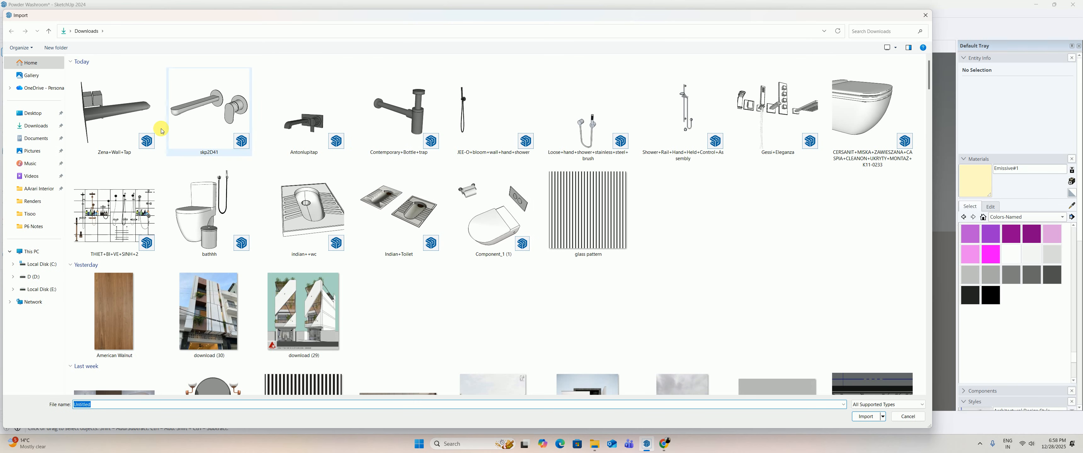
{"action": "left_click", "coordinate": [135, 120]}
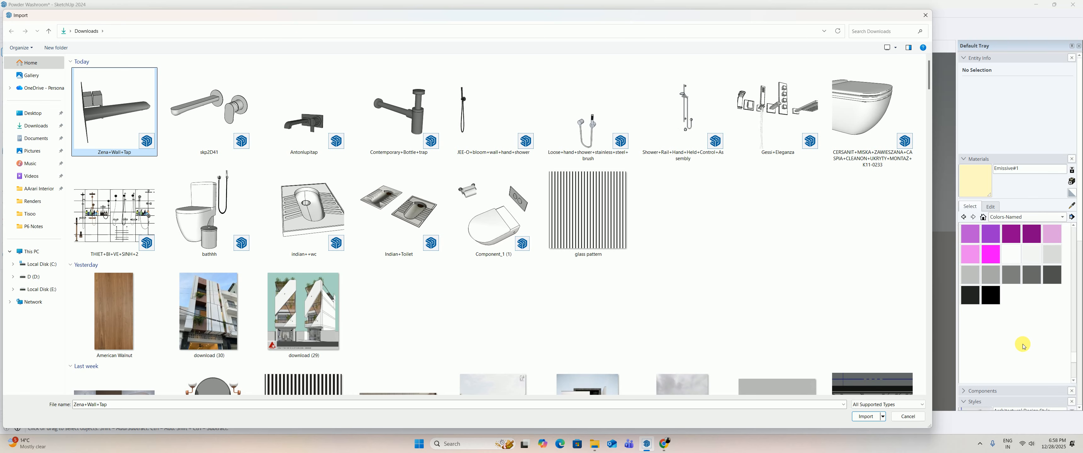
{"action": "left_click", "coordinate": [868, 416]}
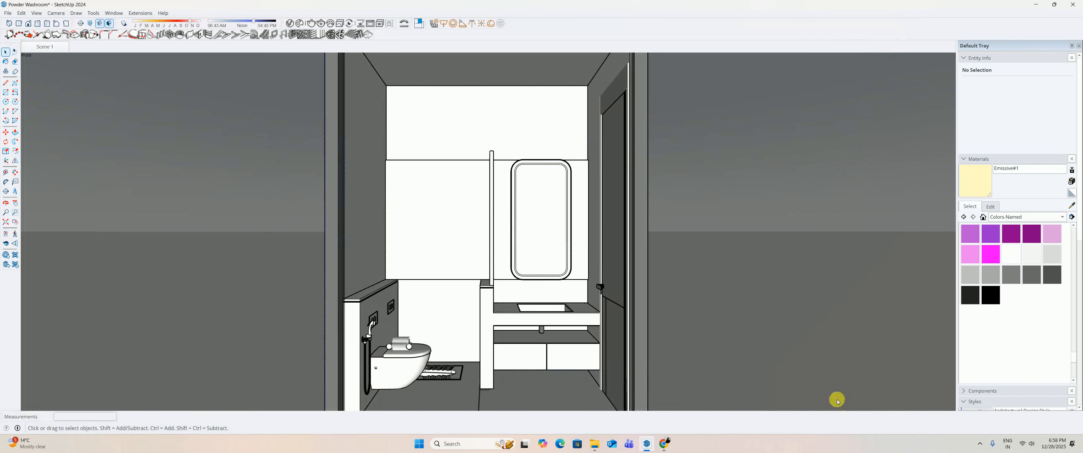
{"action": "scroll", "coordinate": [541, 303], "scroll_direction": "up", "scroll_amount": 10}
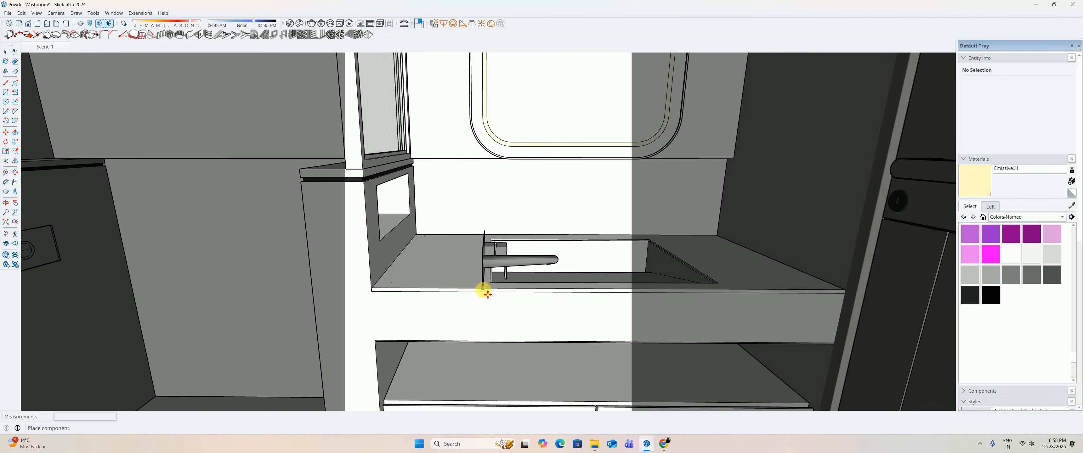
{"action": "left_click", "coordinate": [492, 294]}
{"action": "middle_click_drag", "start_coordinate": [510, 295], "coordinate": [488, 322]}
{"action": "scroll", "coordinate": [397, 263], "scroll_direction": "up", "scroll_amount": 3}
{"action": "scroll", "coordinate": [463, 326], "scroll_direction": "up", "scroll_amount": 3}
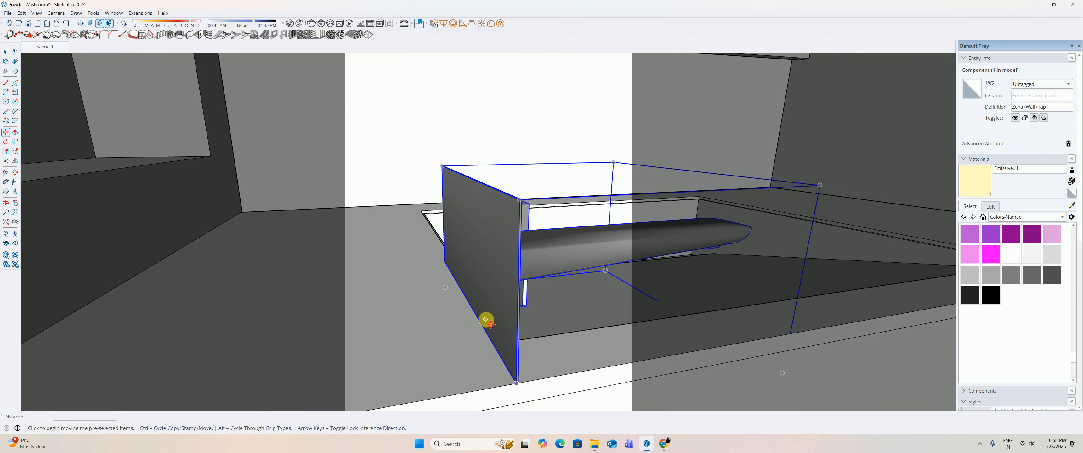
Move the tap about 310 mm along the vanity counter's front edge, in front of the basin opening.
{"action": "left_click", "coordinate": [472, 307]}
{"action": "scroll", "coordinate": [472, 307], "scroll_direction": "down", "scroll_amount": 3}
{"action": "scroll", "coordinate": [484, 273], "scroll_direction": "up", "scroll_amount": 3}
{"action": "scroll", "coordinate": [483, 273], "scroll_direction": "down", "scroll_amount": 3}
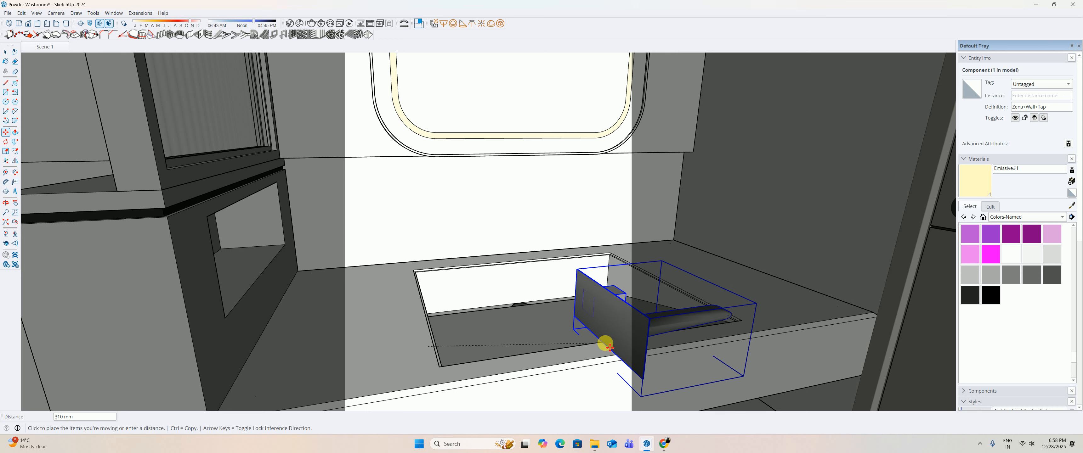
{"action": "left_click", "coordinate": [608, 342]}
{"action": "scroll", "coordinate": [606, 343], "scroll_direction": "up", "scroll_amount": 2}
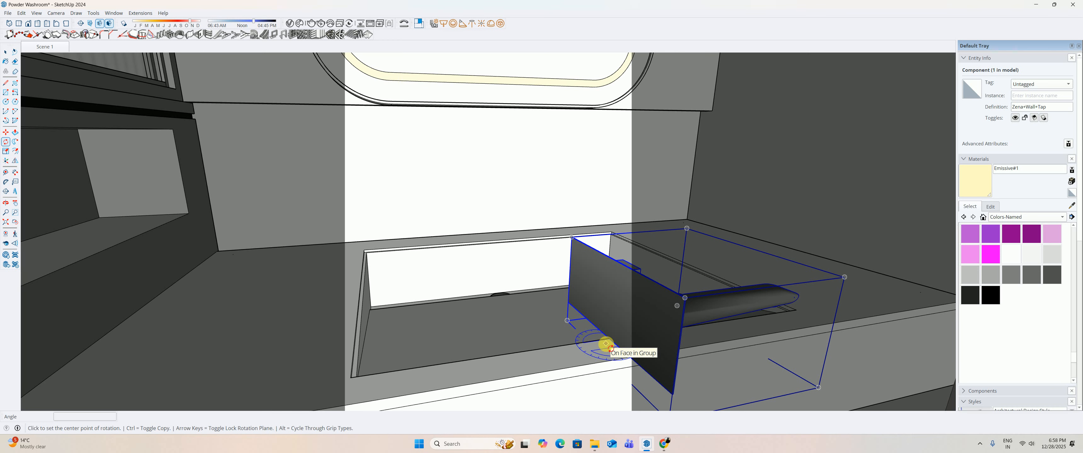
Rotate the tap horizontally so its plate is parallel to the back wall and the spout points out over the counter.
{"action": "key", "text": "q"}
{"action": "left_click", "coordinate": [579, 345]}
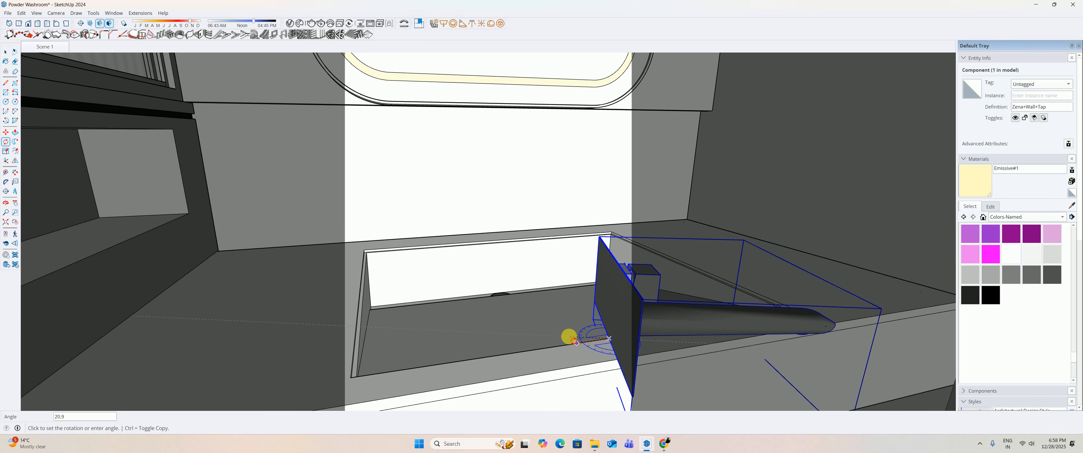
{"action": "left_click", "coordinate": [568, 337]}
{"action": "scroll", "coordinate": [570, 341], "scroll_direction": "down", "scroll_amount": 1}
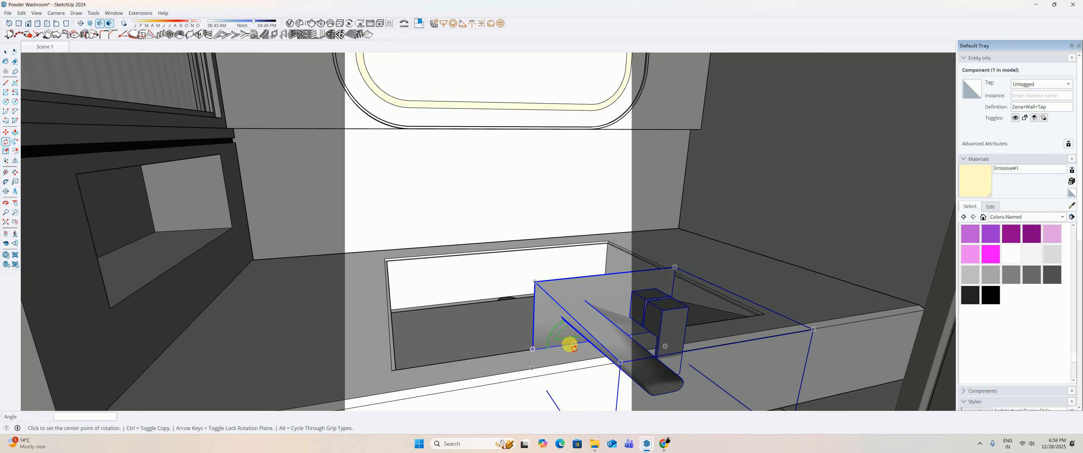
Move the tap by its plate's rear corner back against the wall behind the basin, centred below the mirror.
{"action": "key", "text": "m"}
{"action": "scroll", "coordinate": [525, 283], "scroll_direction": "up", "scroll_amount": 3}
{"action": "scroll", "coordinate": [526, 283], "scroll_direction": "up", "scroll_amount": 2}
{"action": "scroll", "coordinate": [592, 246], "scroll_direction": "down", "scroll_amount": 2}
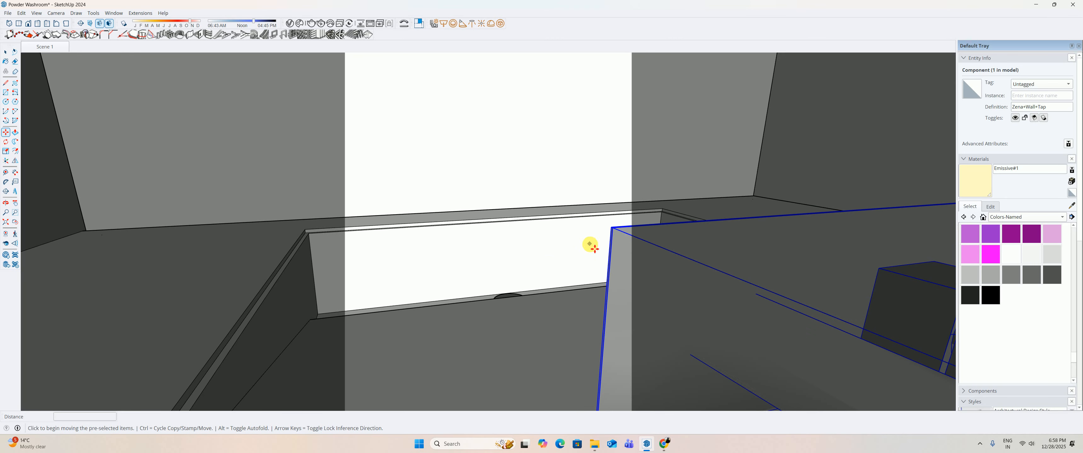
{"action": "left_click", "coordinate": [612, 229]}
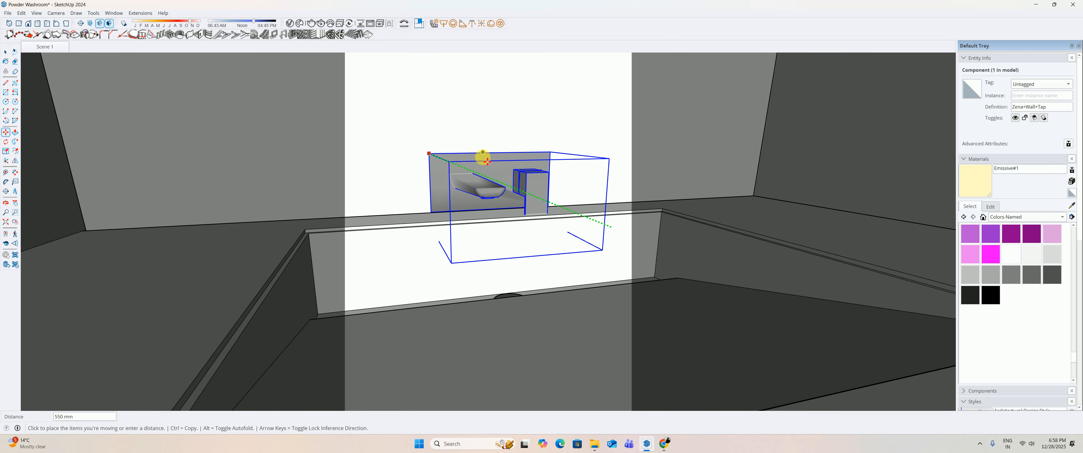
{"action": "left_click", "coordinate": [447, 168]}
{"action": "middle_click_drag", "start_coordinate": [534, 225], "coordinate": [534, 266]}
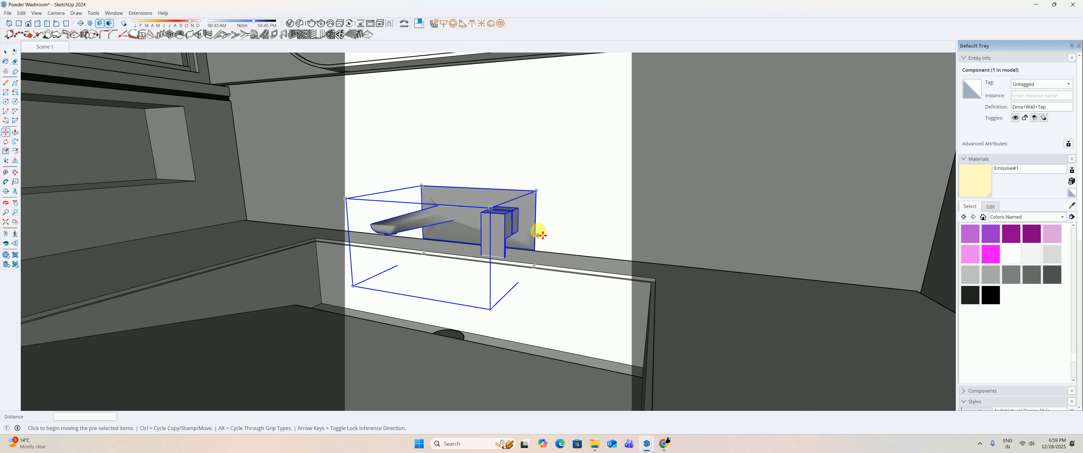
Lower the tap's plate to the counter's back edge, and raise the tap 150 mm vertically on the wall.
{"action": "left_click", "coordinate": [535, 228]}
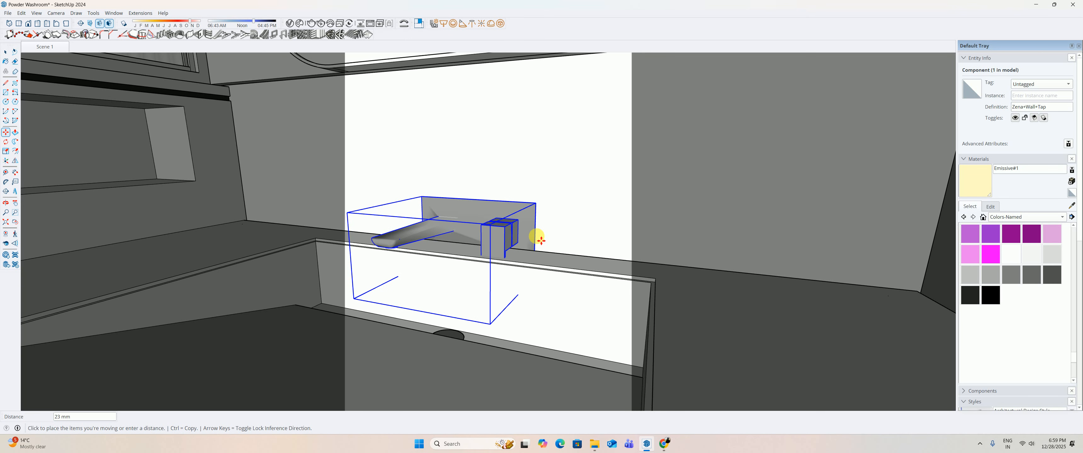
{"action": "left_click", "coordinate": [682, 294]}
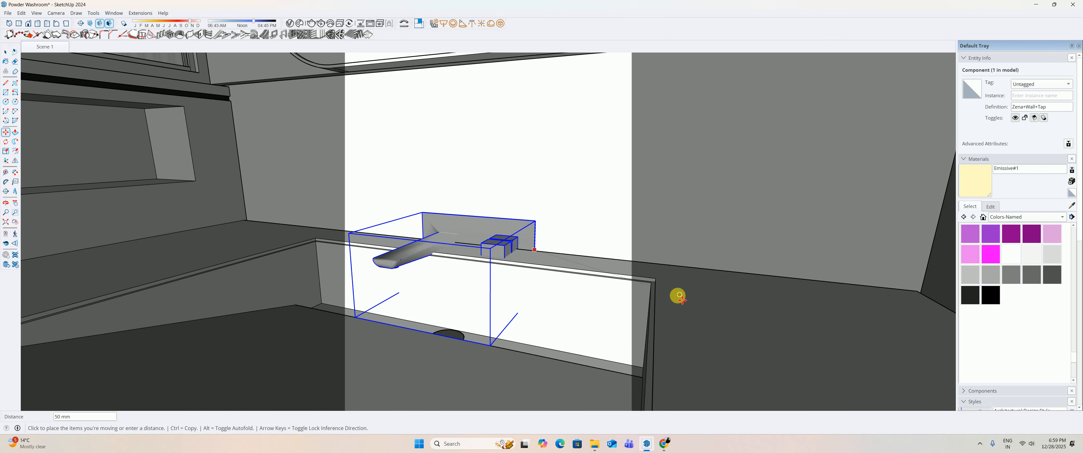
{"action": "left_click", "coordinate": [656, 264]}
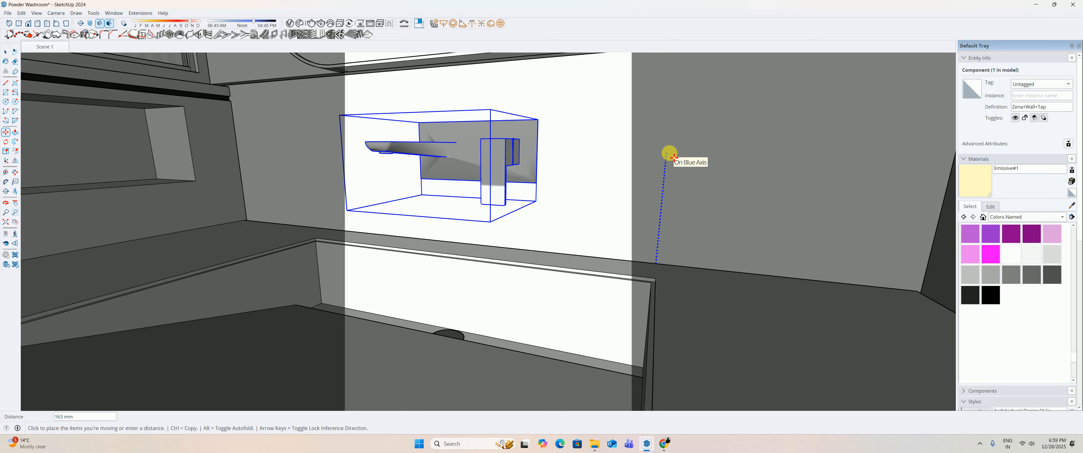
{"action": "middle_click_drag", "start_coordinate": [624, 134], "coordinate": [632, 112], "text": "shift"}
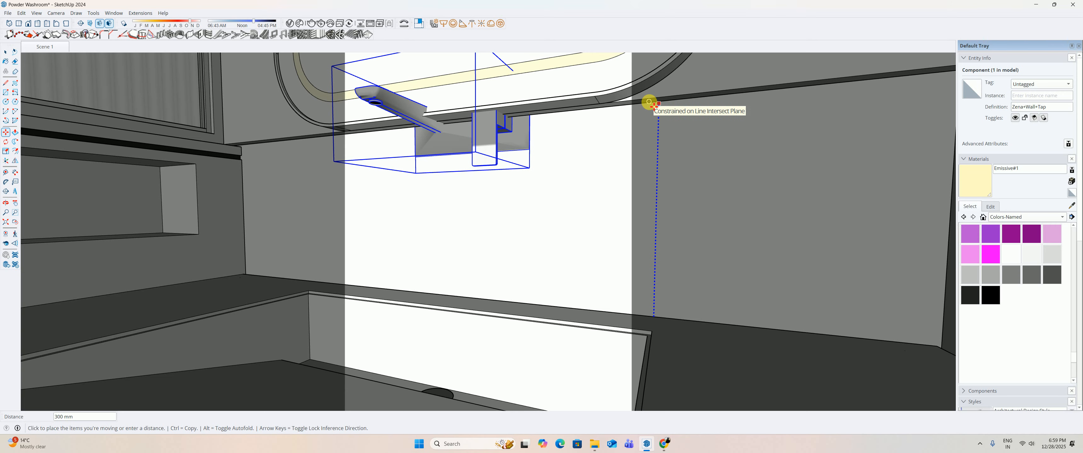
{"action": "type", "text": "150"}
{"action": "key", "text": "Return"}
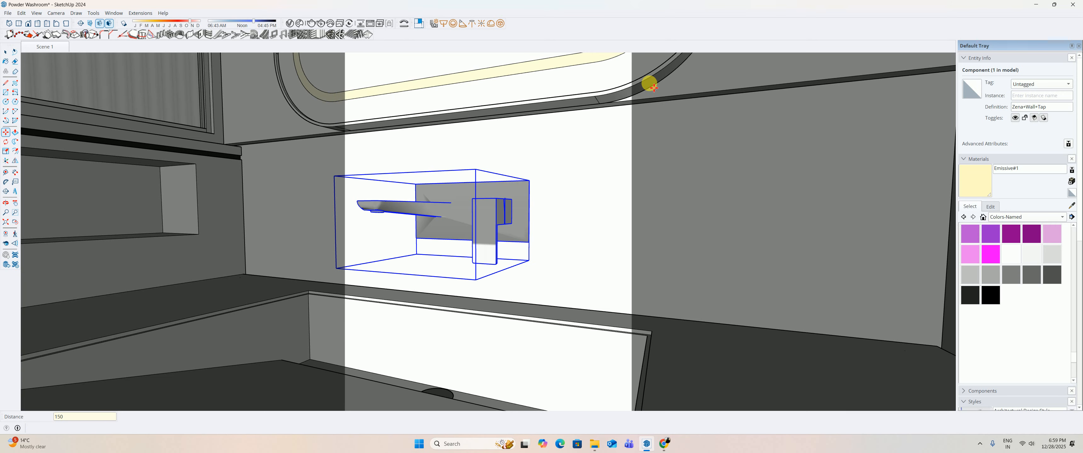
{"action": "key", "text": "space"}
Examine the wall tap's position relative to the basin and the mirror from far and near.
{"action": "middle_click_drag", "start_coordinate": [646, 85], "coordinate": [540, 247]}
{"action": "scroll", "coordinate": [540, 247], "scroll_direction": "down", "scroll_amount": 10}
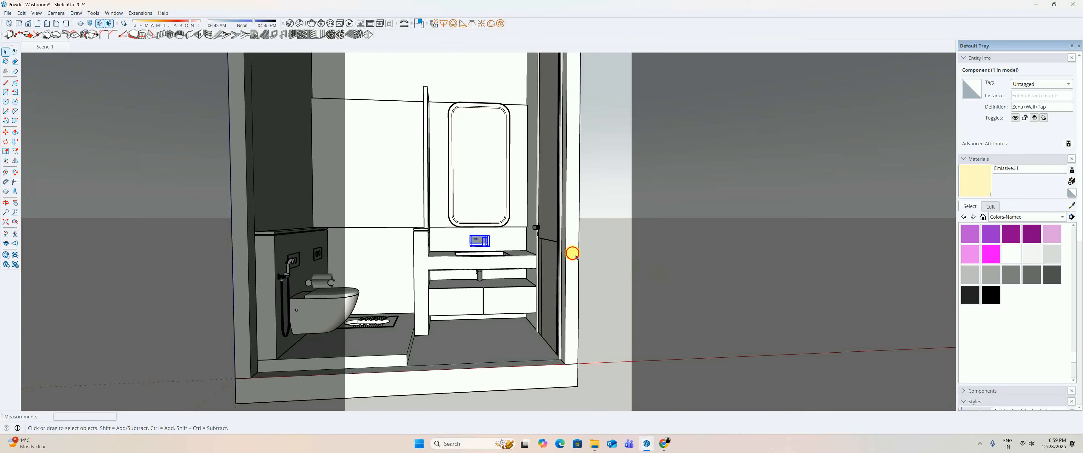
{"action": "scroll", "coordinate": [545, 271], "scroll_direction": "up", "scroll_amount": 10}
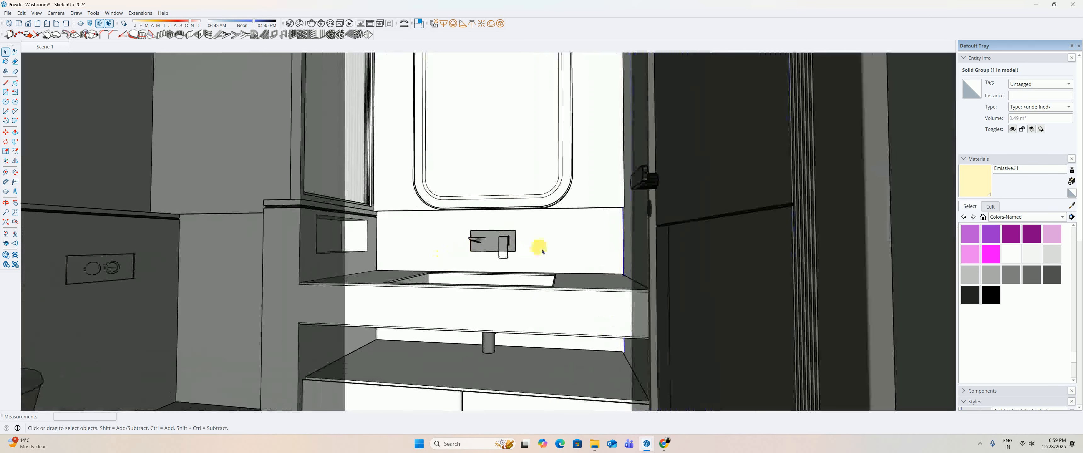
{"action": "middle_click_drag", "start_coordinate": [542, 244], "coordinate": [501, 246]}
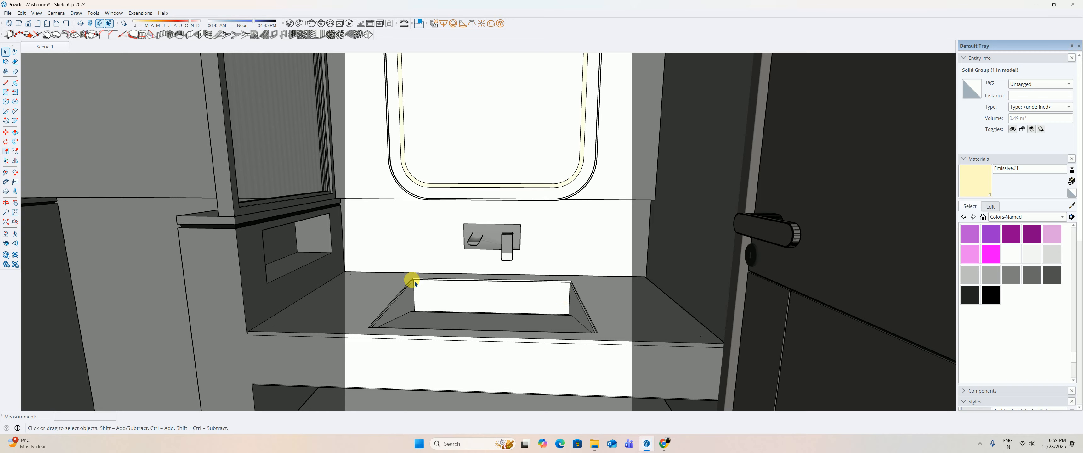
{"action": "middle_click_drag", "start_coordinate": [510, 279], "coordinate": [397, 264]}
{"action": "scroll", "coordinate": [523, 256], "scroll_direction": "up", "scroll_amount": 3}
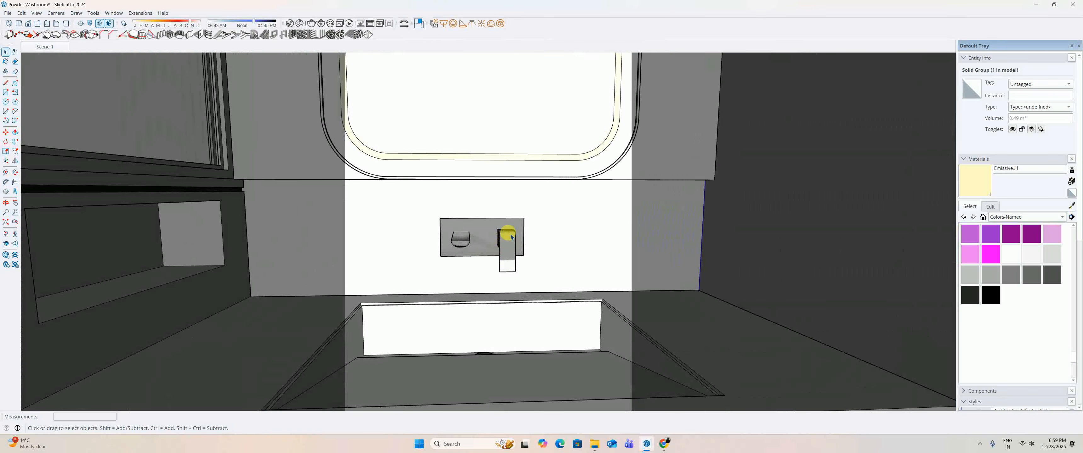
{"action": "scroll", "coordinate": [507, 257], "scroll_direction": "down", "scroll_amount": 5}
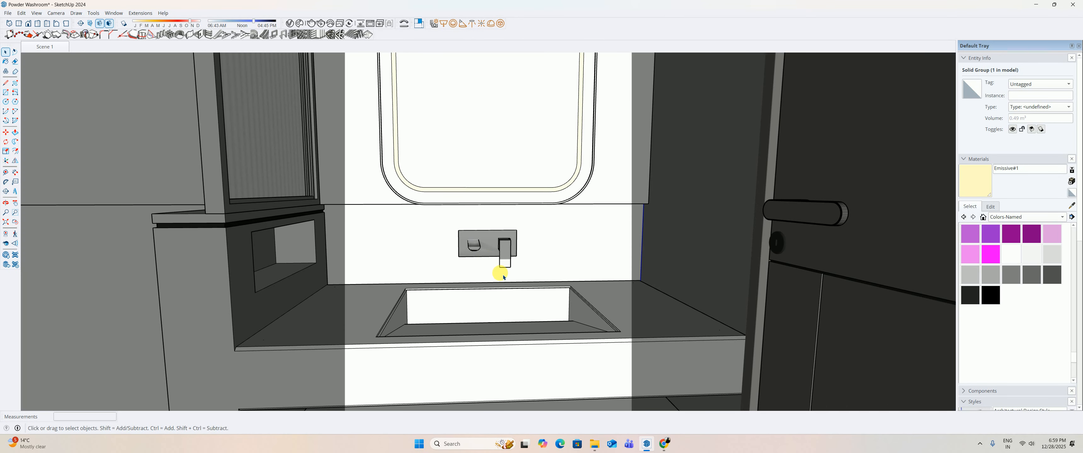
Return to Scene 1, render it in V-Ray, examine the light bands, mirror and tap, and close the frame buffer.
{"action": "left_click", "coordinate": [45, 48]}
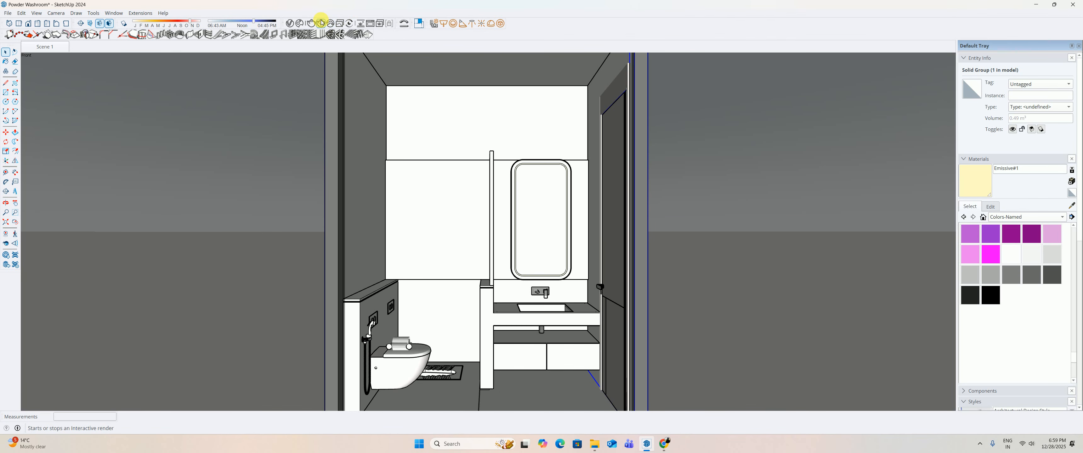
{"action": "left_click", "coordinate": [300, 23]}
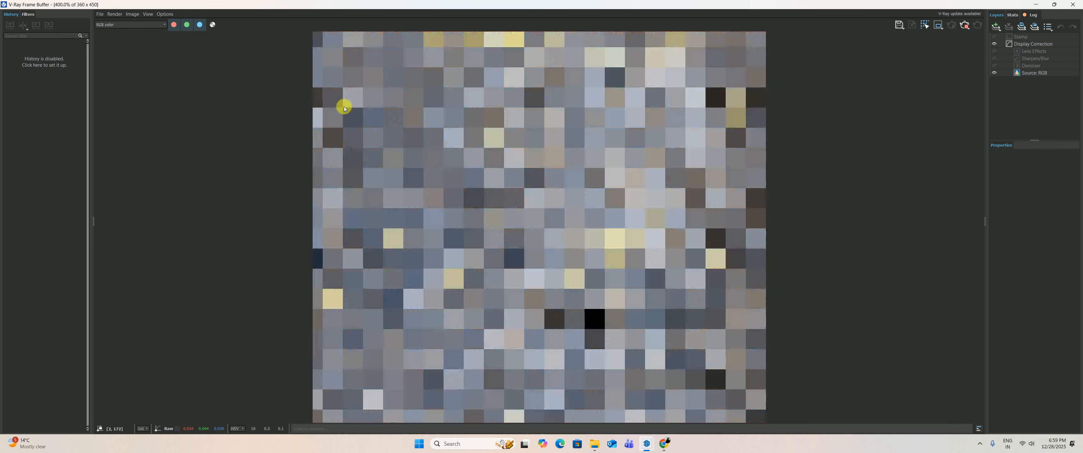
{"action": "scroll", "coordinate": [534, 192], "scroll_direction": "down", "scroll_amount": 1}
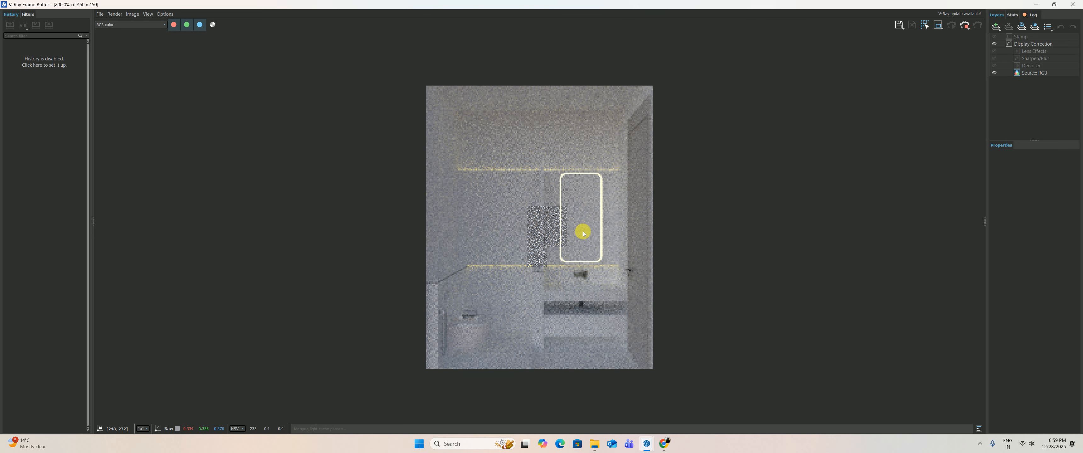
{"action": "scroll", "coordinate": [575, 268], "scroll_direction": "up", "scroll_amount": 1}
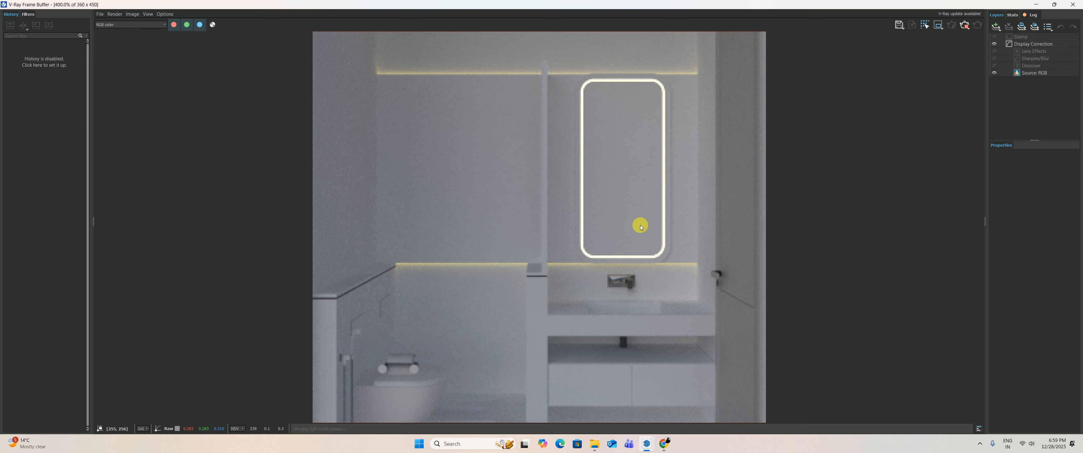
{"action": "key", "text": "ctrl+F9"}
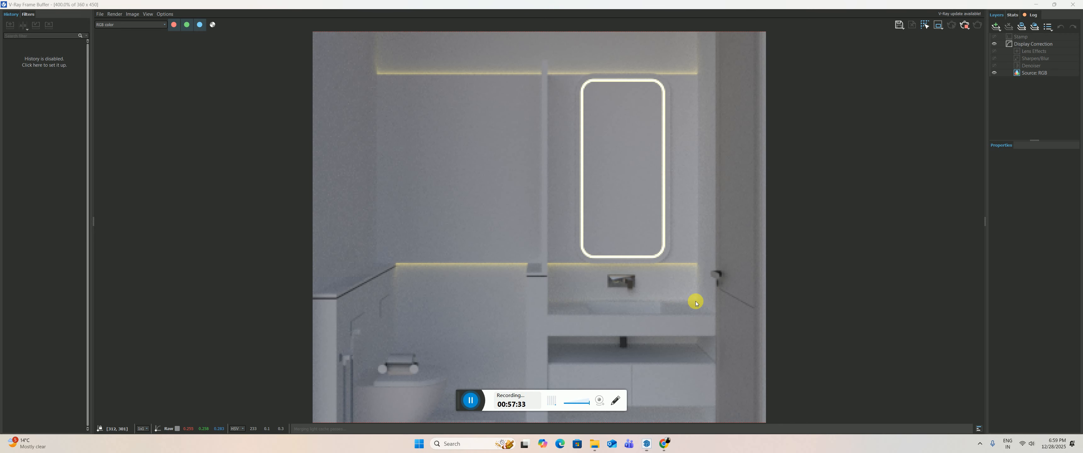
{"action": "left_click", "coordinate": [472, 399]}
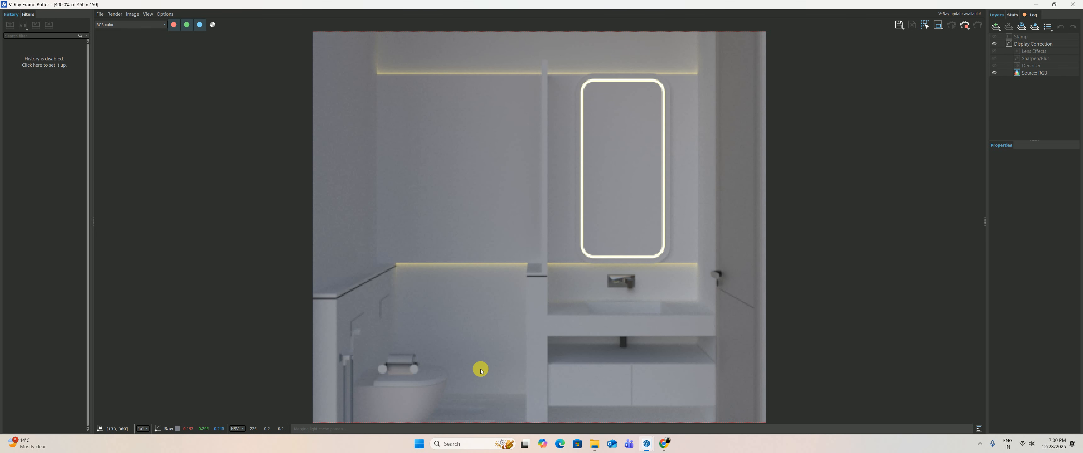
{"action": "scroll", "coordinate": [630, 246], "scroll_direction": "down", "scroll_amount": 5}
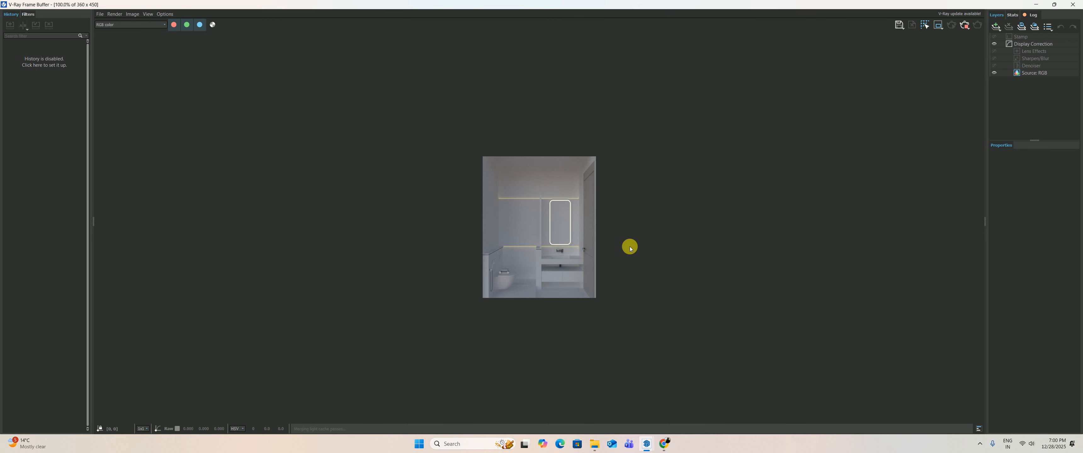
{"action": "scroll", "coordinate": [577, 230], "scroll_direction": "up", "scroll_amount": 5}
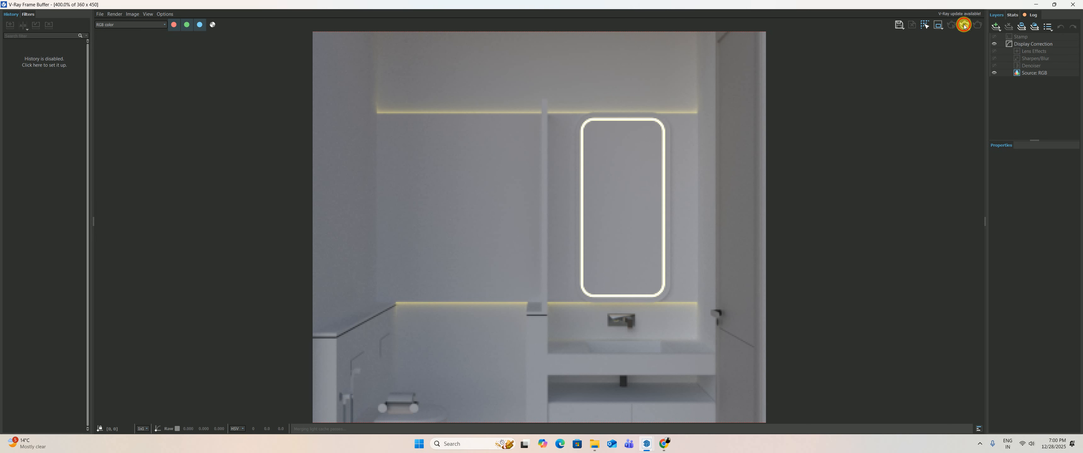
{"action": "left_click", "coordinate": [1073, 4]}
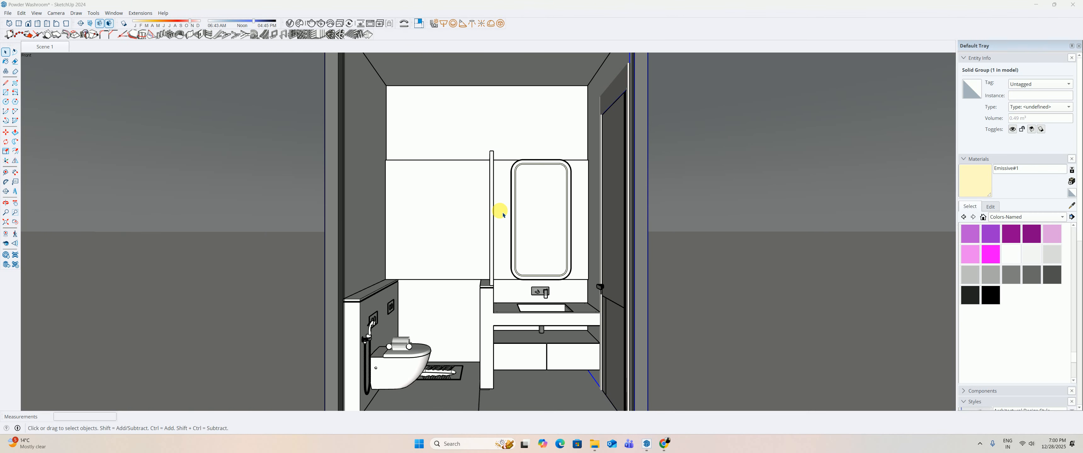
Sample the 0136_Charcoal material from the groove under the partition ledge and paint the fluted glass partition's frame with it.
{"action": "scroll", "coordinate": [503, 216], "scroll_direction": "up", "scroll_amount": 6}
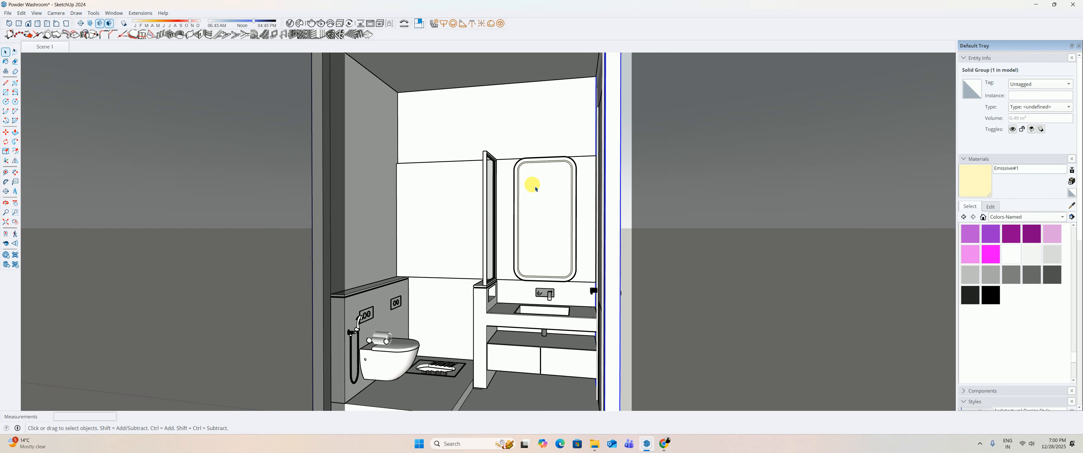
{"action": "scroll", "coordinate": [506, 191], "scroll_direction": "up", "scroll_amount": 8}
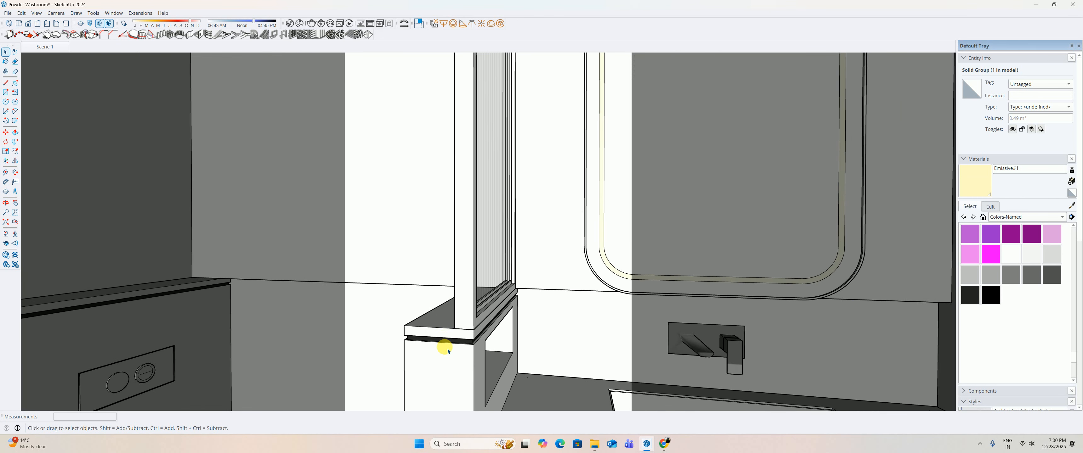
{"action": "key", "text": "b"}
{"action": "scroll", "coordinate": [470, 341], "scroll_direction": "up", "scroll_amount": 2}
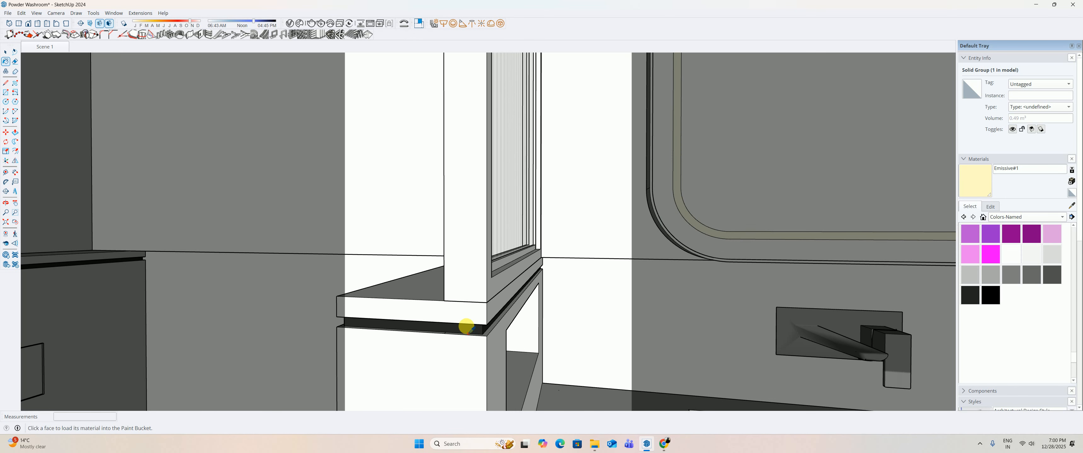
{"action": "left_click", "coordinate": [467, 327], "text": "alt"}
{"action": "scroll", "coordinate": [467, 307], "scroll_direction": "down", "scroll_amount": 2}
{"action": "left_click", "coordinate": [465, 249]}
{"action": "scroll", "coordinate": [465, 252], "scroll_direction": "down", "scroll_amount": 3}
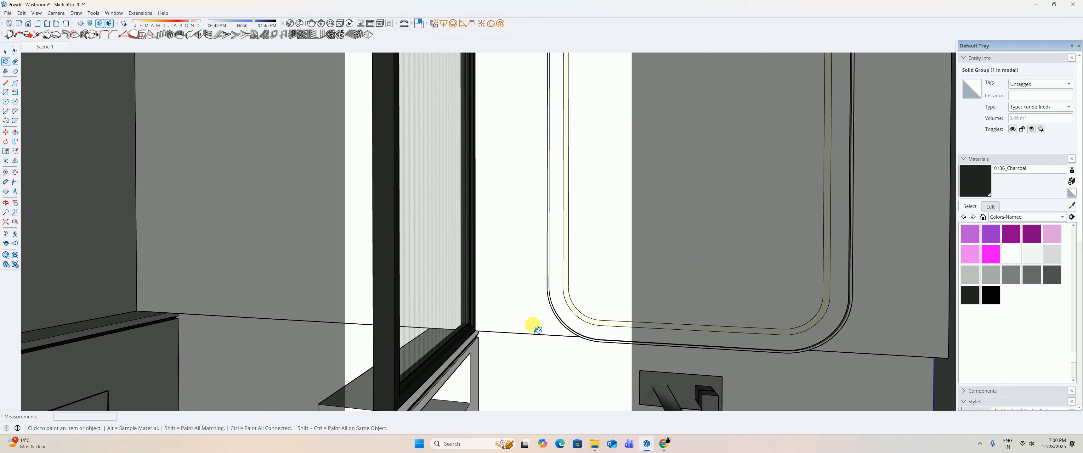
Paint the outer frame of the rounded mirror with the 0136_Charcoal material.
{"action": "scroll", "coordinate": [538, 330], "scroll_direction": "up", "scroll_amount": 3}
{"action": "left_click", "coordinate": [553, 301]}
{"action": "scroll", "coordinate": [542, 305], "scroll_direction": "down", "scroll_amount": 4}
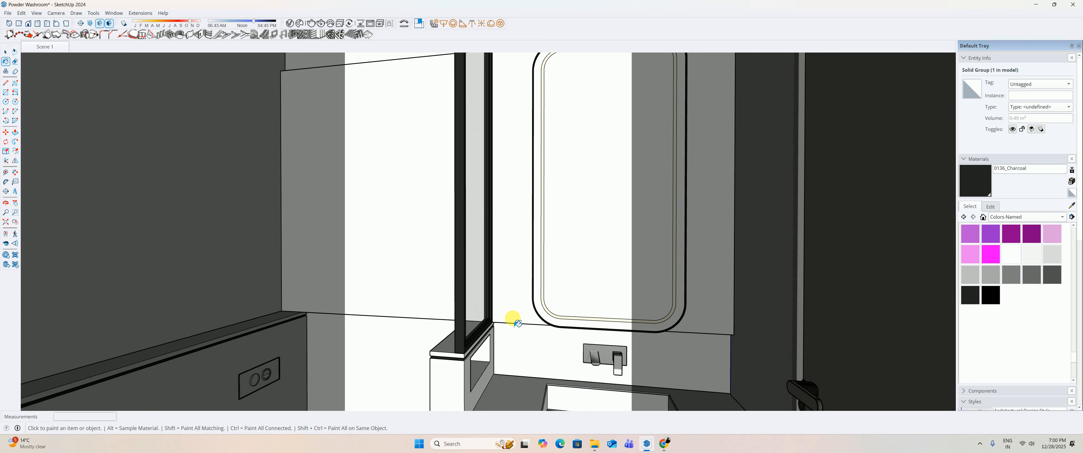
{"action": "scroll", "coordinate": [517, 324], "scroll_direction": "down", "scroll_amount": 1}
{"action": "middle_click_drag", "start_coordinate": [504, 326], "coordinate": [520, 326]}
{"action": "key", "text": "space"}
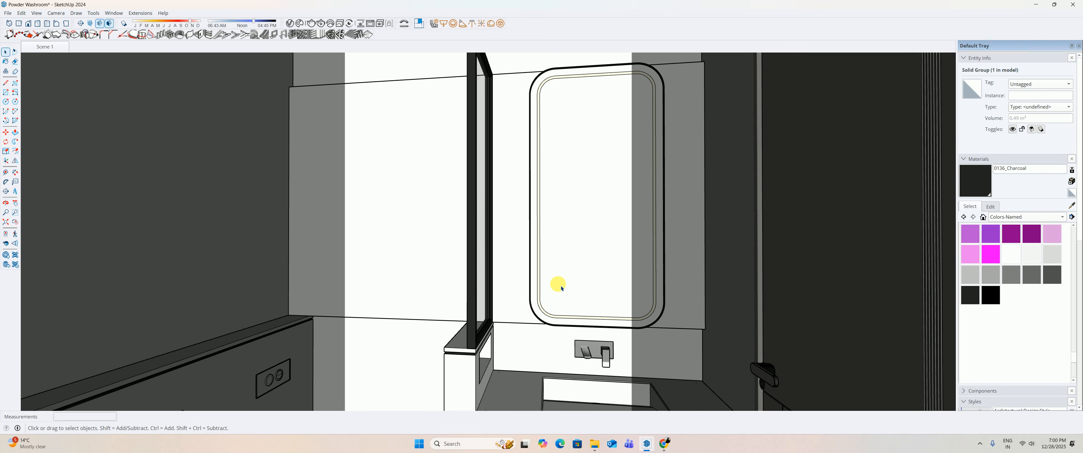
Select the inner panel of the rounded mirror, search the V-Ray materials for "glas" and inspect the existing Glass material.
{"action": "scroll", "coordinate": [568, 256], "scroll_direction": "up", "scroll_amount": 2}
{"action": "left_click", "coordinate": [587, 272]}
{"action": "mouse_move", "coordinate": [588, 273]}
{"action": "middle_mouse_down"}
{"action": "mouse_move", "coordinate": [598, 286]}
{"action": "mouse_move", "coordinate": [570, 274]}
{"action": "mouse_move", "coordinate": [573, 352]}
{"action": "mouse_move", "coordinate": [550, 282]}
{"action": "mouse_move", "coordinate": [515, 248]}
{"action": "middle_mouse_up"}
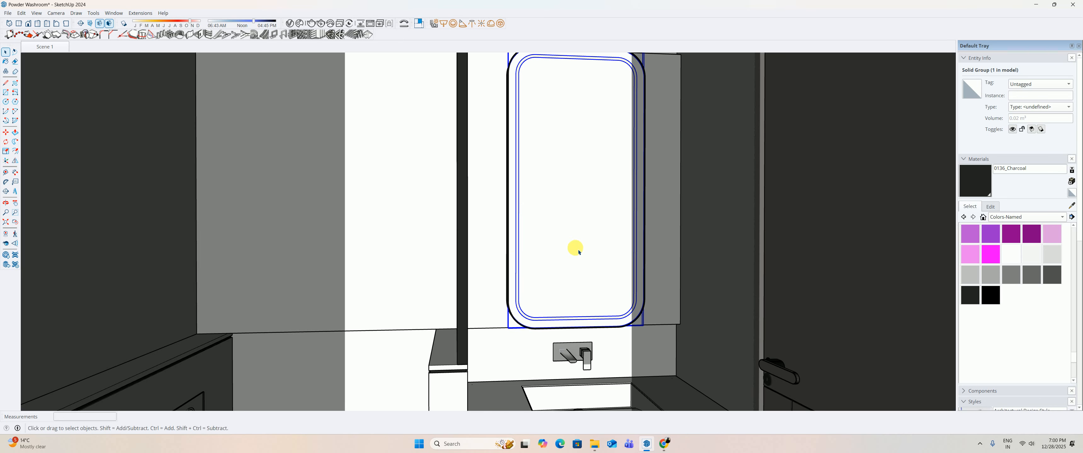
{"action": "scroll", "coordinate": [577, 250], "scroll_direction": "down", "scroll_amount": 2}
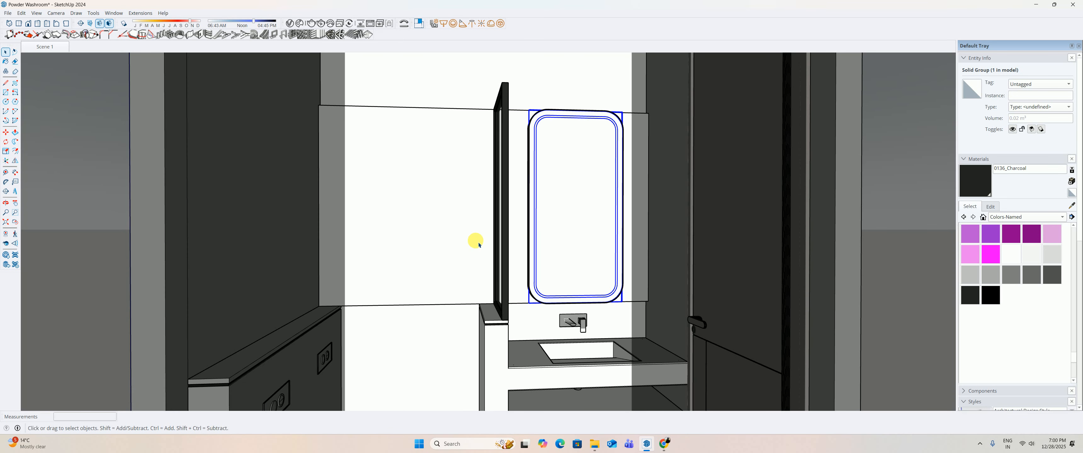
{"action": "left_click", "coordinate": [289, 23]}
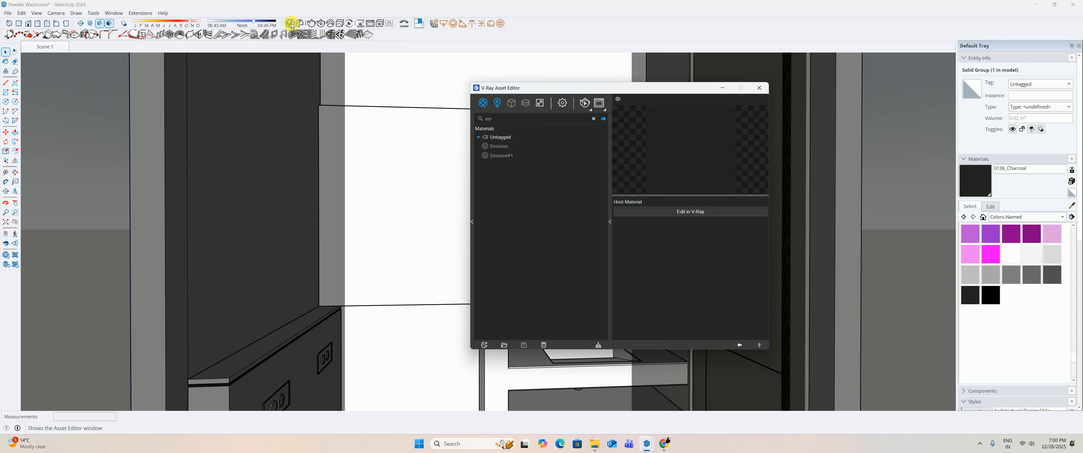
{"action": "left_click", "coordinate": [593, 118]}
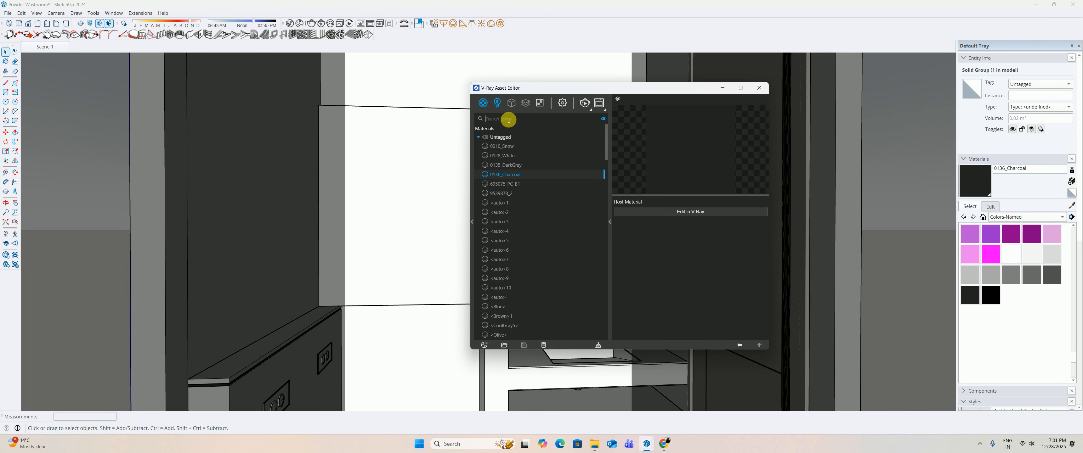
{"action": "type", "text": "glas"}
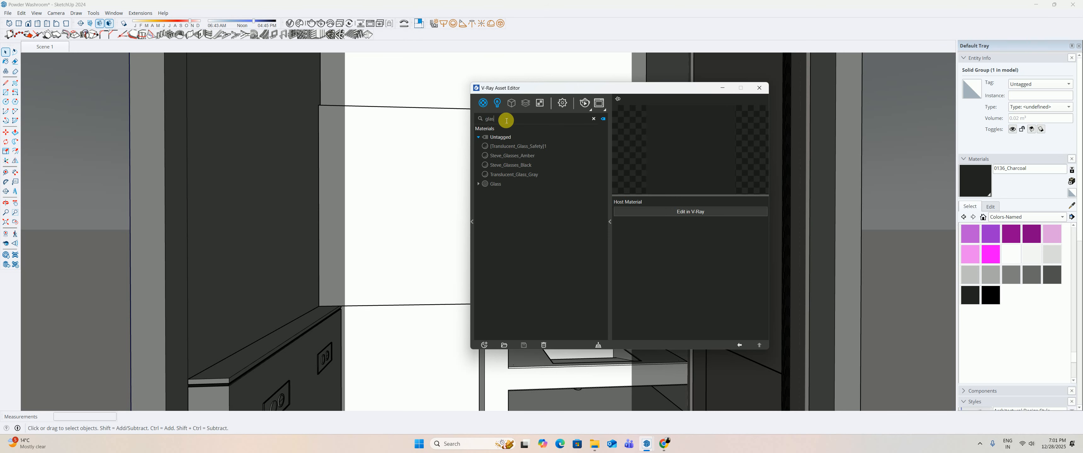
{"action": "left_click", "coordinate": [501, 186]}
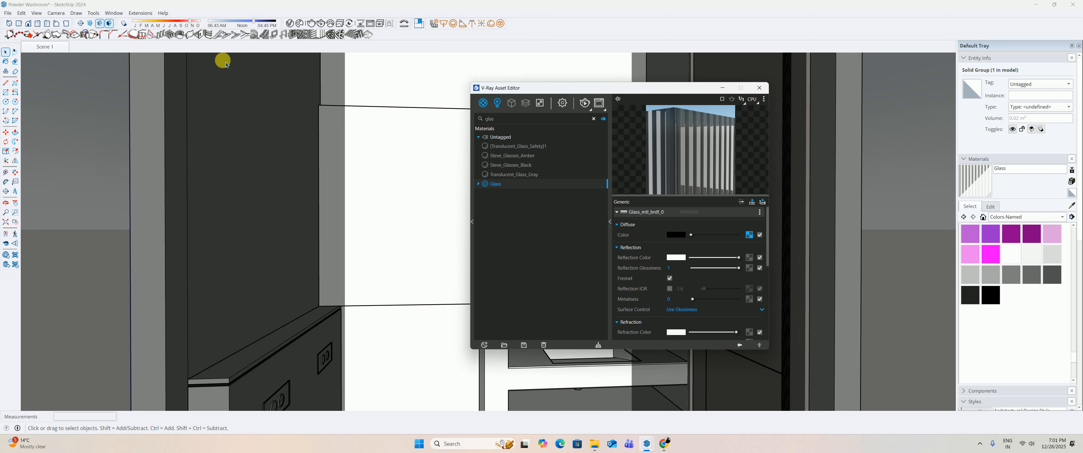
Import the clear Glass material from Chaos Cosmos and rename the new material as Mirror.
{"action": "left_click", "coordinate": [311, 24]}
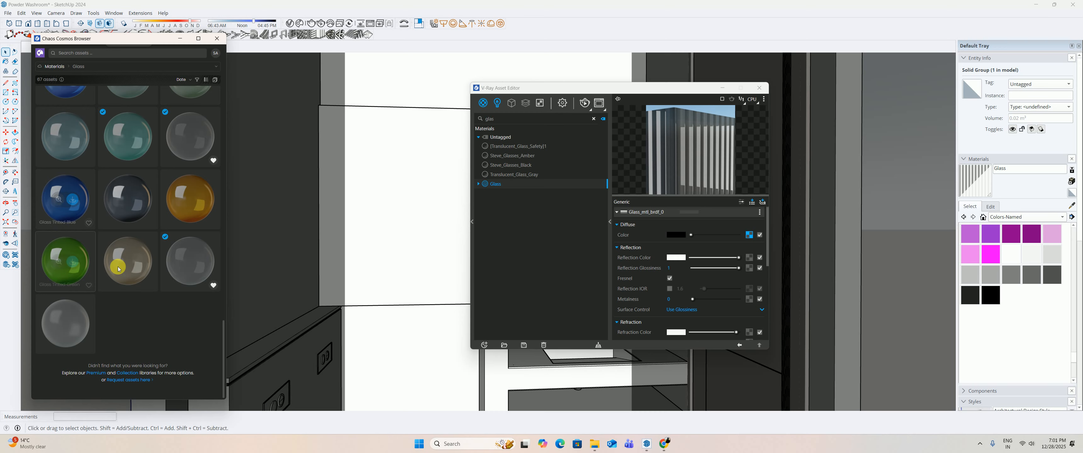
{"action": "left_click", "coordinate": [197, 261]}
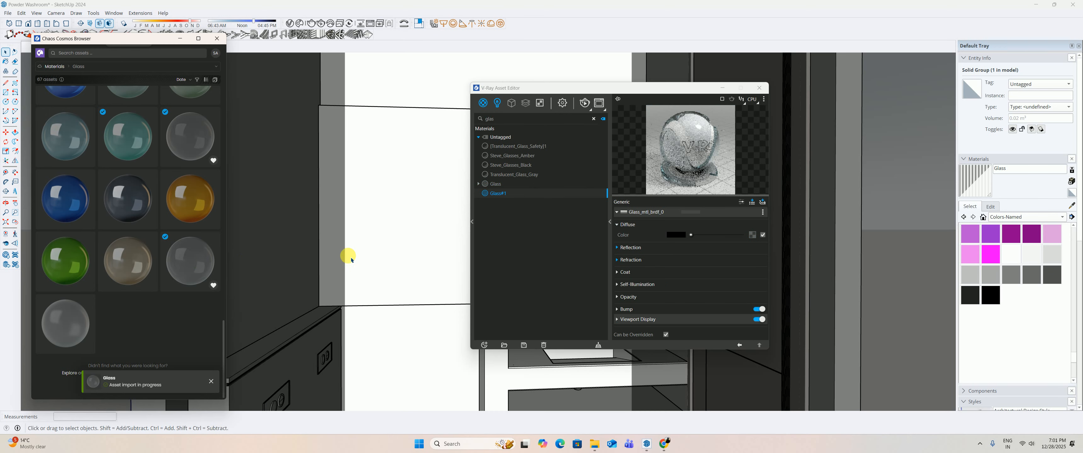
{"action": "right_click", "coordinate": [507, 193]}
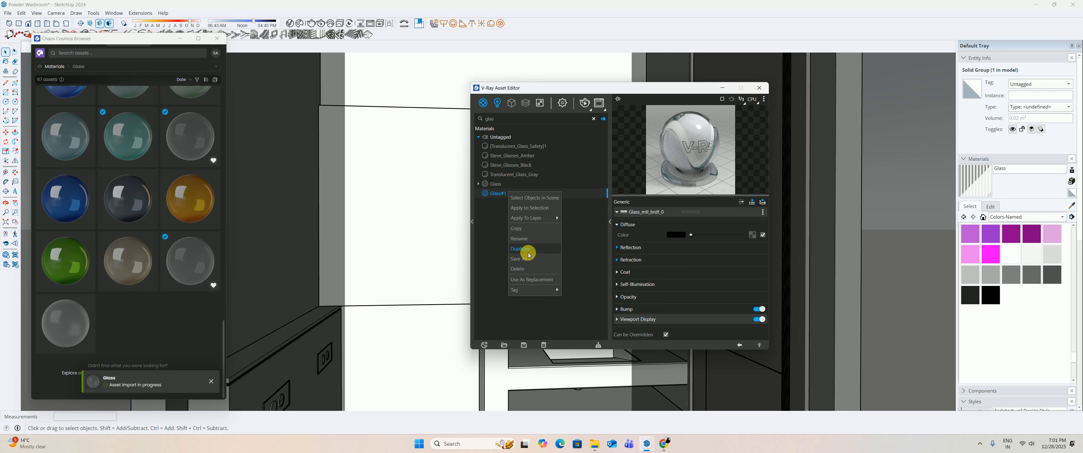
{"action": "left_click", "coordinate": [525, 239]}
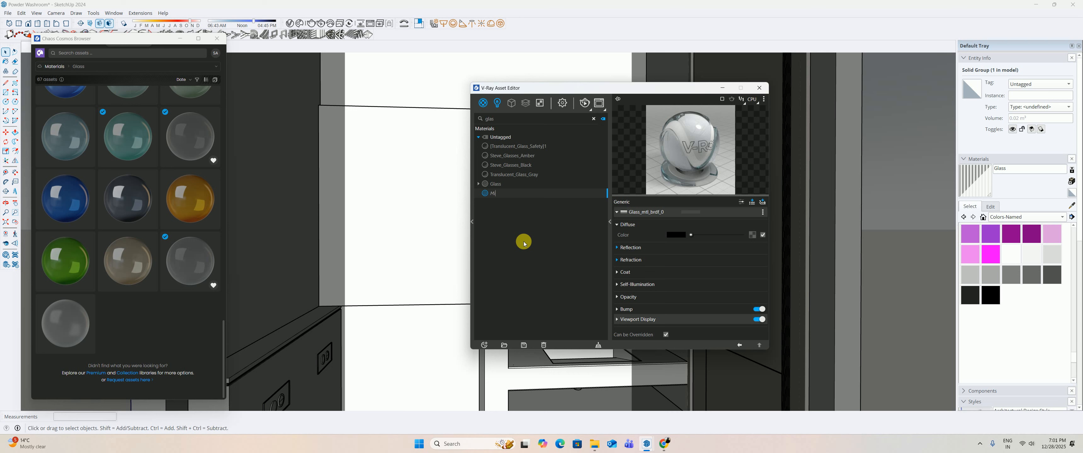
{"action": "key", "text": "Return"}
Set the Mirror material's reflection colour to full white and reflection glossiness to 1, and turn Fresnel off.
{"action": "left_click", "coordinate": [596, 120]}
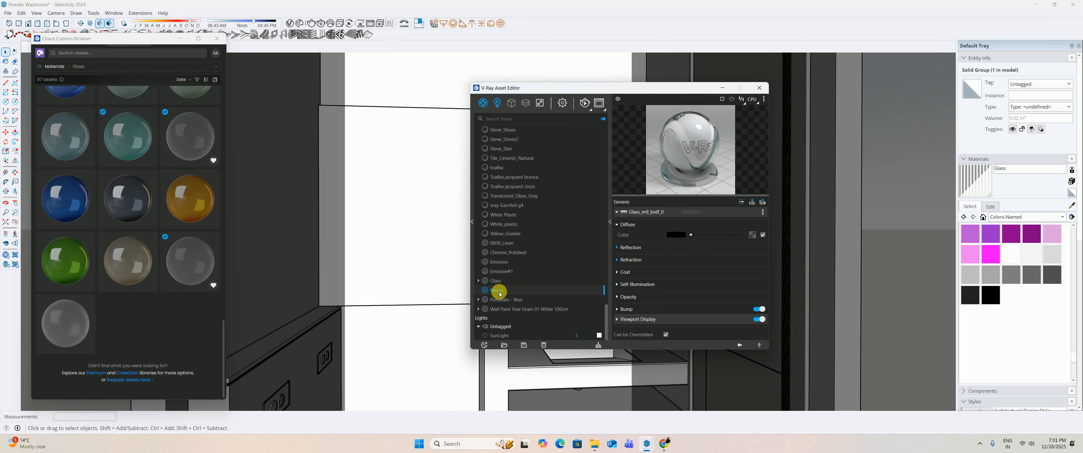
{"action": "left_click", "coordinate": [488, 105]}
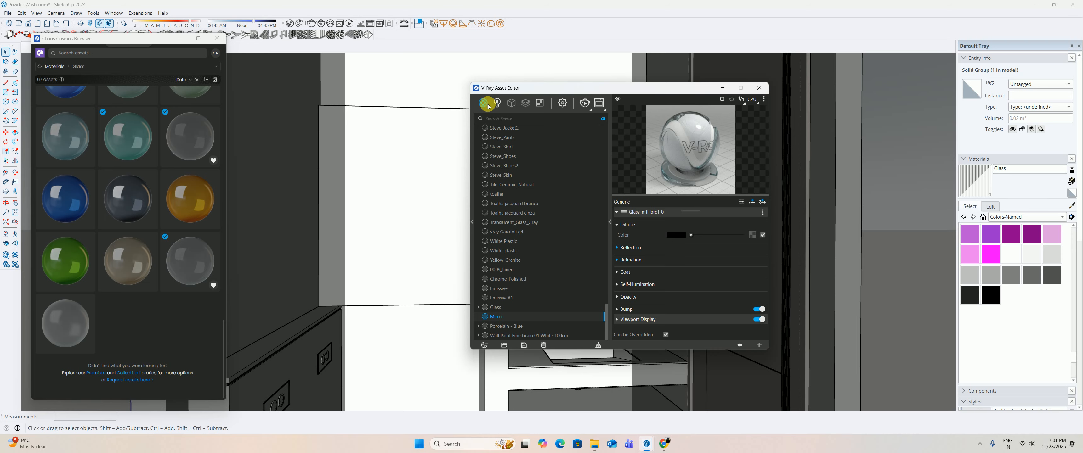
{"action": "left_click", "coordinate": [495, 318]}
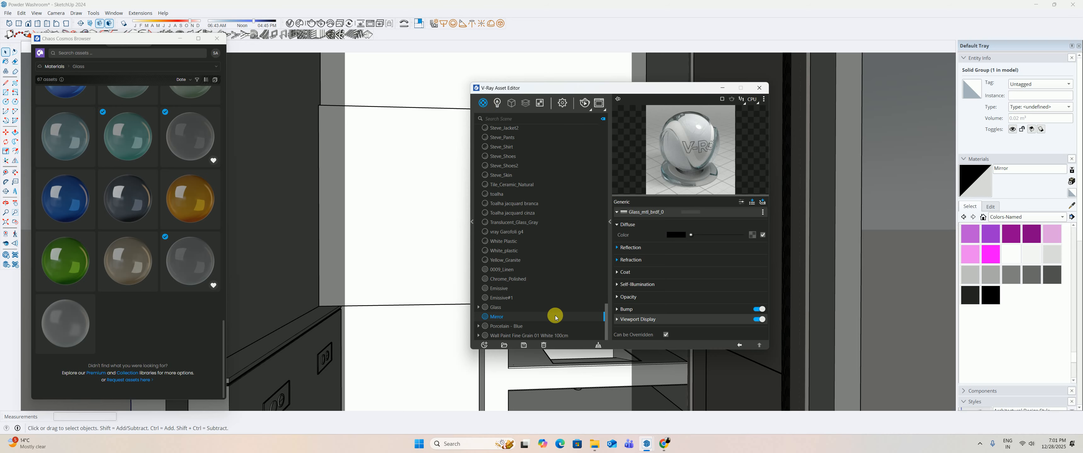
{"action": "left_click", "coordinate": [632, 248]}
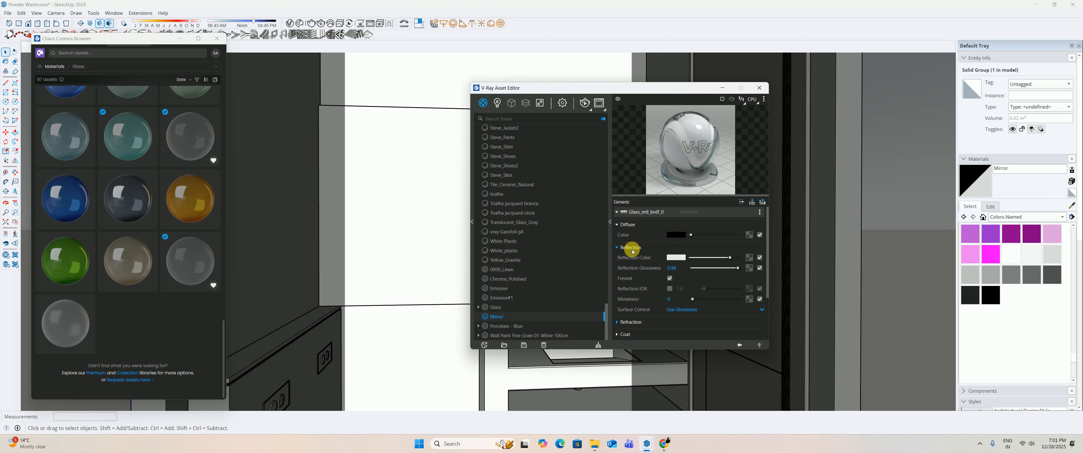
{"action": "left_click_drag", "start_coordinate": [738, 268], "coordinate": [749, 268]}
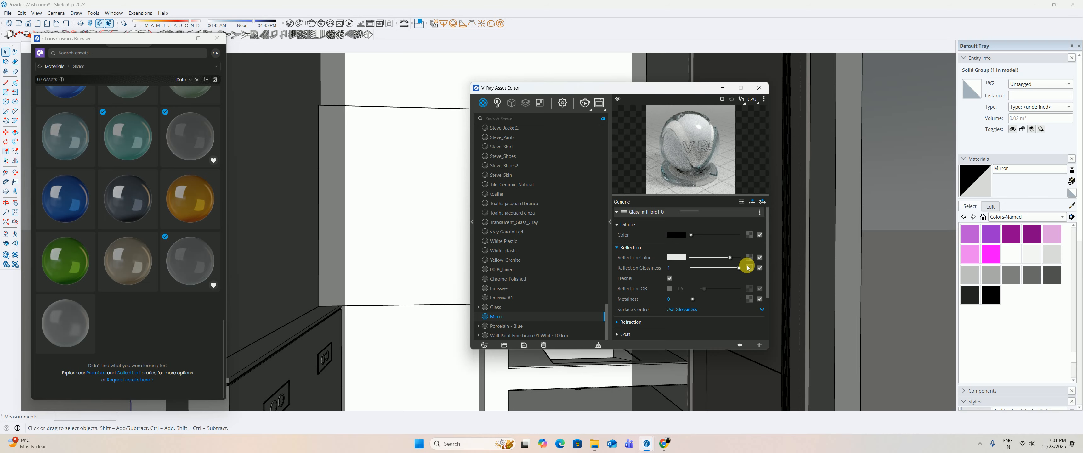
{"action": "left_click", "coordinate": [740, 258]}
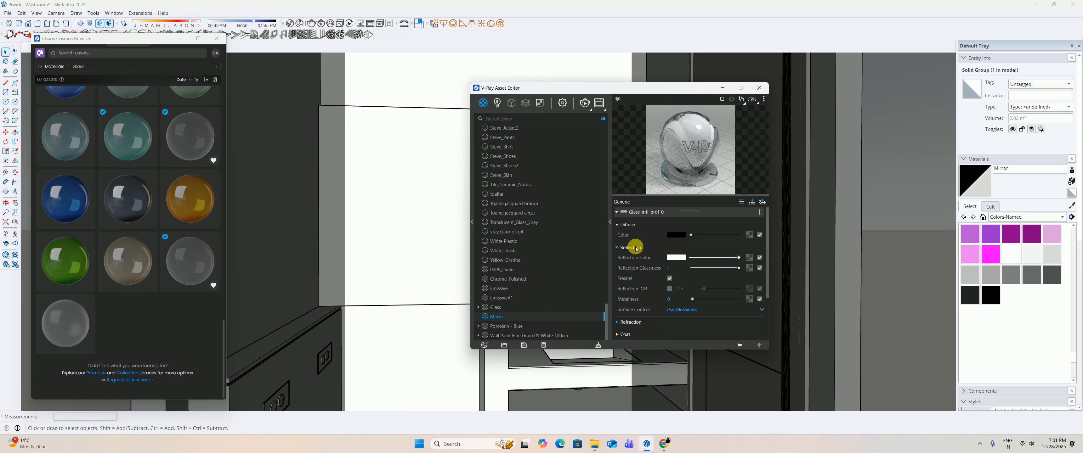
{"action": "left_click", "coordinate": [670, 279]}
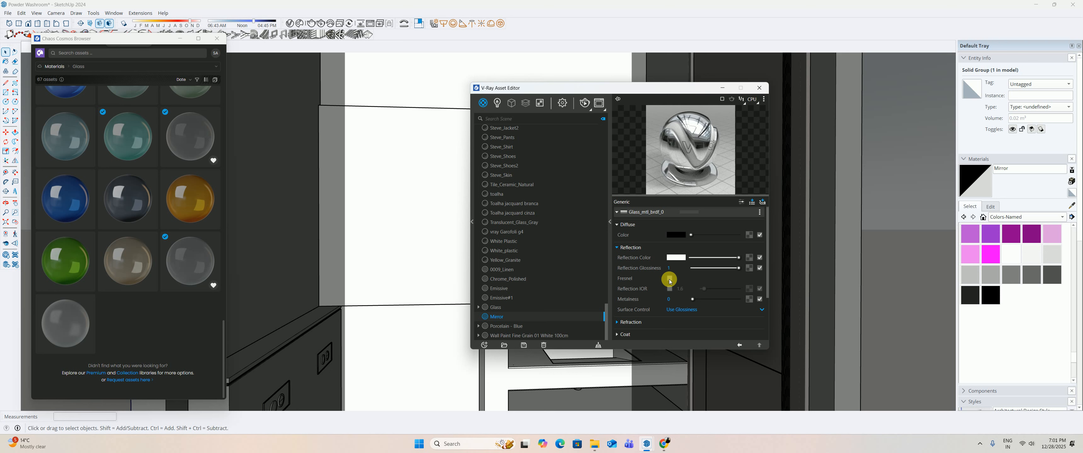
{"action": "left_click", "coordinate": [759, 88]}
Try to paint the whole inner mirror group with the Mirror material, and undo the paint.
{"action": "left_click", "coordinate": [985, 183]}
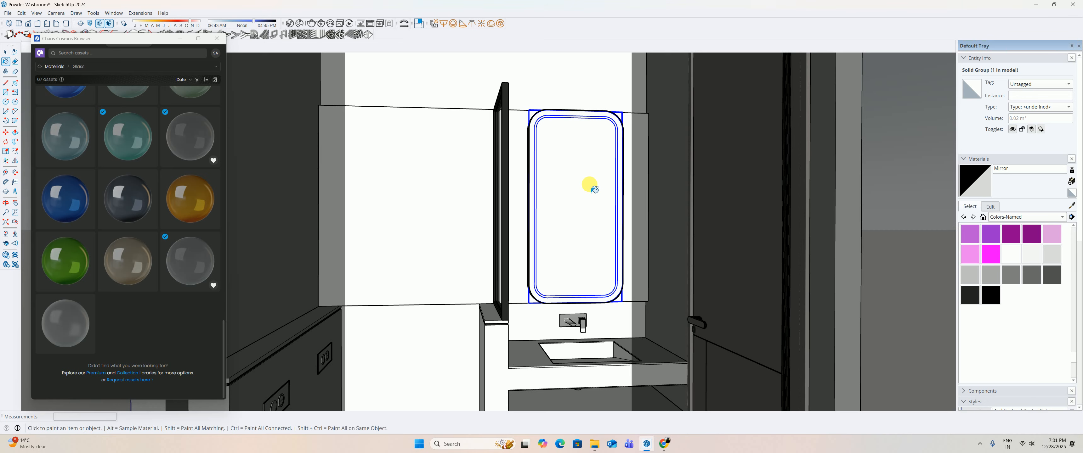
{"action": "left_click", "coordinate": [577, 182]}
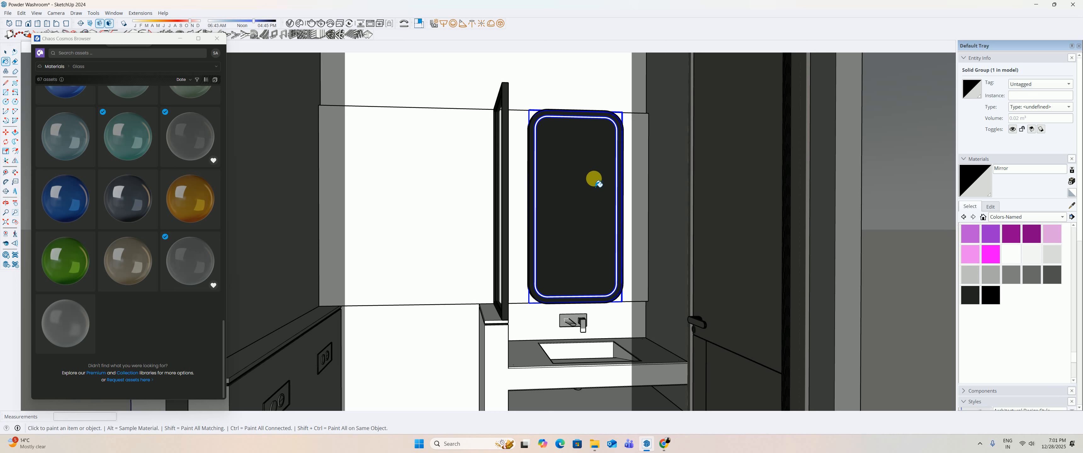
{"action": "key", "text": "ctrl+z"}
{"action": "key", "text": "space"}
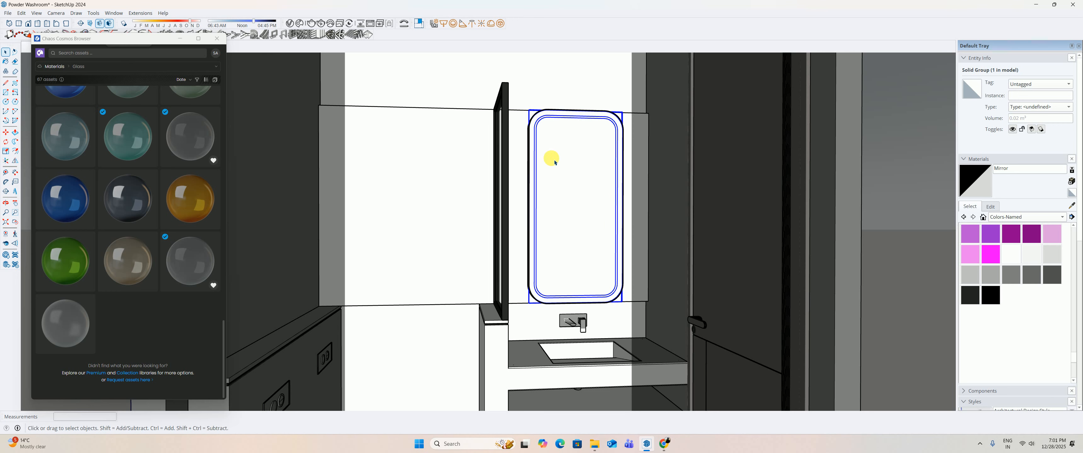
Open the inner mirror group and paint all its matching plain faces with the Mirror material, keeping the light strip unpainted, and exit the group.
{"action": "double_click", "coordinate": [574, 158]}
{"action": "middle_click_drag", "start_coordinate": [523, 151], "coordinate": [571, 211]}
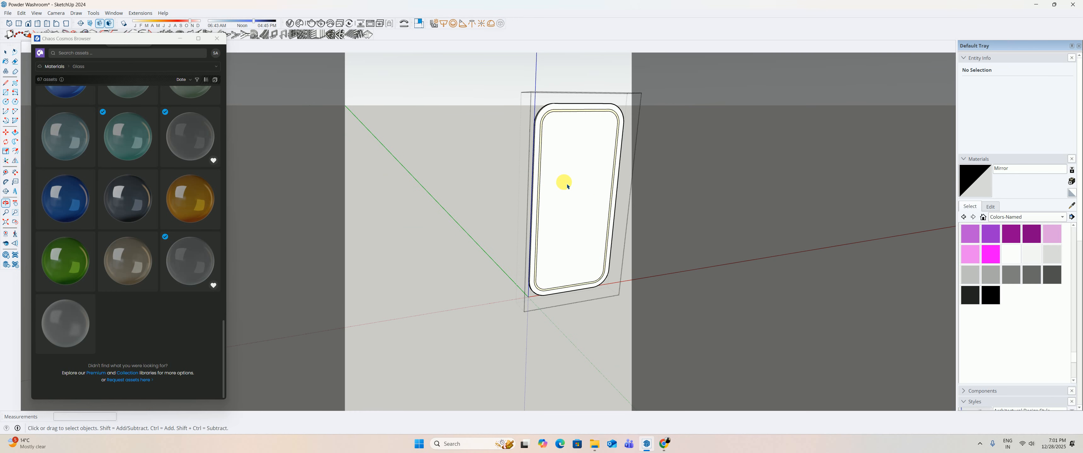
{"action": "left_click", "coordinate": [217, 38]}
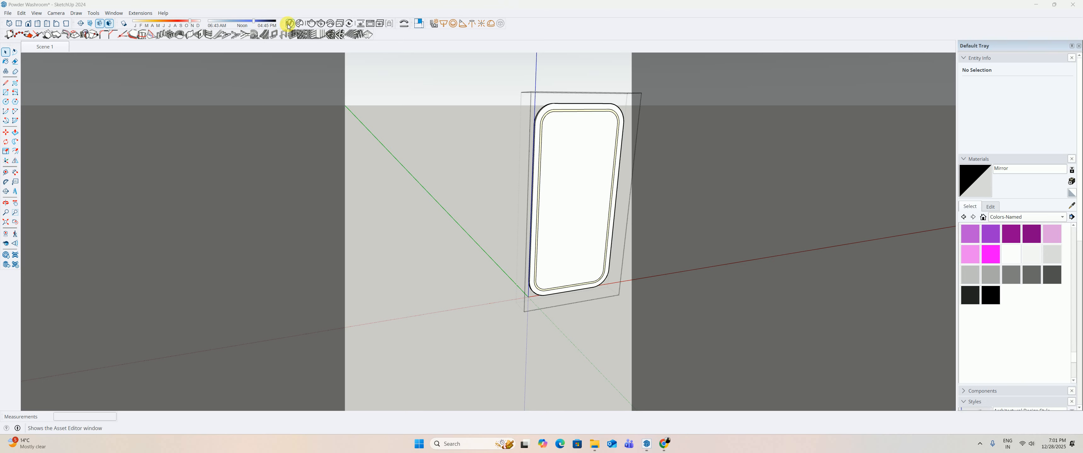
{"action": "left_click", "coordinate": [290, 23]}
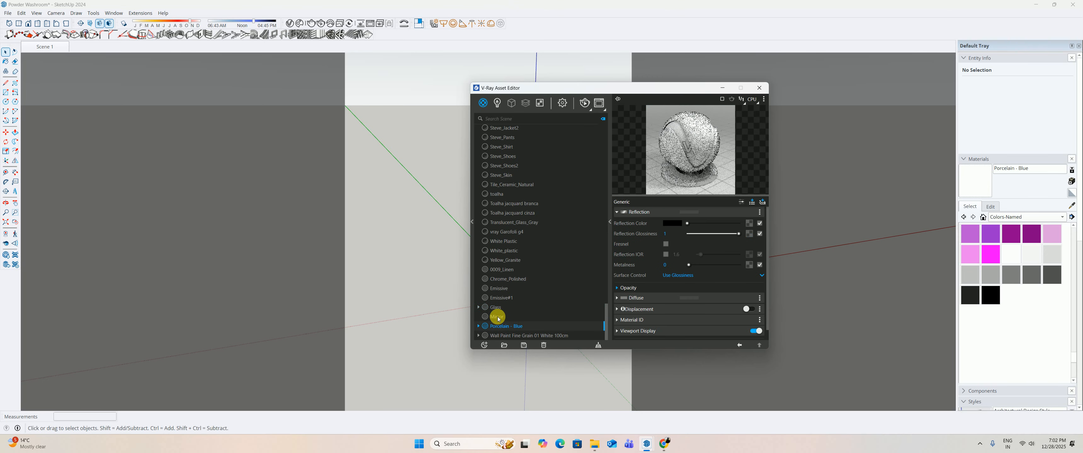
{"action": "left_click", "coordinate": [759, 88]}
{"action": "left_click", "coordinate": [976, 175]}
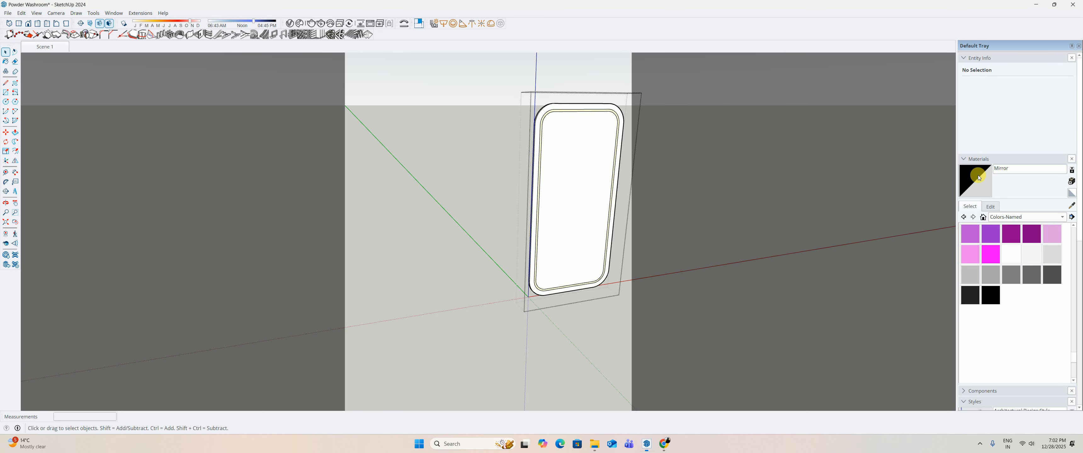
{"action": "left_click", "coordinate": [588, 148]}
{"action": "key", "text": "ctrl+z"}
{"action": "left_click", "coordinate": [570, 149], "text": "shift"}
{"action": "key", "text": "space"}
{"action": "key", "text": "Escape"}
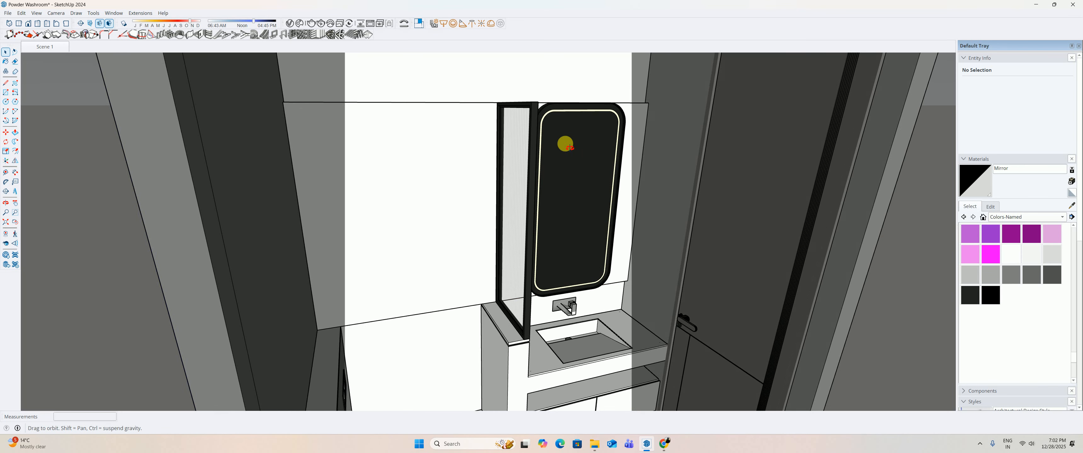
{"action": "key", "text": "Escape"}
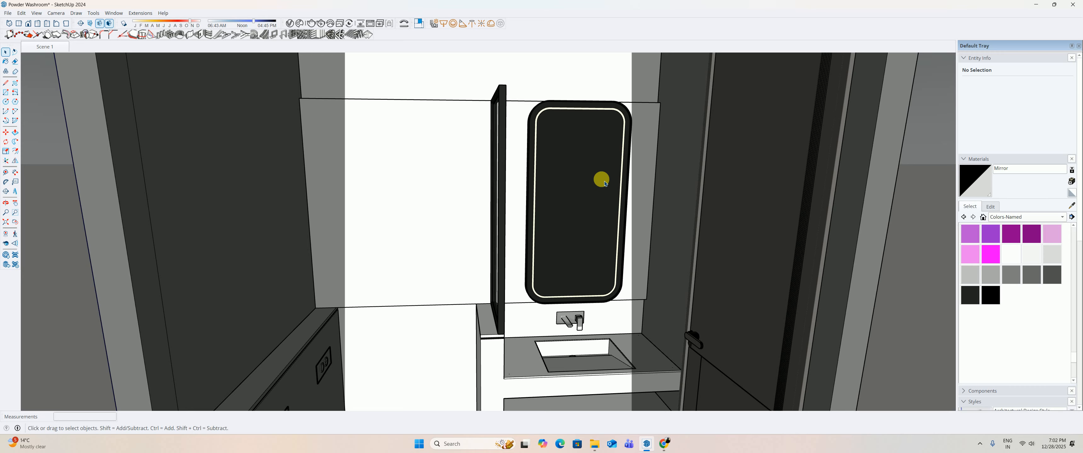
Render Scene 1 in V-Ray, examine the mirror's reflection and frame from near and far, stop the render and close the frame buffer.
{"action": "left_click", "coordinate": [63, 50]}
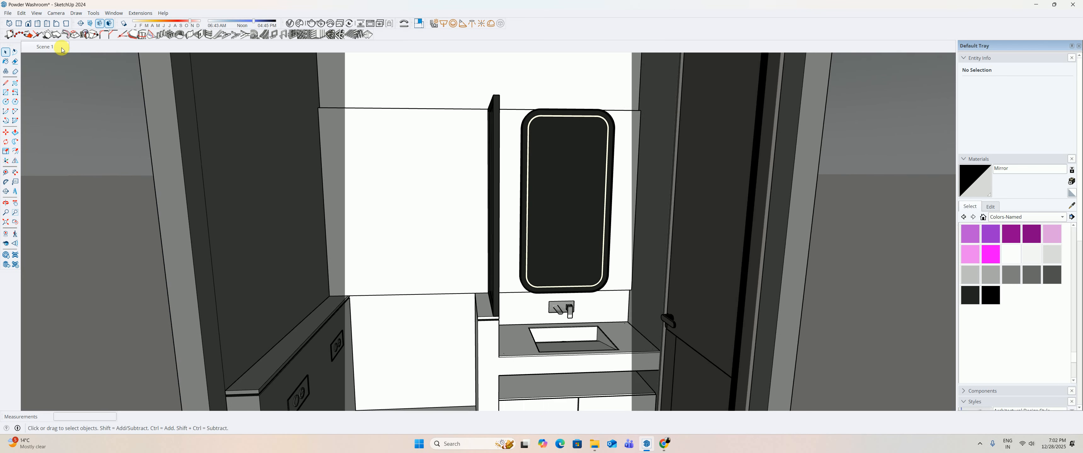
{"action": "middle_click_drag", "start_coordinate": [462, 268], "coordinate": [575, 238]}
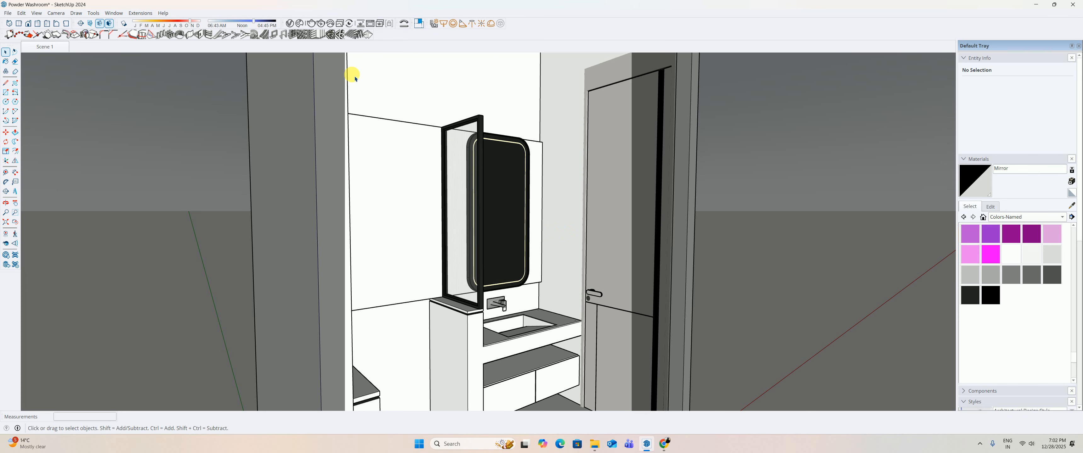
{"action": "left_click", "coordinate": [322, 24]}
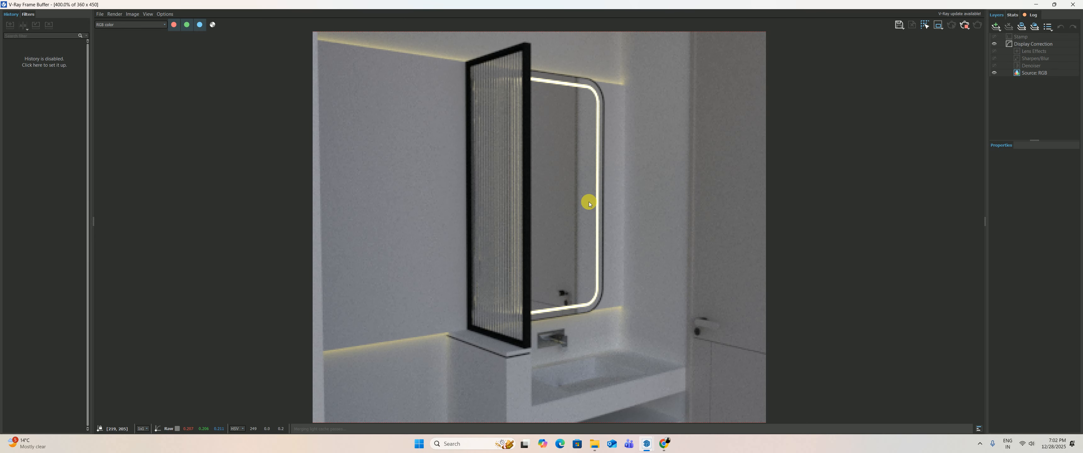
{"action": "scroll", "coordinate": [582, 207], "scroll_direction": "down", "scroll_amount": 1}
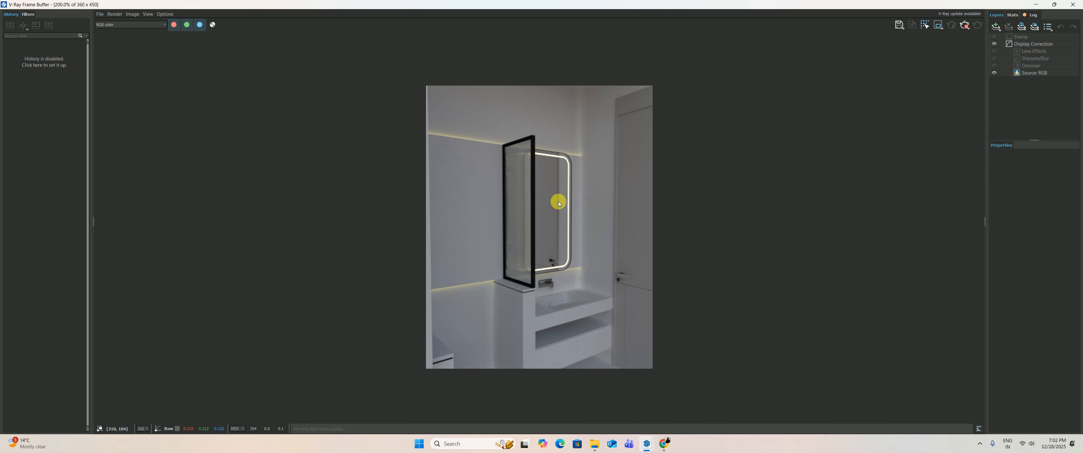
{"action": "scroll", "coordinate": [516, 168], "scroll_direction": "up", "scroll_amount": 1}
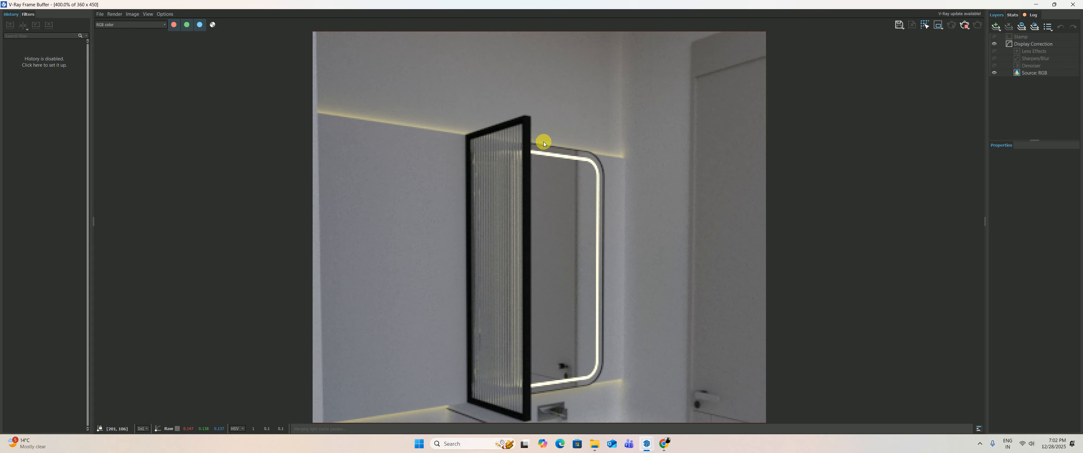
{"action": "scroll", "coordinate": [523, 170], "scroll_direction": "down", "scroll_amount": 1}
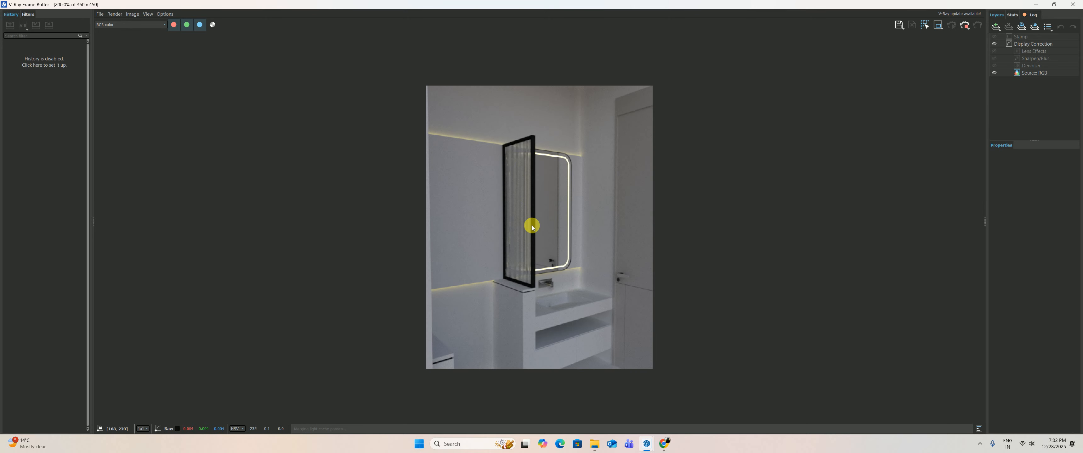
{"action": "left_click", "coordinate": [964, 26]}
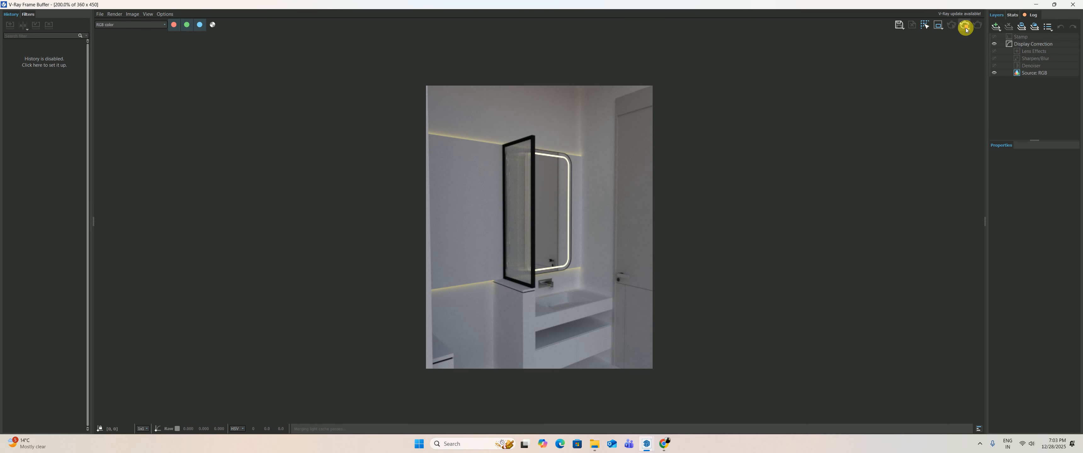
{"action": "left_click", "coordinate": [1079, 4]}
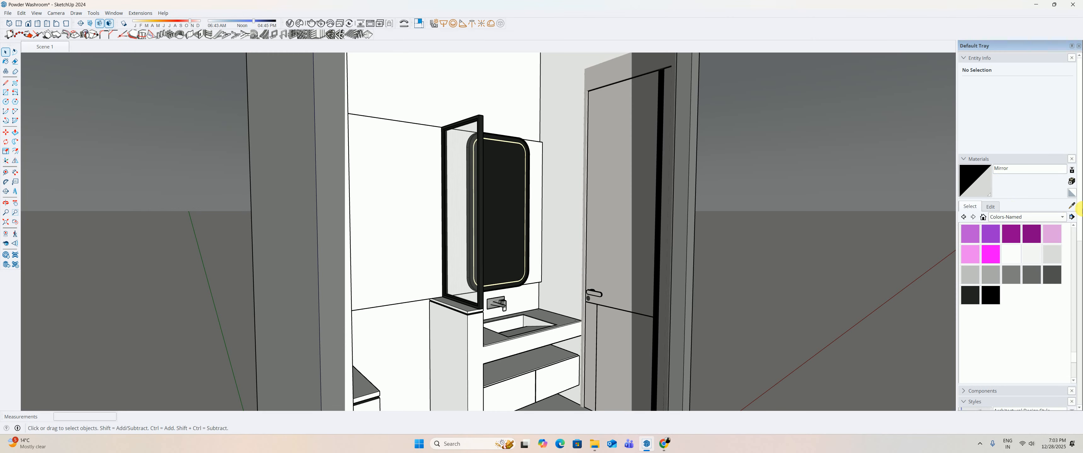
Sample the charcoal material from the partition frame and lighten its colour to a mid grey.
{"action": "left_click", "coordinate": [1073, 203]}
{"action": "scroll", "coordinate": [471, 121], "scroll_direction": "up", "scroll_amount": 3}
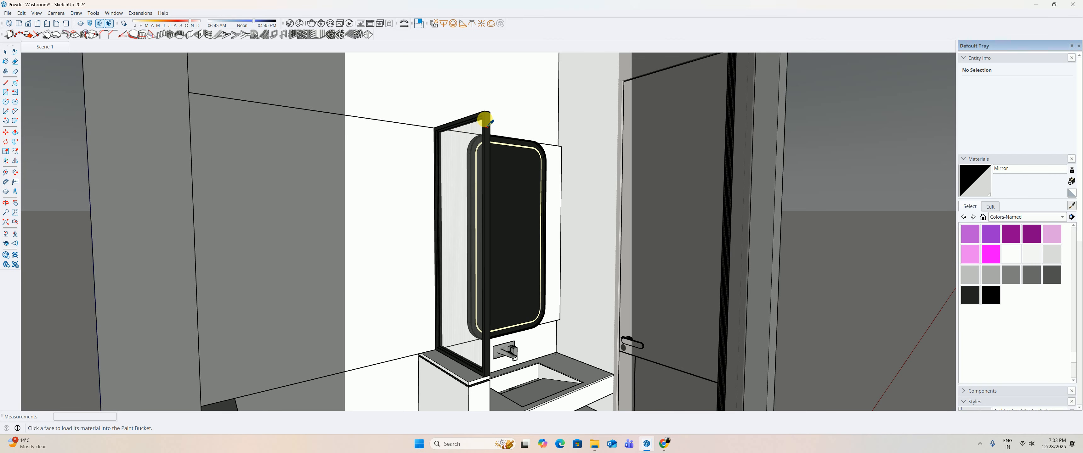
{"action": "left_click", "coordinate": [486, 117]}
{"action": "left_click", "coordinate": [1052, 236]}
{"action": "left_click", "coordinate": [993, 207]}
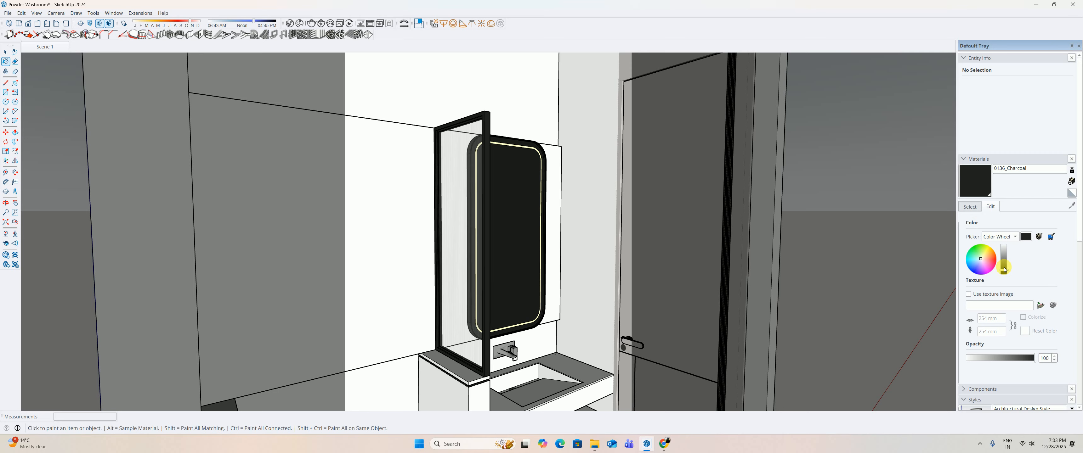
{"action": "left_click", "coordinate": [1004, 270]}
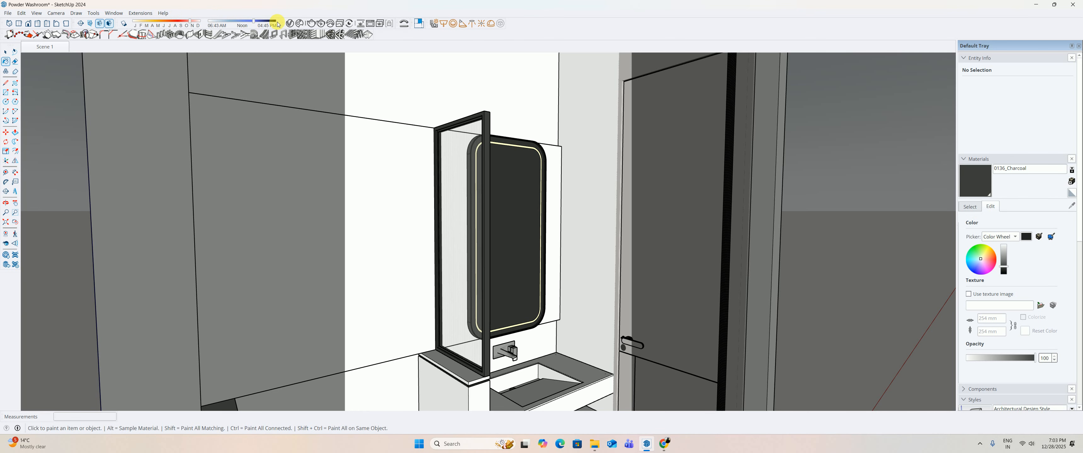
Render the vanity view in V-Ray, examine the partition frame, mirror and tap up close, stop the render and close the frame buffer.
{"action": "left_click", "coordinate": [310, 23]}
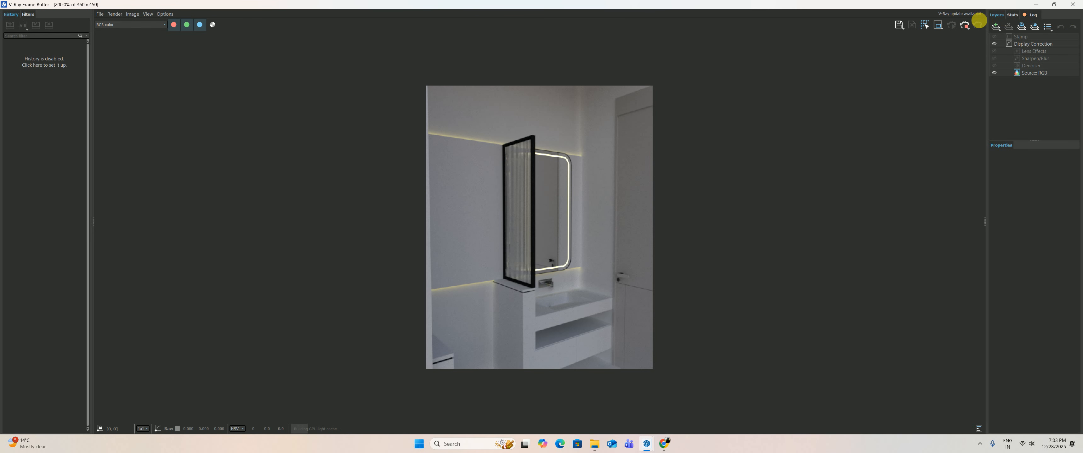
{"action": "left_click", "coordinate": [1081, 3]}
{"action": "left_click", "coordinate": [321, 23]}
{"action": "scroll", "coordinate": [318, 361], "scroll_direction": "up", "scroll_amount": 1}
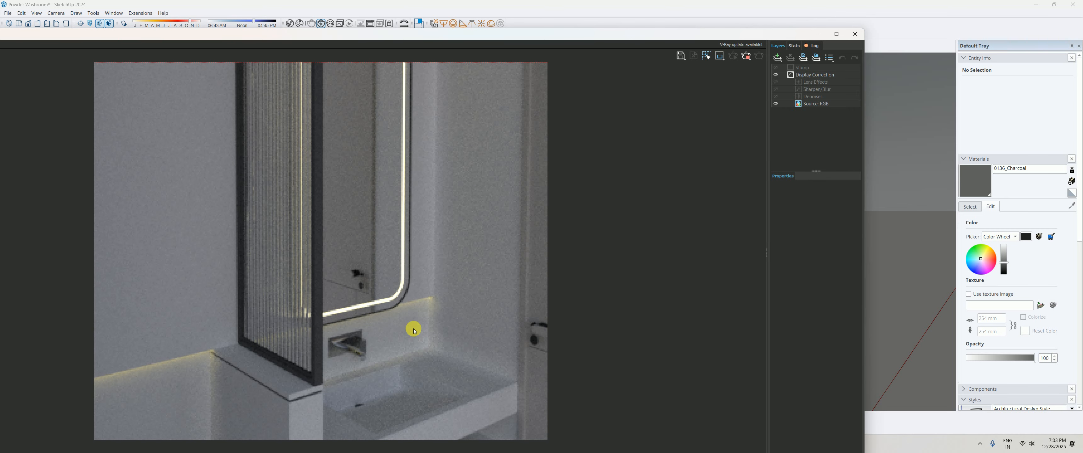
{"action": "scroll", "coordinate": [360, 349], "scroll_direction": "up", "scroll_amount": 1}
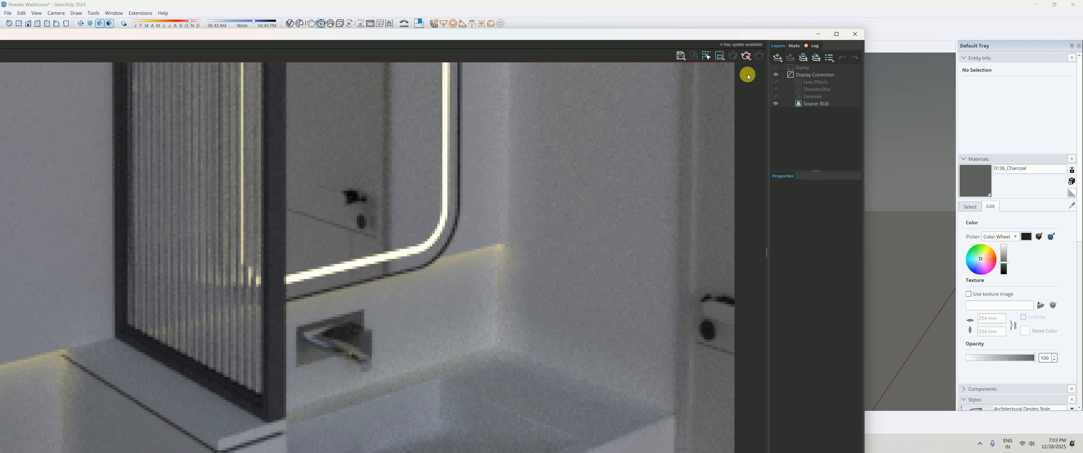
{"action": "left_click", "coordinate": [747, 55]}
{"action": "left_click", "coordinate": [857, 33]}
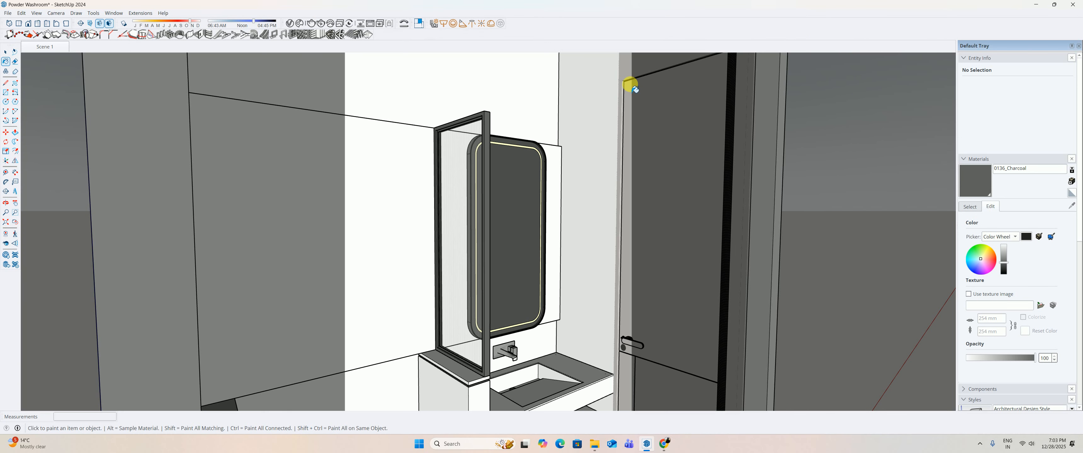
Browse the Metal materials in the Chaos Cosmos library for a dark finish for the tap.
{"action": "key", "text": "b"}
{"action": "left_click", "coordinate": [290, 23]}
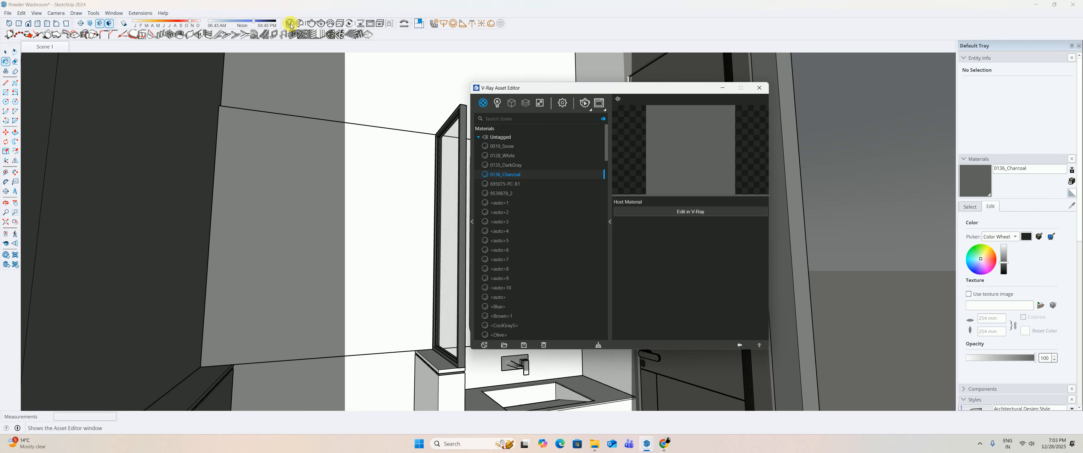
{"action": "left_click", "coordinate": [299, 23]}
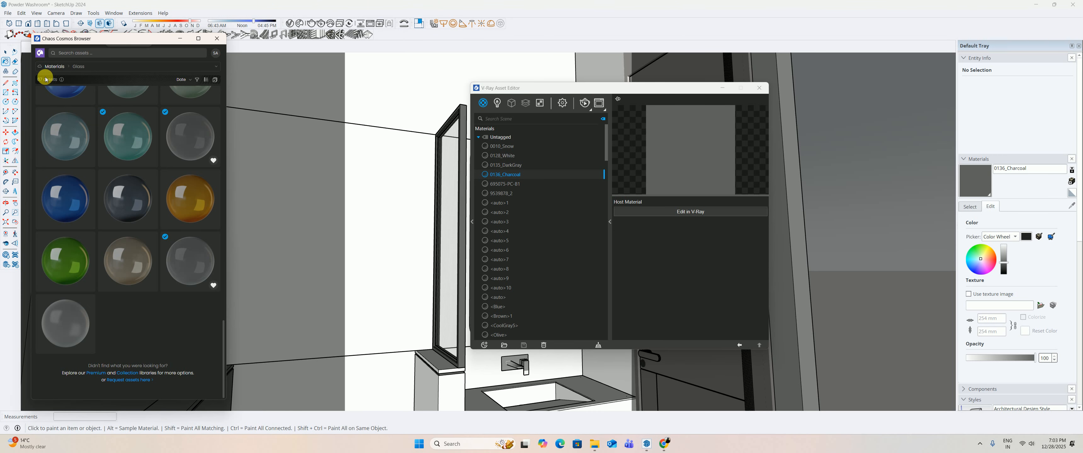
{"action": "left_click", "coordinate": [40, 66]}
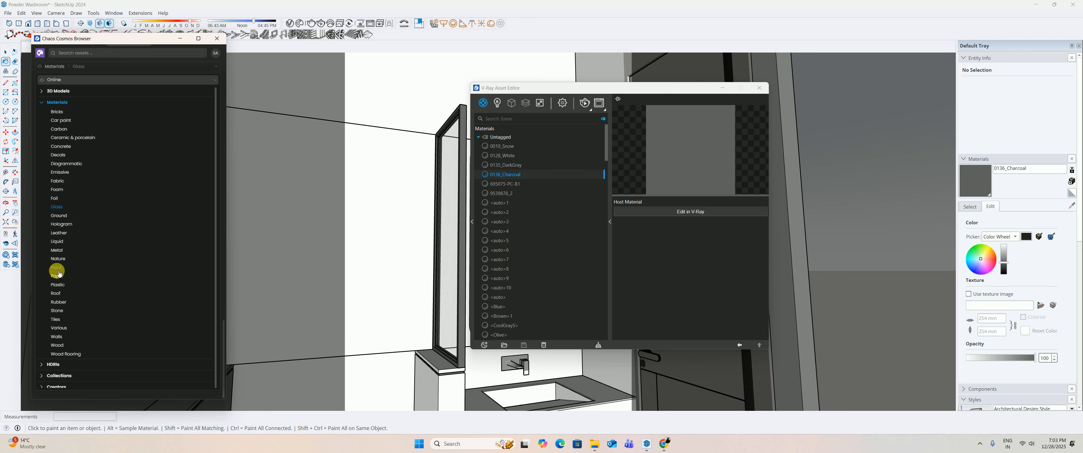
{"action": "left_click", "coordinate": [58, 252]}
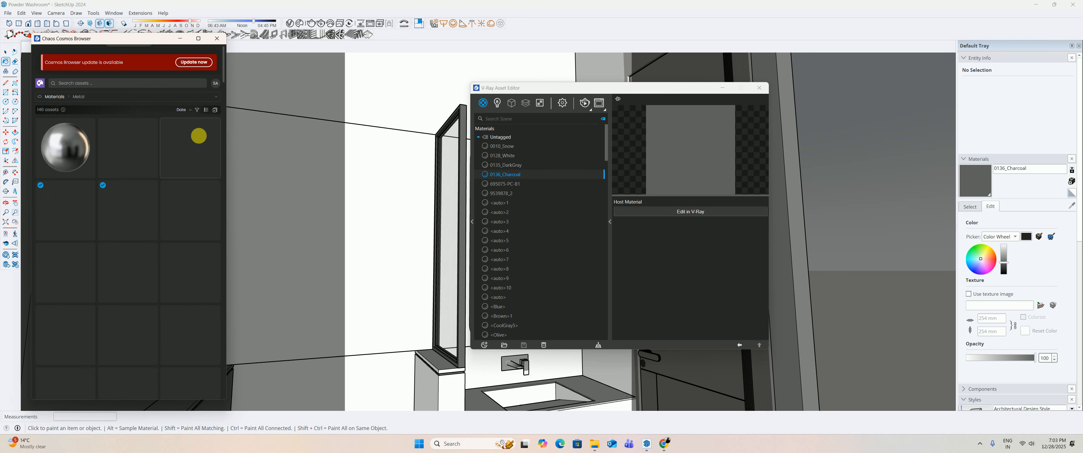
{"action": "left_click_drag", "start_coordinate": [226, 105], "coordinate": [227, 215]}
{"action": "mouse_move", "coordinate": [72, 269]}
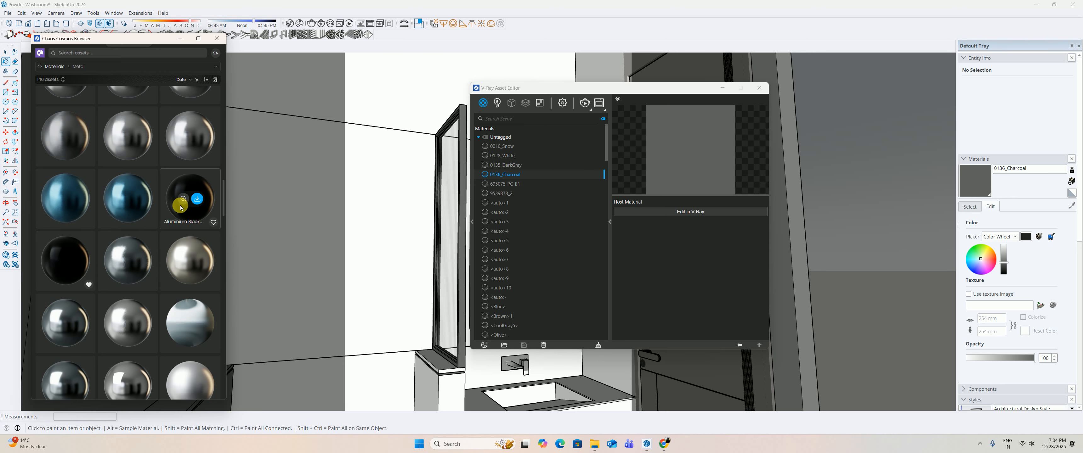
{"action": "left_click_drag", "start_coordinate": [224, 204], "coordinate": [213, 303]}
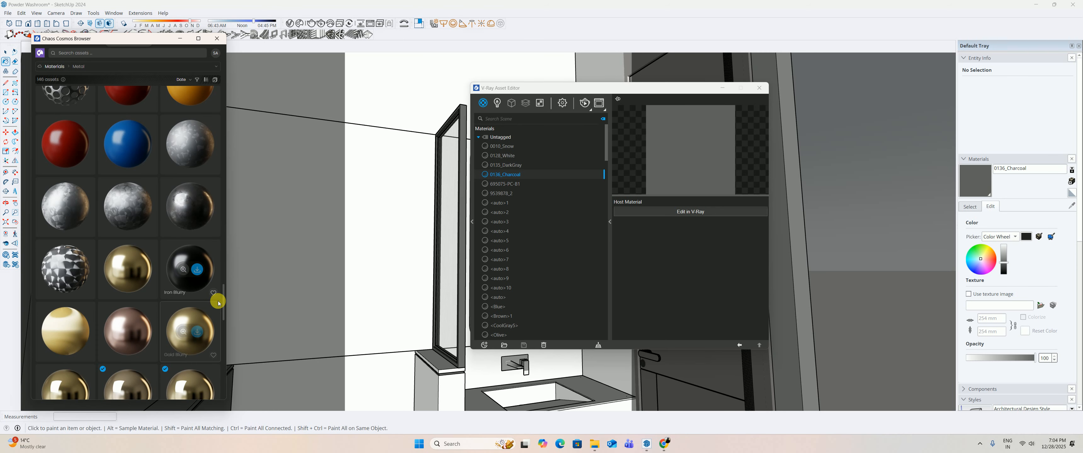
{"action": "left_click_drag", "start_coordinate": [223, 298], "coordinate": [223, 374]}
{"action": "left_click_drag", "start_coordinate": [225, 331], "coordinate": [237, 65]}
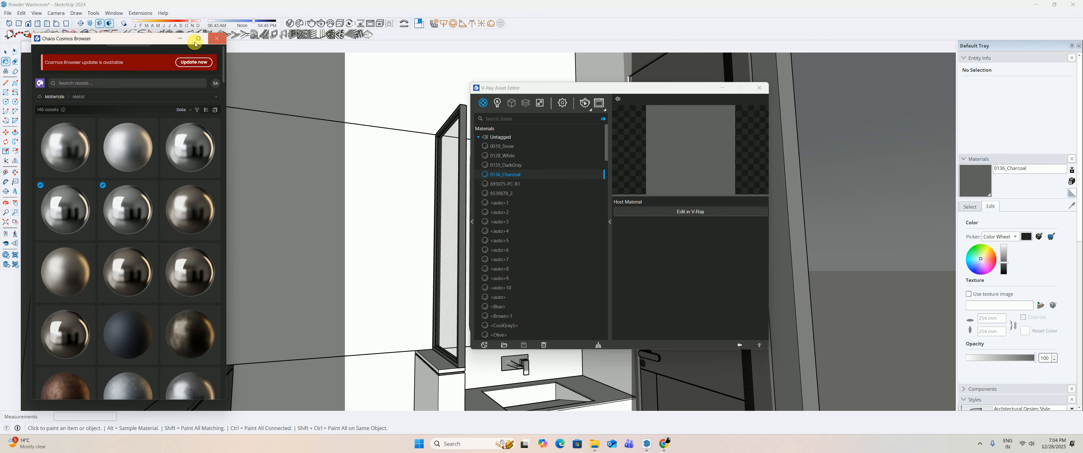
Import the PVC Black Matte 001 material from the Plastic category of the Cosmos library.
{"action": "left_click", "coordinate": [38, 100]}
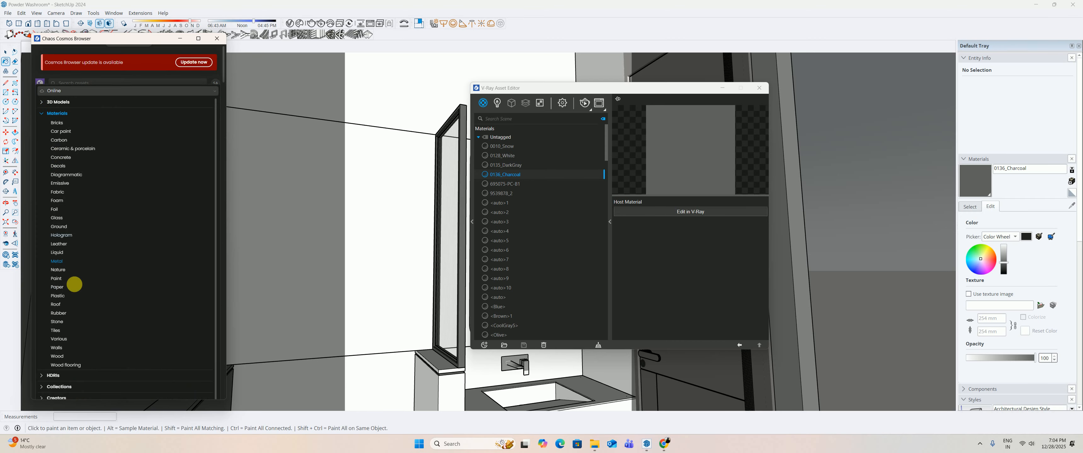
{"action": "left_click", "coordinate": [58, 296]}
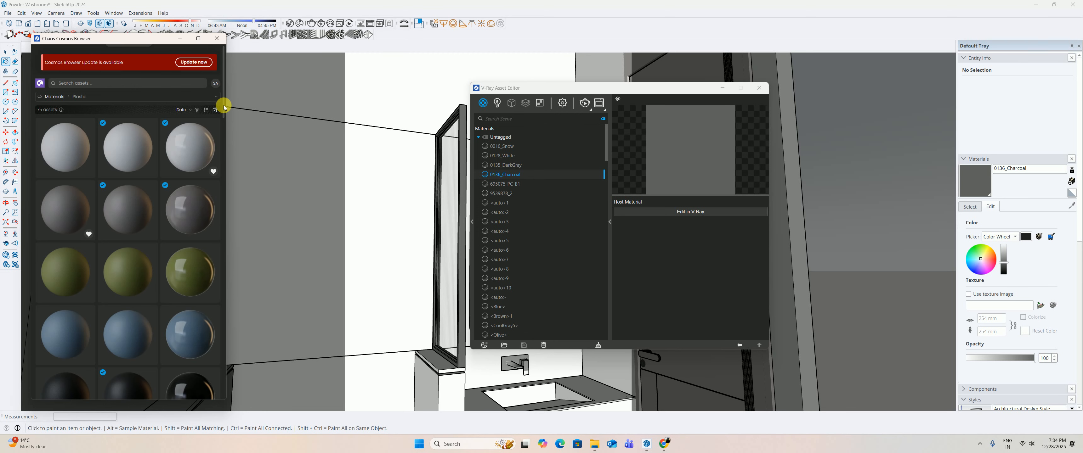
{"action": "scroll", "coordinate": [225, 108], "scroll_direction": "down", "scroll_amount": 5}
{"action": "mouse_move", "coordinate": [118, 240]}
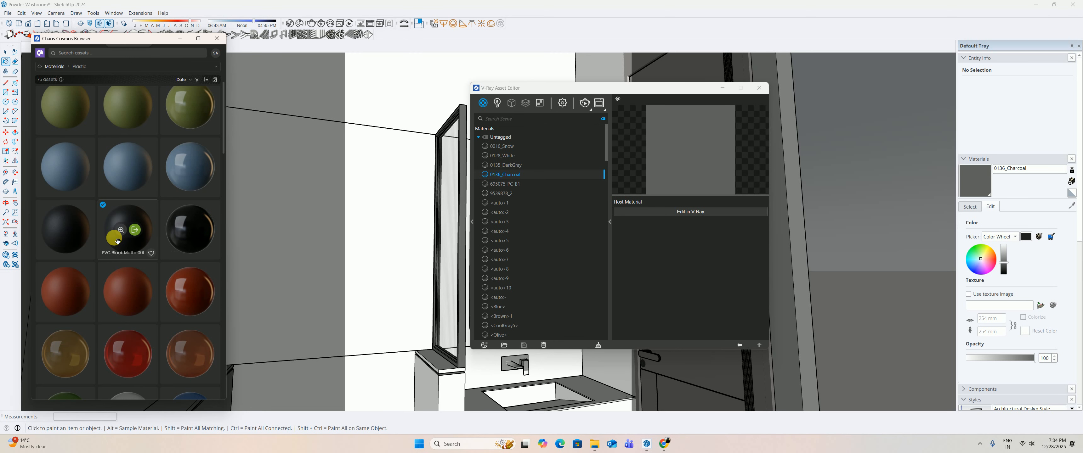
{"action": "mouse_move", "coordinate": [192, 239]}
{"action": "left_click", "coordinate": [135, 231]}
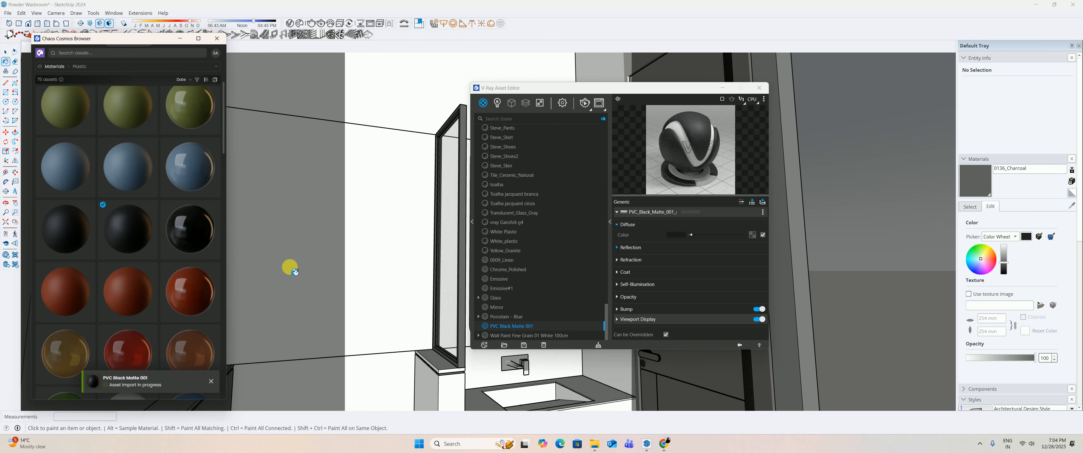
Look through more Plastic materials, close the Cosmos library, make PVC Black Matte 001 the current material and close the asset editor.
{"action": "scroll", "coordinate": [198, 227], "scroll_direction": "down", "scroll_amount": 8}
{"action": "scroll", "coordinate": [203, 227], "scroll_direction": "down", "scroll_amount": 5}
{"action": "mouse_move", "coordinate": [95, 159]}
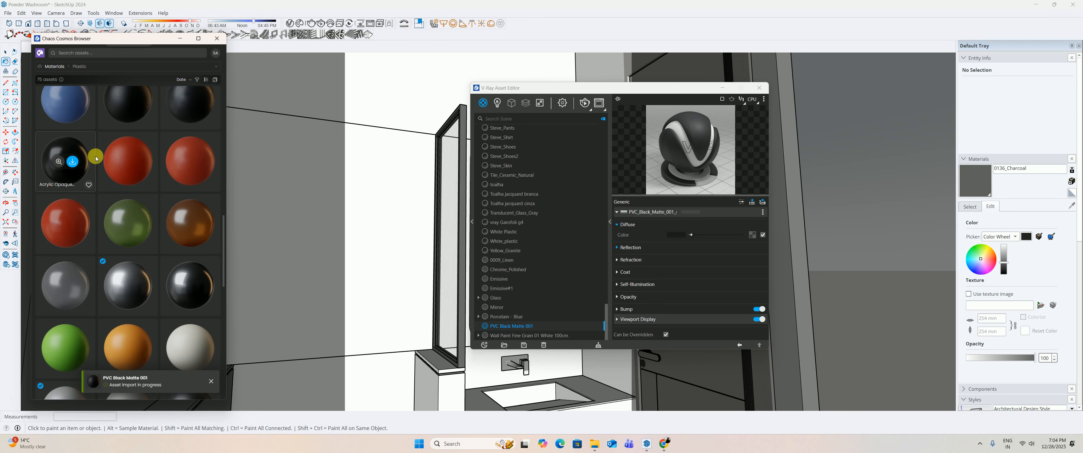
{"action": "left_click", "coordinate": [217, 39]}
{"action": "left_click", "coordinate": [511, 325]}
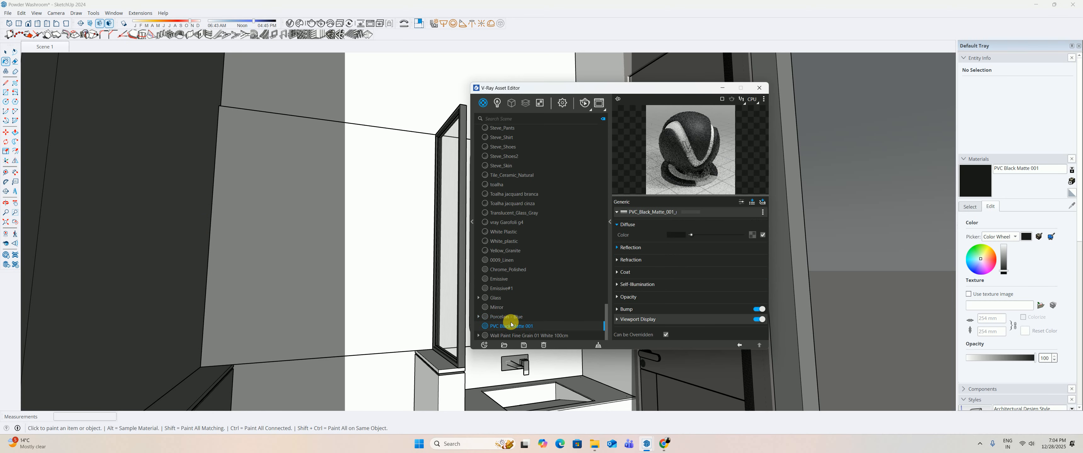
{"action": "left_click", "coordinate": [760, 88]}
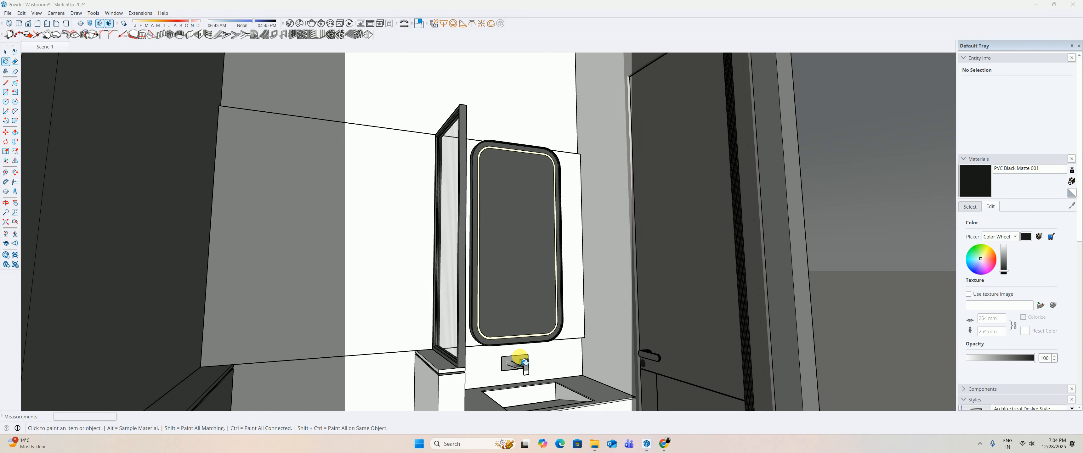
Open the wall-mounted basin tap above the vanity for editing.
{"action": "scroll", "coordinate": [524, 362], "scroll_direction": "up", "scroll_amount": 3}
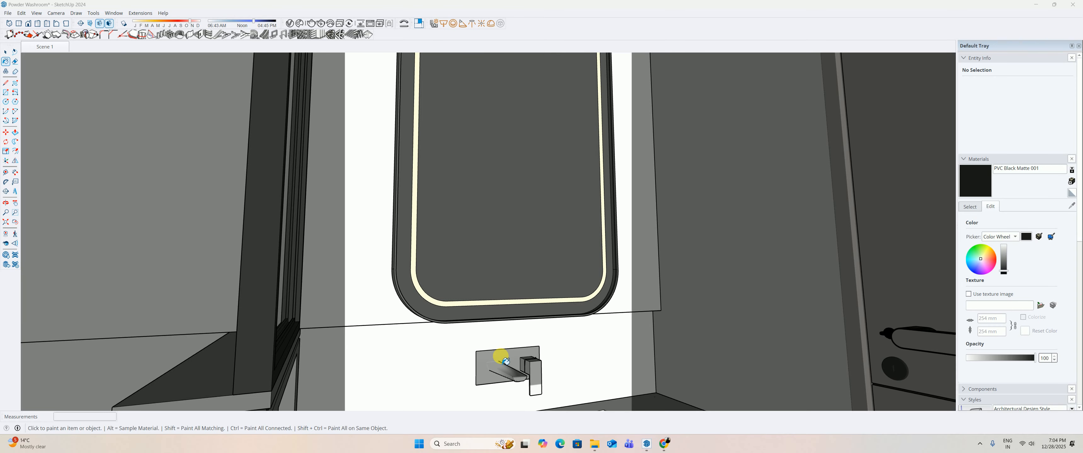
{"action": "left_click", "coordinate": [8, 22]}
{"action": "double_click", "coordinate": [507, 367]}
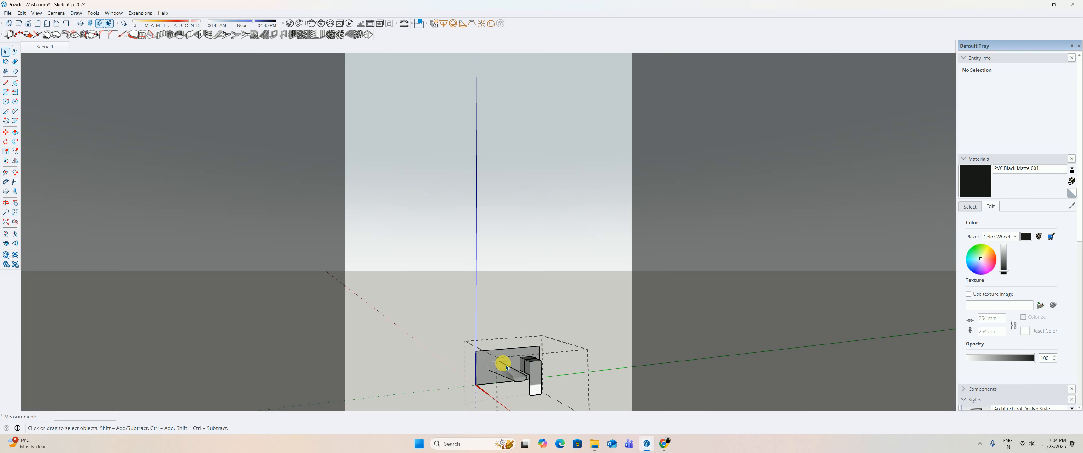
{"action": "scroll", "coordinate": [507, 367], "scroll_direction": "up", "scroll_amount": 2}
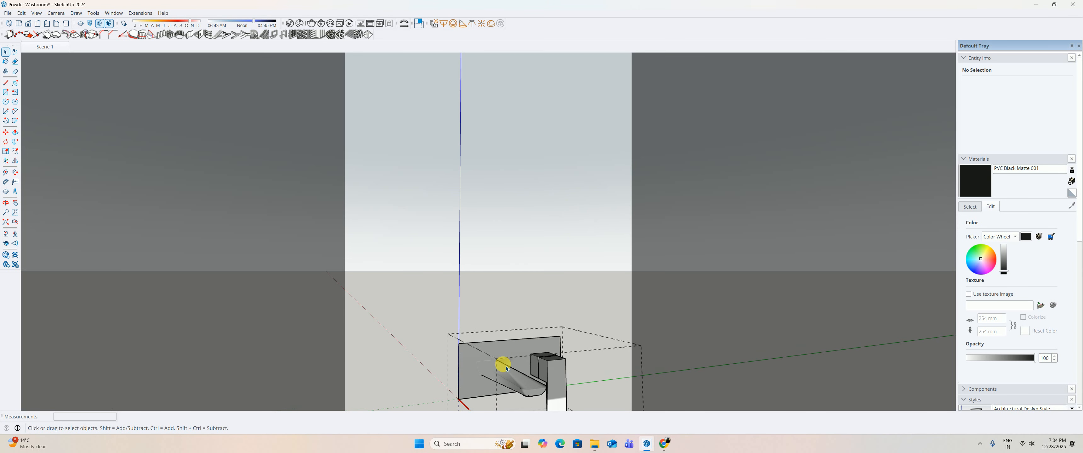